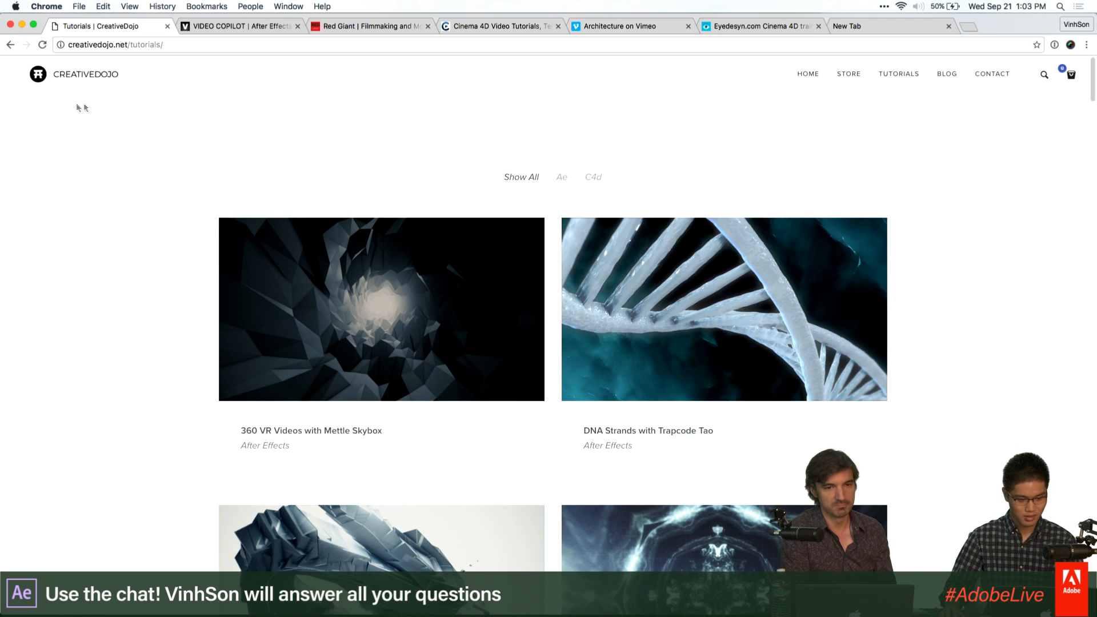
# Switch from the browser to Cinema 4D and create a new empty project
pyautogui.click(21, 25)
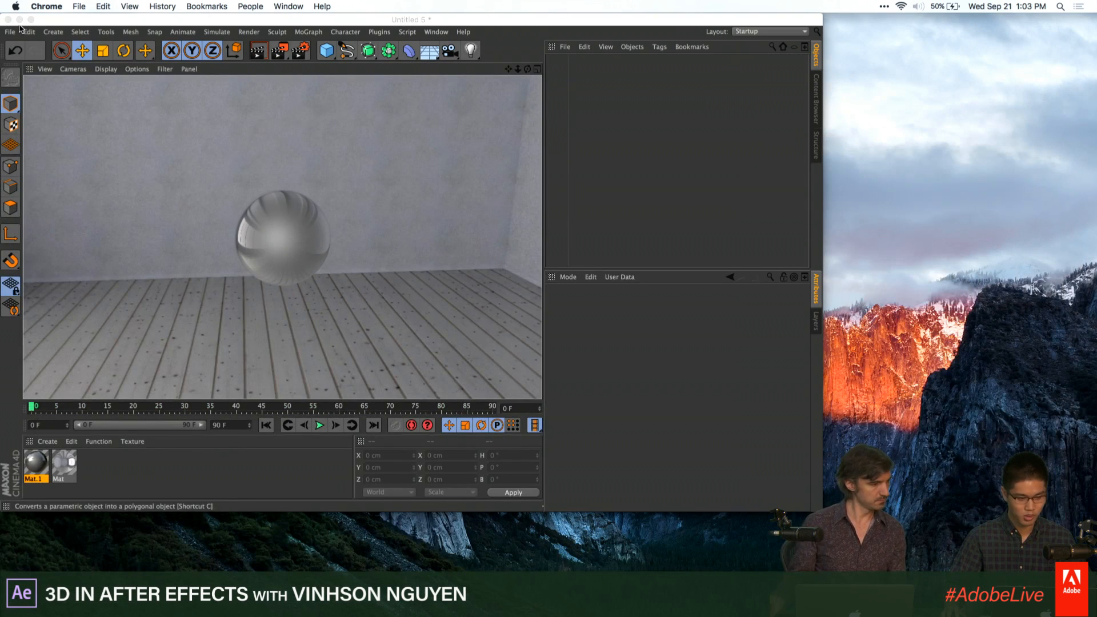
pyautogui.moveTo(31, 19)
pyautogui.click(35, 41)
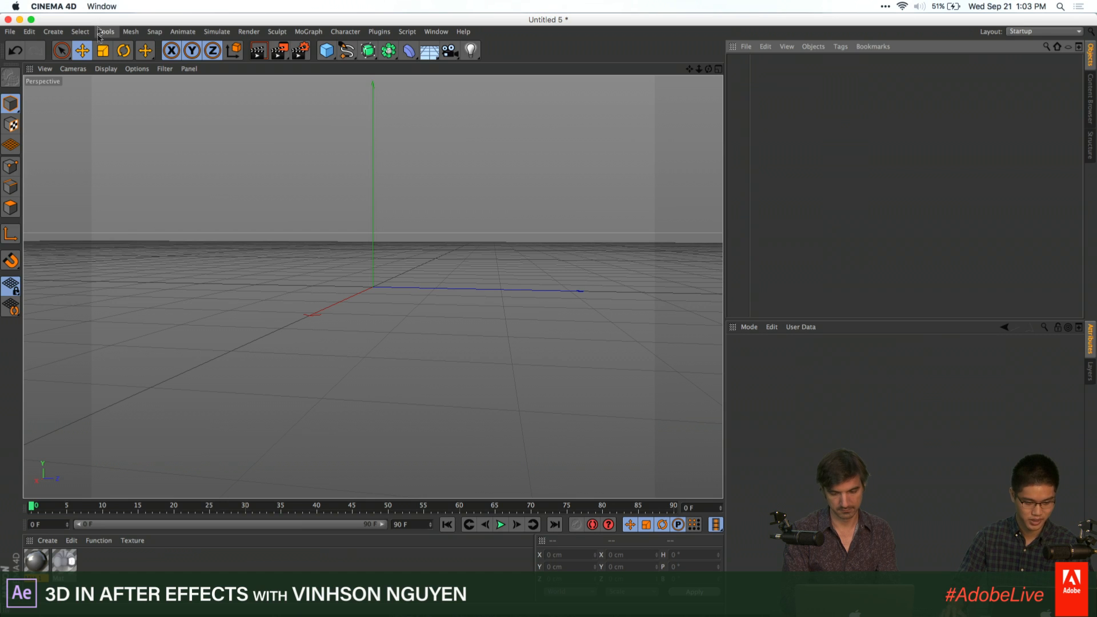
pyautogui.click(13, 32)
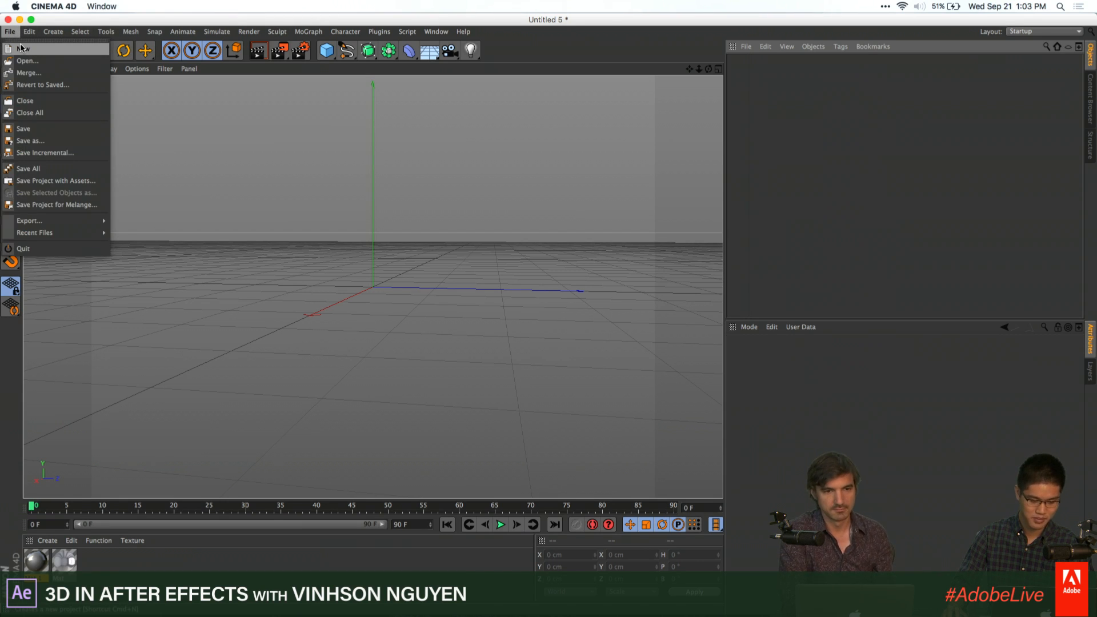
pyautogui.click(21, 48)
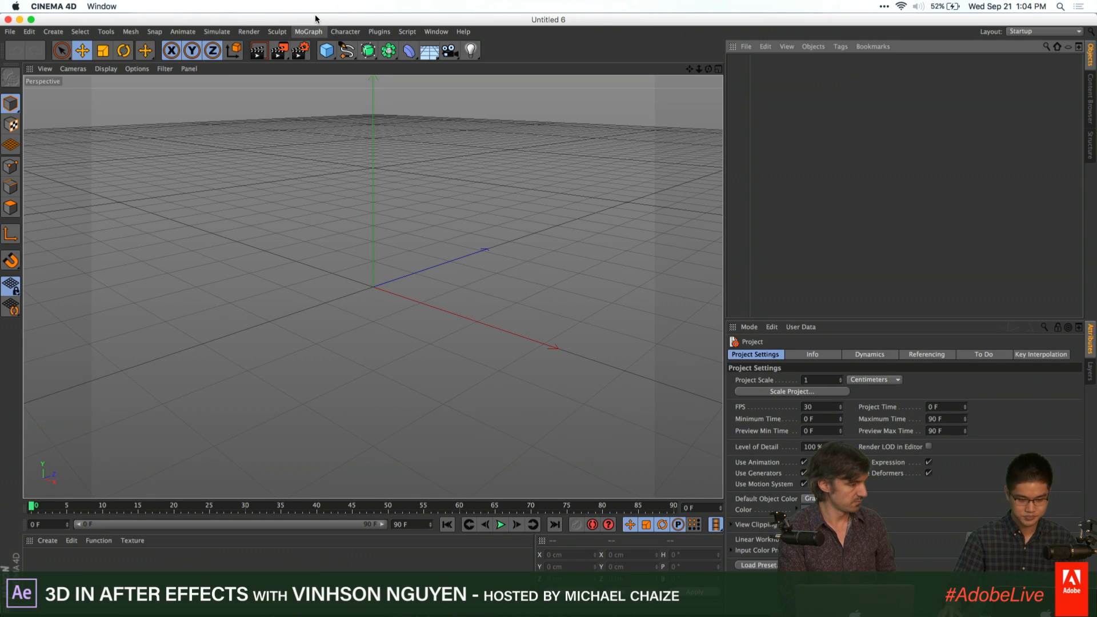
# Add a sphere primitive to the scene and set its radius to 50 cm
pyautogui.click(325, 51)
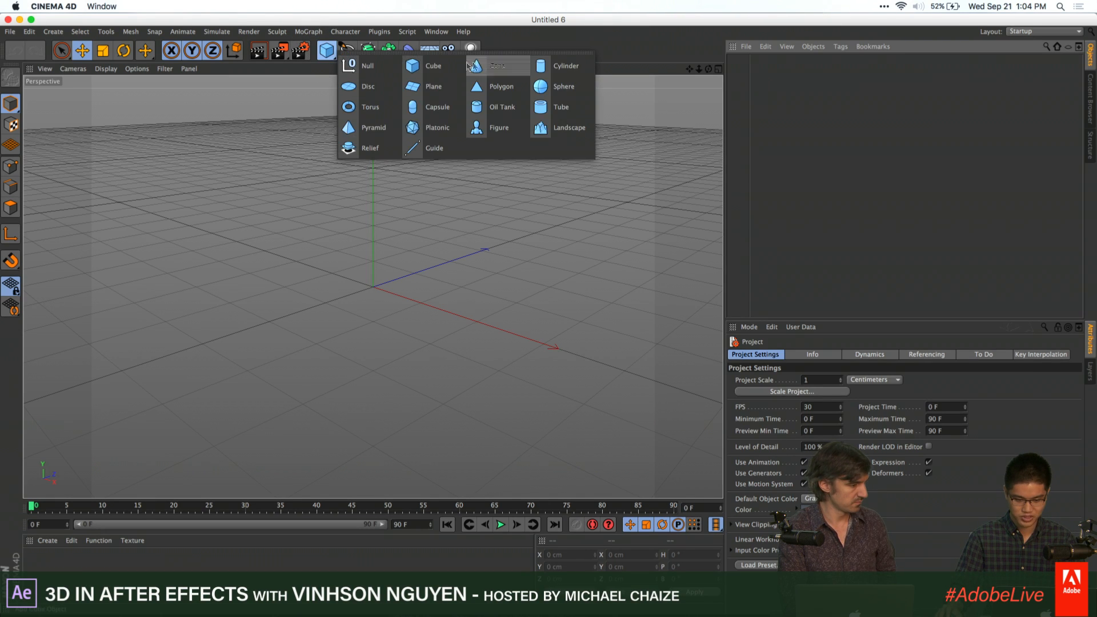
pyautogui.click(554, 83)
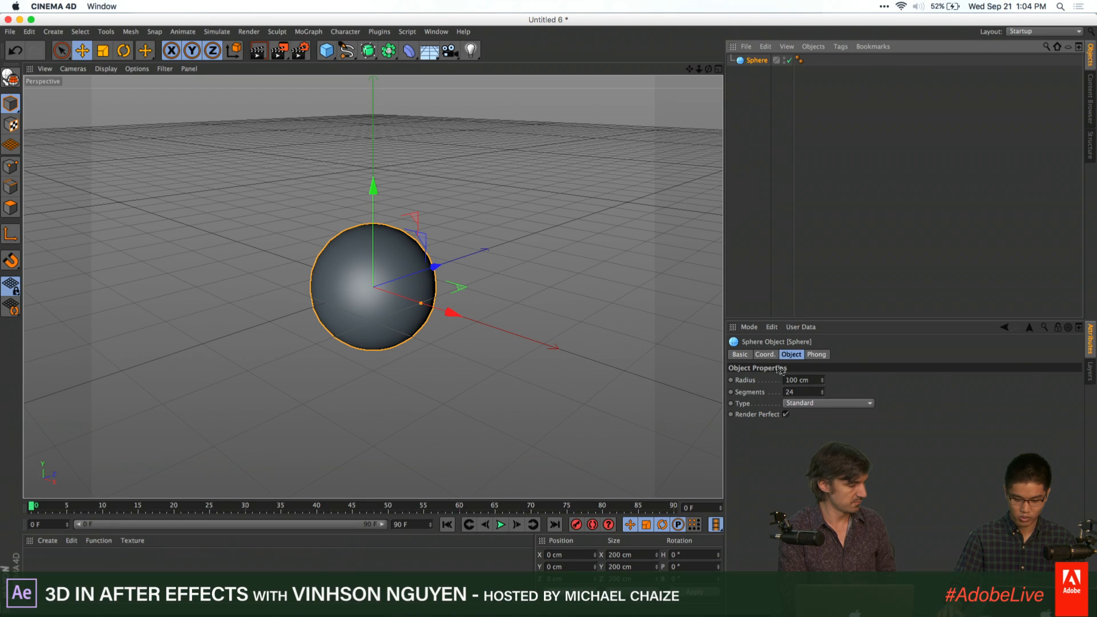
pyautogui.click(810, 380)
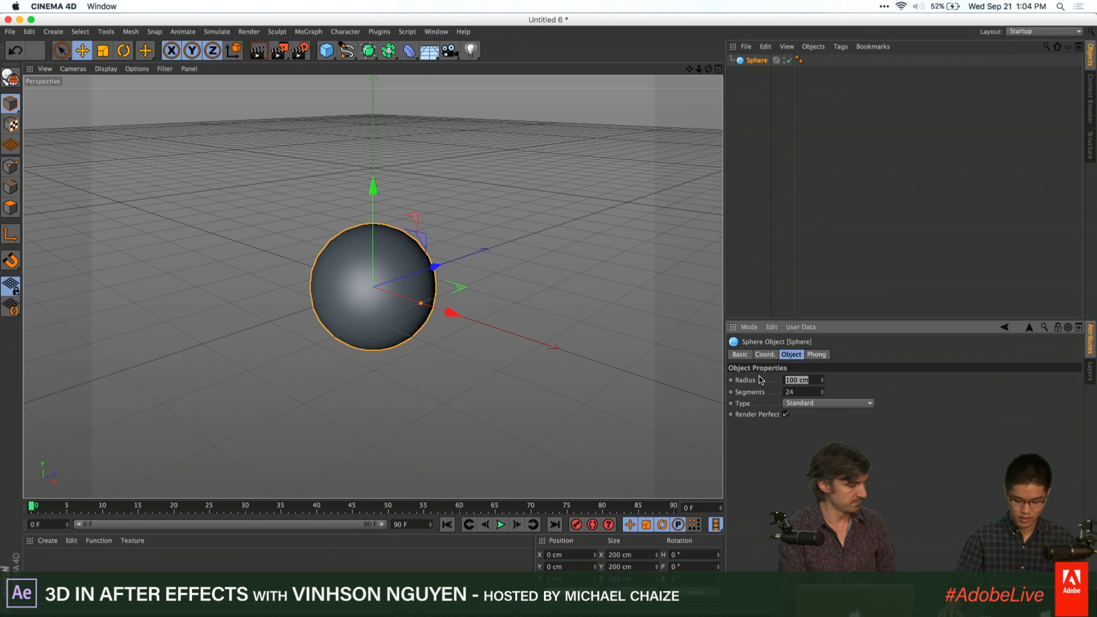
pyautogui.write('50')
pyautogui.press('Return')
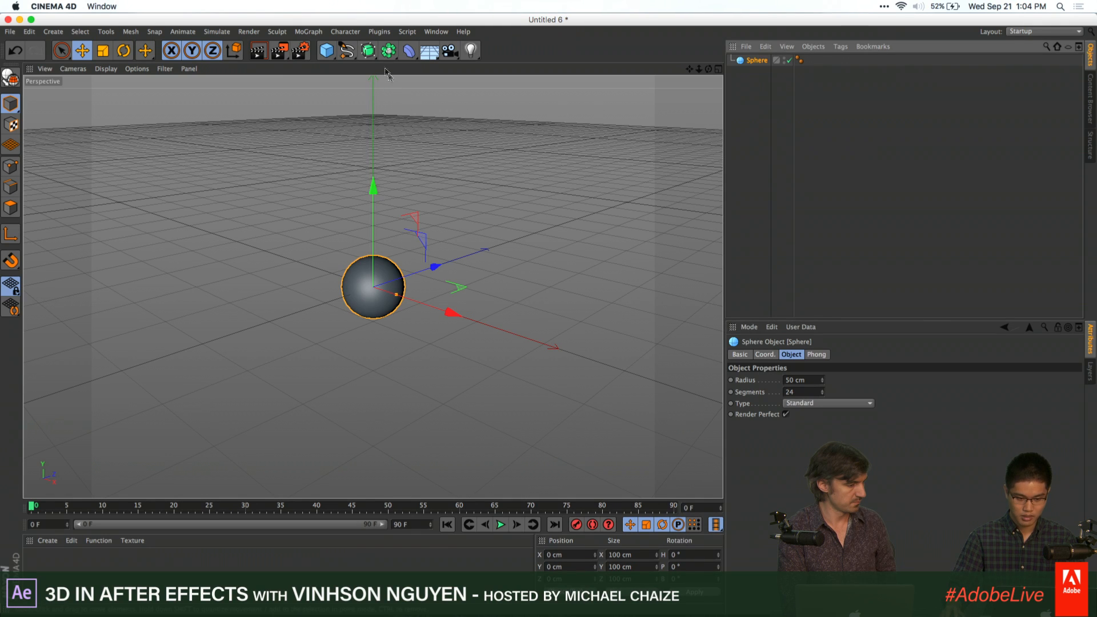
# Add a MoGraph Cloner and make the sphere its child
pyautogui.click(308, 31)
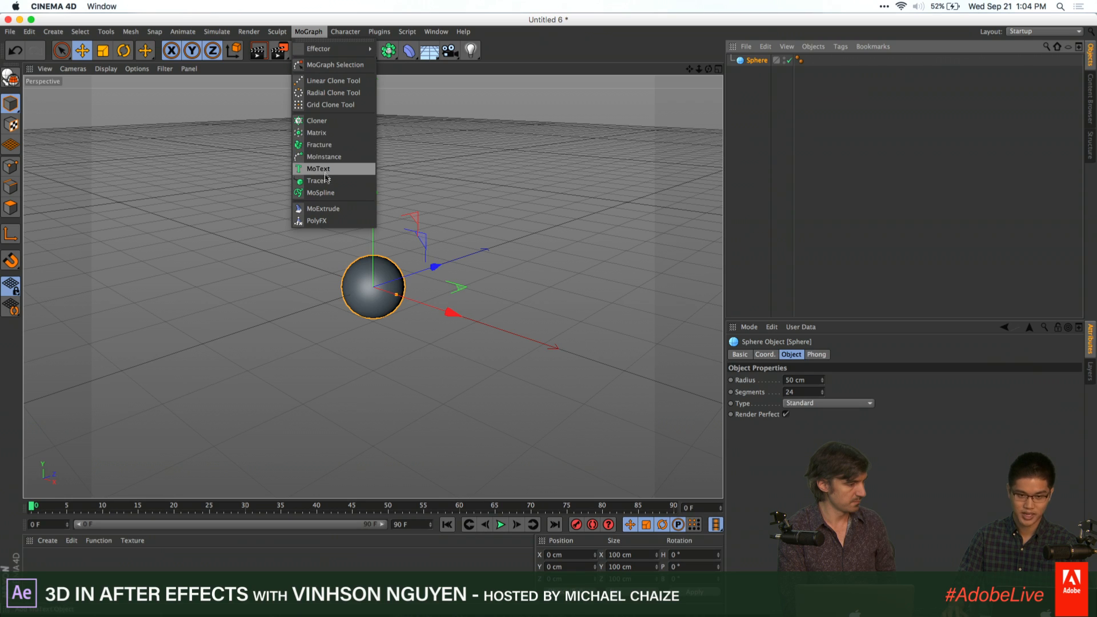
pyautogui.click(330, 126)
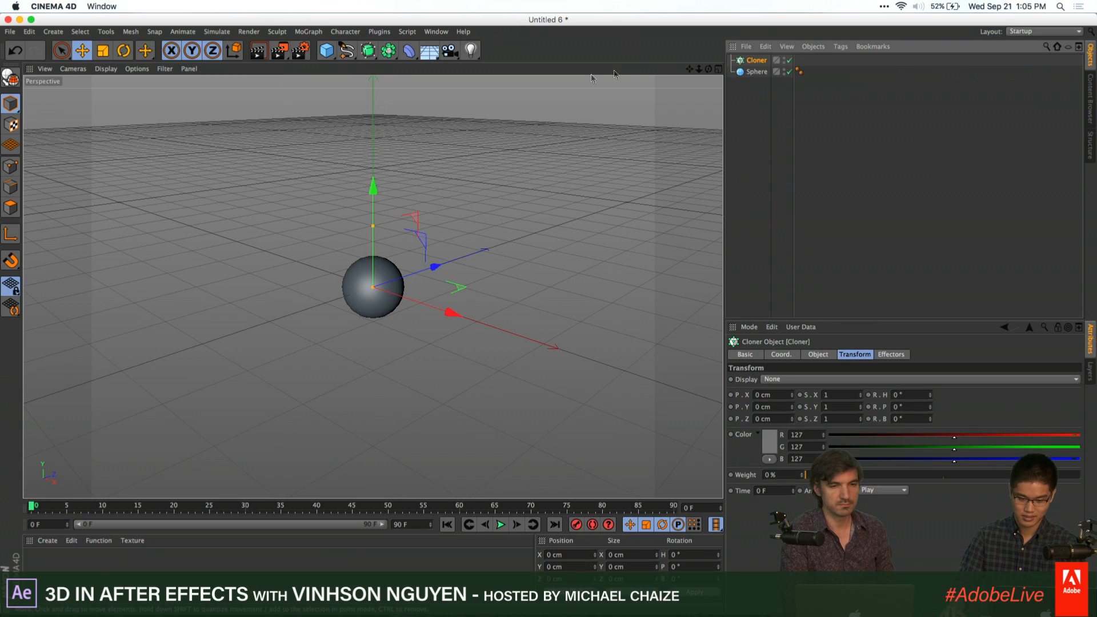
pyautogui.moveTo(759, 70); pyautogui.dragTo(758, 62)
pyautogui.click(757, 60)
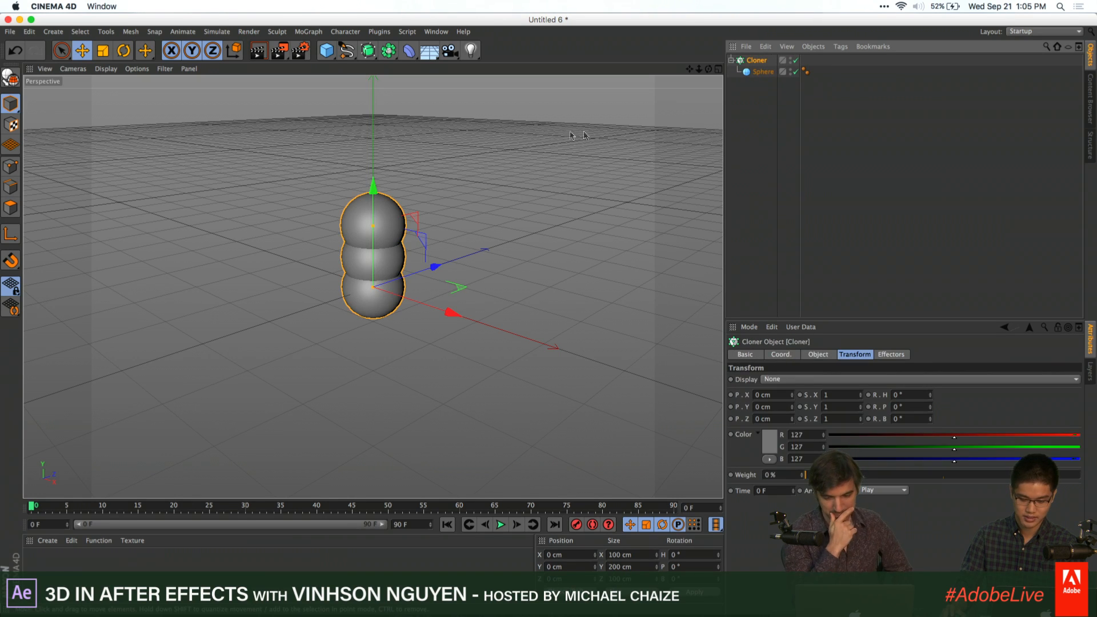
# Set the Cloner's mode to Grid Array
pyautogui.click(832, 355)
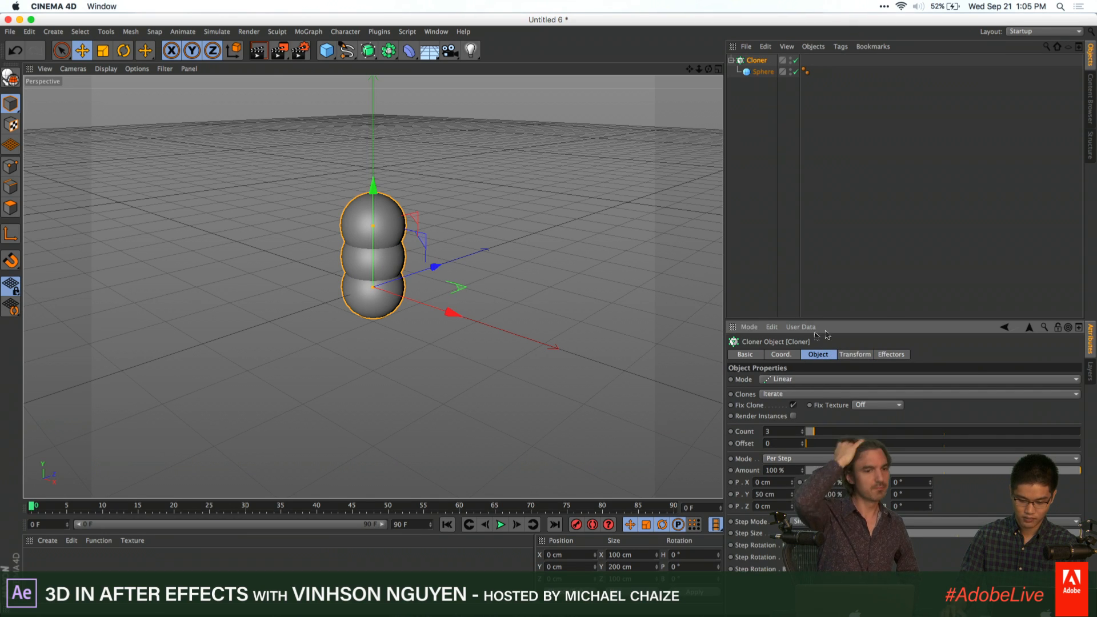
pyautogui.click(805, 381)
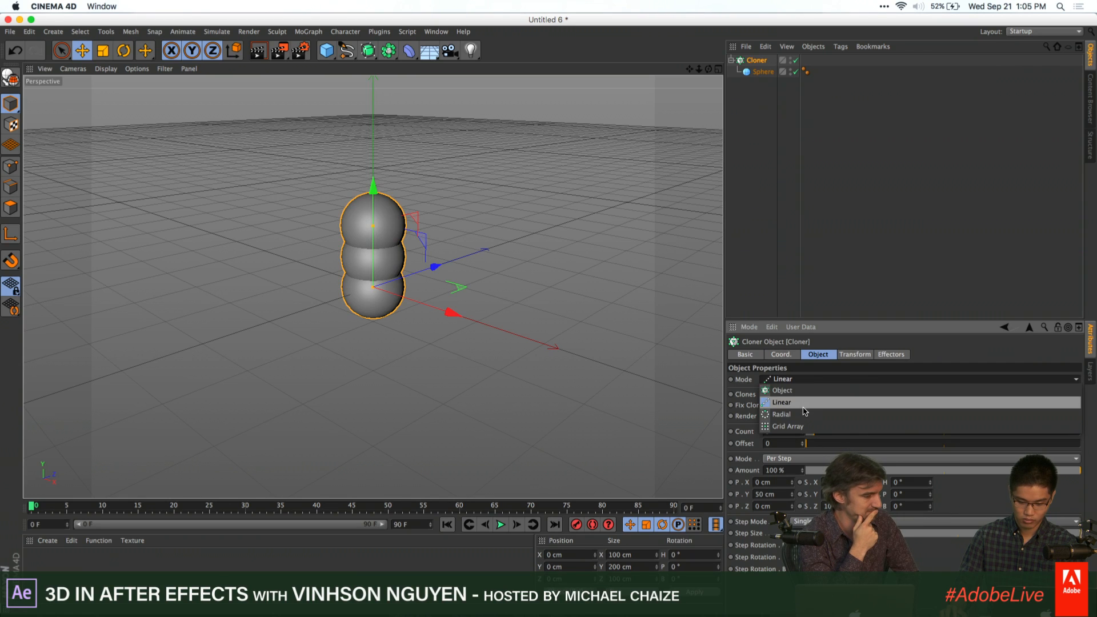
pyautogui.click(803, 414)
pyautogui.click(802, 380)
pyautogui.click(804, 430)
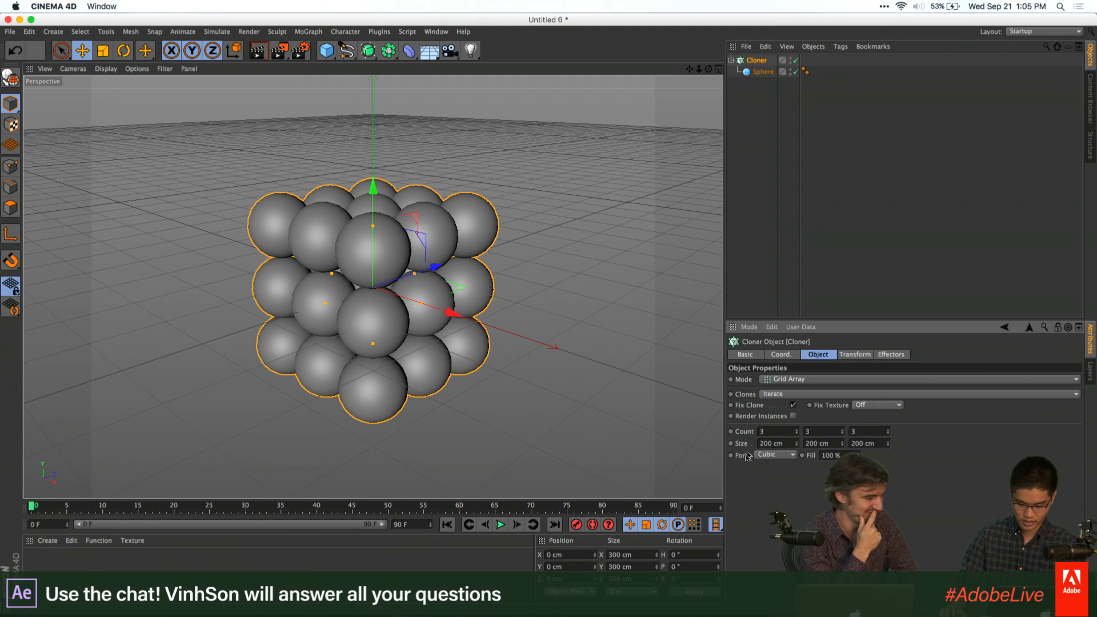
# Set the Cloner's grid size to 450 cm in all three directions
pyautogui.click(792, 444)
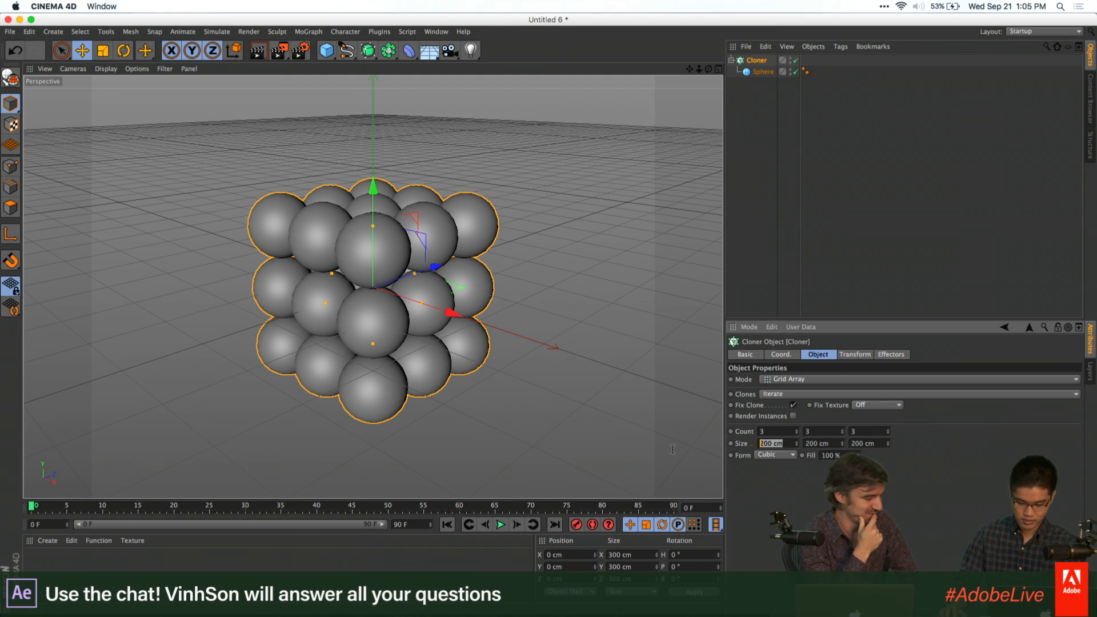
pyautogui.write('450')
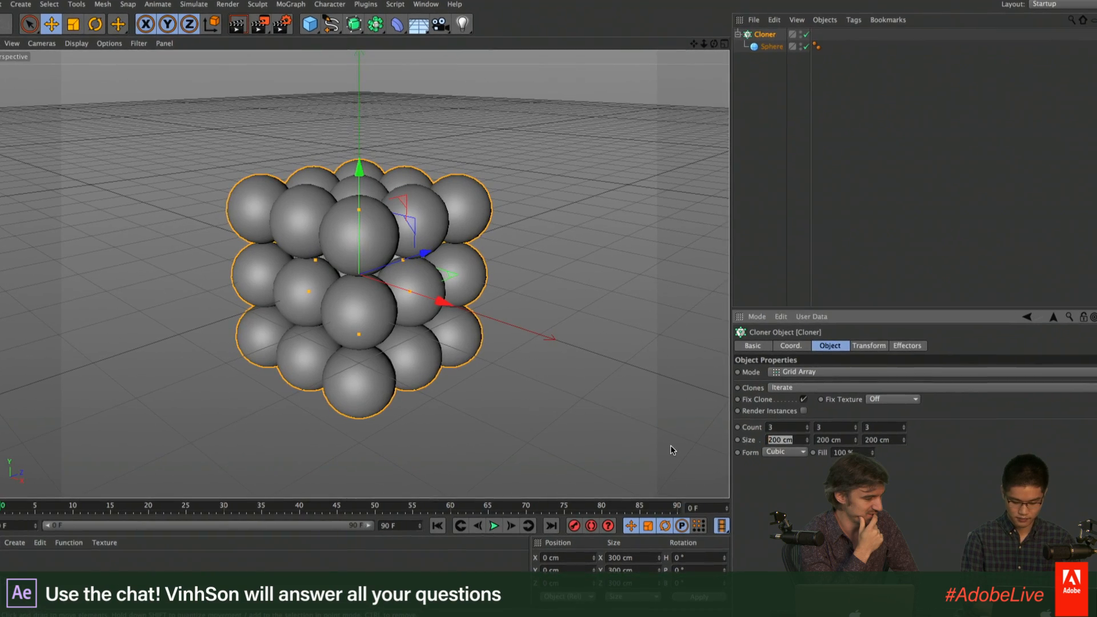
pyautogui.press('Tab')
pyautogui.write('450')
pyautogui.press('Tab')
pyautogui.write('450')
pyautogui.press('Return')
pyautogui.scroll(-4, 492, 300)
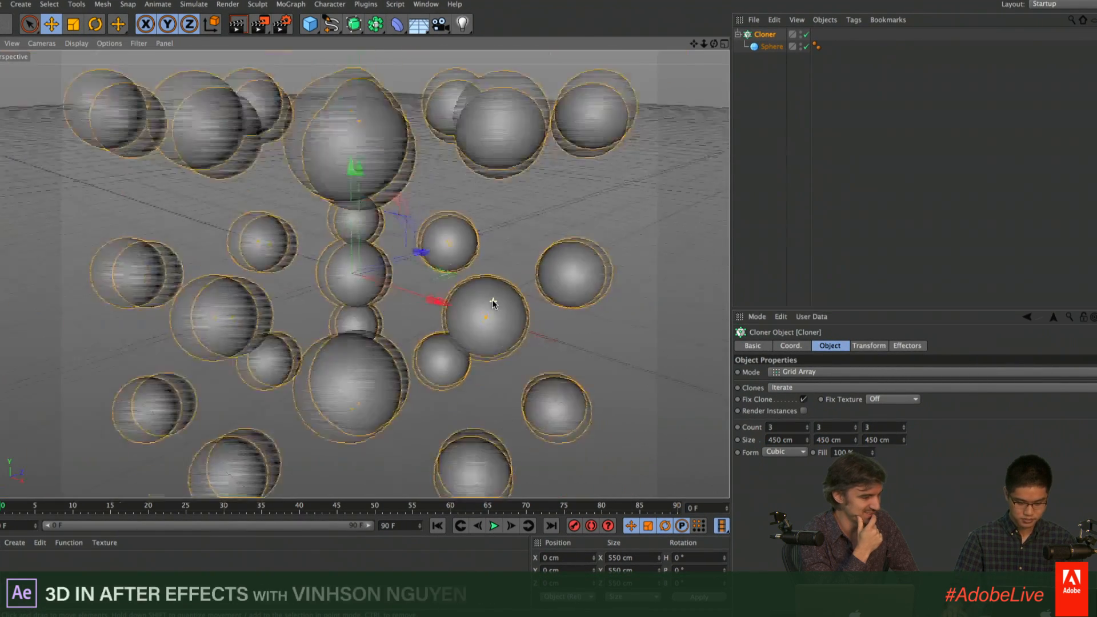
pyautogui.scroll(5, 492, 302)
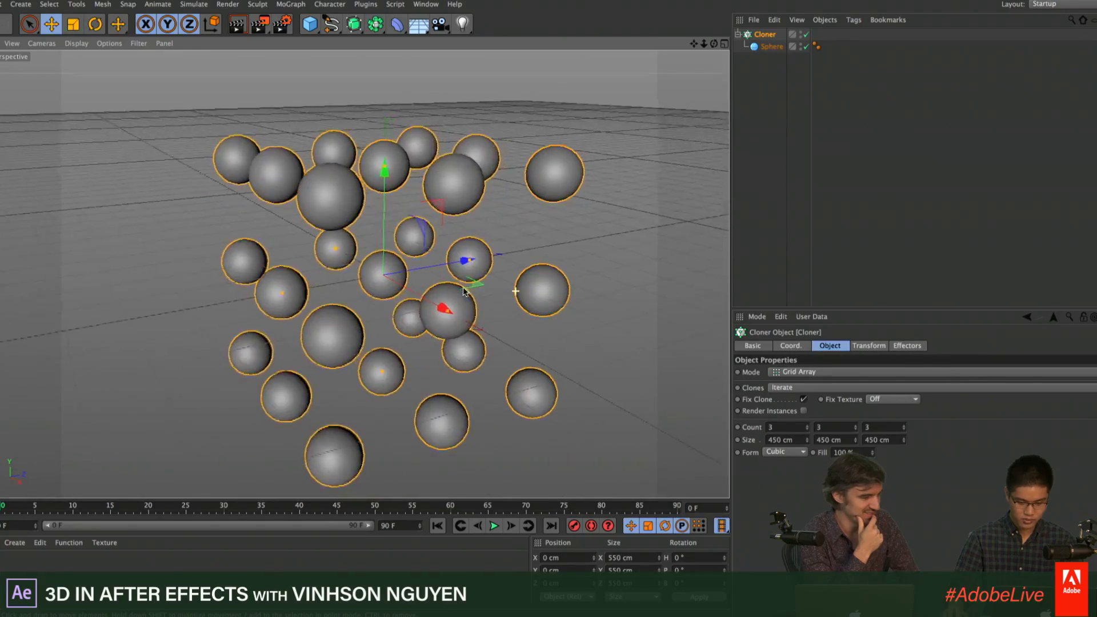
pyautogui.keyDown('alt'); pyautogui.moveTo(465, 292); pyautogui.dragTo(515, 278); pyautogui.keyUp('alt')
pyautogui.keyDown('alt'); pyautogui.moveTo(548, 304); pyautogui.dragTo(497, 314, button='right'); pyautogui.keyUp('alt')
pyautogui.keyDown('alt'); pyautogui.moveTo(497, 314); pyautogui.dragTo(447, 287, button='middle'); pyautogui.keyUp('alt')
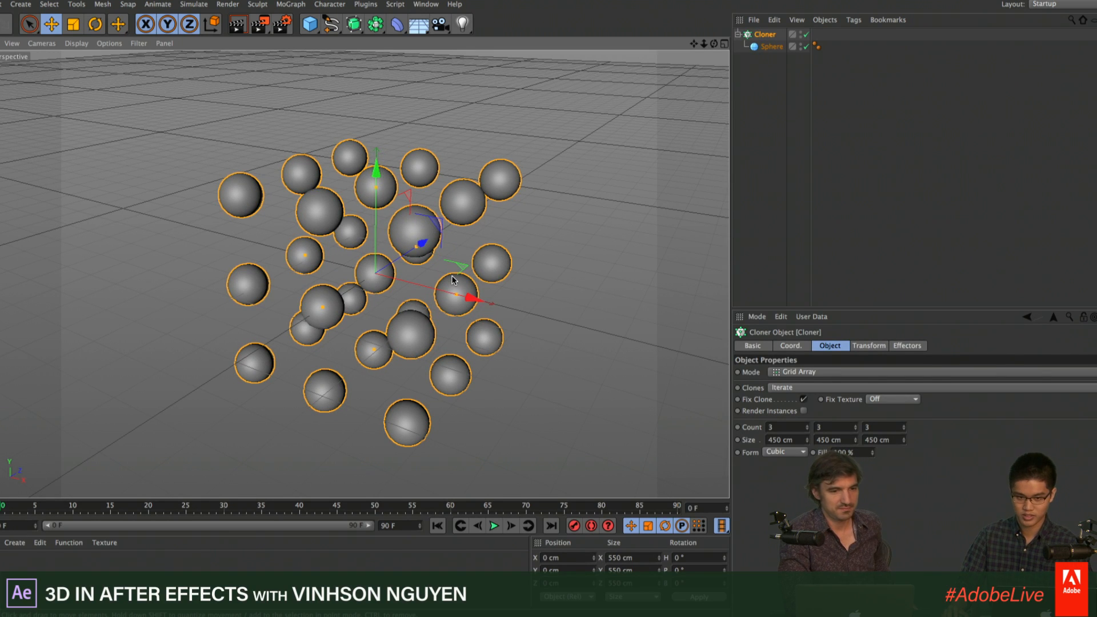
# Look over the MoGraph effectors and After Effects' options for creating a new MAXON CINEMA 4D file, returning to Cinema 4D
pyautogui.click(301, 4)
pyautogui.moveTo(304, 24)
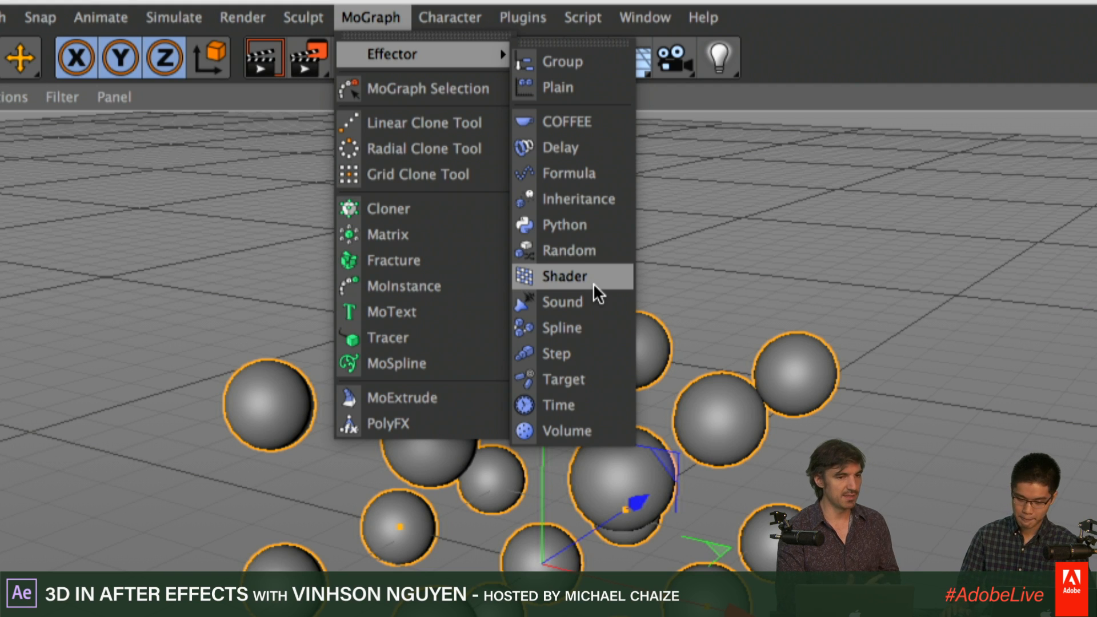
pyautogui.click(593, 283)
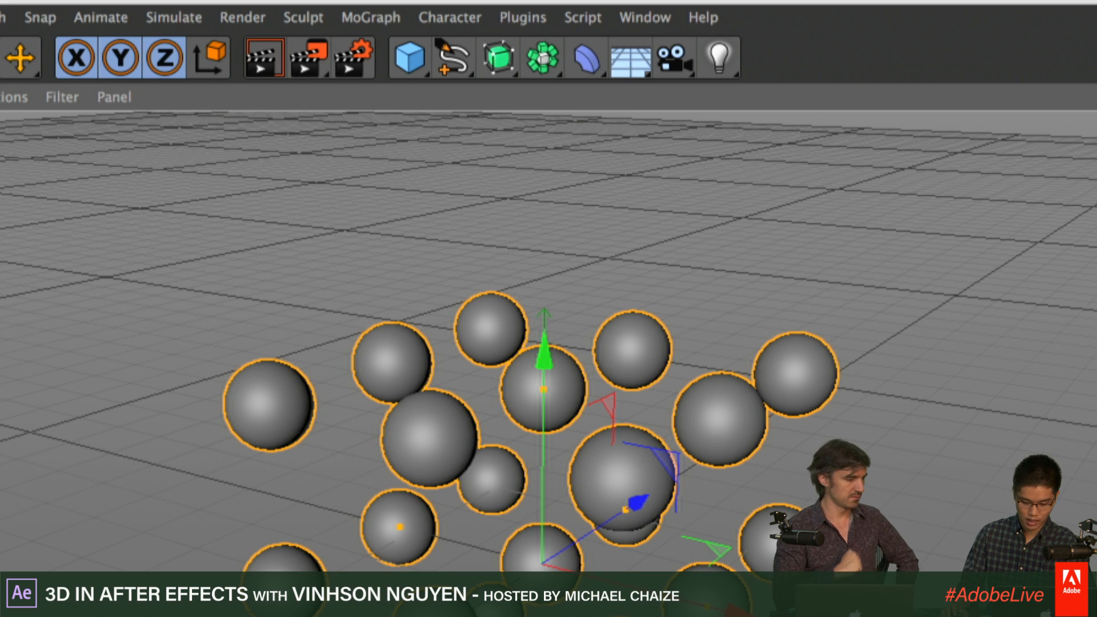
pyautogui.press('super+Tab')
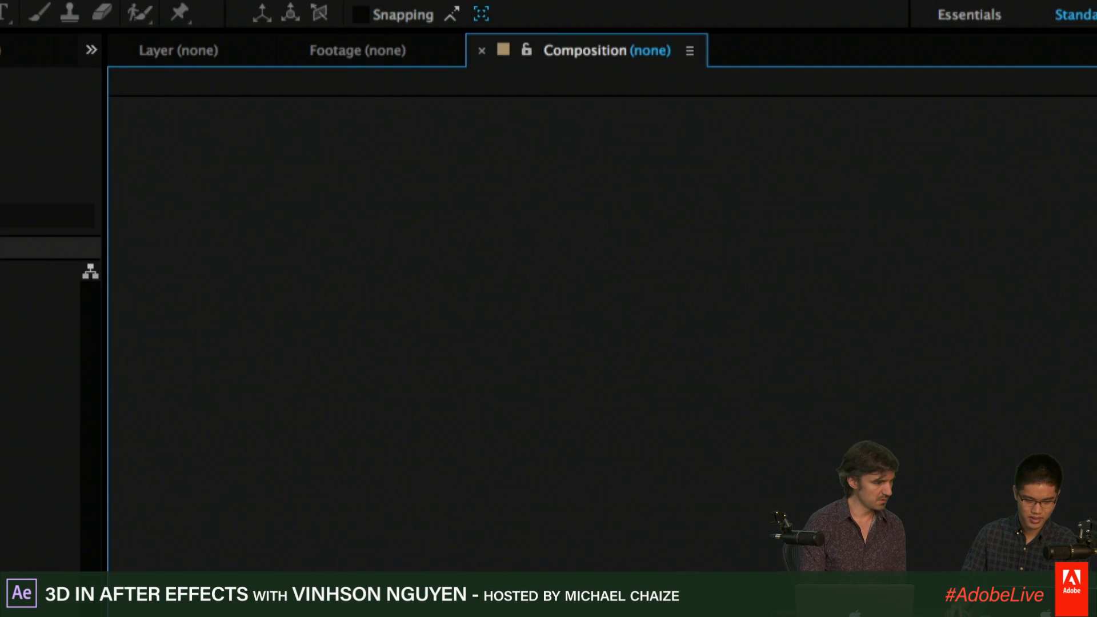
pyautogui.click(3, 1)
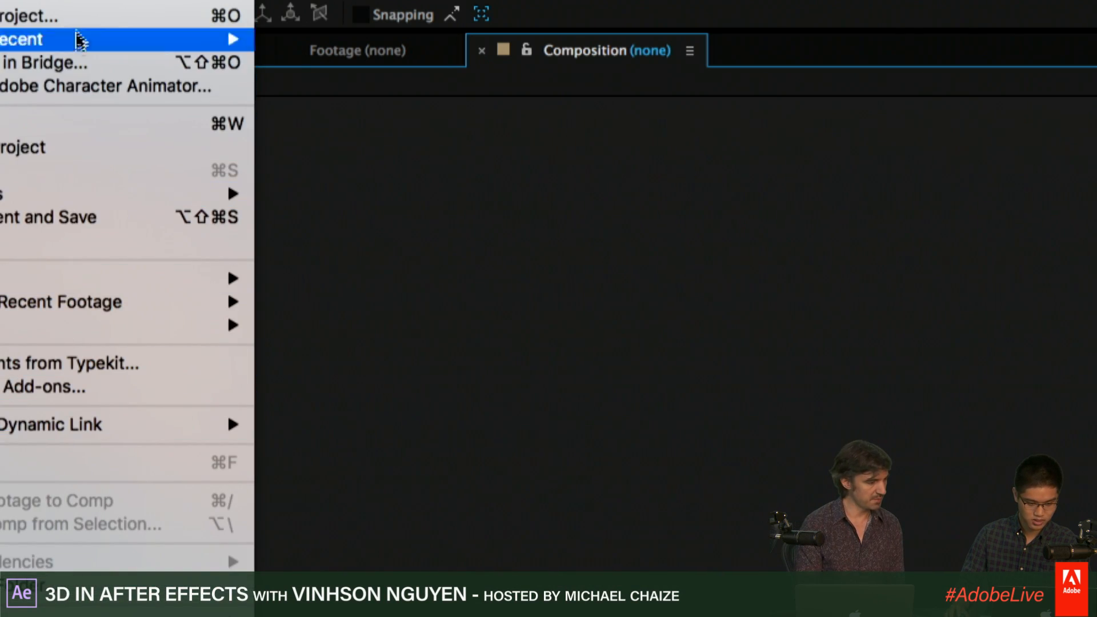
pyautogui.moveTo(79, 5)
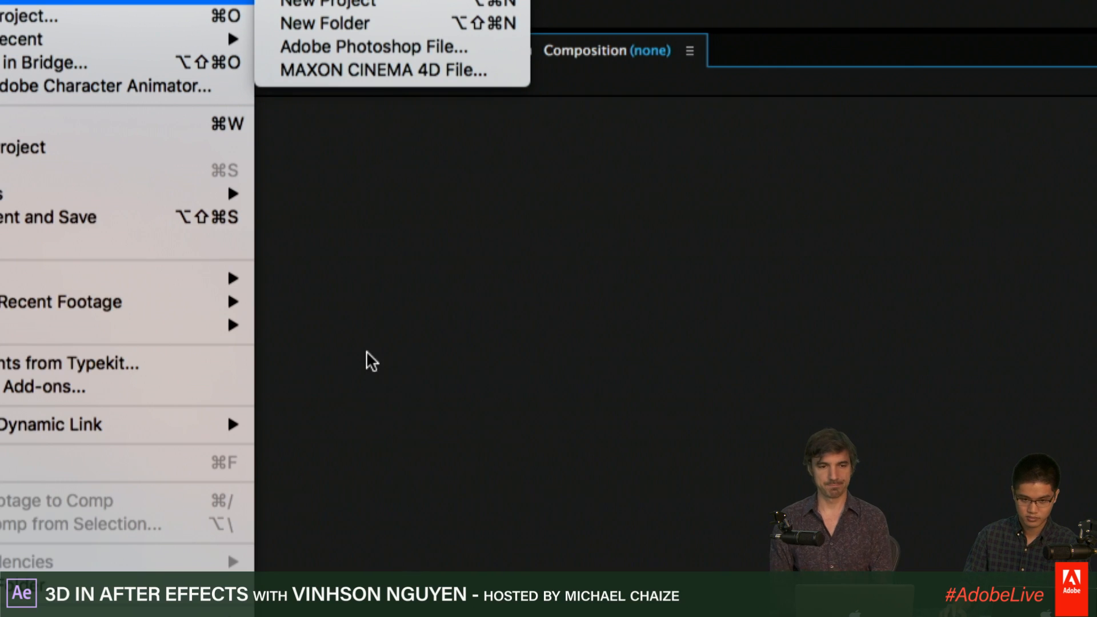
pyautogui.click(360, 337)
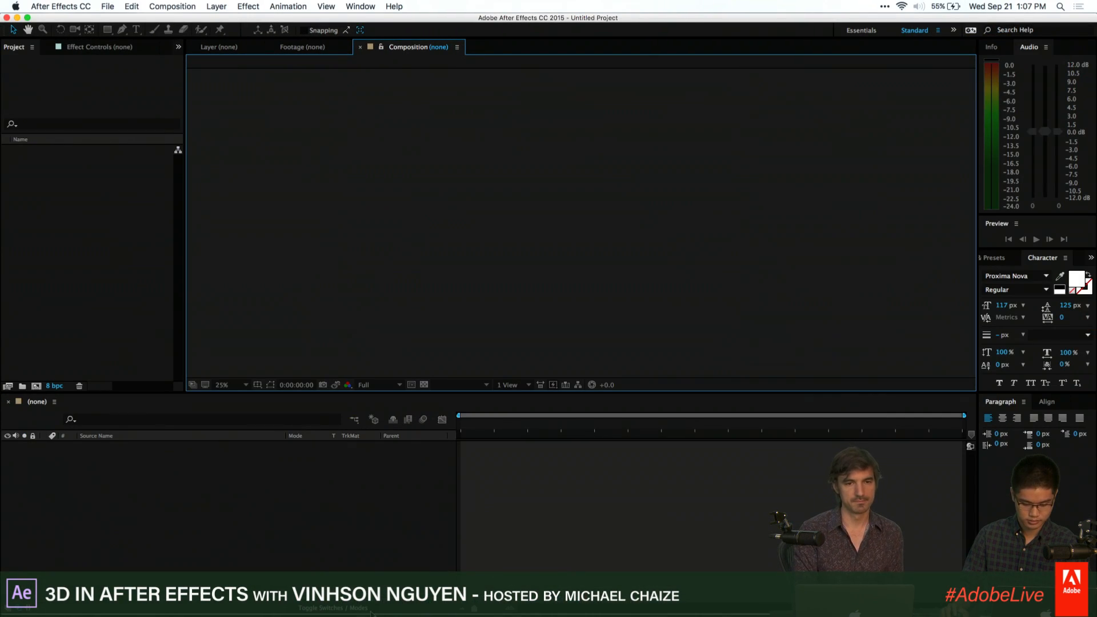
pyautogui.click(364, 607)
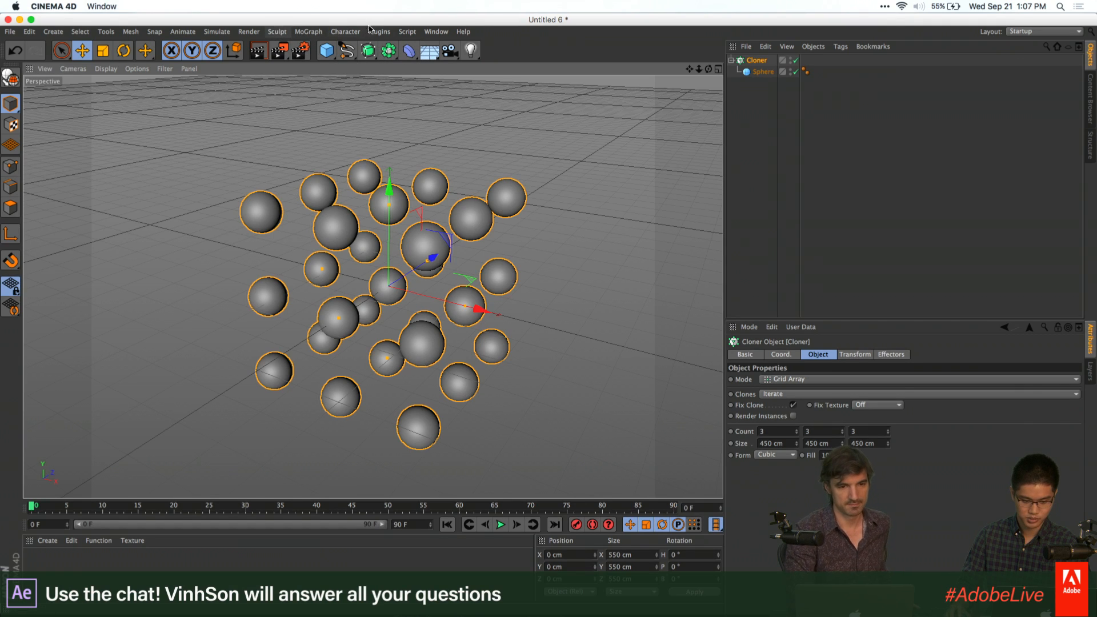
# Add a Random effector to the Cloner and raise its strength to 315%
pyautogui.click(323, 34)
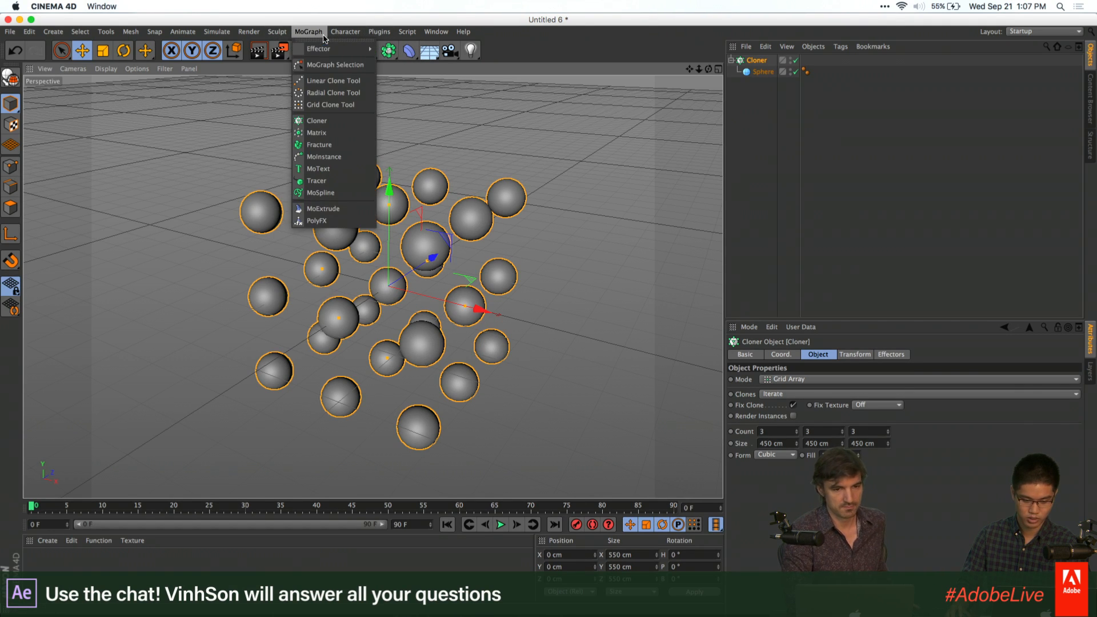
pyautogui.moveTo(343, 49)
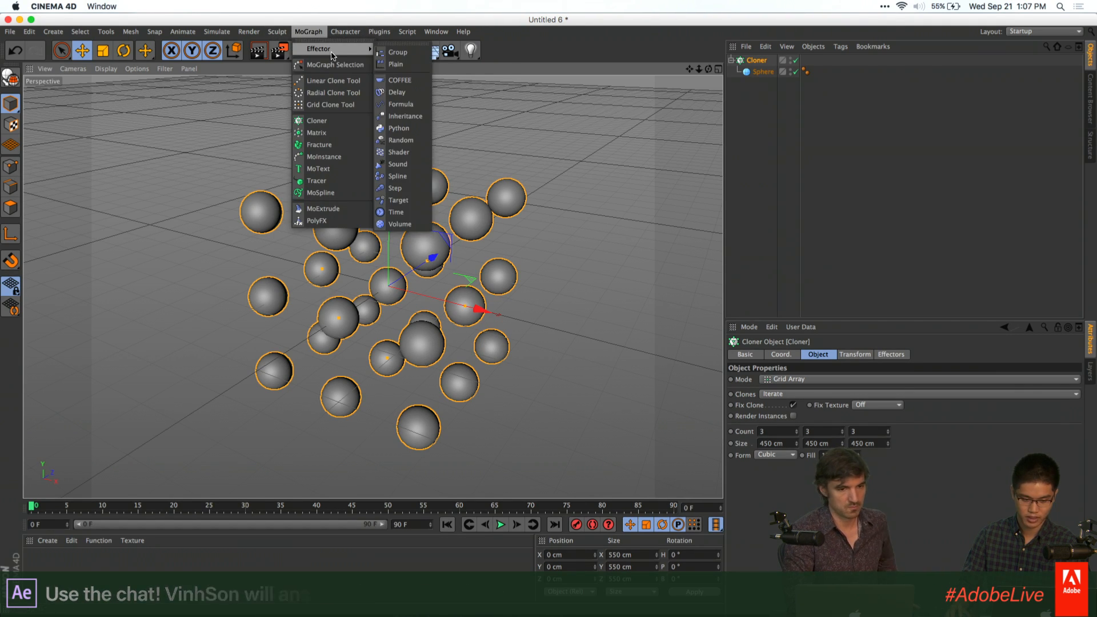
pyautogui.click(416, 141)
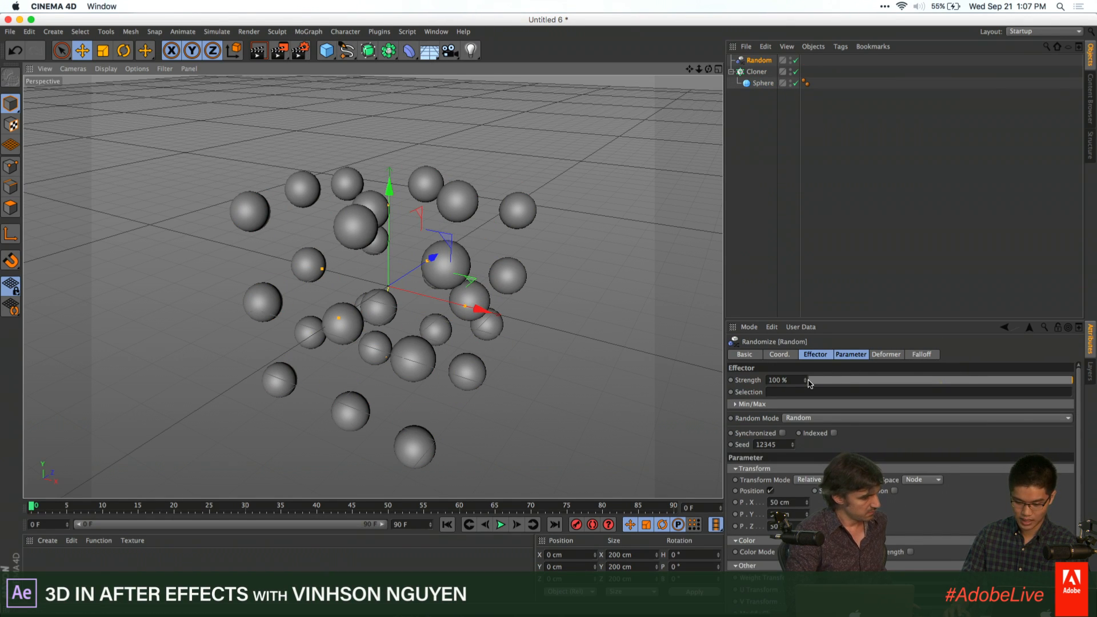
pyautogui.moveTo(806, 380); pyautogui.dragTo(805, 257)
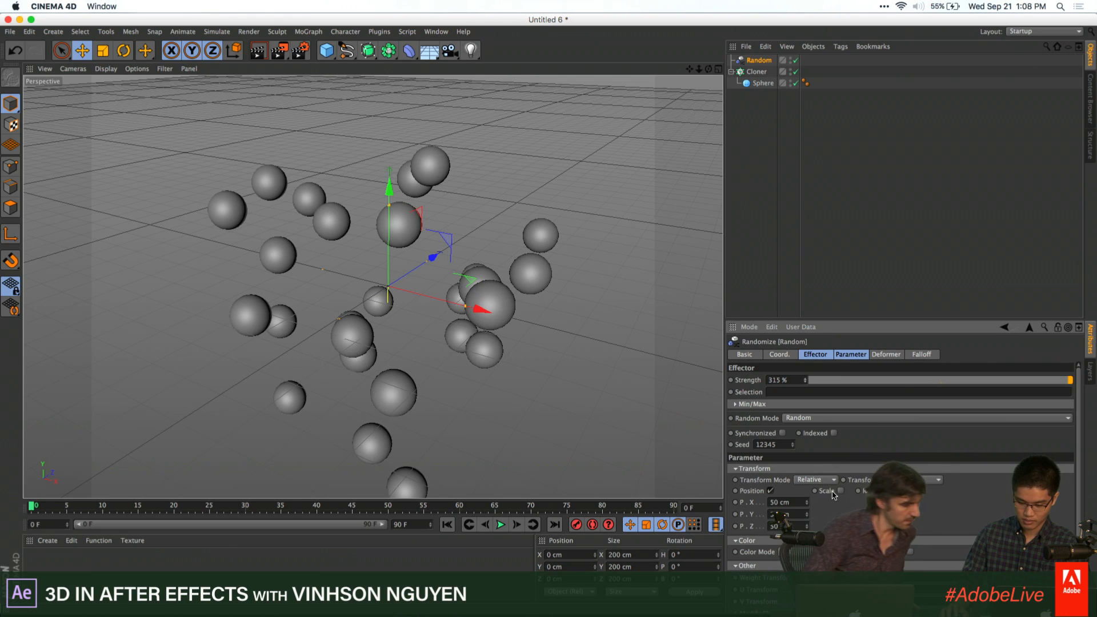
# Enable scale variation on the Random effector and enter scale amounts for the X, Y and Z axes
pyautogui.click(839, 491)
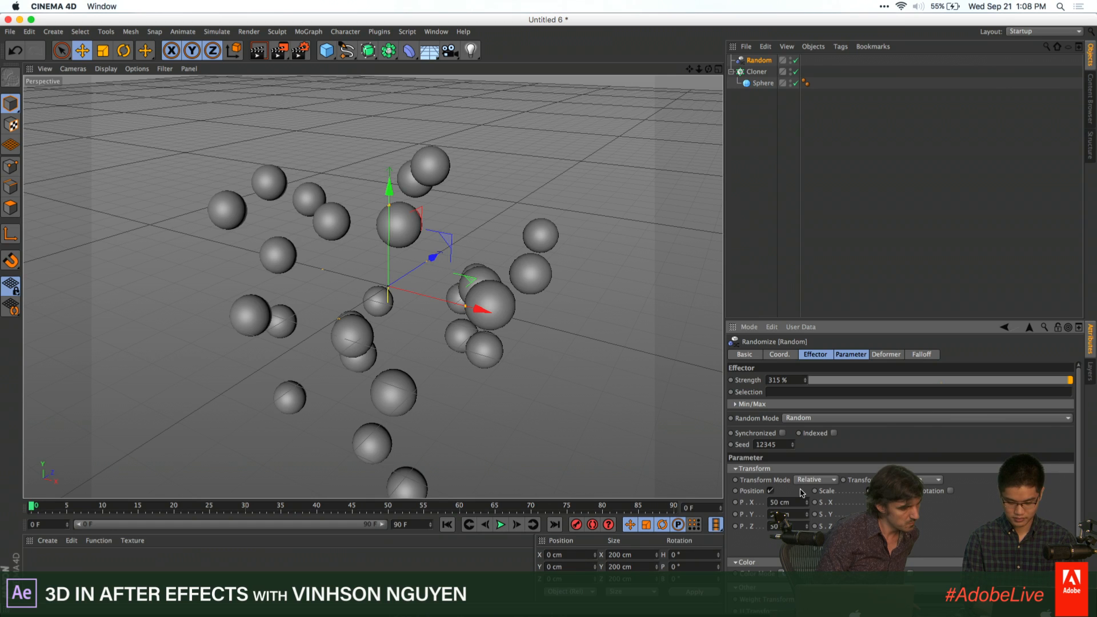
pyautogui.press('Return')
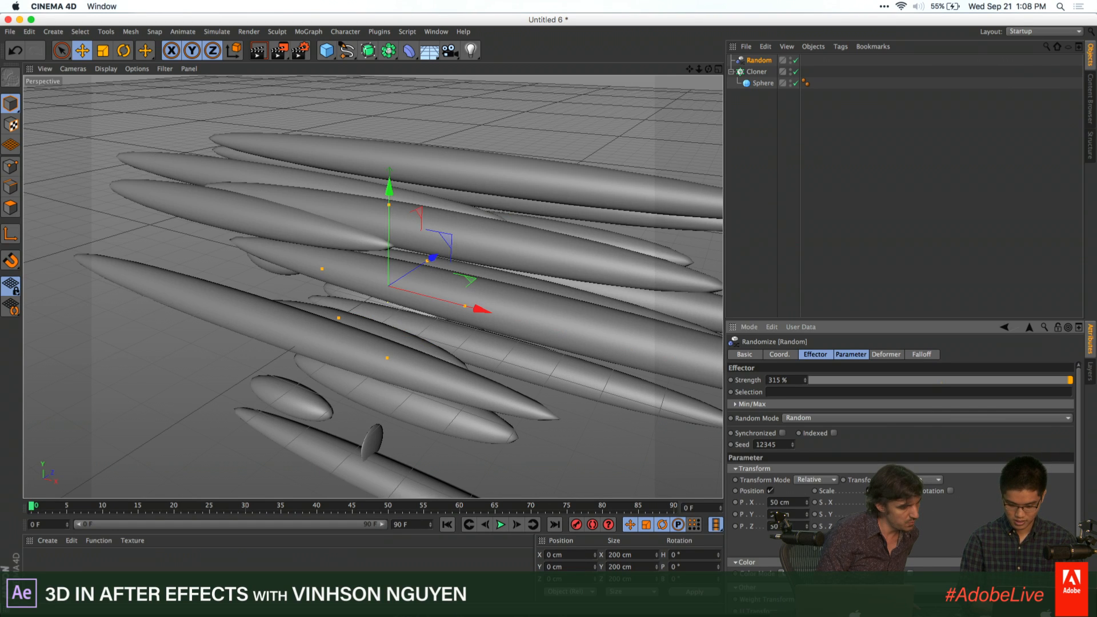
pyautogui.press('Return')
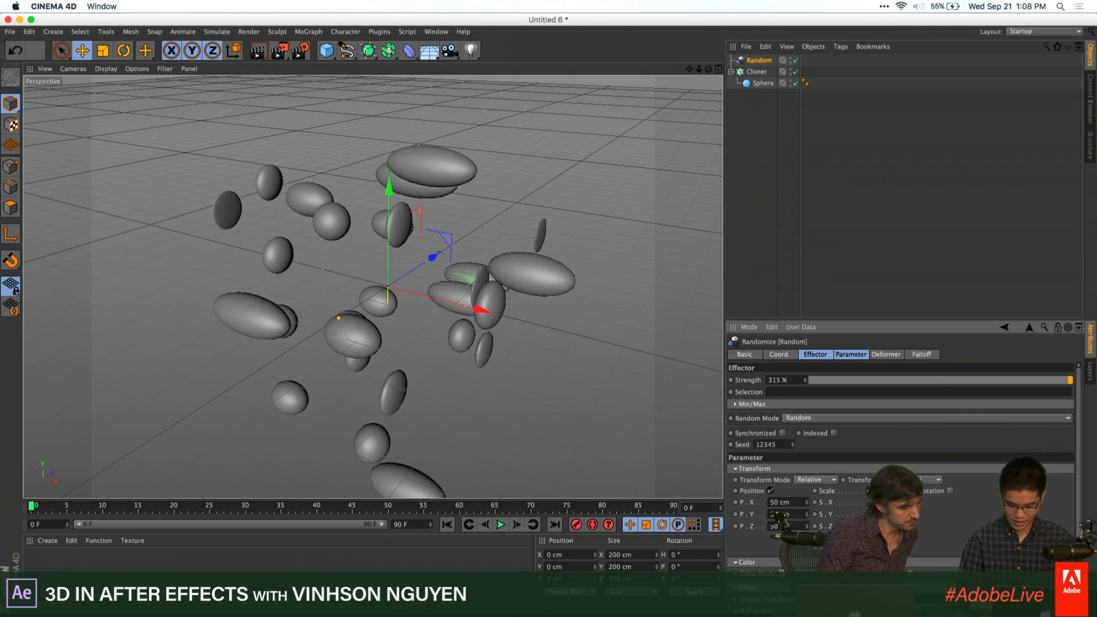
pyautogui.press('Return')
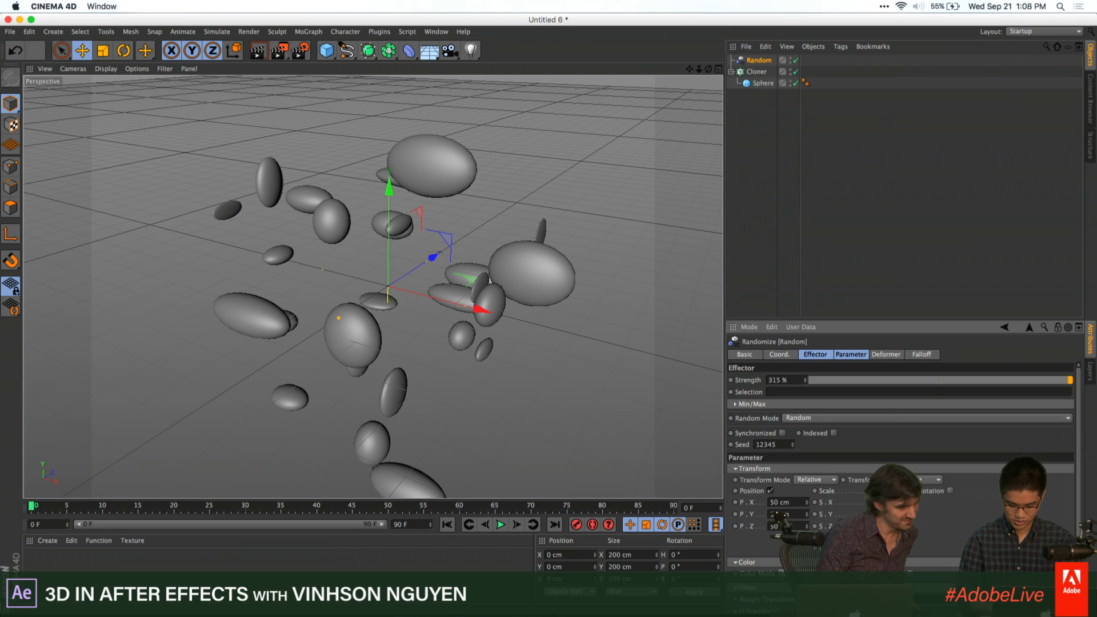
pyautogui.press('Return')
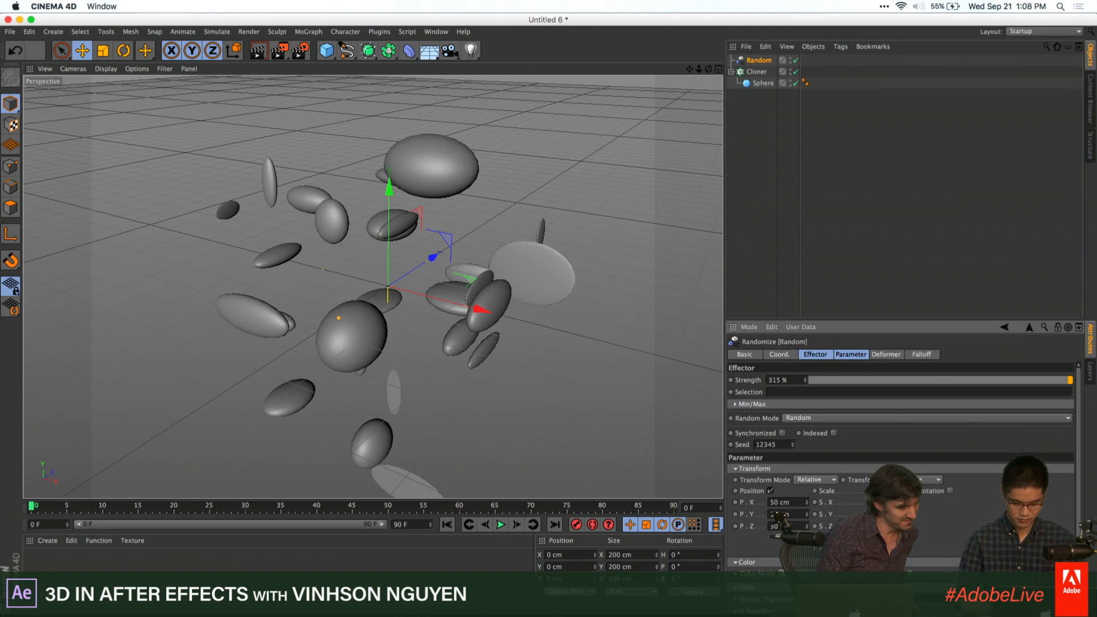
# Turn off the Random effector's scale variation and reduce the Cloner's grid size to 203 cm, 221 cm and 385 cm
pyautogui.keyDown('alt'); pyautogui.moveTo(558, 377); pyautogui.dragTo(603, 346); pyautogui.keyUp('alt')
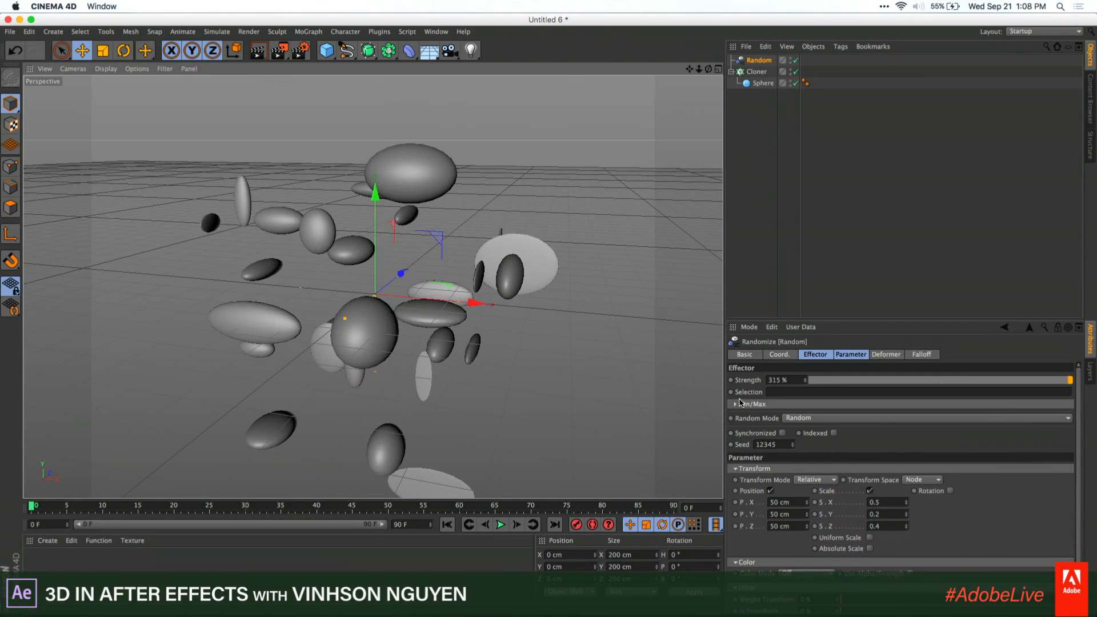
pyautogui.click(870, 491)
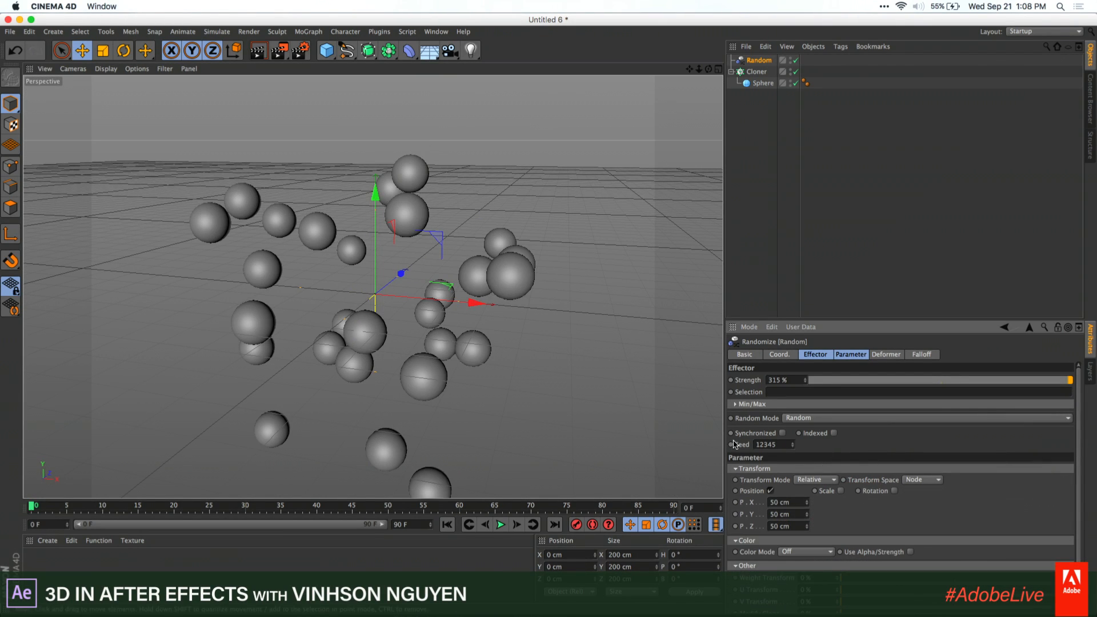
pyautogui.click(756, 71)
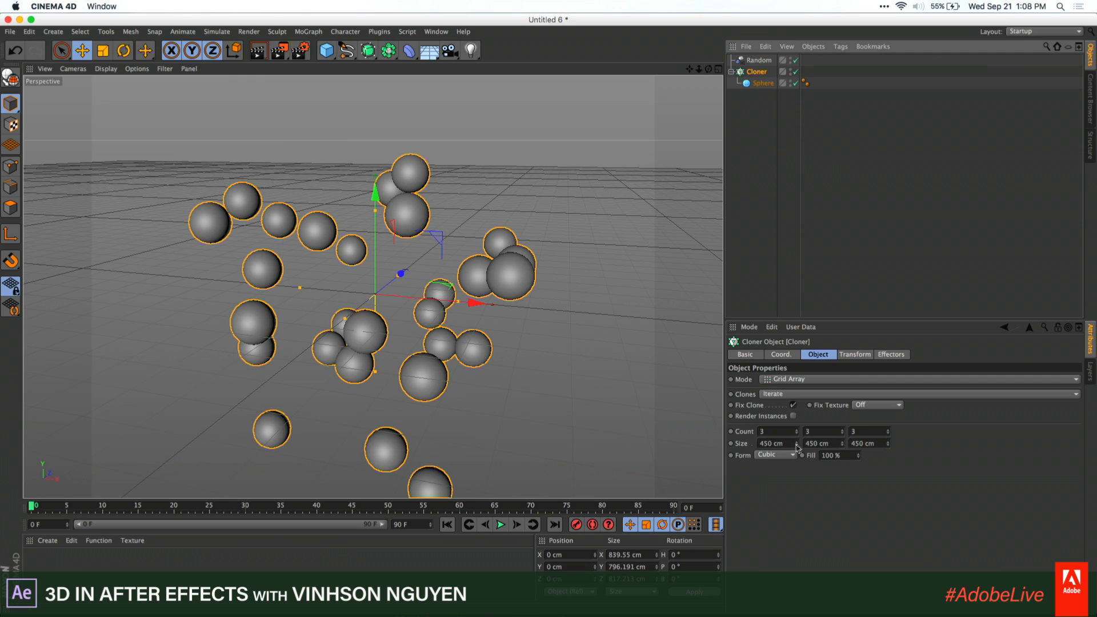
pyautogui.moveTo(798, 444); pyautogui.dragTo(797, 474)
pyautogui.moveTo(843, 443)
pyautogui.mouseDown()
pyautogui.moveTo(843, 466)
pyautogui.moveTo(888, 457)
pyautogui.moveTo(889, 471)
pyautogui.moveTo(890, 437)
pyautogui.moveTo(891, 449)
pyautogui.mouseUp()
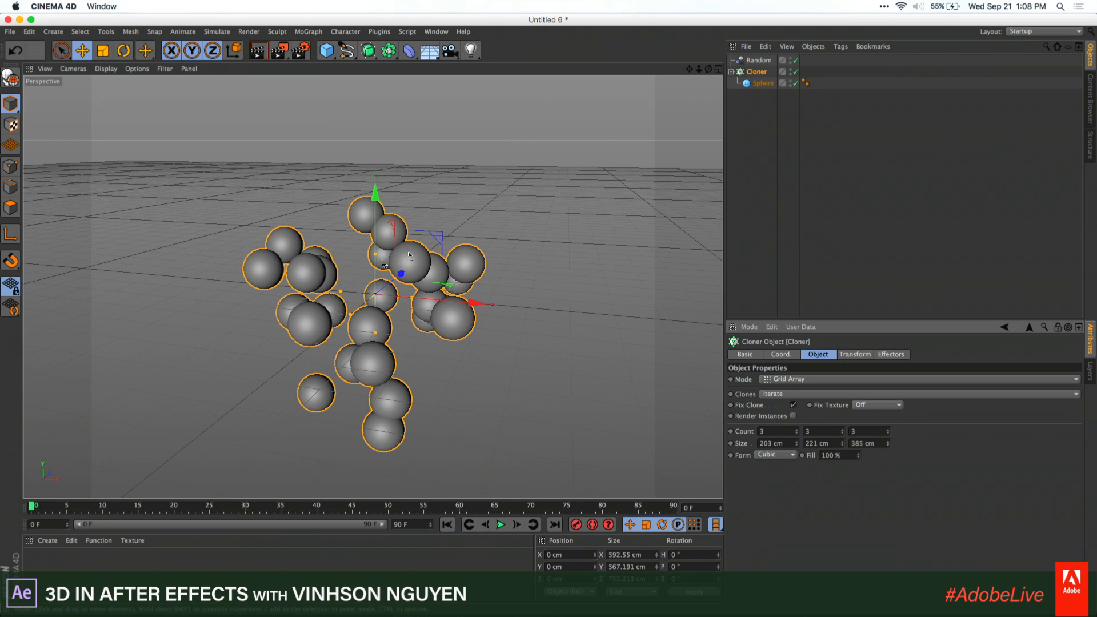
pyautogui.keyDown('alt'); pyautogui.moveTo(520, 218); pyautogui.dragTo(430, 161); pyautogui.keyUp('alt')
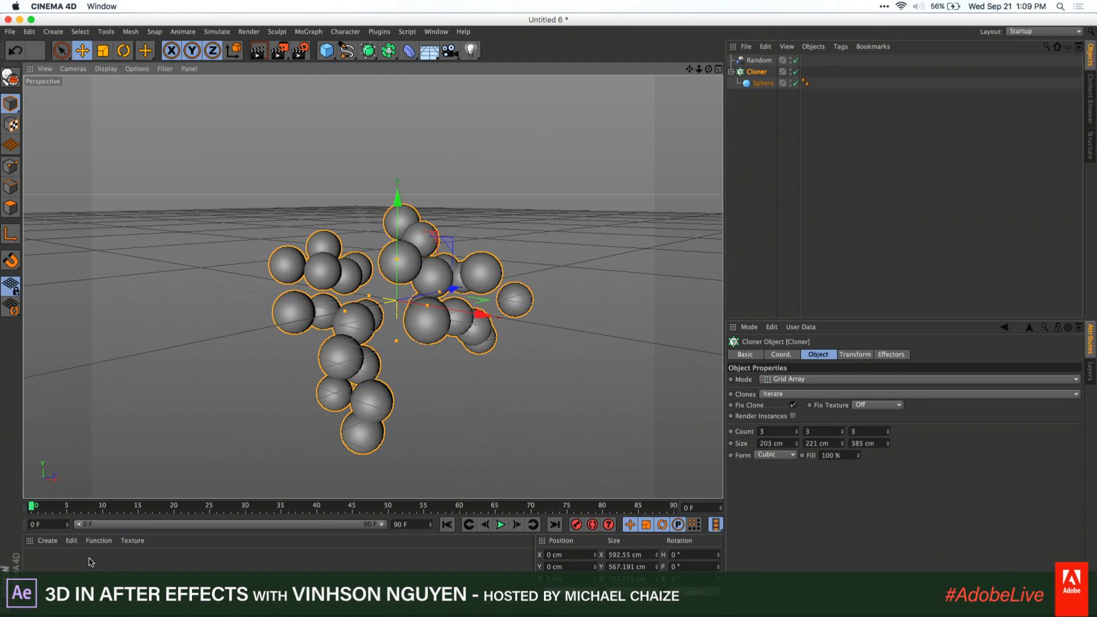
# Create a new material and apply it to the Cloner
pyautogui.doubleClick(57, 560)
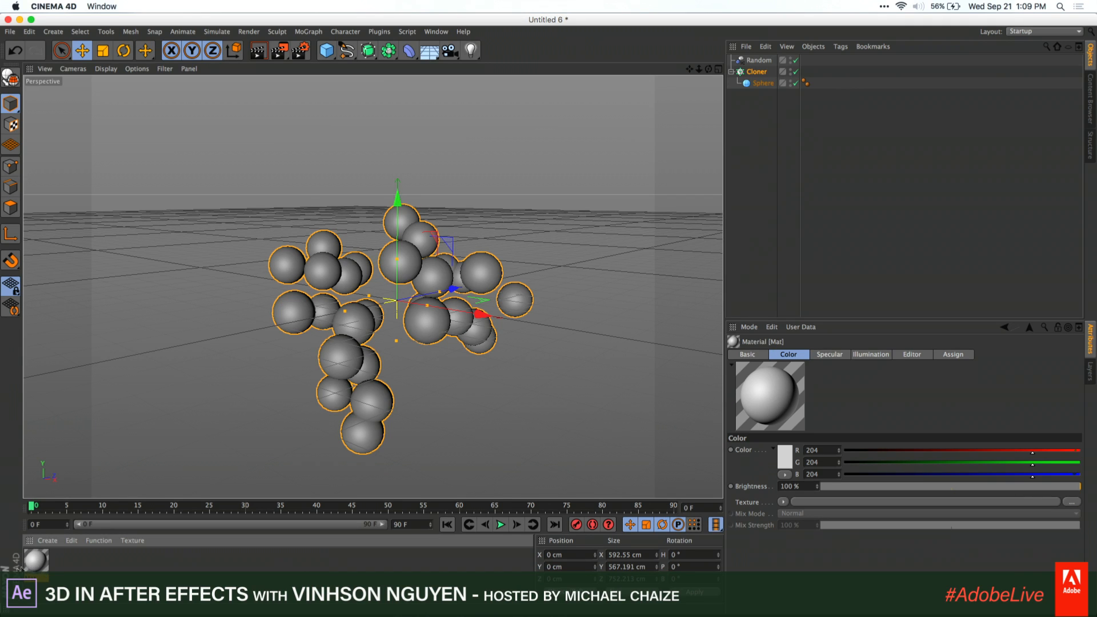
pyautogui.moveTo(39, 565); pyautogui.dragTo(762, 73)
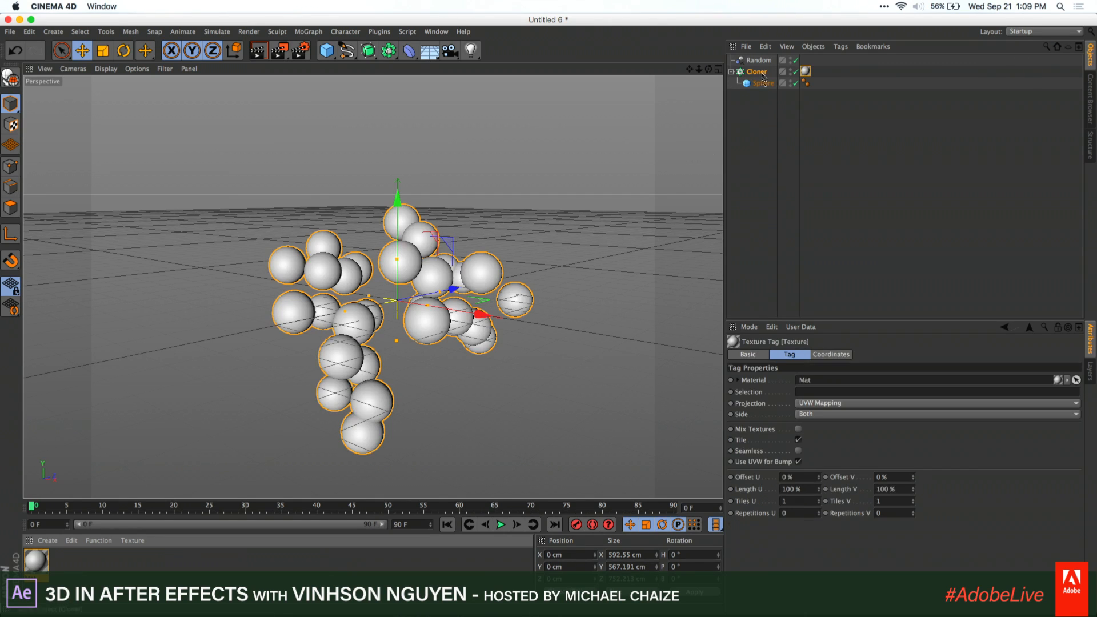
# Open the new material for editing and set its base colour to a mid grey of RGB 118, 118, 118
pyautogui.doubleClick(35, 566)
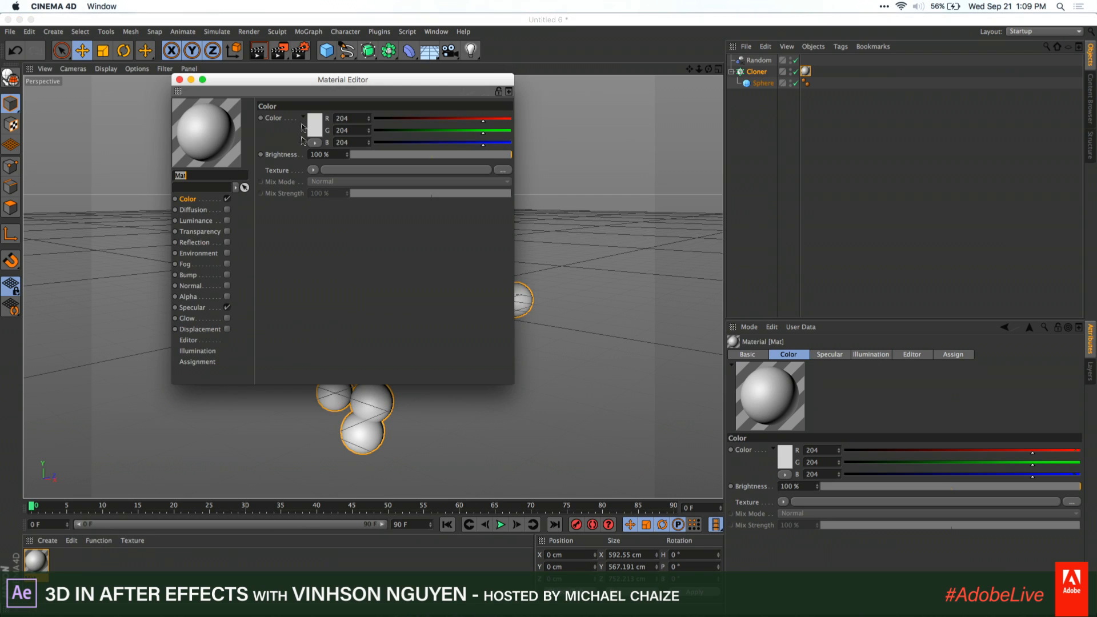
pyautogui.moveTo(308, 75); pyautogui.dragTo(811, 125)
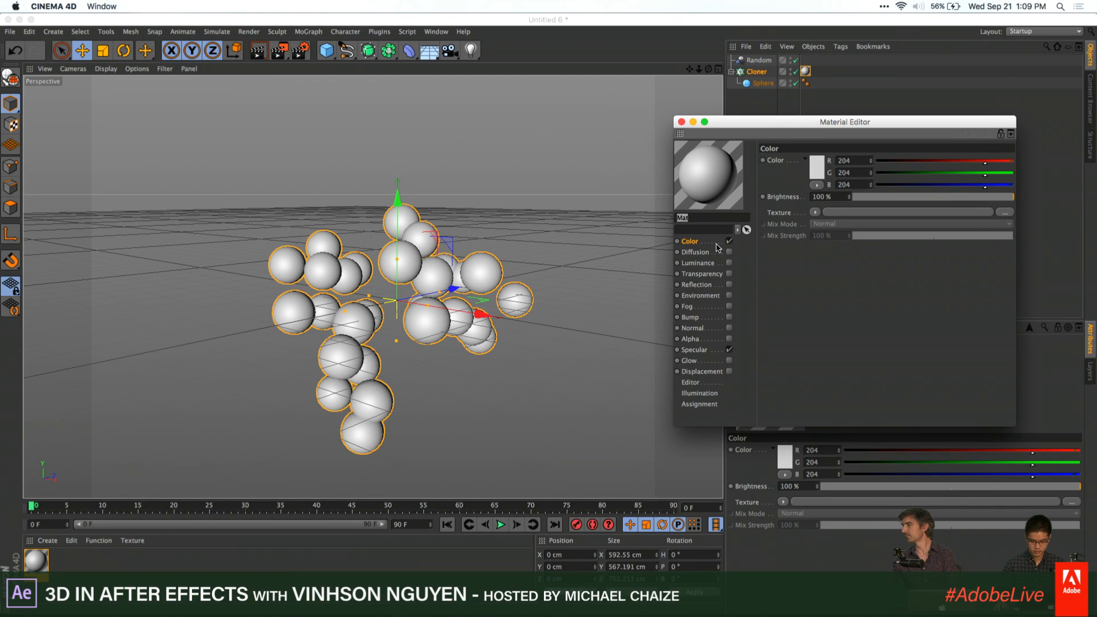
pyautogui.click(814, 169)
pyautogui.click(750, 168)
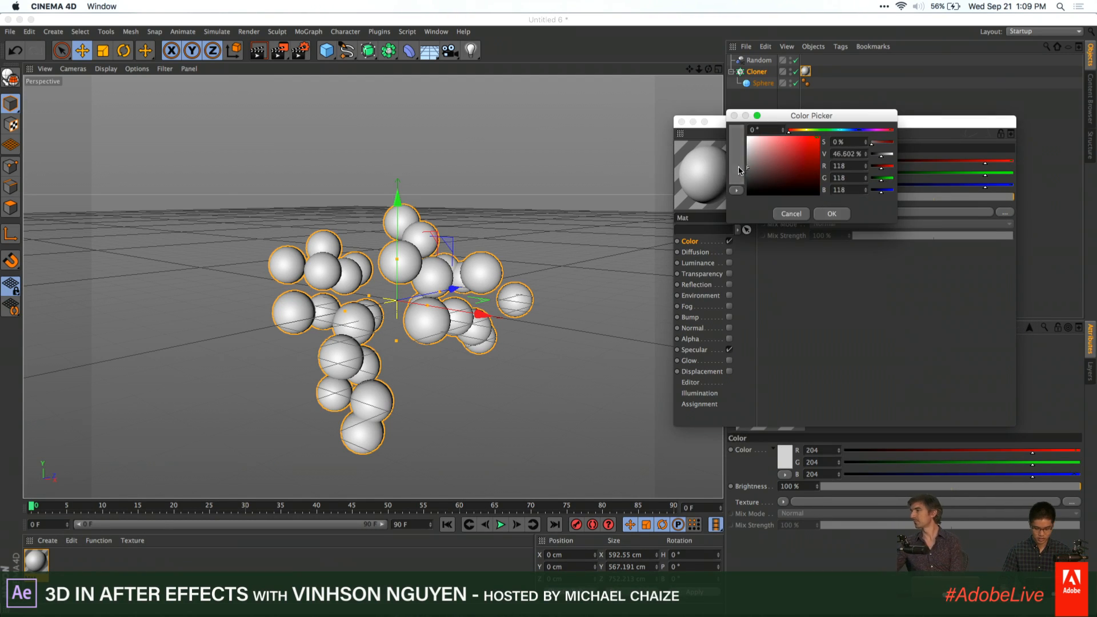
pyautogui.click(832, 214)
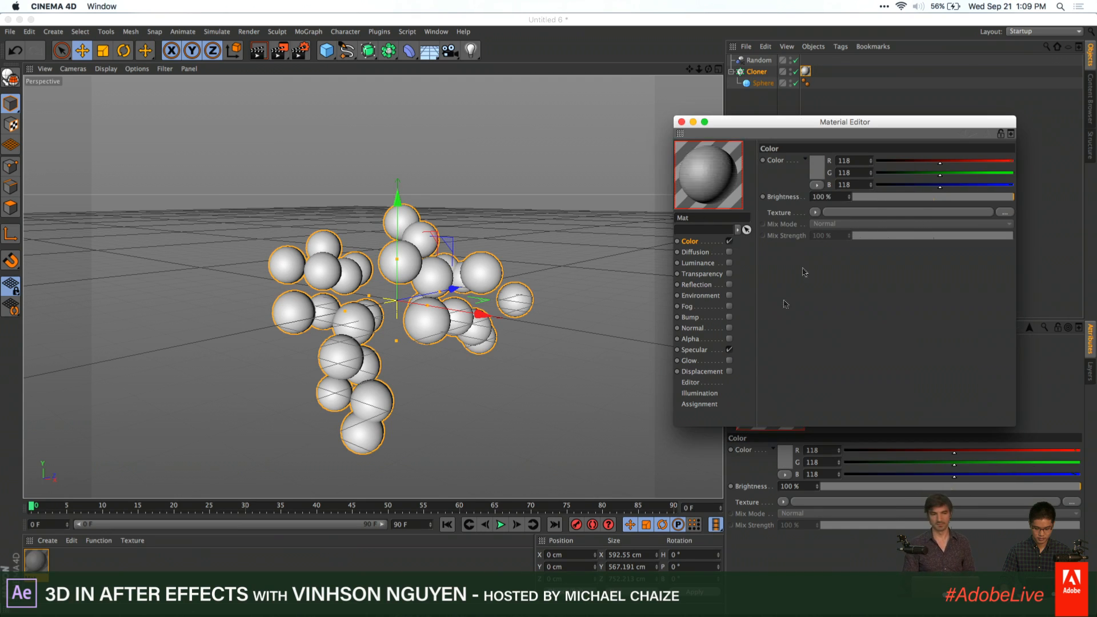
# Enable reflection on the material with a Fresnel texture and set the reflection brightness to 25%
pyautogui.click(730, 285)
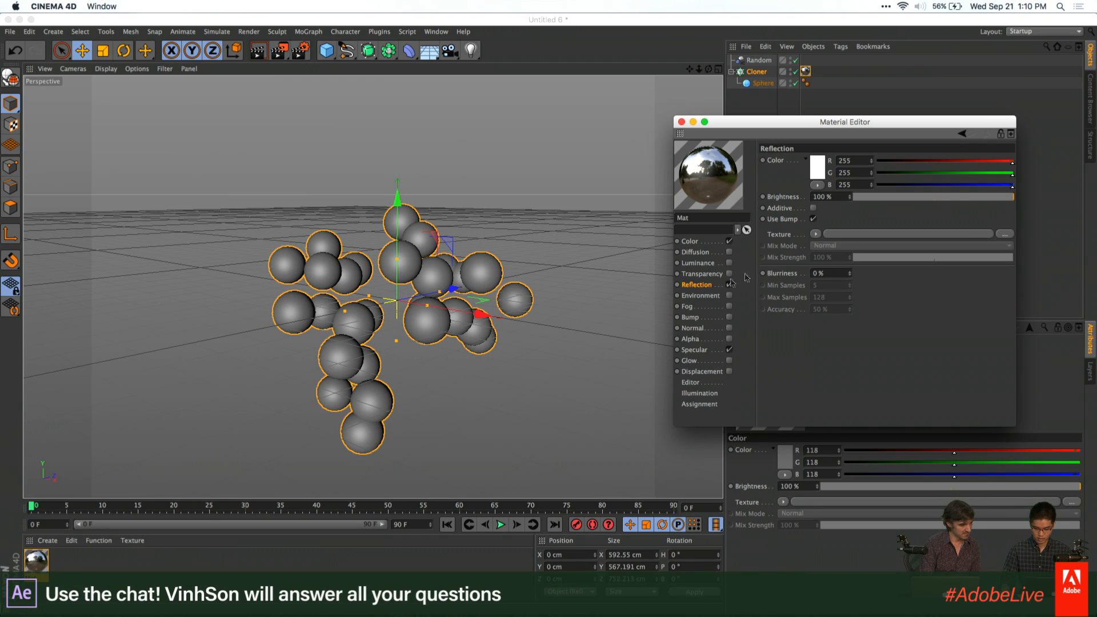
pyautogui.click(816, 234)
pyautogui.click(833, 349)
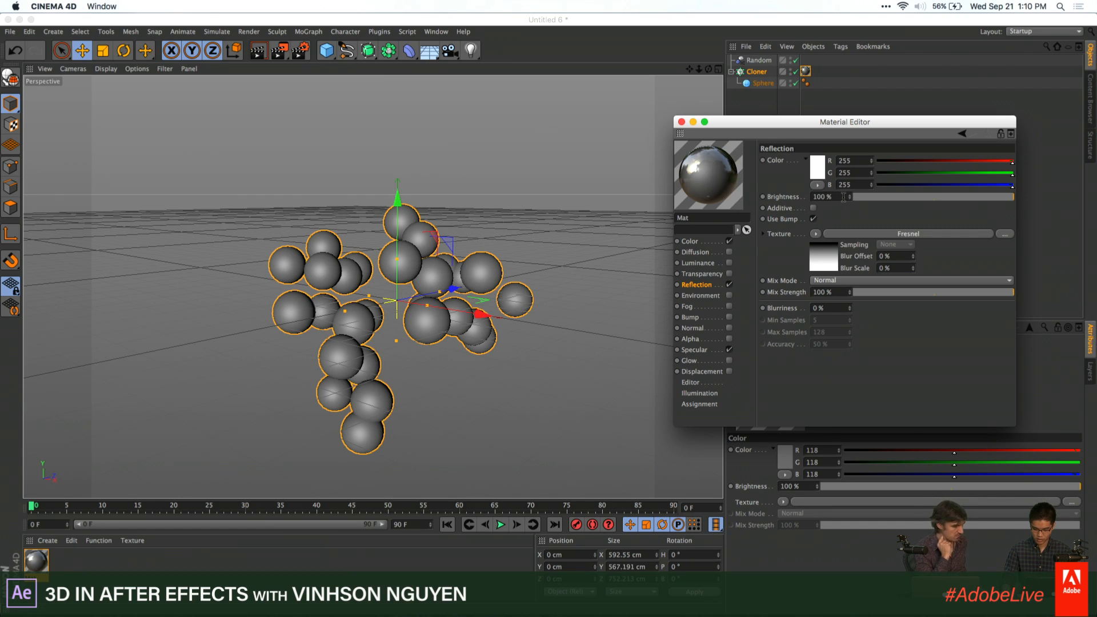
pyautogui.click(844, 197)
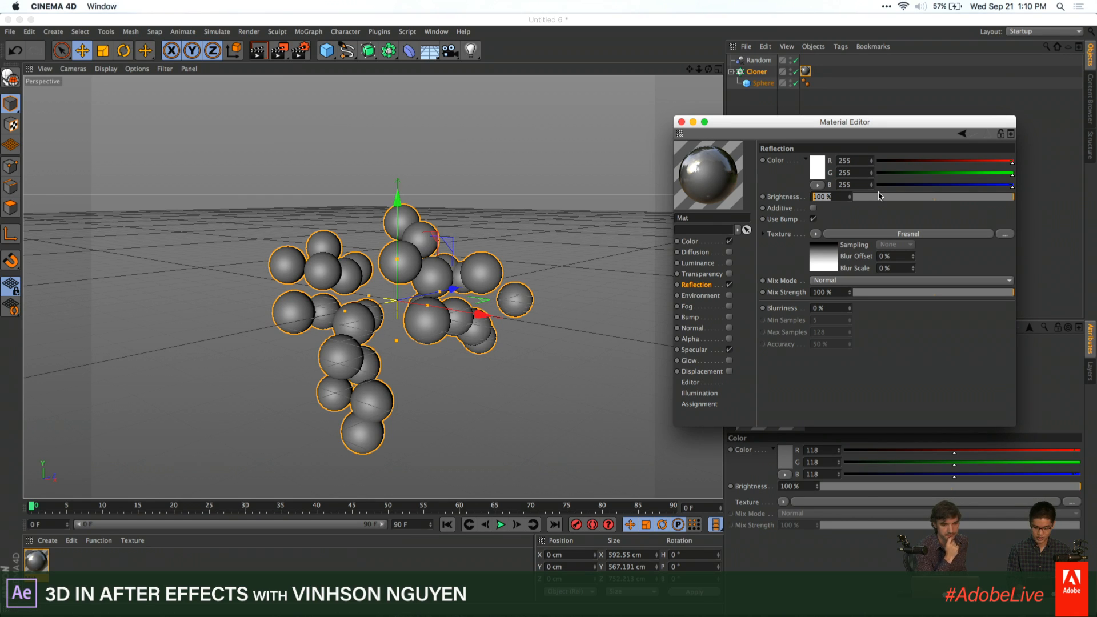
pyautogui.write('25')
pyautogui.press('Return')
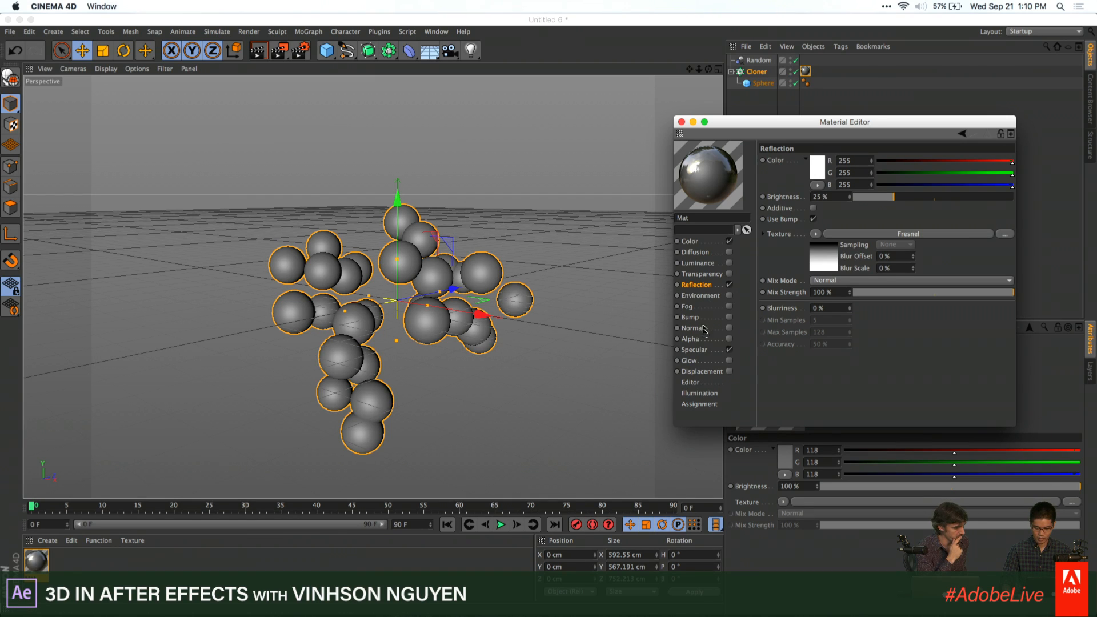
# Enable transparency on the material with a refraction of 1.3 and render the viewport to check the glass look
pyautogui.click(706, 275)
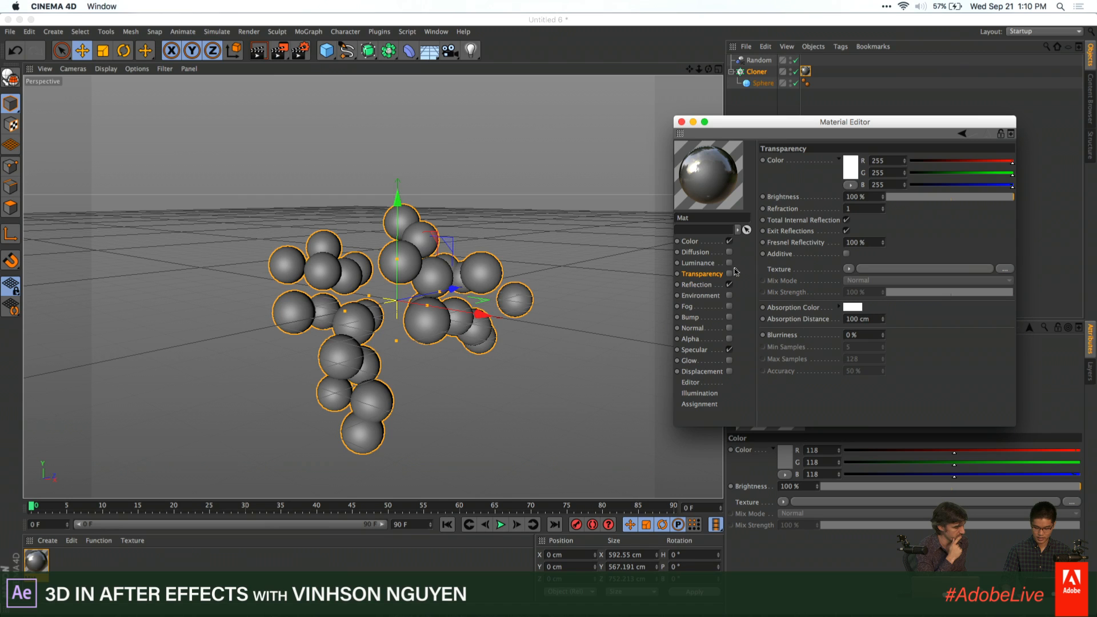
pyautogui.click(729, 274)
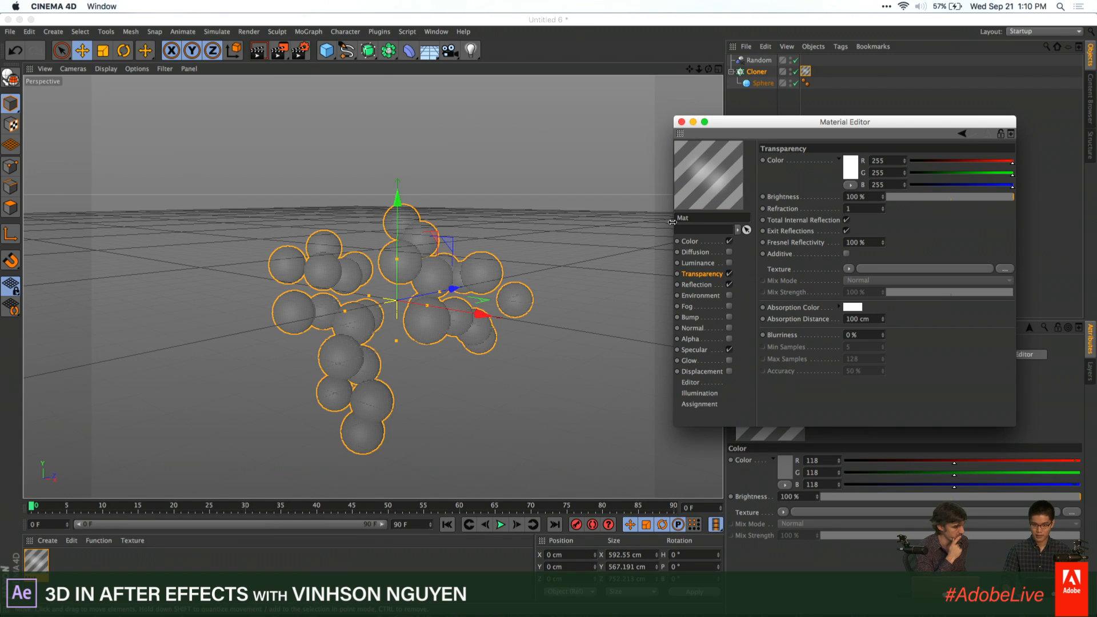
pyautogui.doubleClick(858, 210)
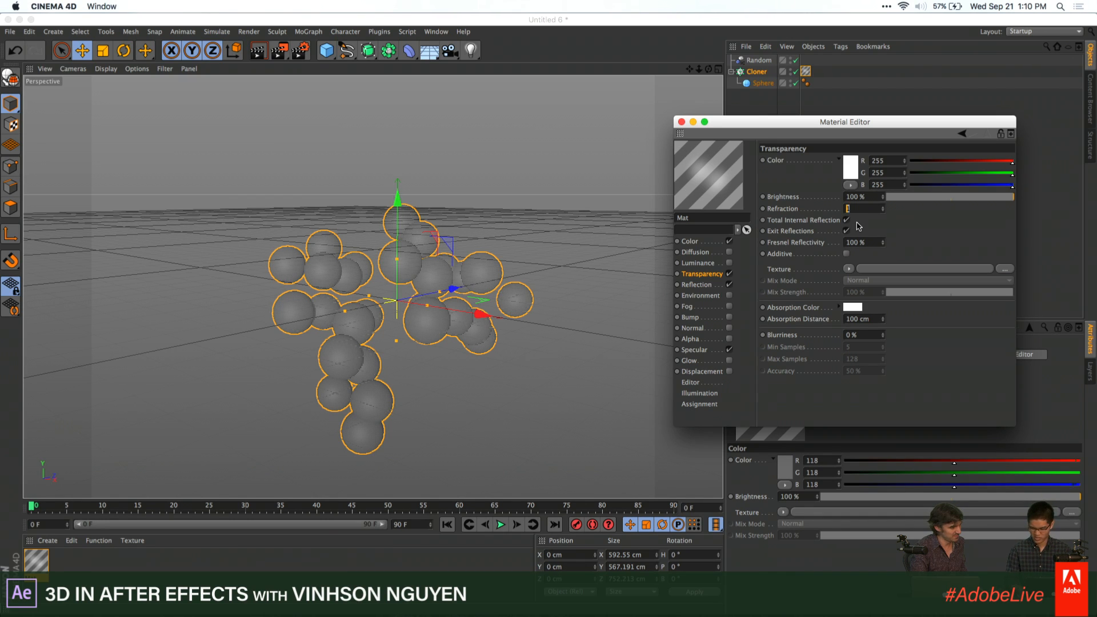
pyautogui.write('1.3')
pyautogui.press('Return')
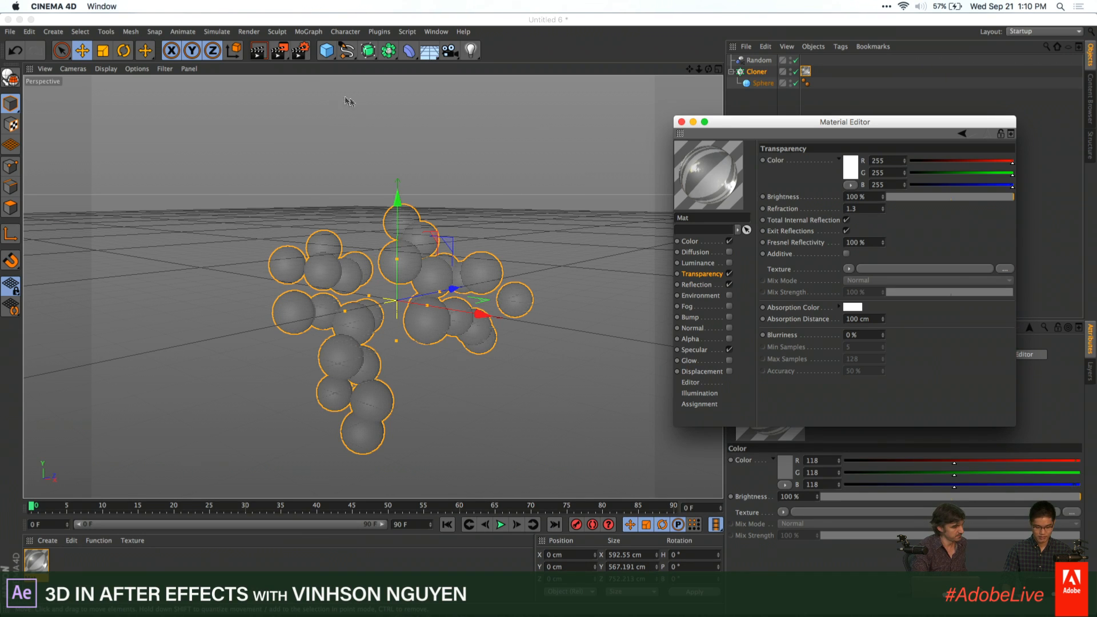
pyautogui.click(259, 51)
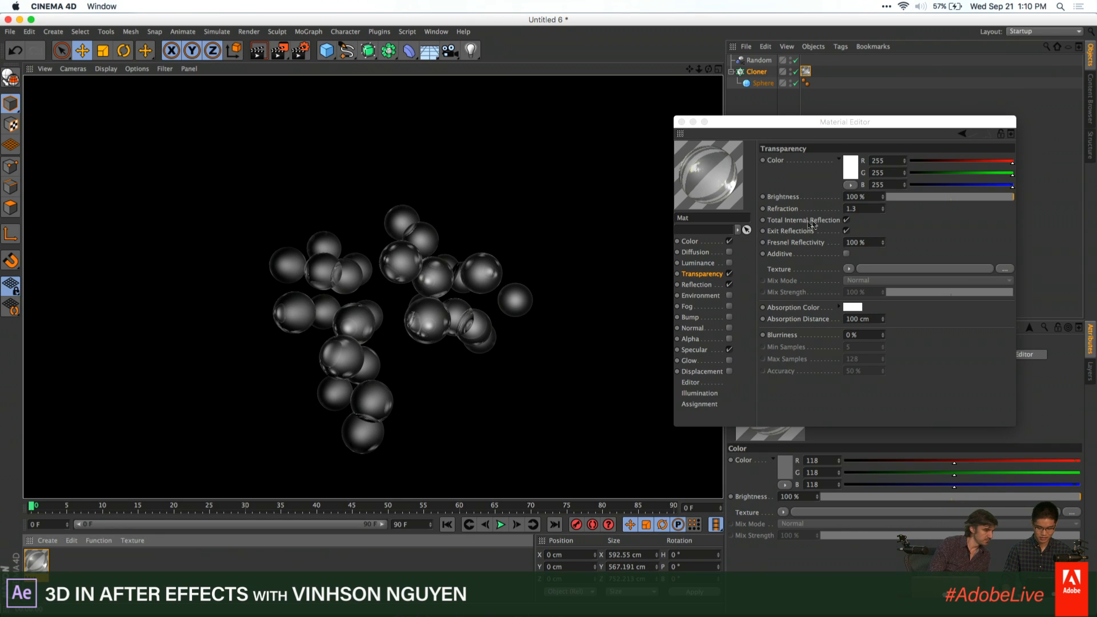
pyautogui.click(750, 110)
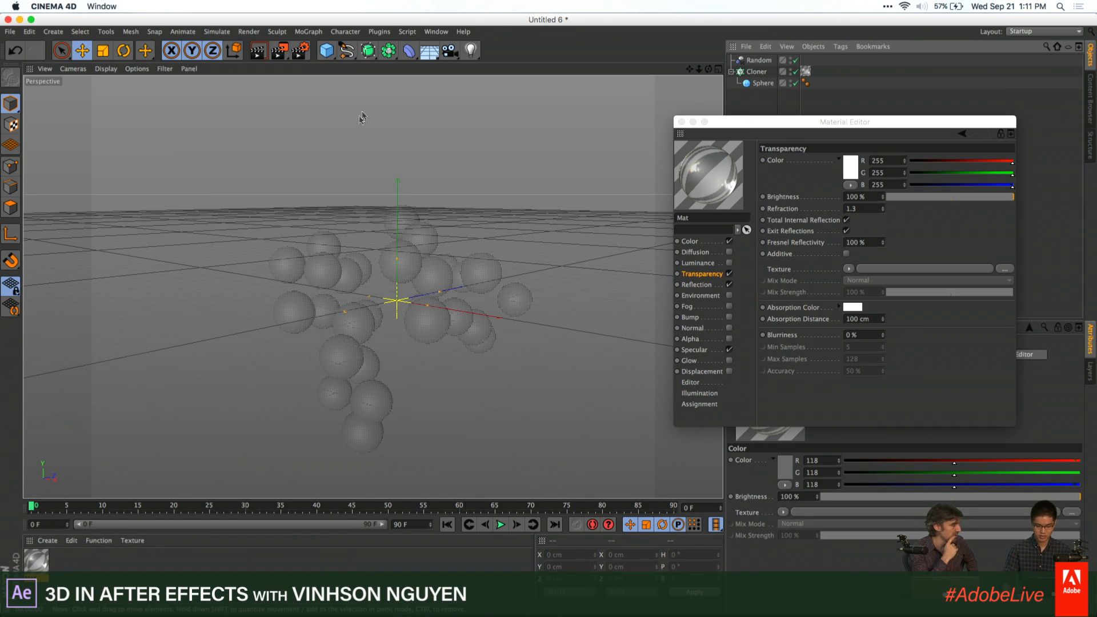
# Add a Sky object to the scene and close the Material Editor
pyautogui.click(429, 50)
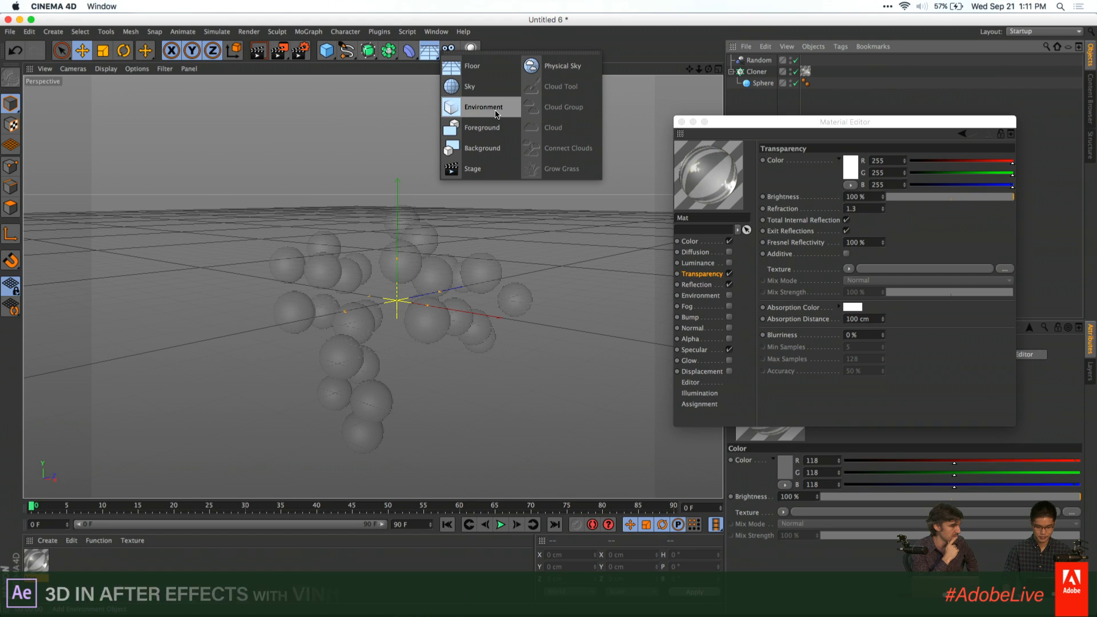
pyautogui.click(472, 86)
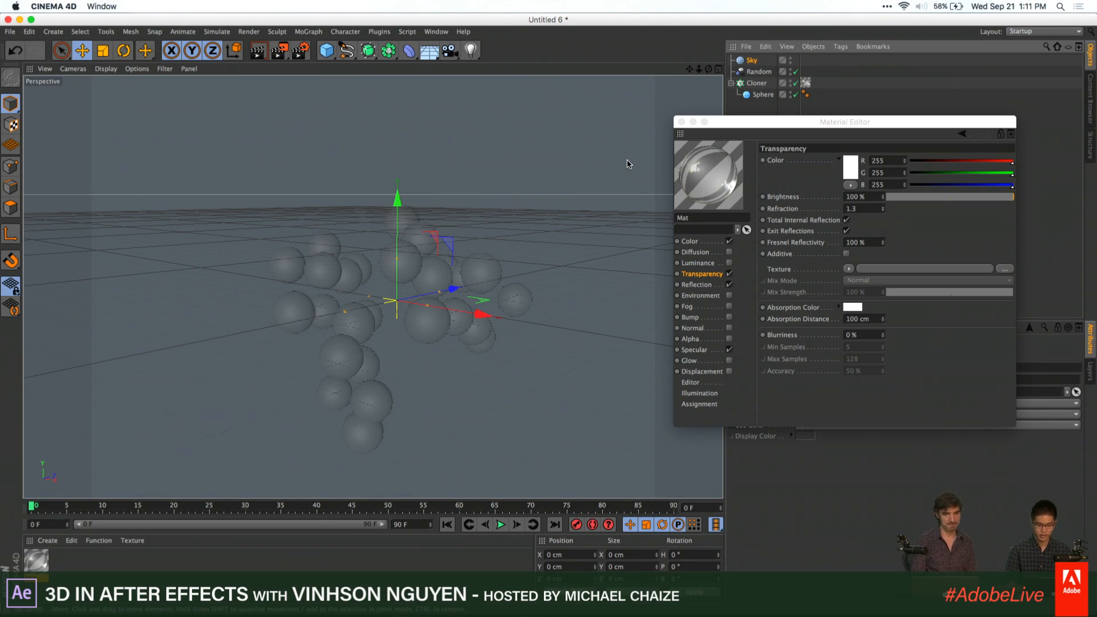
pyautogui.moveTo(736, 123); pyautogui.dragTo(756, 107)
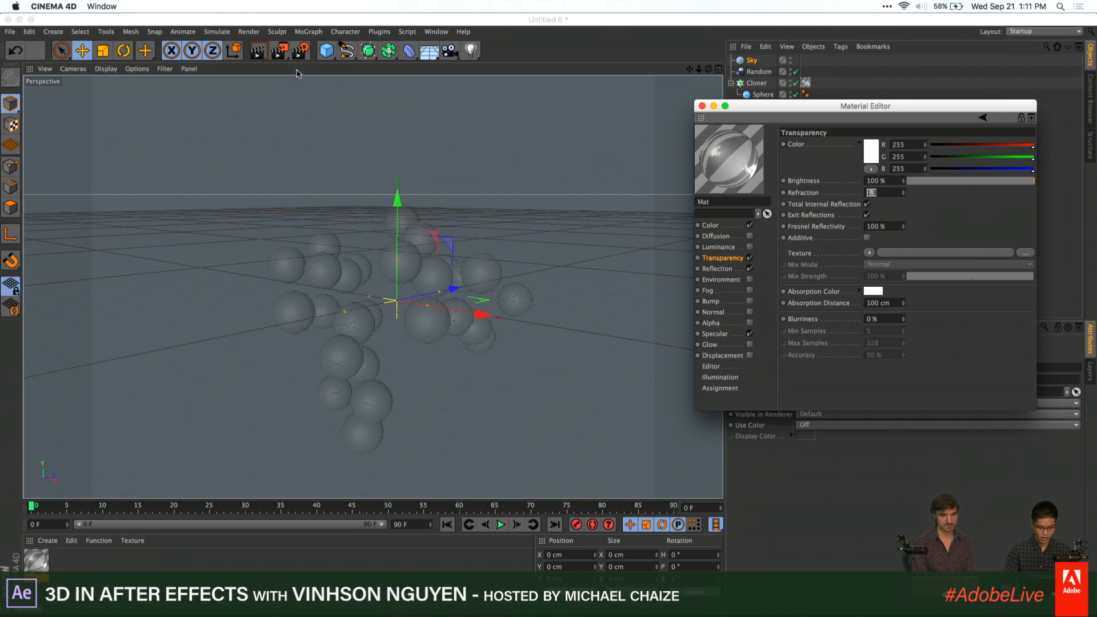
pyautogui.moveTo(782, 110); pyautogui.dragTo(755, 155)
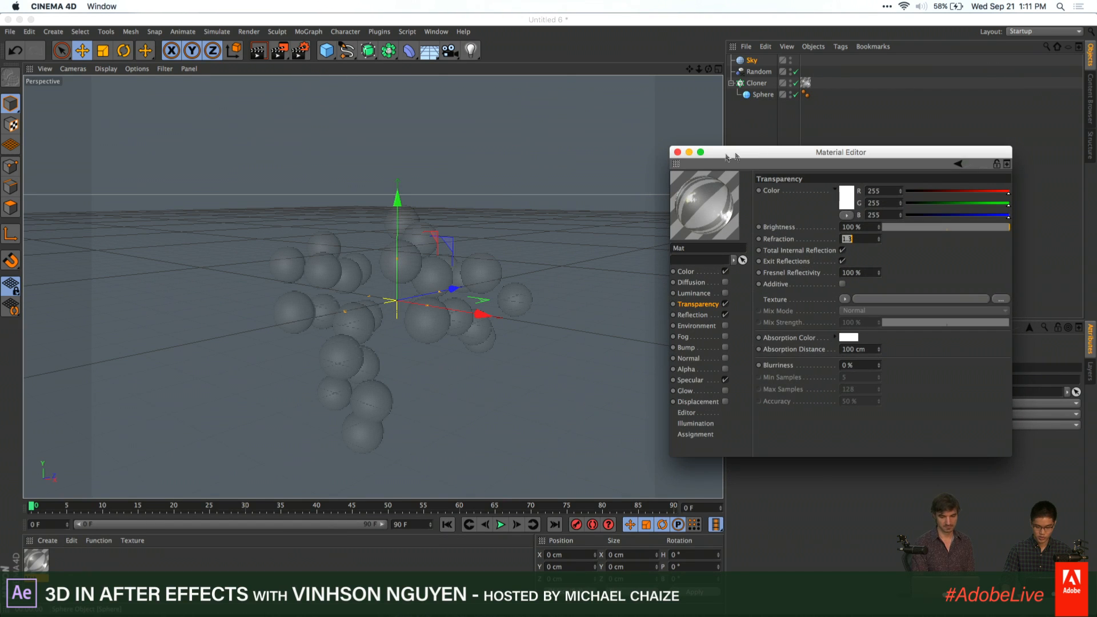
pyautogui.click(677, 152)
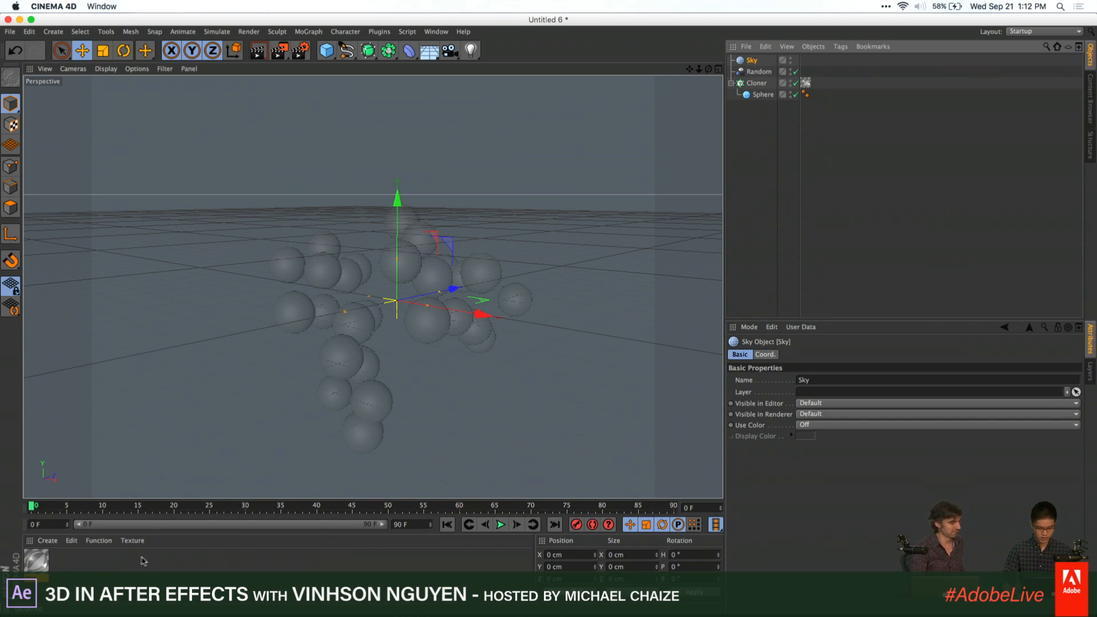
# Create a second material and name it Sky
pyautogui.doubleClick(84, 567)
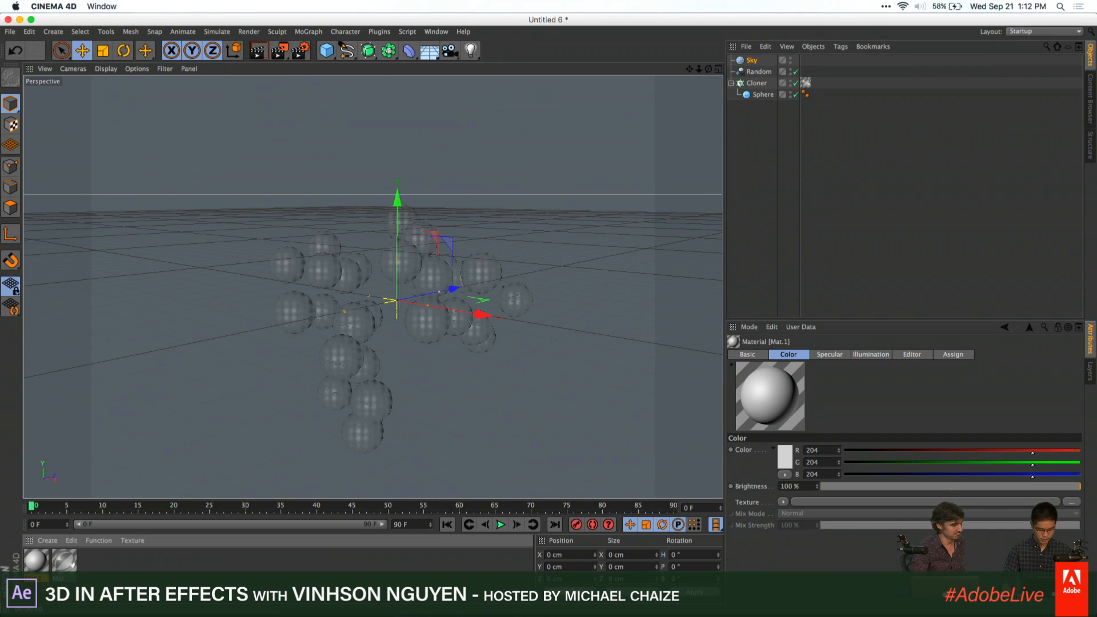
pyautogui.doubleClick(36, 578)
pyautogui.write('Sky')
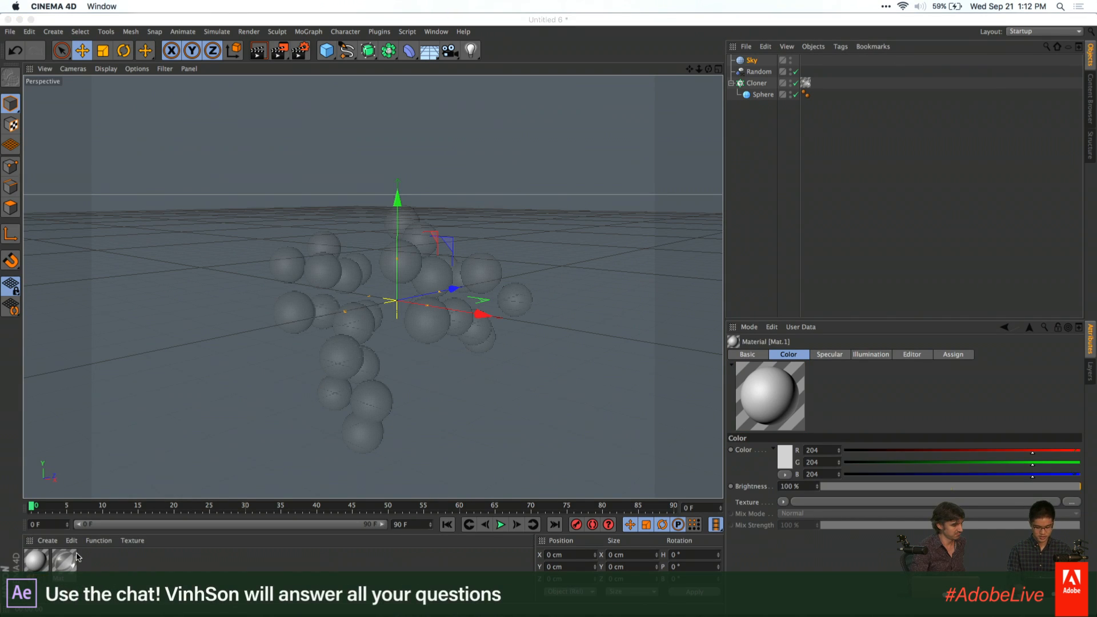
pyautogui.press('Return')
# Disable the Color and Specular channels of the Sky material and enable its Luminance channel
pyautogui.doubleClick(45, 562)
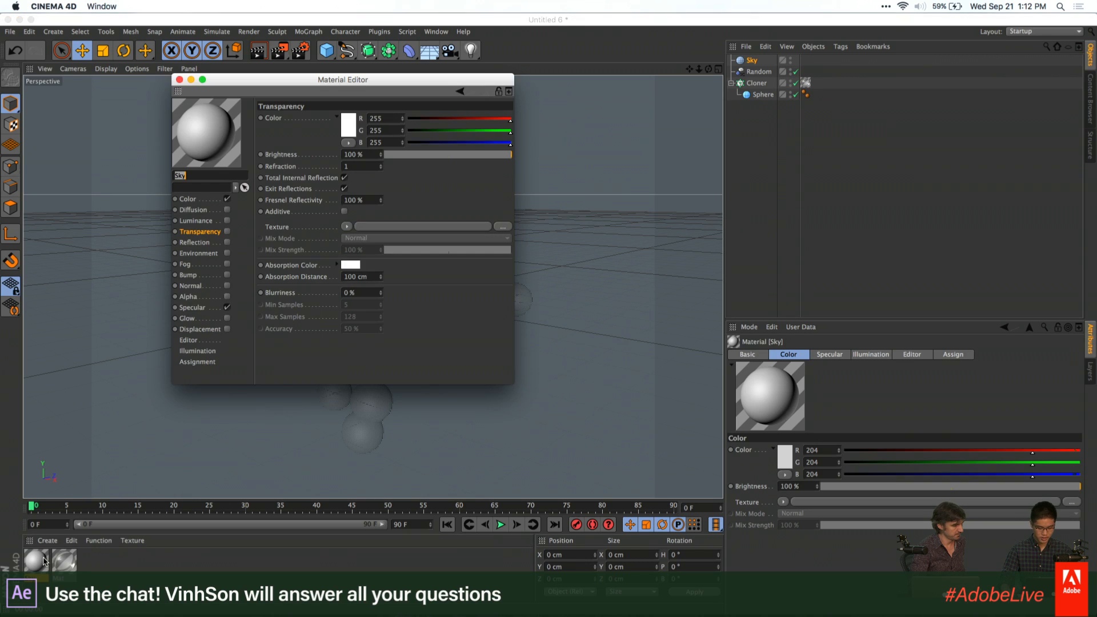
pyautogui.moveTo(350, 83); pyautogui.dragTo(703, 118)
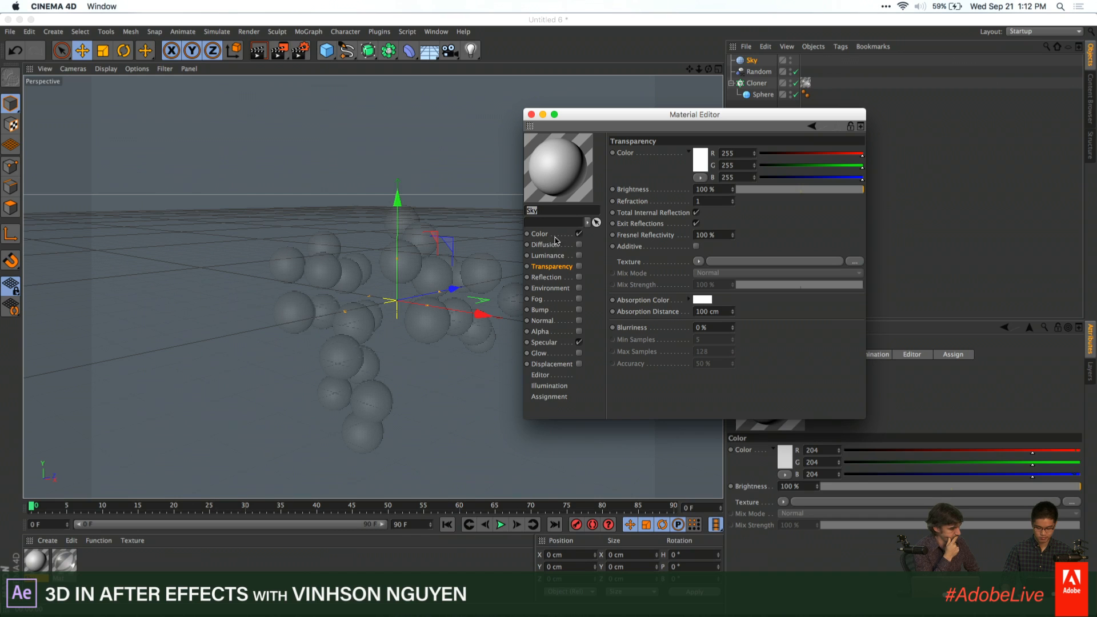
pyautogui.click(578, 234)
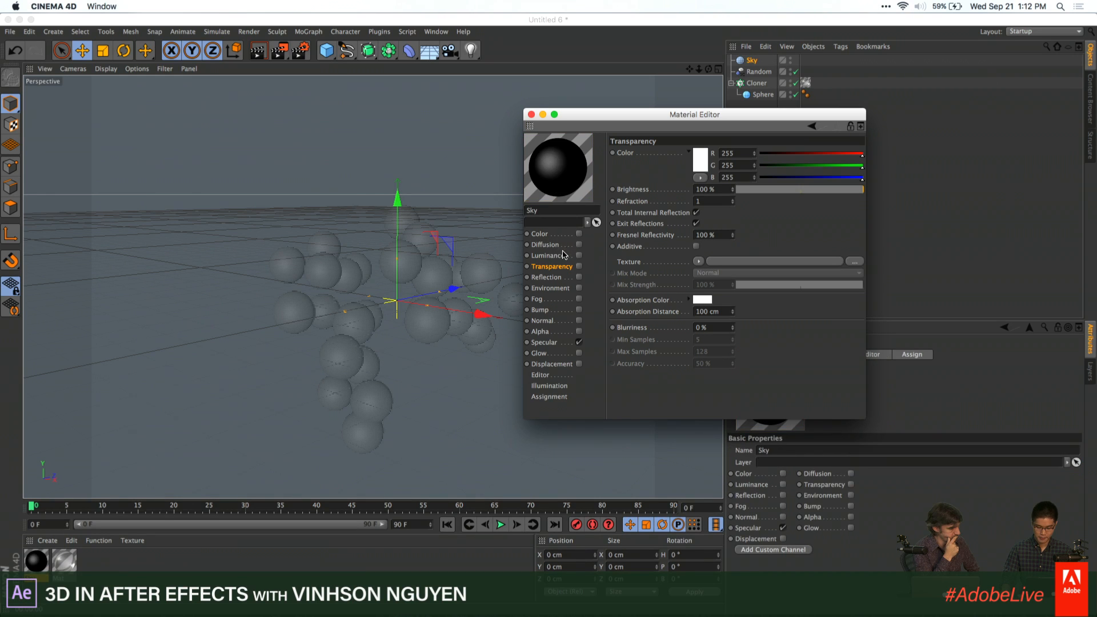
pyautogui.click(563, 256)
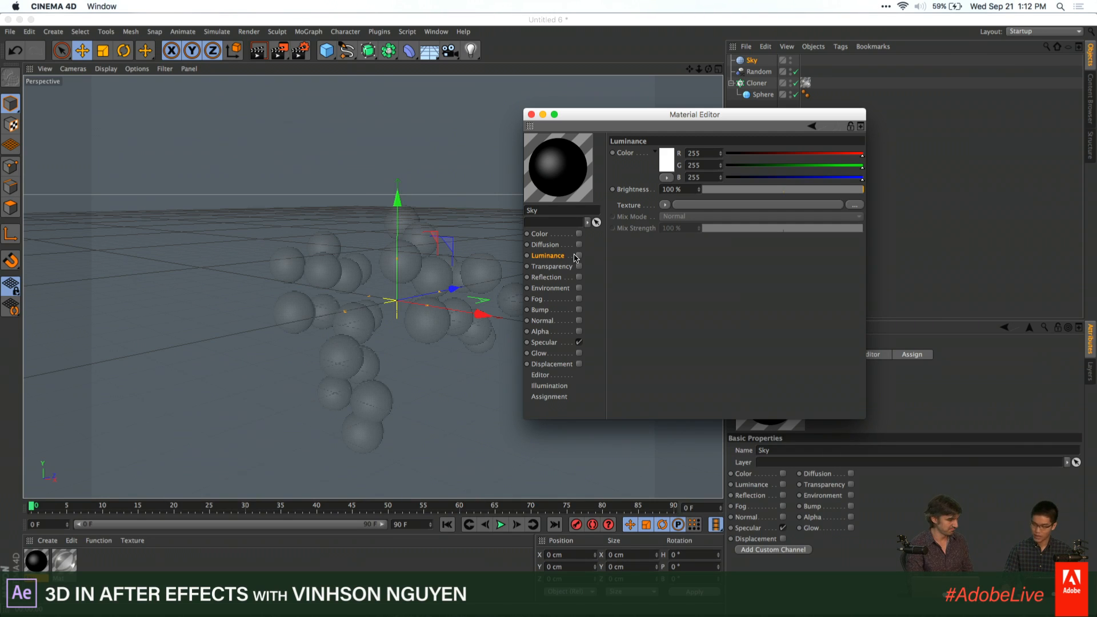
pyautogui.click(578, 255)
pyautogui.click(579, 343)
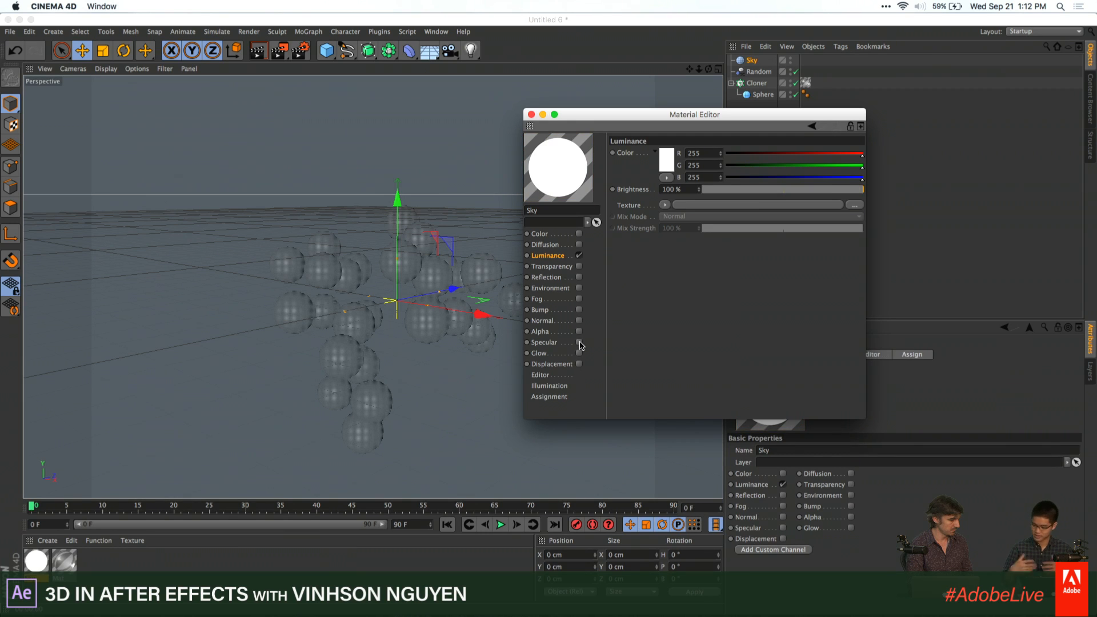
# Load BackLight_4K_03.jpg as the luminance texture of the Sky material and close the Material Editor
pyautogui.click(663, 206)
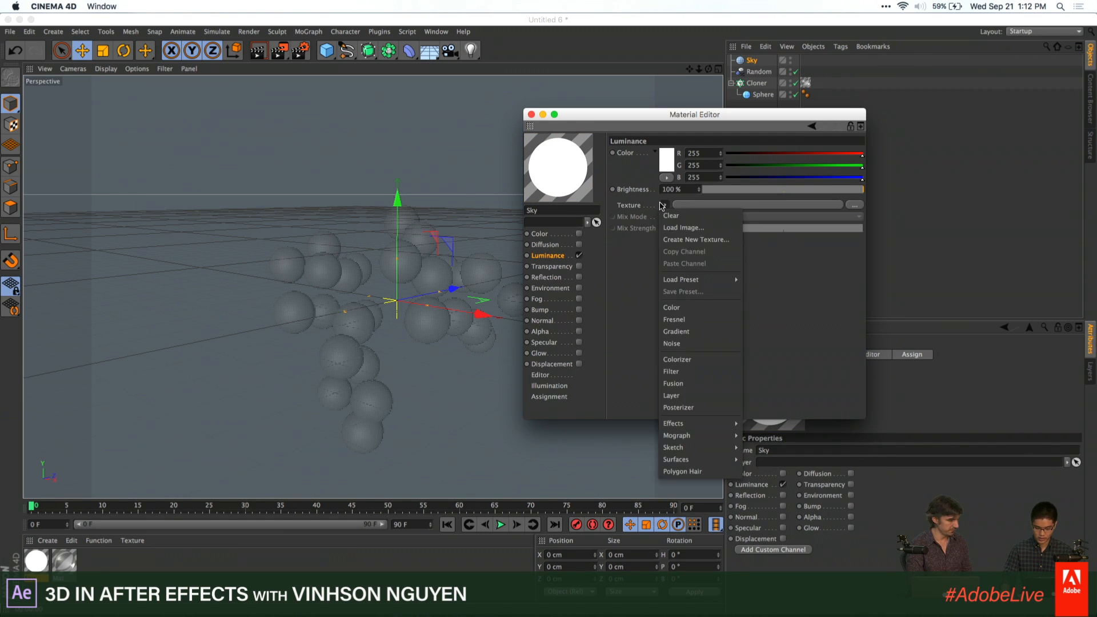
pyautogui.click(699, 229)
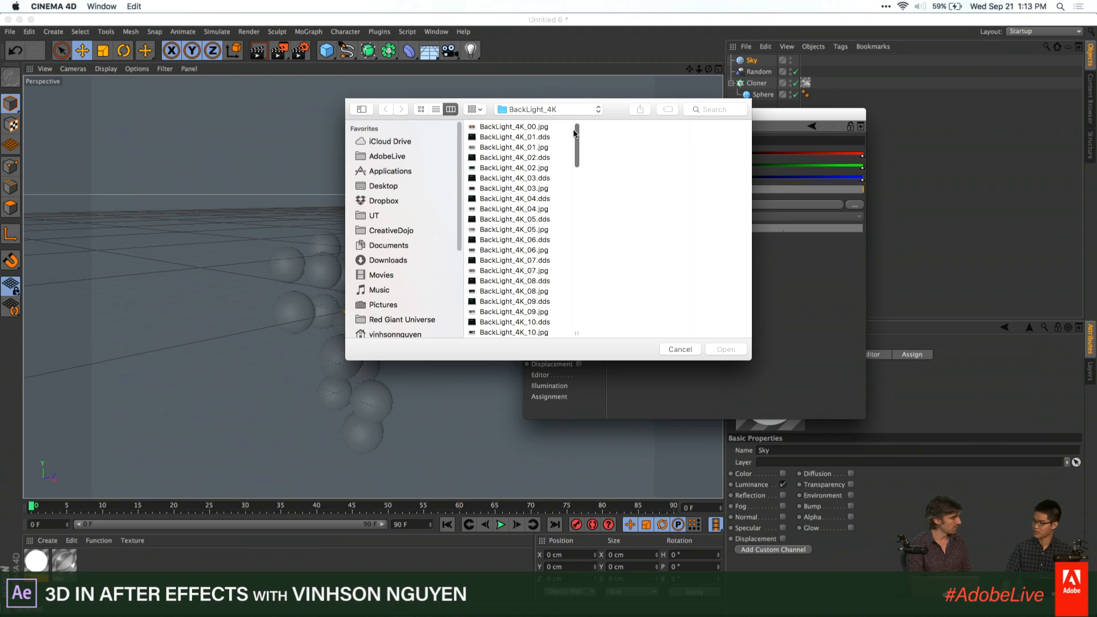
pyautogui.click(546, 168)
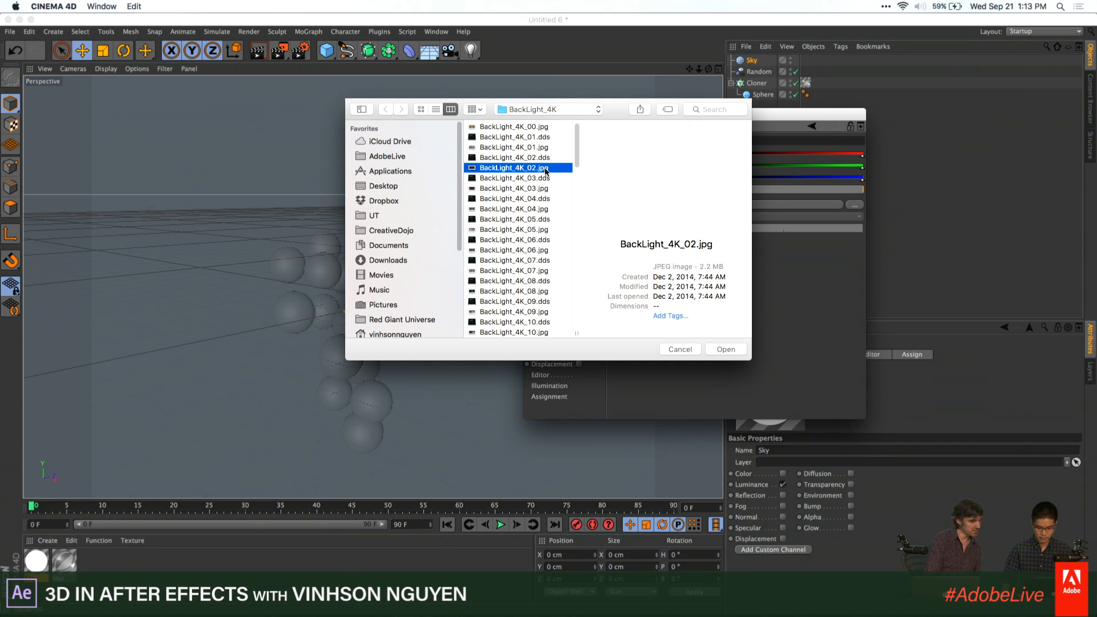
pyautogui.click(521, 188)
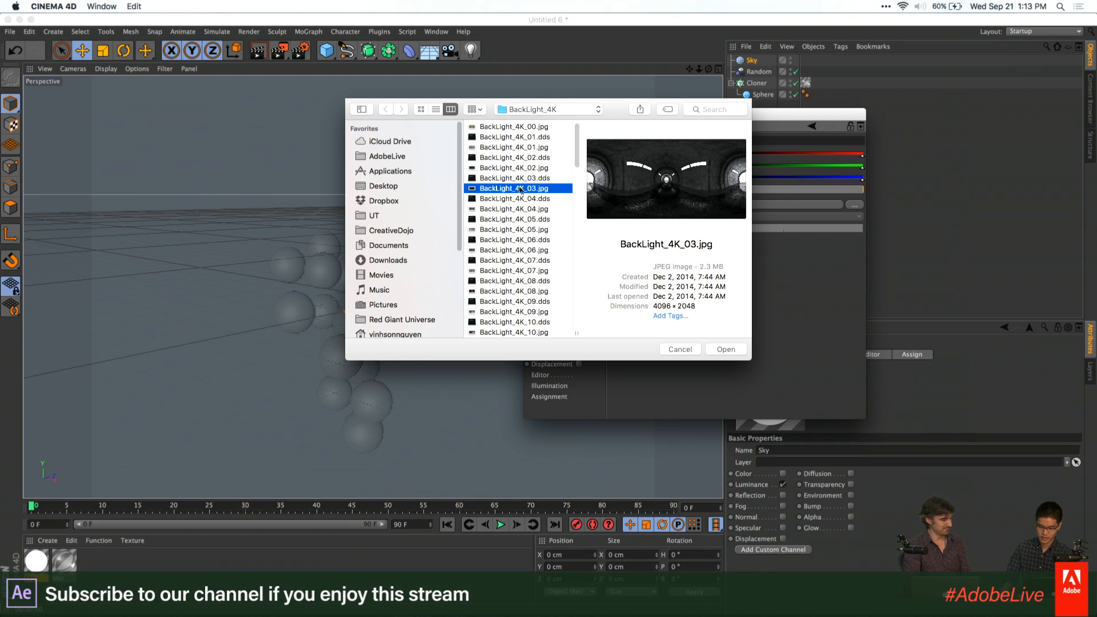
pyautogui.scroll(2, 510, 189)
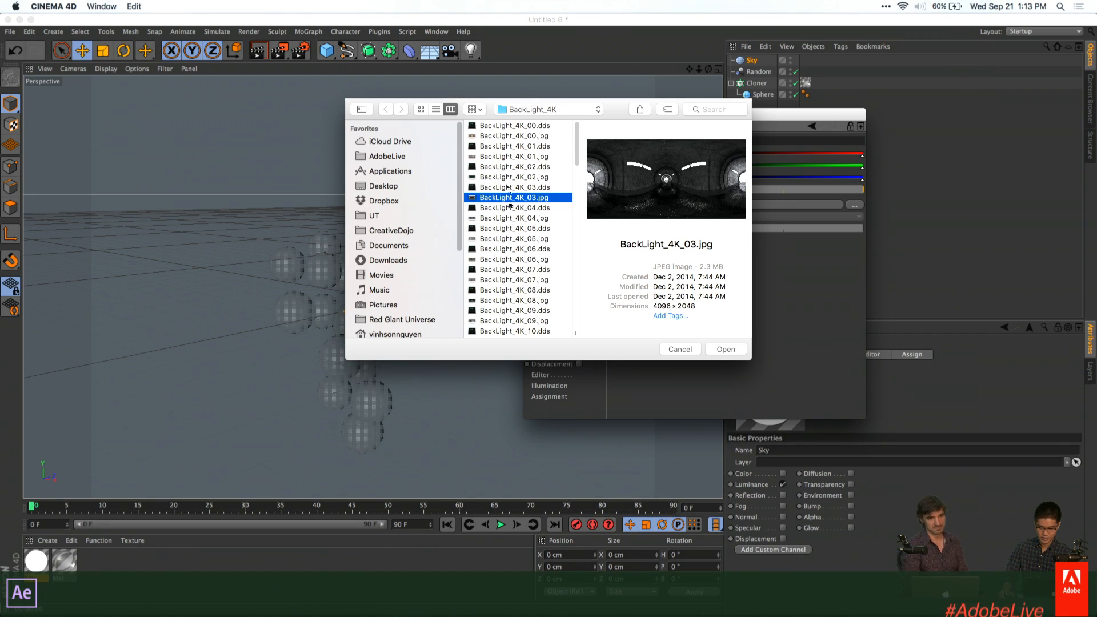
pyautogui.click(725, 350)
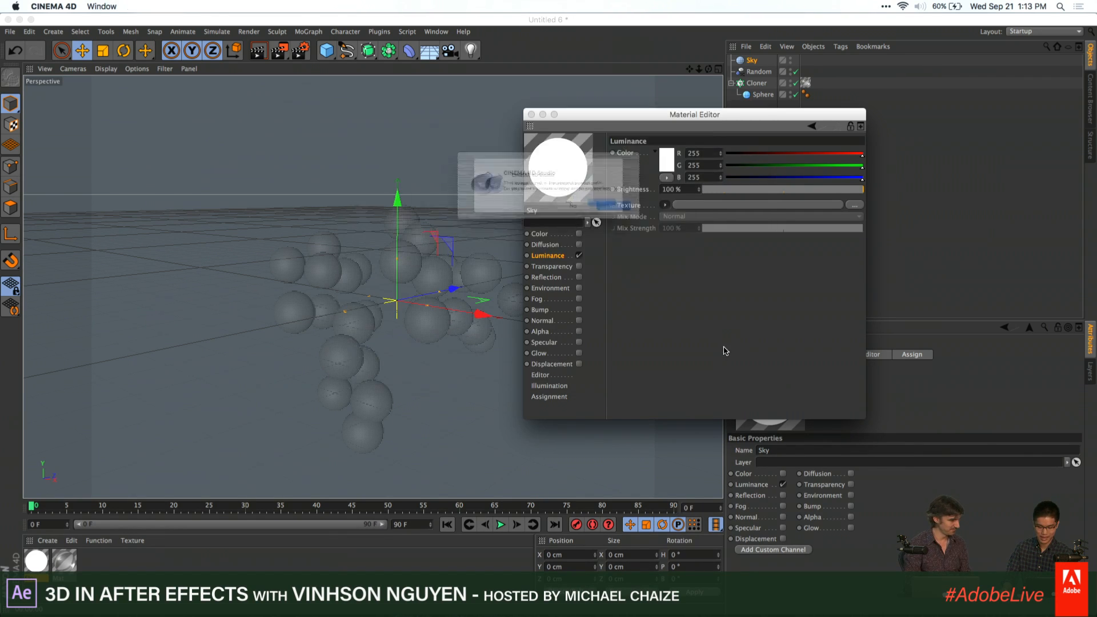
pyautogui.click(581, 212)
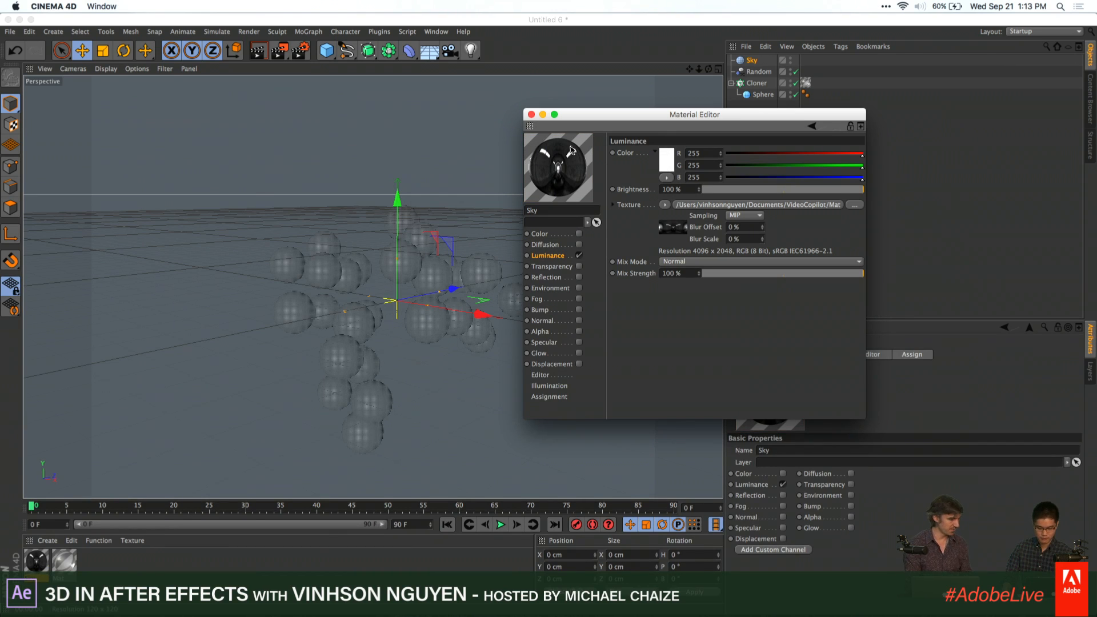
pyautogui.click(531, 114)
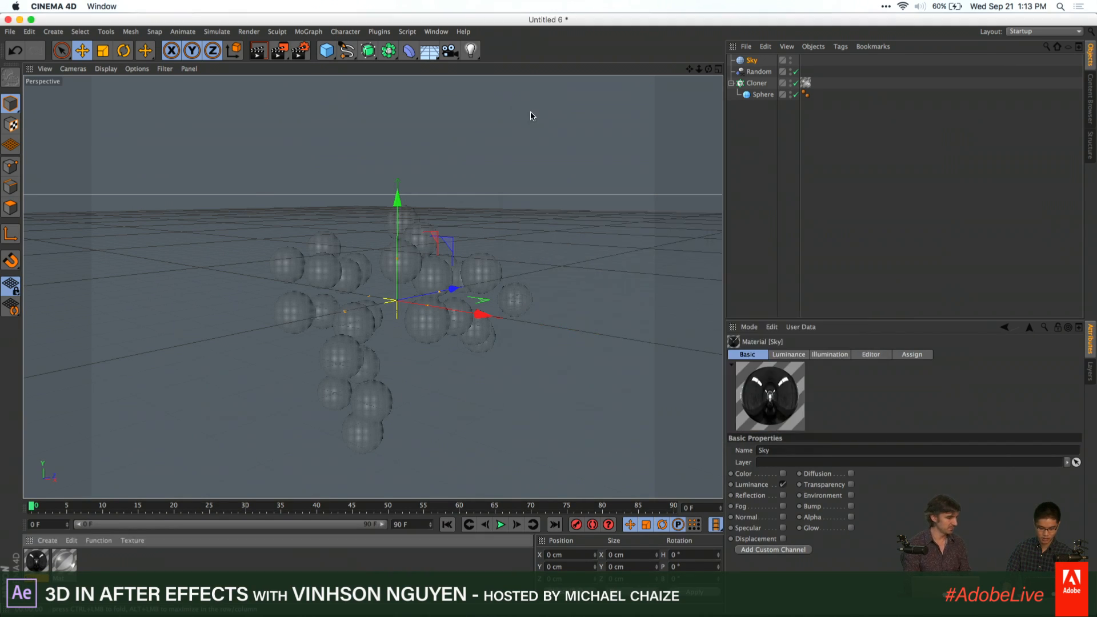
# Apply the Sky material to the Sky object and render the viewport with the tunnel environment behind the spheres
pyautogui.moveTo(37, 561); pyautogui.dragTo(754, 61)
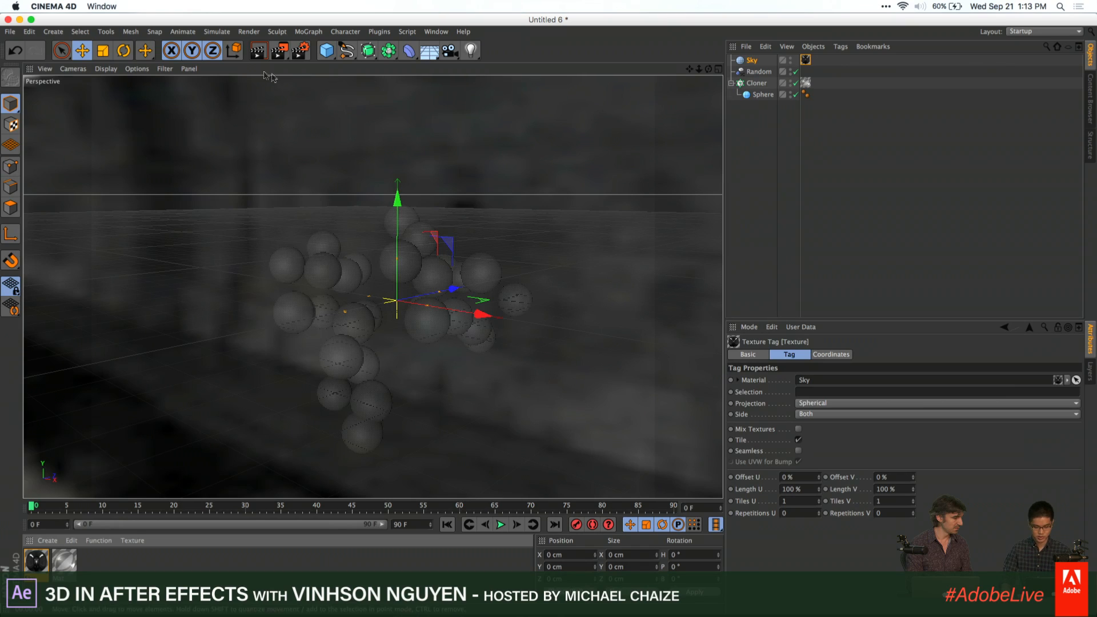
pyautogui.keyDown('alt'); pyautogui.moveTo(362, 142); pyautogui.dragTo(272, 143); pyautogui.keyUp('alt')
pyautogui.keyDown('alt'); pyautogui.moveTo(455, 126); pyautogui.dragTo(513, 136); pyautogui.keyUp('alt')
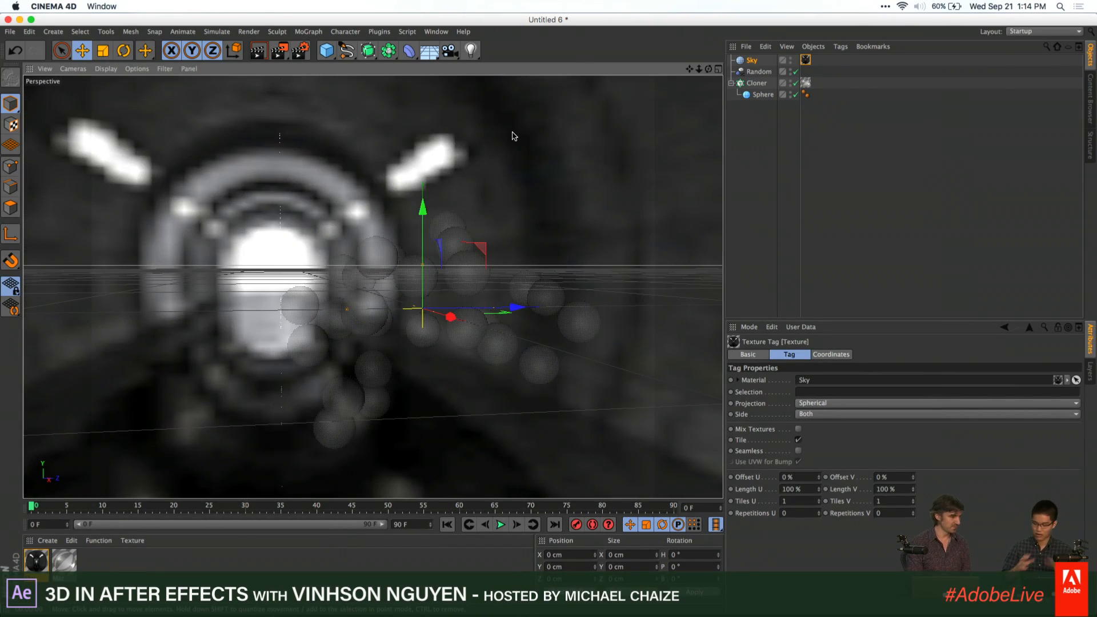
pyautogui.keyDown('alt'); pyautogui.moveTo(513, 136); pyautogui.dragTo(355, 184); pyautogui.keyUp('alt')
pyautogui.keyDown('alt'); pyautogui.moveTo(512, 227); pyautogui.dragTo(575, 161); pyautogui.keyUp('alt')
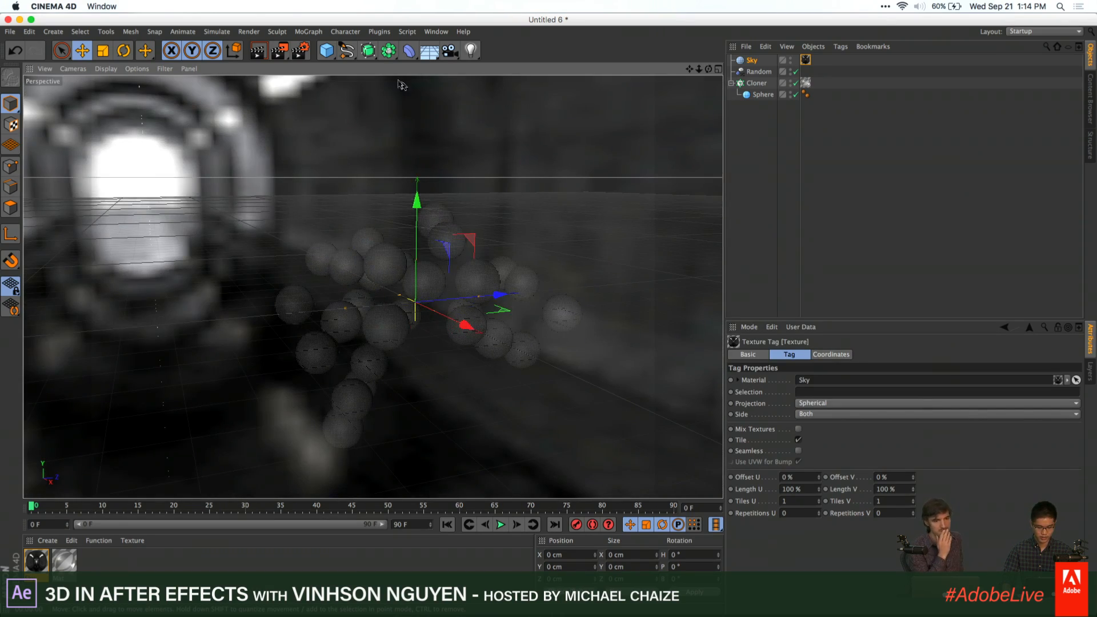
pyautogui.hotkey('ctrl', 'r')
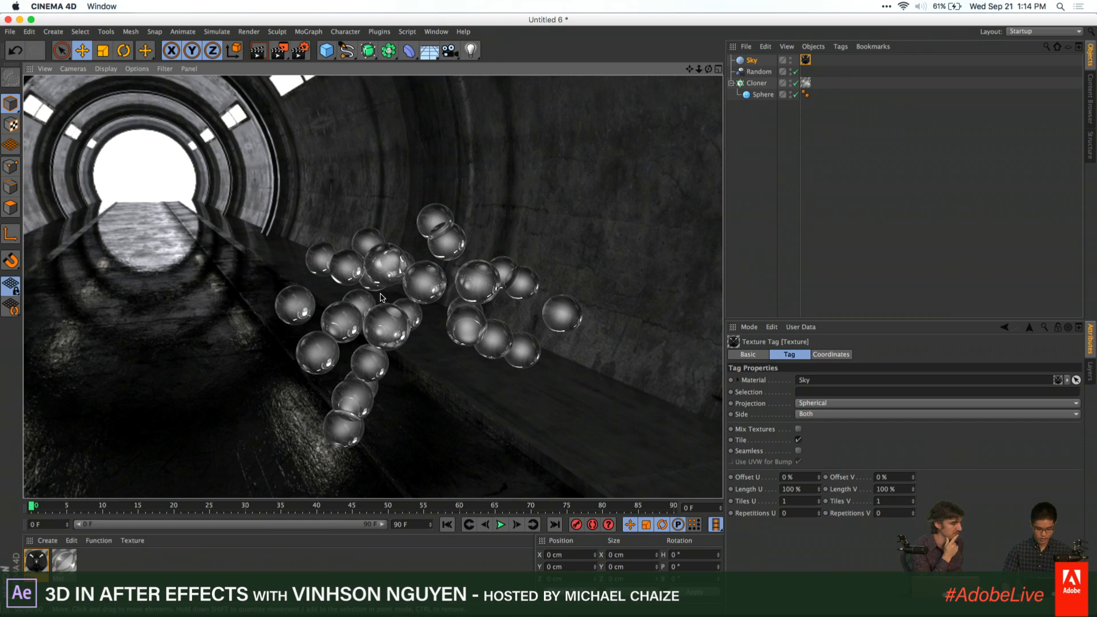
# Render a closer view of the glass spheres to check their reflections and refraction
pyautogui.keyDown('alt'); pyautogui.moveTo(383, 307); pyautogui.dragTo(433, 285, button='right'); pyautogui.keyUp('alt')
pyautogui.keyDown('alt'); pyautogui.moveTo(432, 337); pyautogui.dragTo(393, 285, button='middle'); pyautogui.keyUp('alt')
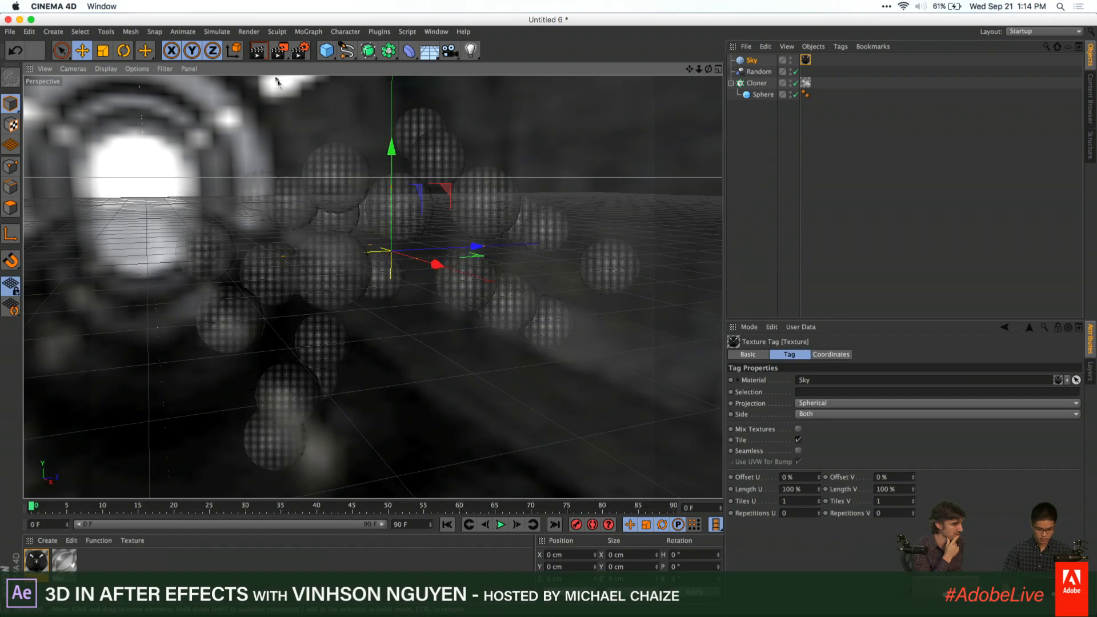
pyautogui.click(258, 50)
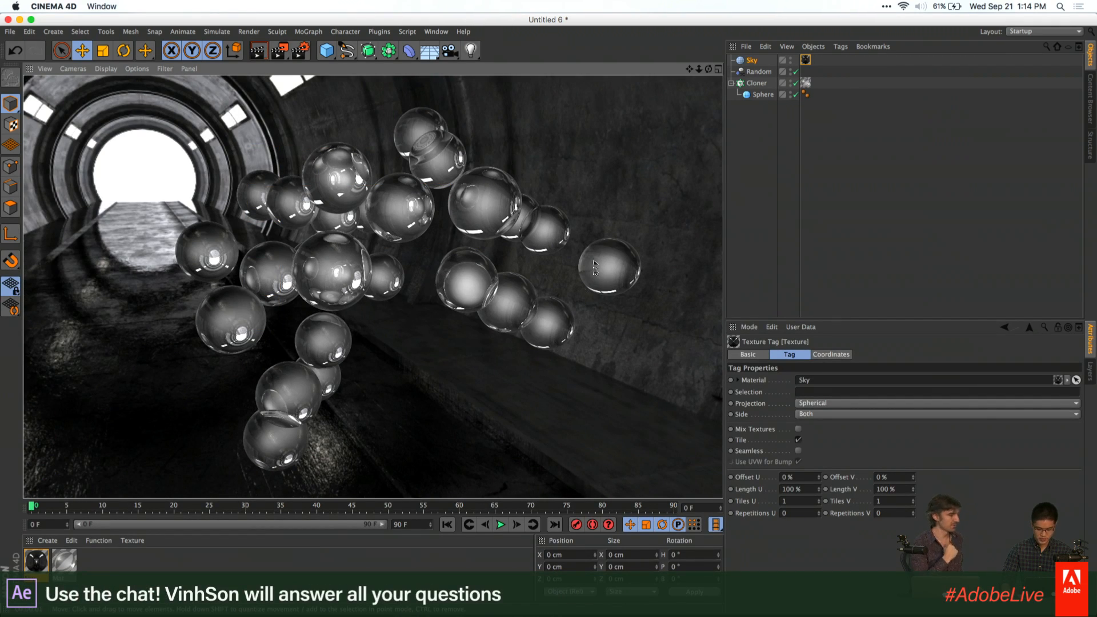
# Set the glass material's transparency brightness to 80% and its blurriness to 10%
pyautogui.doubleClick(64, 561)
pyautogui.click(206, 241)
pyautogui.click(206, 232)
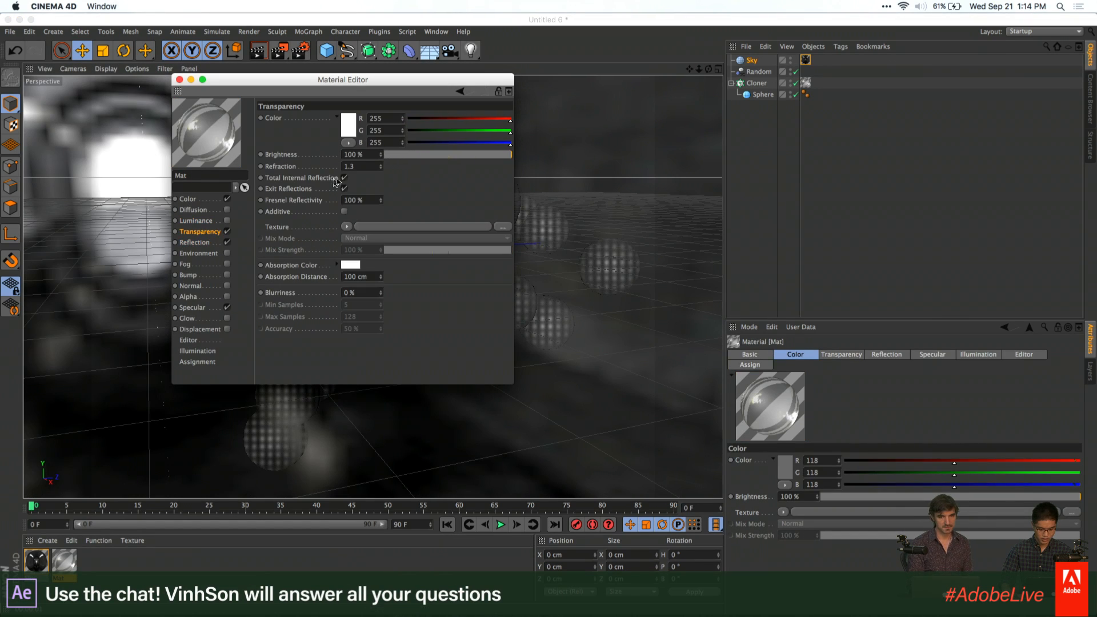
pyautogui.click(368, 153)
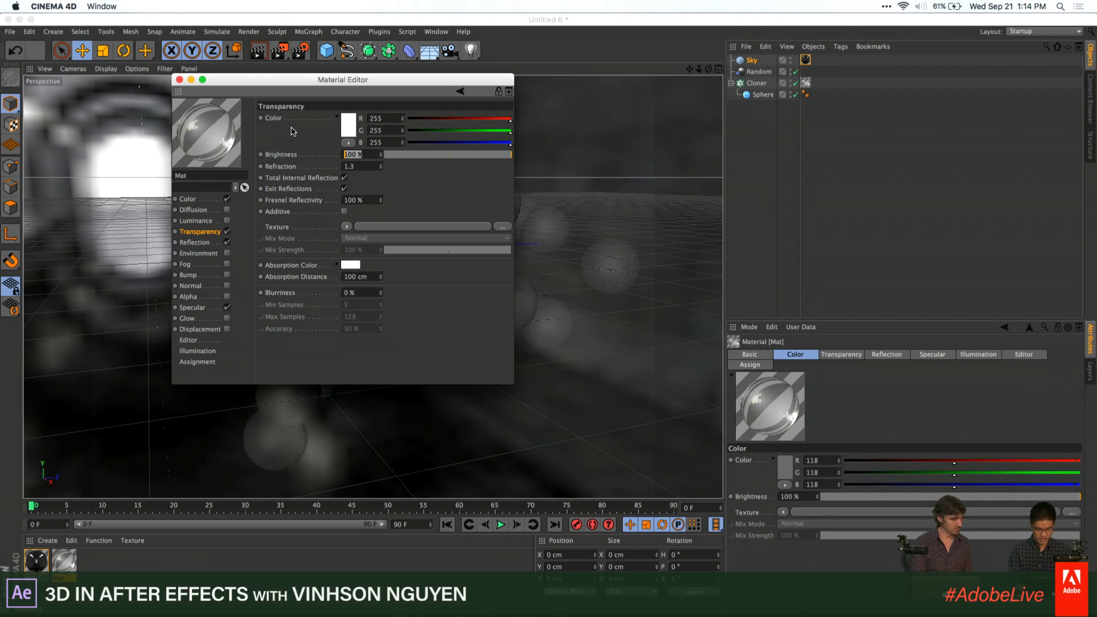
pyautogui.write('80')
pyautogui.press('Return')
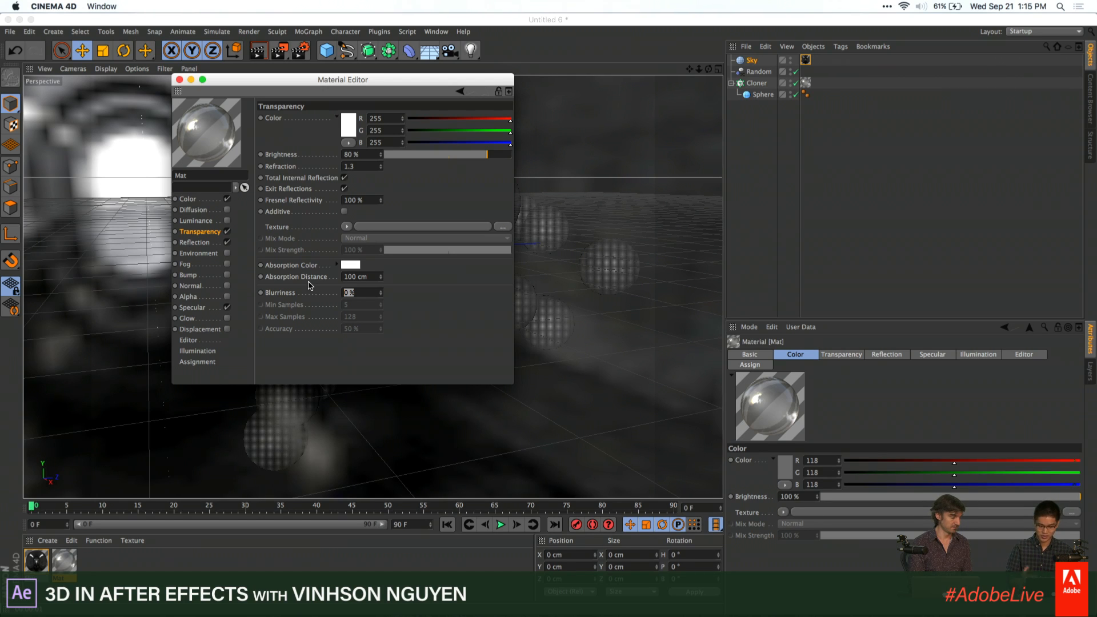
pyautogui.write('10')
pyautogui.press('Return')
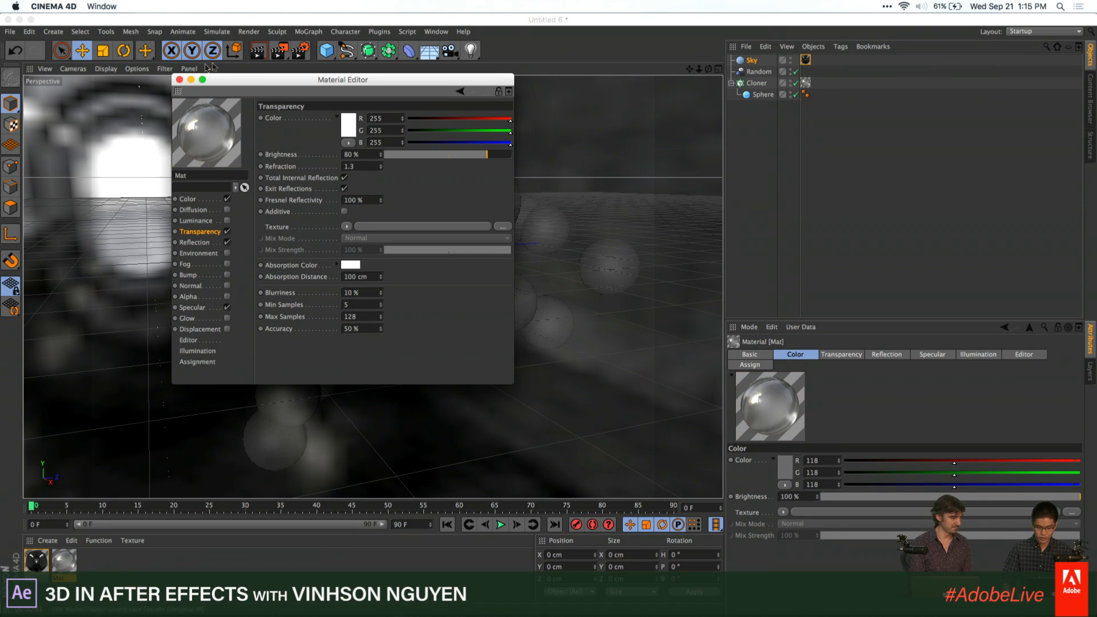
# Tint the glass material's transparency light blue (RGB 185, 218, 250), close the Material Editor and render the viewport
pyautogui.click(351, 125)
pyautogui.moveTo(360, 90); pyautogui.dragTo(388, 91)
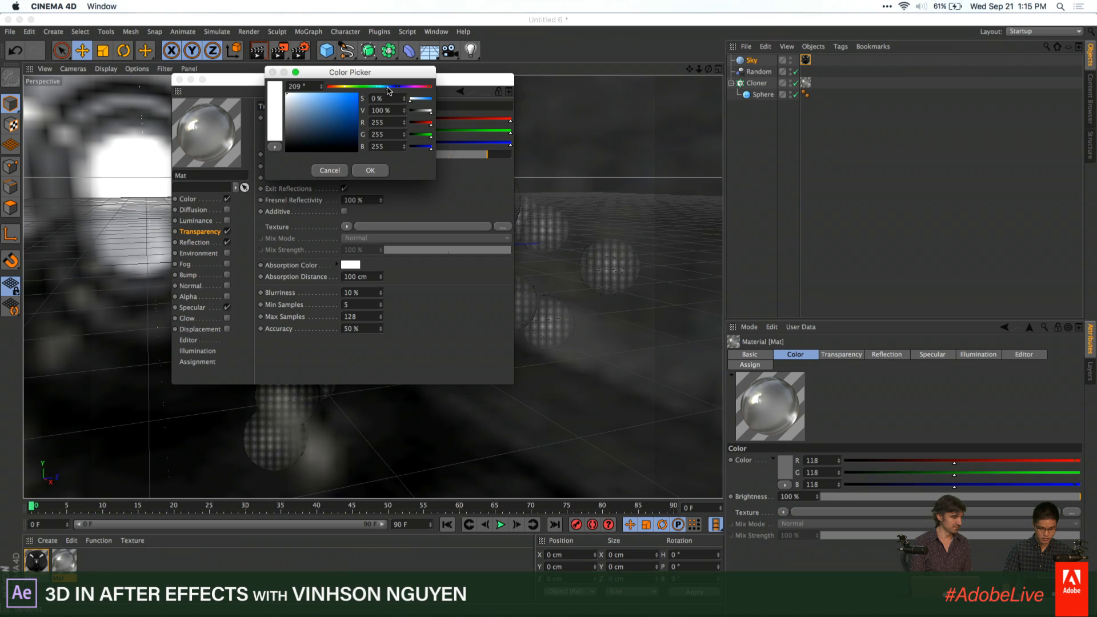
pyautogui.moveTo(321, 101); pyautogui.dragTo(304, 94)
pyautogui.click(366, 170)
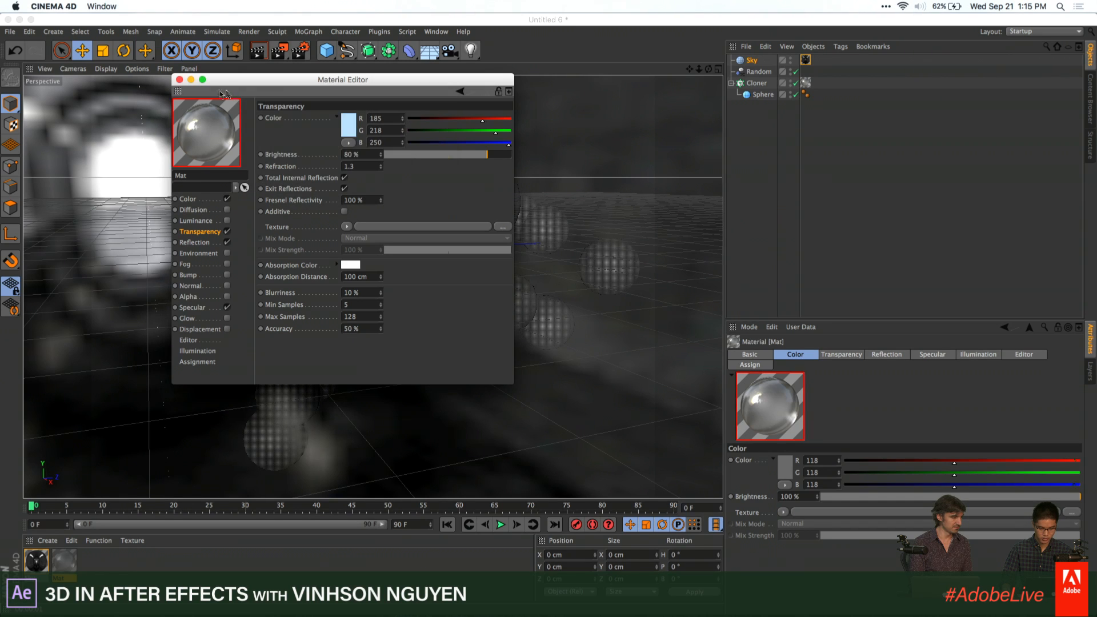
pyautogui.click(179, 79)
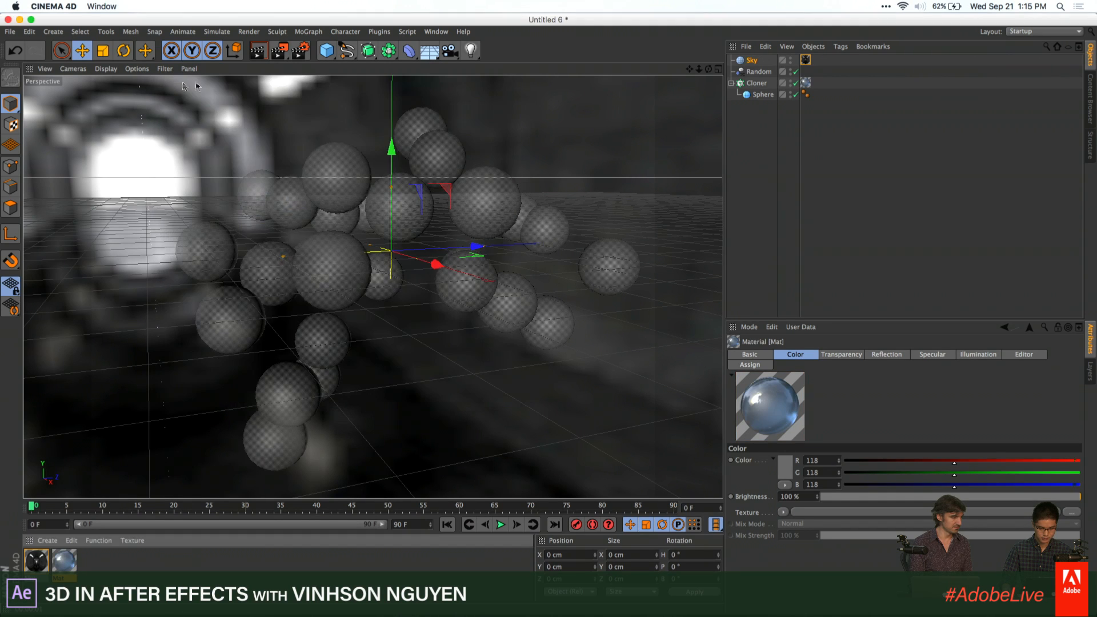
pyautogui.click(259, 50)
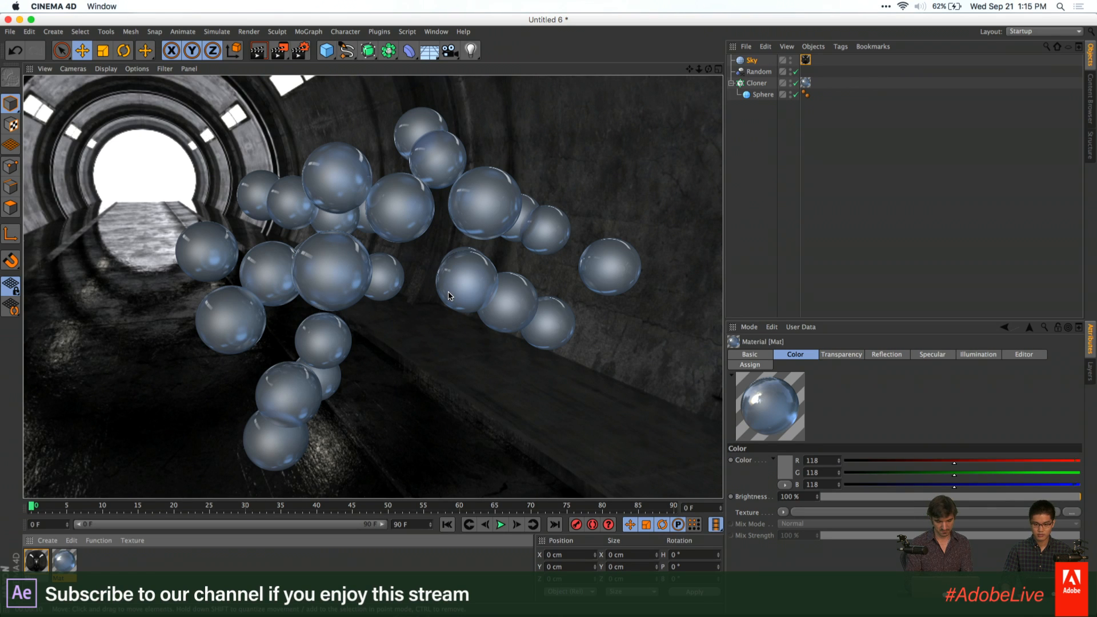
# Deselect the Sky object and add a MoText object to the scene as its own top-level object
pyautogui.moveTo(375, 285)
pyautogui.keyDown('alt'); pyautogui.mouseDown()
pyautogui.moveTo(412, 307)
pyautogui.moveTo(365, 302)
pyautogui.mouseUp(); pyautogui.keyUp('alt')
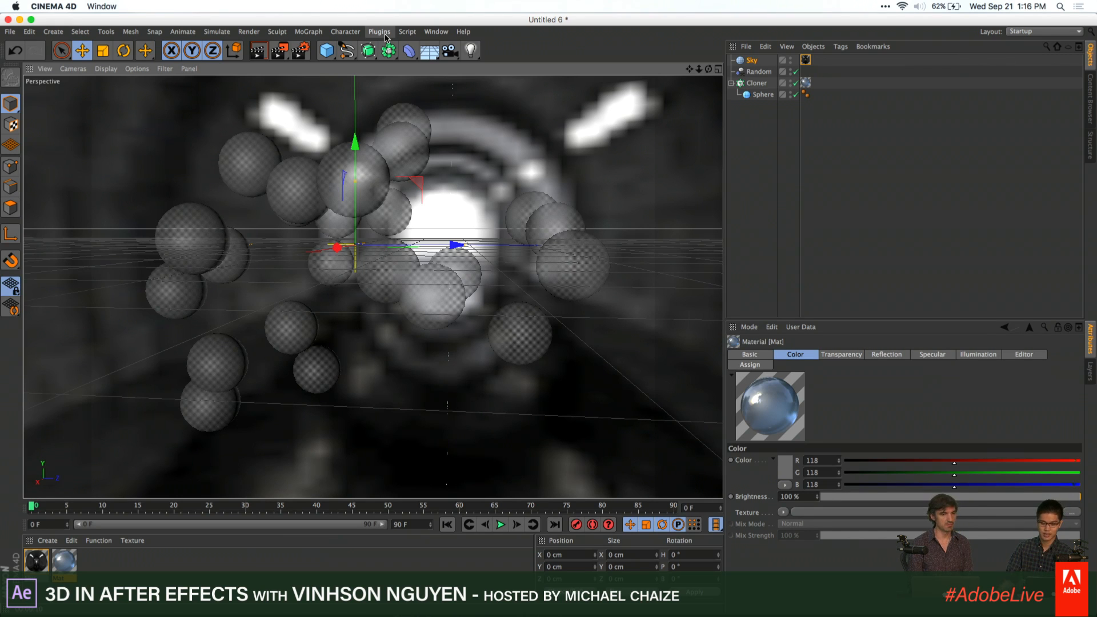
pyautogui.keyDown('alt'); pyautogui.moveTo(456, 173); pyautogui.dragTo(479, 201, button='middle'); pyautogui.keyUp('alt')
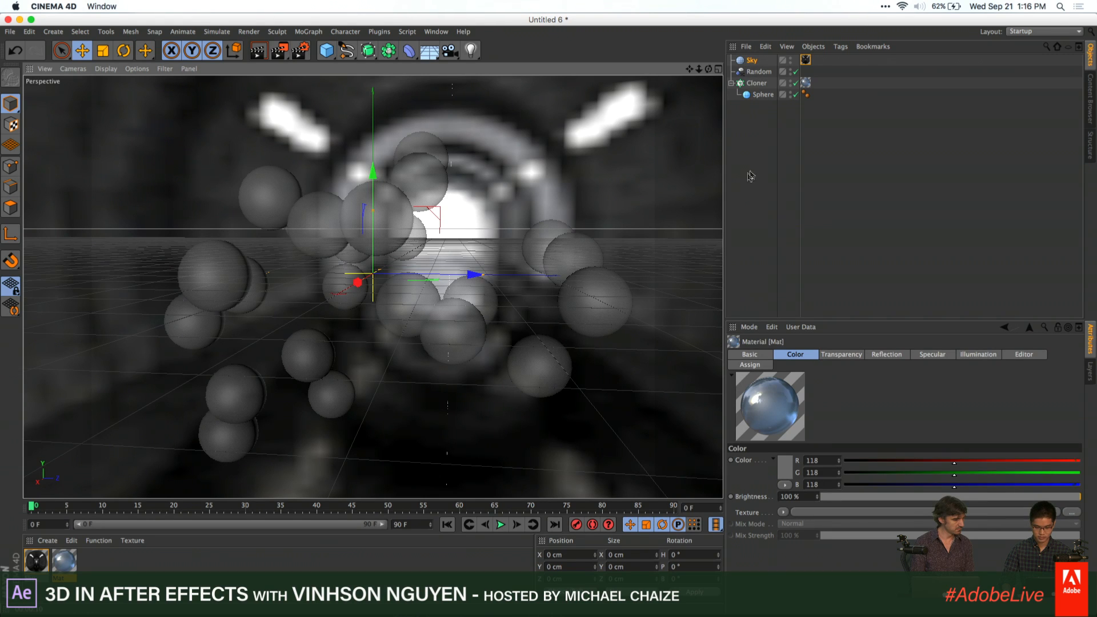
pyautogui.click(766, 155)
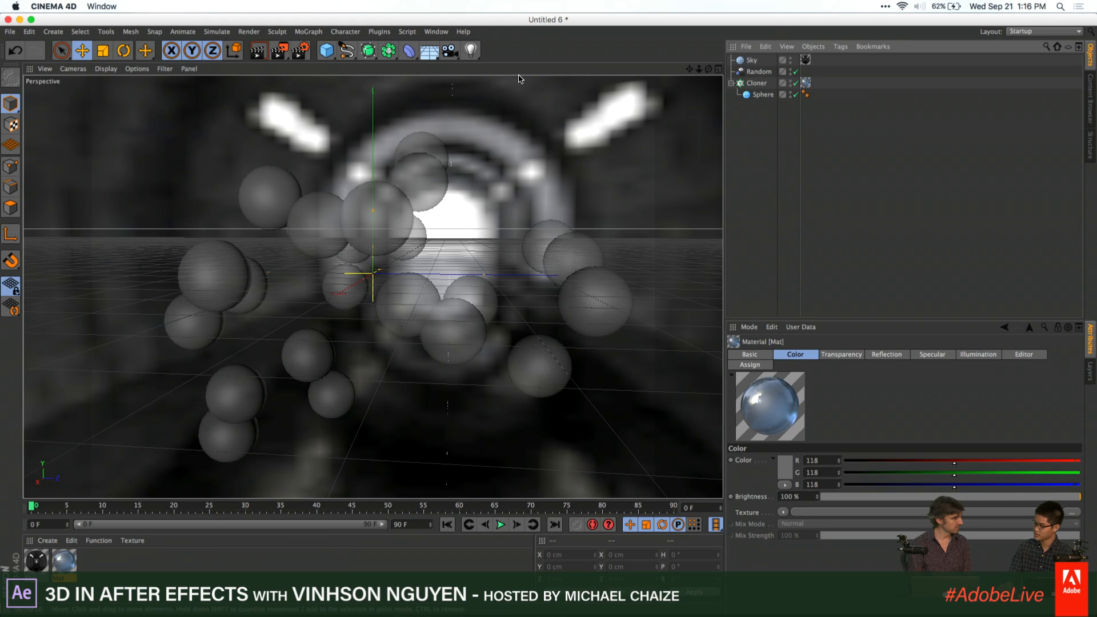
pyautogui.click(320, 32)
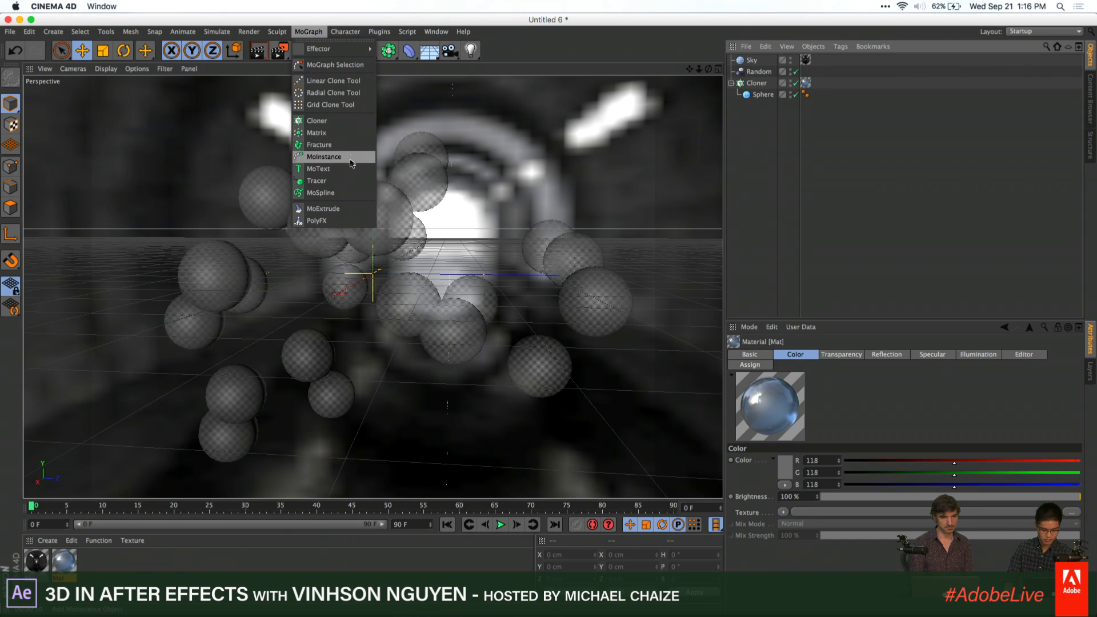
pyautogui.click(333, 169)
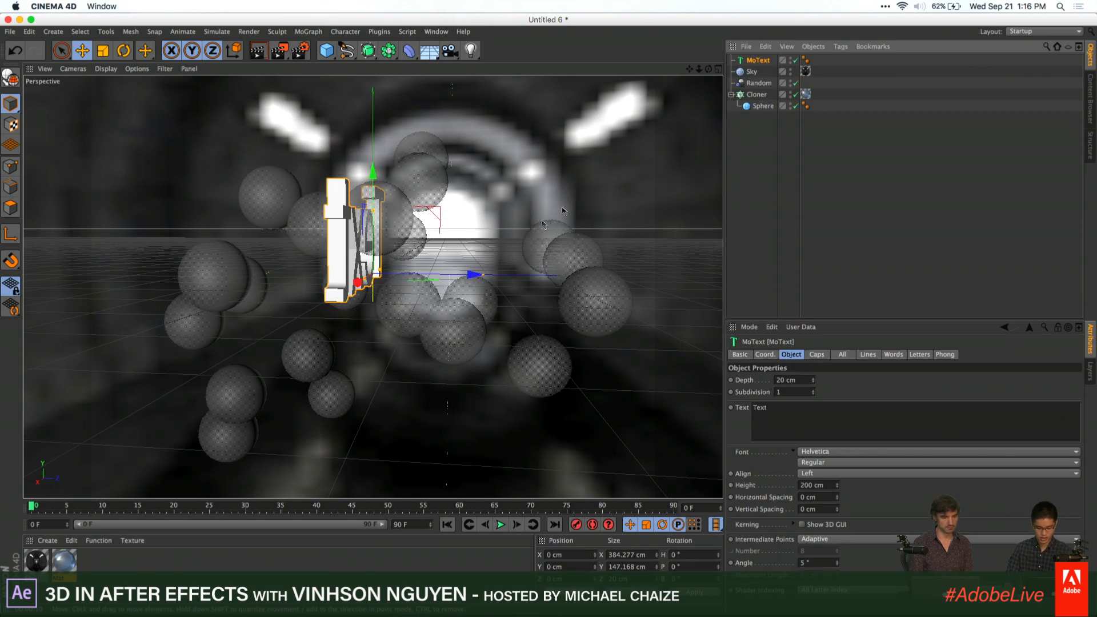
# Set the MoText object's heading rotation to 90° so the lettering faces the tunnel view
pyautogui.keyDown('alt'); pyautogui.moveTo(571, 204); pyautogui.dragTo(382, 304); pyautogui.keyUp('alt')
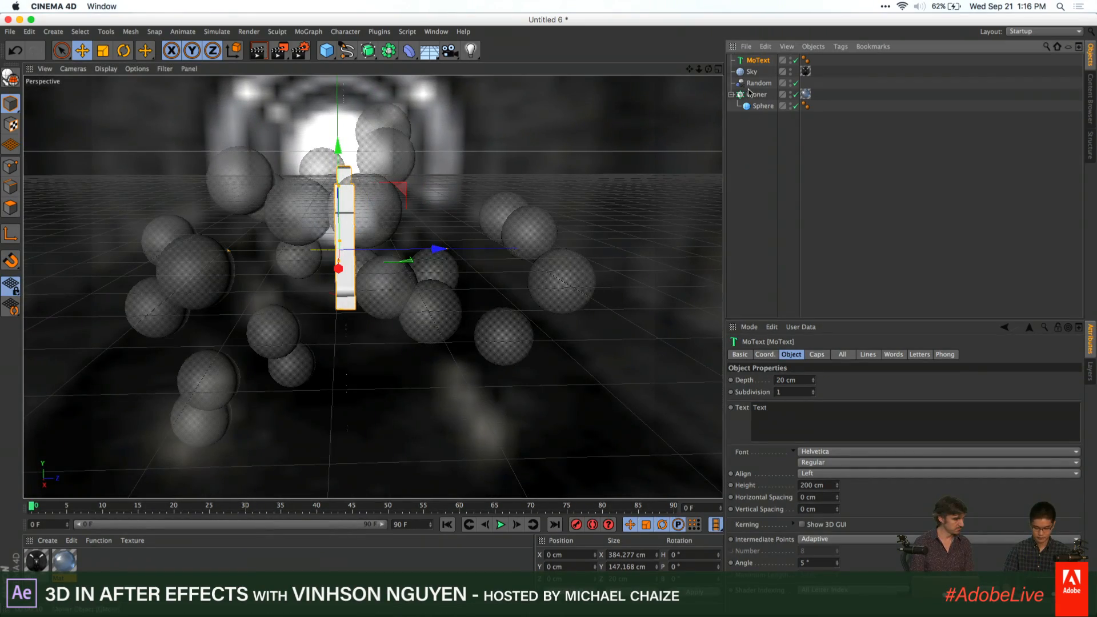
pyautogui.click(766, 355)
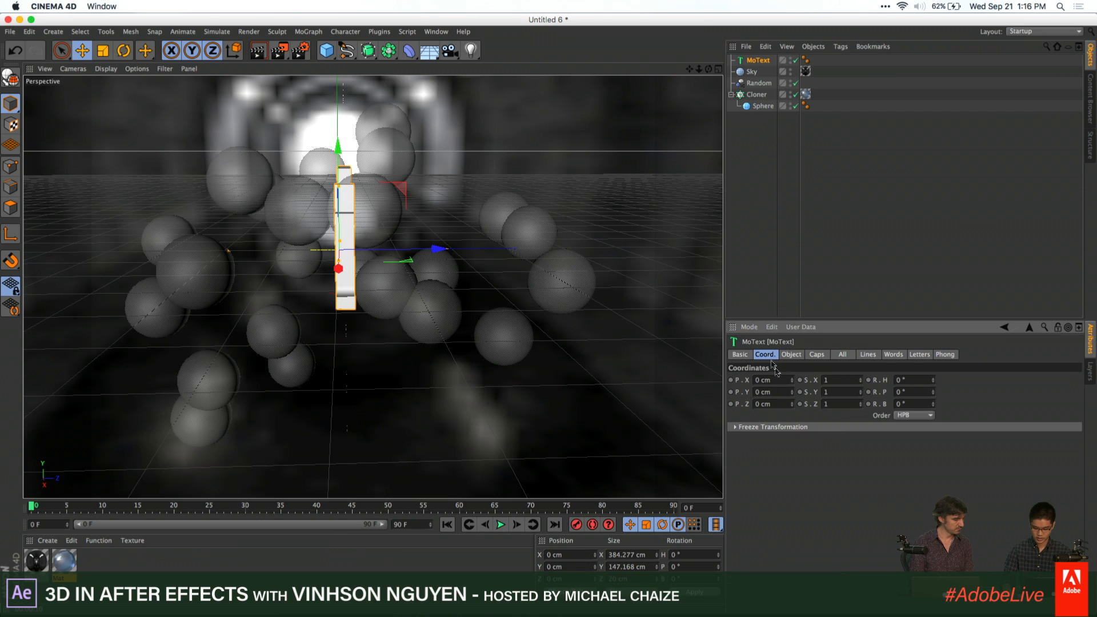
pyautogui.moveTo(927, 388)
pyautogui.mouseDown()
pyautogui.moveTo(960, 388)
pyautogui.moveTo(932, 373)
pyautogui.mouseUp()
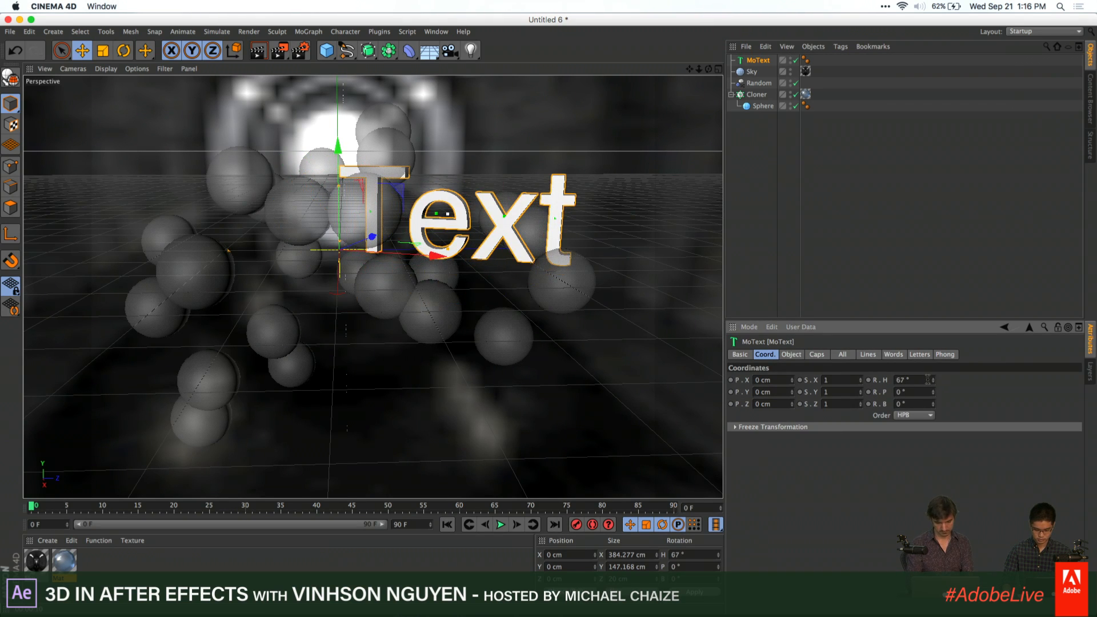
pyautogui.doubleClick(905, 380)
pyautogui.write('90')
pyautogui.press('Return')
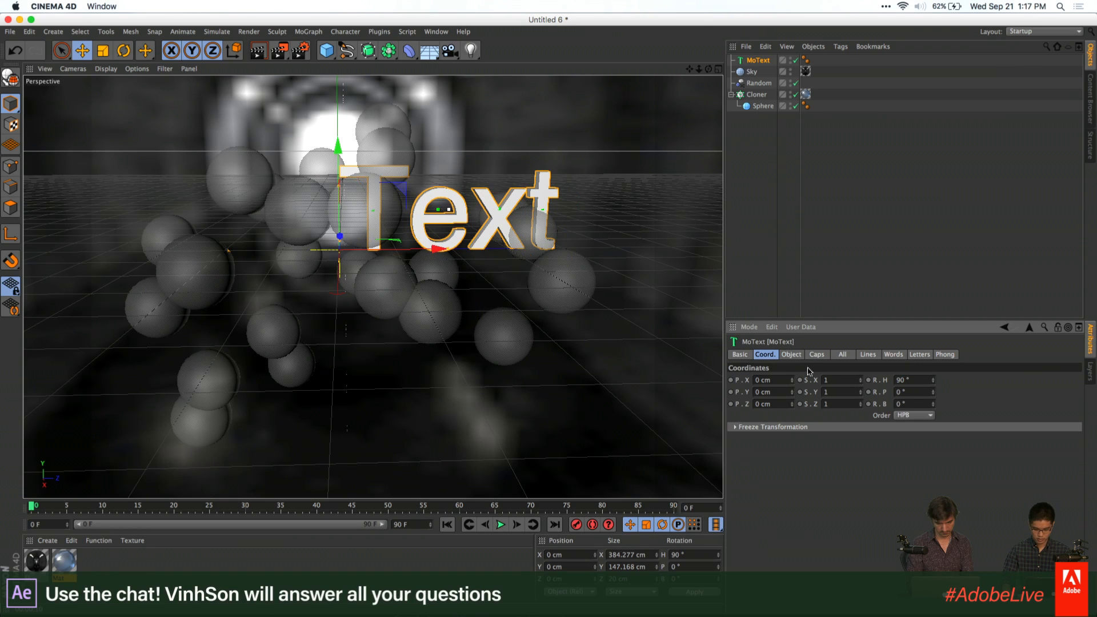
# Replace the MoText object's placeholder text with "AdobeLive"
pyautogui.click(791, 355)
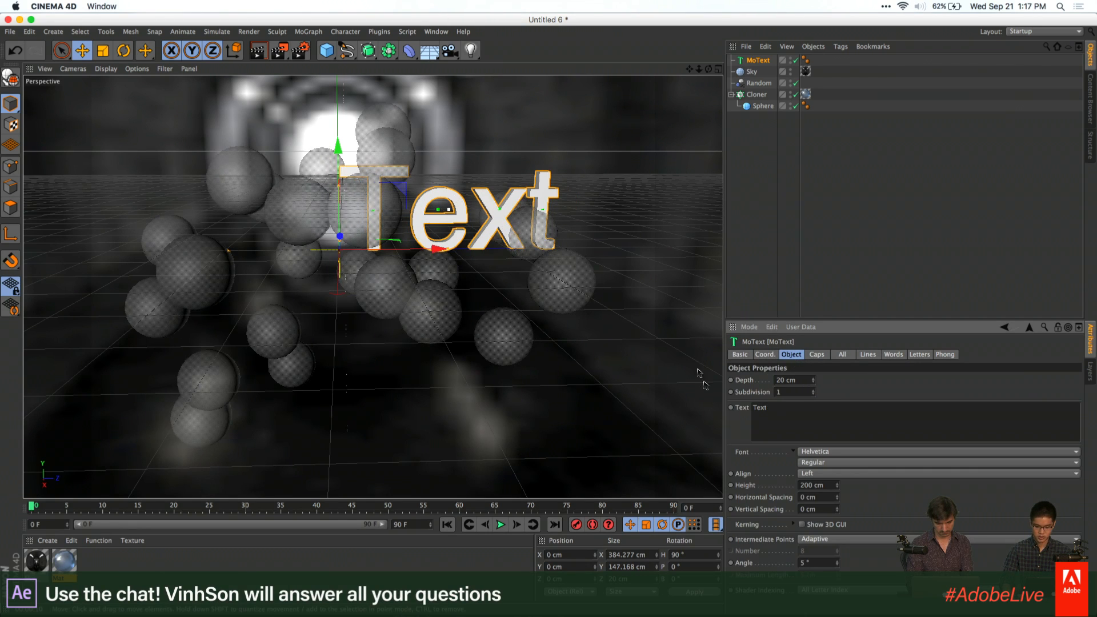
pyautogui.doubleClick(772, 413)
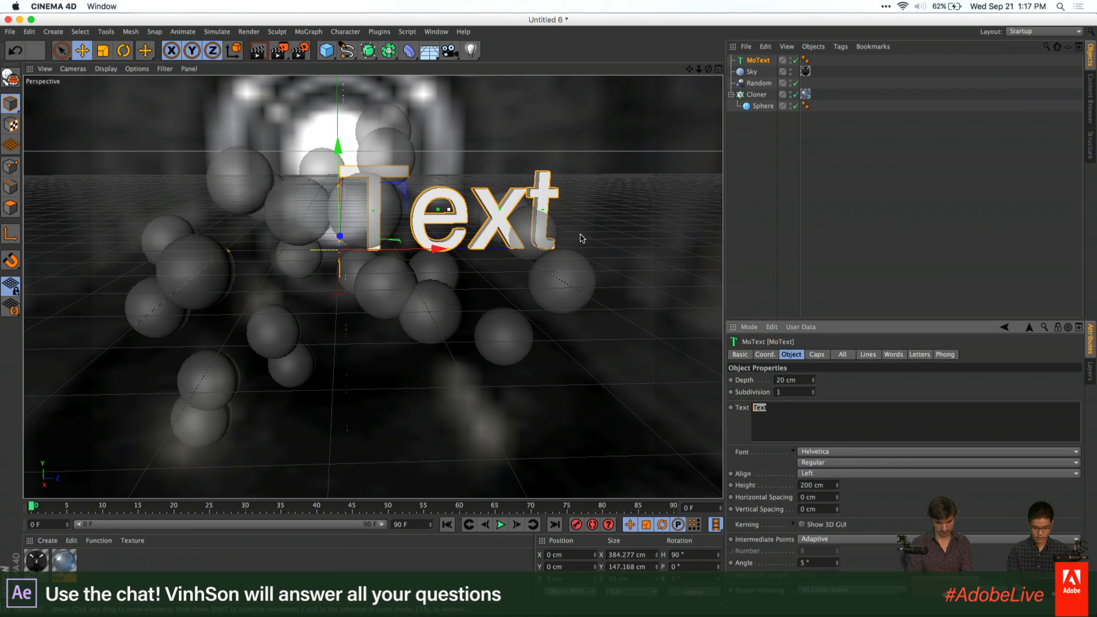
pyautogui.write('AdobeLive')
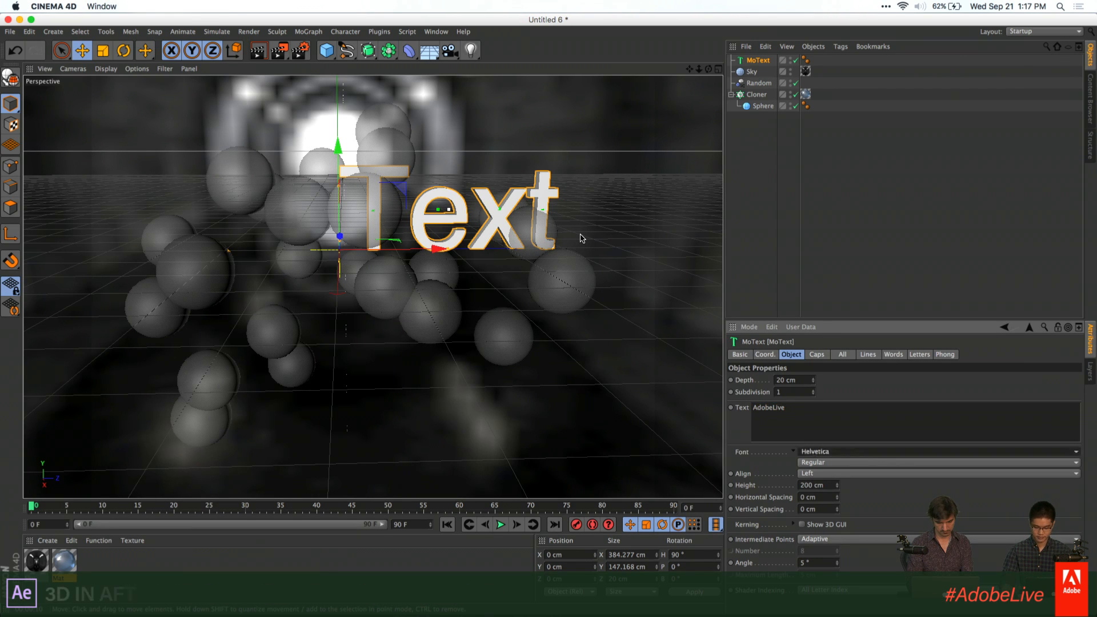
pyautogui.keyDown('alt'); pyautogui.moveTo(563, 316); pyautogui.dragTo(433, 317, button='middle'); pyautogui.keyUp('alt')
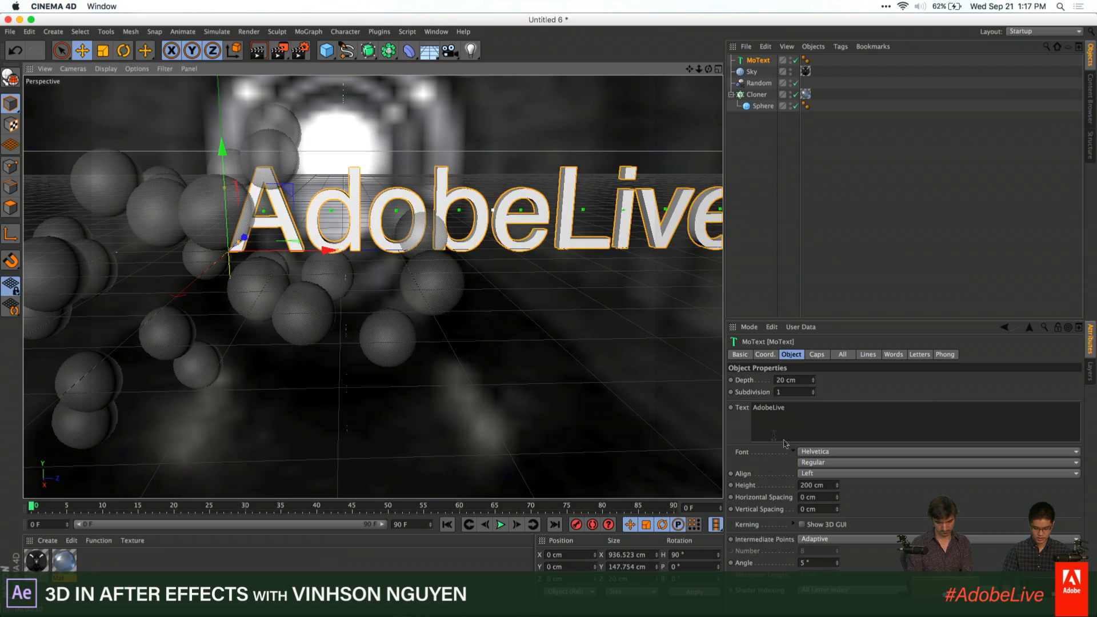
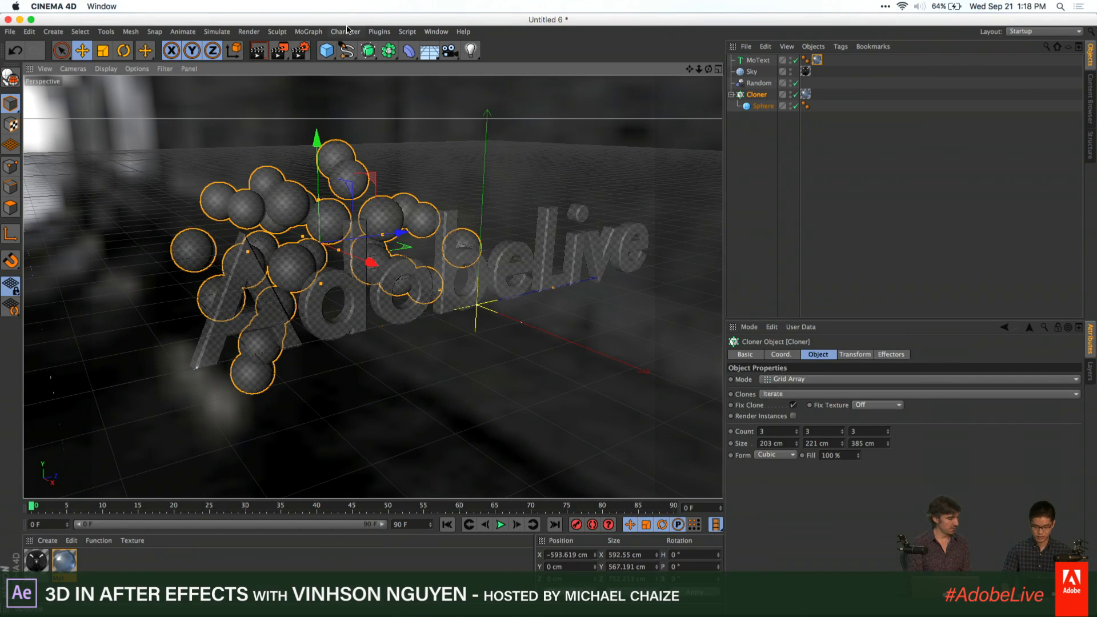
# Render the viewport, add the Global Illumination effect to the render settings, and render the AdobeLive view again
pyautogui.click(264, 51)
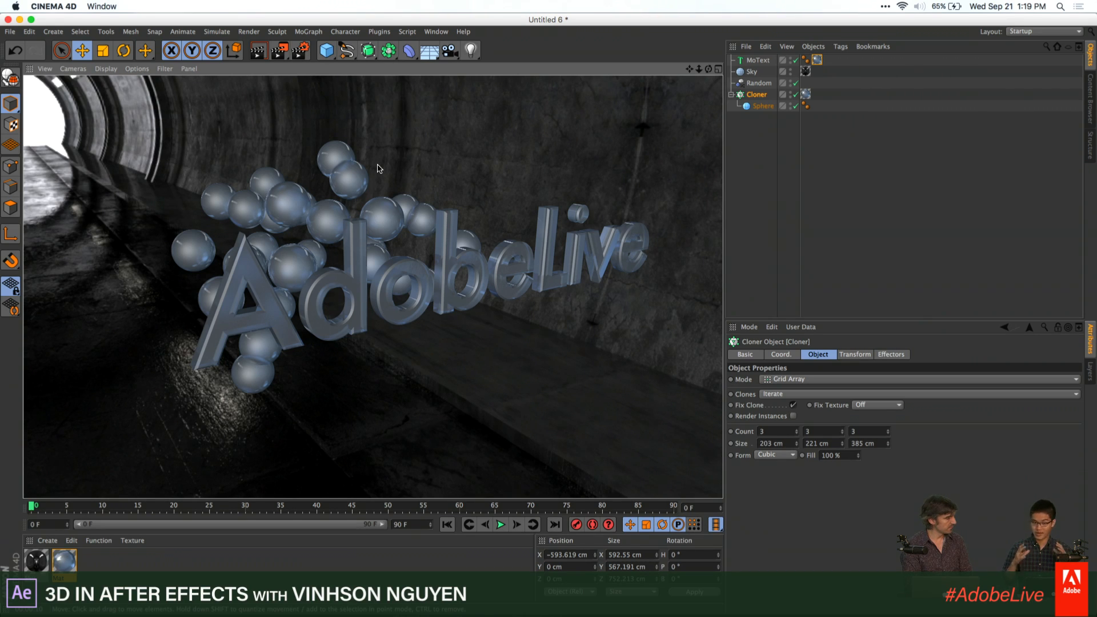
pyautogui.keyDown('alt'); pyautogui.moveTo(382, 150); pyautogui.dragTo(372, 138); pyautogui.keyUp('alt')
pyautogui.click(303, 50)
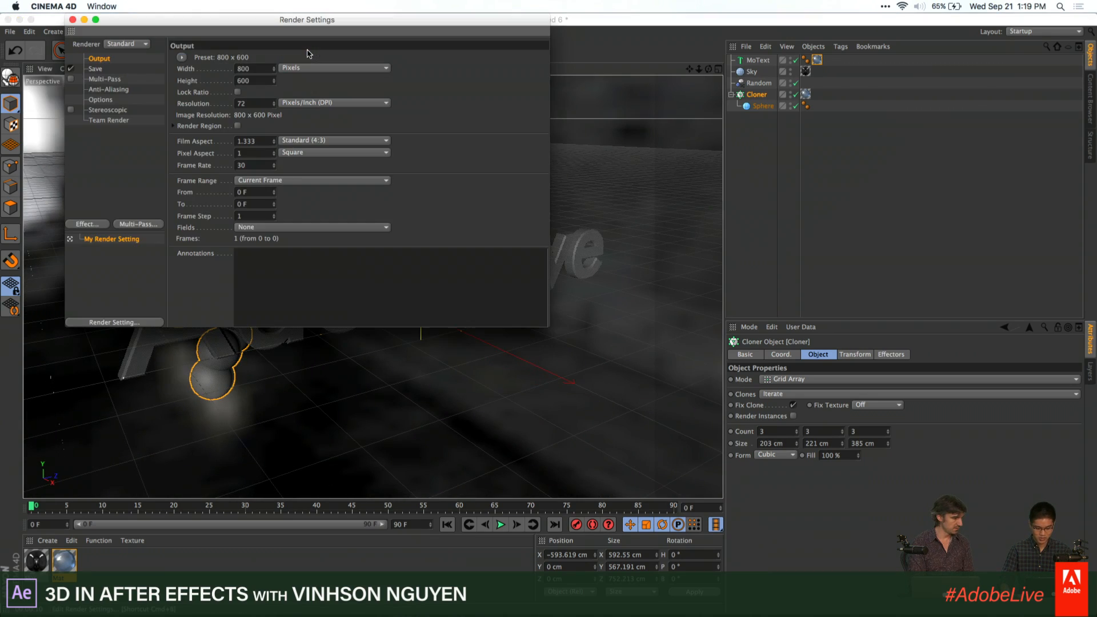
pyautogui.moveTo(309, 23); pyautogui.dragTo(777, 131)
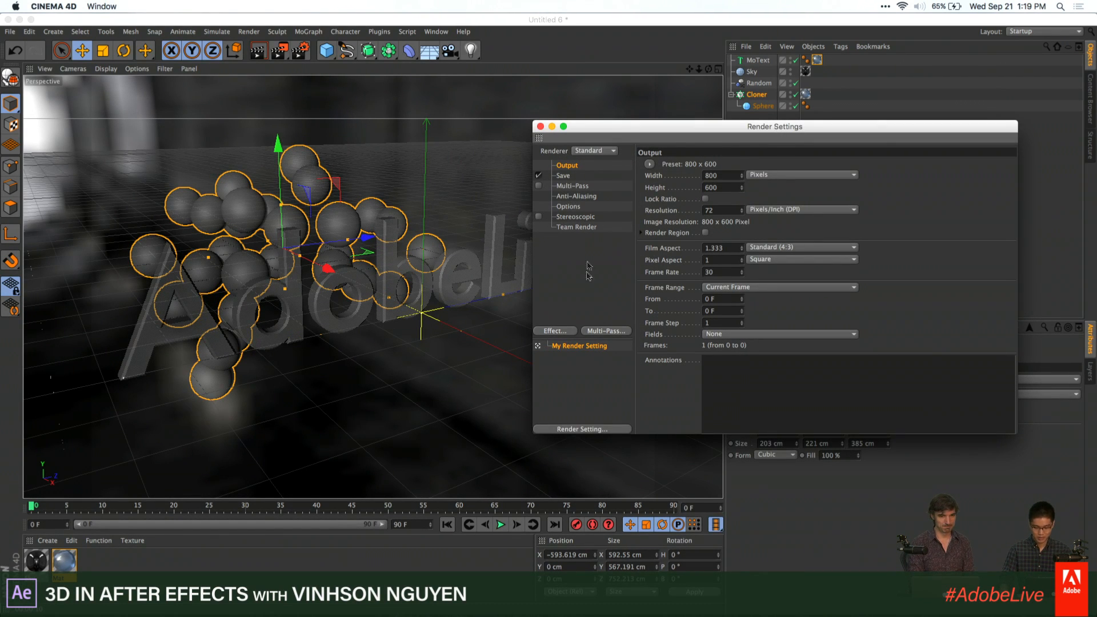
pyautogui.click(572, 331)
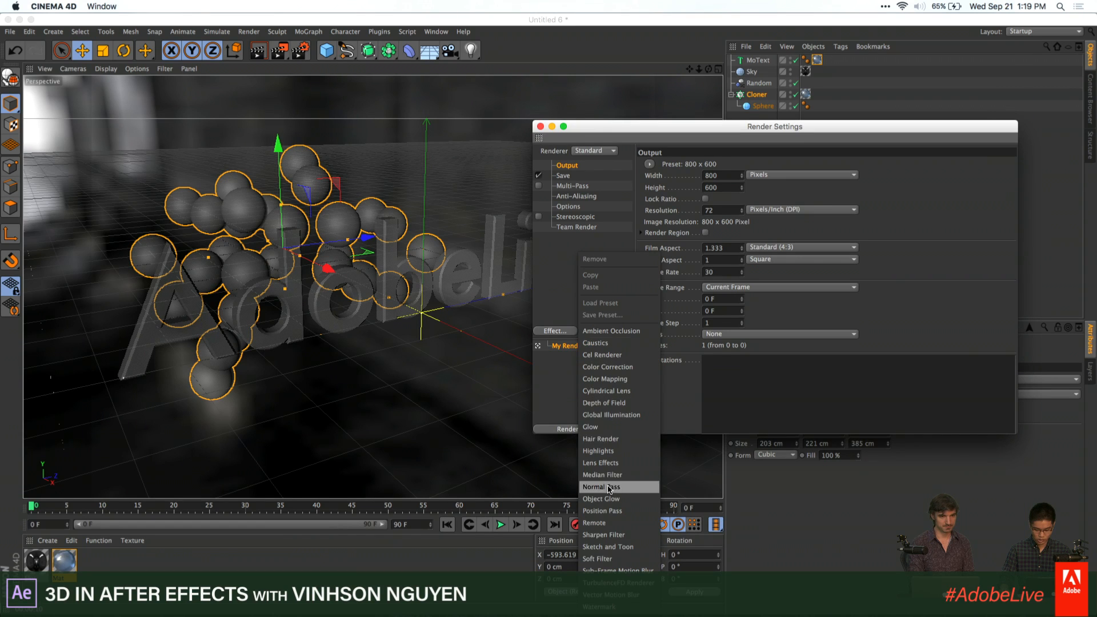
pyautogui.click(610, 415)
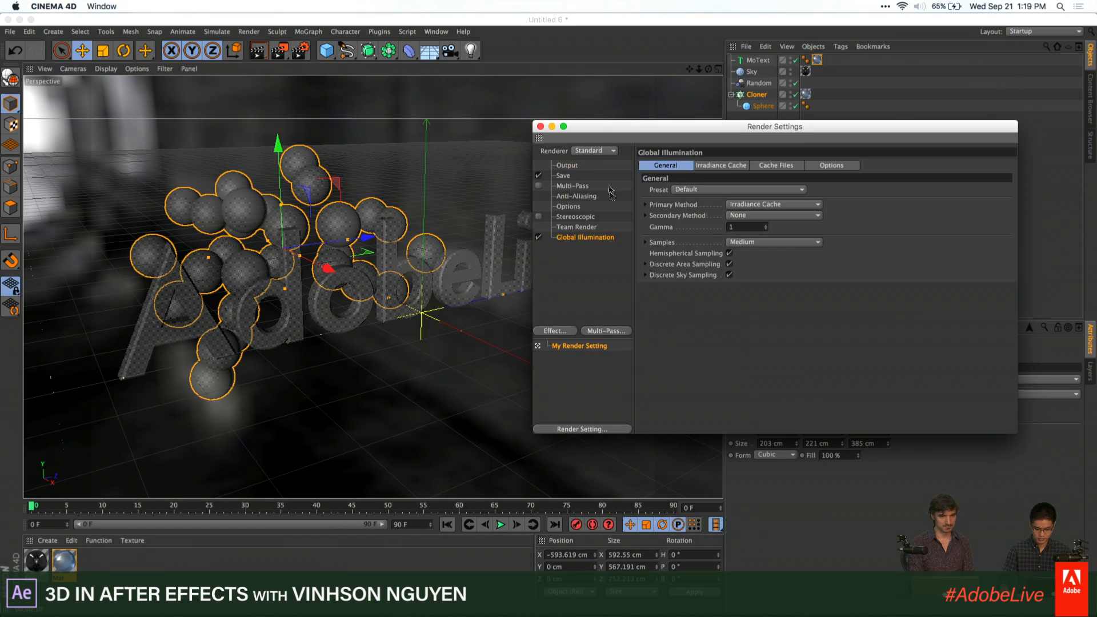
pyautogui.click(542, 127)
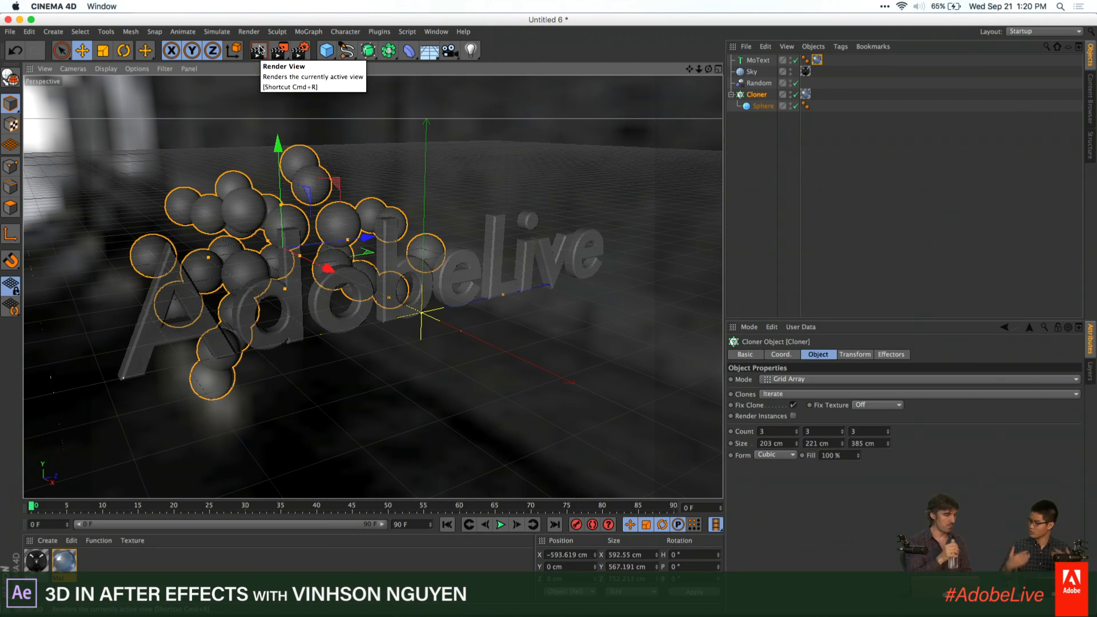
pyautogui.click(258, 51)
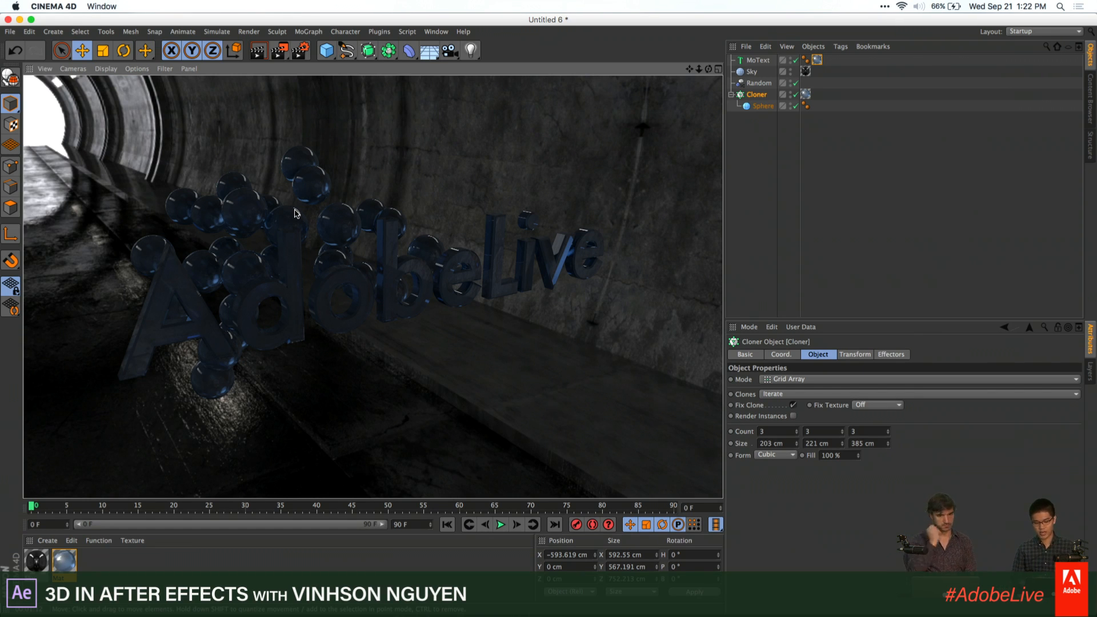
# Switch the renderer to Physical in the render settings and render the viewport
pyautogui.click(297, 53)
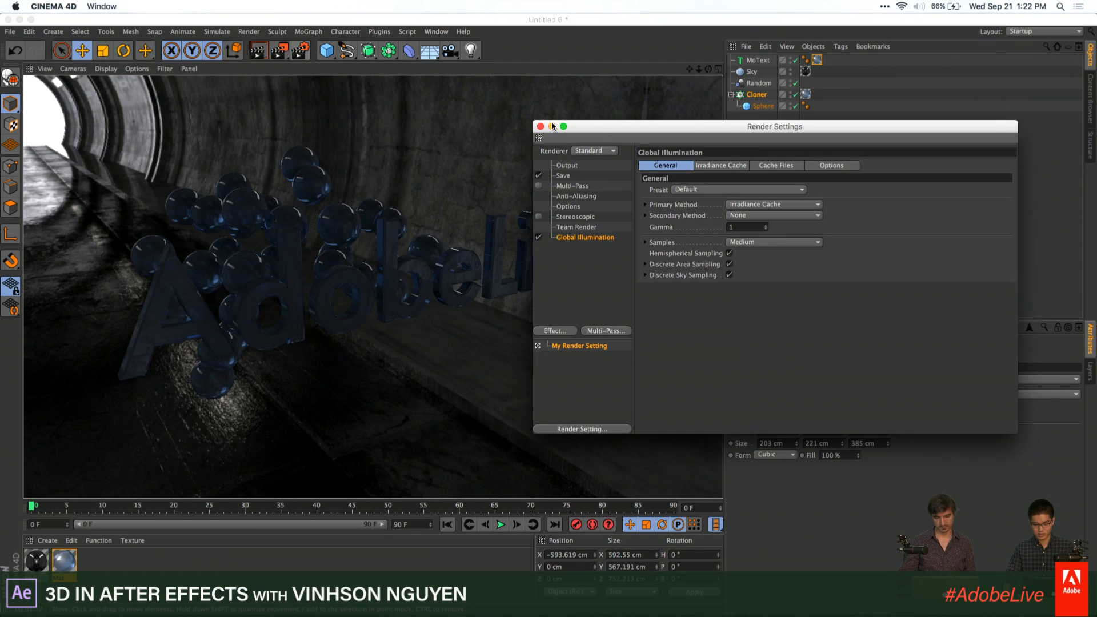
pyautogui.click(591, 149)
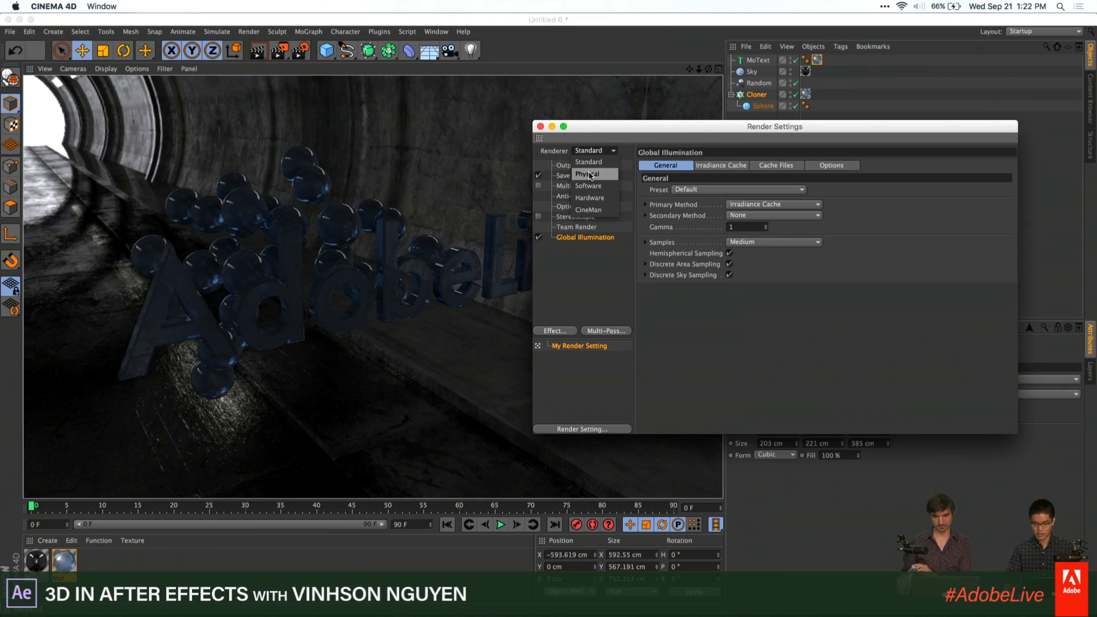
pyautogui.click(590, 174)
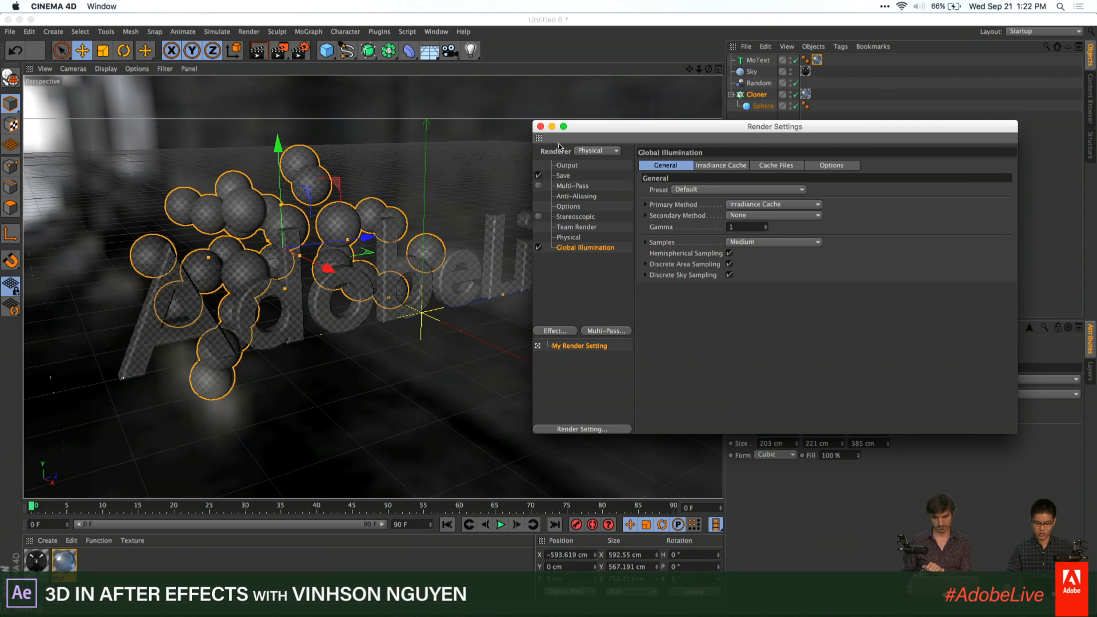
pyautogui.click(539, 127)
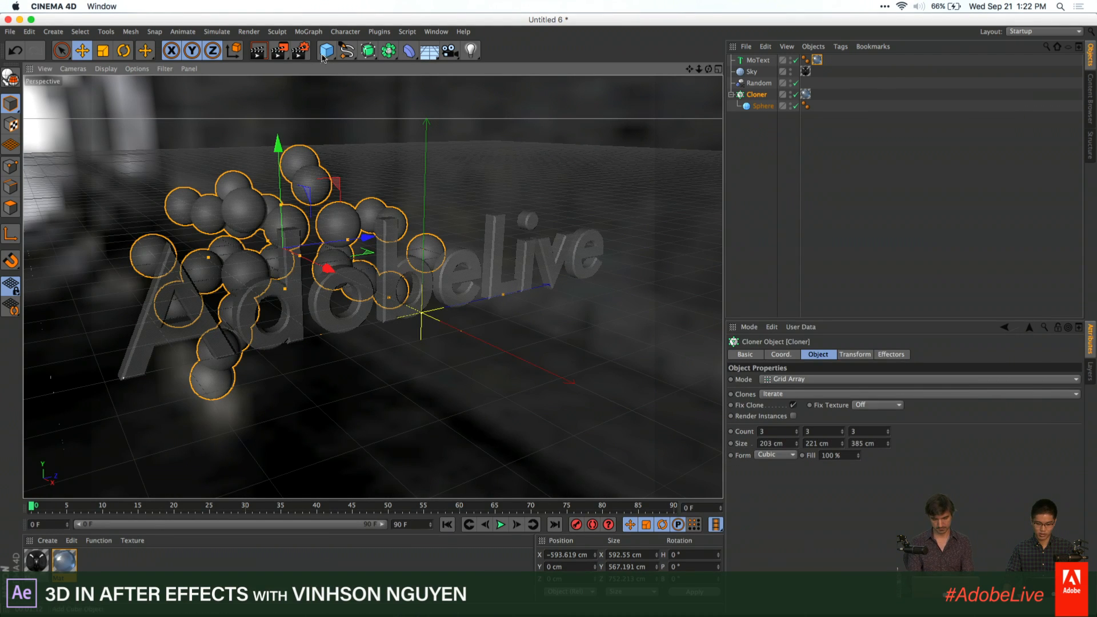
pyautogui.click(265, 54)
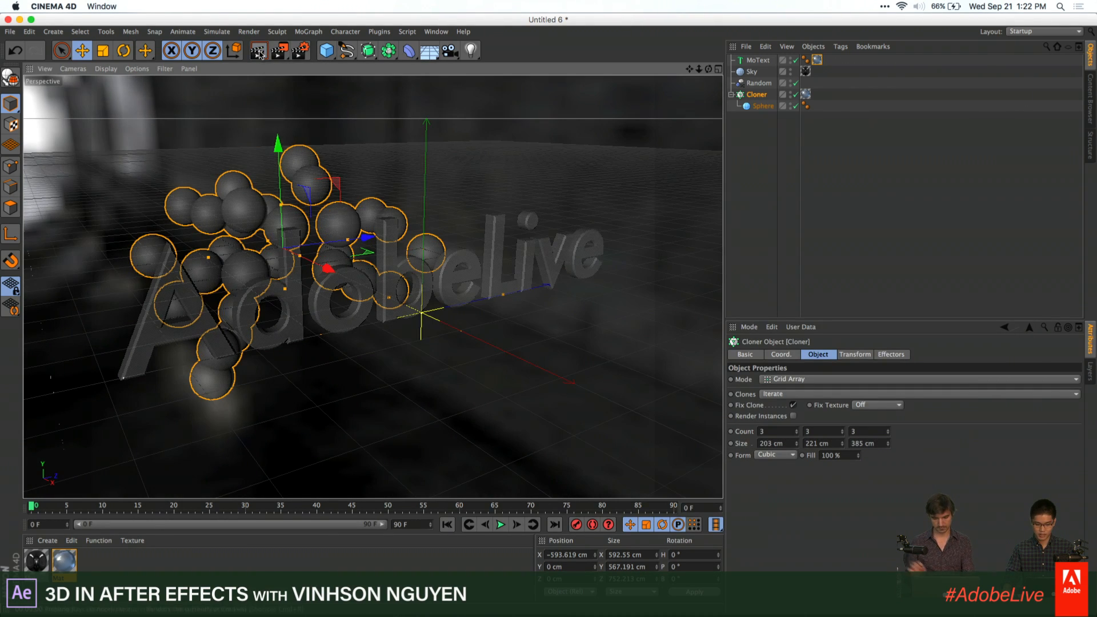
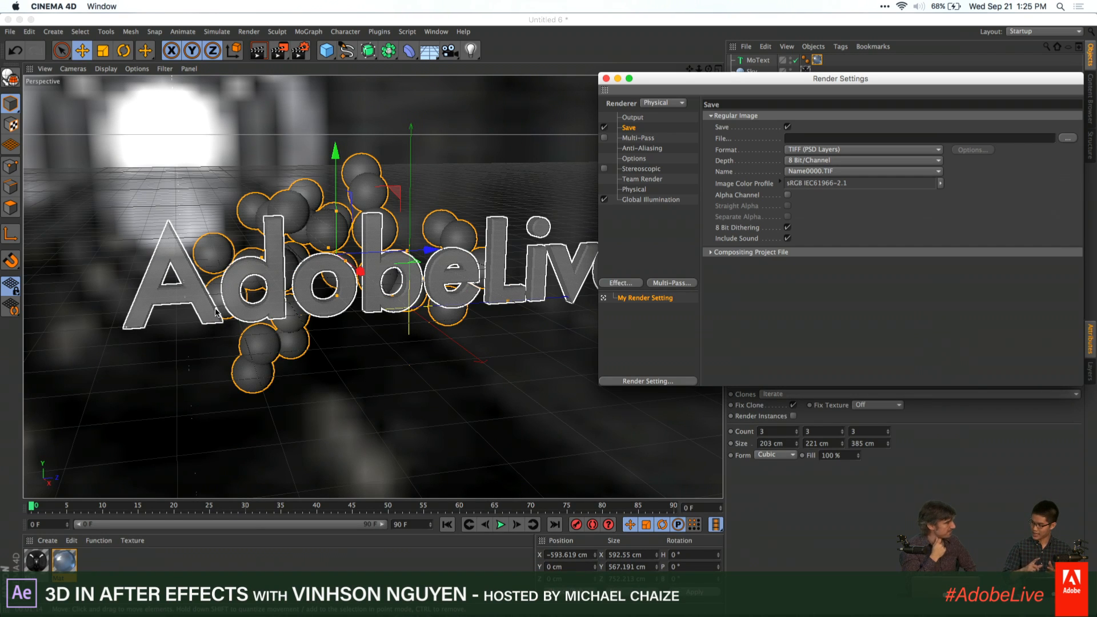
# Set the output frame range to Current Frame in the render settings
pyautogui.click(607, 82)
pyautogui.click(300, 50)
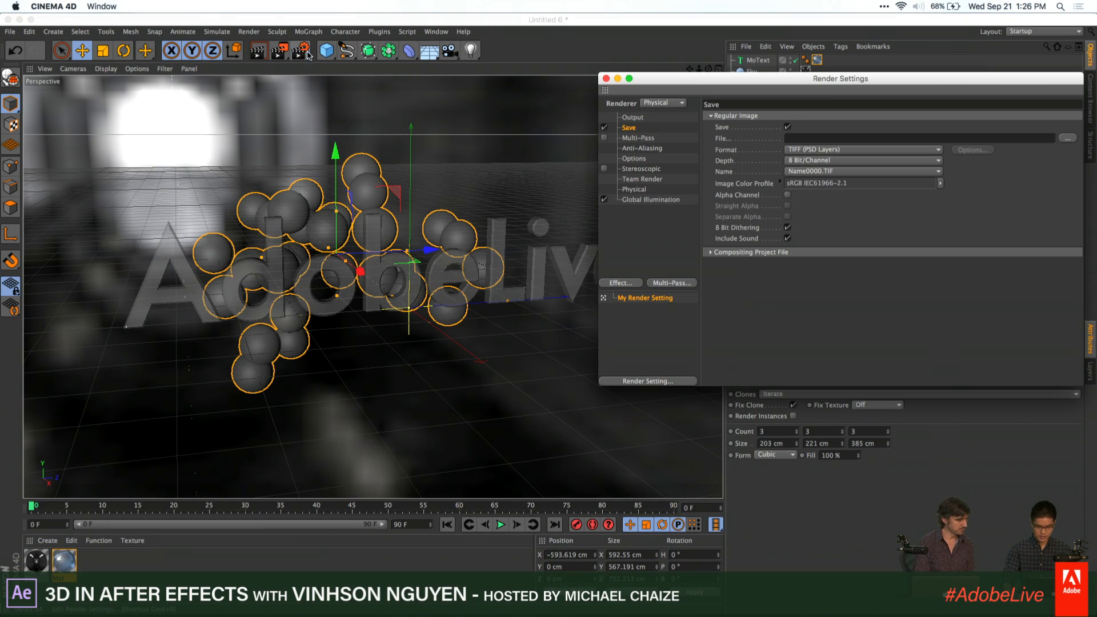
pyautogui.click(633, 117)
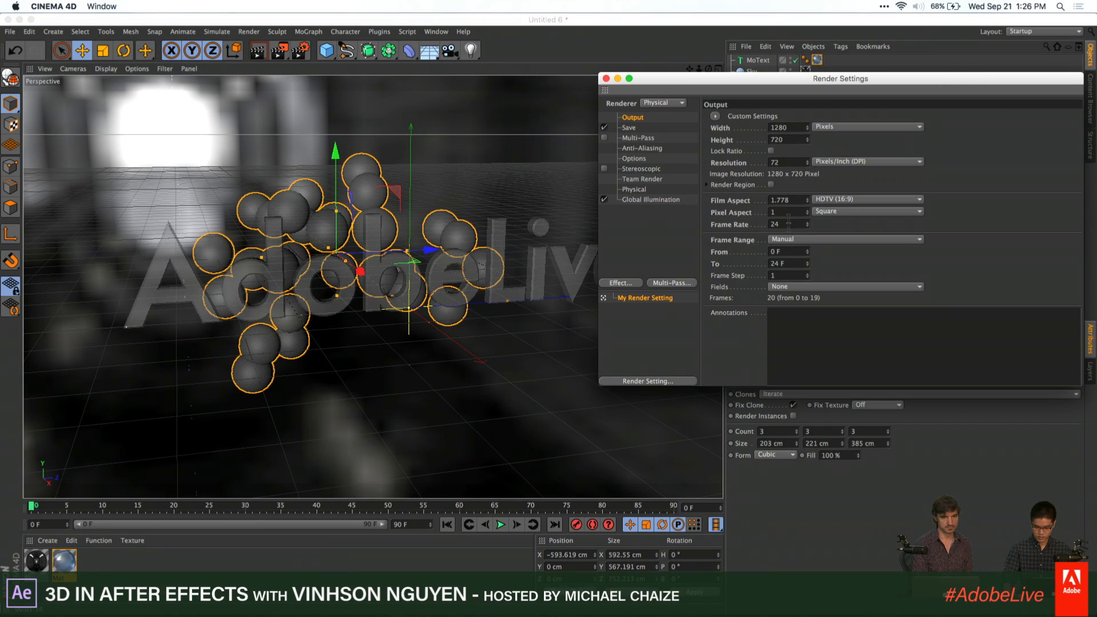
pyautogui.click(791, 239)
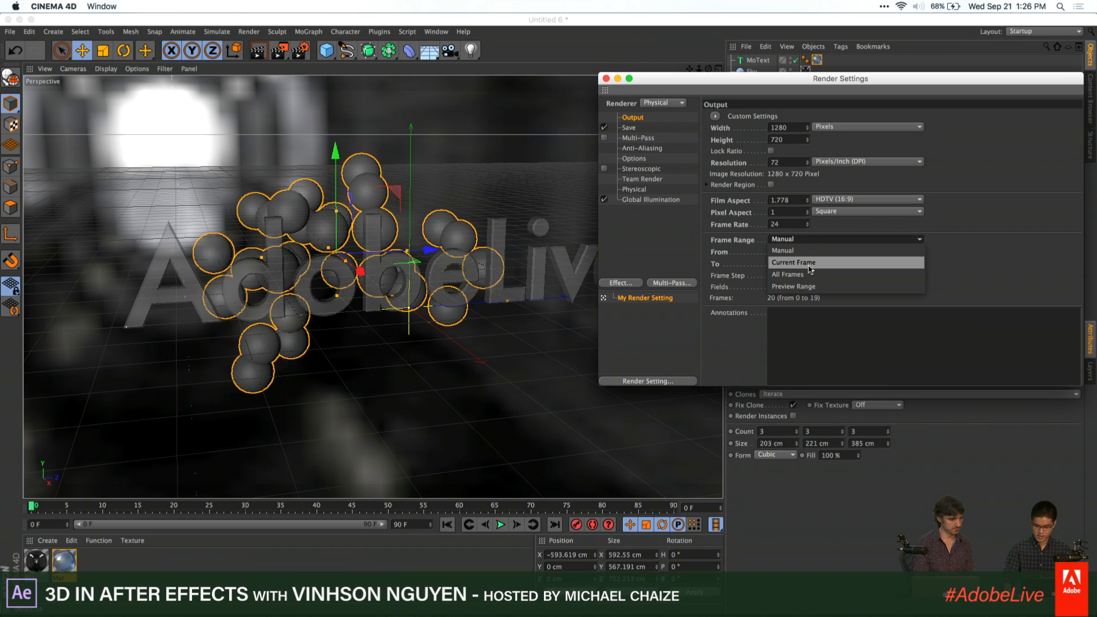
pyautogui.click(811, 263)
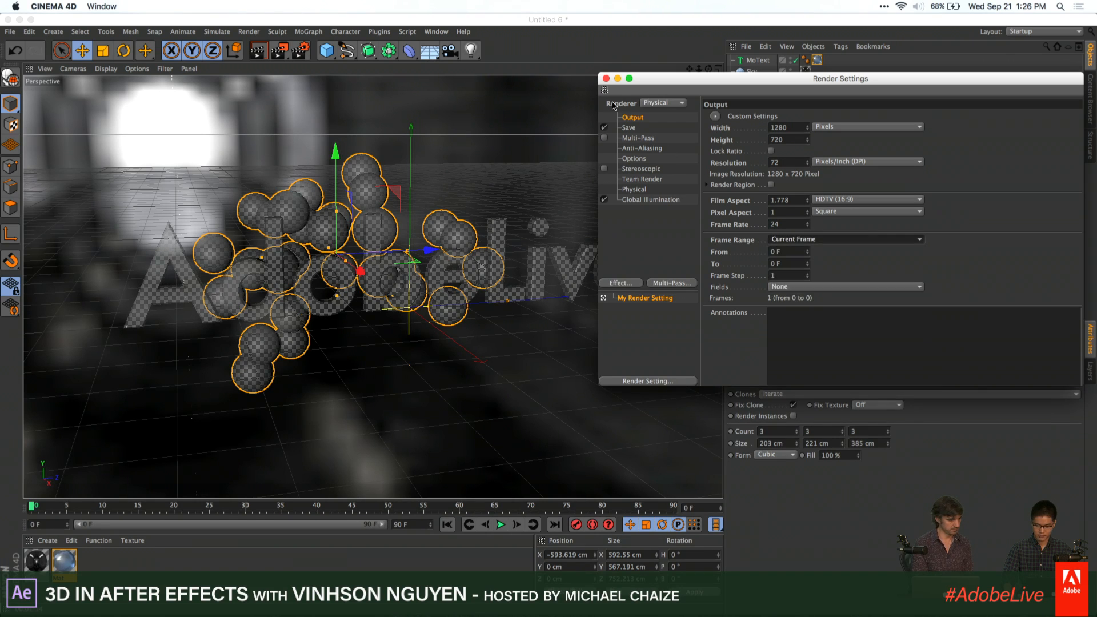
pyautogui.click(605, 79)
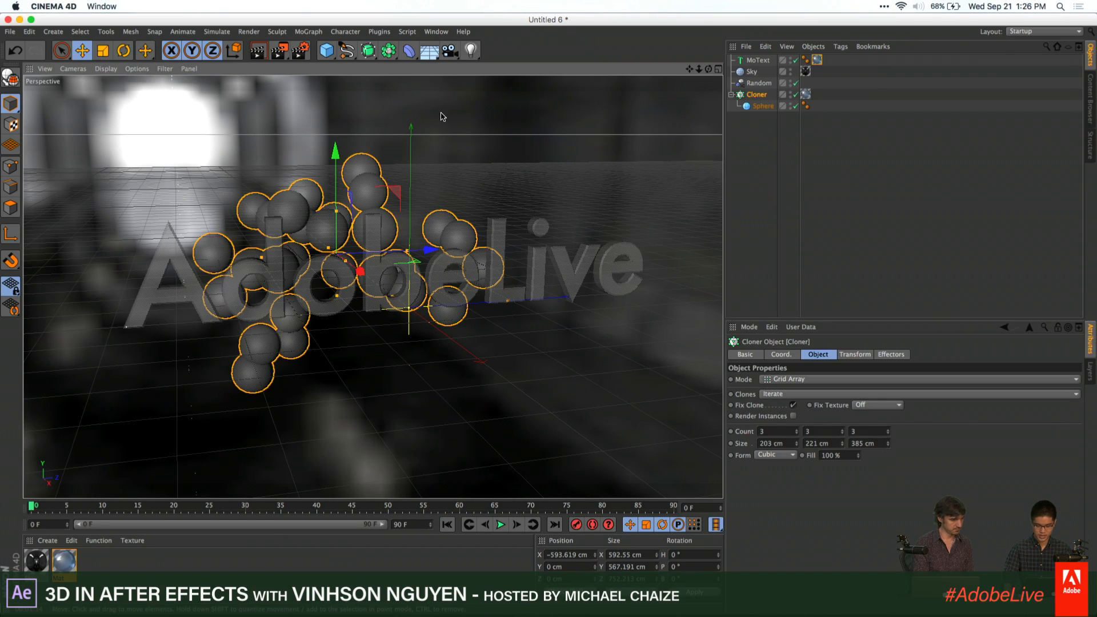
# Disable Global Illumination, set the renderer to Standard and render the viewport
pyautogui.click(301, 51)
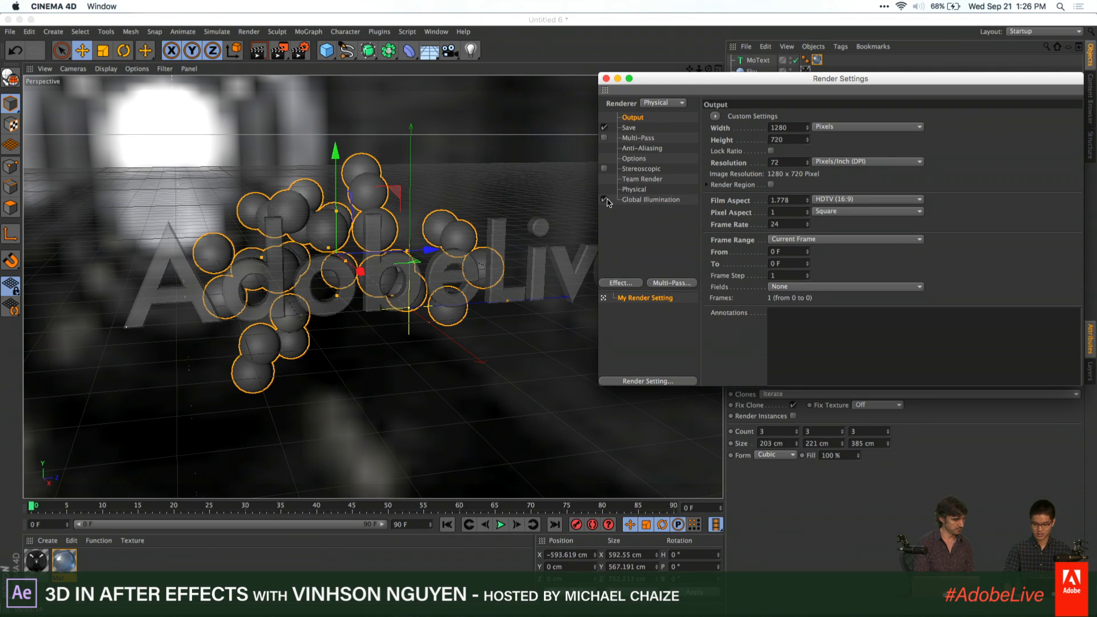
pyautogui.click(660, 104)
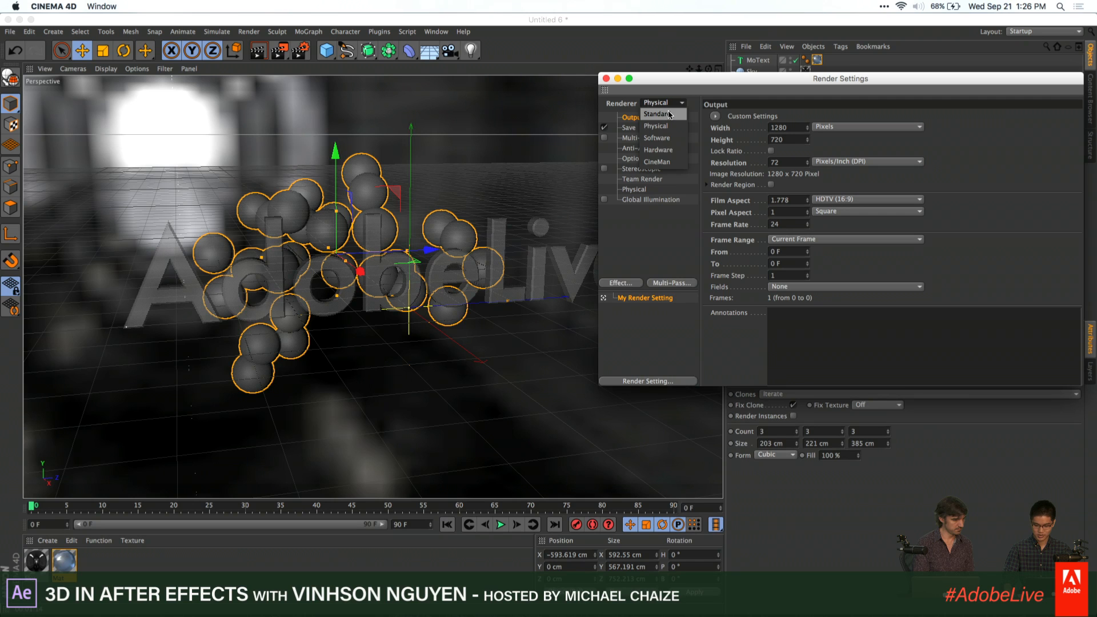
pyautogui.click(668, 114)
pyautogui.click(607, 79)
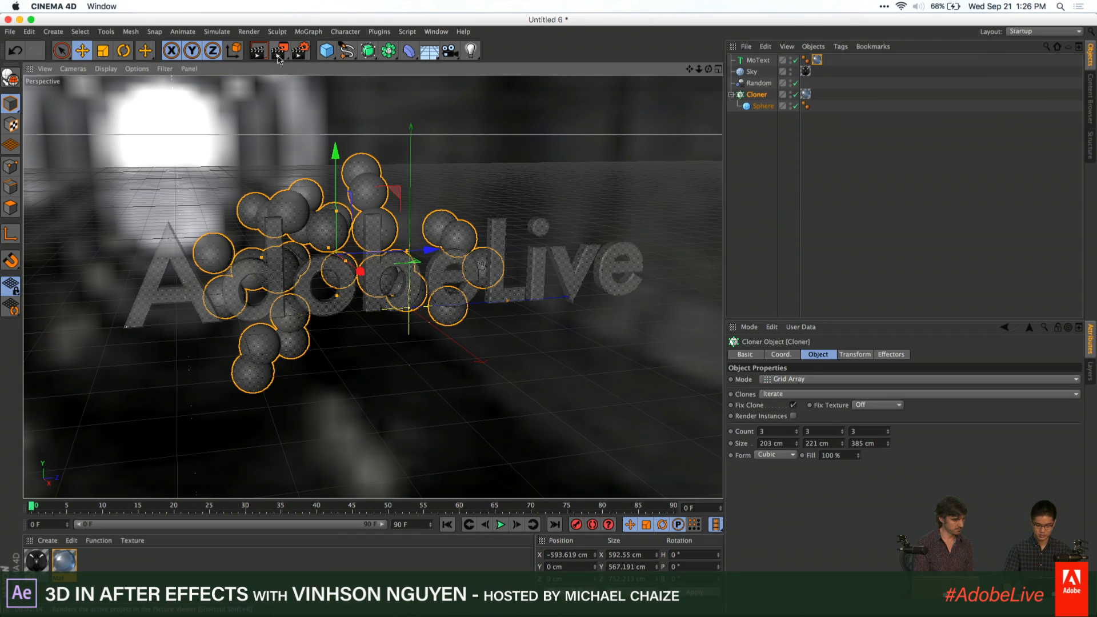
pyautogui.click(260, 53)
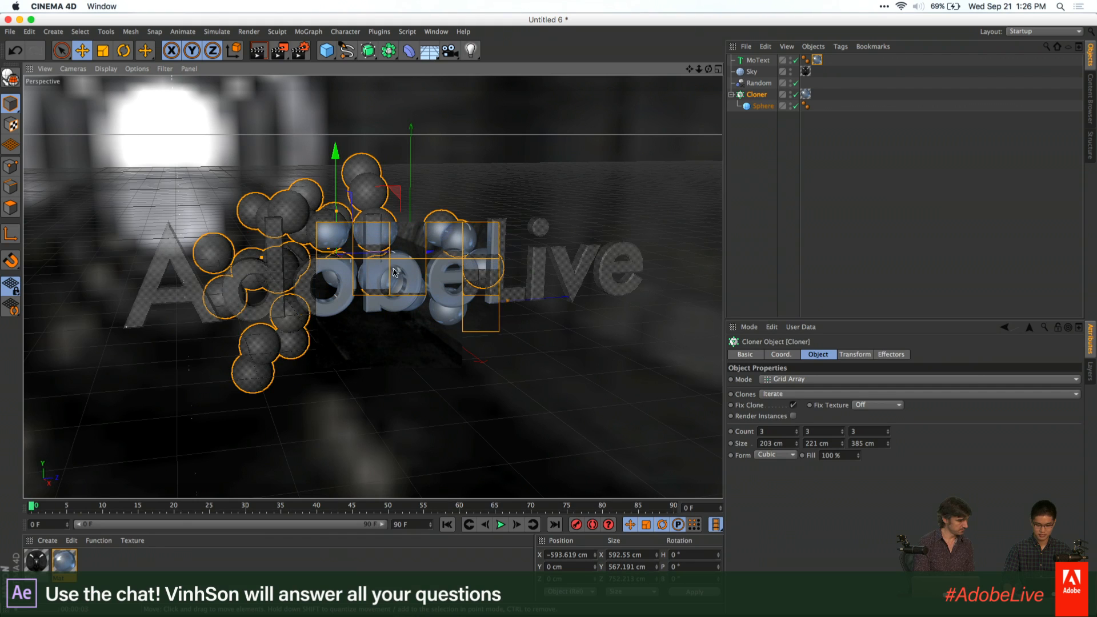
# Add a Shadow pass to the Multi-Pass output in the render settings
pyautogui.click(299, 55)
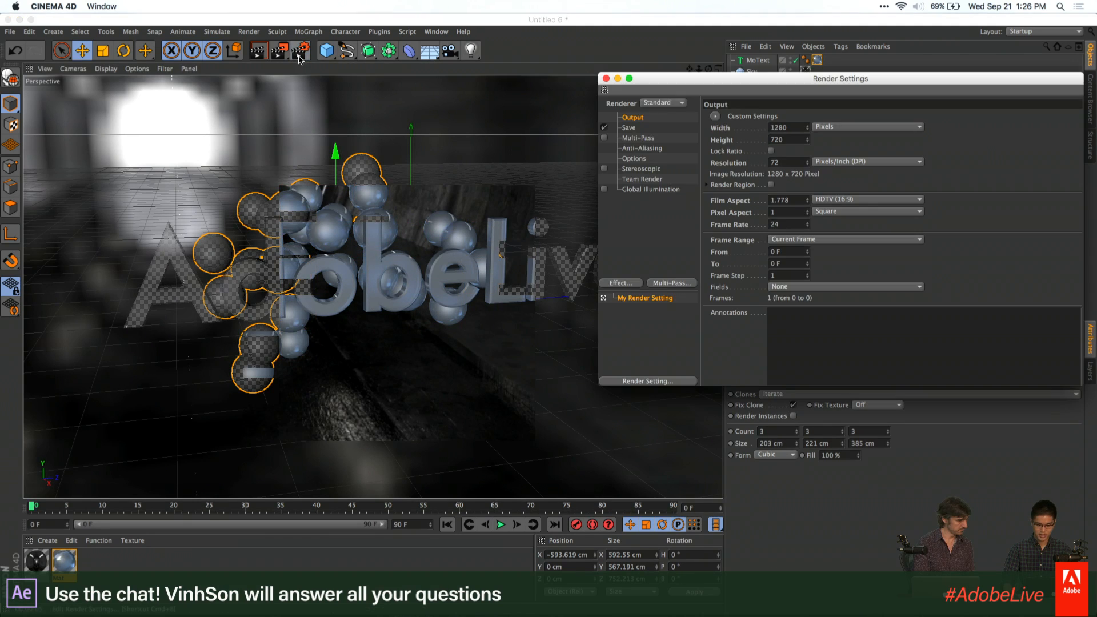
pyautogui.click(672, 284)
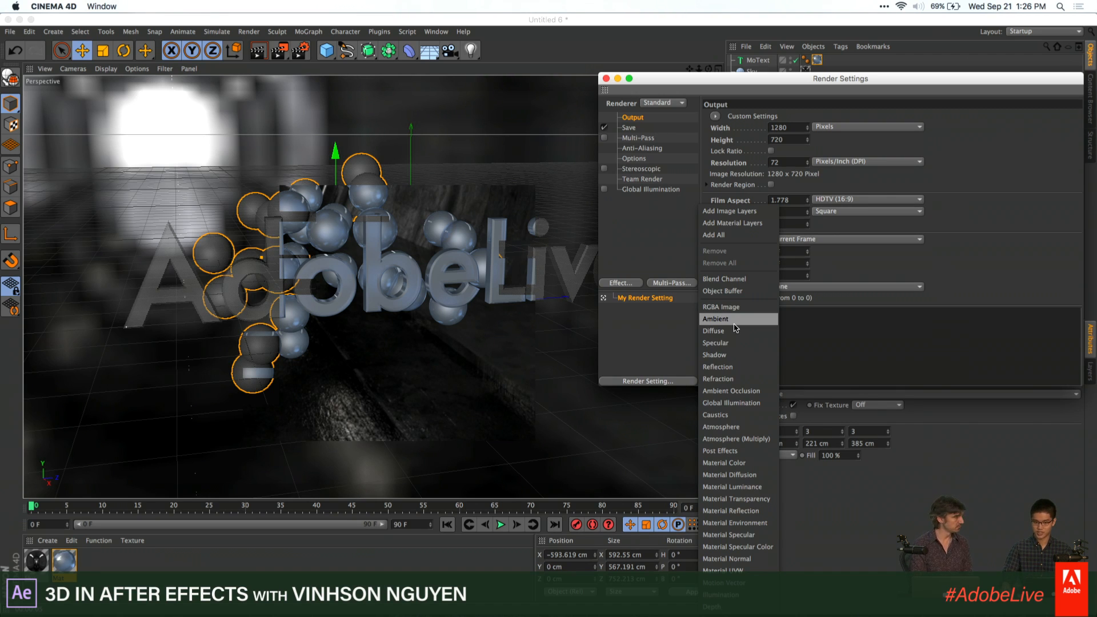
pyautogui.click(736, 359)
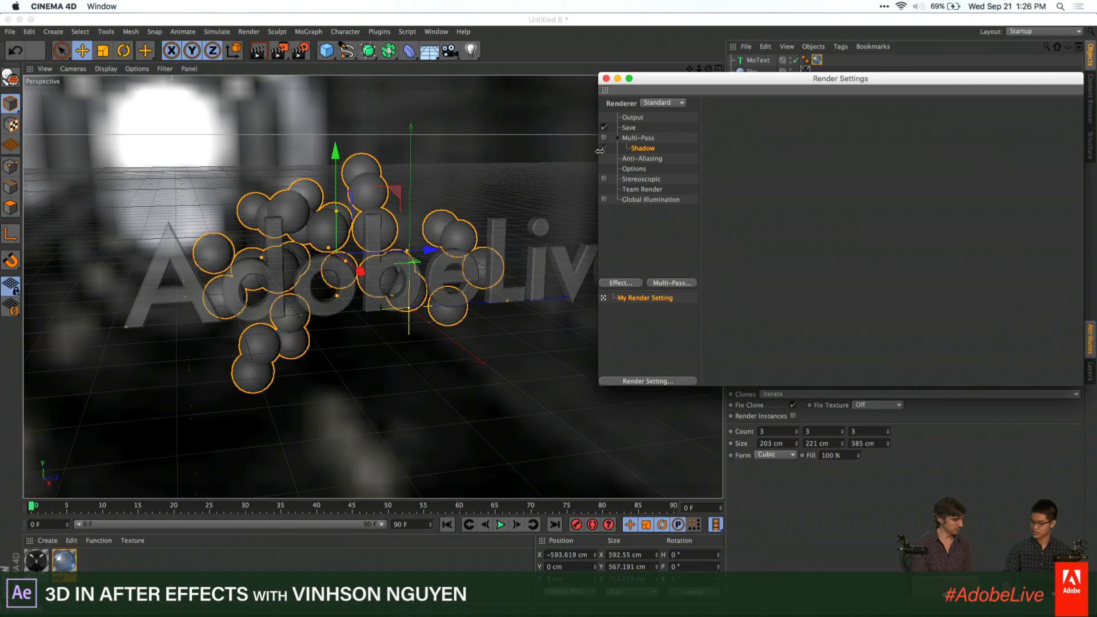
pyautogui.click(607, 78)
# Add a light and move it above and in front of the lettering, to about X 481 cm, Y 314 cm
pyautogui.moveTo(471, 50); pyautogui.dragTo(506, 66)
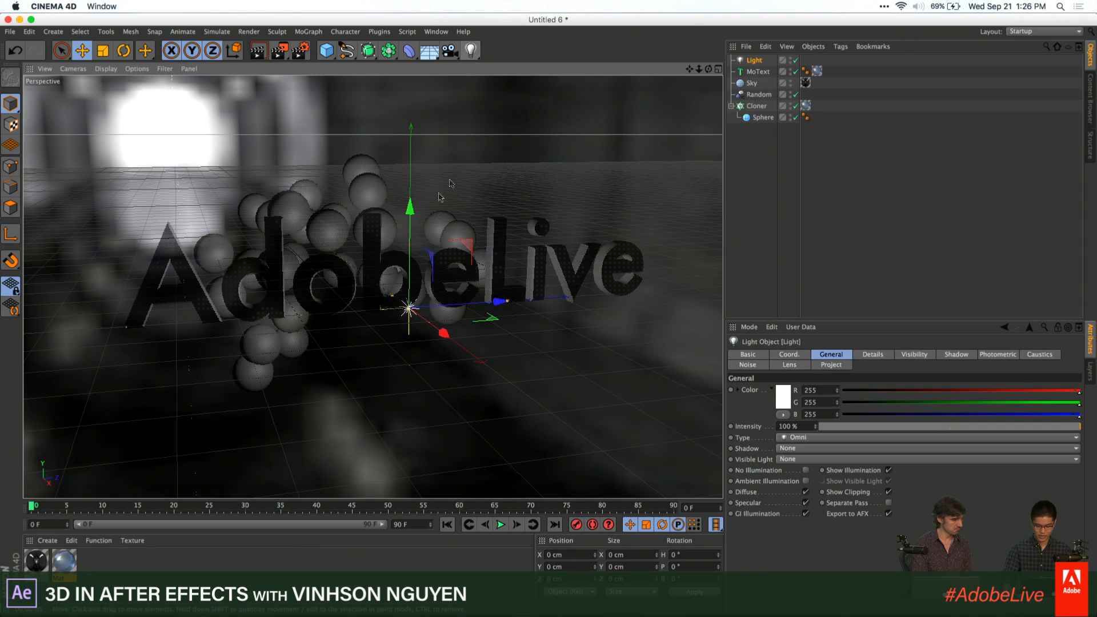
pyautogui.moveTo(444, 331); pyautogui.dragTo(553, 446)
pyautogui.moveTo(522, 290); pyautogui.dragTo(533, 85)
pyautogui.moveTo(584, 121); pyautogui.dragTo(611, 120)
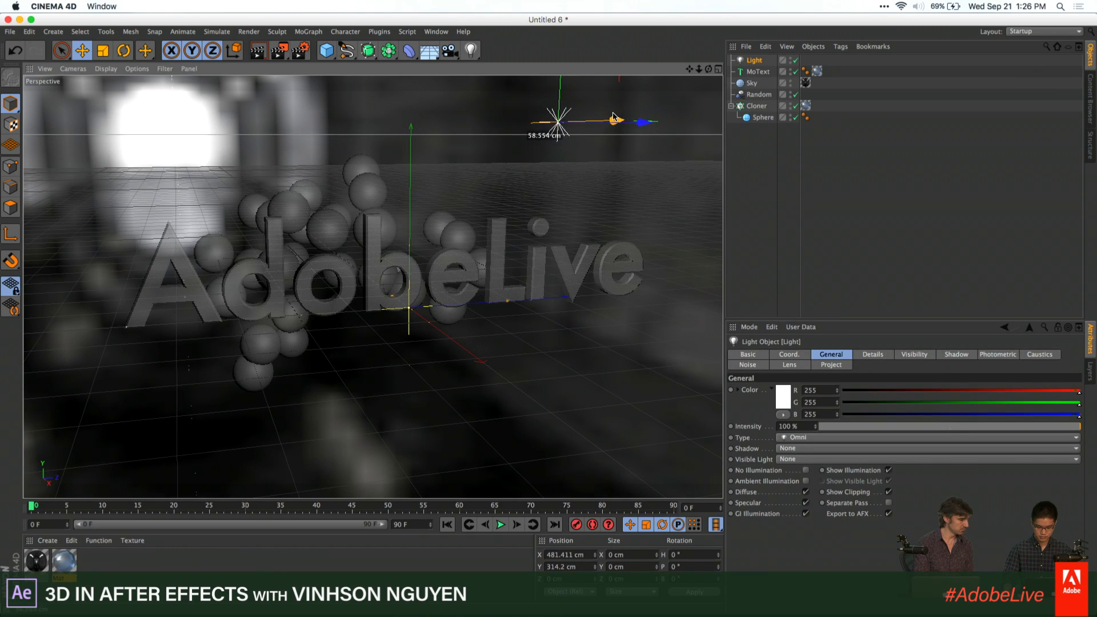
# Keep the light's type as Omni and set its shadow to Area
pyautogui.click(811, 438)
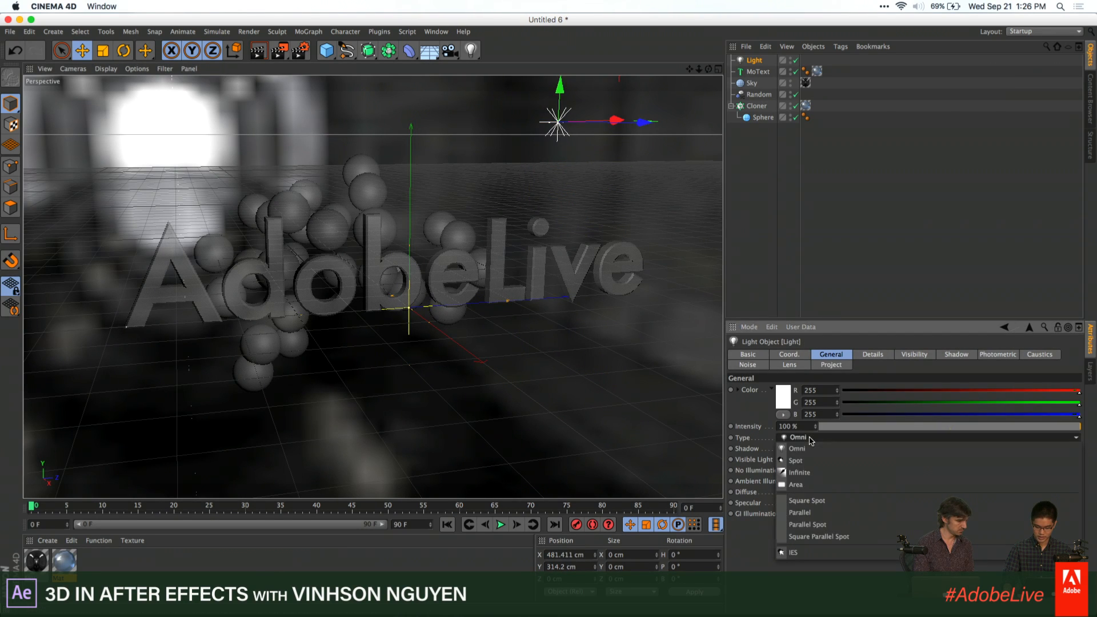
pyautogui.click(811, 440)
pyautogui.click(806, 449)
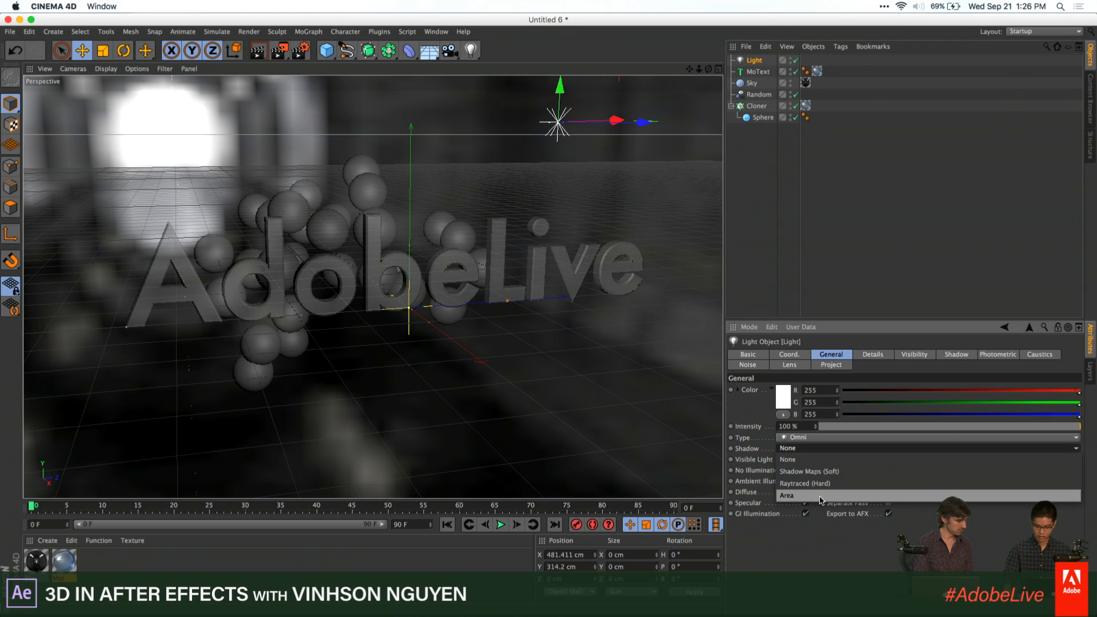
pyautogui.click(822, 496)
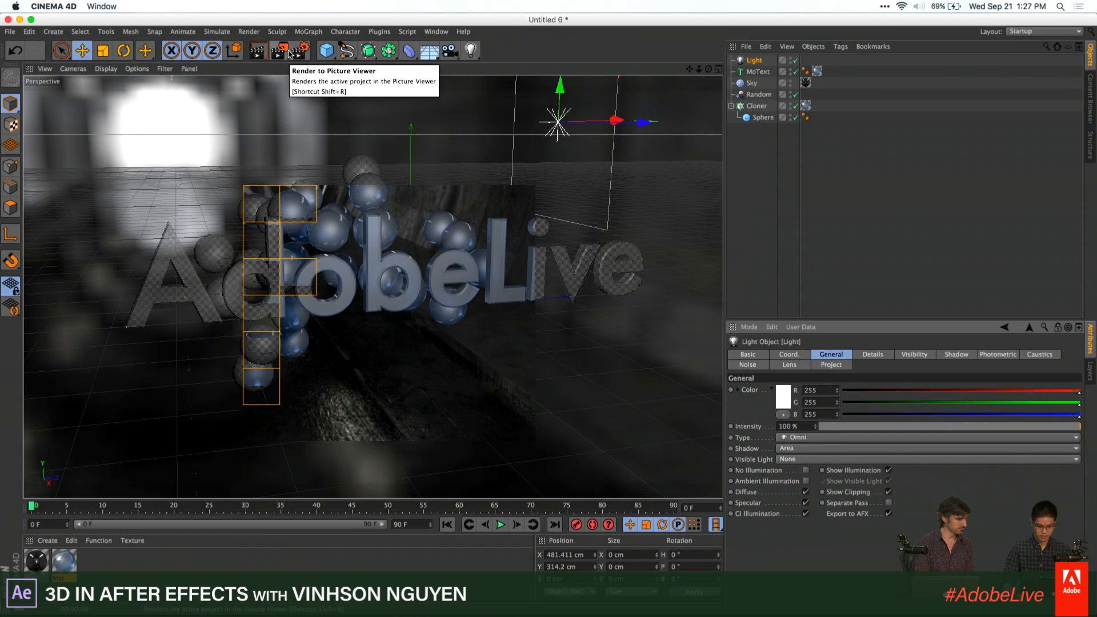
# Render the current frame to the Picture Viewer and reposition the viewer window over the viewport
pyautogui.click(300, 51)
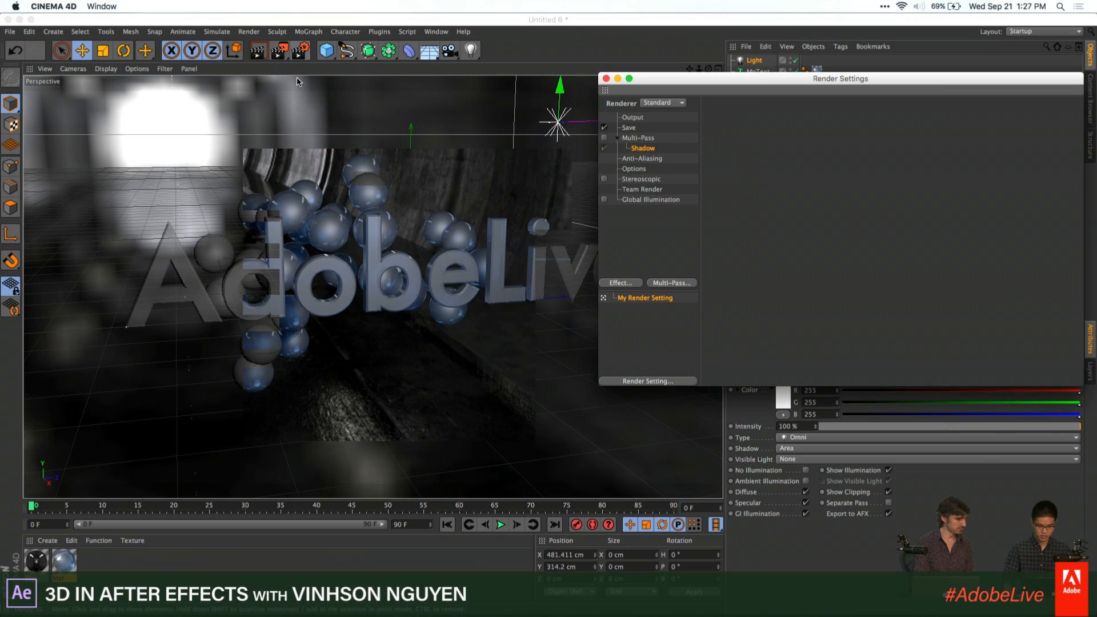
pyautogui.click(606, 78)
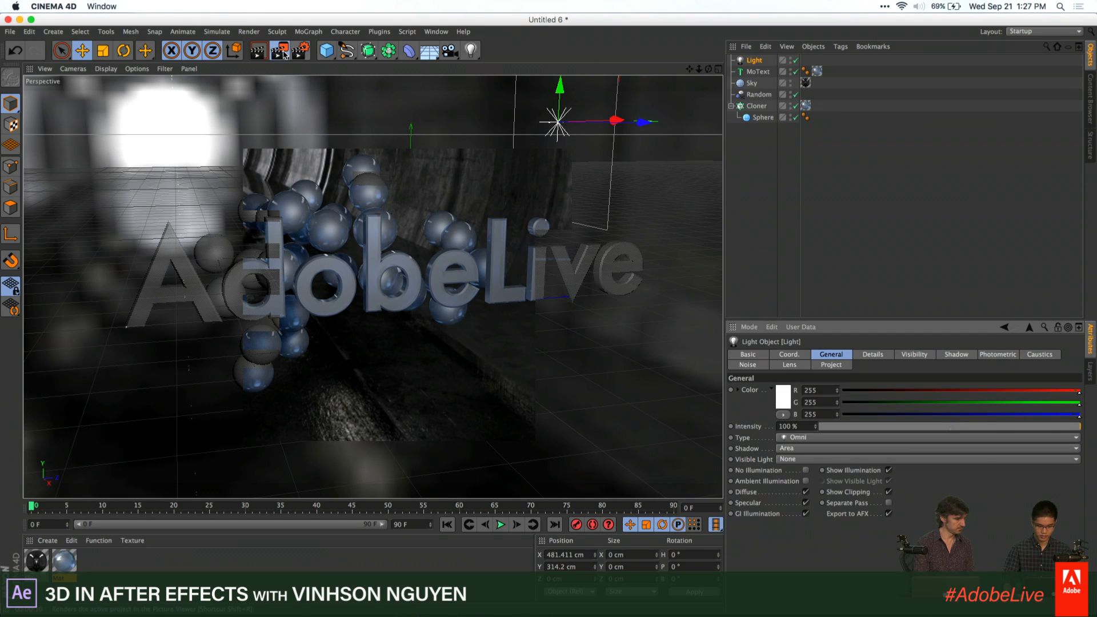
pyautogui.click(279, 51)
pyautogui.click(408, 114)
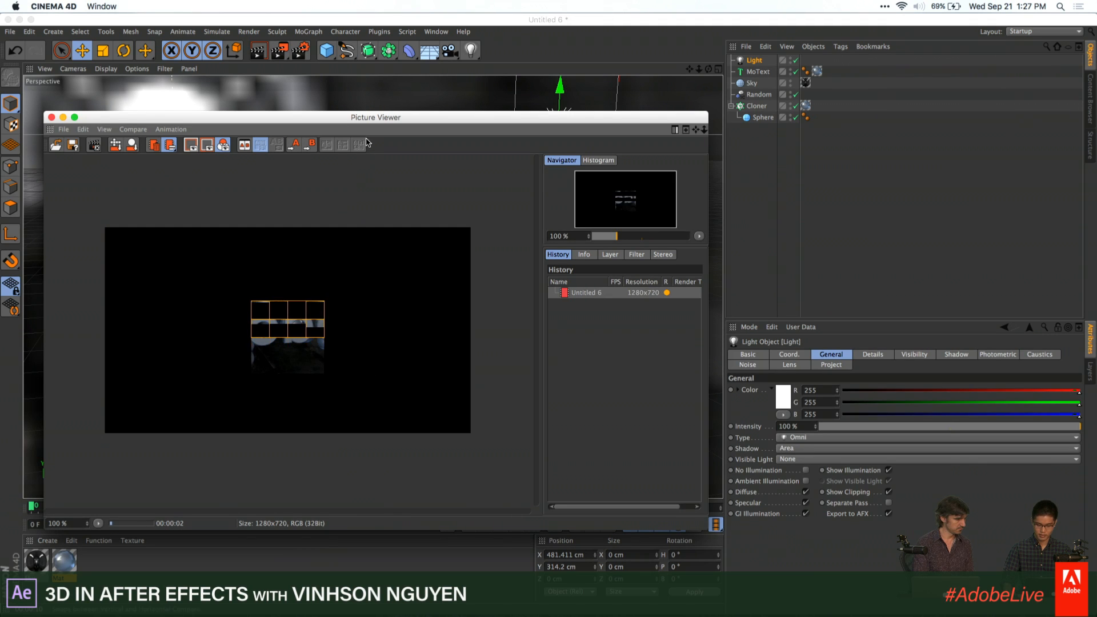
pyautogui.moveTo(364, 119); pyautogui.dragTo(465, 90)
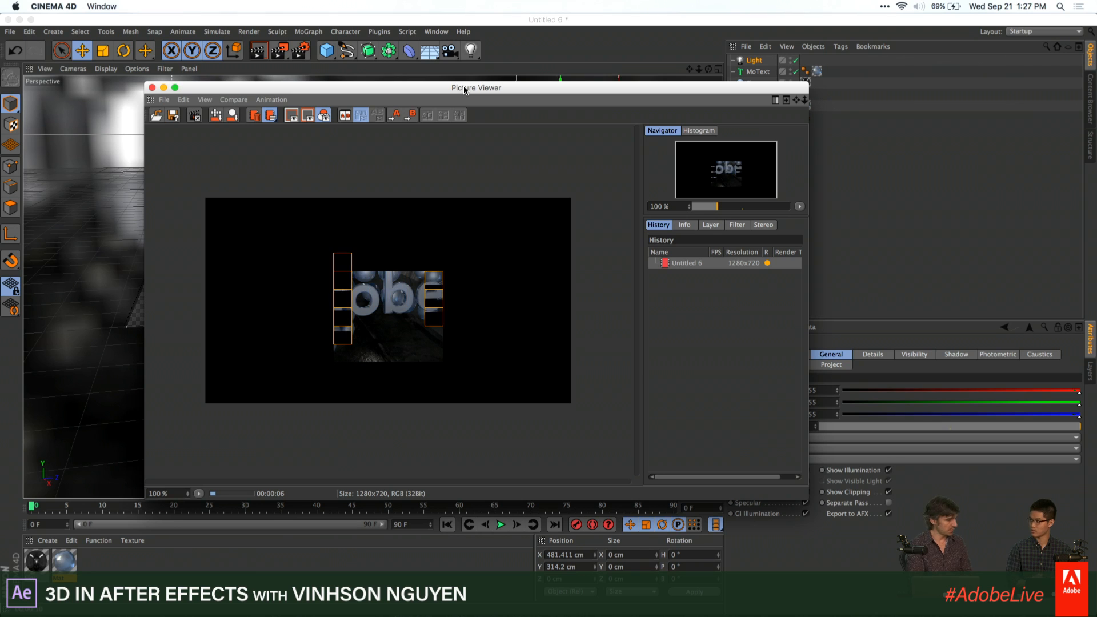
# Inspect the layers of the running render, stop the rendering and close the Picture Viewer
pyautogui.click(709, 225)
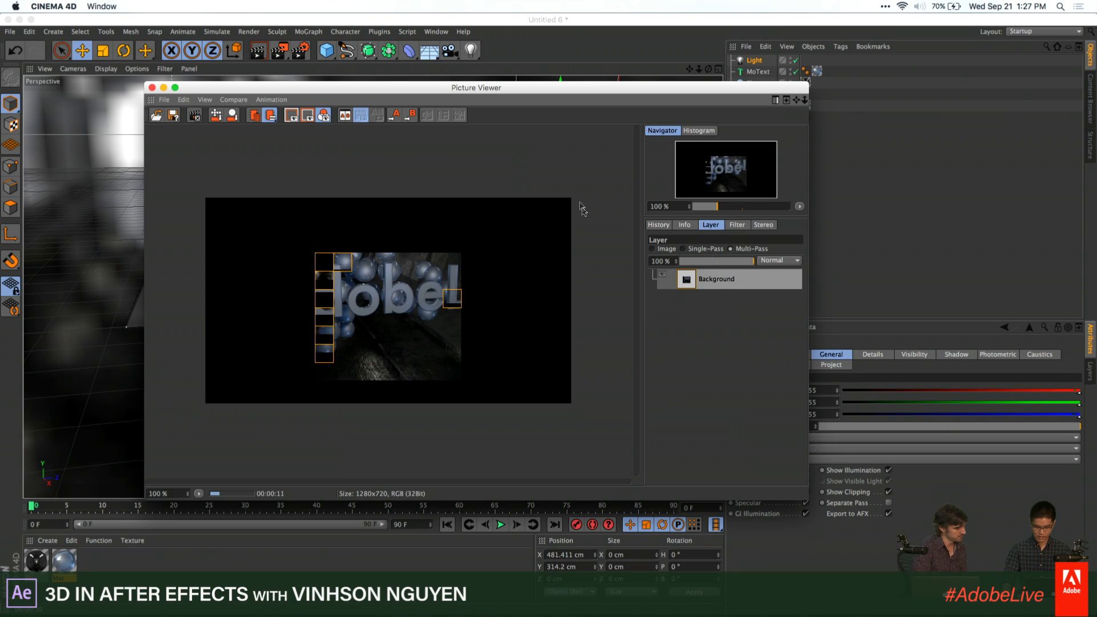
pyautogui.click(151, 88)
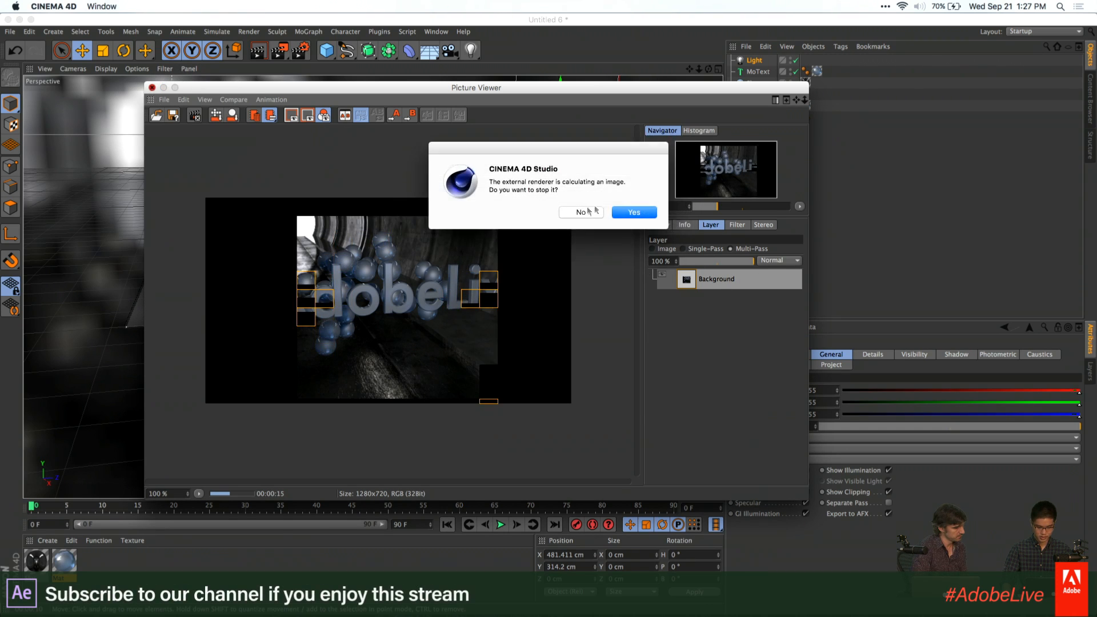
pyautogui.click(621, 214)
# Add Reflection, Diffuse, Specular and RGBA Image passes to the Multi-Pass output in the render settings
pyautogui.click(308, 54)
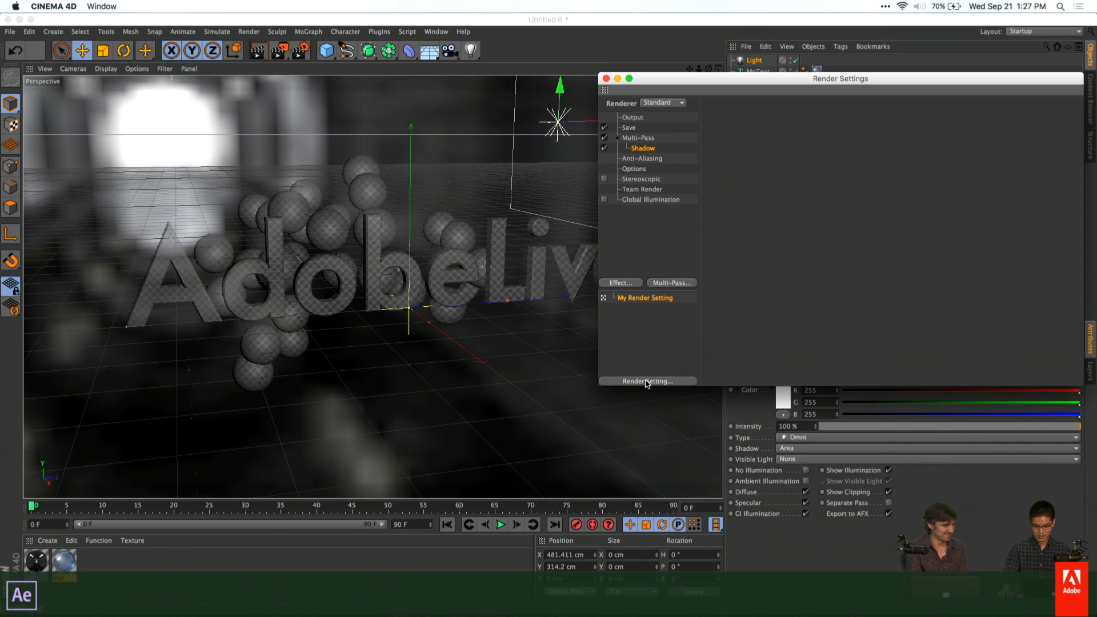
pyautogui.click(674, 284)
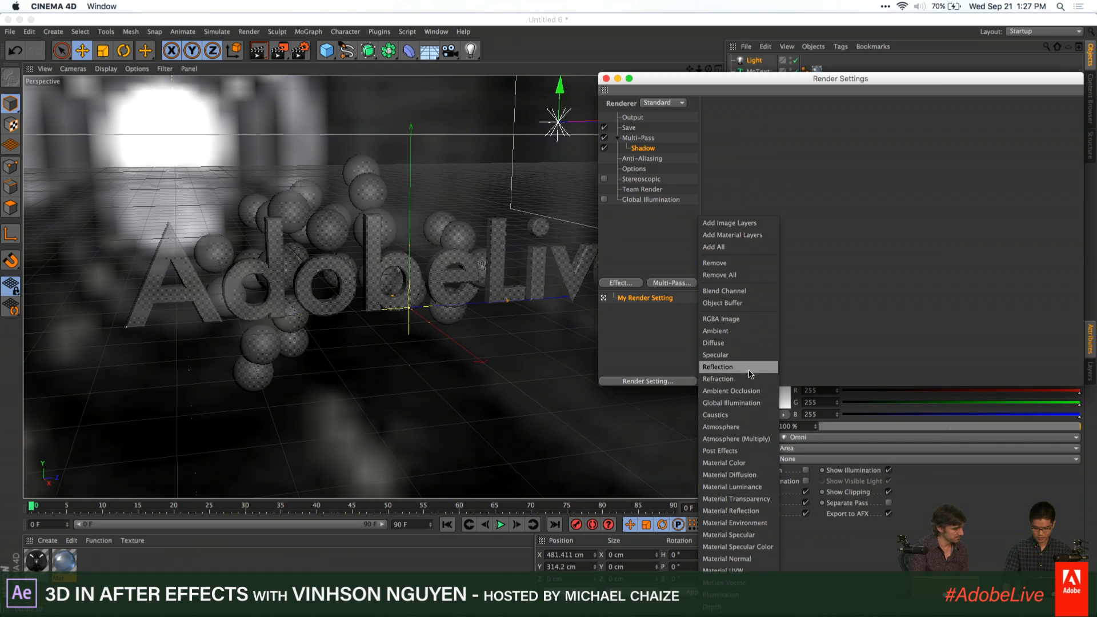
pyautogui.click(750, 369)
pyautogui.click(674, 283)
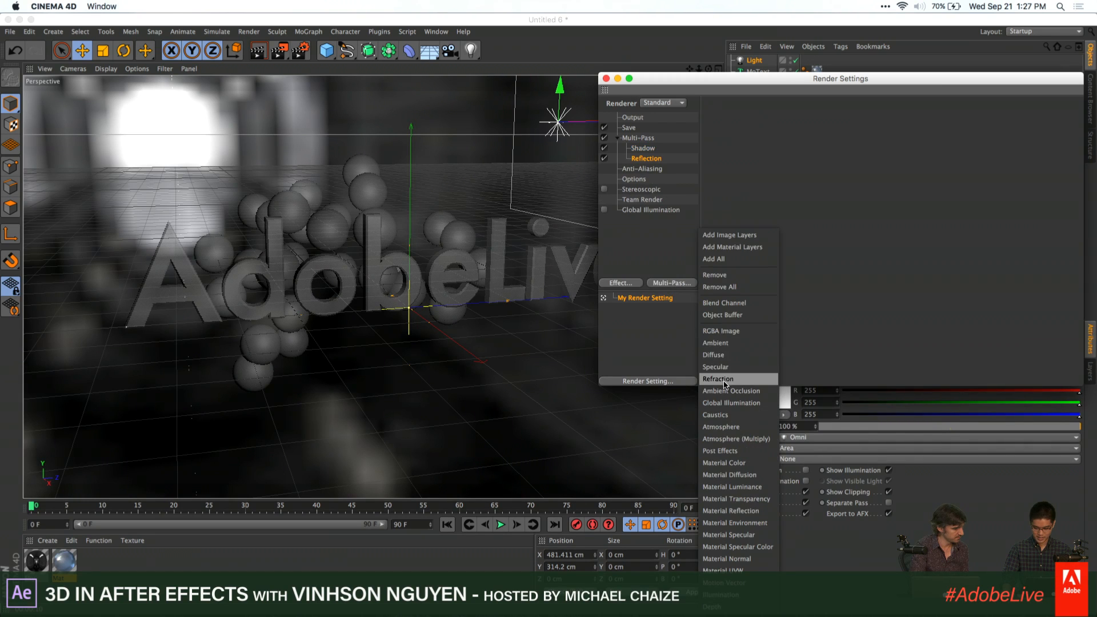
pyautogui.click(740, 360)
pyautogui.click(656, 284)
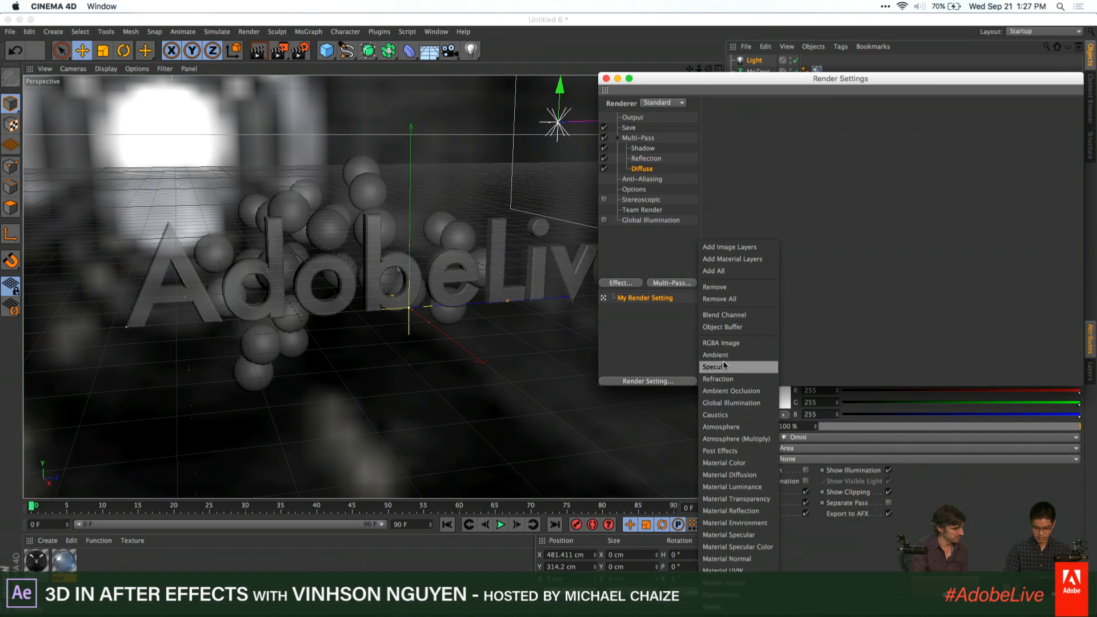
pyautogui.click(737, 367)
pyautogui.click(675, 283)
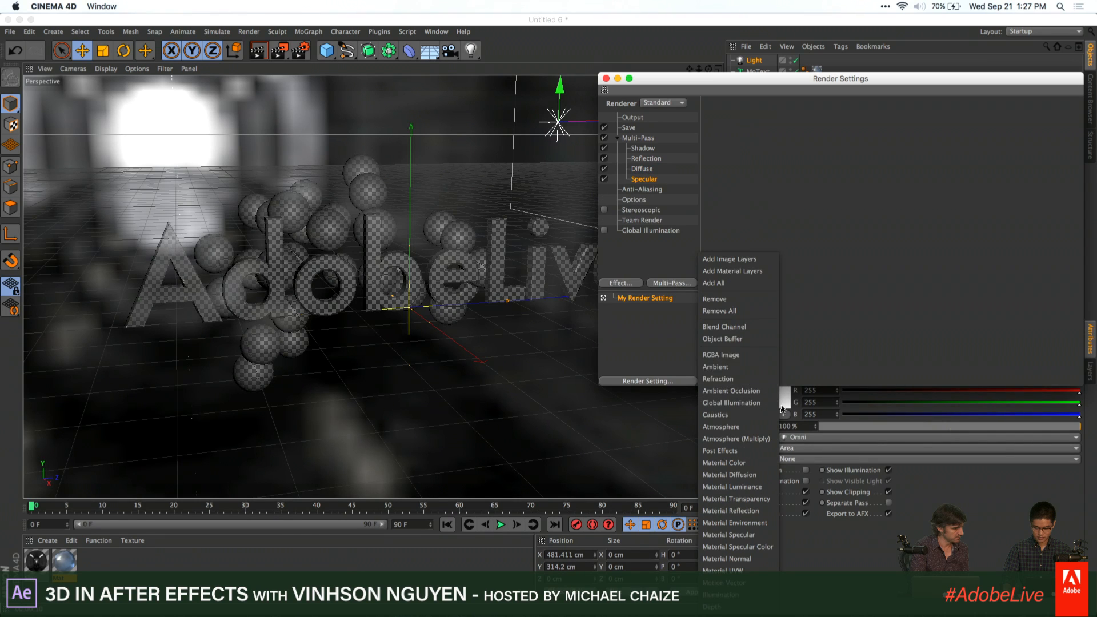
pyautogui.click(724, 357)
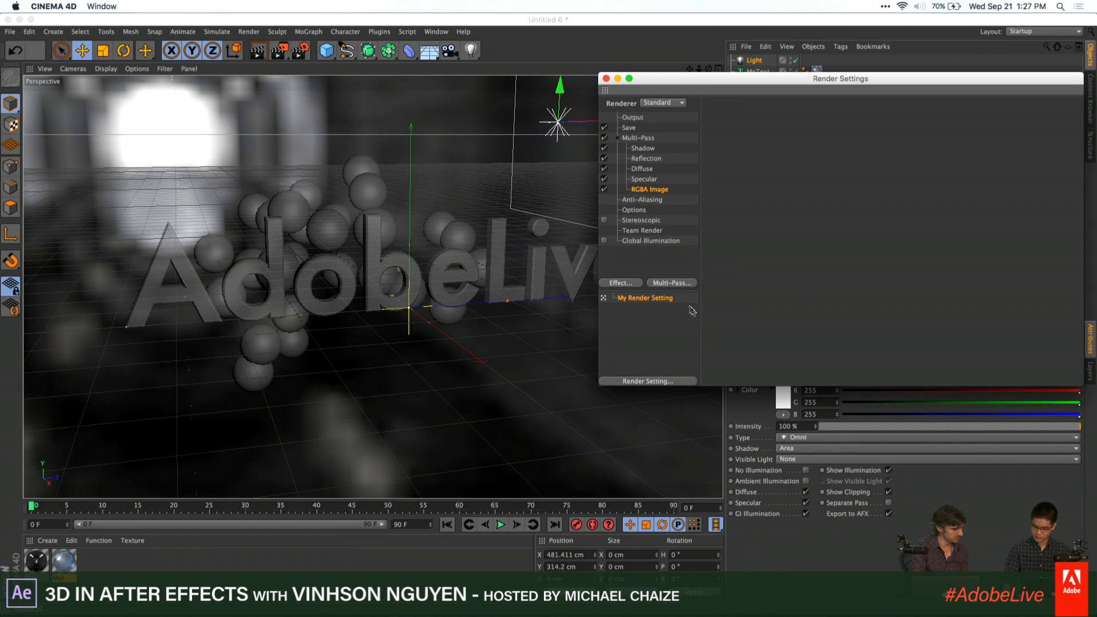
pyautogui.click(669, 284)
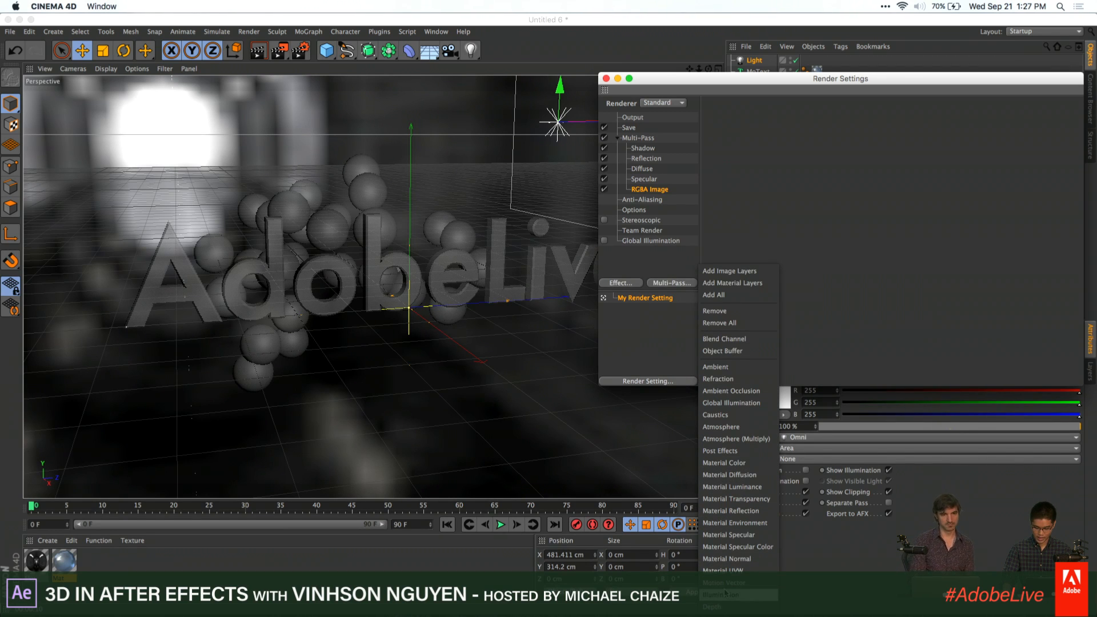
pyautogui.click(757, 221)
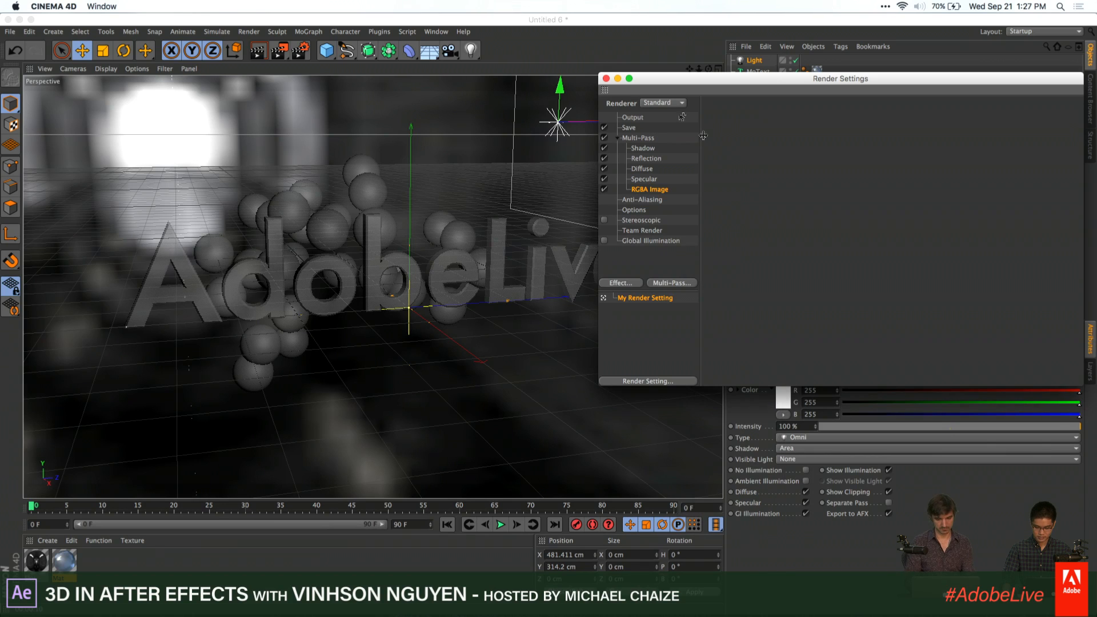
pyautogui.click(606, 79)
# Render the frame to the Picture Viewer and show its Reflection layer as a single pass in the maximized viewer
pyautogui.moveTo(281, 52); pyautogui.dragTo(380, 113)
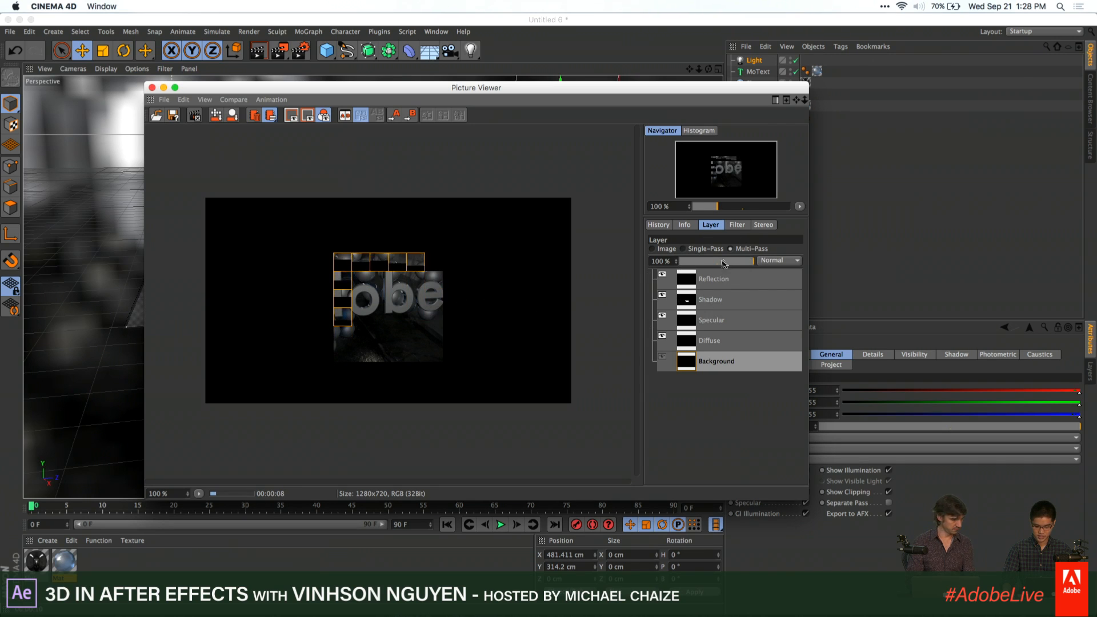
pyautogui.click(736, 285)
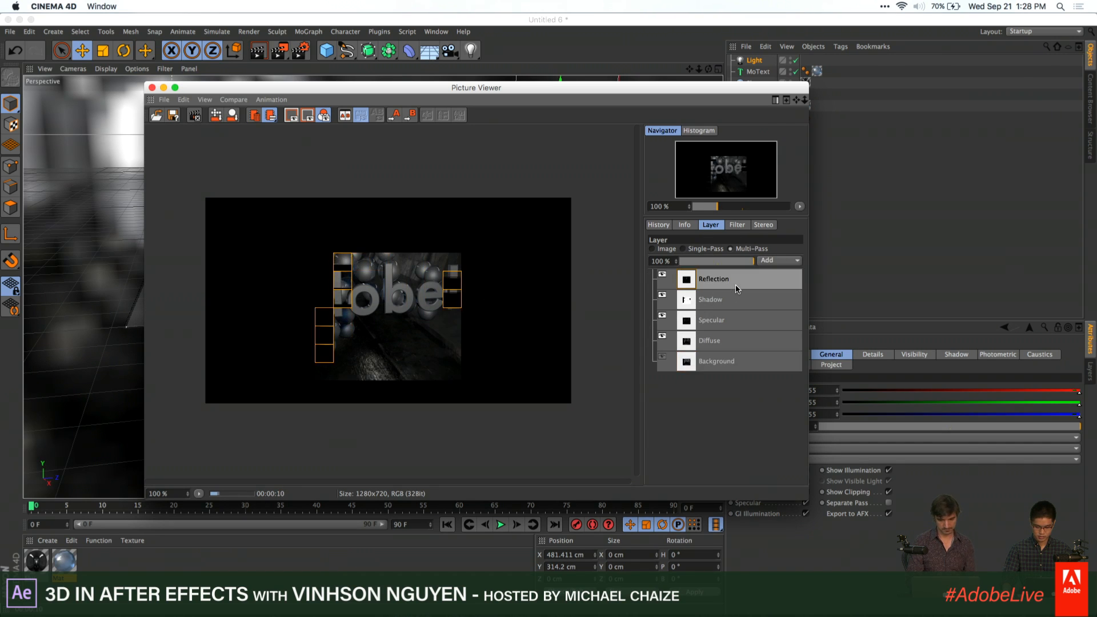
pyautogui.click(721, 250)
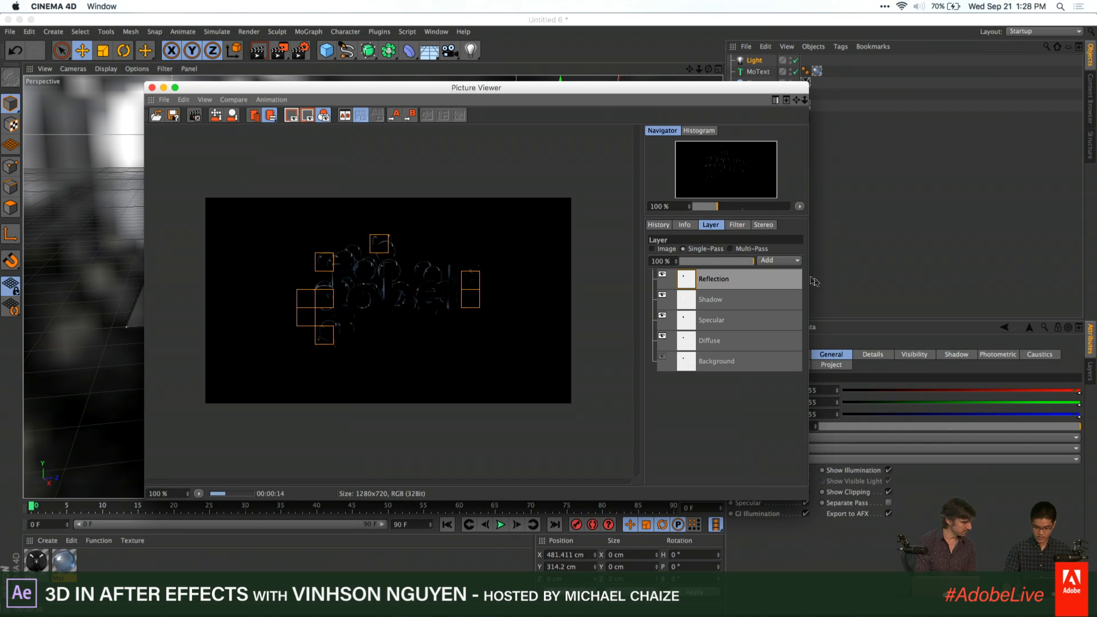
pyautogui.click(175, 89)
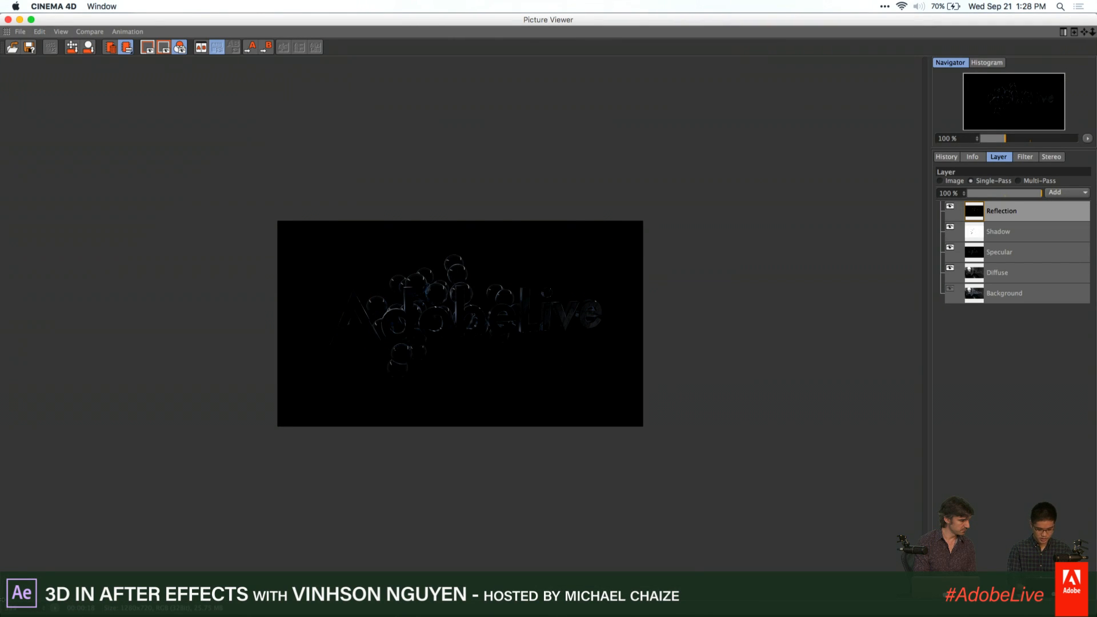
# Examine the Reflection, Shadow, Specular and Diffuse passes individually at close range and close the Picture Viewer
pyautogui.scroll(4, 460, 324)
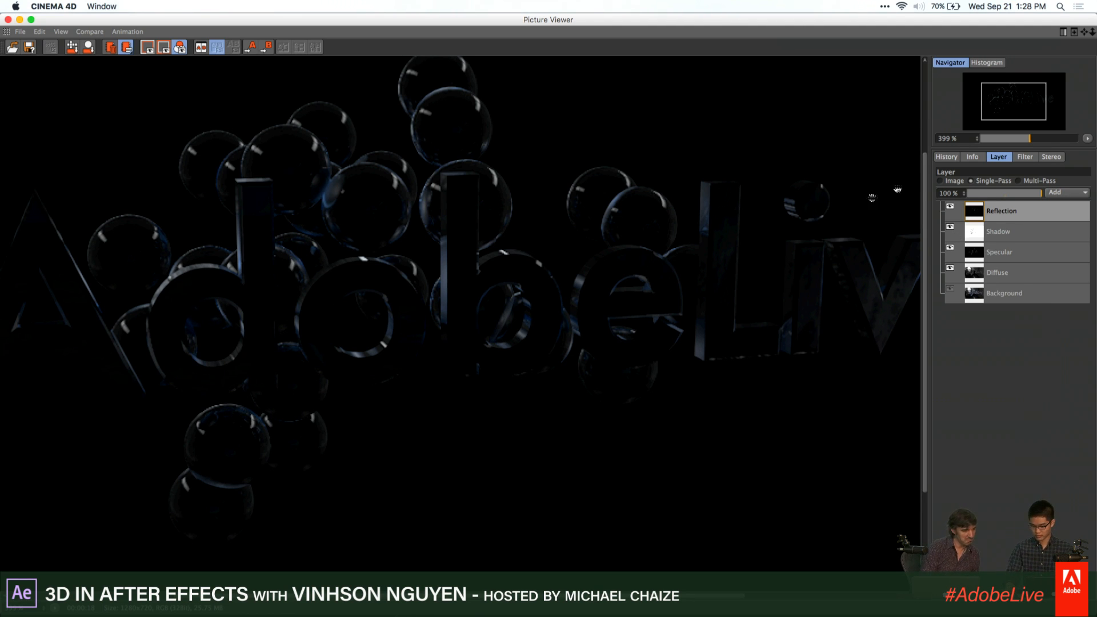
pyautogui.click(1033, 233)
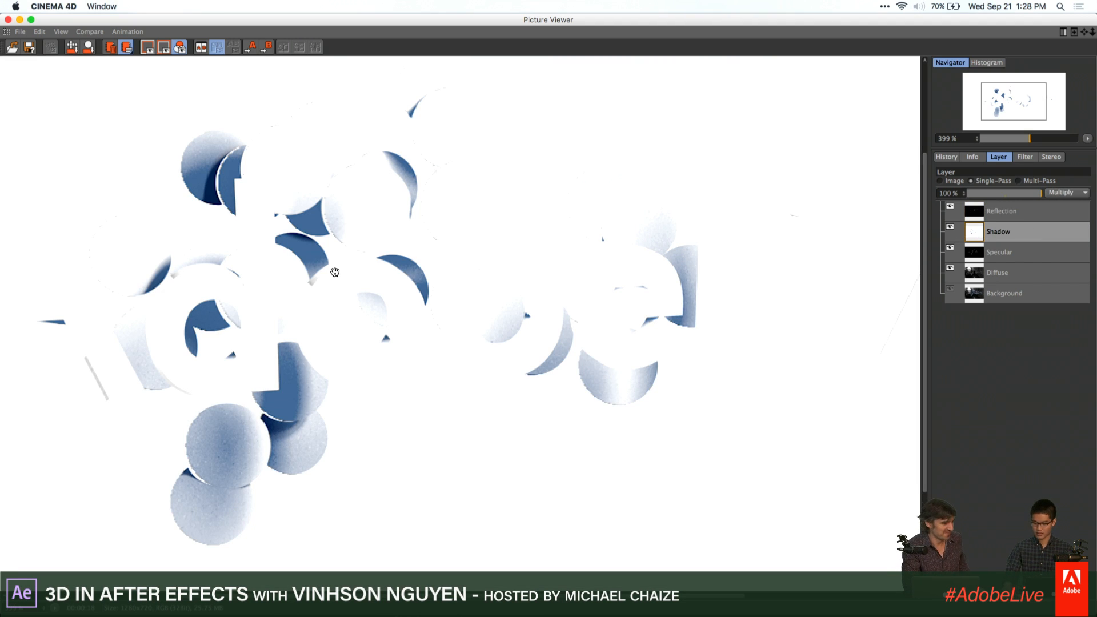
pyautogui.click(1042, 254)
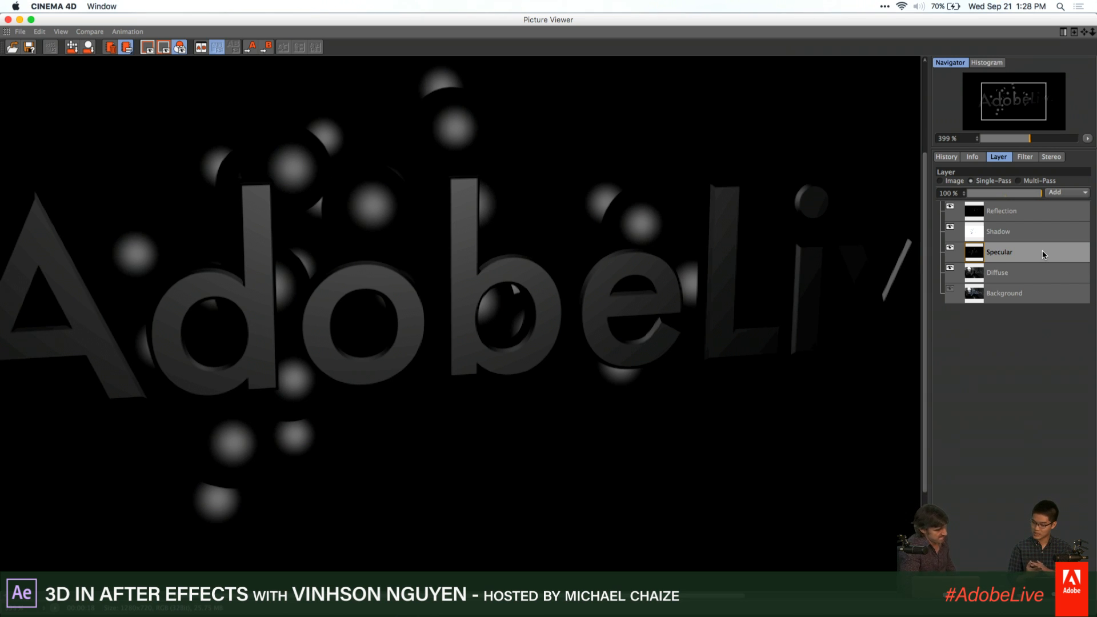
pyautogui.click(1034, 211)
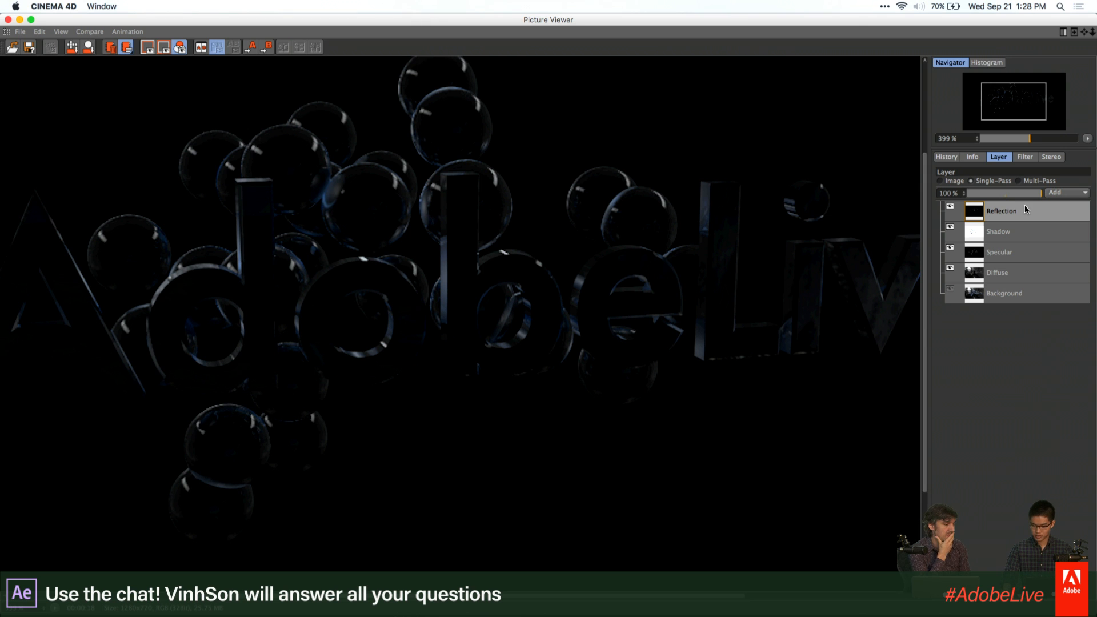
pyautogui.click(1025, 278)
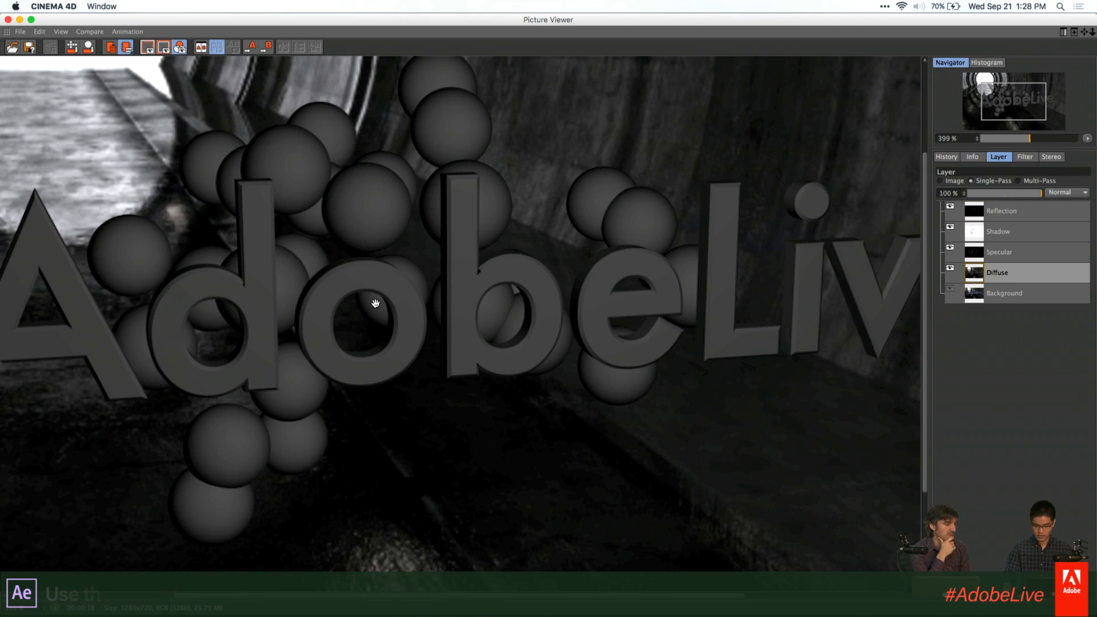
pyautogui.scroll(-2, 375, 303)
pyautogui.scroll(-5, 375, 303)
pyautogui.scroll(6, 369, 317)
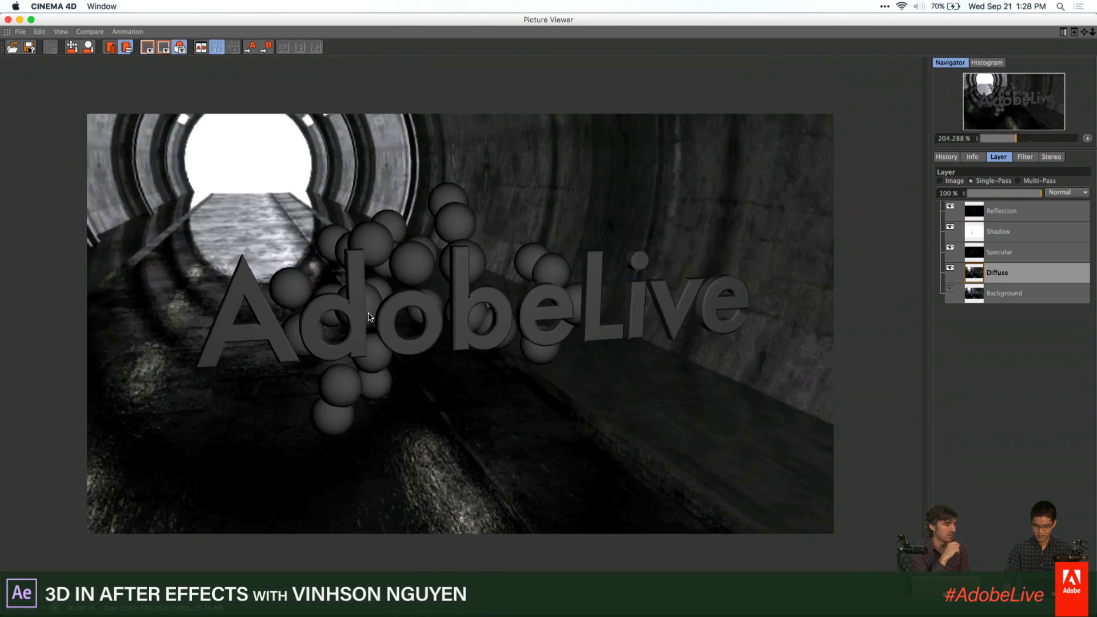
pyautogui.scroll(2, 369, 317)
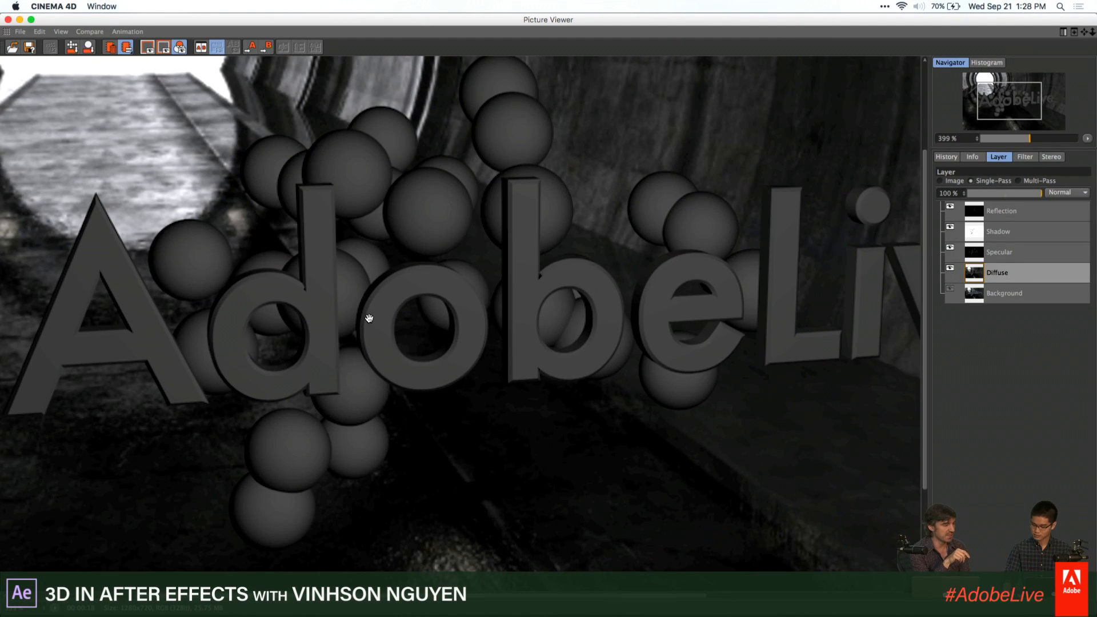
pyautogui.scroll(1, 369, 319)
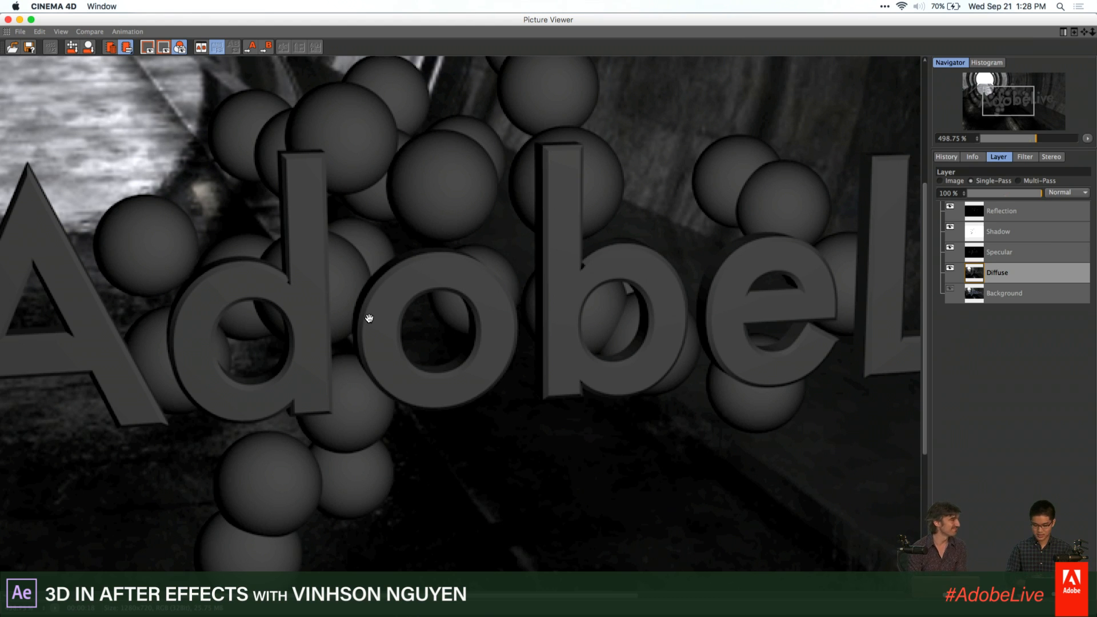
pyautogui.scroll(-2, 326, 290)
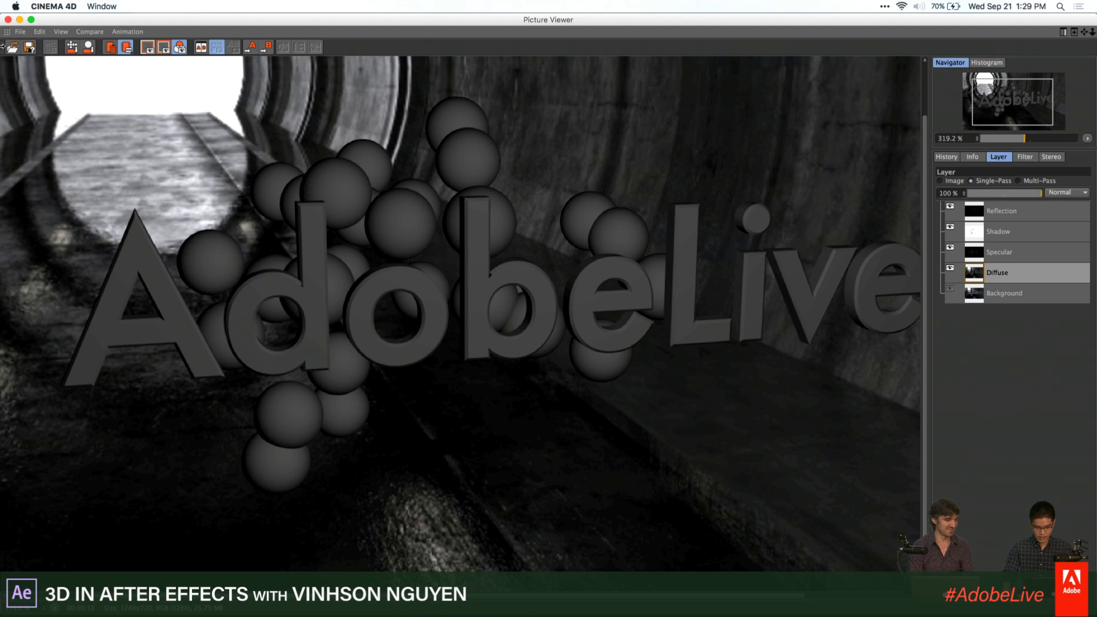
pyautogui.click(8, 19)
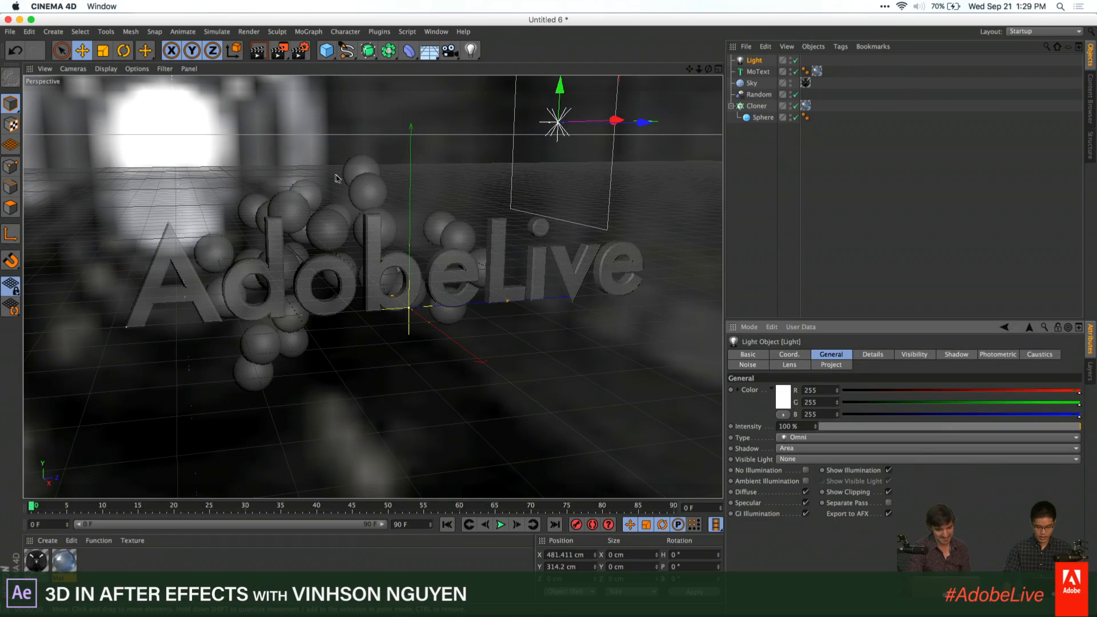
# Add a camera from a reframed view of the lettering and view its frustum from outside
pyautogui.keyDown('alt'); pyautogui.moveTo(320, 274); pyautogui.dragTo(359, 281, button='middle'); pyautogui.keyUp('alt')
pyautogui.click(810, 171)
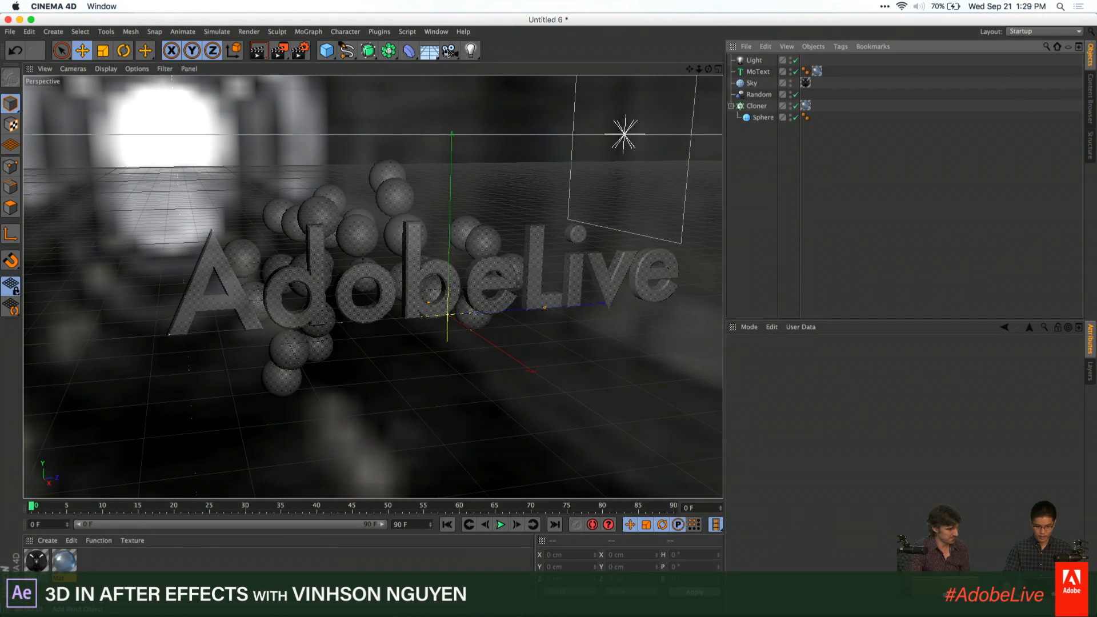
pyautogui.moveTo(442, 54); pyautogui.dragTo(479, 73)
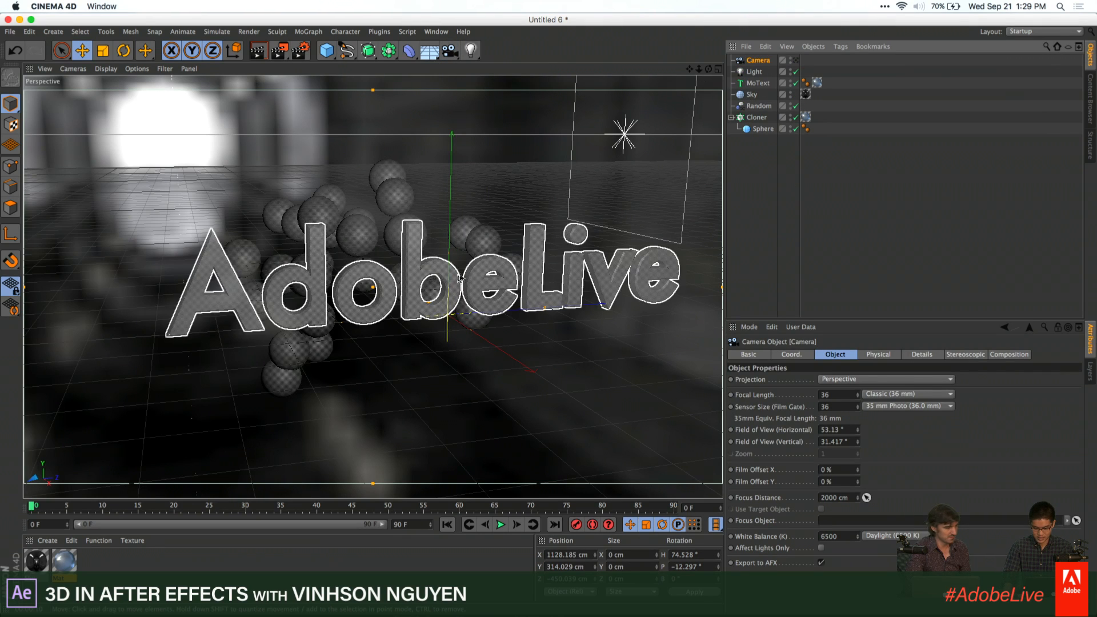
pyautogui.click(796, 60)
pyautogui.moveTo(464, 267)
pyautogui.keyDown('alt'); pyautogui.mouseDown()
pyautogui.moveTo(416, 281)
pyautogui.moveTo(449, 283)
pyautogui.mouseUp(); pyautogui.keyUp('alt')
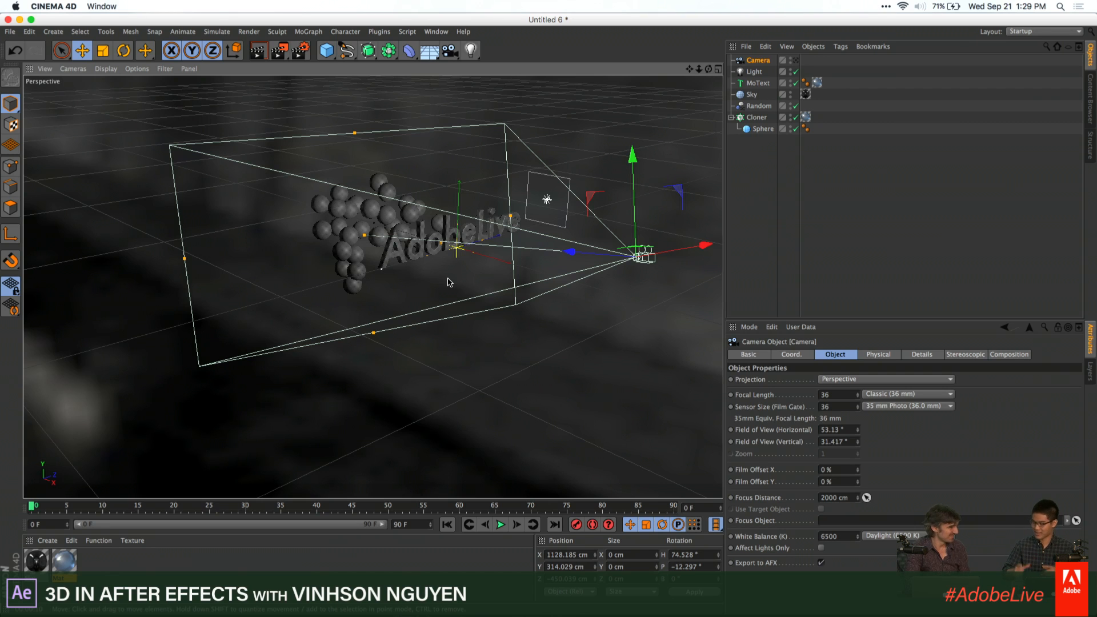
pyautogui.keyDown('alt'); pyautogui.moveTo(506, 251); pyautogui.dragTo(490, 250); pyautogui.keyUp('alt')
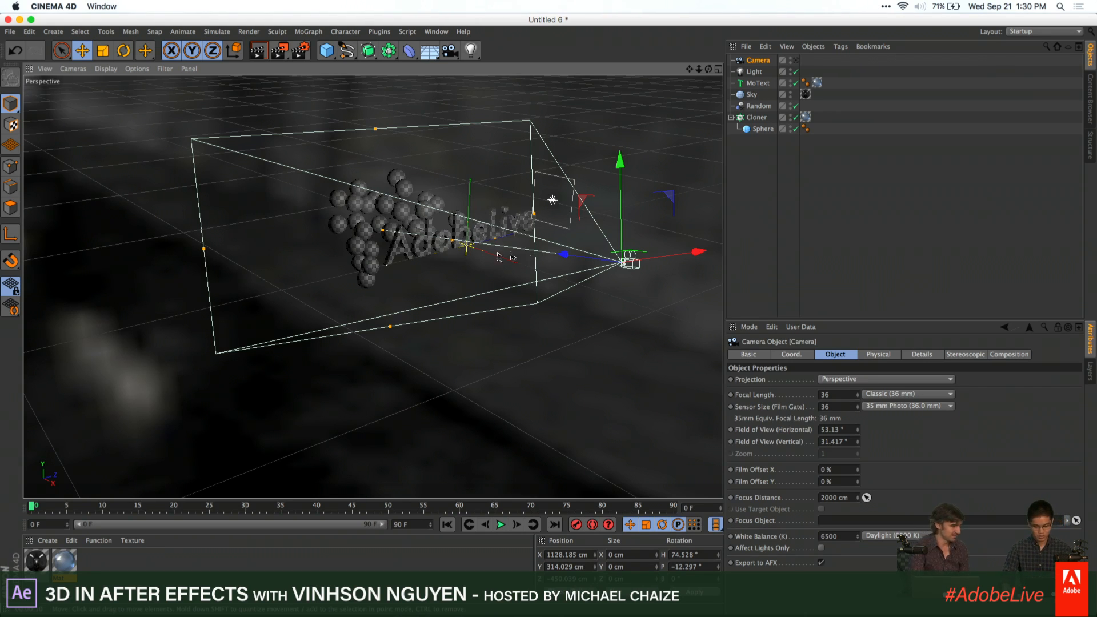
pyautogui.keyDown('alt'); pyautogui.moveTo(443, 285); pyautogui.dragTo(483, 284); pyautogui.keyUp('alt')
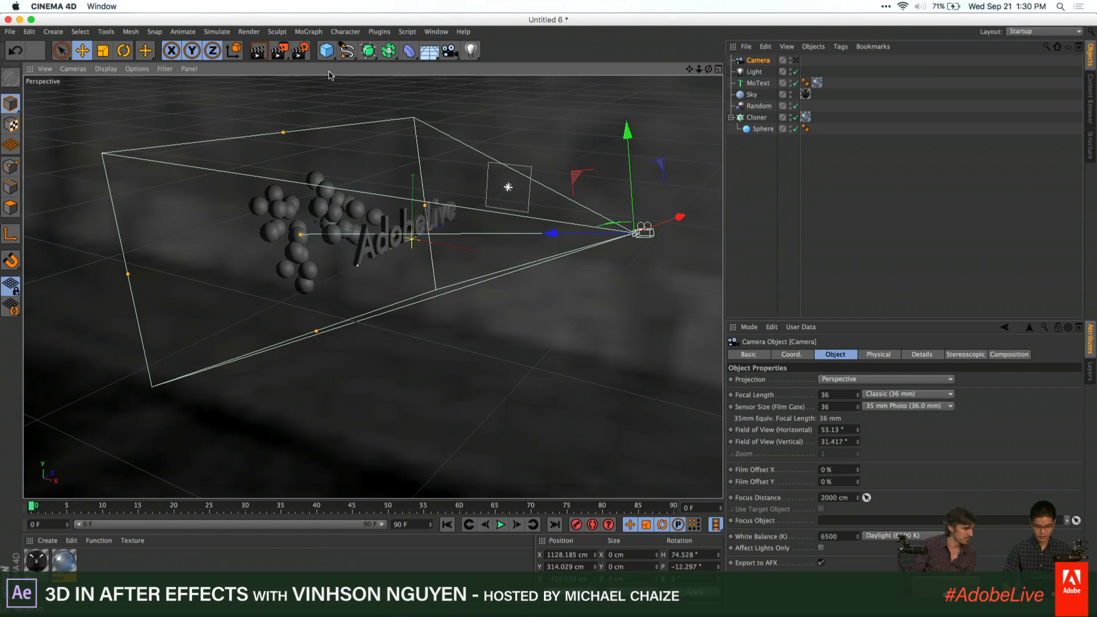
# Add a Depth pass to the Multi-Pass output and close the render settings
pyautogui.click(302, 53)
pyautogui.click(680, 283)
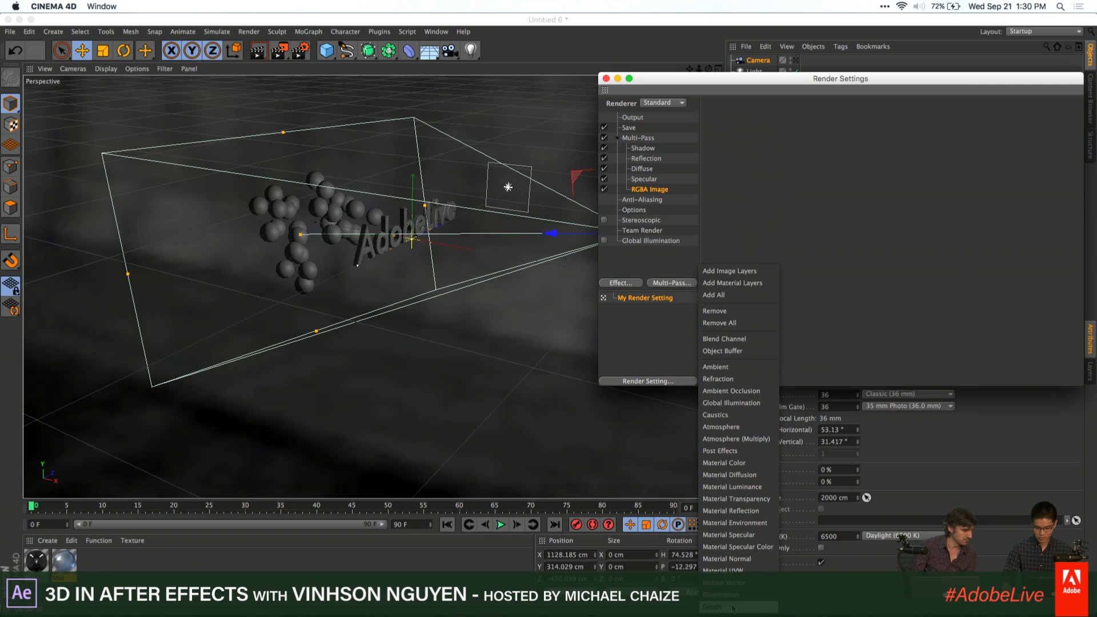
pyautogui.click(733, 607)
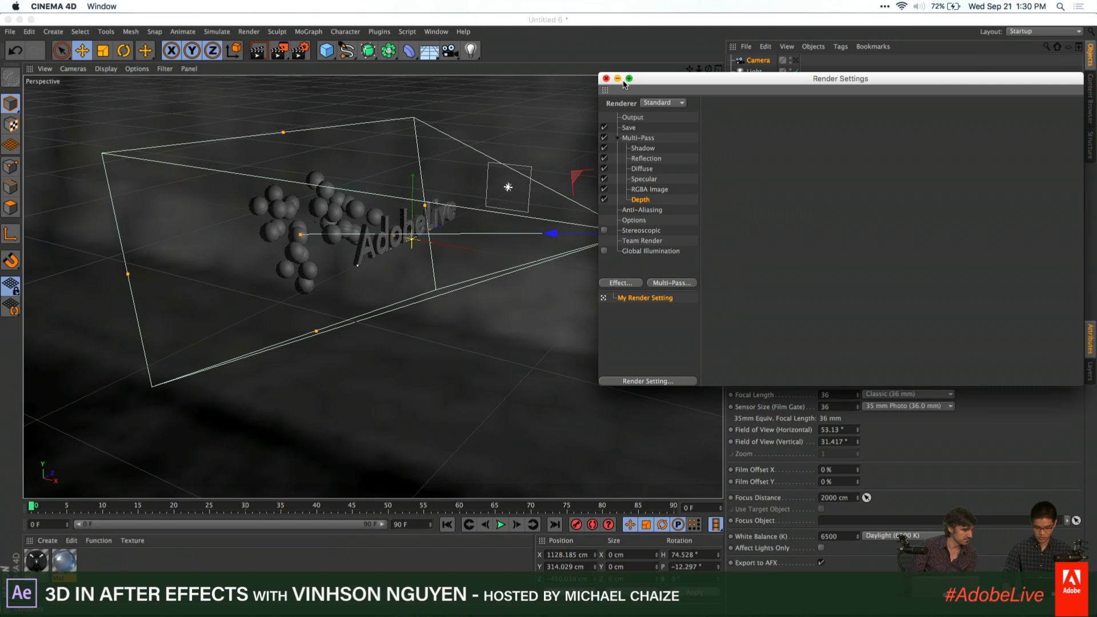
pyautogui.click(606, 79)
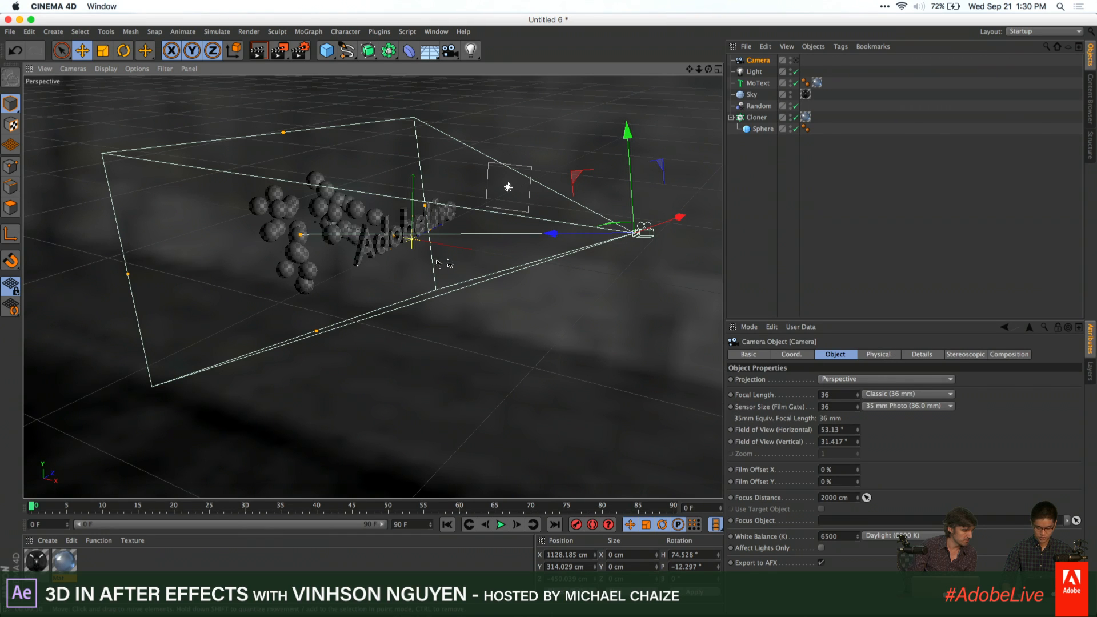
# Move the camera's focus plane onto the lettering, at a focus distance of about 1222 cm, and show its Physical properties
pyautogui.keyDown('alt'); pyautogui.moveTo(358, 323); pyautogui.dragTo(441, 338); pyautogui.keyUp('alt')
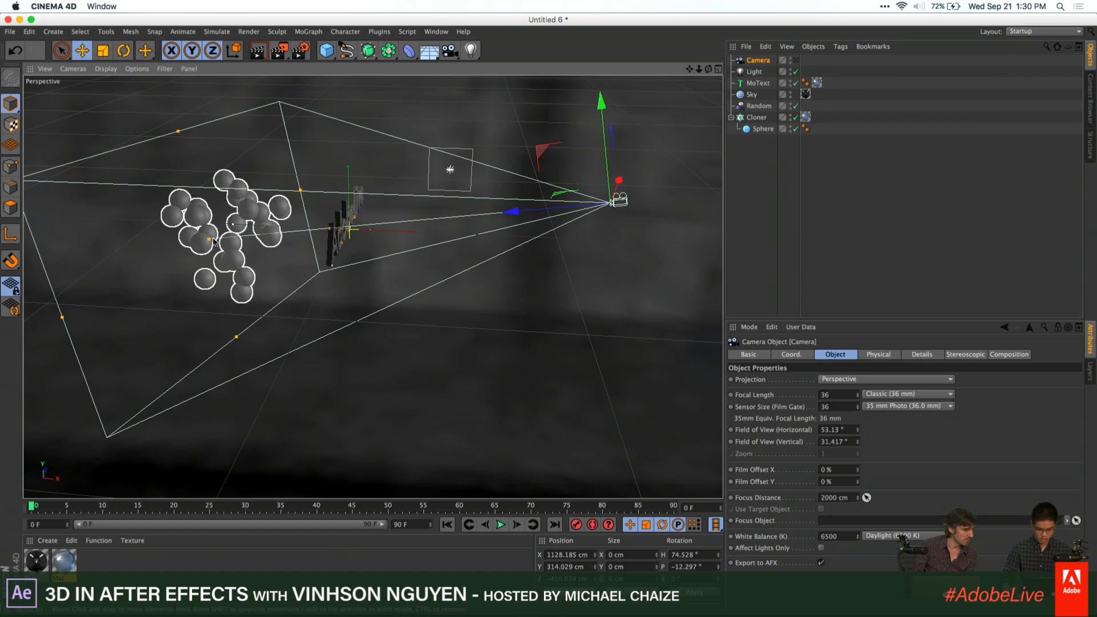
pyautogui.moveTo(209, 242); pyautogui.dragTo(341, 228)
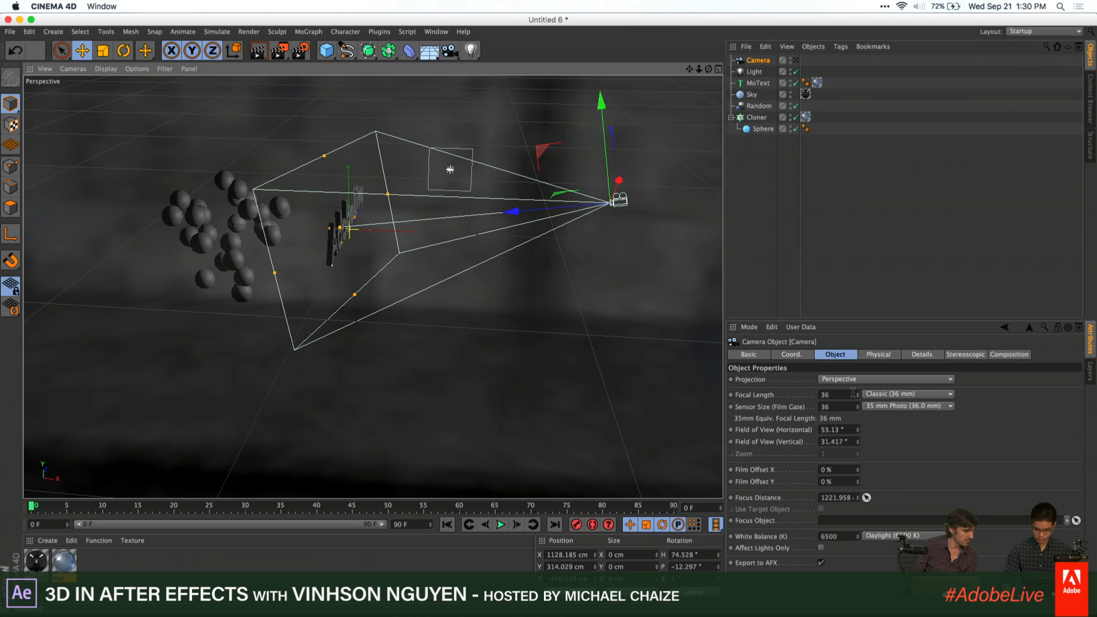
pyautogui.click(869, 354)
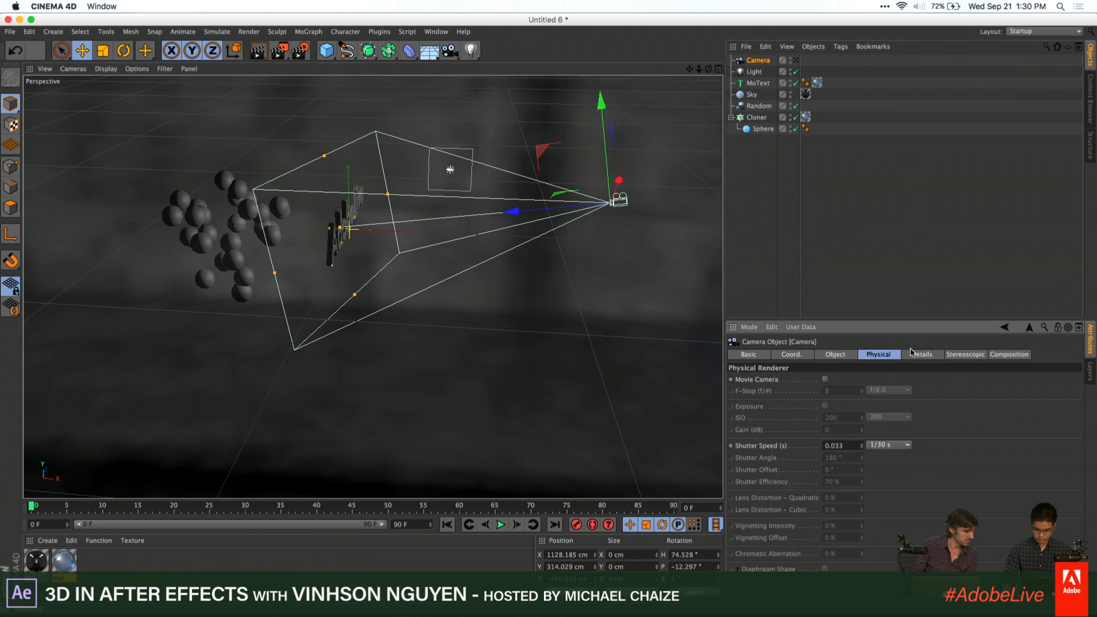
# Enable the camera's DOF Map Front Blur and move the focus plane behind the spheres, at a focus distance of about 2316 cm
pyautogui.click(921, 354)
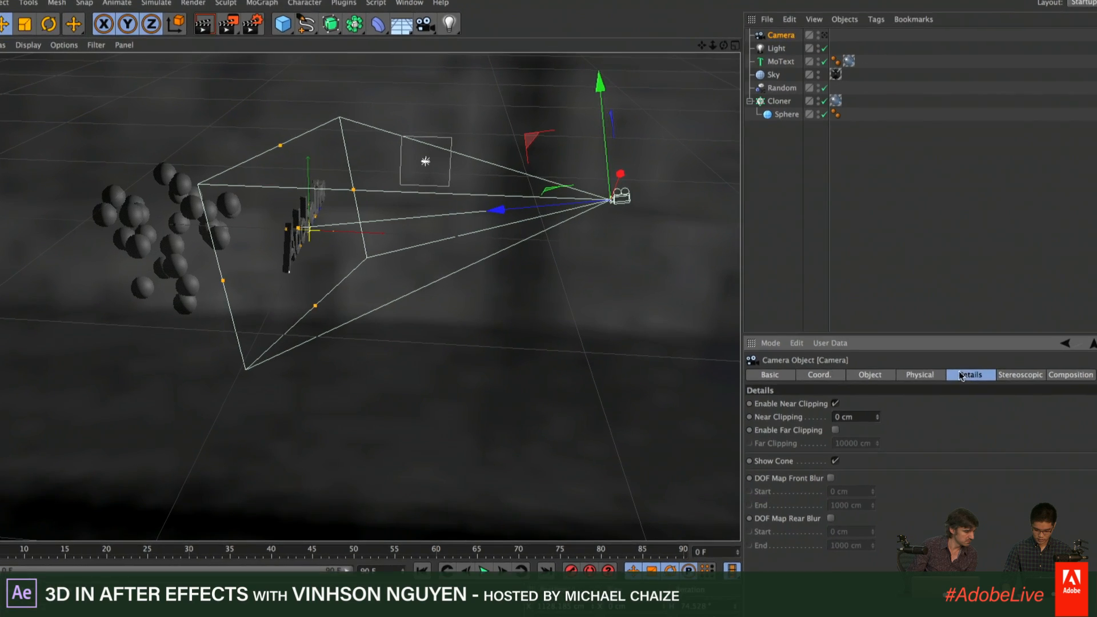
pyautogui.click(831, 478)
pyautogui.moveTo(301, 234); pyautogui.dragTo(104, 248)
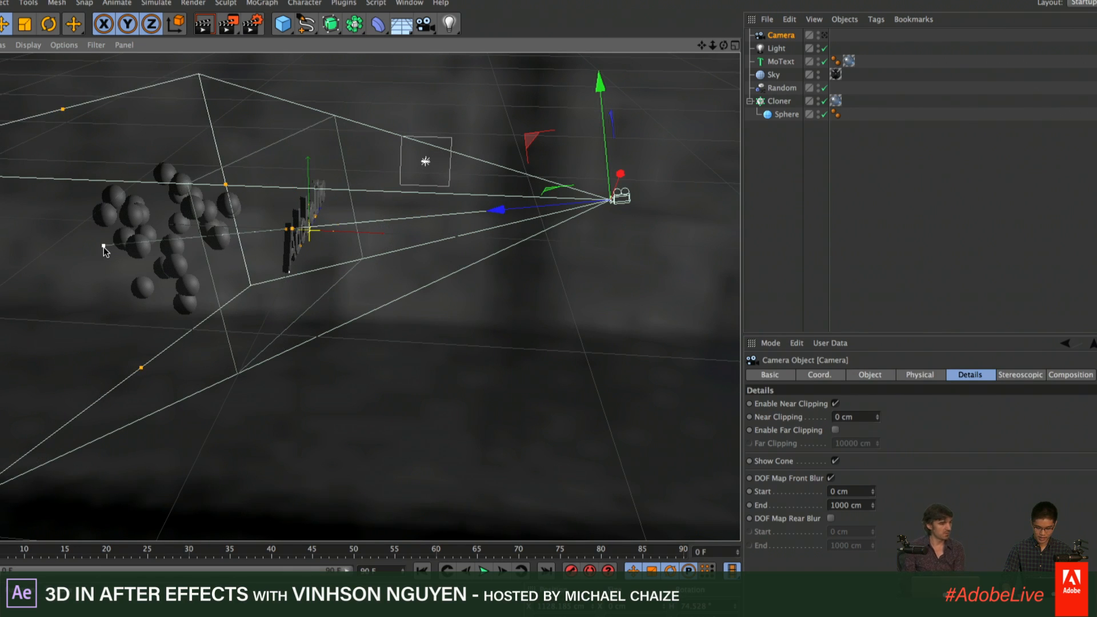
pyautogui.click(871, 375)
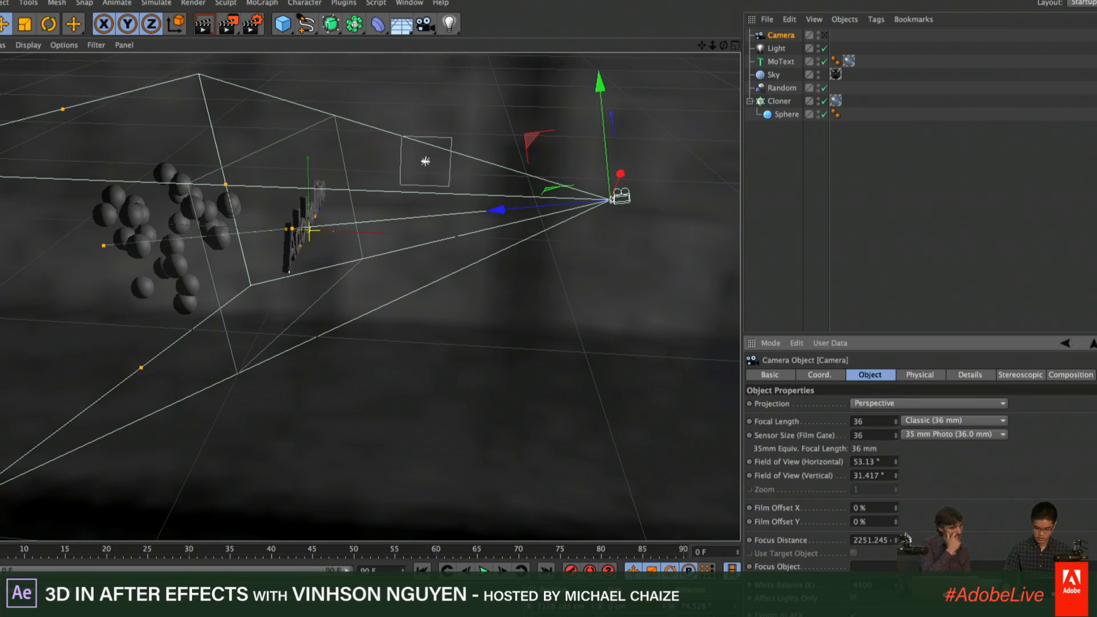
pyautogui.moveTo(905, 535); pyautogui.dragTo(878, 533)
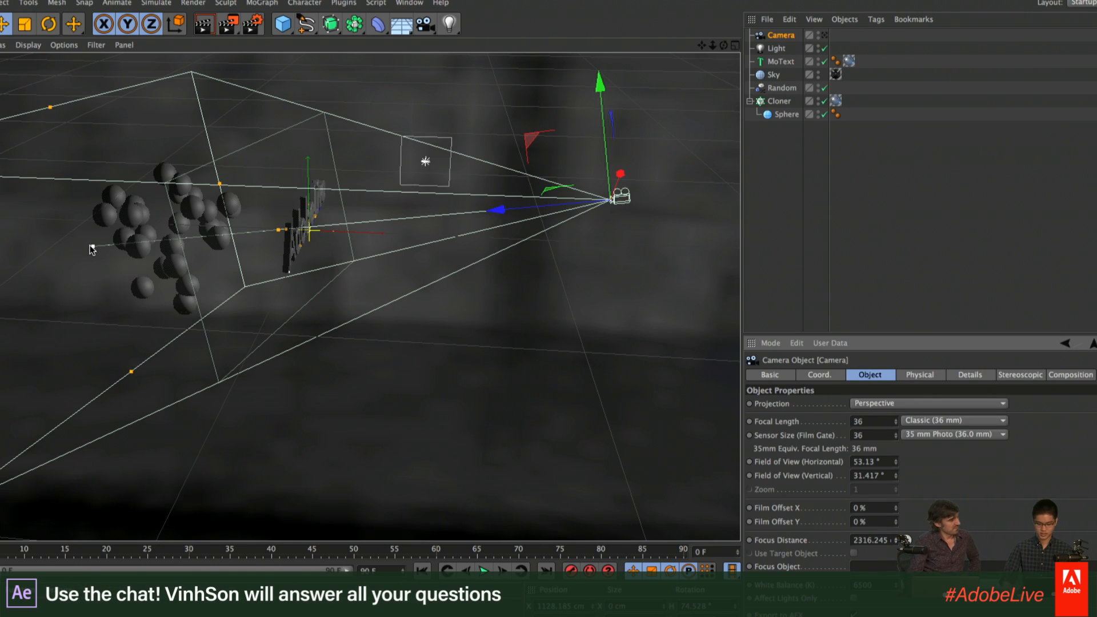
# Move the end of the camera's front blur range to the lettering, at about 1176 cm
pyautogui.moveTo(279, 230)
pyautogui.mouseDown()
pyautogui.moveTo(313, 228)
pyautogui.moveTo(283, 230)
pyautogui.moveTo(293, 229)
pyautogui.mouseUp()
pyautogui.click(973, 374)
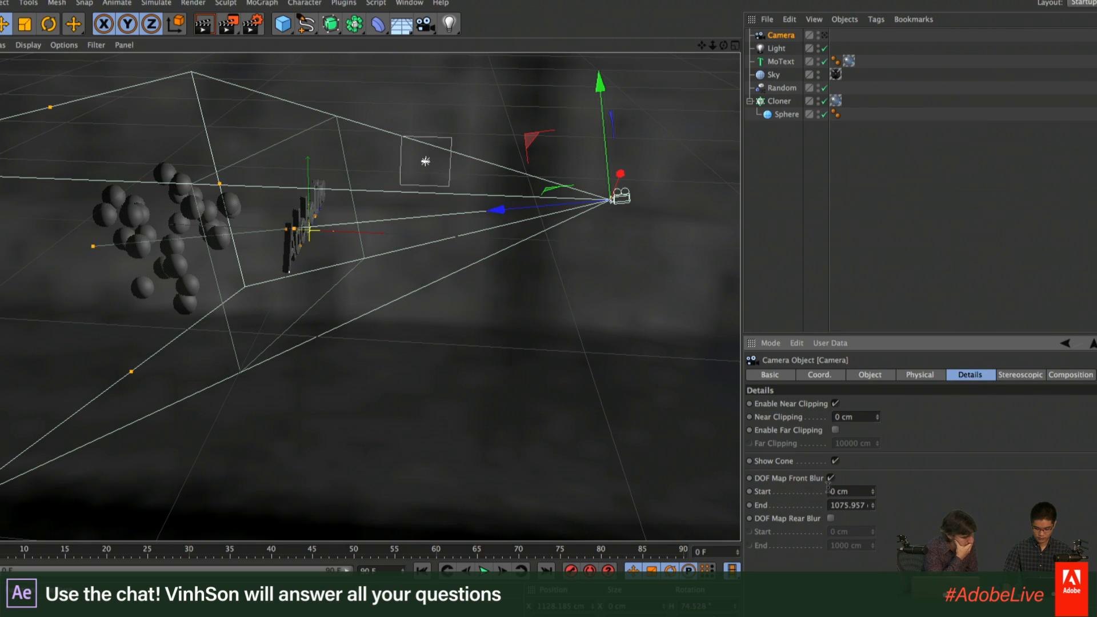
pyautogui.moveTo(295, 229)
pyautogui.mouseDown()
pyautogui.moveTo(343, 226)
pyautogui.moveTo(306, 230)
pyautogui.moveTo(316, 228)
pyautogui.mouseUp()
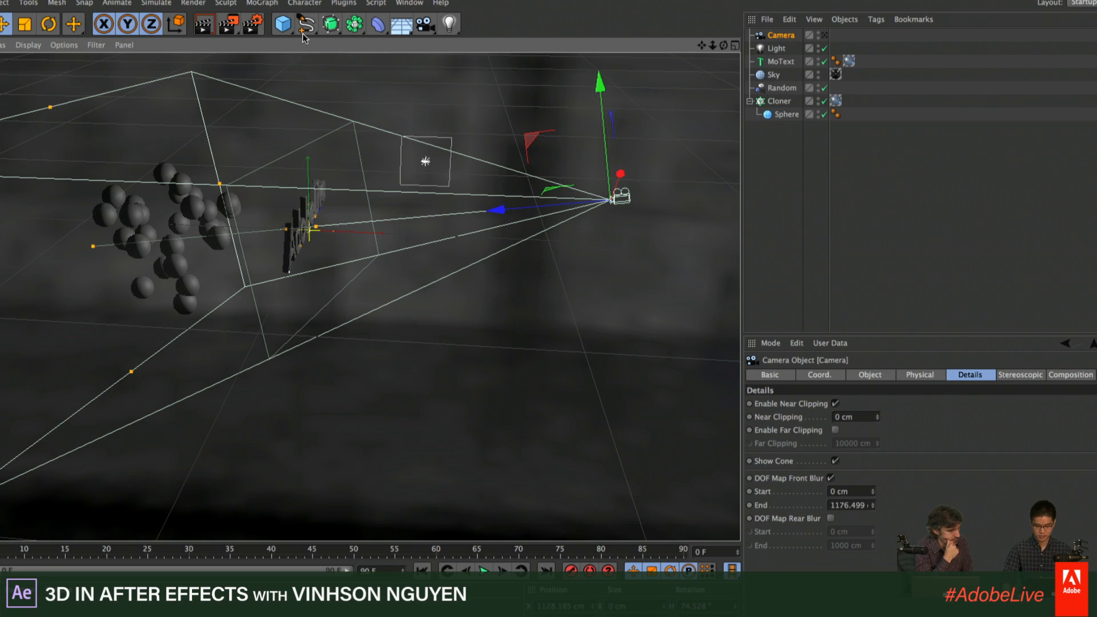
# Render the scene to the Picture Viewer, inspect the Depth pass on its own, and close the viewer
pyautogui.moveTo(234, 35); pyautogui.dragTo(320, 93)
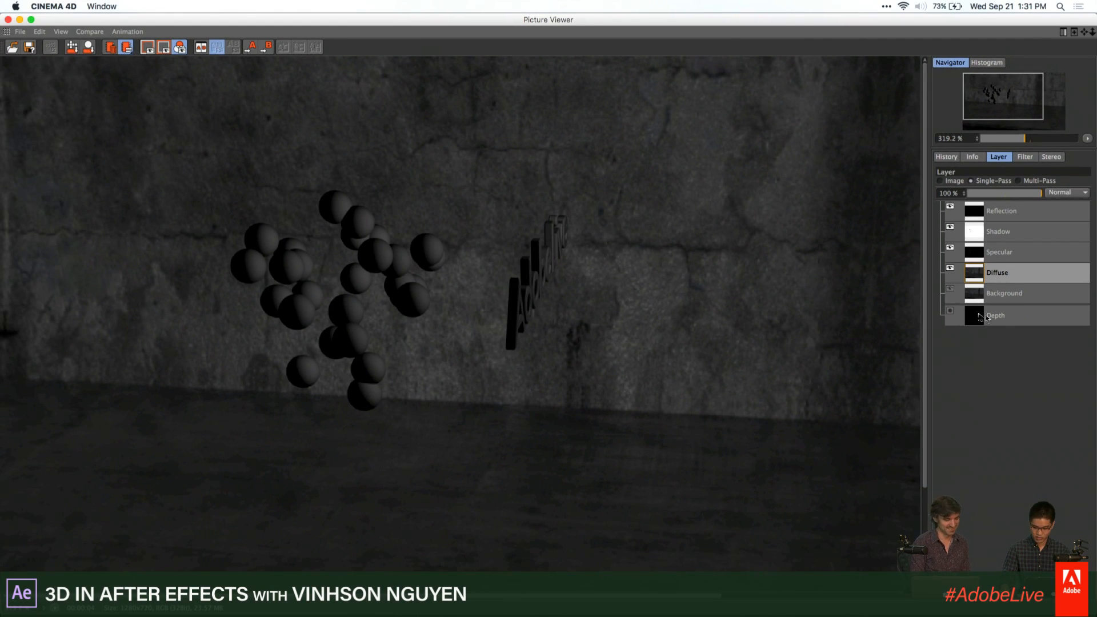
pyautogui.click(1004, 318)
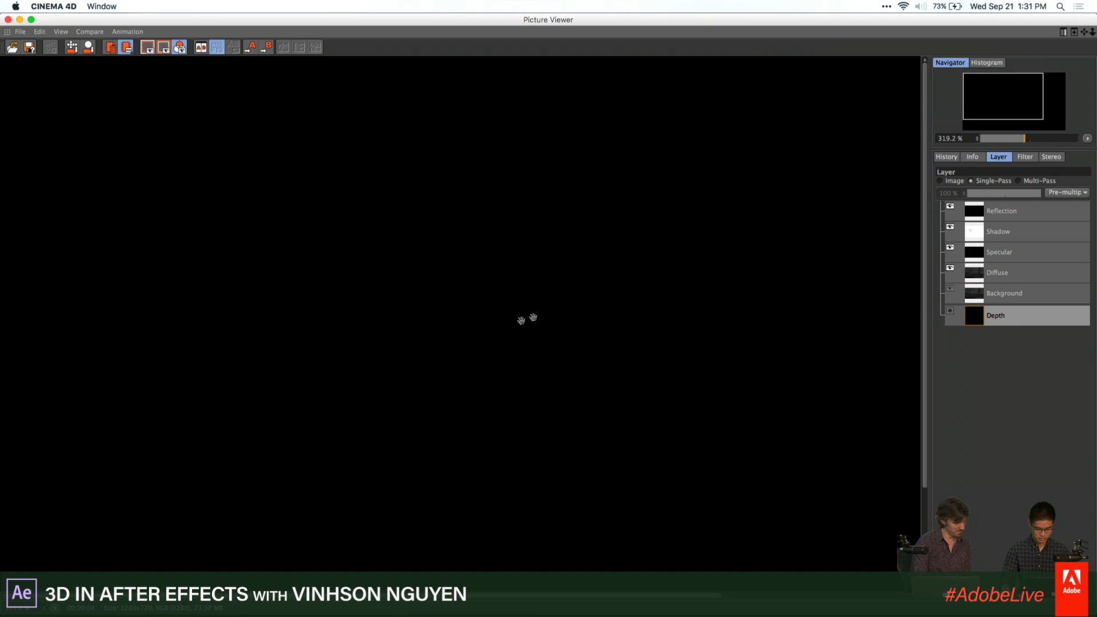
pyautogui.scroll(-10, 561, 327)
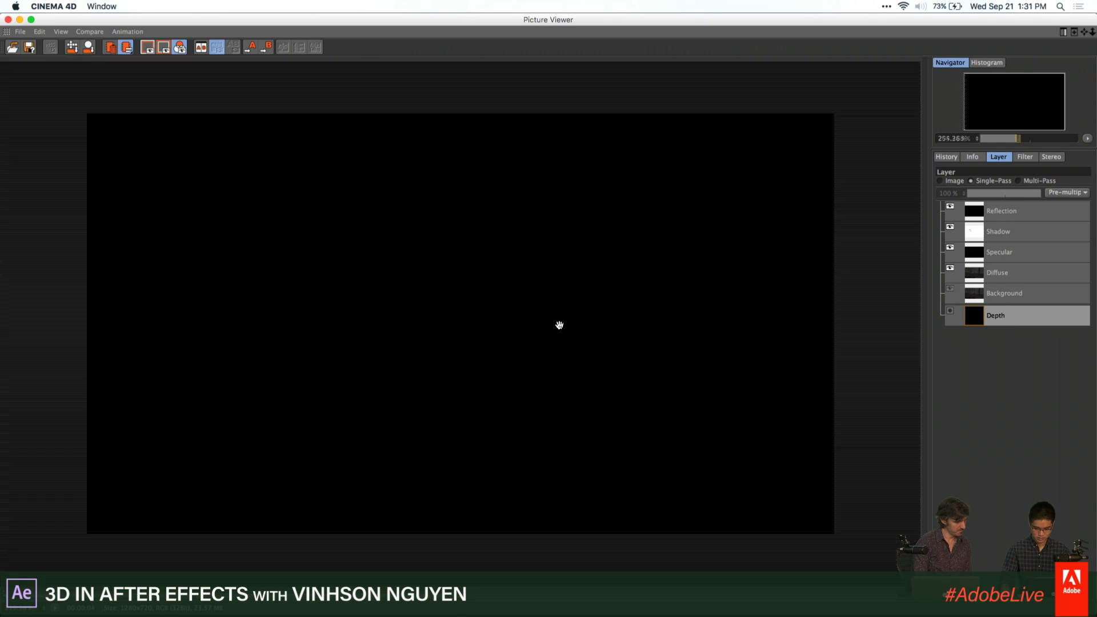
pyautogui.scroll(-6, 560, 326)
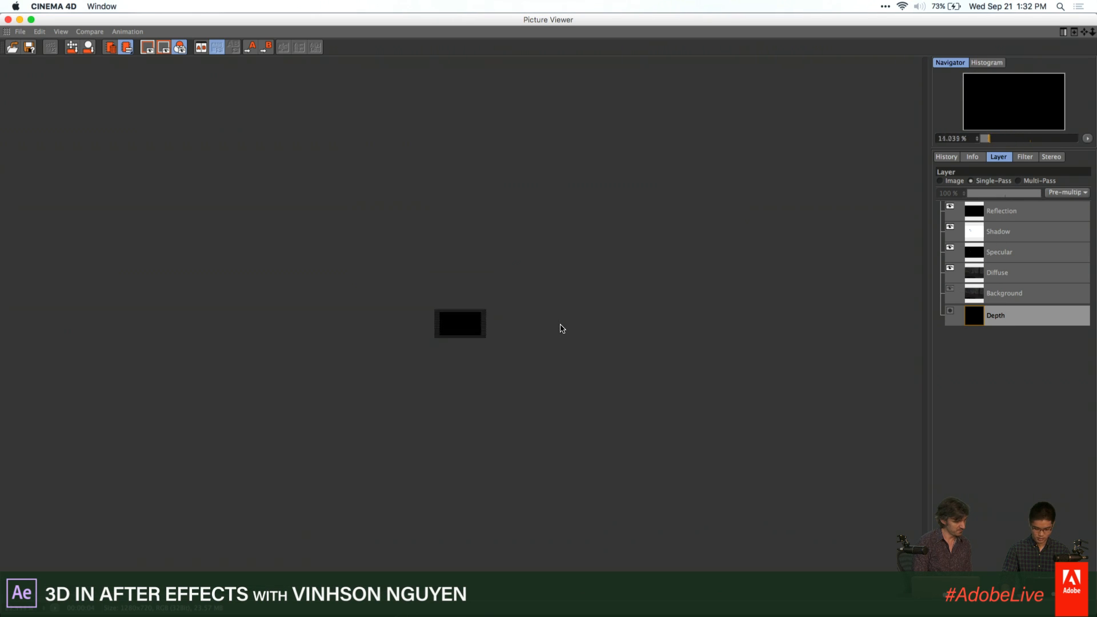
pyautogui.click(8, 19)
# Replace the camera's DOF Map Front Blur with Rear Blur and move the focus plane just in front of the lettering, at about 1111 cm
pyautogui.keyDown('alt'); pyautogui.moveTo(368, 231); pyautogui.dragTo(242, 255); pyautogui.keyUp('alt')
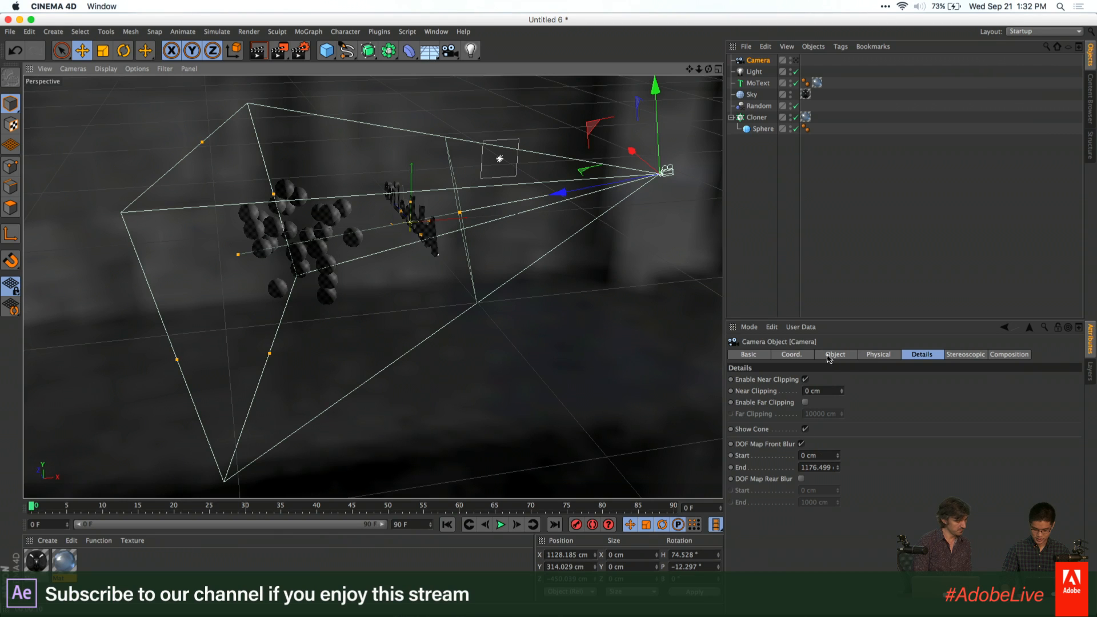
pyautogui.click(803, 444)
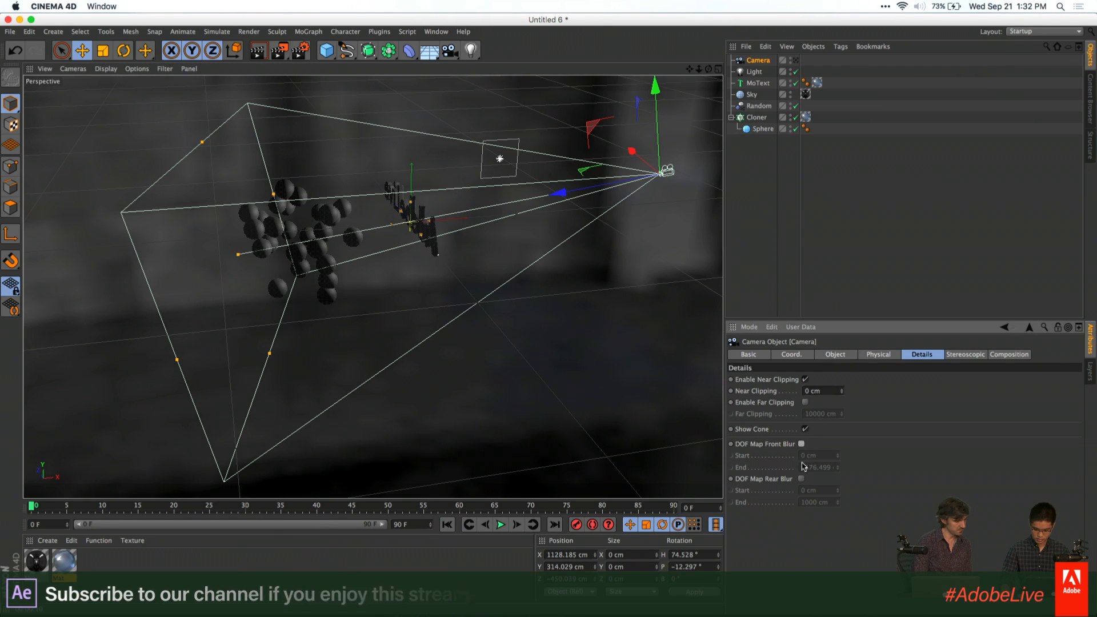
pyautogui.click(801, 479)
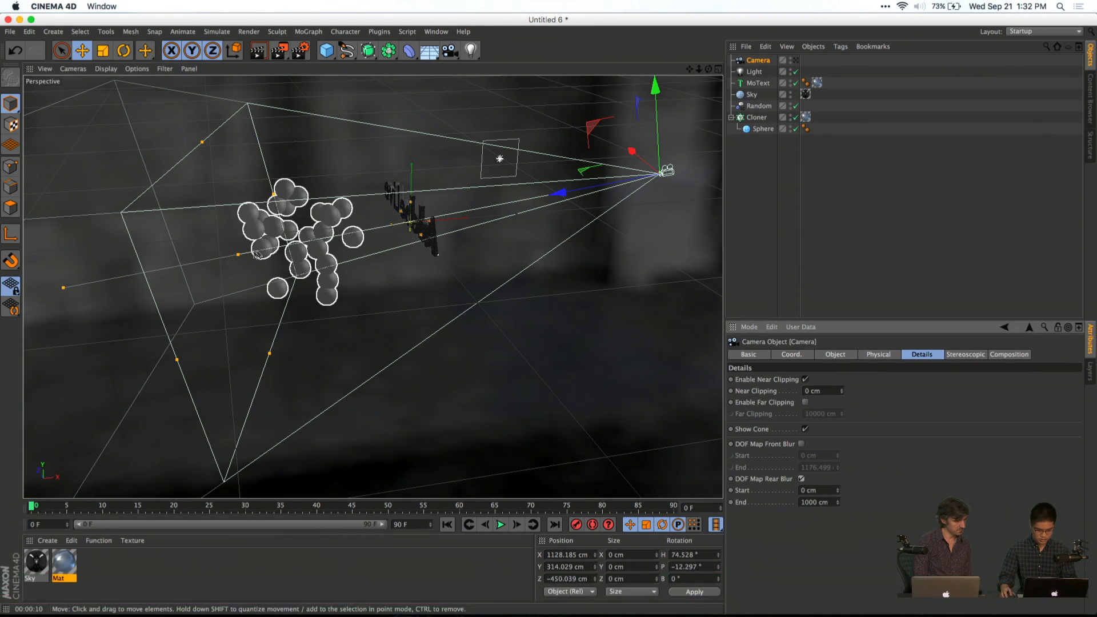
pyautogui.moveTo(238, 254); pyautogui.dragTo(435, 228)
pyautogui.moveTo(529, 277)
pyautogui.keyDown('alt'); pyautogui.mouseDown()
pyautogui.moveTo(382, 319)
pyautogui.moveTo(514, 282)
pyautogui.mouseUp(); pyautogui.keyUp('alt')
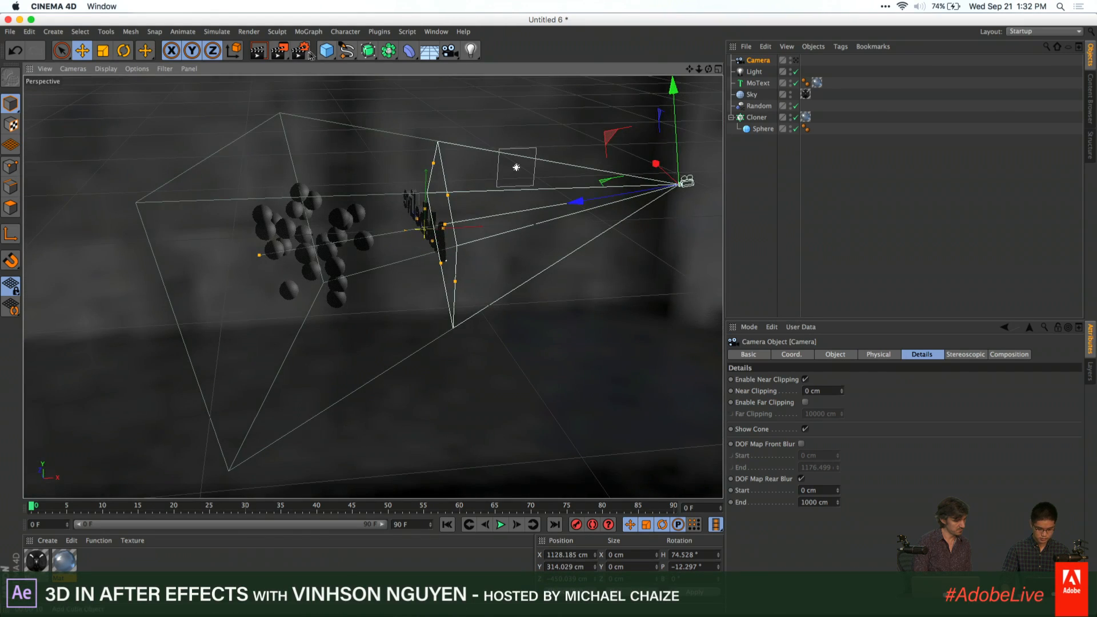
# Render the scene again with the rear blur active, check its Depth pass, and close the Picture Viewer
pyautogui.moveTo(283, 53); pyautogui.dragTo(419, 171)
pyautogui.click(374, 109)
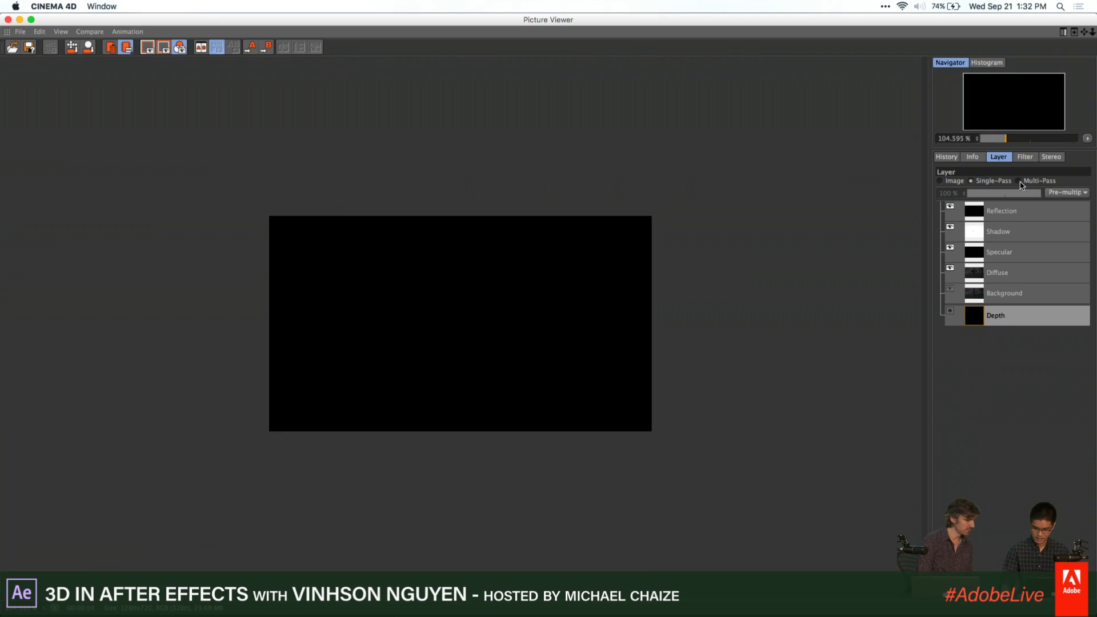
pyautogui.click(1019, 181)
pyautogui.click(1004, 180)
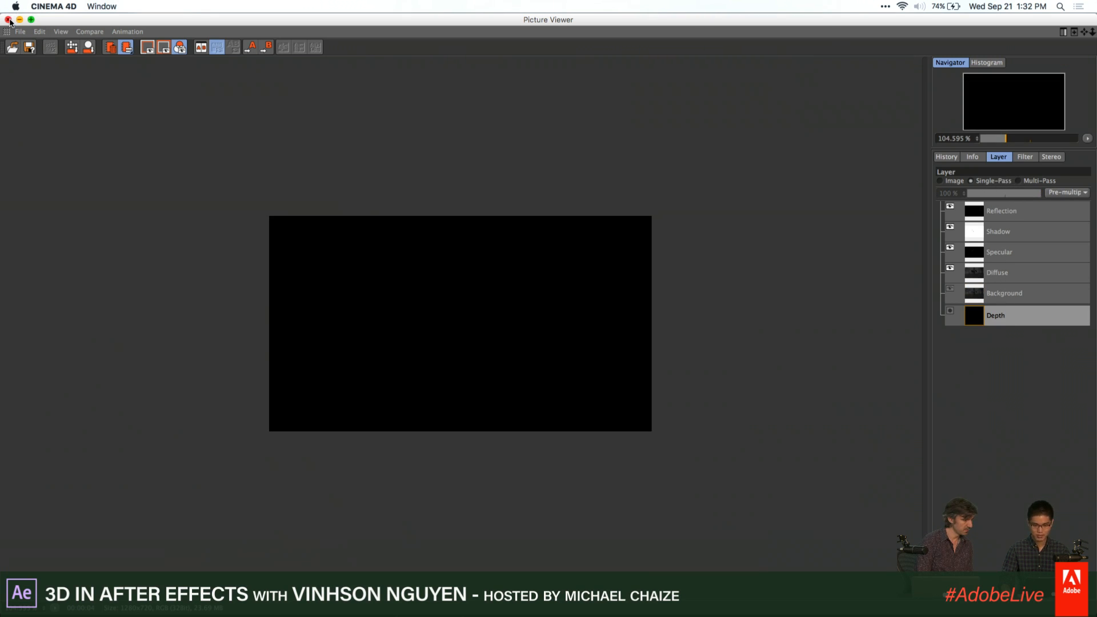
pyautogui.click(8, 20)
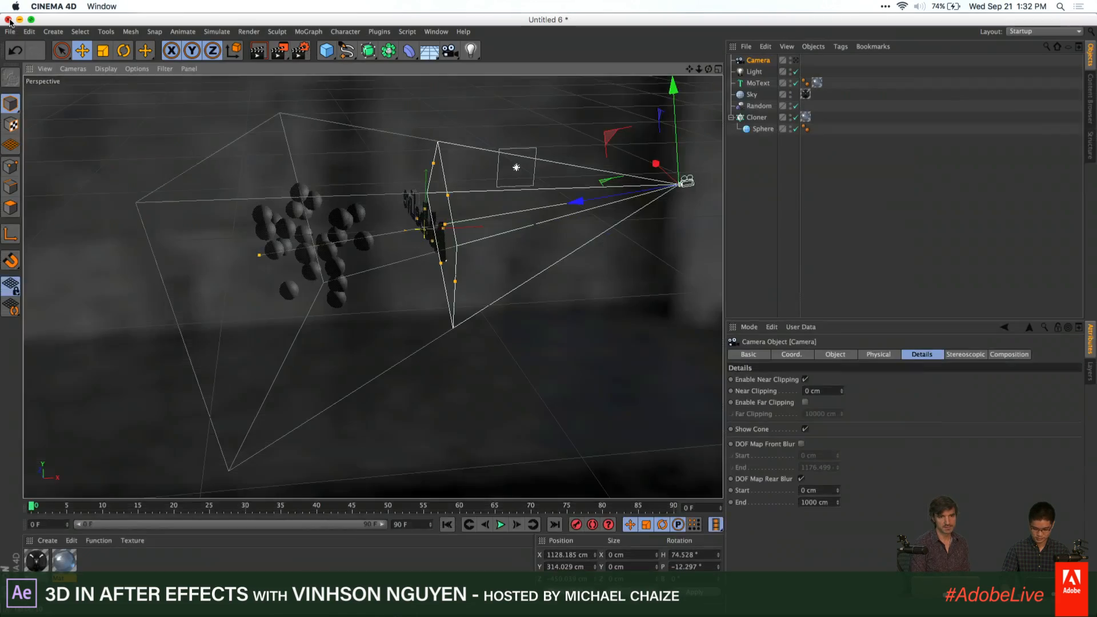
# Set the camera's focus distance to about 1059 cm and render the scene through the camera in the Picture Viewer
pyautogui.keyDown('alt'); pyautogui.moveTo(522, 389); pyautogui.dragTo(694, 314); pyautogui.keyUp('alt')
pyautogui.keyDown('alt'); pyautogui.moveTo(460, 357); pyautogui.dragTo(526, 268); pyautogui.keyUp('alt')
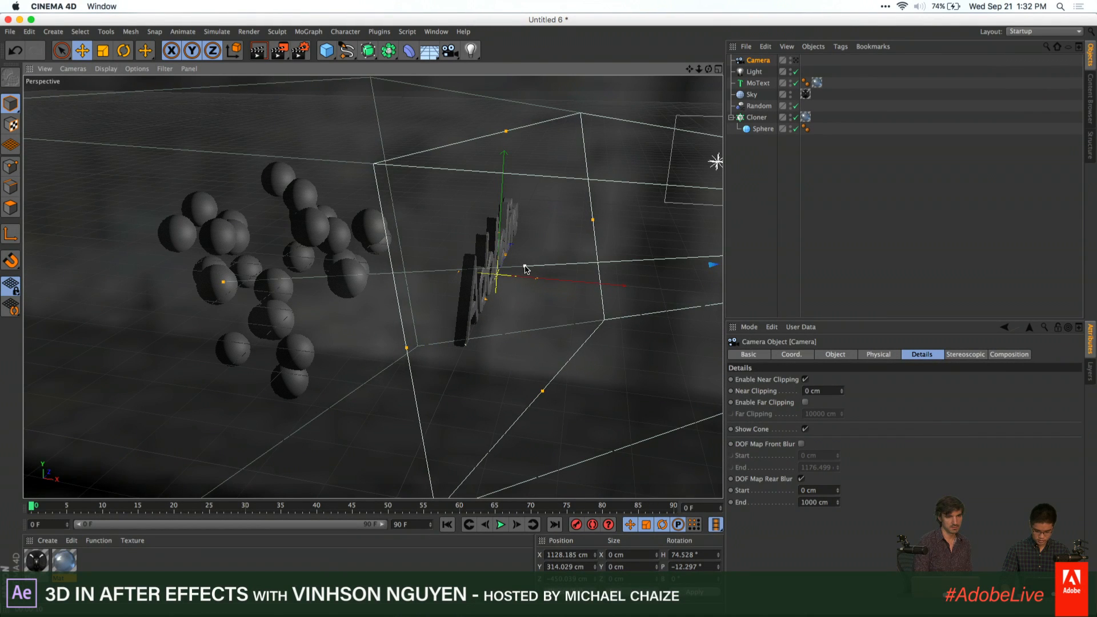
pyautogui.click(838, 355)
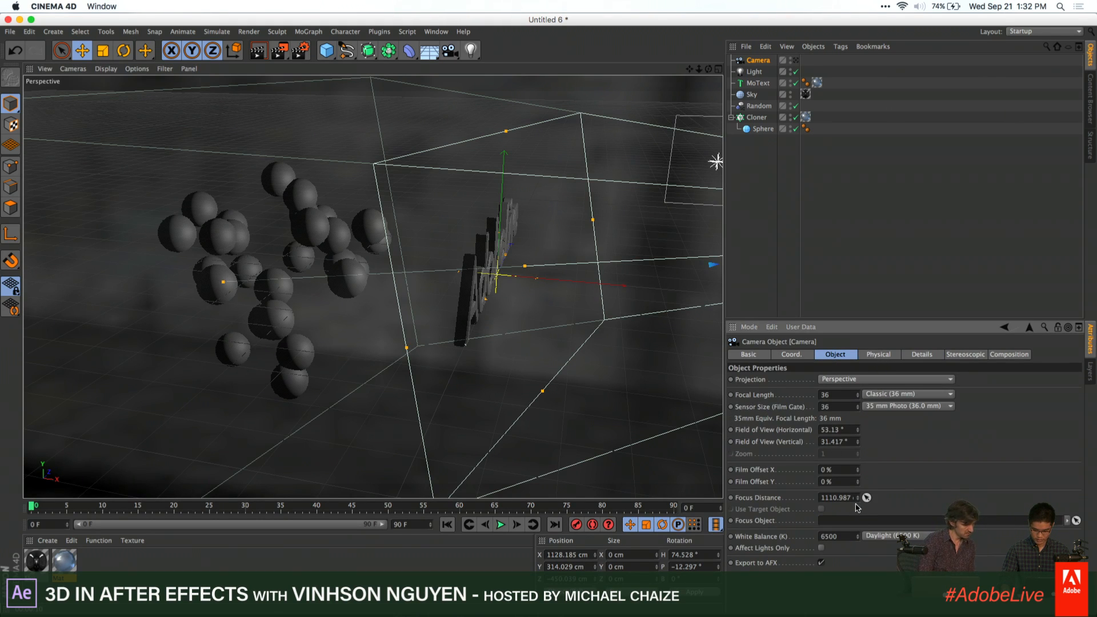
pyautogui.moveTo(858, 502); pyautogui.dragTo(858, 512)
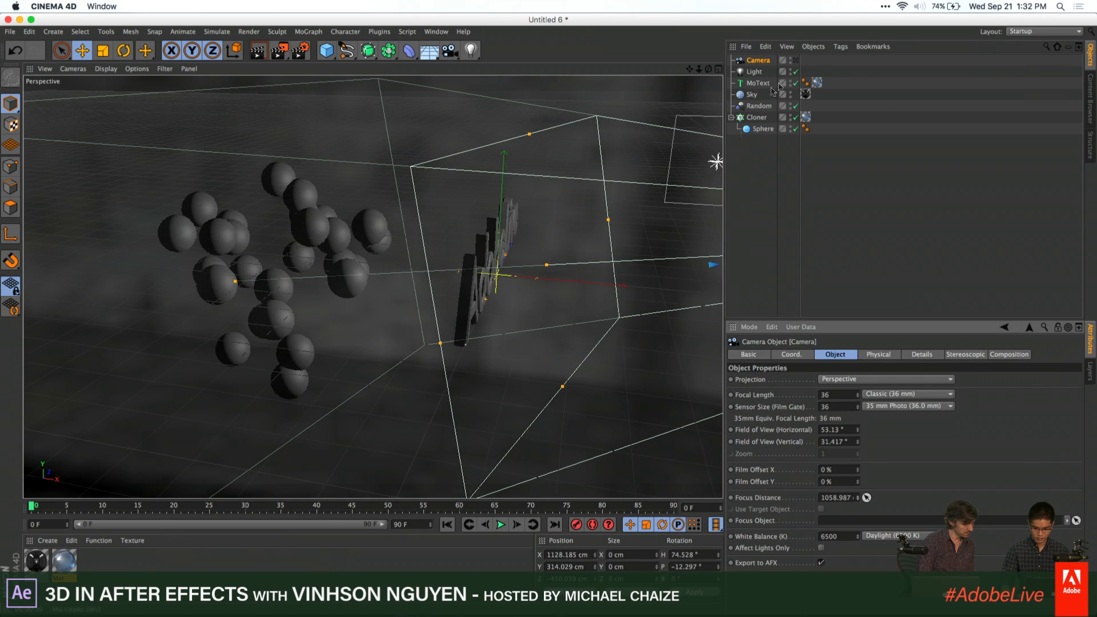
pyautogui.click(796, 60)
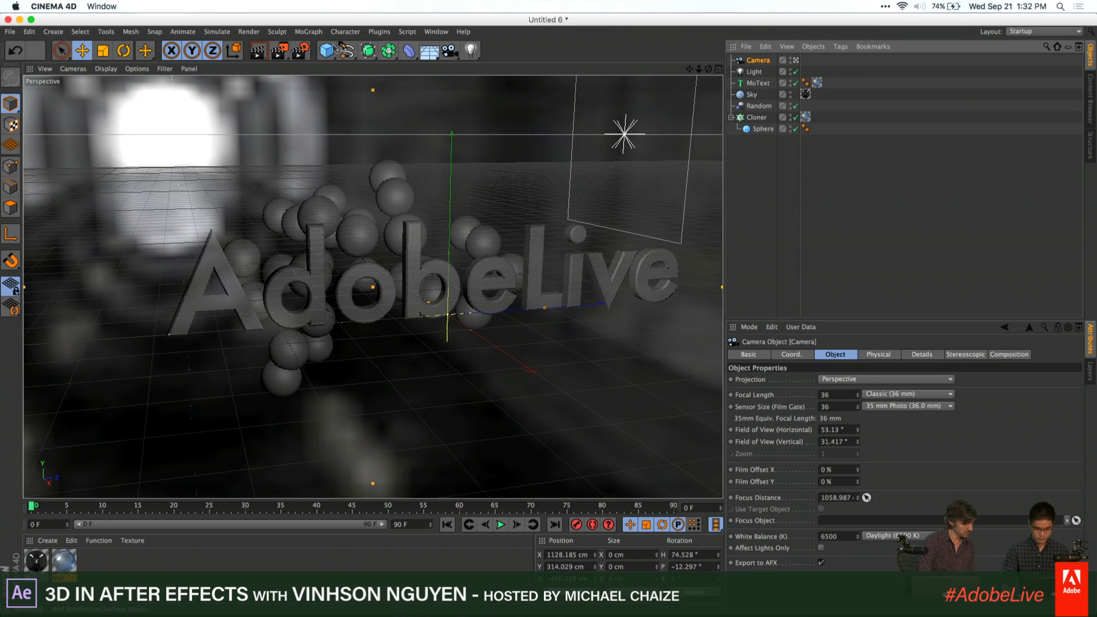
pyautogui.moveTo(281, 57); pyautogui.dragTo(354, 111)
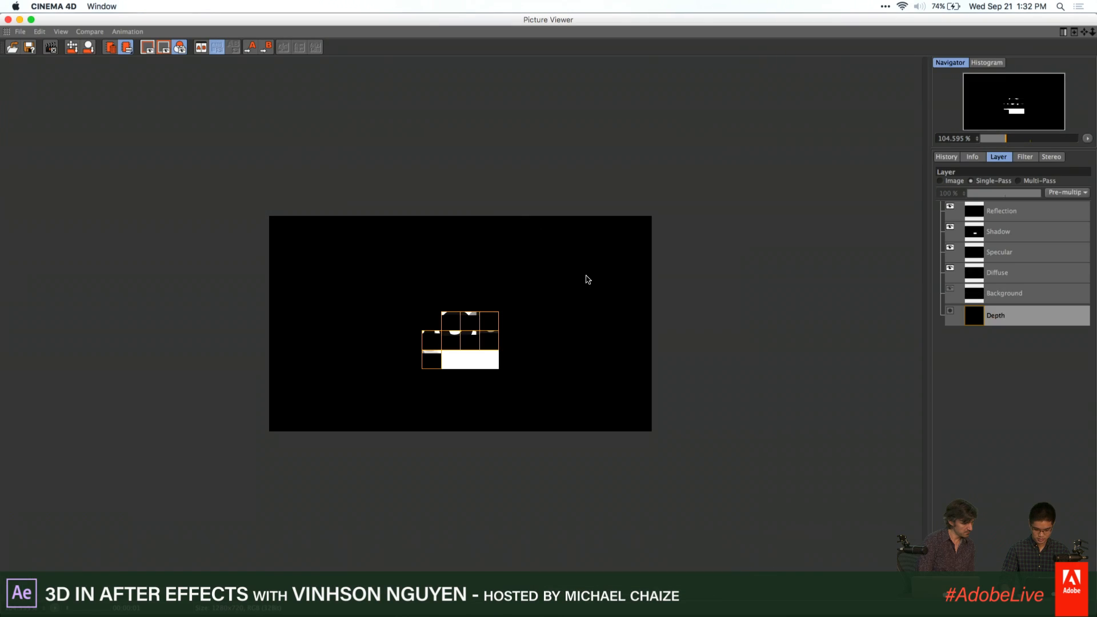
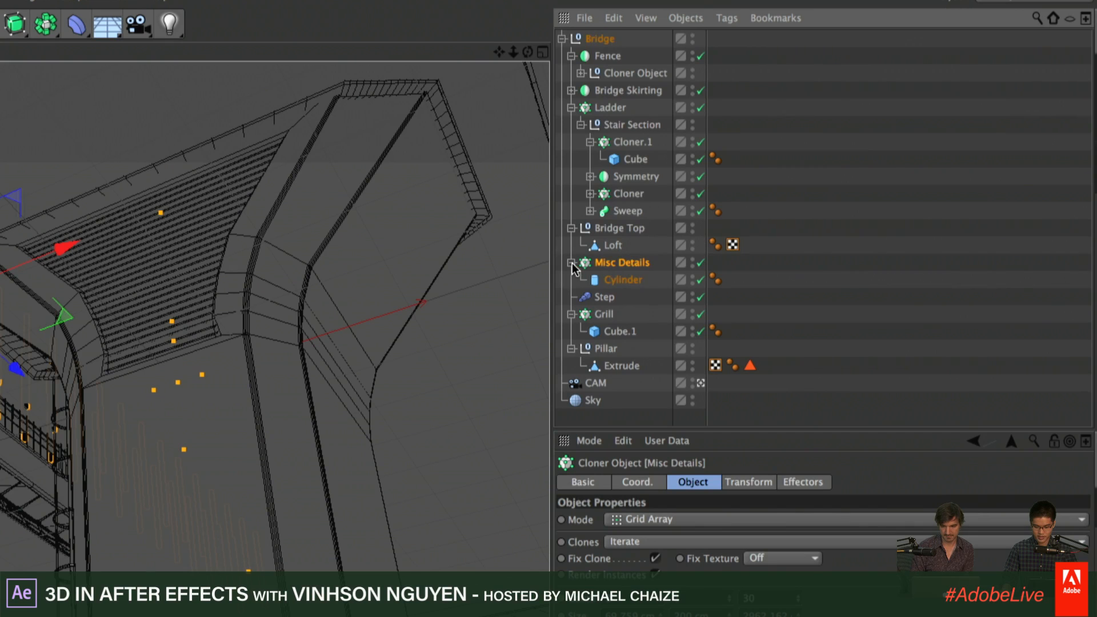
# Examine the Misc Details cloner, its Cylinder, and the pillar's Extrude object in the bridge scene's hierarchy
pyautogui.click(571, 263)
pyautogui.click(571, 262)
pyautogui.click(603, 297)
pyautogui.click(622, 279)
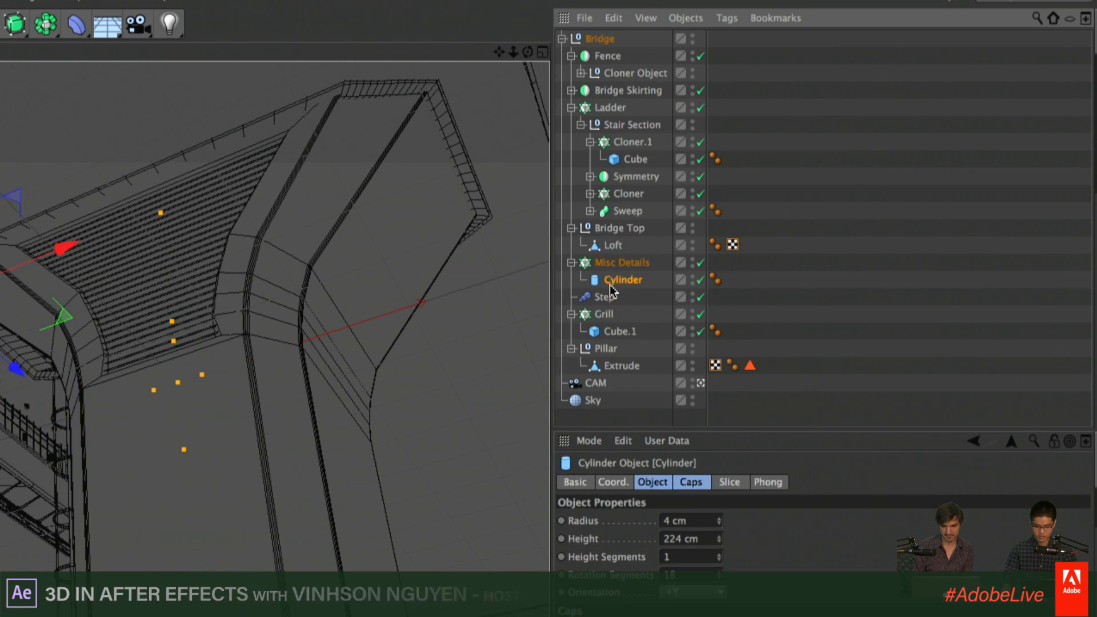
pyautogui.click(598, 319)
pyautogui.click(621, 366)
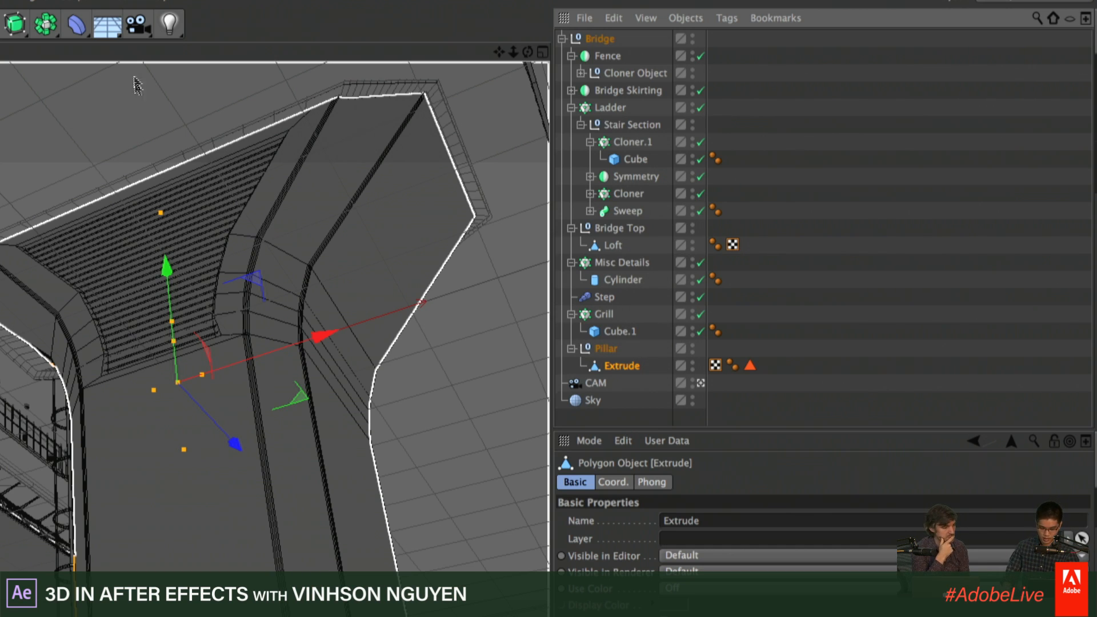
# Switch to the Narrow Walls Scene.c4d document and clear the selection of the light
pyautogui.click(118, 4)
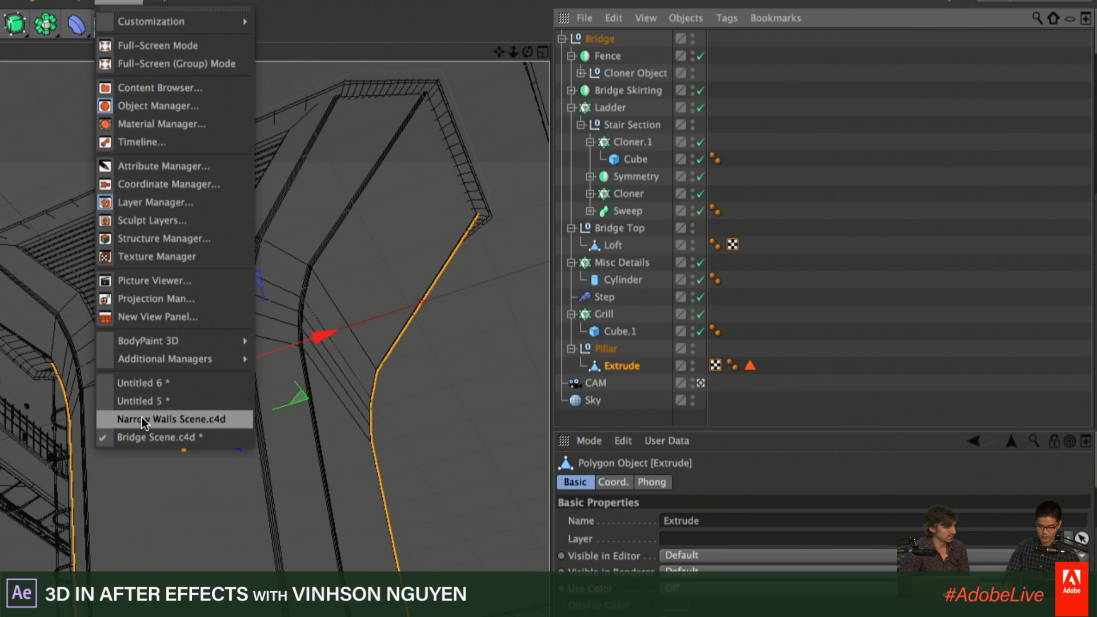
pyautogui.click(142, 419)
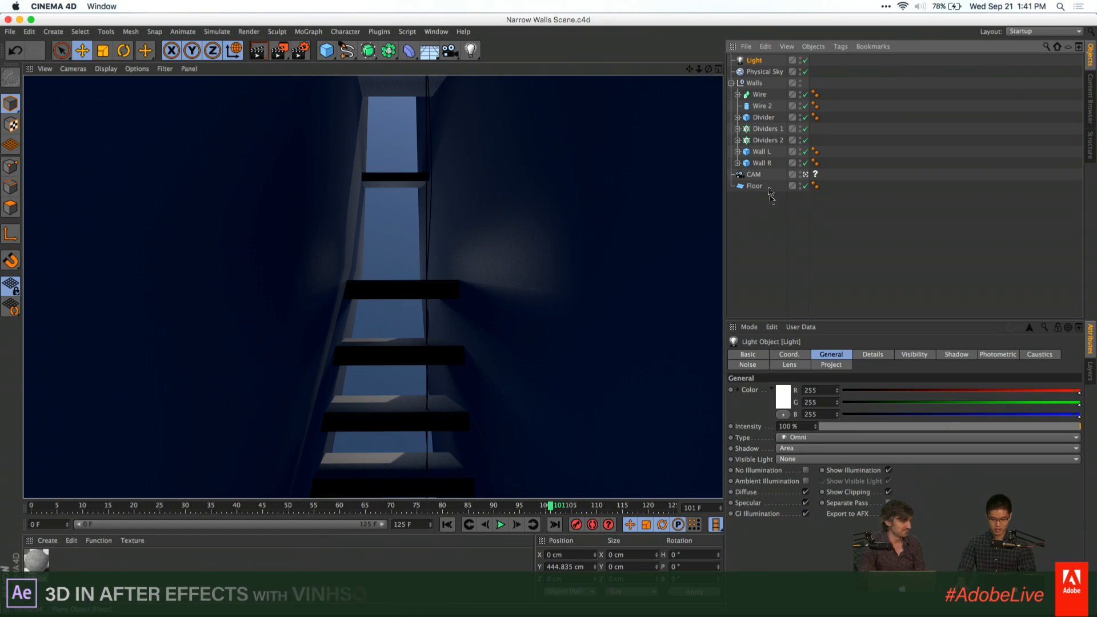
pyautogui.click(774, 248)
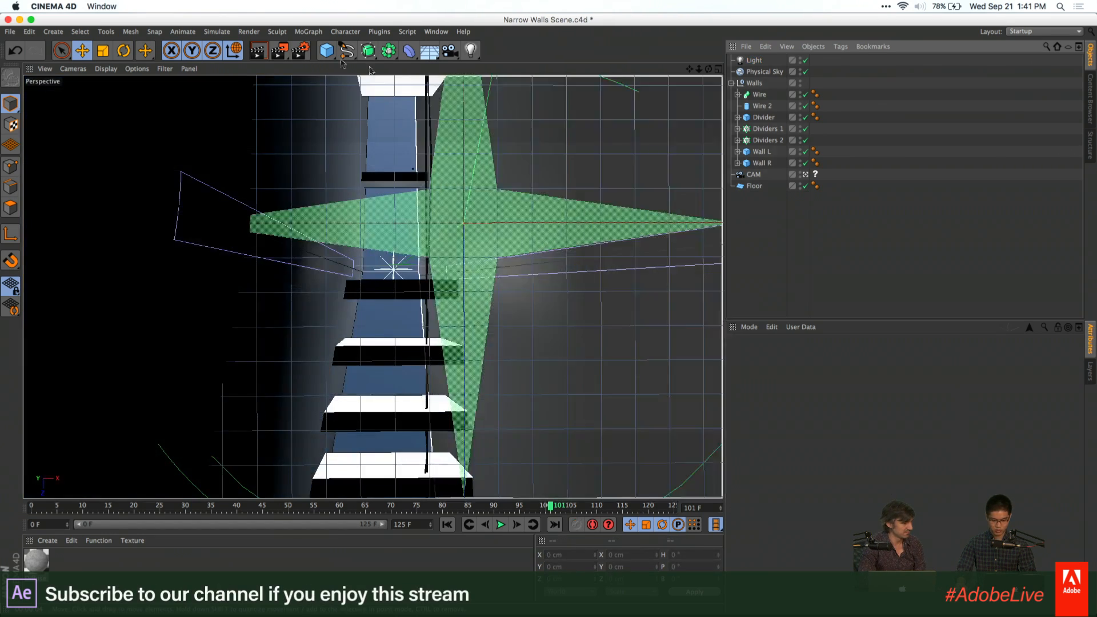
# Play the animation from the first frame, stop it near the end, and preview-render that frame in the perspective view
pyautogui.click(447, 525)
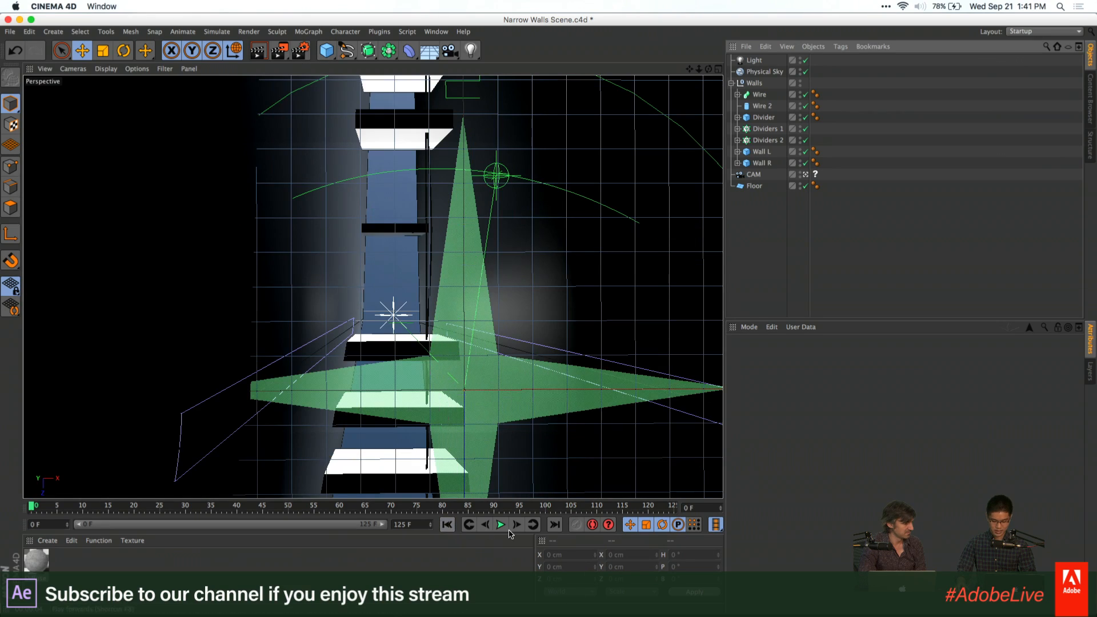
pyautogui.click(501, 524)
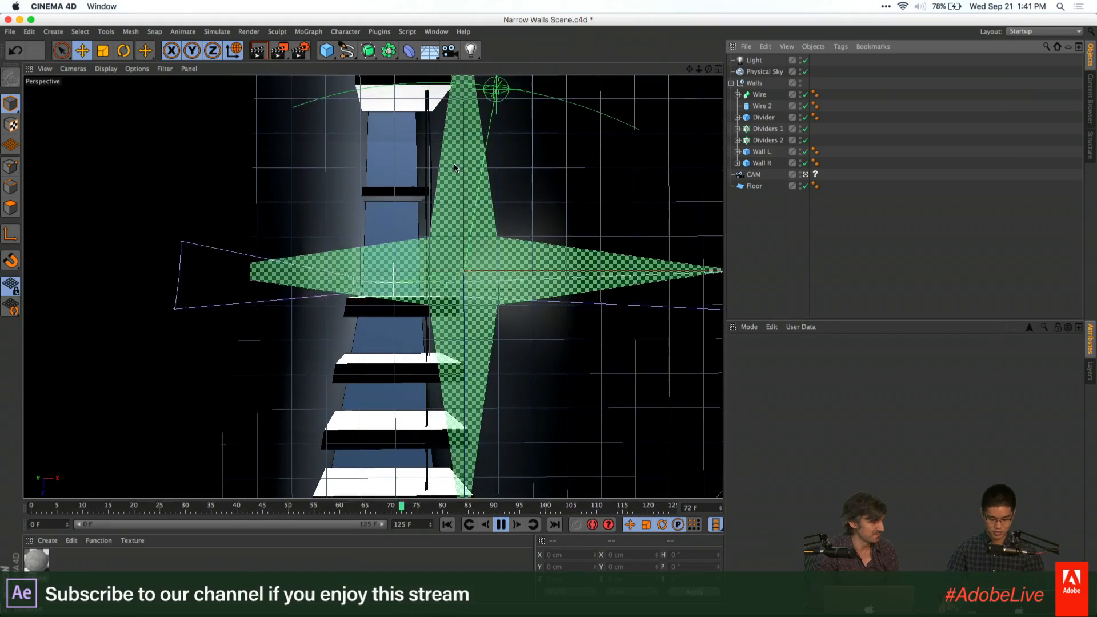
pyautogui.click(501, 525)
pyautogui.hotkey('ctrl', 'r')
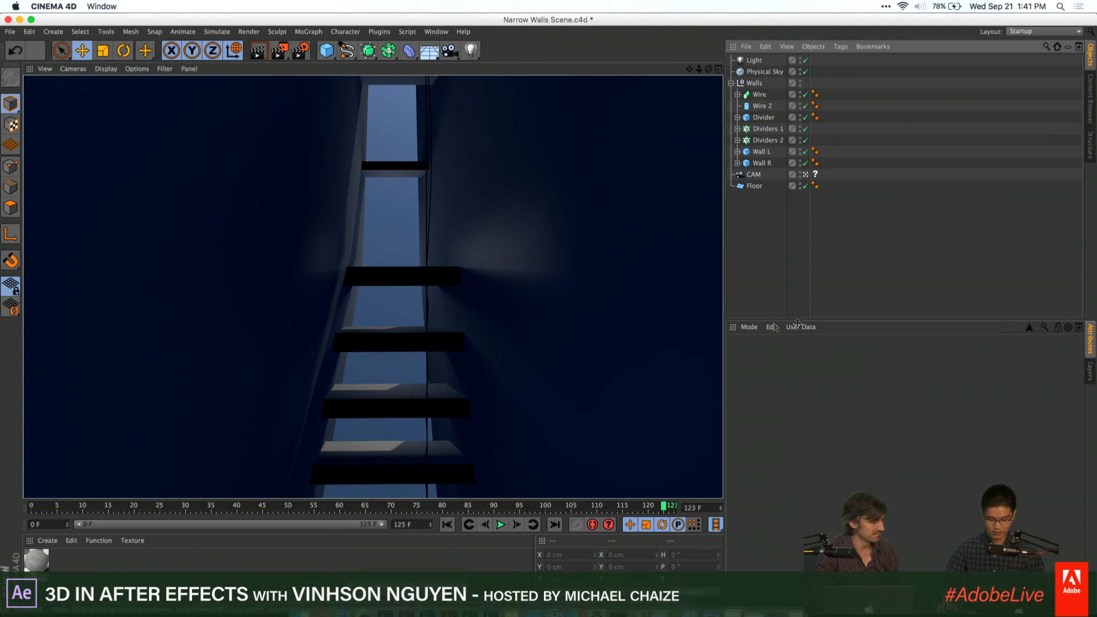
pyautogui.click(760, 230)
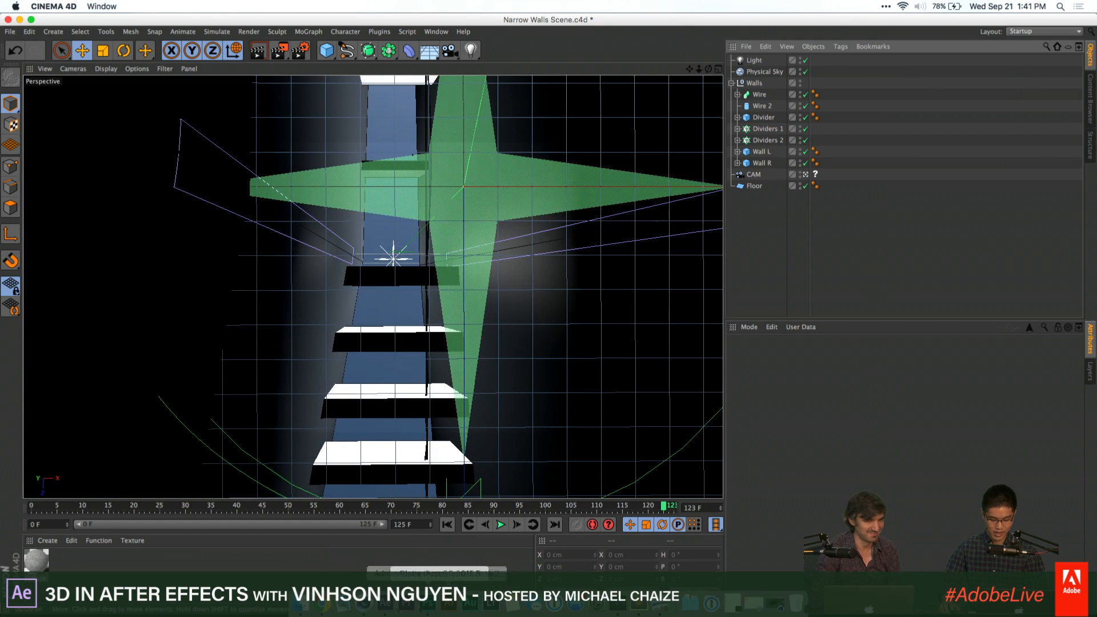
# Switch to Chrome and play the Architecture video on Vimeo from about 0:42, at the narrow-walls shot
pyautogui.press('super+Tab')
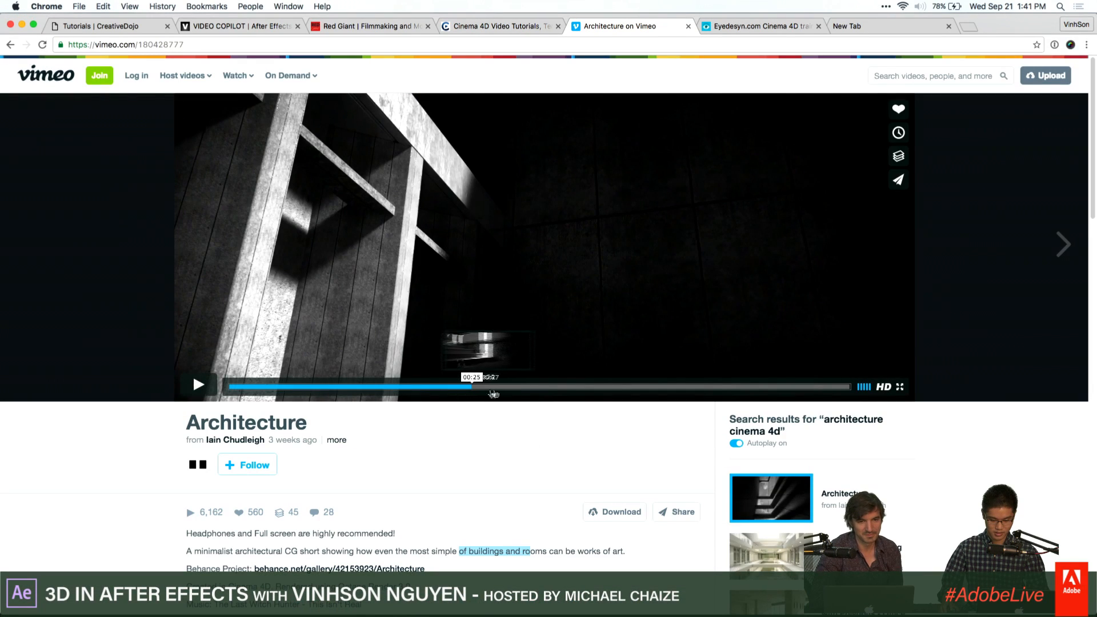
pyautogui.click(627, 383)
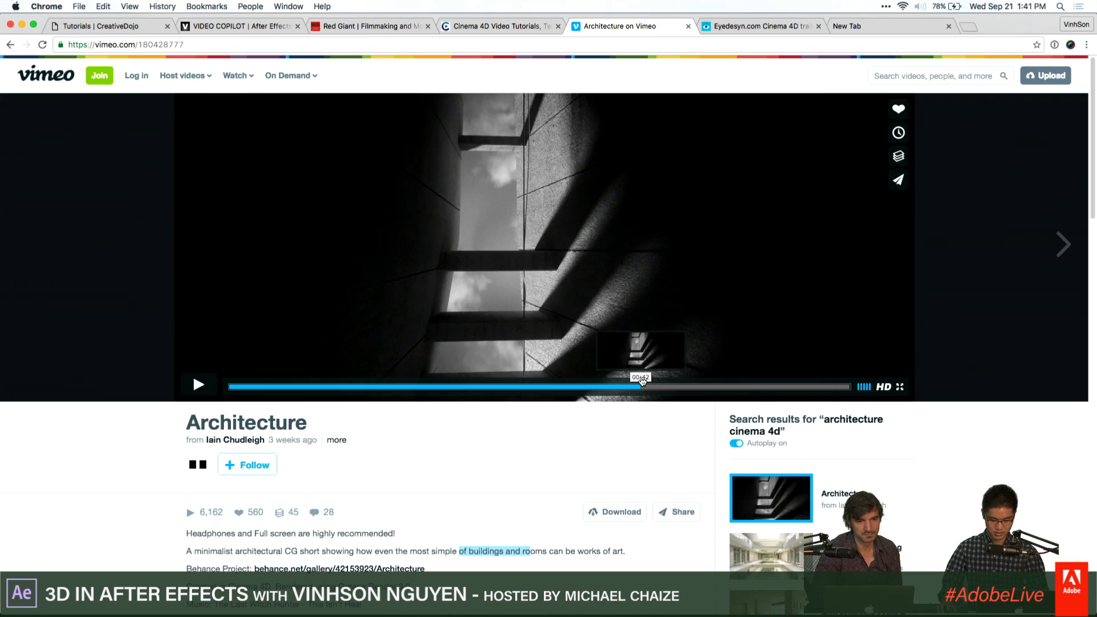
pyautogui.click(212, 393)
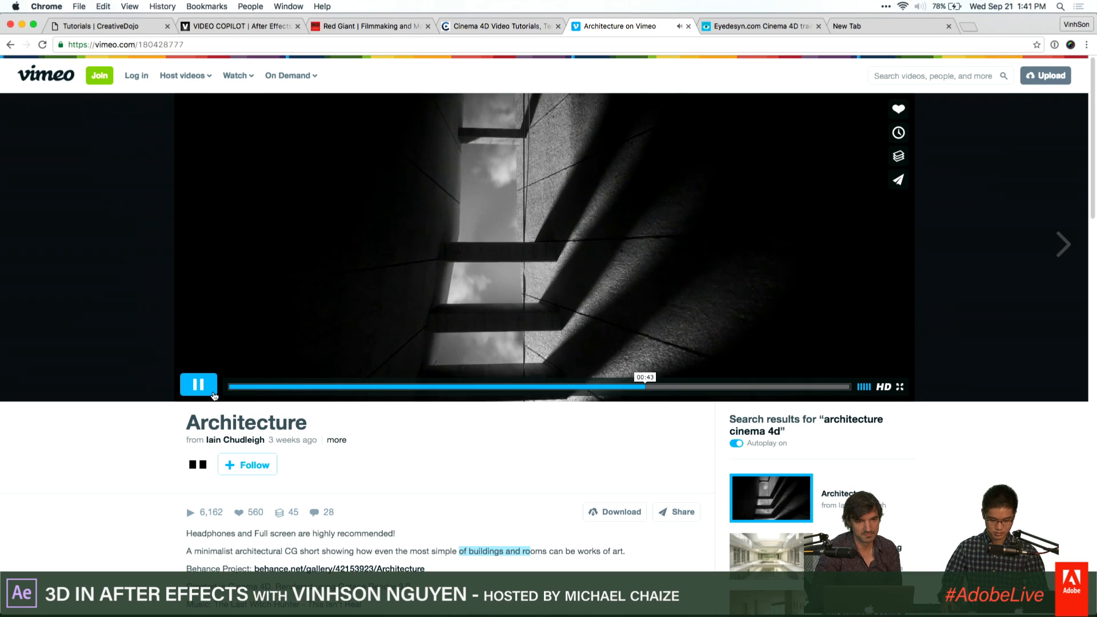
# Pause the Architecture video at the narrow-walls shot, resume it, and pause it again at the shot of sunlit pillars
pyautogui.click(209, 391)
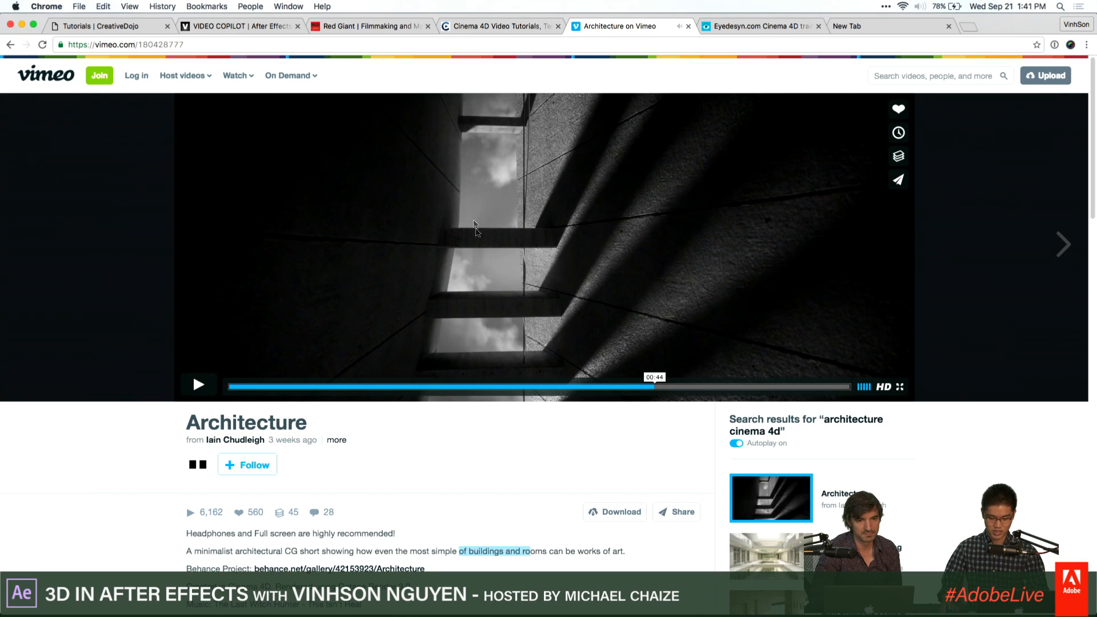
pyautogui.click(209, 384)
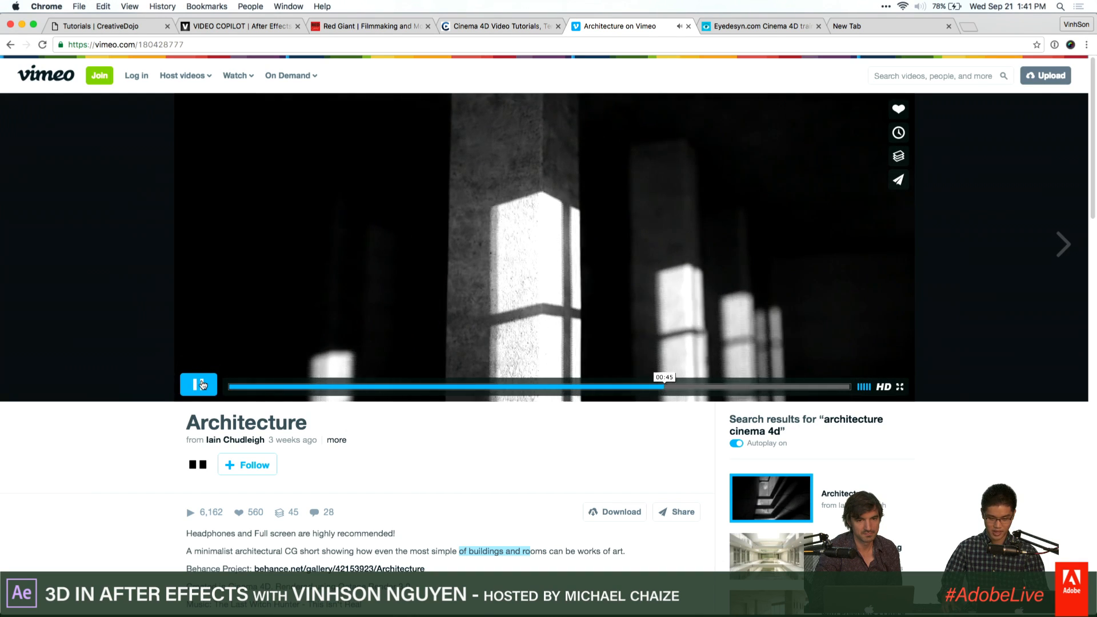
pyautogui.click(202, 384)
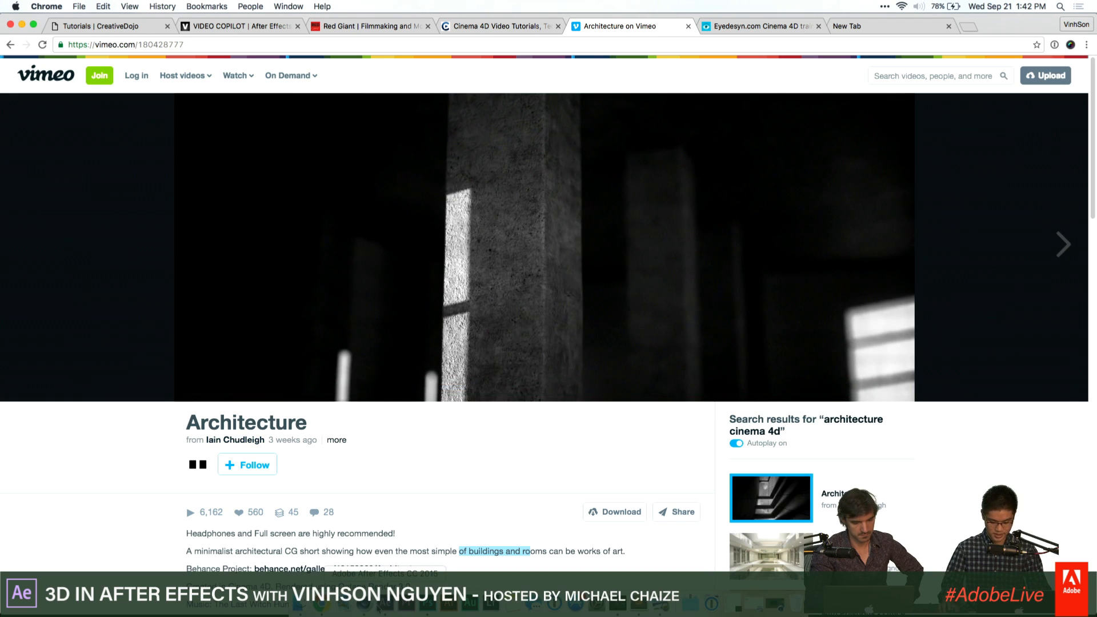
# Switch to After Effects and browse to the Multipass folder inside 3D Designs for importing footage
pyautogui.click(364, 606)
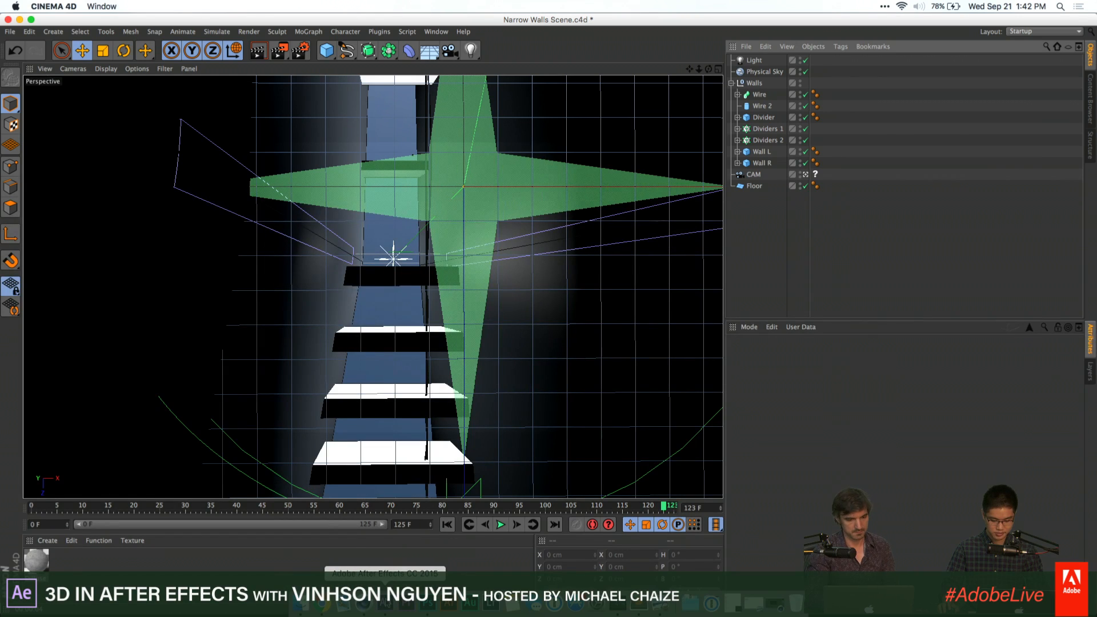
pyautogui.click(394, 607)
pyautogui.doubleClick(80, 193)
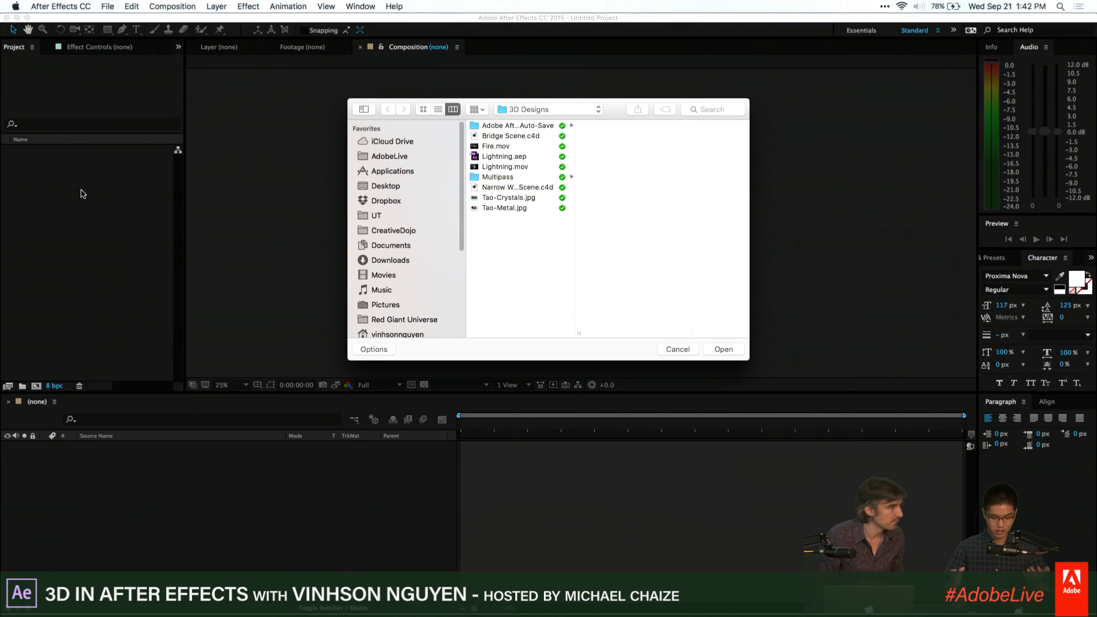
pyautogui.click(526, 175)
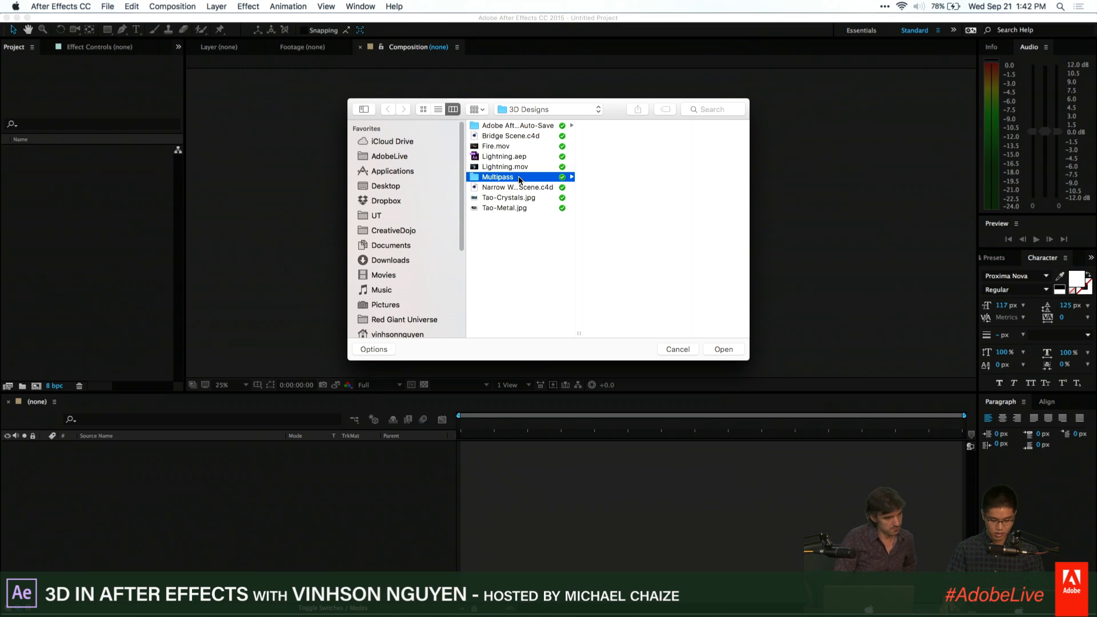
pyautogui.click(626, 177)
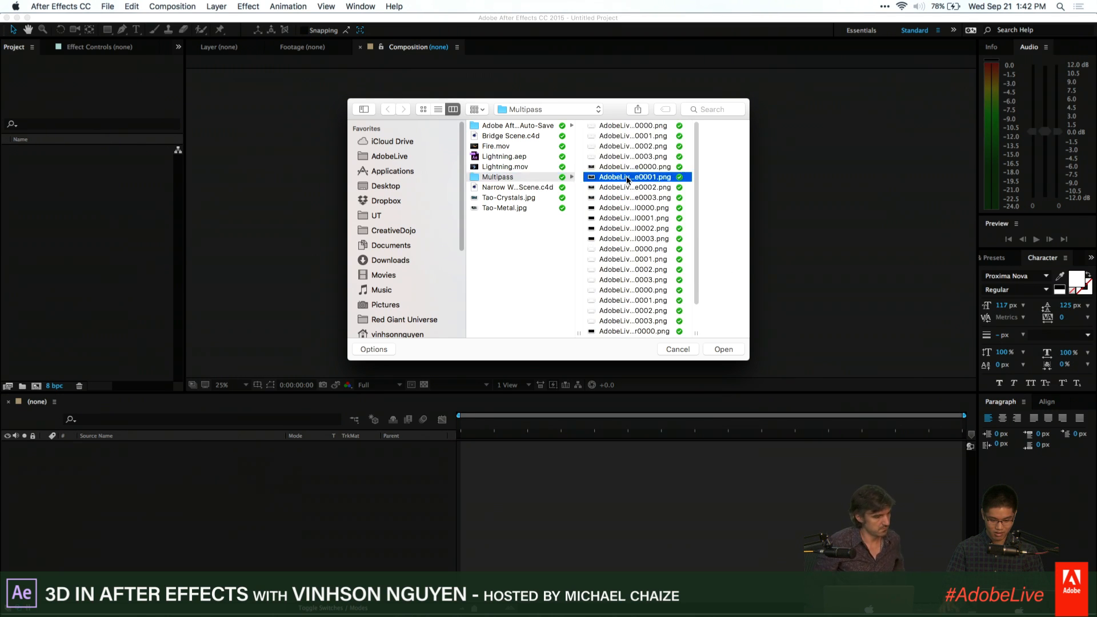
# Examine the previews of the rendered depth, diffuse, rgb and specular PNG files in the Multipass folder
pyautogui.click(586, 138)
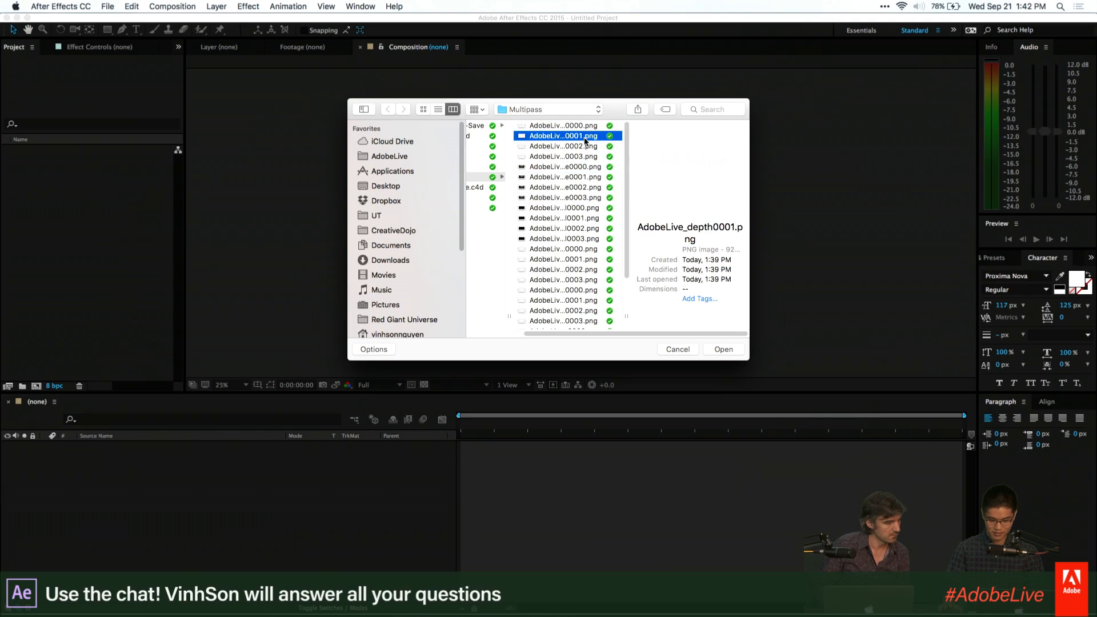
pyautogui.click(575, 198)
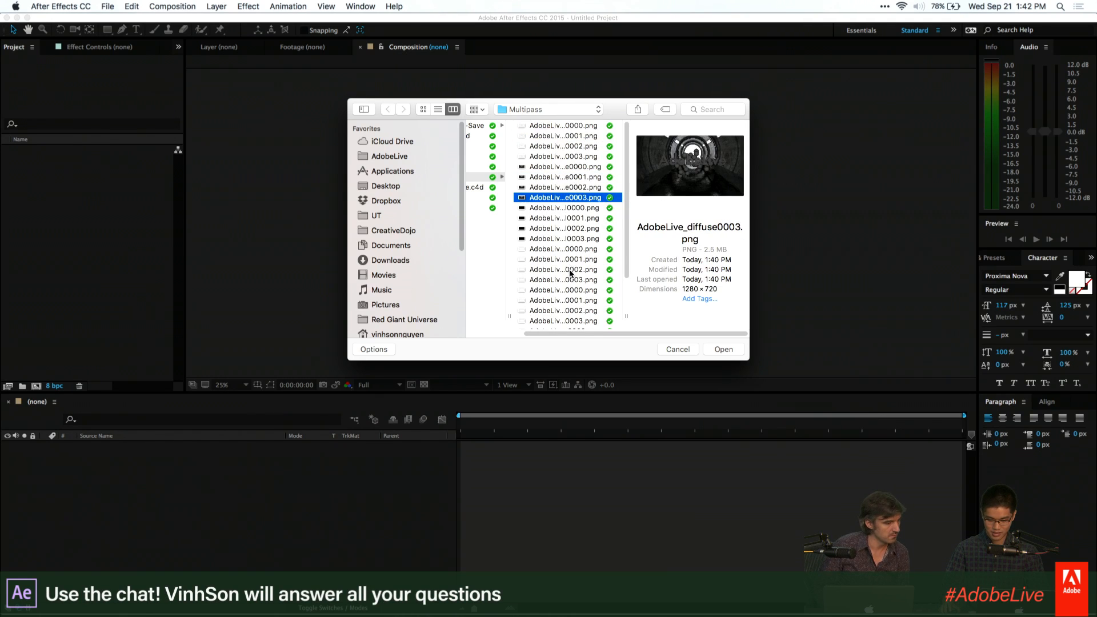
pyautogui.scroll(-3, 570, 272)
pyautogui.click(568, 253)
pyautogui.scroll(-1, 567, 293)
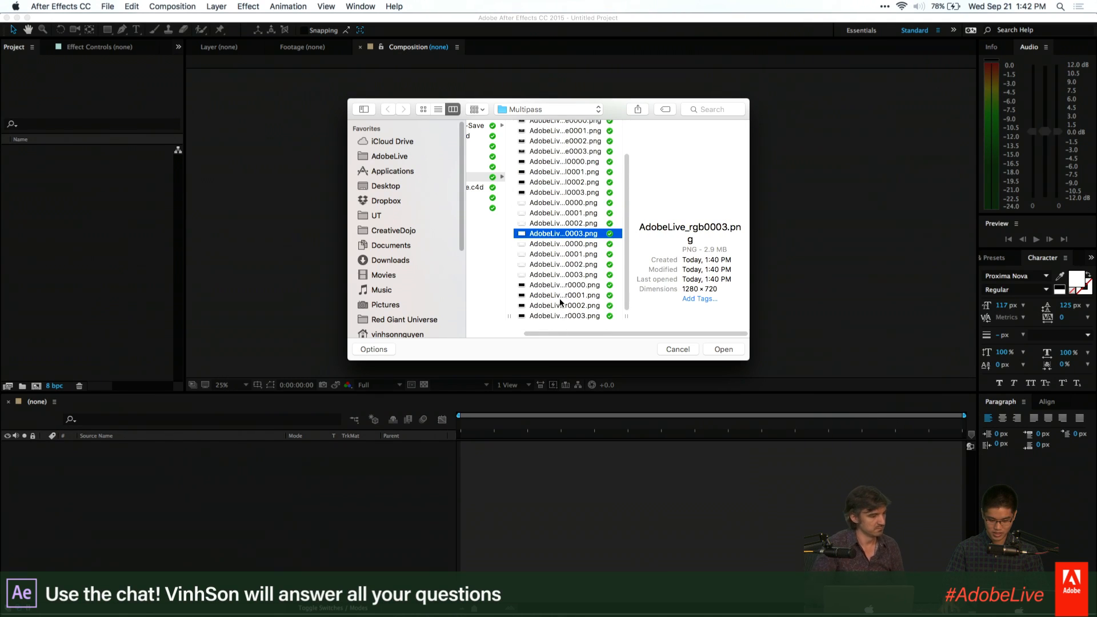
pyautogui.click(561, 299)
pyautogui.scroll(3, 572, 257)
pyautogui.click(574, 220)
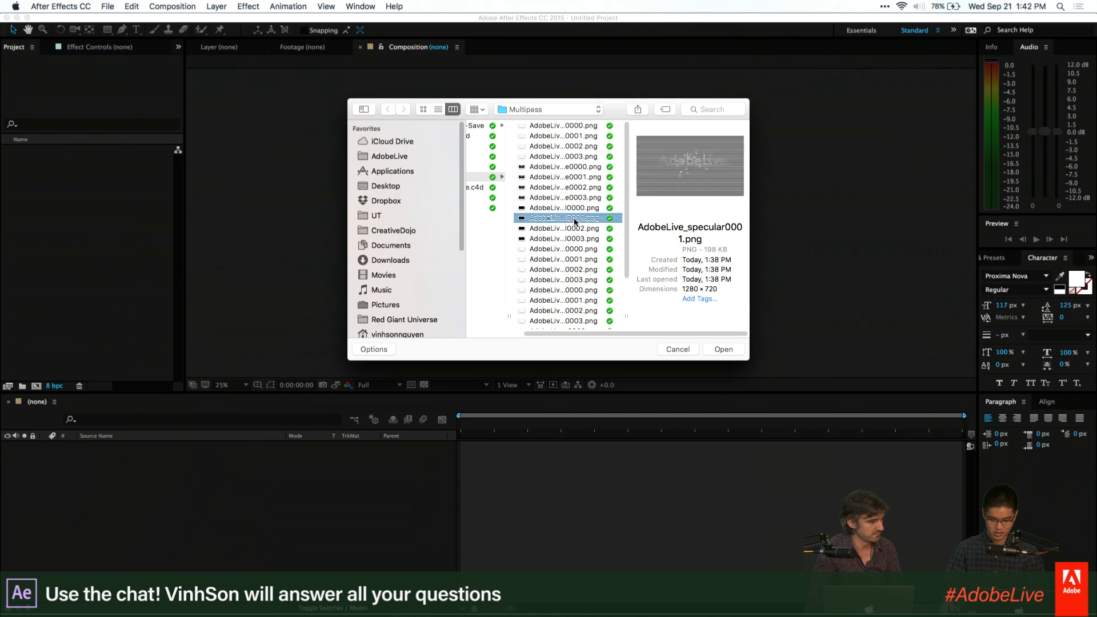
pyautogui.click(572, 167)
pyautogui.click(571, 146)
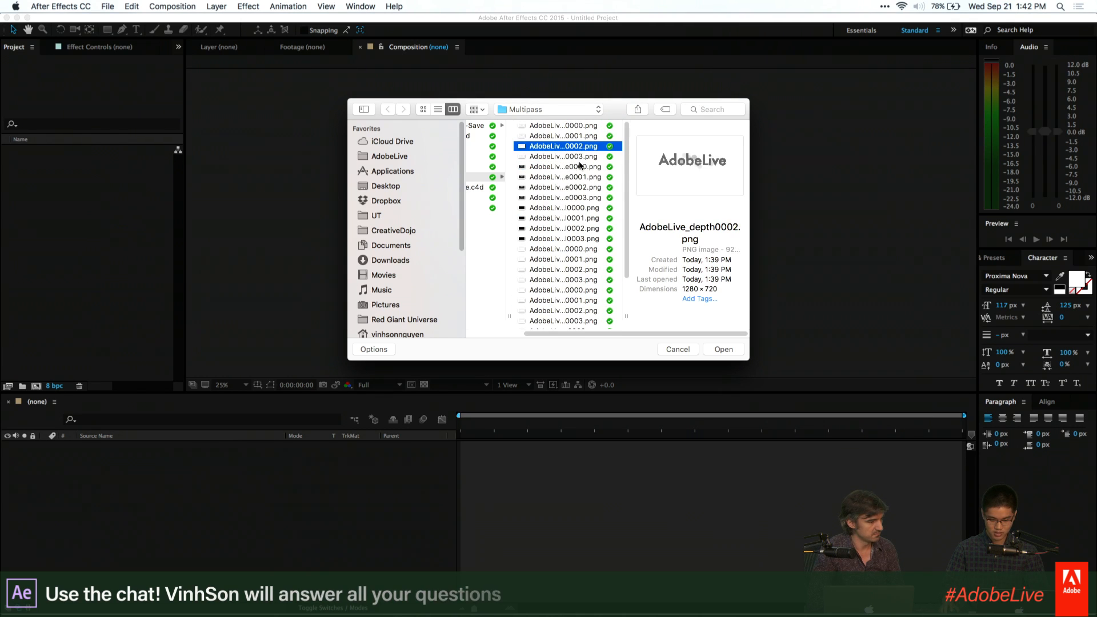
# Import the AdobeLive_diffuse PNG sequence, starting from AdobeLive_diffuse0000.png, into the project
pyautogui.click(578, 167)
pyautogui.click(575, 187)
pyautogui.click(574, 165)
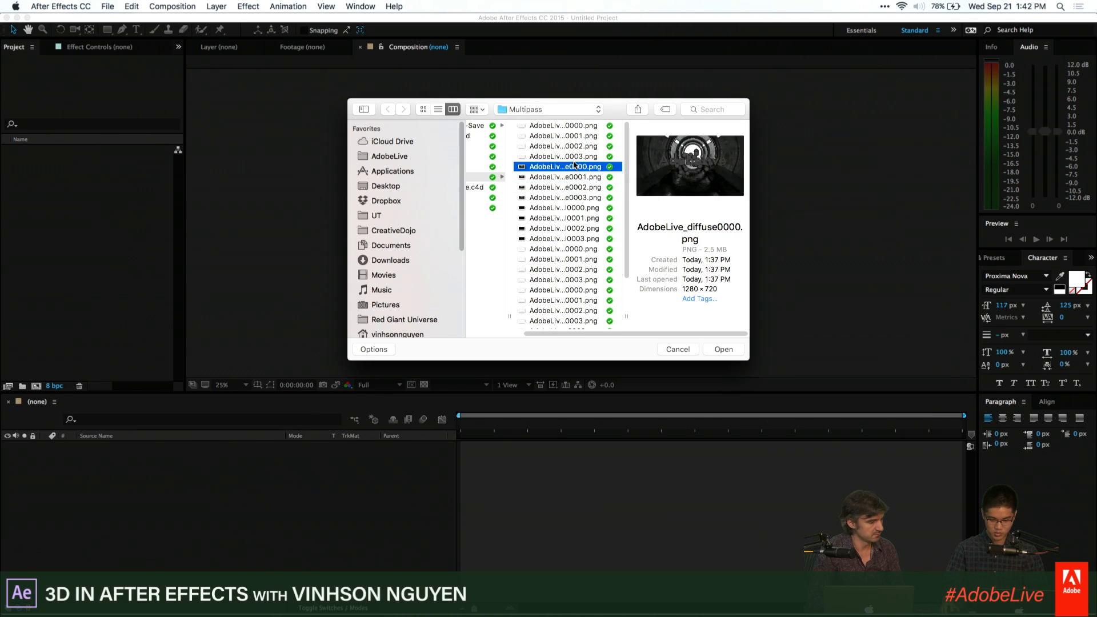
pyautogui.click(725, 349)
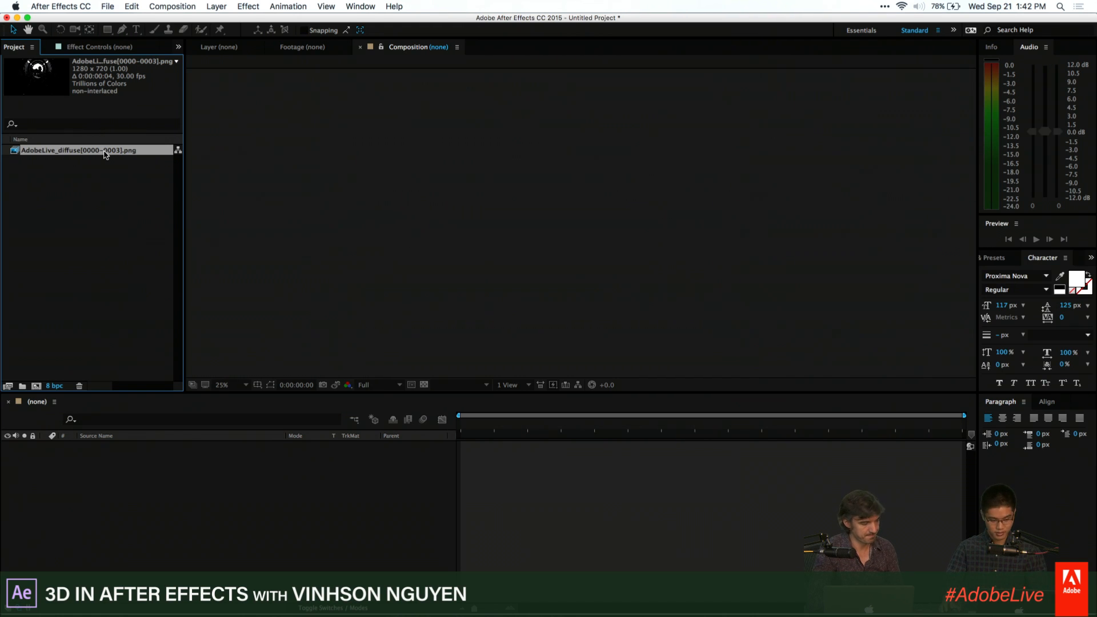
# Import the AdobeLive_depth and AdobeLive_specular PNG sequences from the Multipass folder into the project
pyautogui.doubleClick(98, 164)
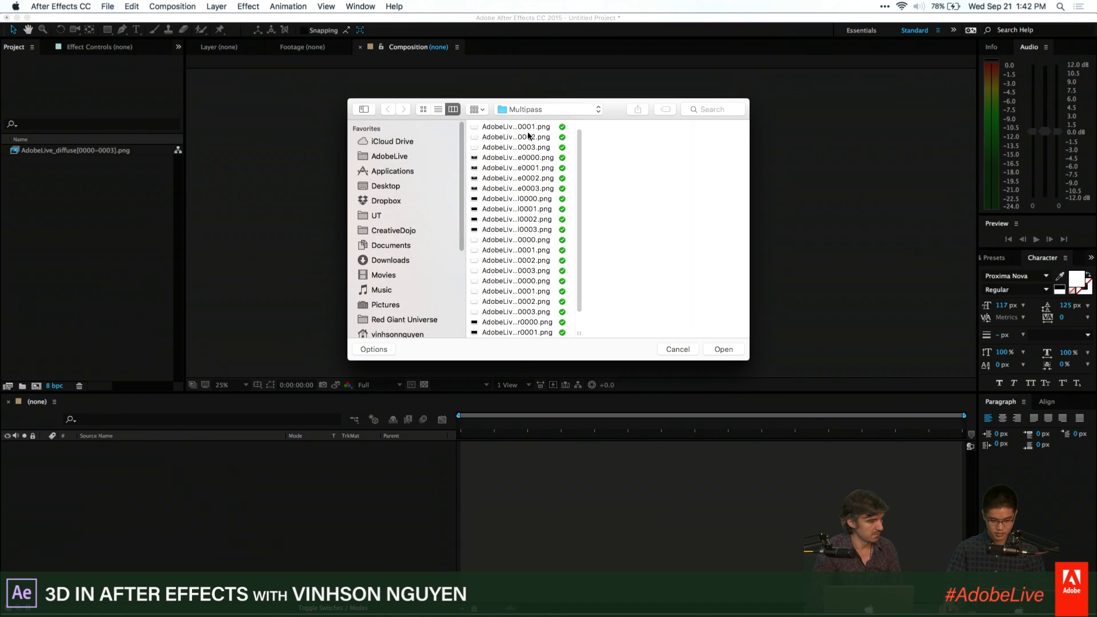
pyautogui.click(527, 128)
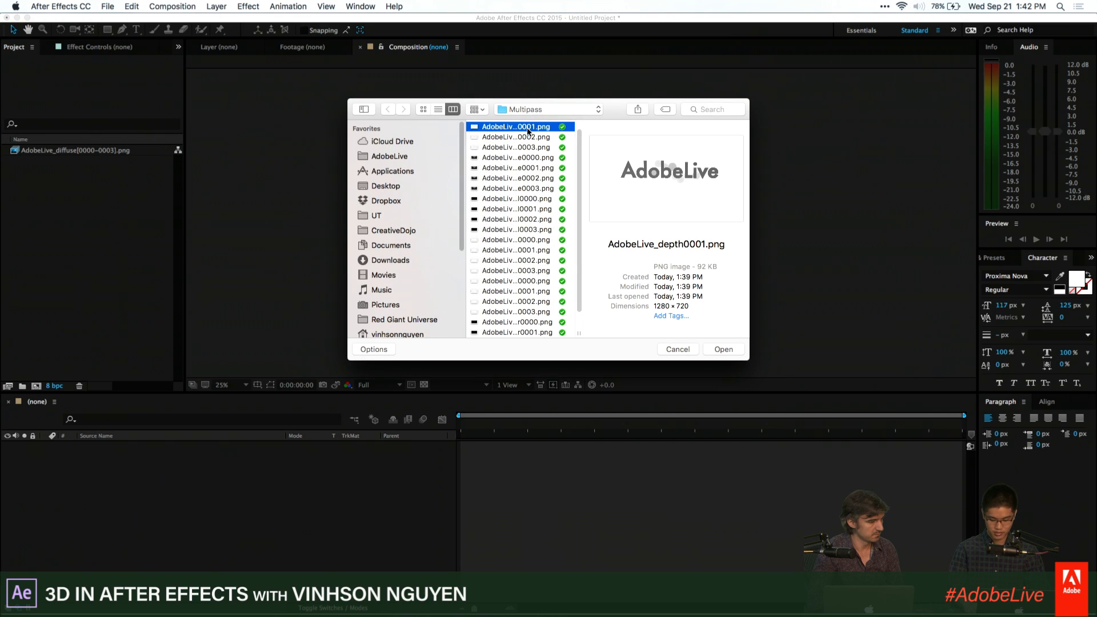
pyautogui.doubleClick(527, 128)
pyautogui.doubleClick(64, 229)
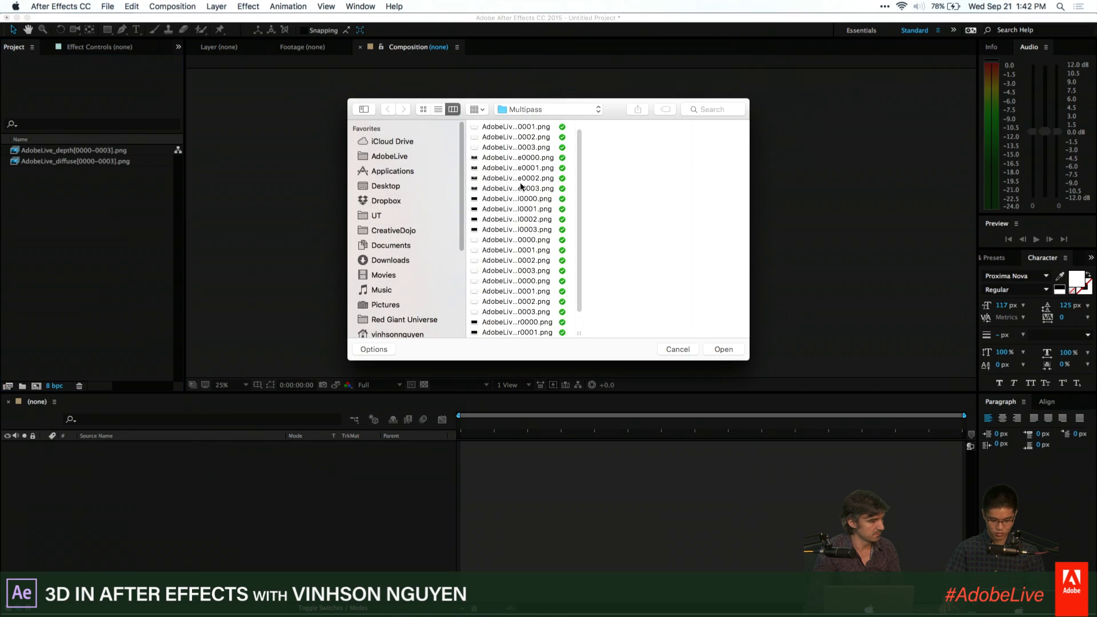
pyautogui.scroll(-3, 522, 296)
pyautogui.click(522, 303)
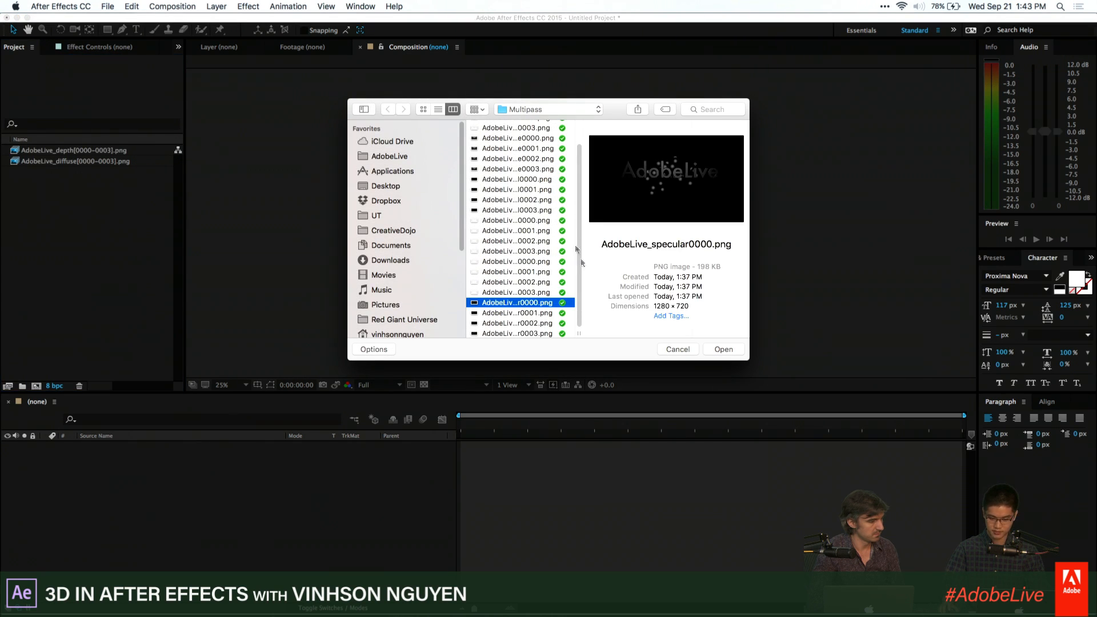
pyautogui.click(724, 352)
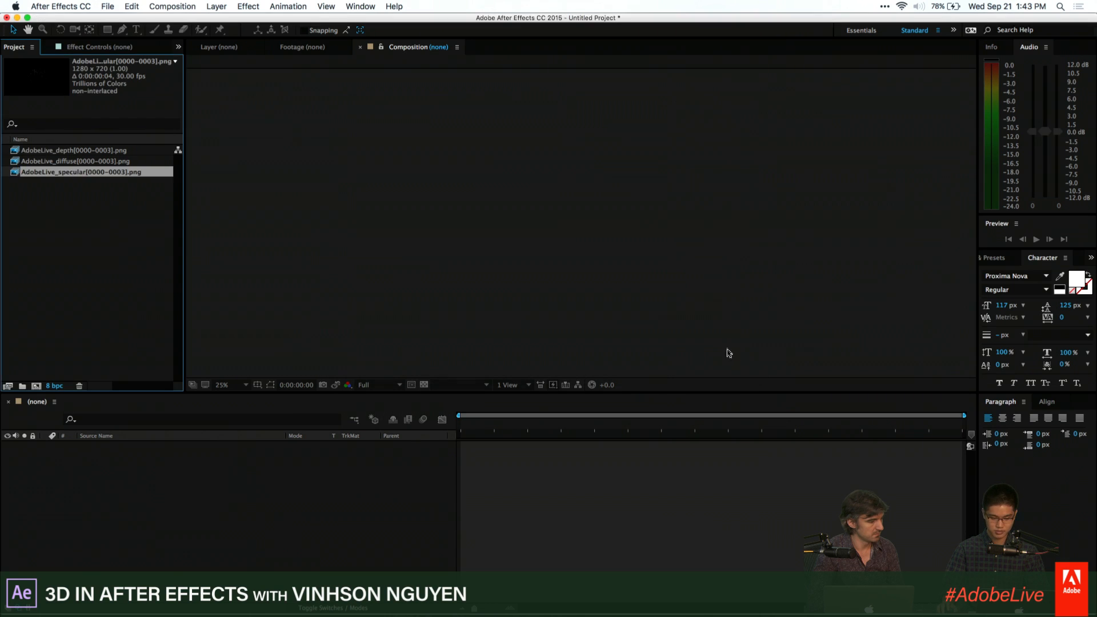
# Import the AdobeLive_refl PNG sequence from the Multipass folder, starting from its first frame
pyautogui.click(98, 273)
pyautogui.doubleClick(98, 272)
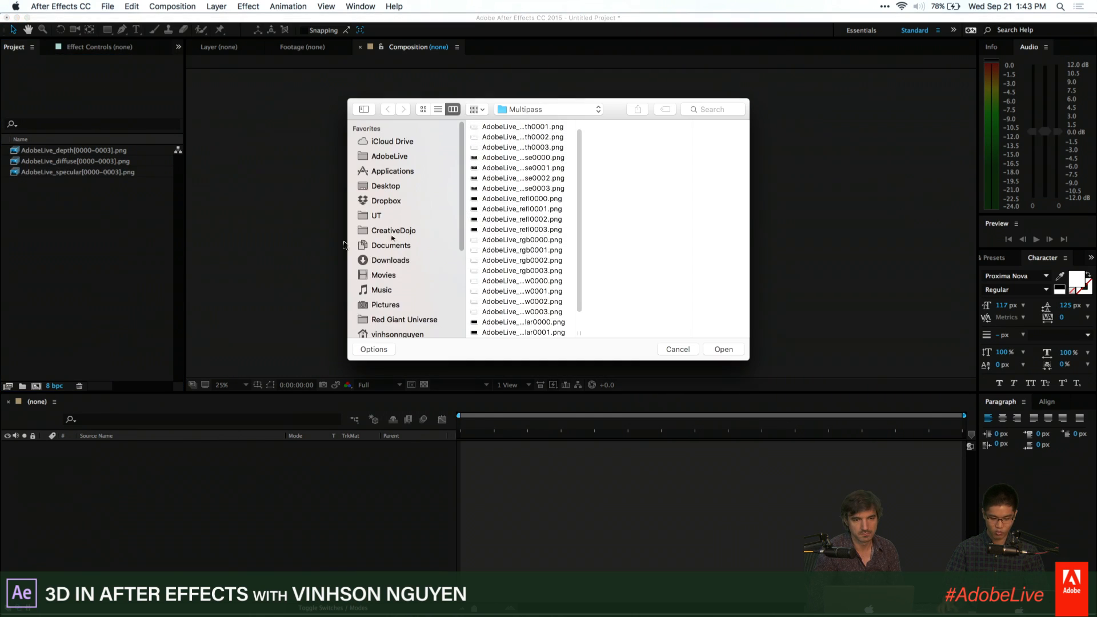
pyautogui.click(515, 240)
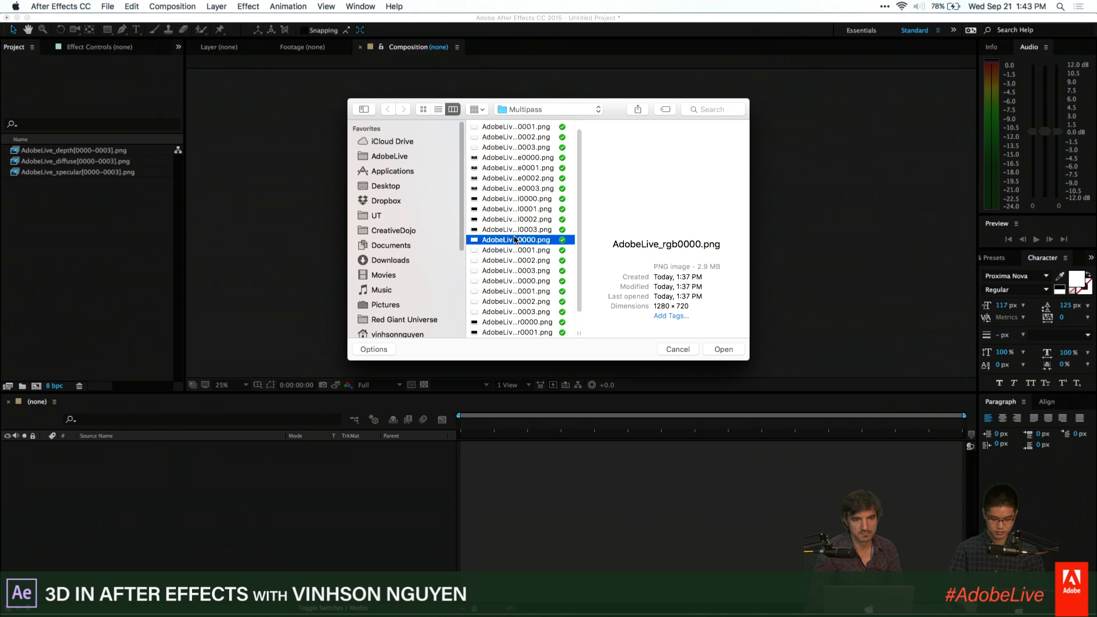
pyautogui.click(523, 212)
pyautogui.click(525, 177)
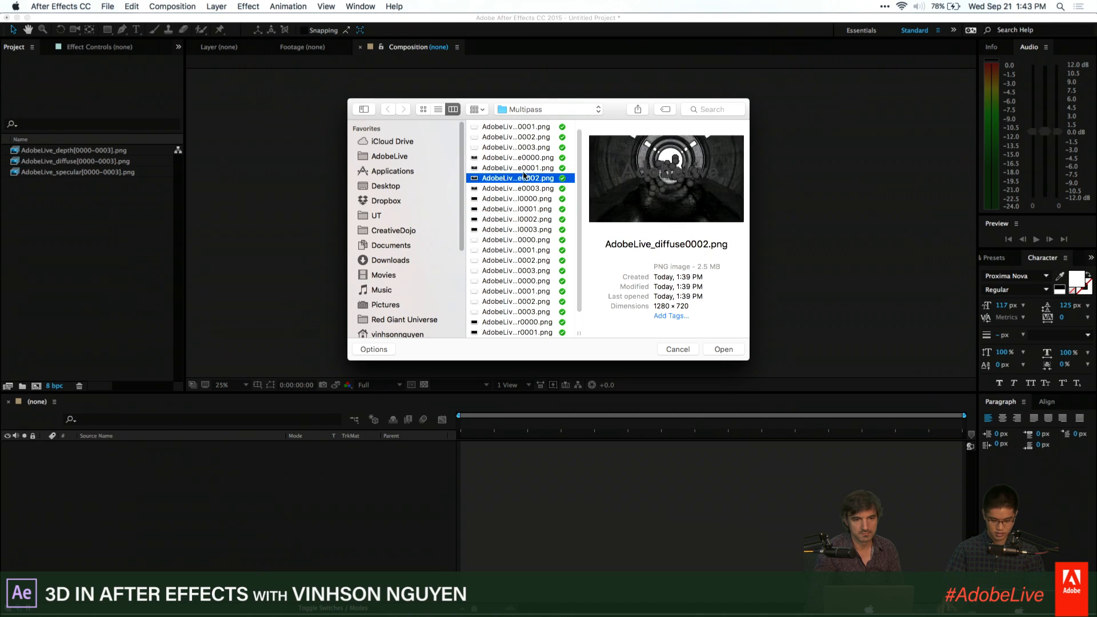
pyautogui.click(524, 158)
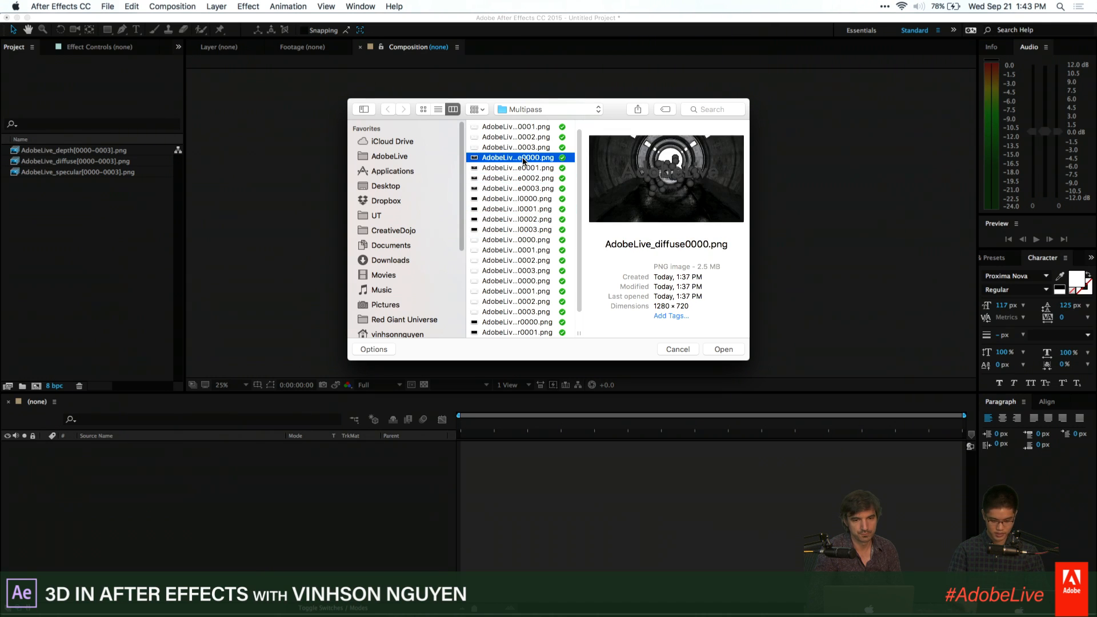
pyautogui.press('Down')
pyautogui.press('Down')
pyautogui.press('Down')
pyautogui.press('Down')
pyautogui.press('Return')
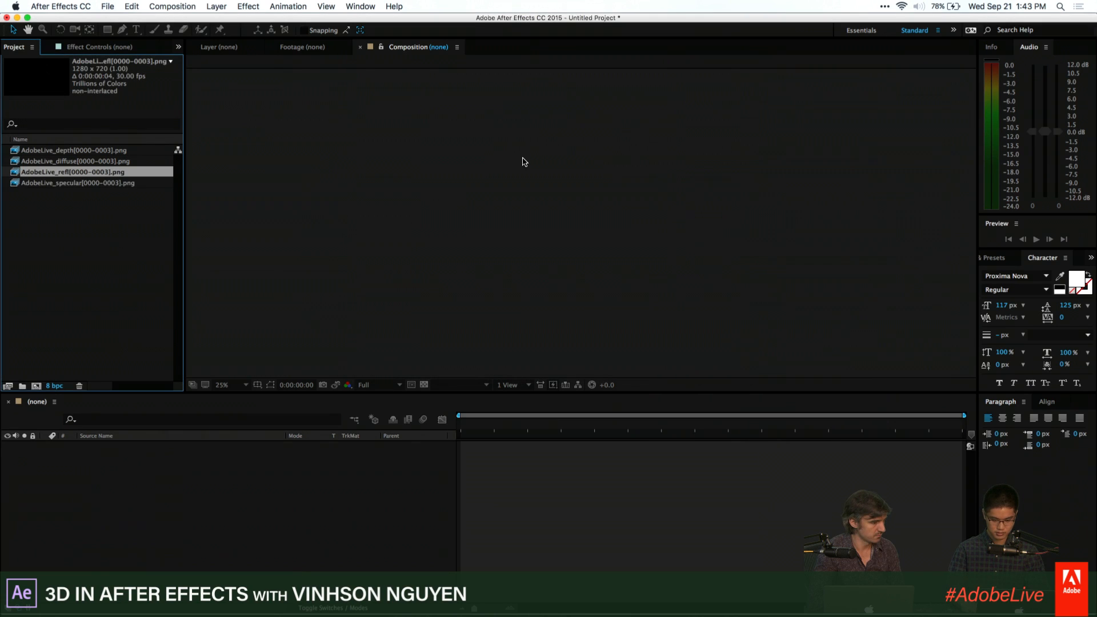
# Import the AdobeLive_rgb PNG sequence from the Multipass folder, using AdobeLive_rgb0000.png as the starting file
pyautogui.doubleClick(51, 227)
pyautogui.click(517, 270)
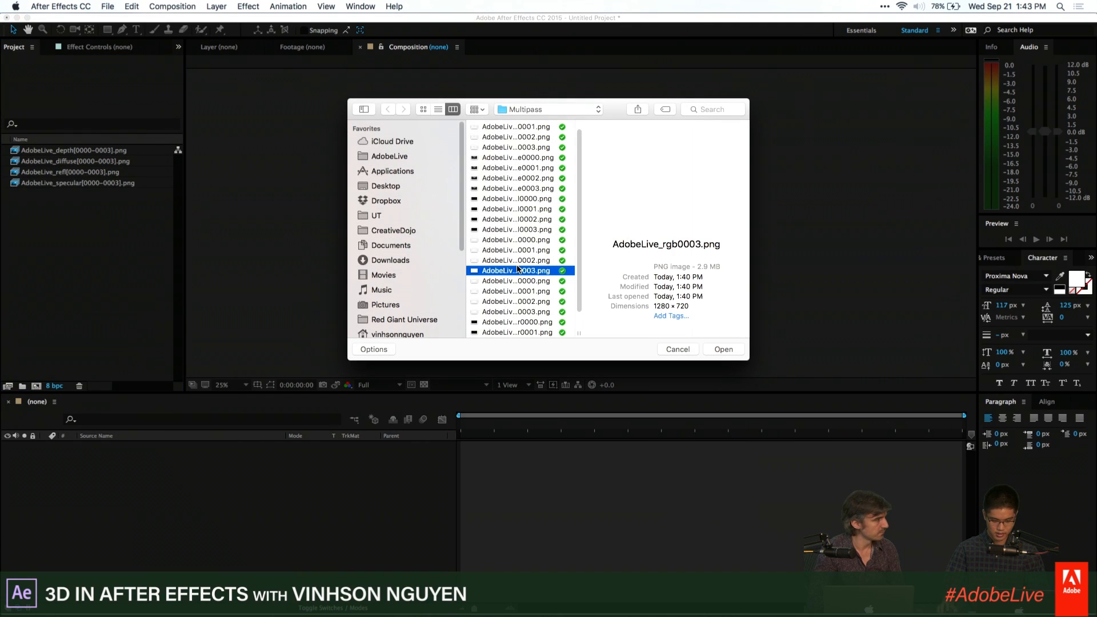
pyautogui.press('Up')
pyautogui.press('Up')
pyautogui.press('Up')
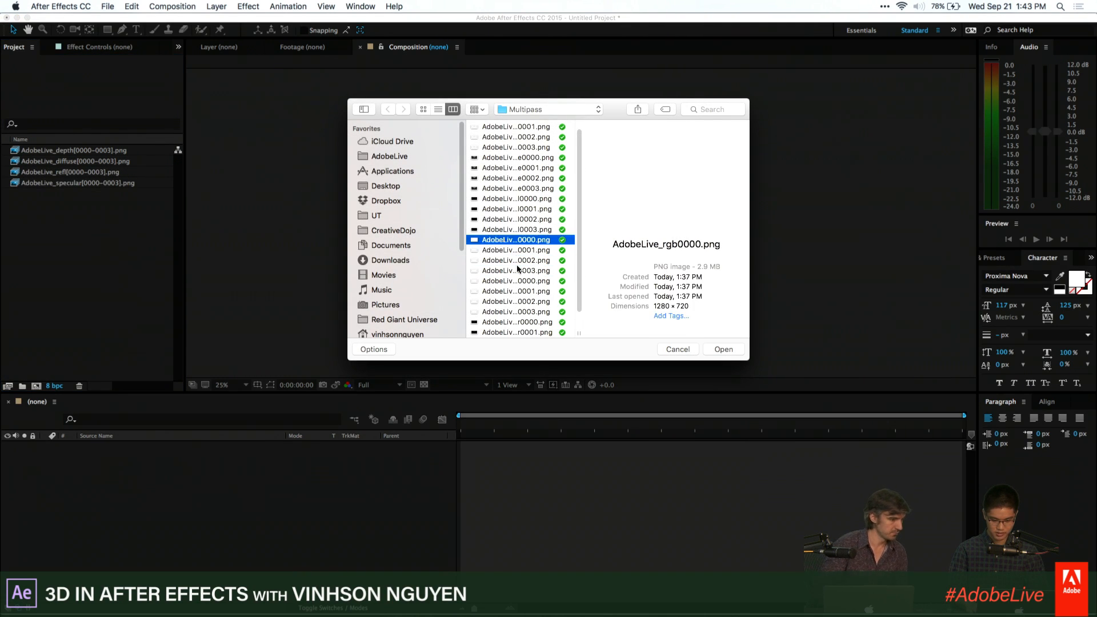
pyautogui.press('Return')
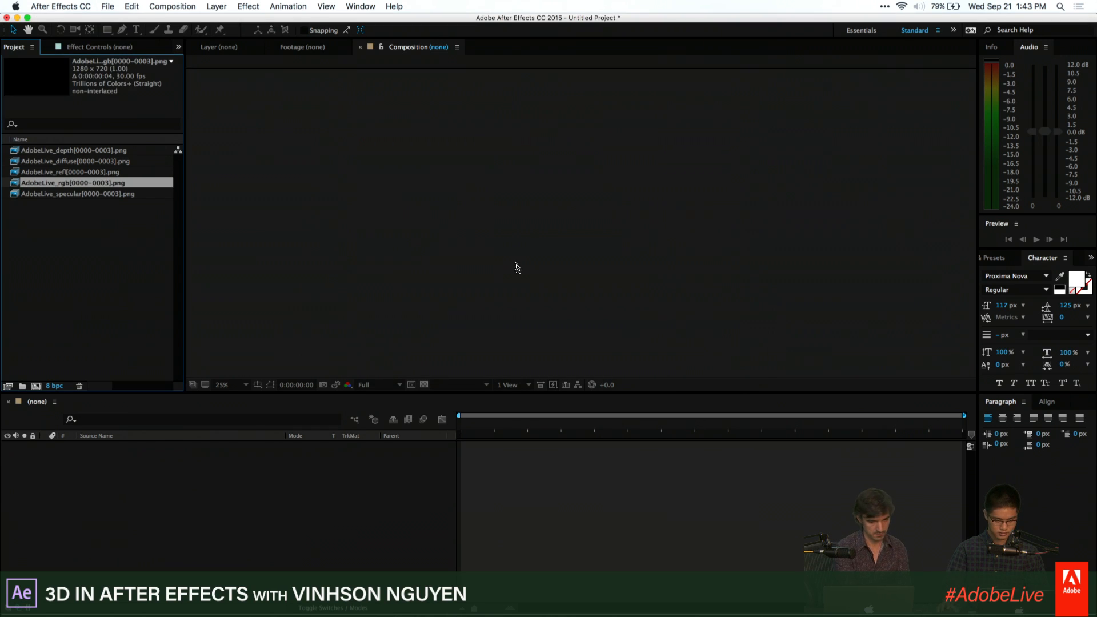
pyautogui.click(74, 262)
pyautogui.press('super+a')
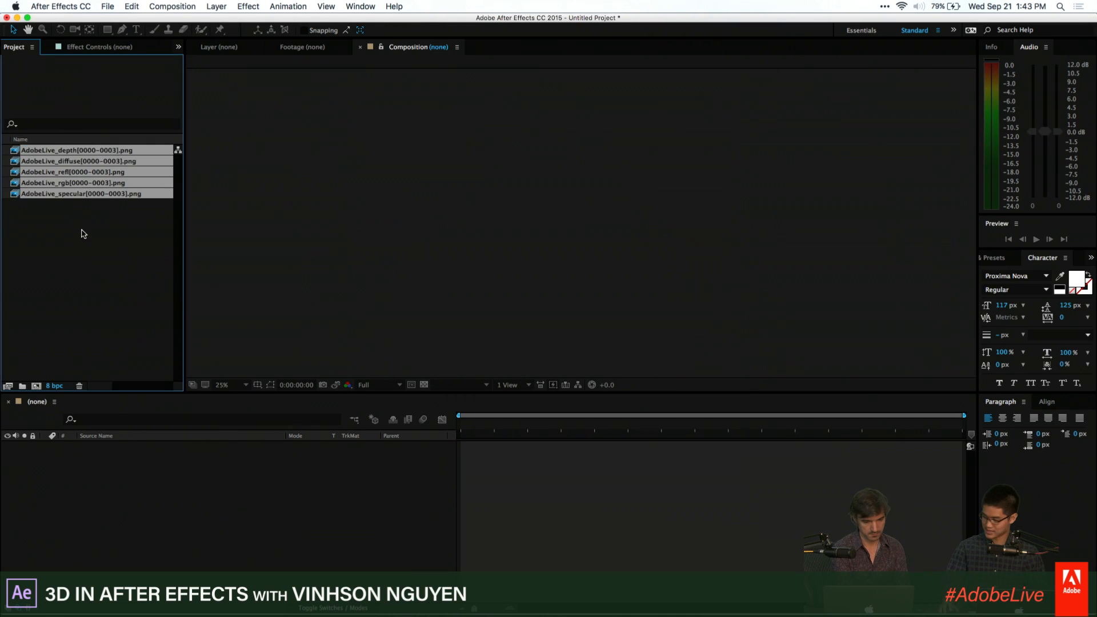
pyautogui.click(80, 233)
pyautogui.click(80, 162)
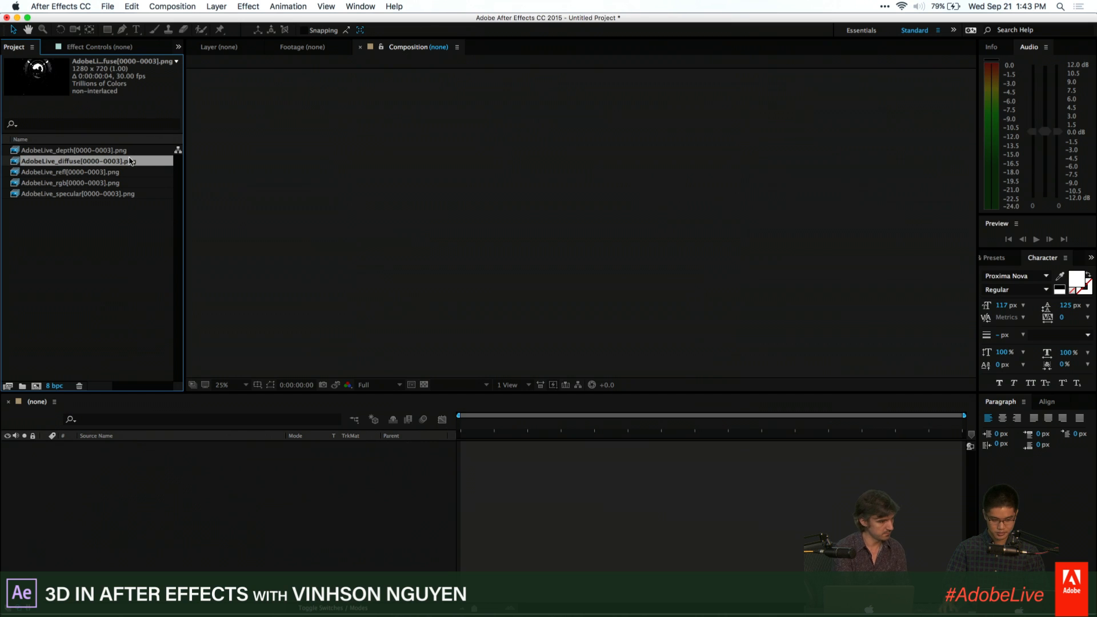
# Rename the AdobeLive_depth footage as depth and the AdobeLive_specular footage as specular
pyautogui.click(74, 150)
pyautogui.press('Return')
pyautogui.write('depth')
pyautogui.press('Return')
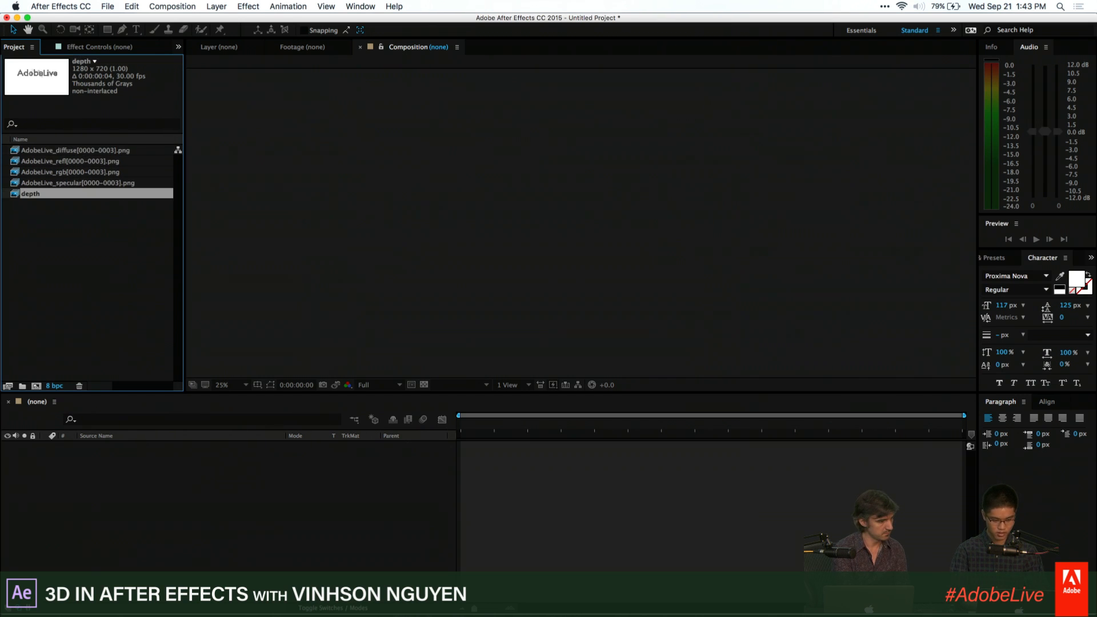
pyautogui.click(75, 185)
pyautogui.press('Return')
pyautogui.write('spec')
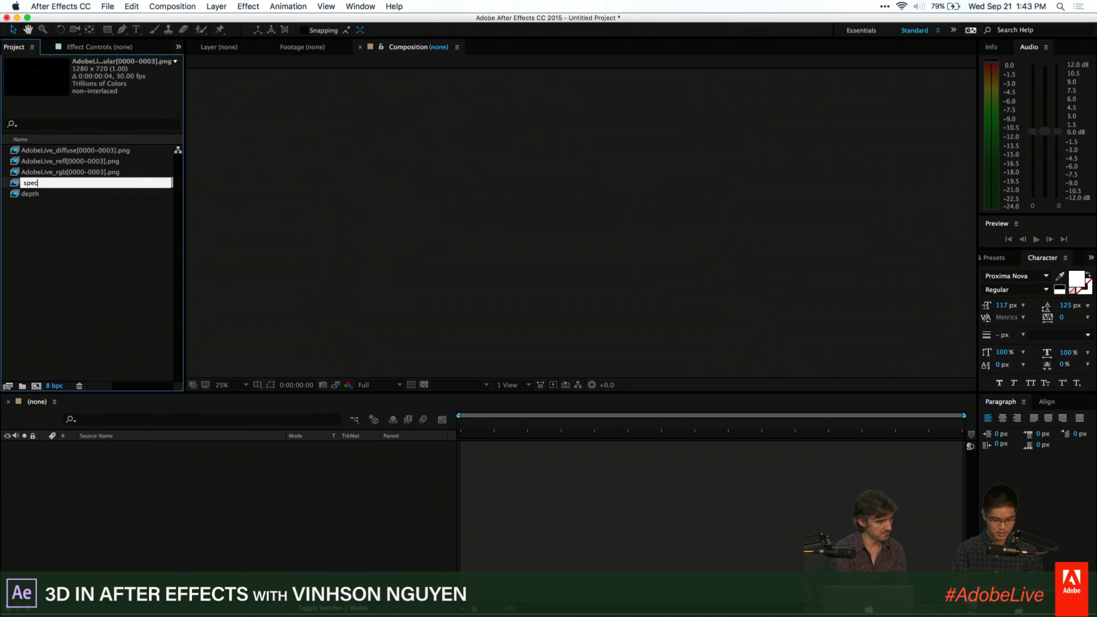
pyautogui.press('Return')
# Rename the AdobeLive_rgb footage as rgb and the AdobeLive_refl footage as reflection
pyautogui.click(83, 172)
pyautogui.press('Return')
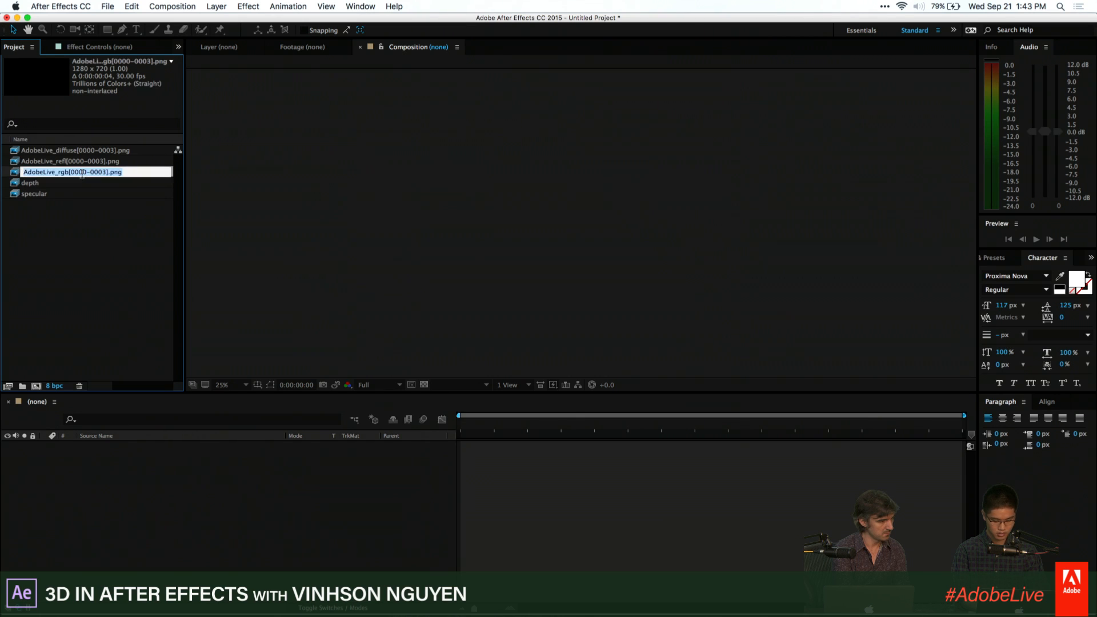
pyautogui.write('rgb')
pyautogui.press('Return')
pyautogui.press('Return')
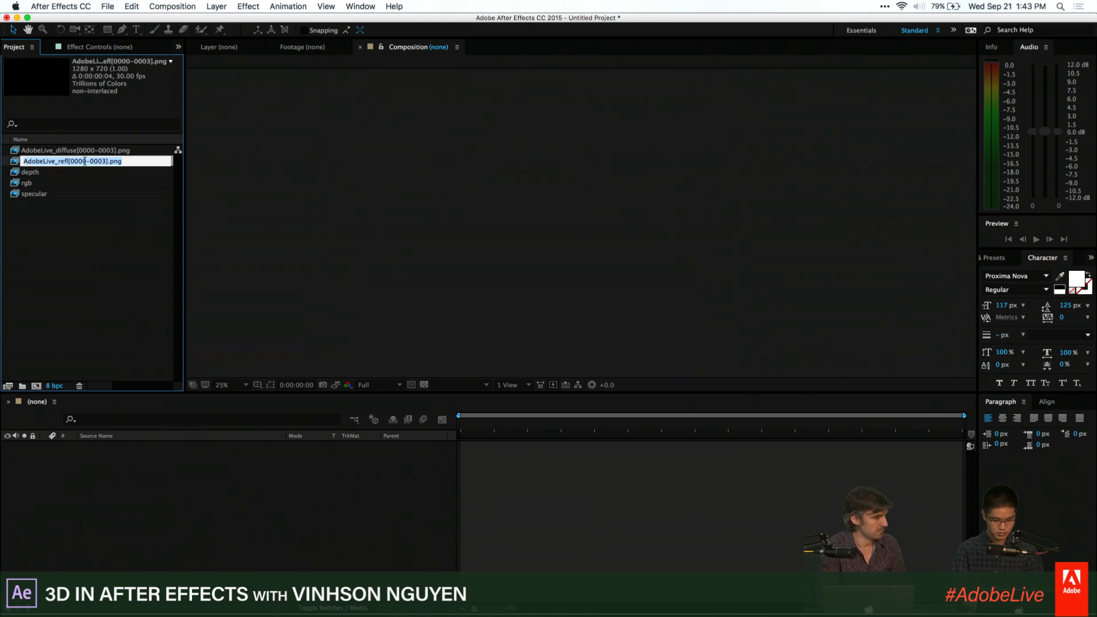
pyautogui.write('reflection')
pyautogui.press('Return')
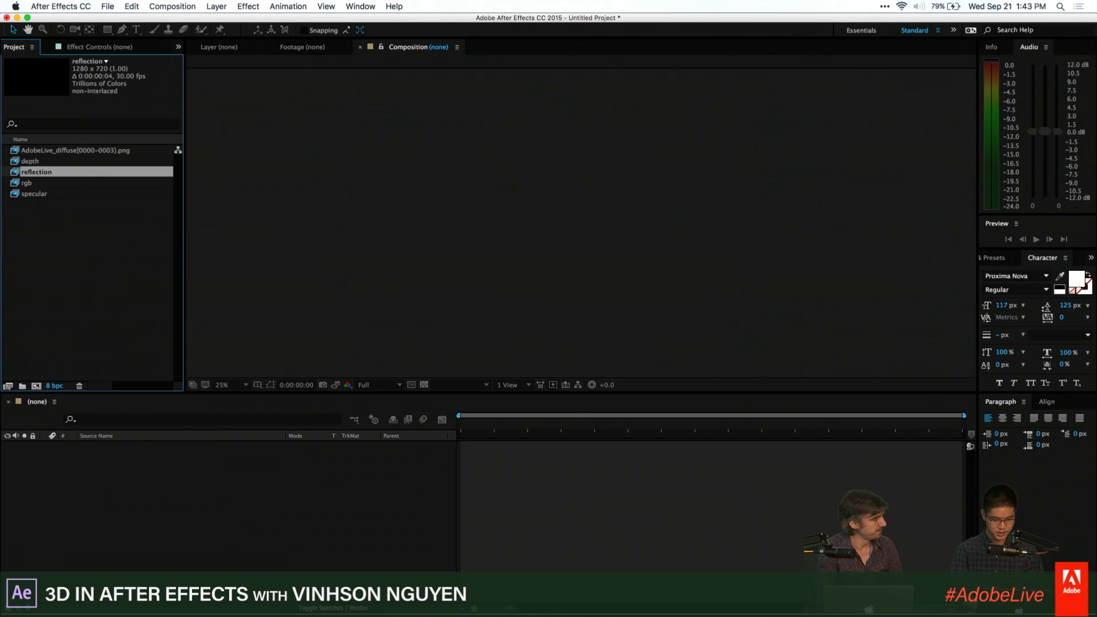
# Rename the AdobeLive_diffuse footage as diffuse
pyautogui.click(88, 151)
pyautogui.press('Return')
pyautogui.write('diffuse')
pyautogui.press('Return')
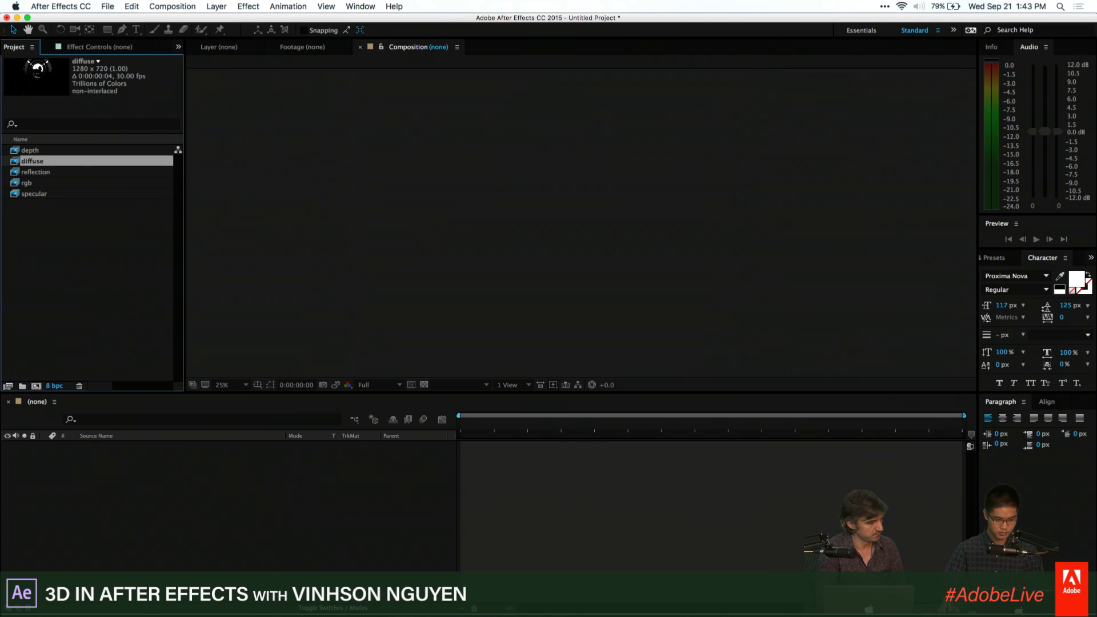
# Set the project's working space to sRGB IEC61966-2.1 and enable Linearize Working Space
pyautogui.click(62, 269)
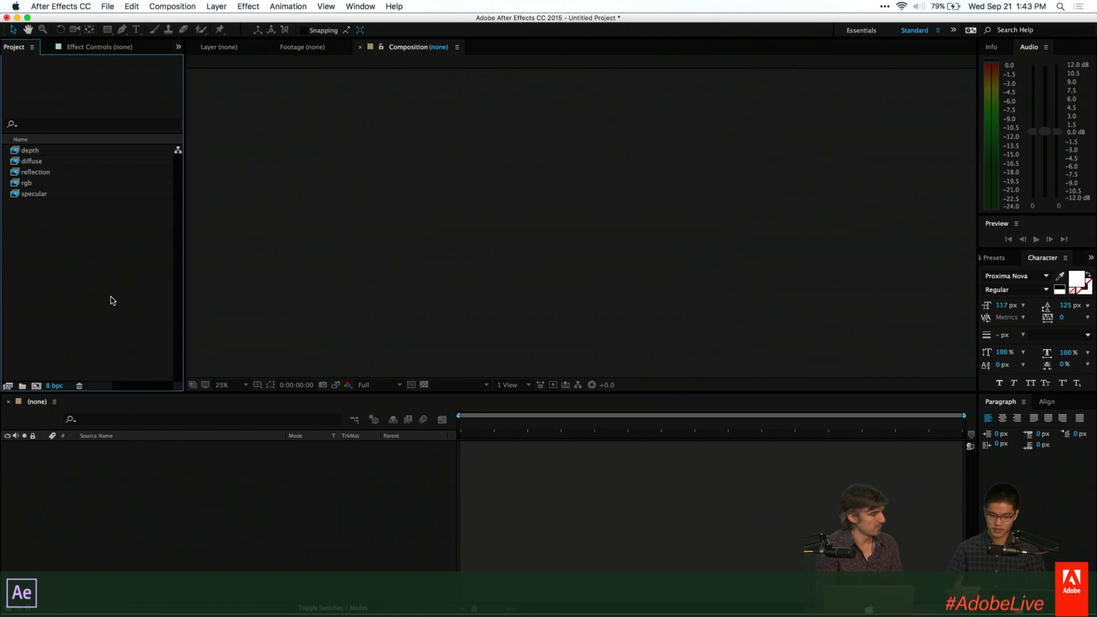
pyautogui.click(56, 386)
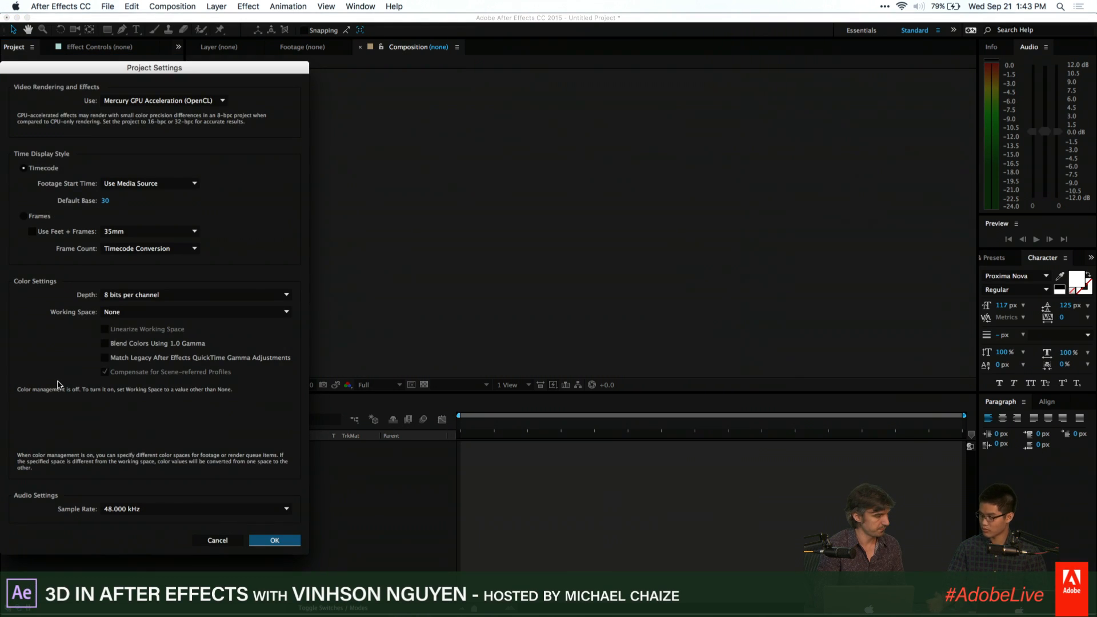
pyautogui.press('Escape')
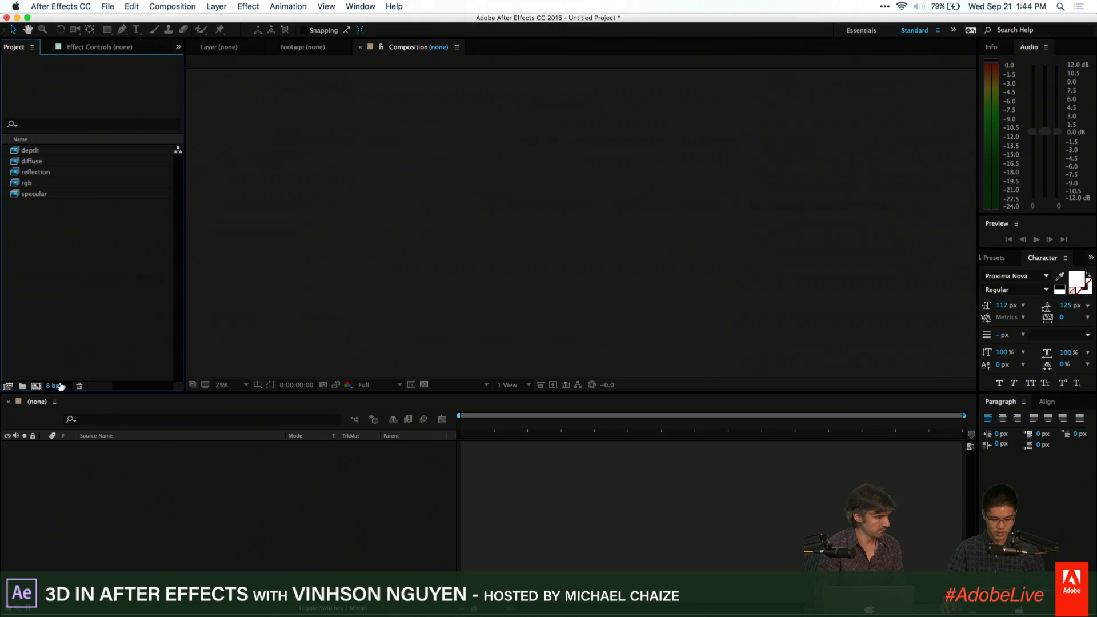
pyautogui.click(55, 386)
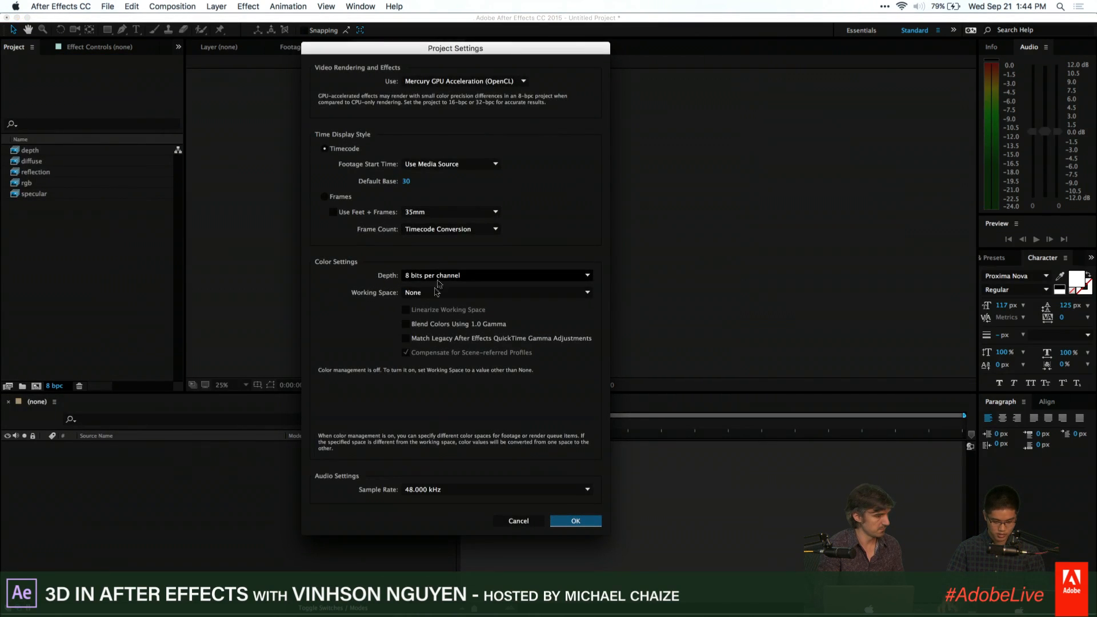
pyautogui.click(438, 292)
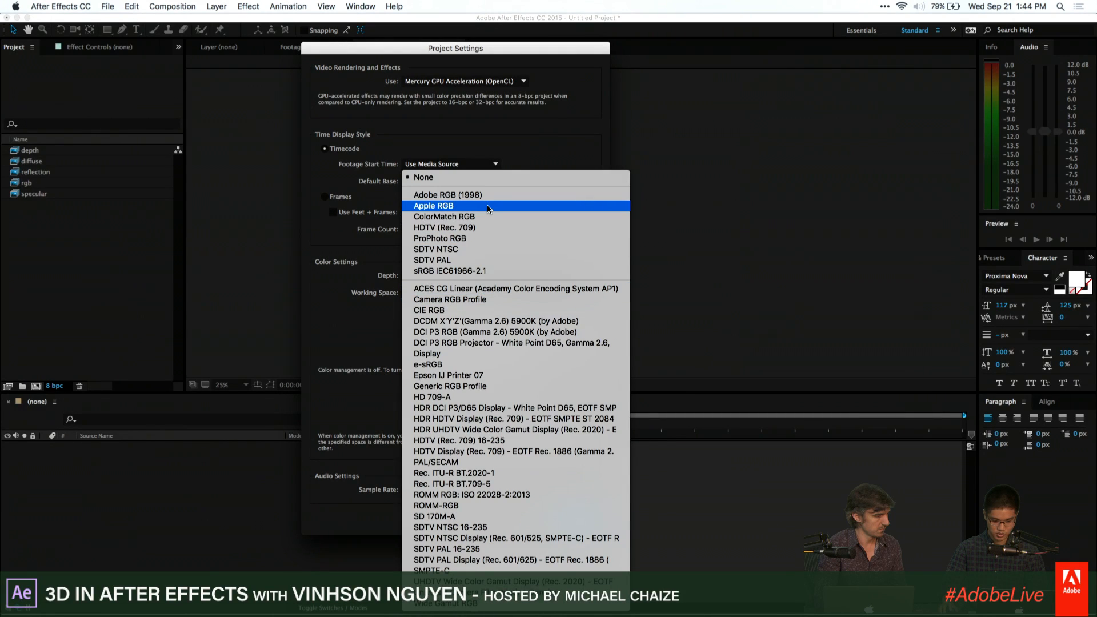
pyautogui.click(469, 271)
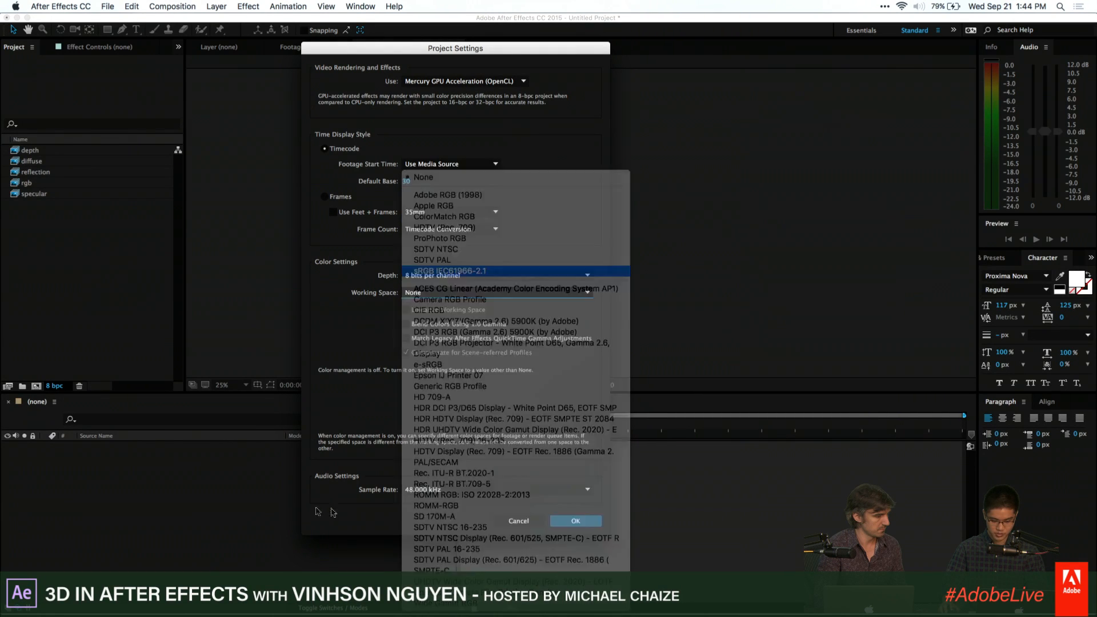
pyautogui.click(406, 310)
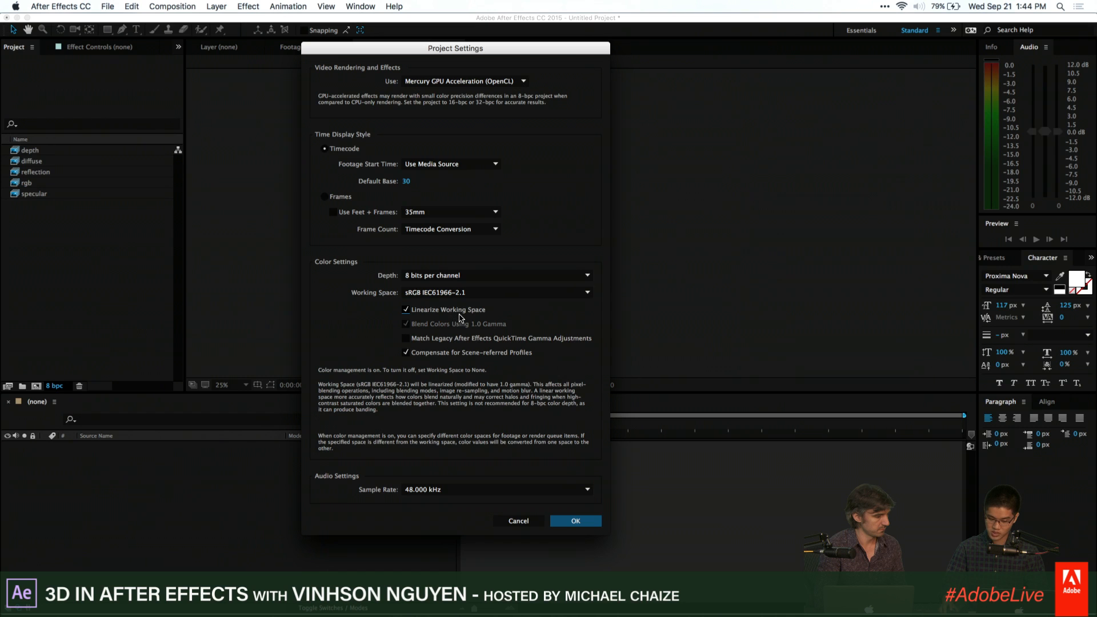
pyautogui.click(574, 520)
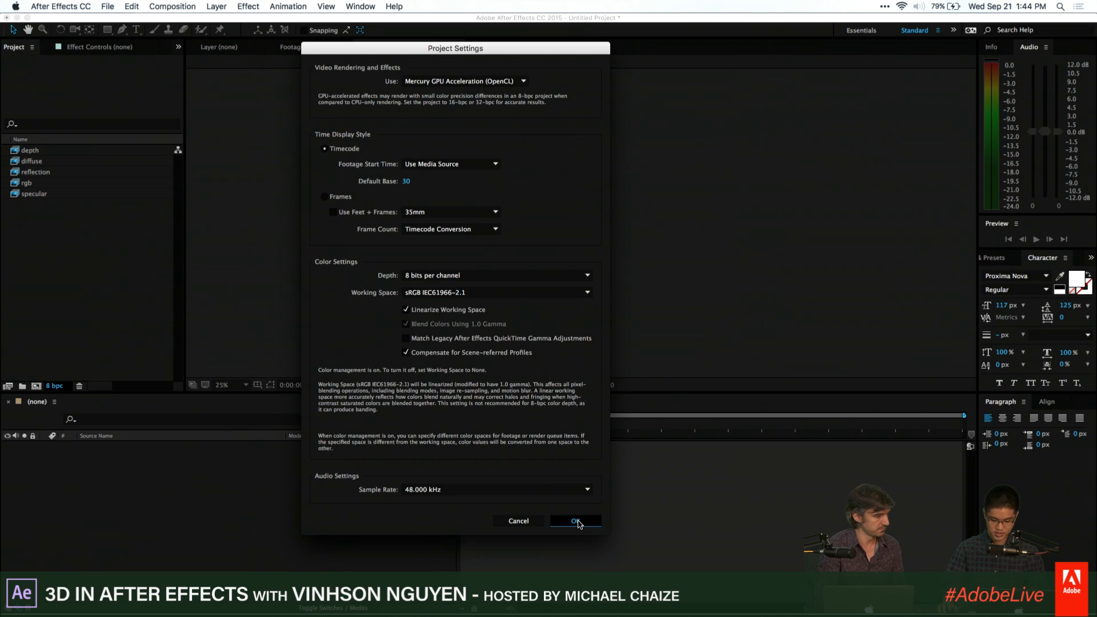
# Create a new composition from the diffuse footage
pyautogui.click(31, 181)
pyautogui.click(32, 162)
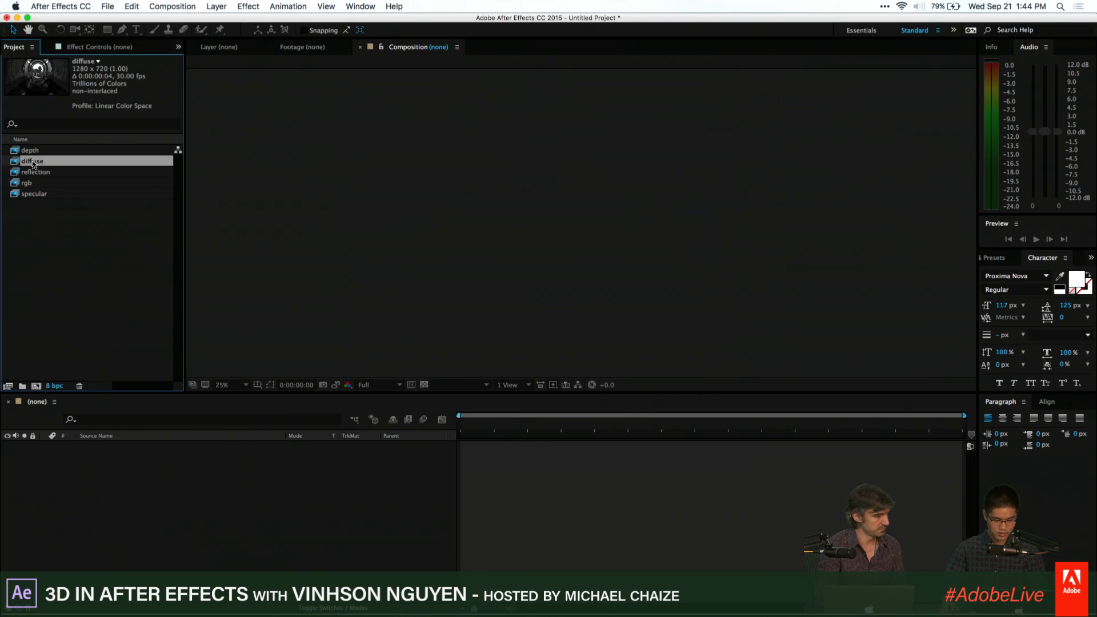
pyautogui.click(30, 152)
pyautogui.click(36, 162)
pyautogui.moveTo(39, 386); pyautogui.dragTo(38, 387)
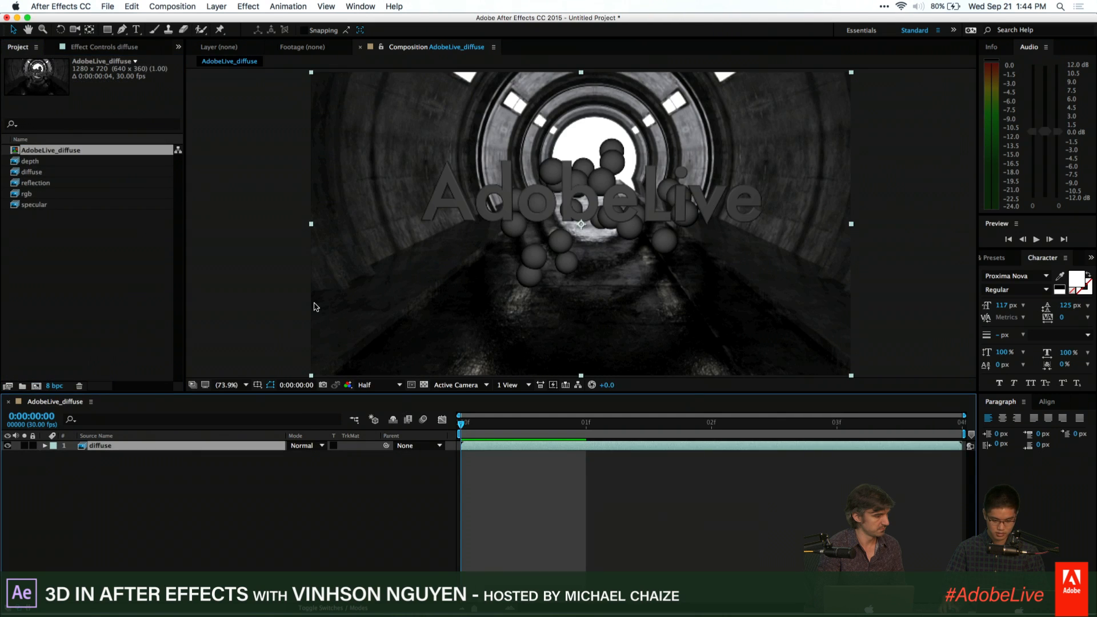
# Turn off Linearize Working Space in the project's color settings and set the working space to None
pyautogui.click(52, 387)
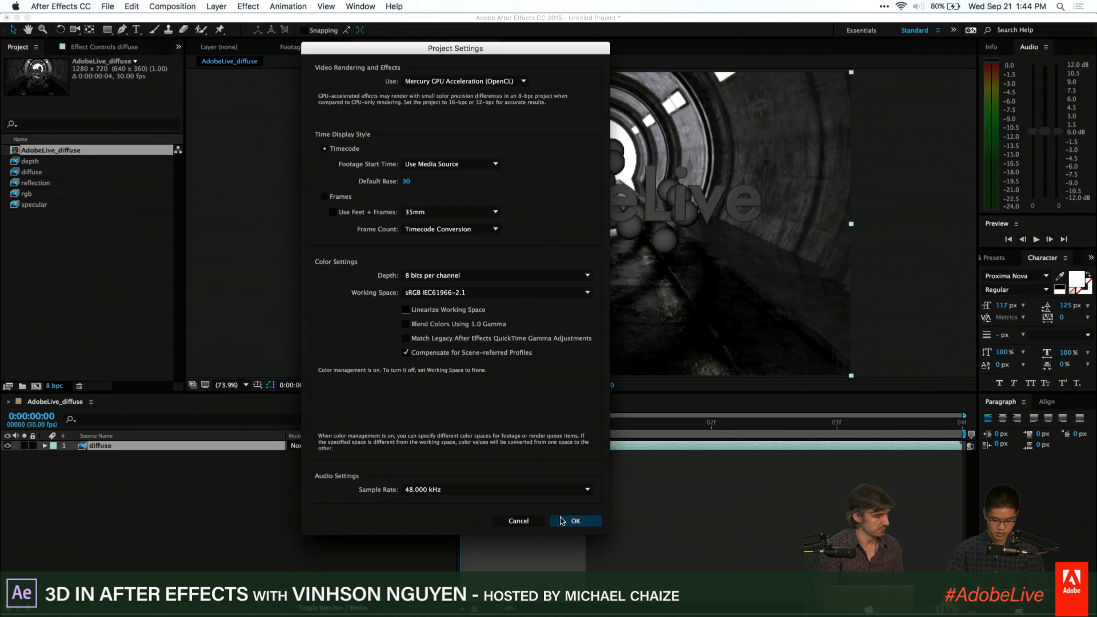
pyautogui.click(574, 520)
pyautogui.click(54, 386)
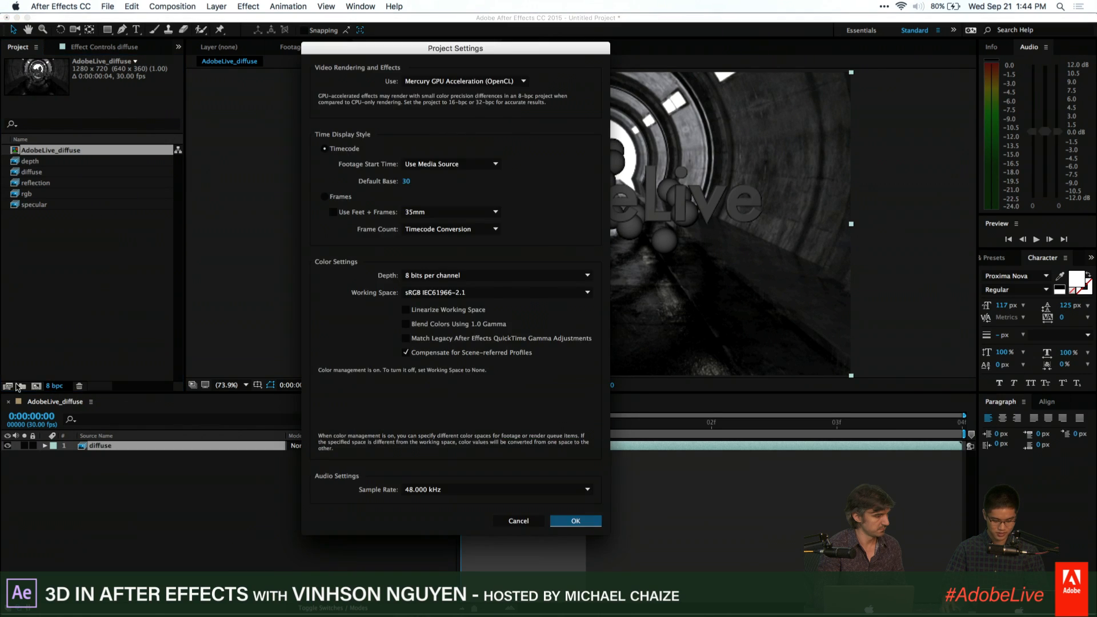
pyautogui.press('Escape')
pyautogui.click(55, 387)
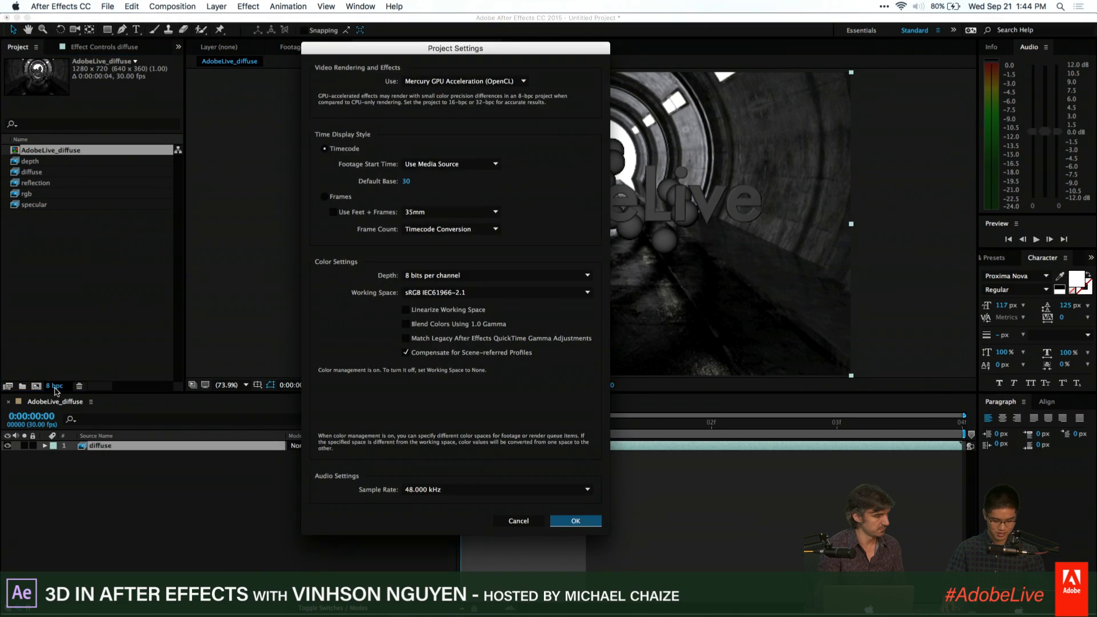
pyautogui.click(445, 292)
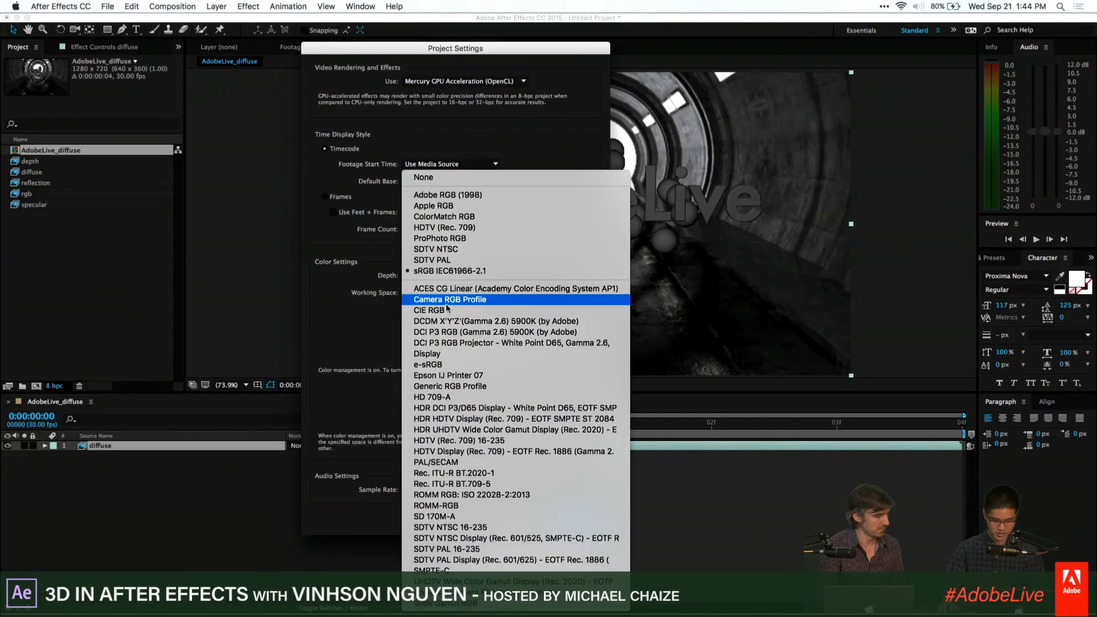
pyautogui.click(448, 178)
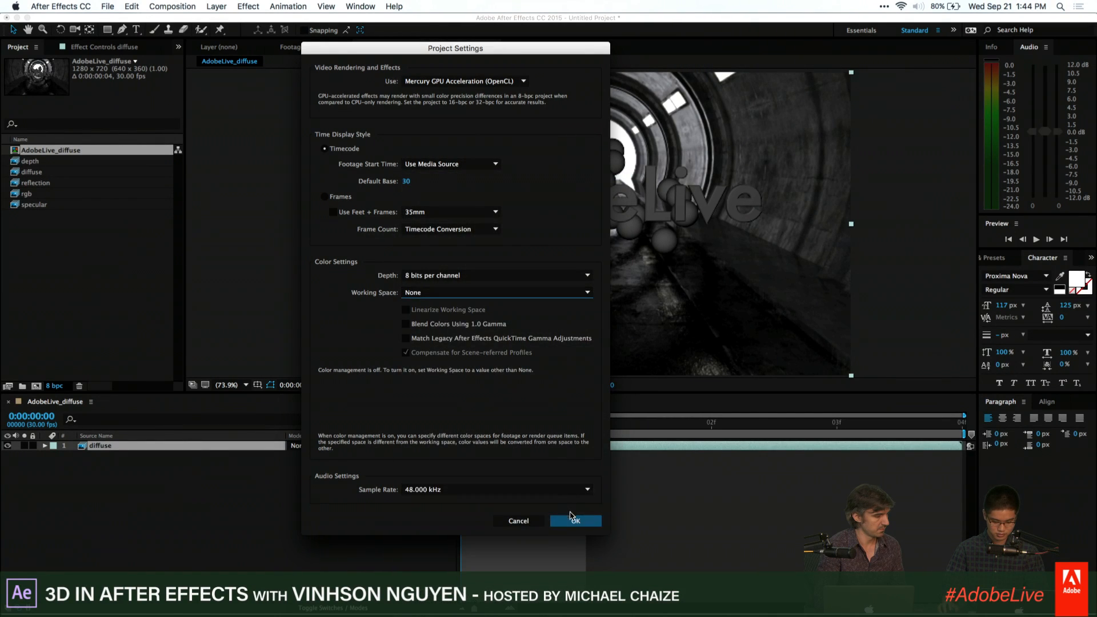
pyautogui.click(573, 519)
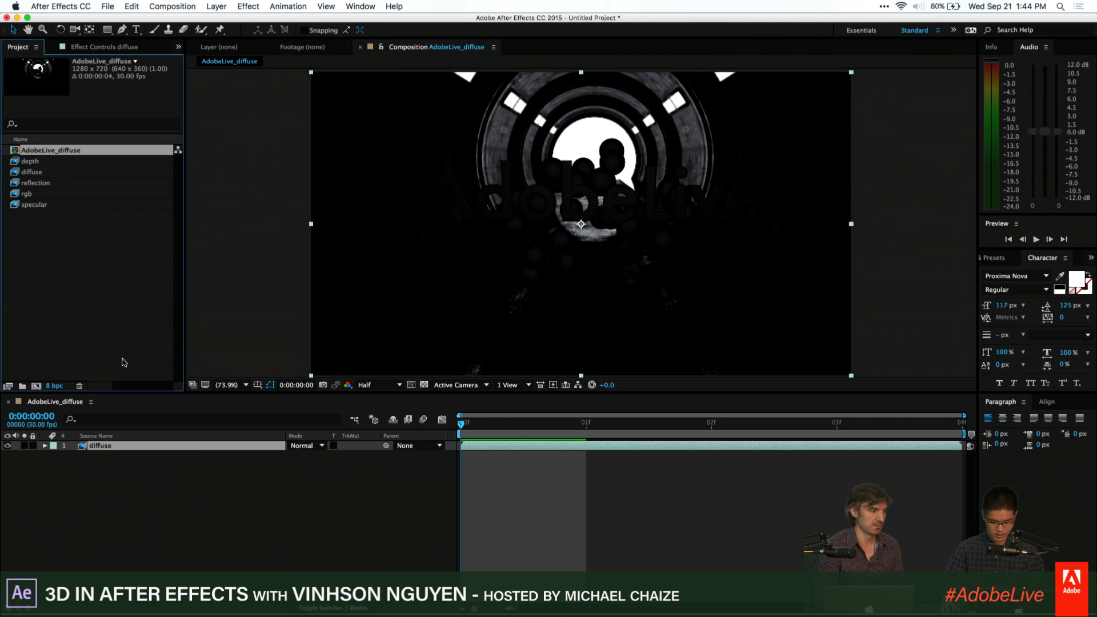
# Restore the sRGB IEC61966-2.1 working space in the project settings and linearize it again
pyautogui.click(36, 385)
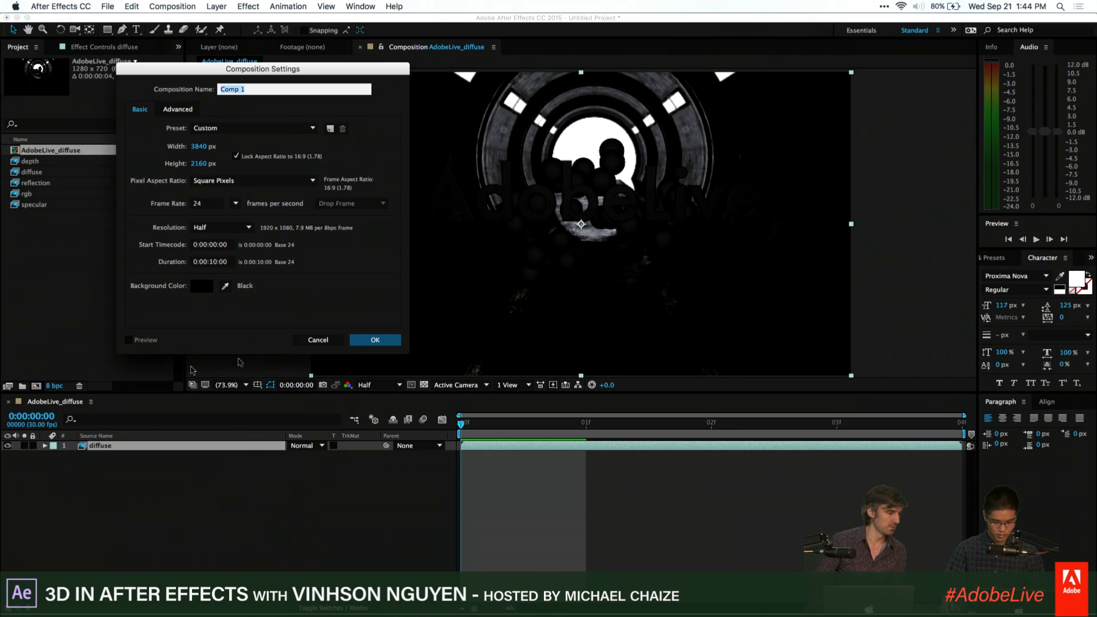
pyautogui.press('Escape')
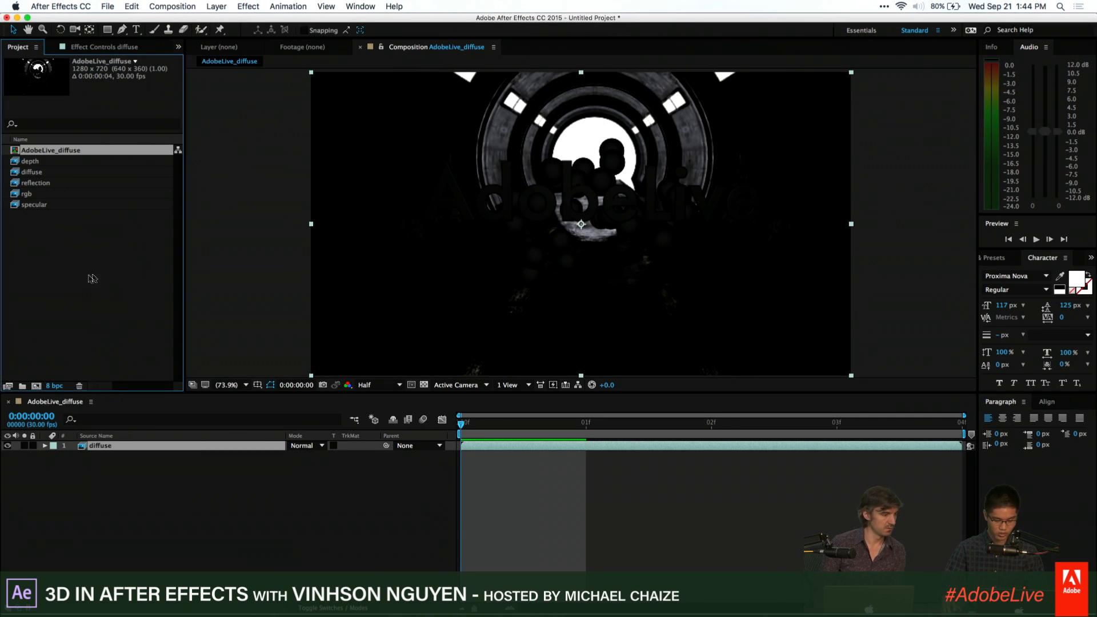
pyautogui.click(54, 387)
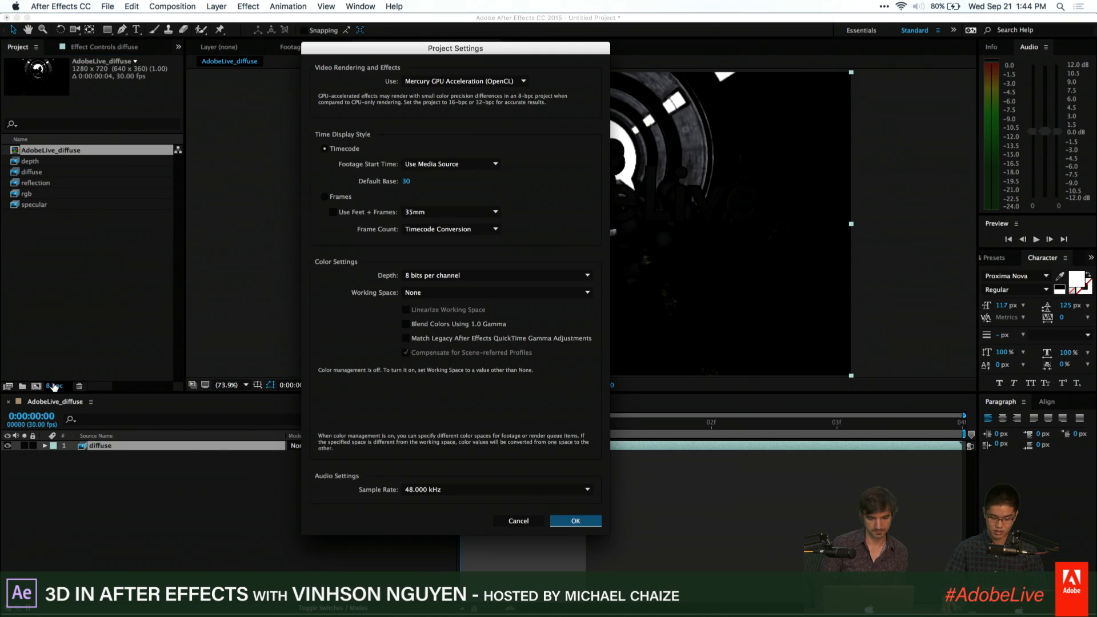
pyautogui.click(474, 276)
pyautogui.click(474, 276)
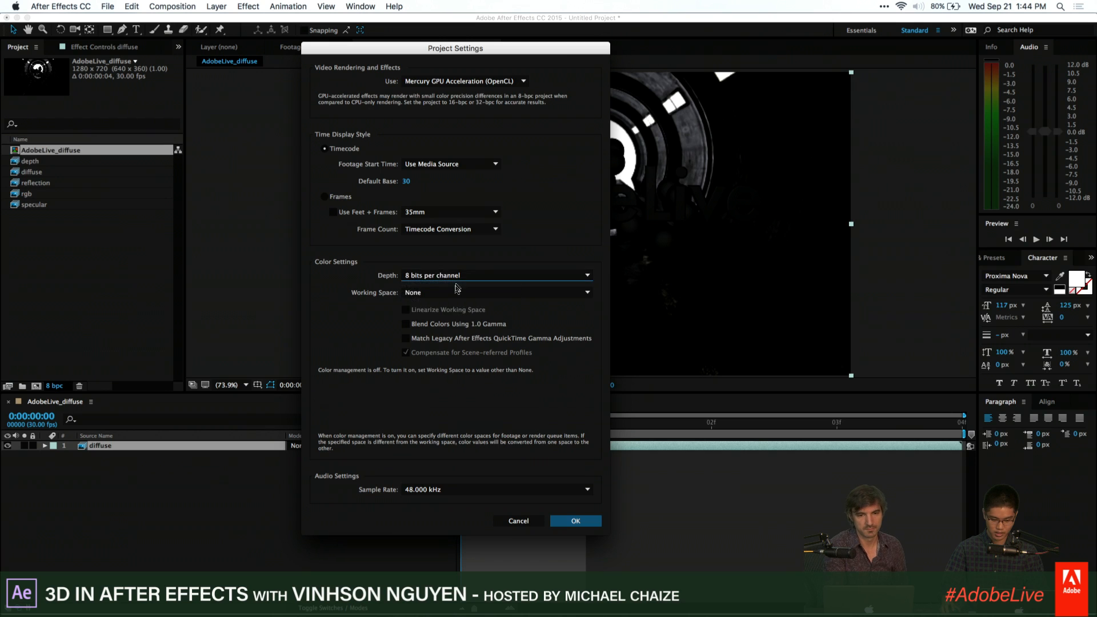
pyautogui.click(464, 292)
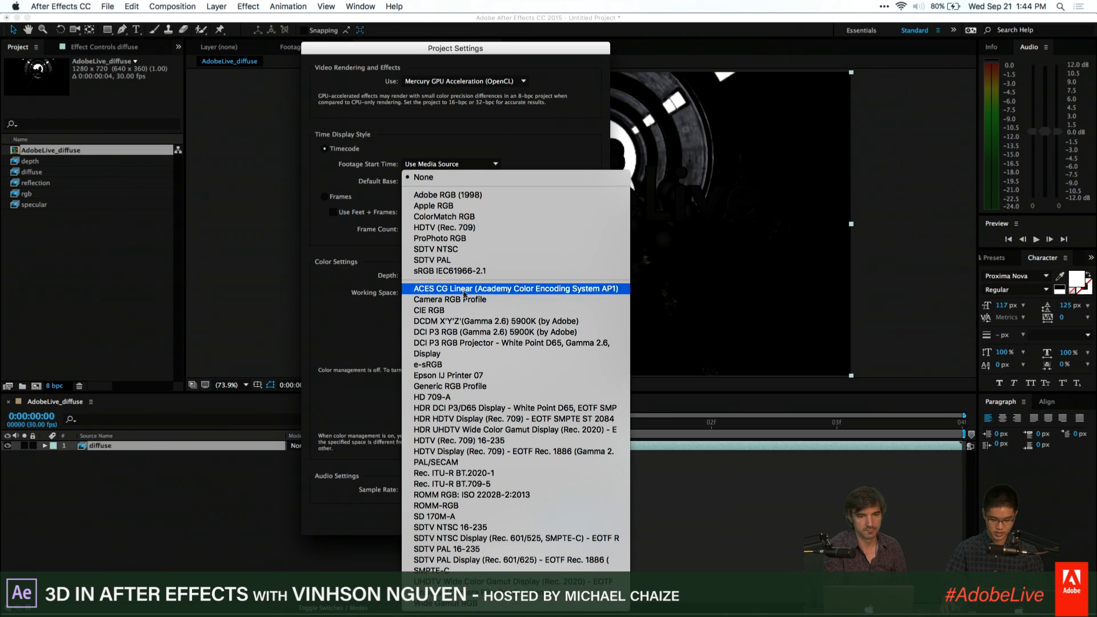
pyautogui.click(452, 271)
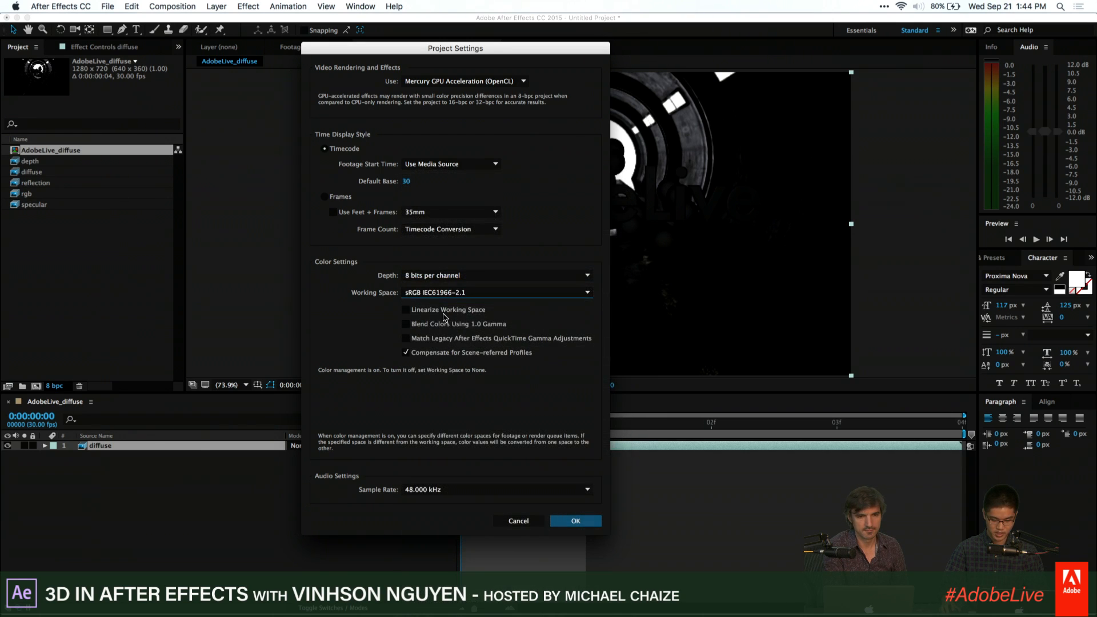
pyautogui.click(445, 311)
pyautogui.click(577, 519)
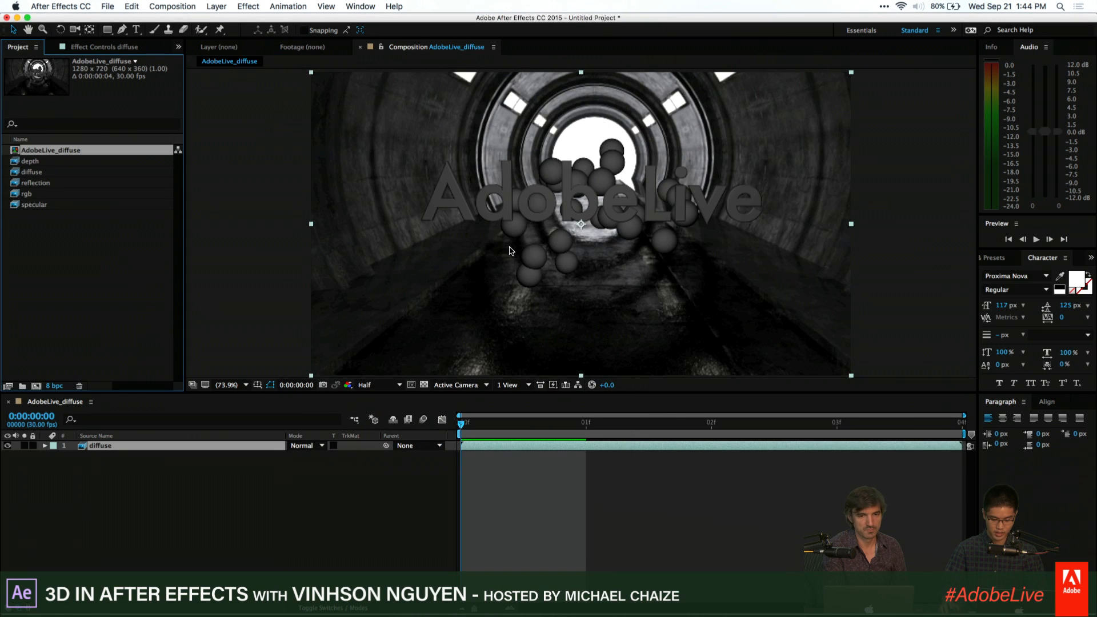
# Set the project's color depth to 16 bits per channel
pyautogui.click(55, 387)
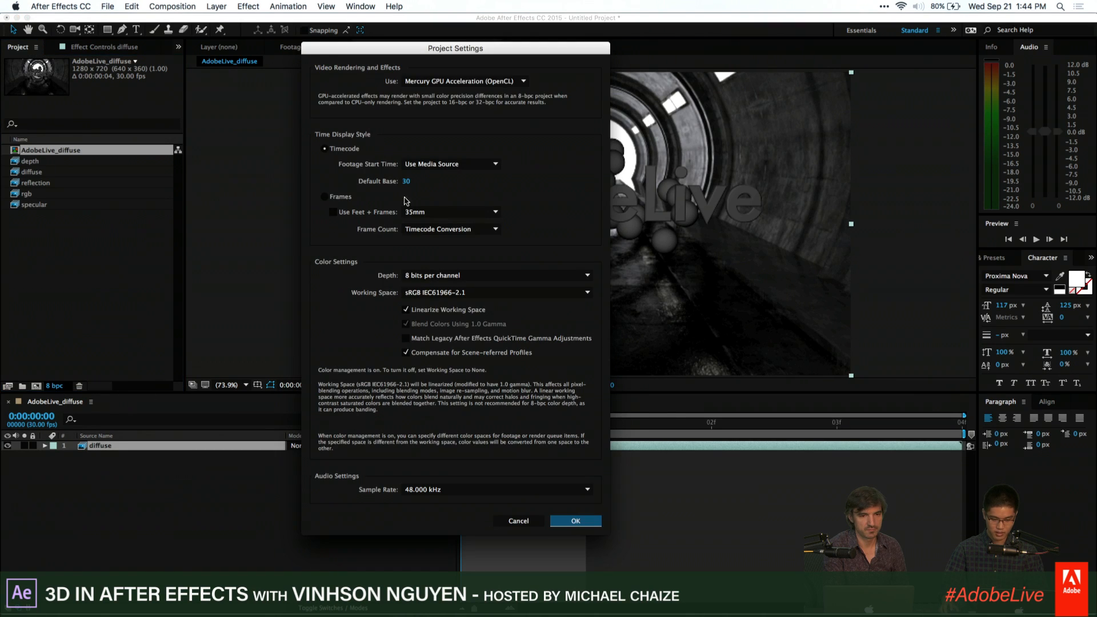
pyautogui.click(483, 276)
pyautogui.click(482, 298)
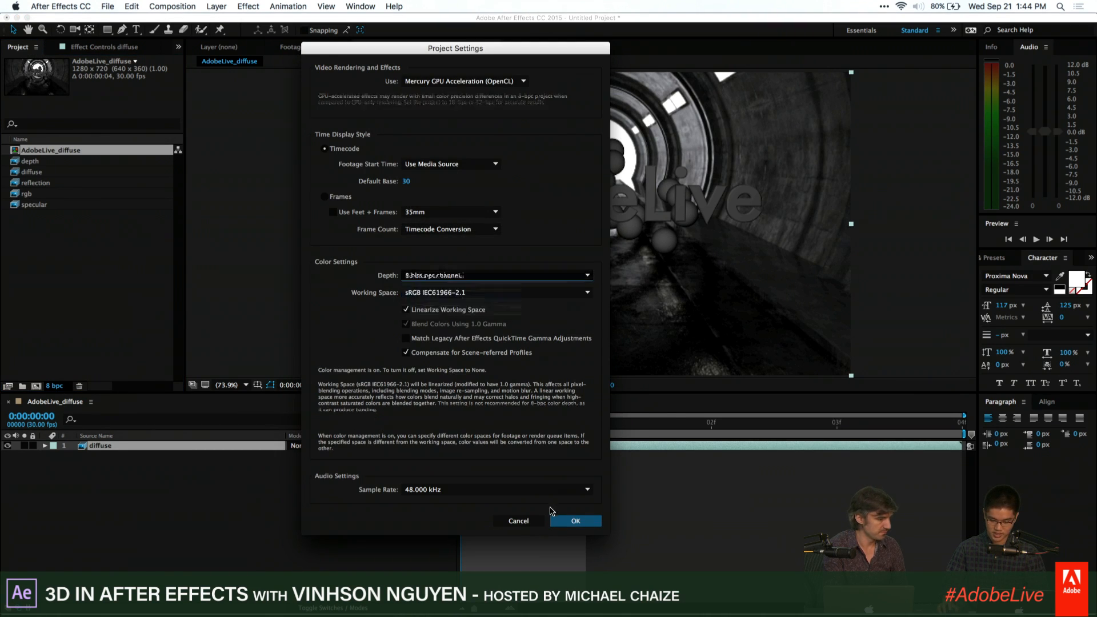
pyautogui.click(560, 520)
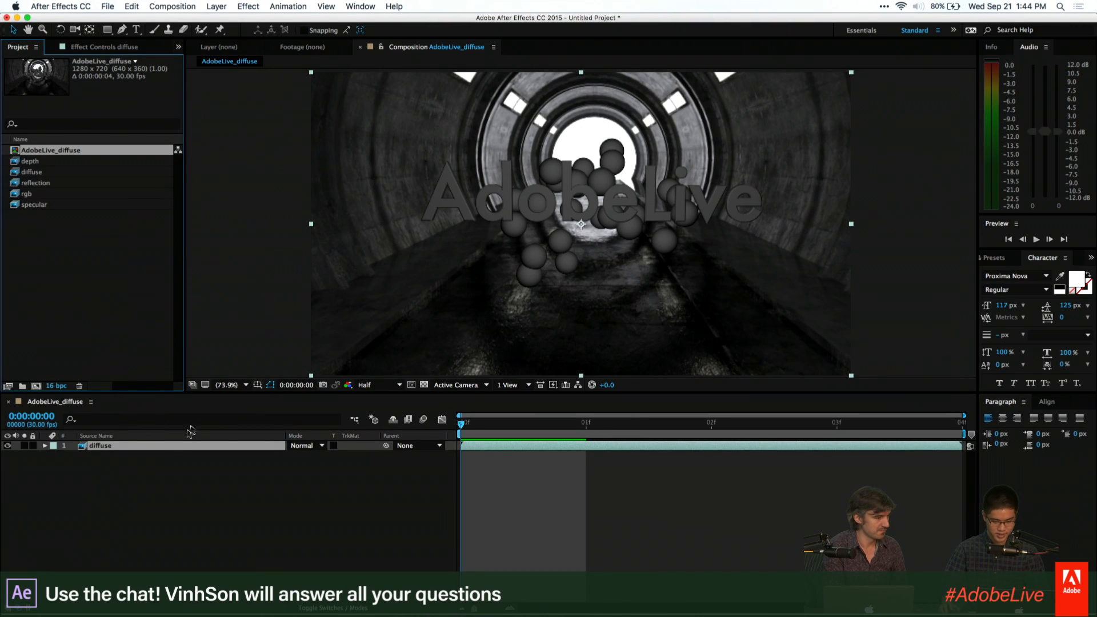
# Add the depth footage to the AdobeLive_diffuse composition as a hidden layer below the diffuse layer
pyautogui.click(43, 173)
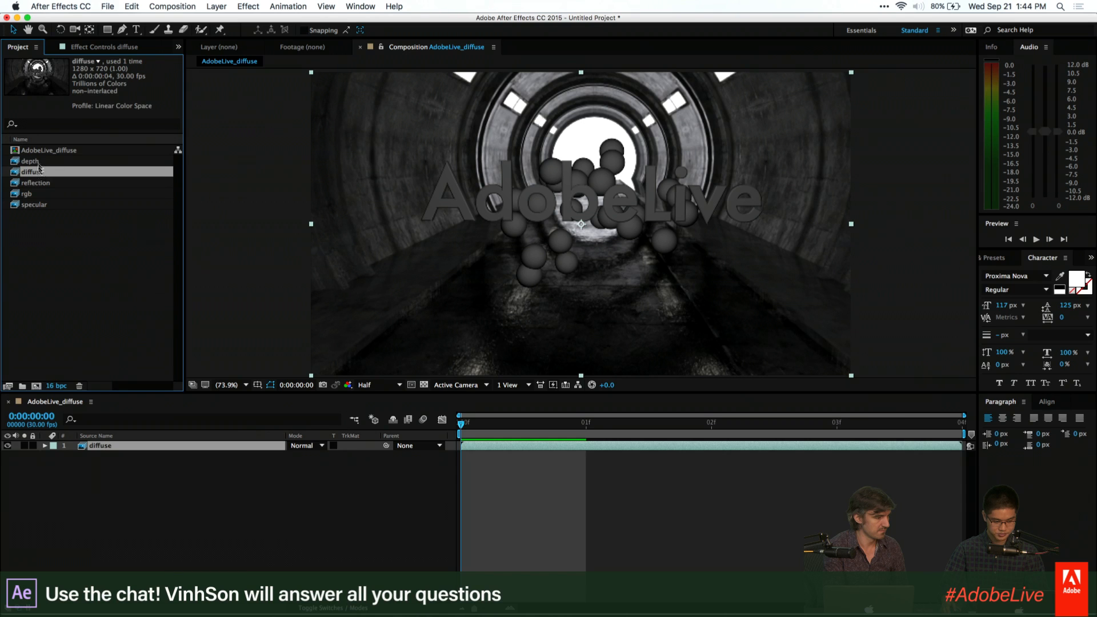
pyautogui.click(40, 162)
pyautogui.moveTo(150, 438); pyautogui.dragTo(152, 443)
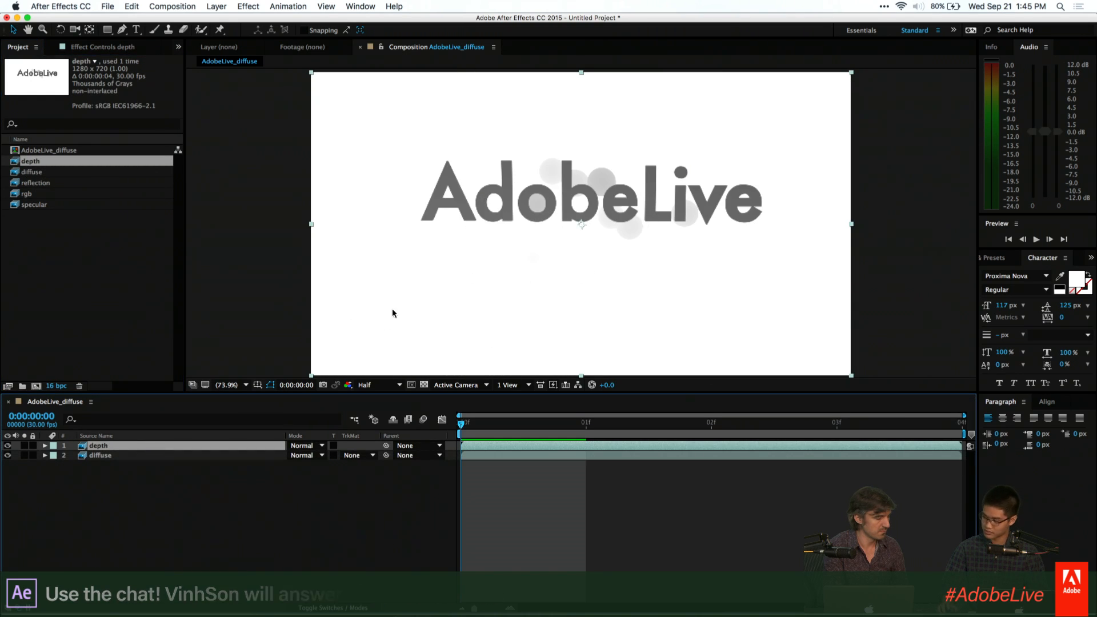
pyautogui.click(9, 445)
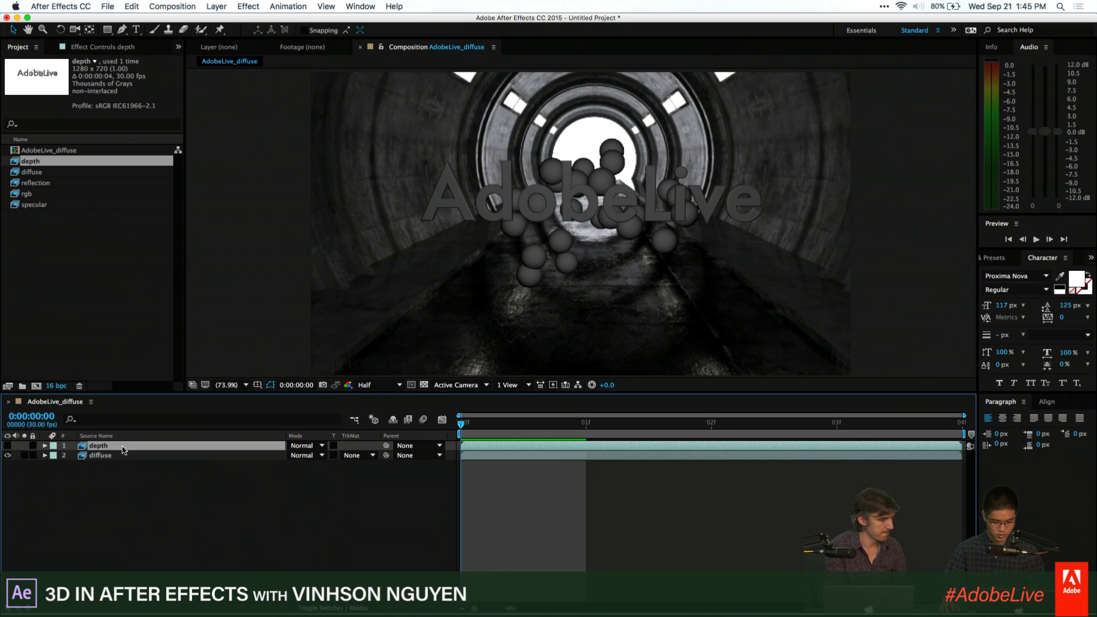
pyautogui.moveTo(98, 446); pyautogui.dragTo(117, 464)
# Add the reflection footage above the diffuse layer with Screen blending, and toggle its visibility to compare the effect
pyautogui.click(40, 183)
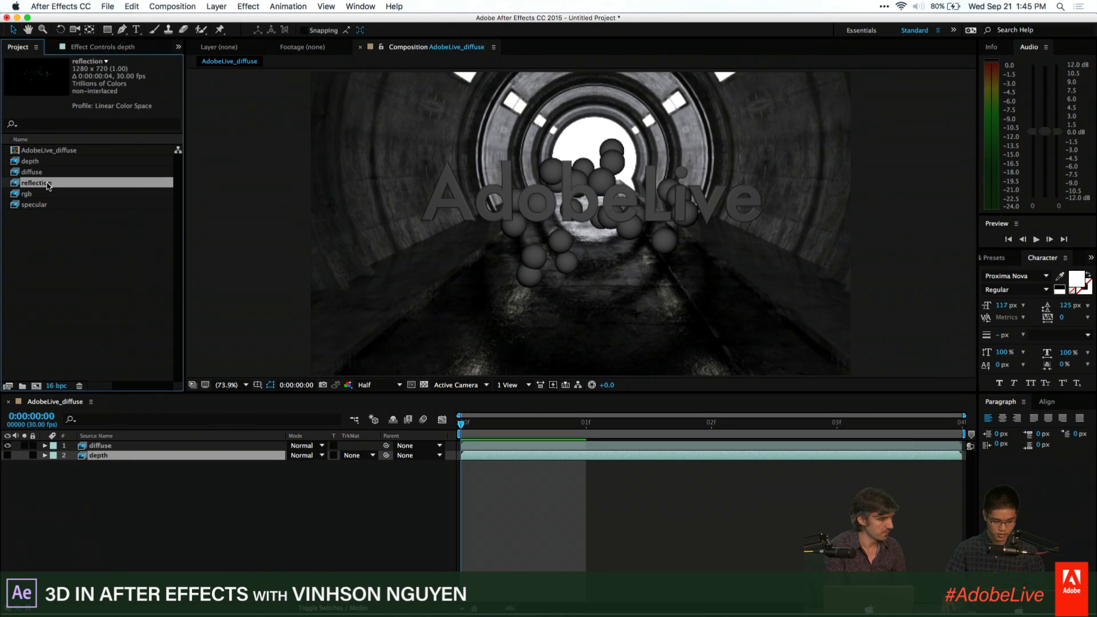
pyautogui.moveTo(153, 396); pyautogui.dragTo(258, 446)
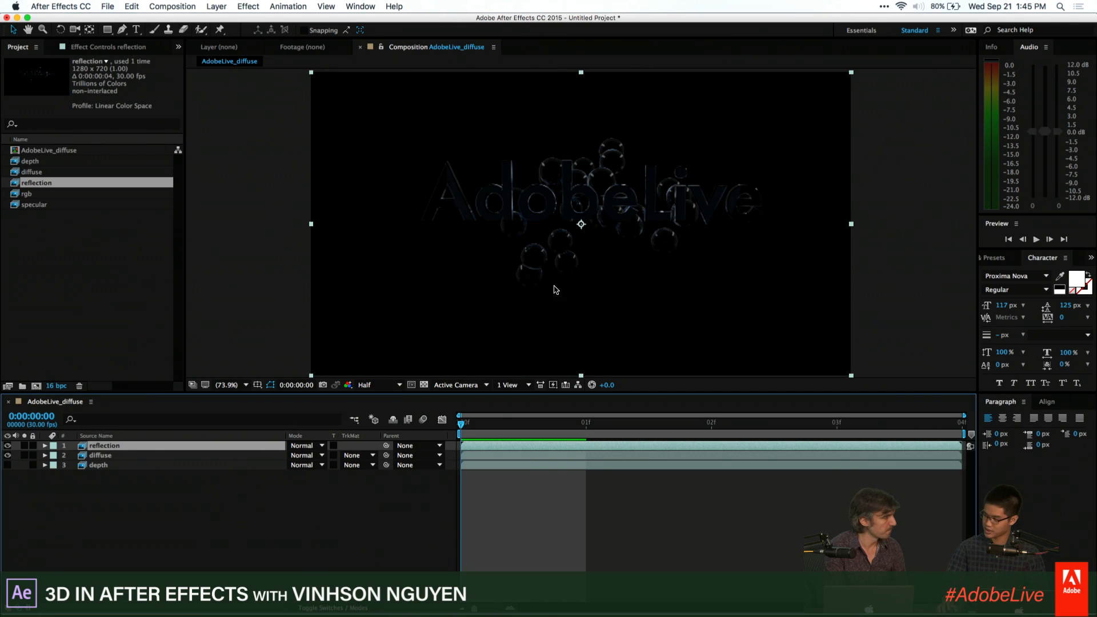
pyautogui.click(318, 446)
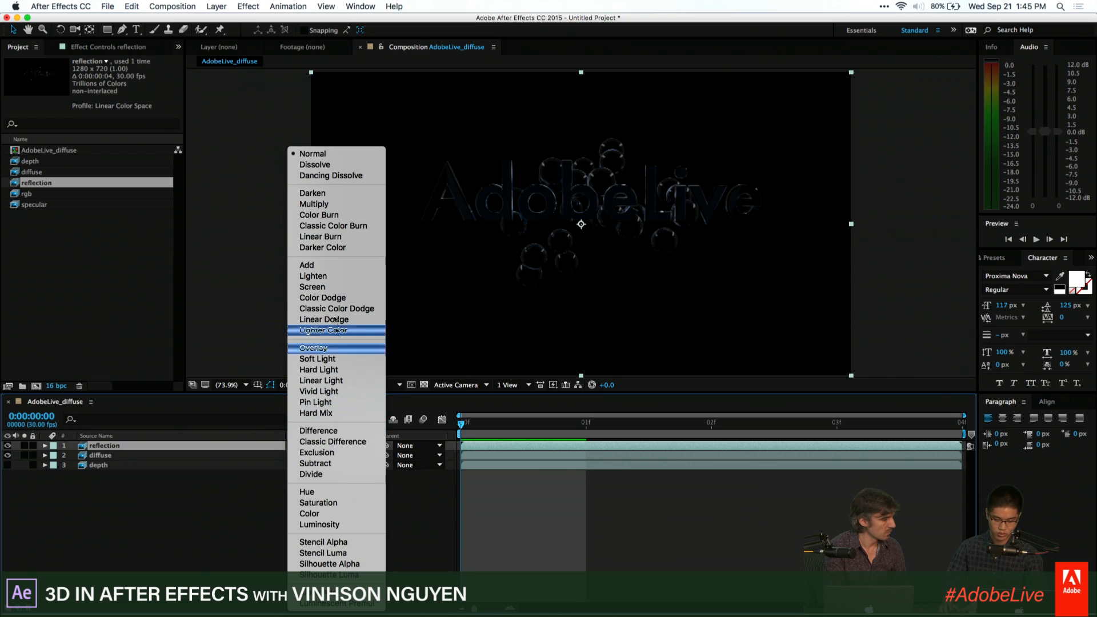
pyautogui.click(313, 287)
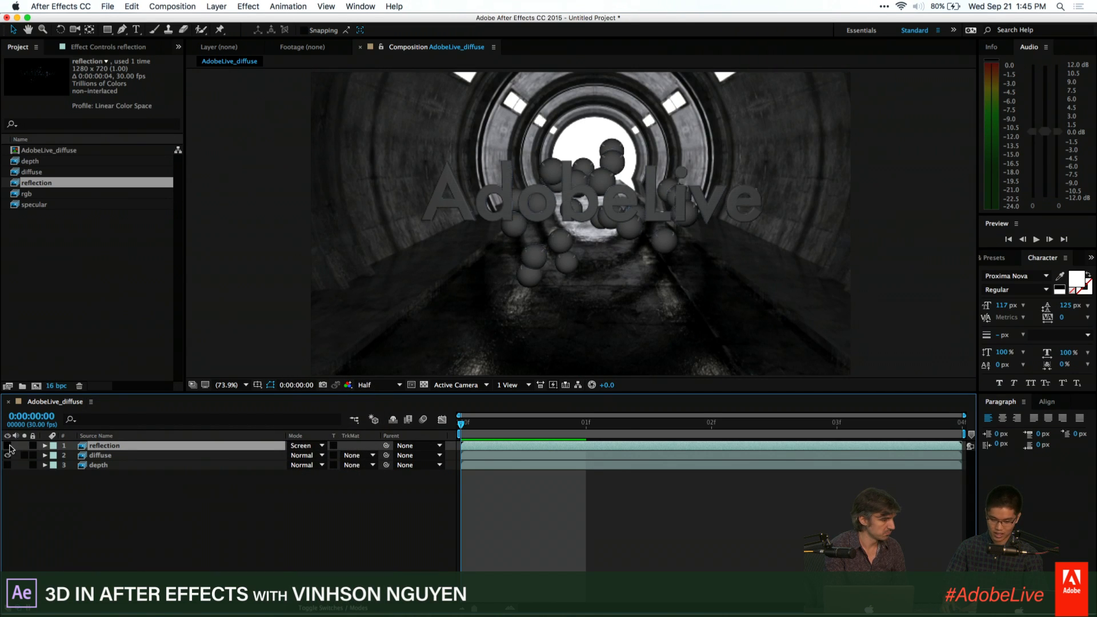
pyautogui.click(8, 446)
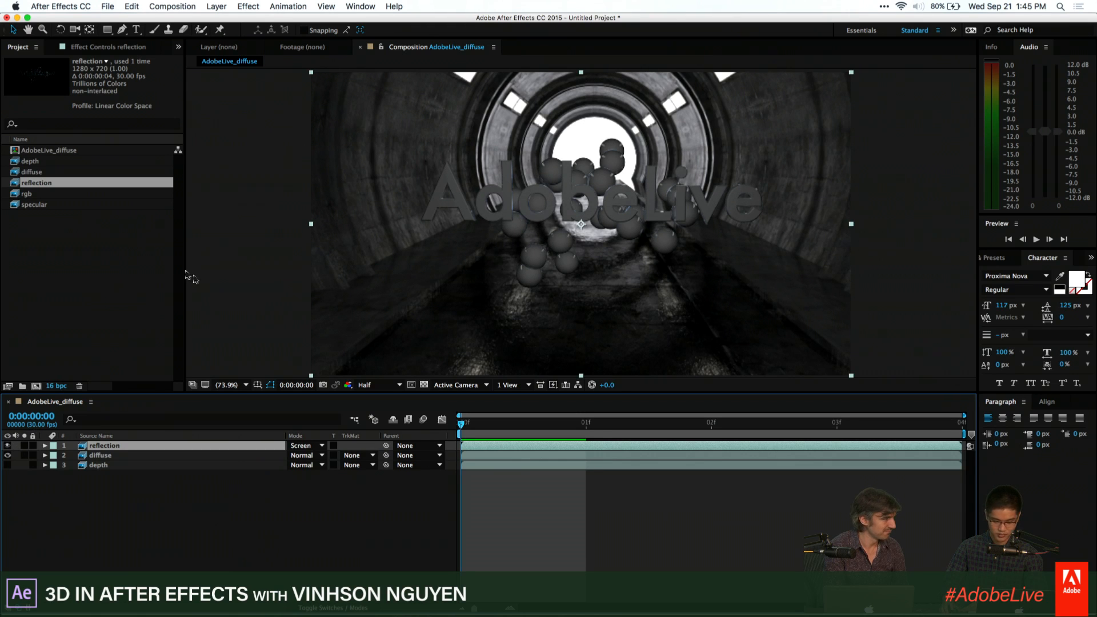
# Add the specular footage between the reflection and diffuse layers and set its blending mode to Screen
pyautogui.click(72, 197)
pyautogui.click(64, 162)
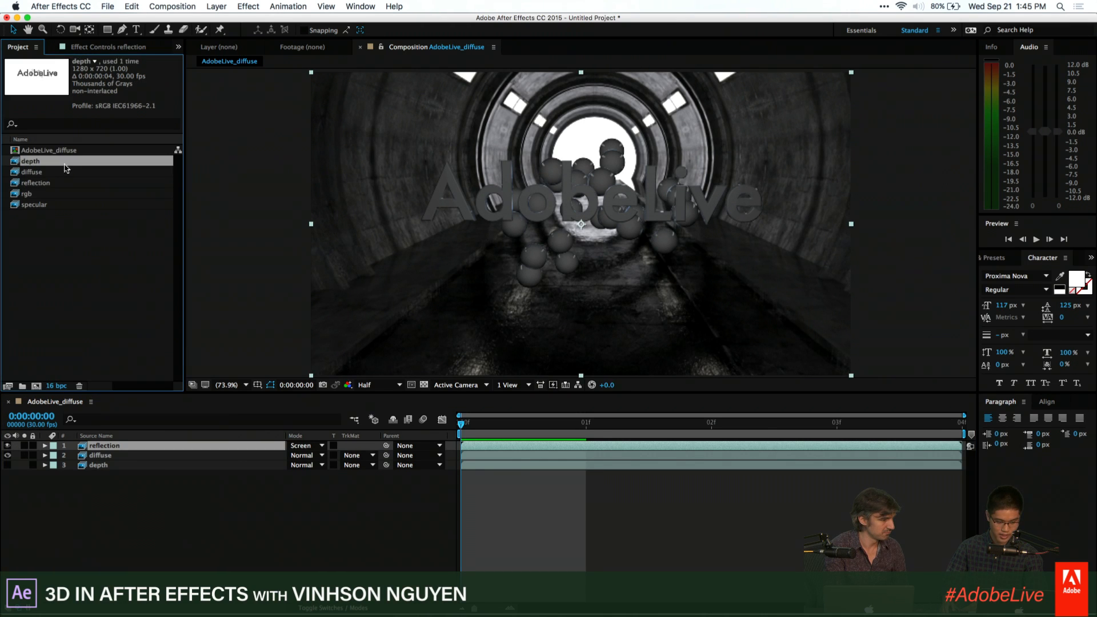
pyautogui.click(62, 173)
pyautogui.click(42, 205)
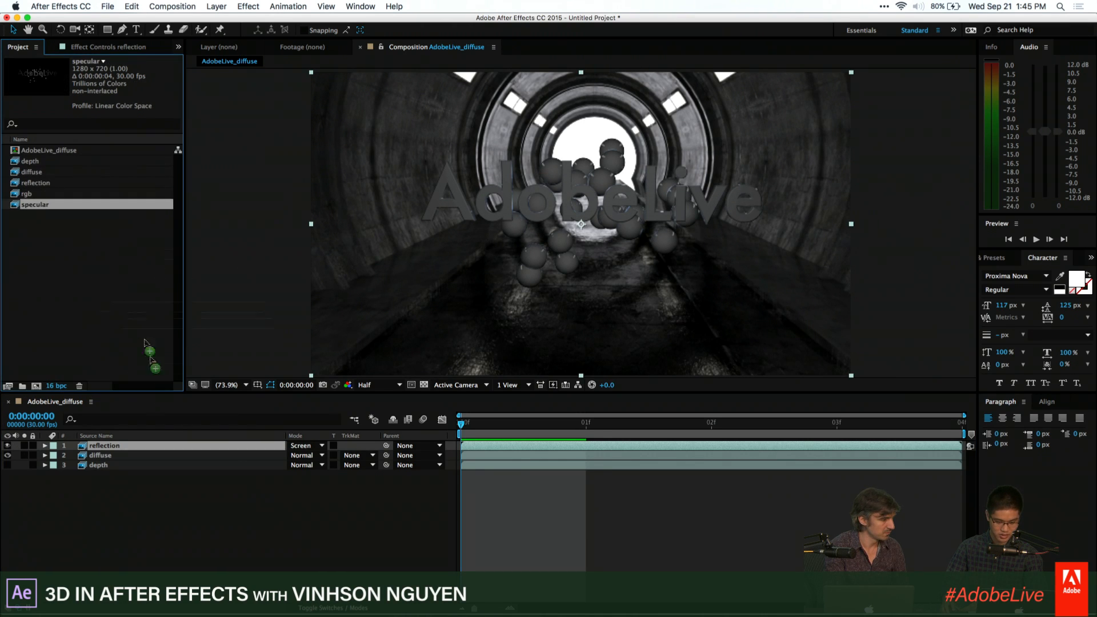
pyautogui.moveTo(144, 342); pyautogui.dragTo(139, 450)
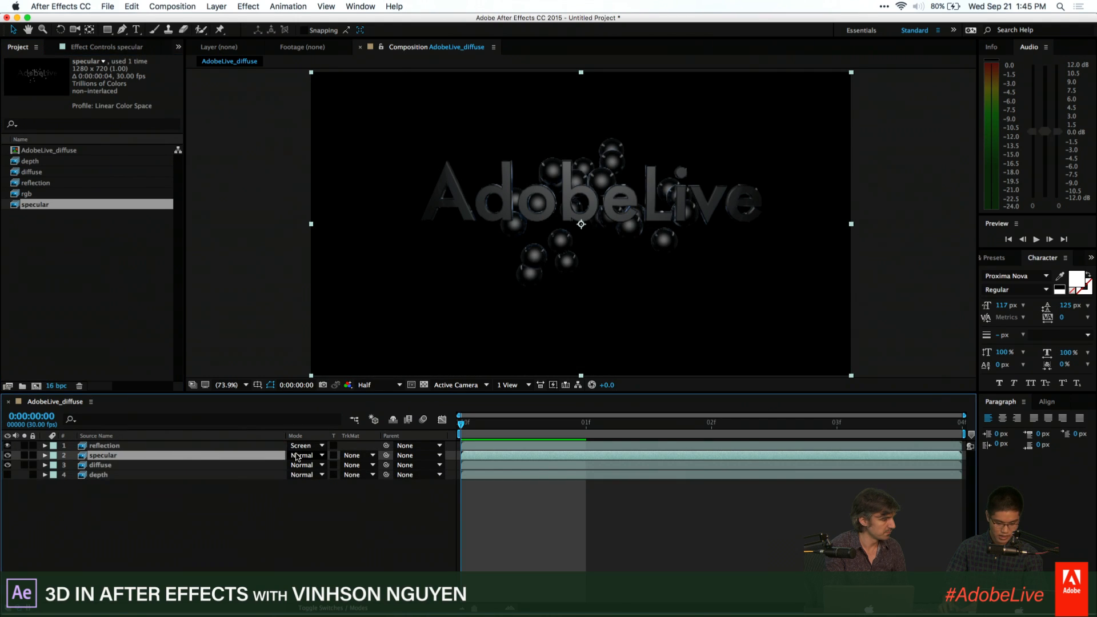
pyautogui.click(302, 455)
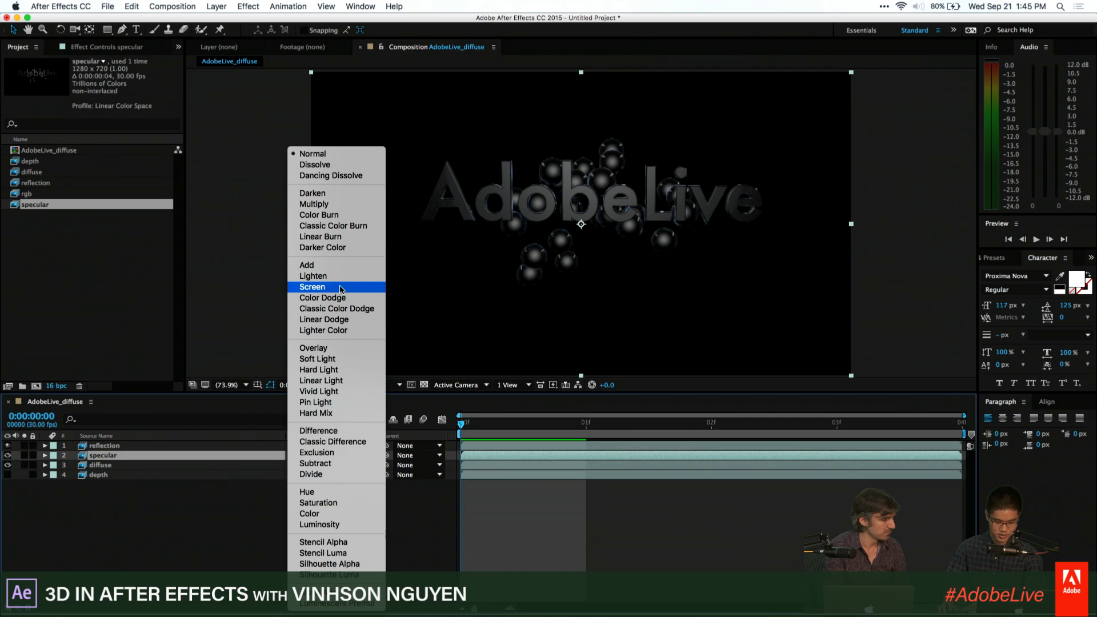
pyautogui.click(342, 287)
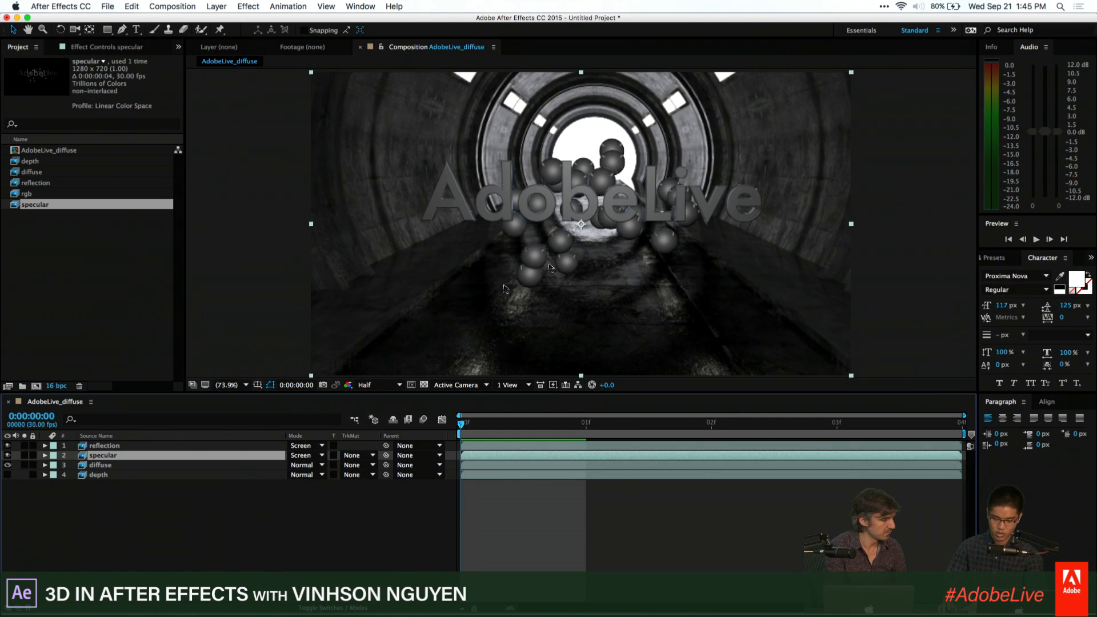
# Review the reflection, diffuse, depth and specular footage items, and preview the composite
pyautogui.click(74, 182)
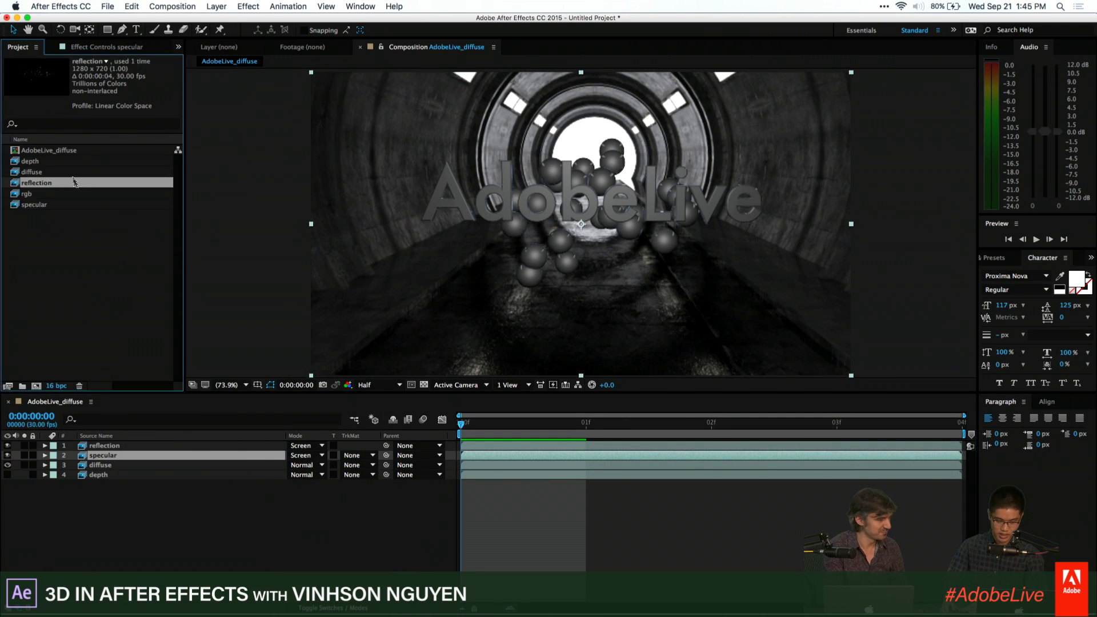
pyautogui.click(72, 171)
pyautogui.click(70, 162)
pyautogui.click(53, 205)
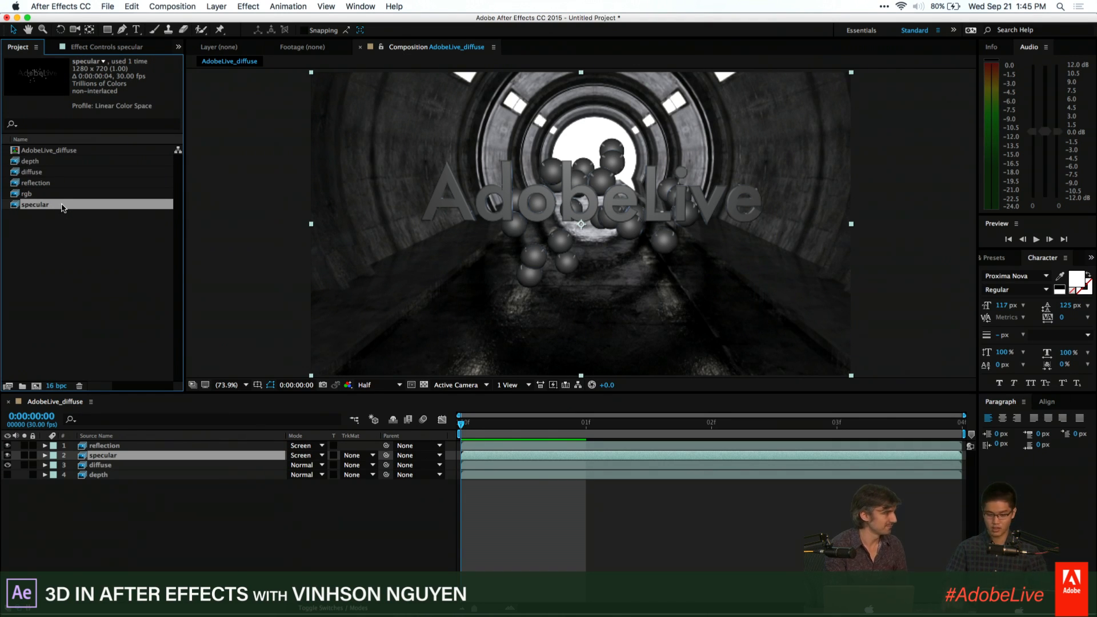
pyautogui.click(130, 490)
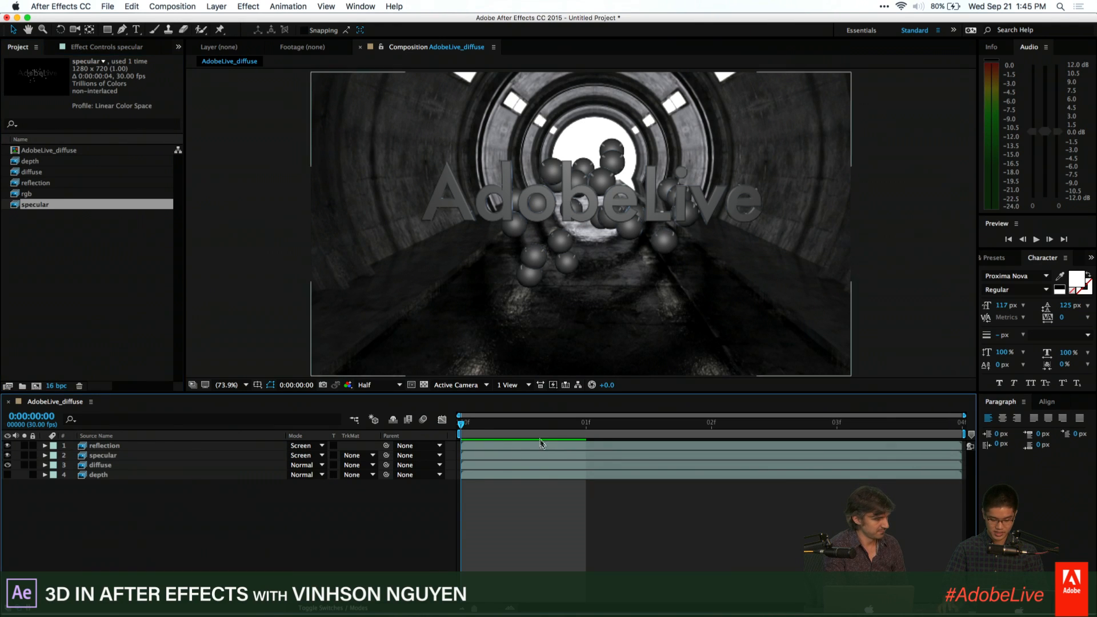
pyautogui.press('space')
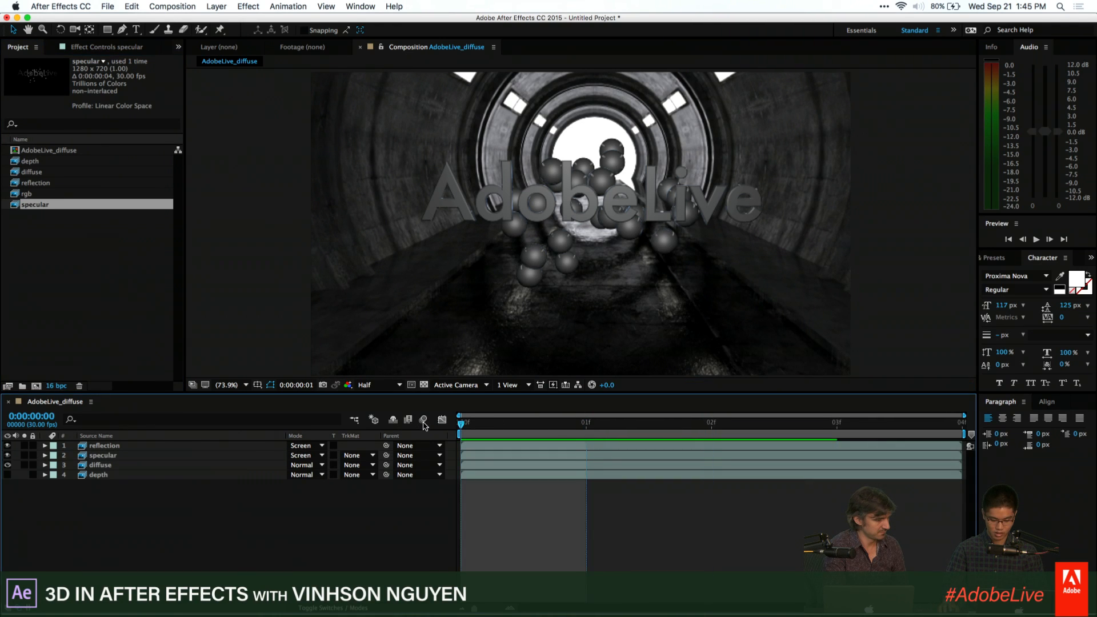
# Apply a Curves effect to the reflection layer and raise the RGB curve's midtones
pyautogui.click(163, 449)
pyautogui.click(249, 6)
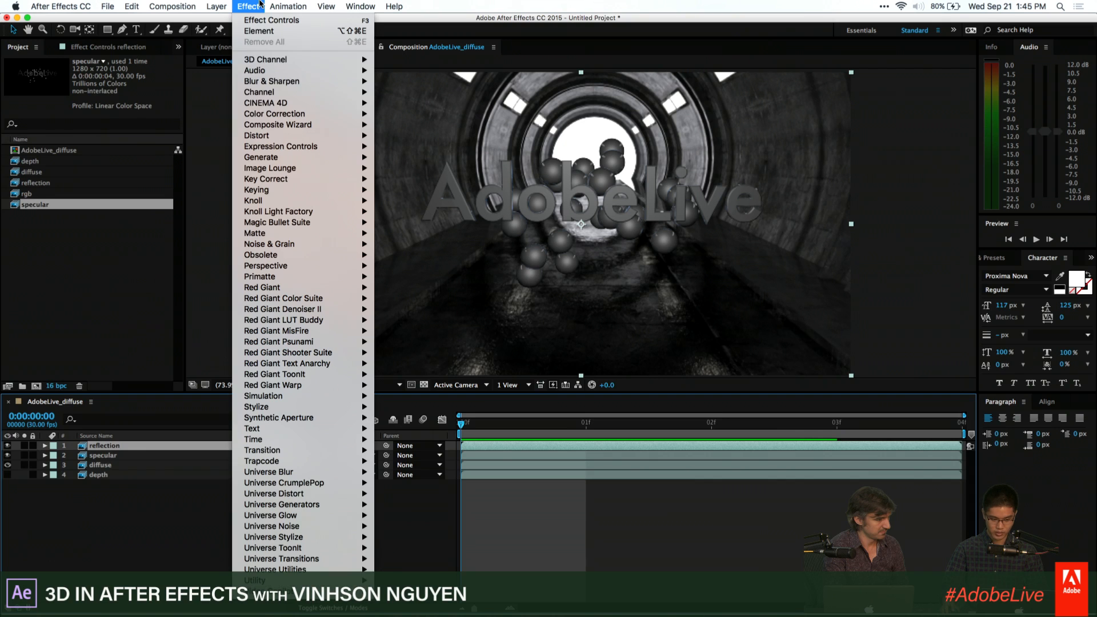
pyautogui.moveTo(291, 103)
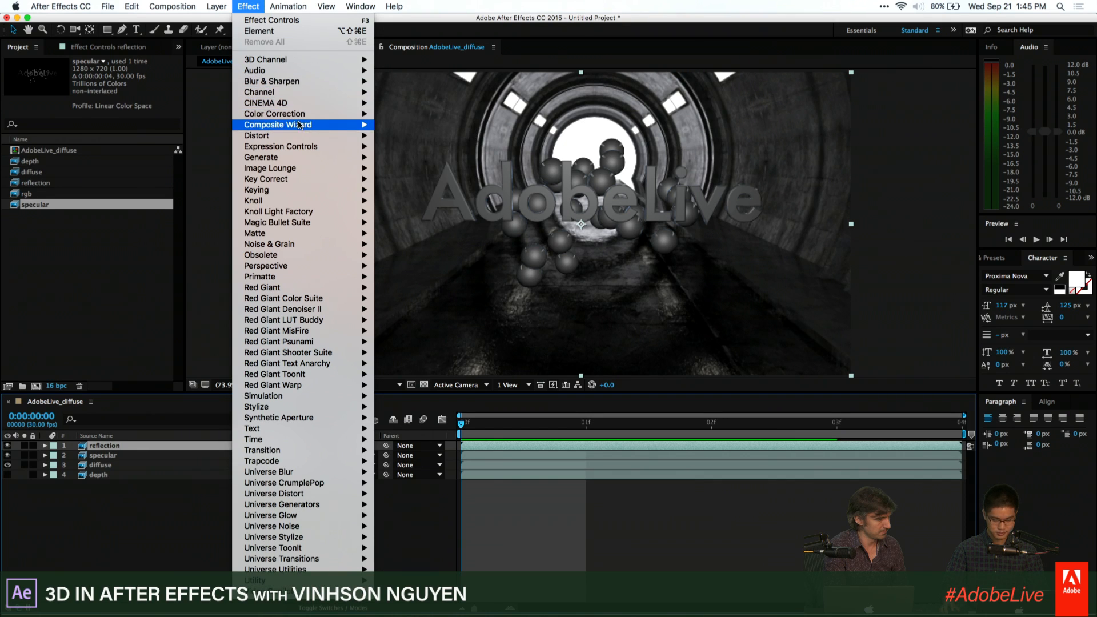
pyautogui.moveTo(310, 171)
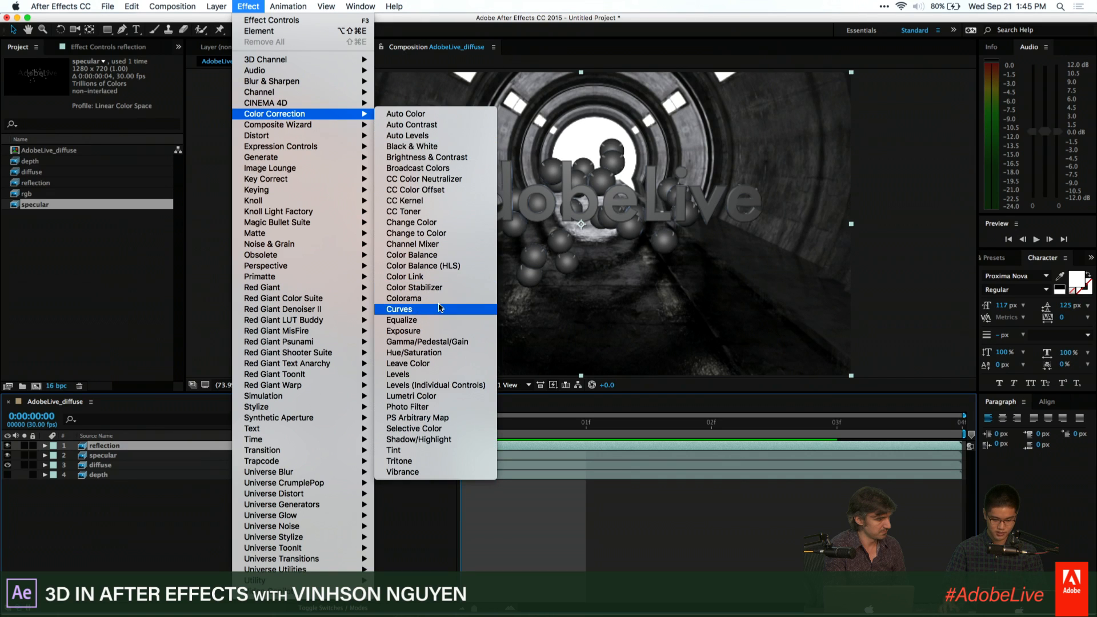
pyautogui.click(401, 310)
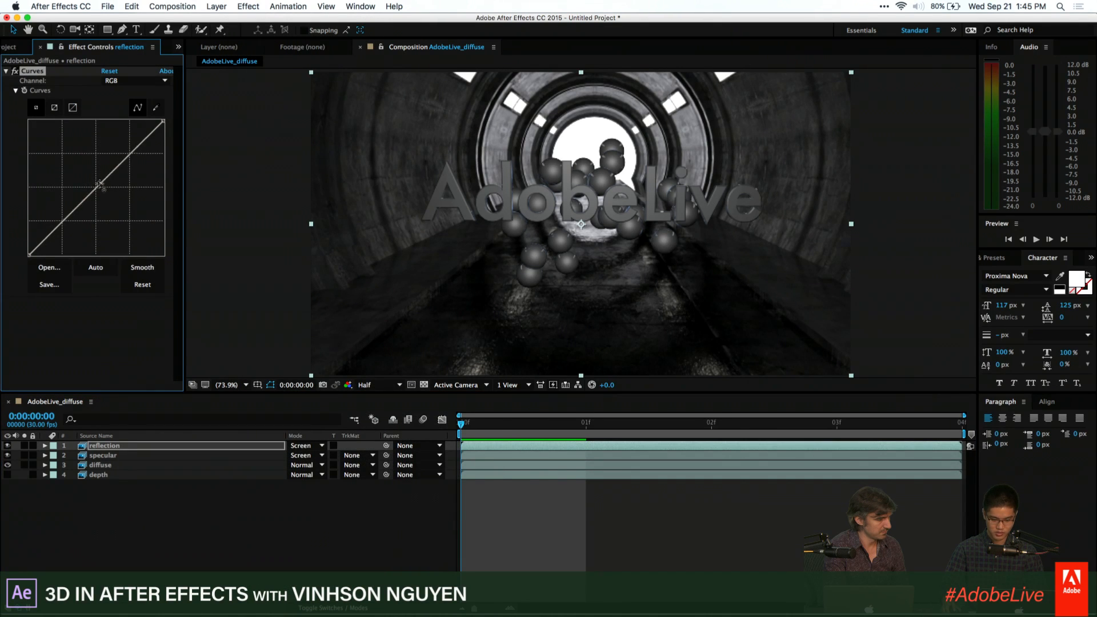
pyautogui.moveTo(100, 185); pyautogui.dragTo(110, 152)
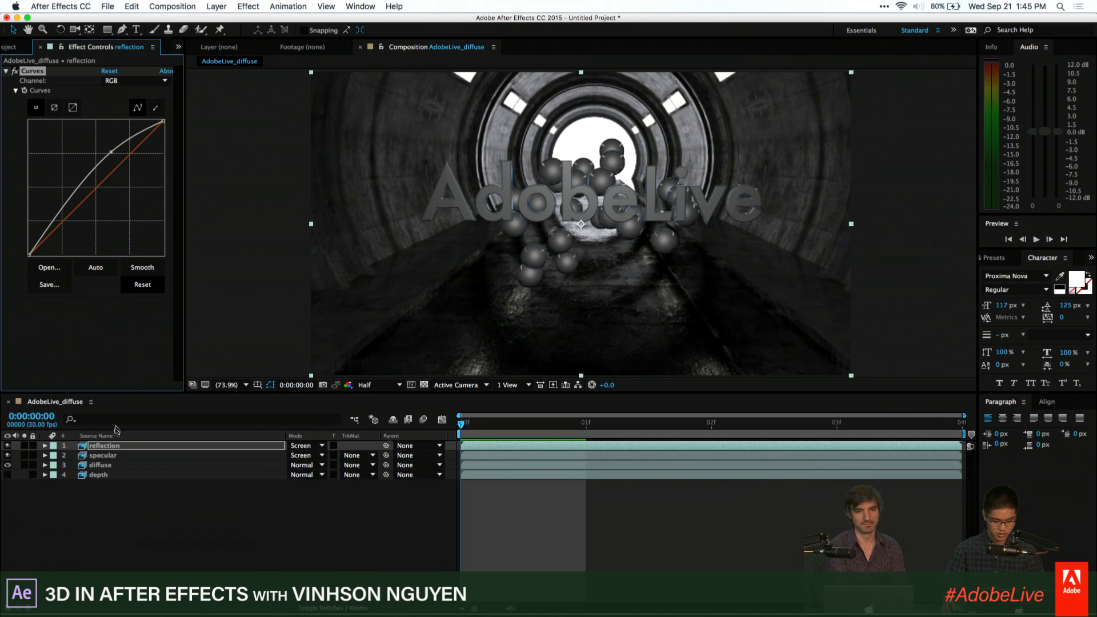
# Paste the Curves effect onto the diffuse layer and pull its RGB curve down in the midtones and shadows
pyautogui.click(114, 466)
pyautogui.press('super+v')
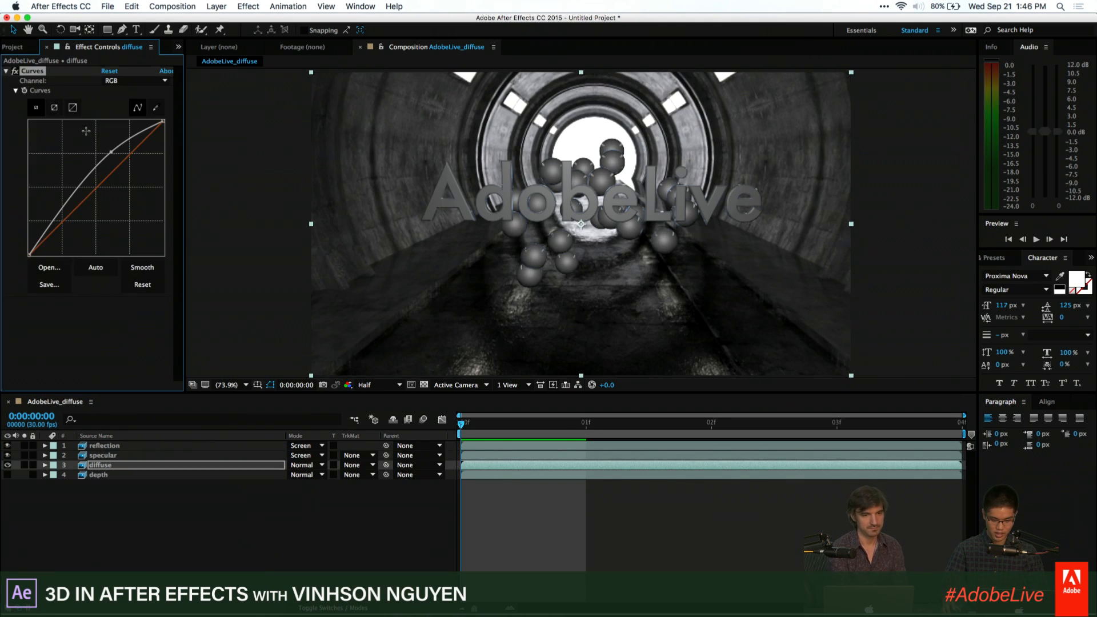
pyautogui.moveTo(111, 152); pyautogui.dragTo(128, 170)
pyautogui.moveTo(81, 218)
pyautogui.mouseDown()
pyautogui.moveTo(80, 236)
pyautogui.moveTo(79, 227)
pyautogui.mouseUp()
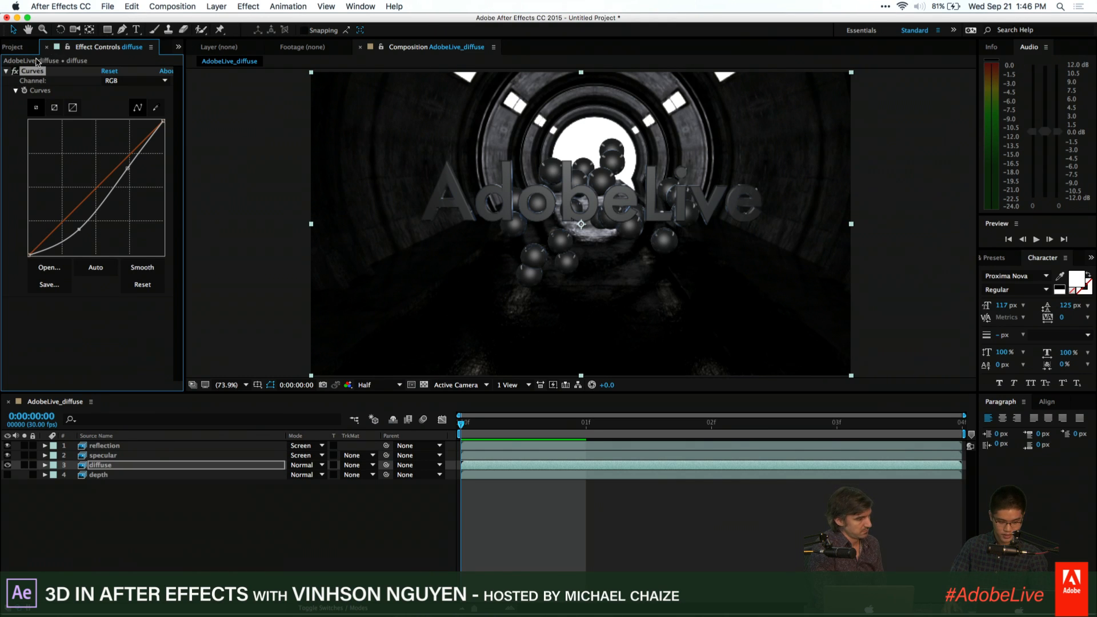
# Switch to Cinema 4D to look at the Narrow Walls Scene, and return to After Effects
pyautogui.click(14, 47)
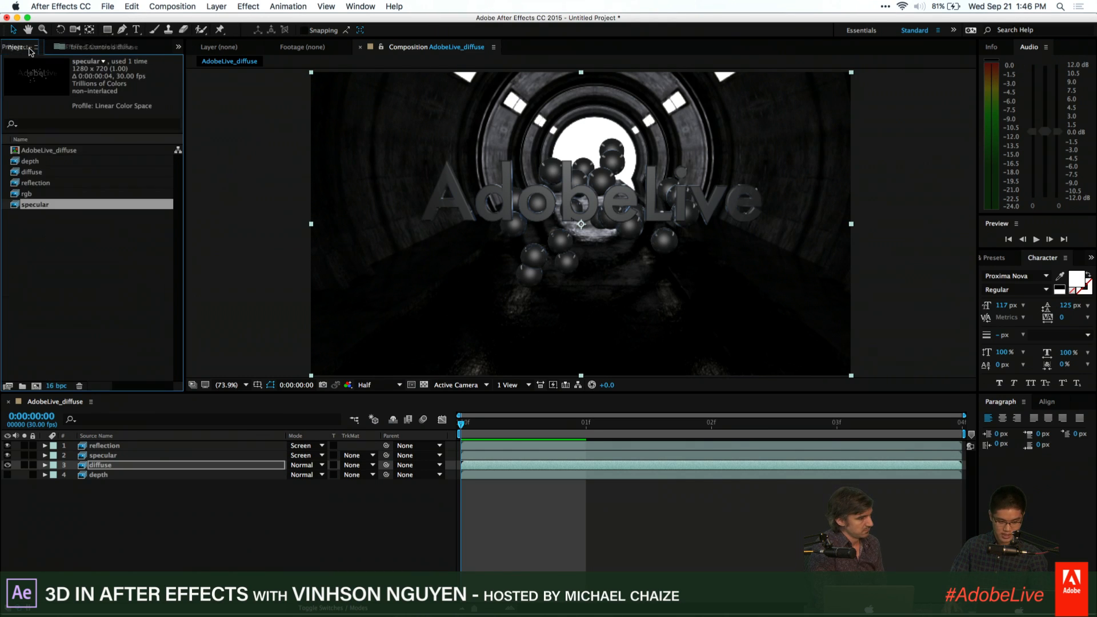
pyautogui.click(65, 233)
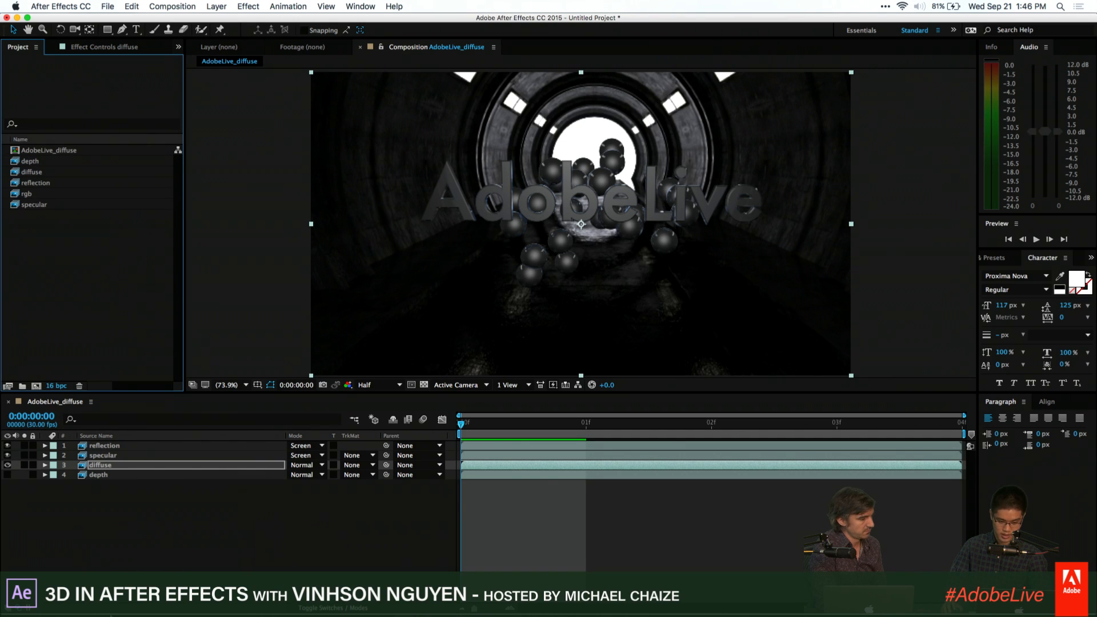
pyautogui.moveTo(322, 611)
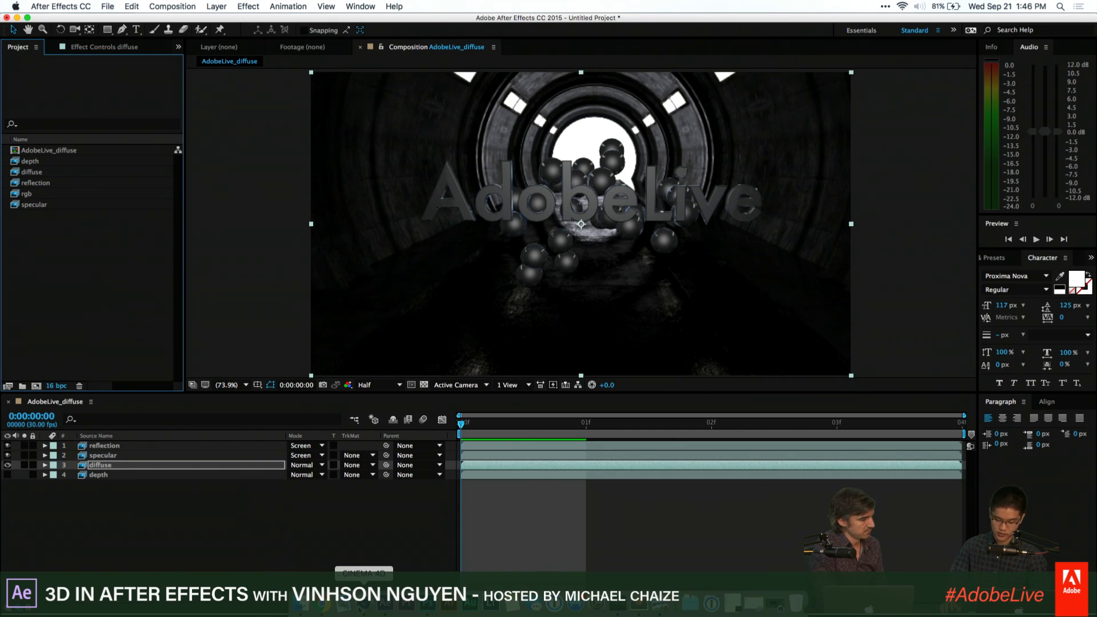
pyautogui.click(361, 607)
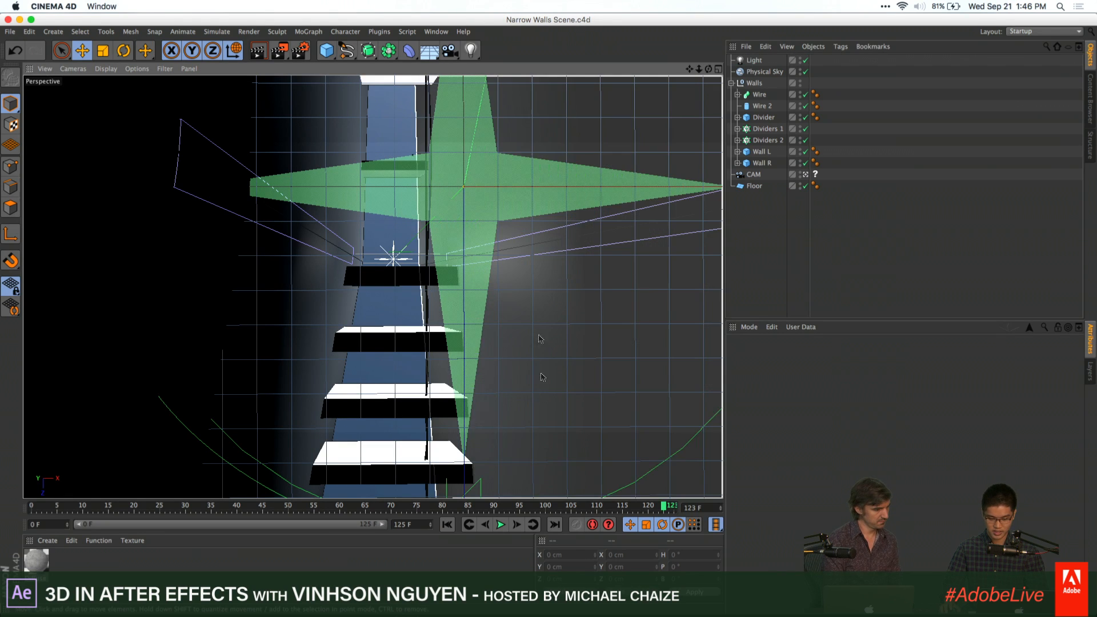
pyautogui.click(386, 603)
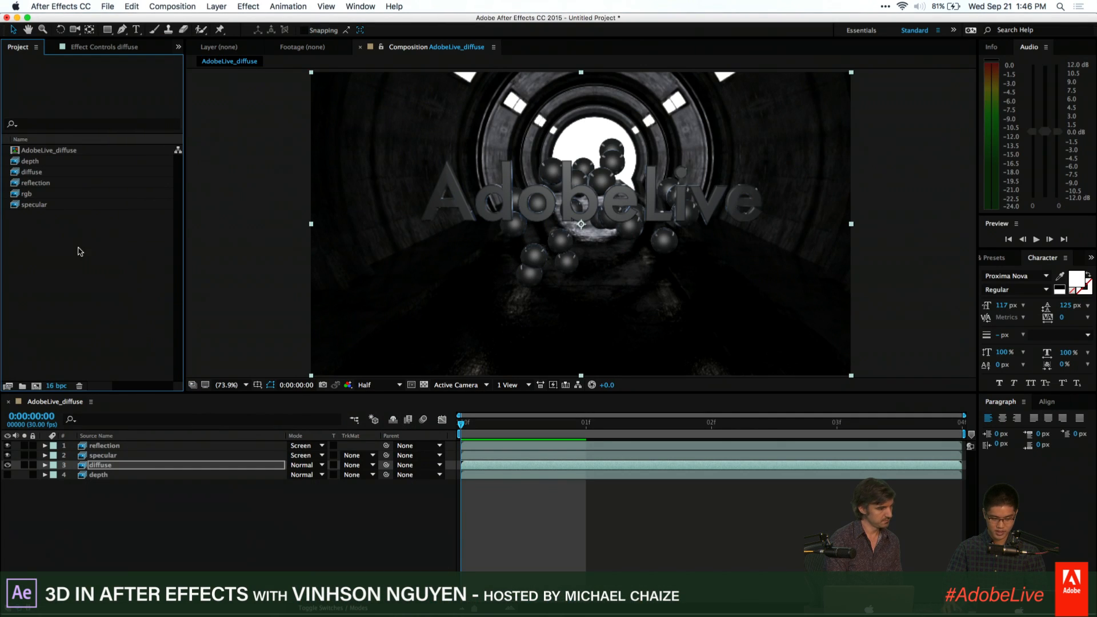
# Import Narrow Walls Scene.c4d from the 3D Designs folder into the project
pyautogui.doubleClick(80, 252)
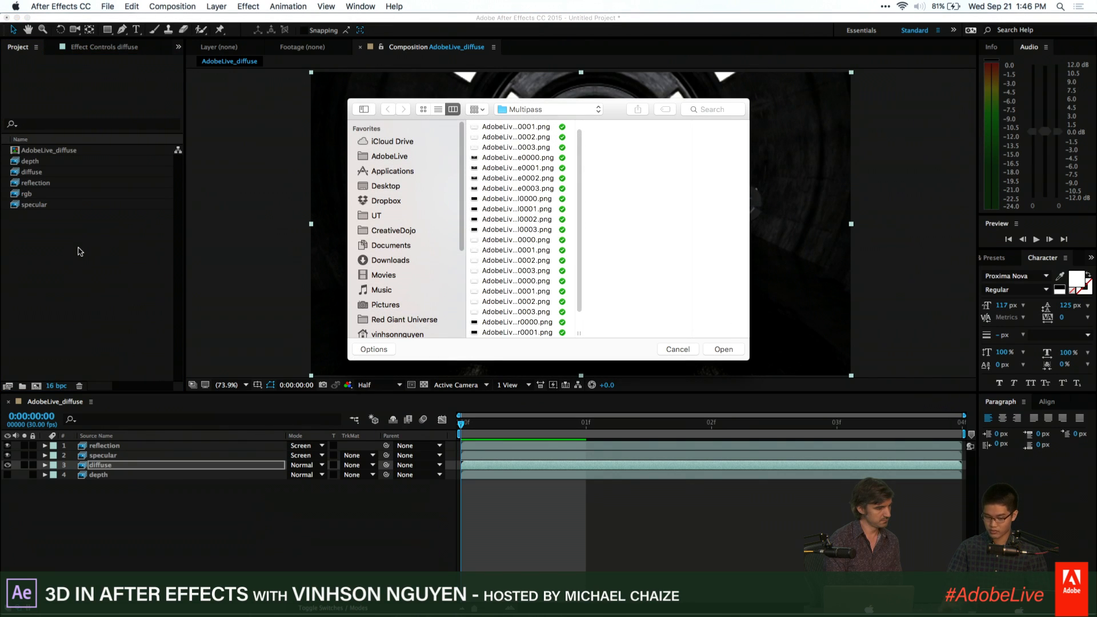
pyautogui.click(531, 108)
pyautogui.click(526, 118)
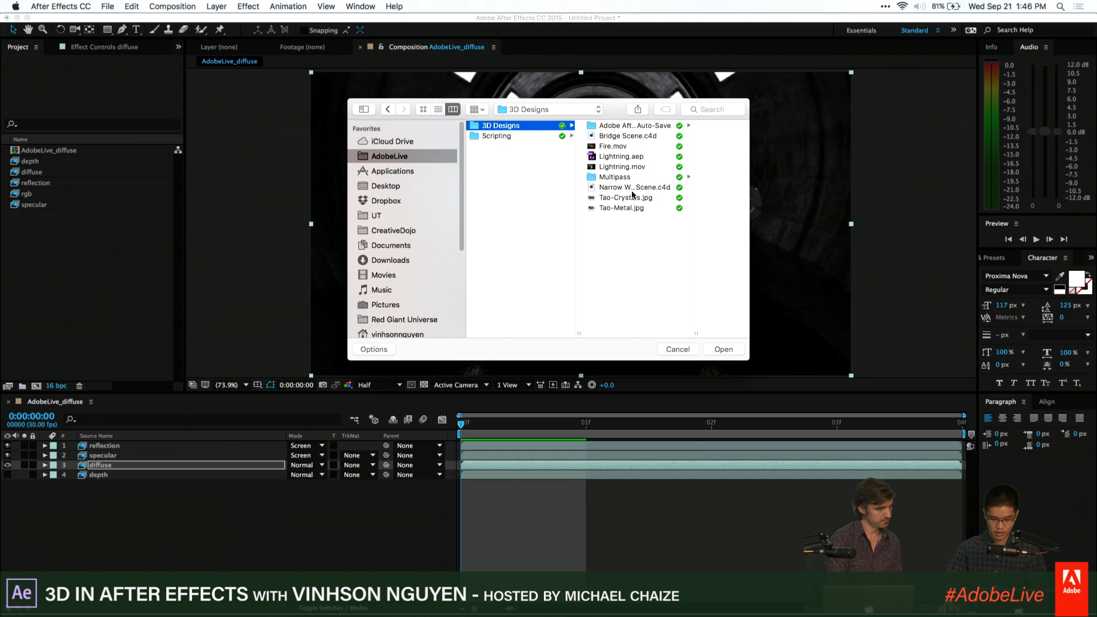
pyautogui.click(630, 187)
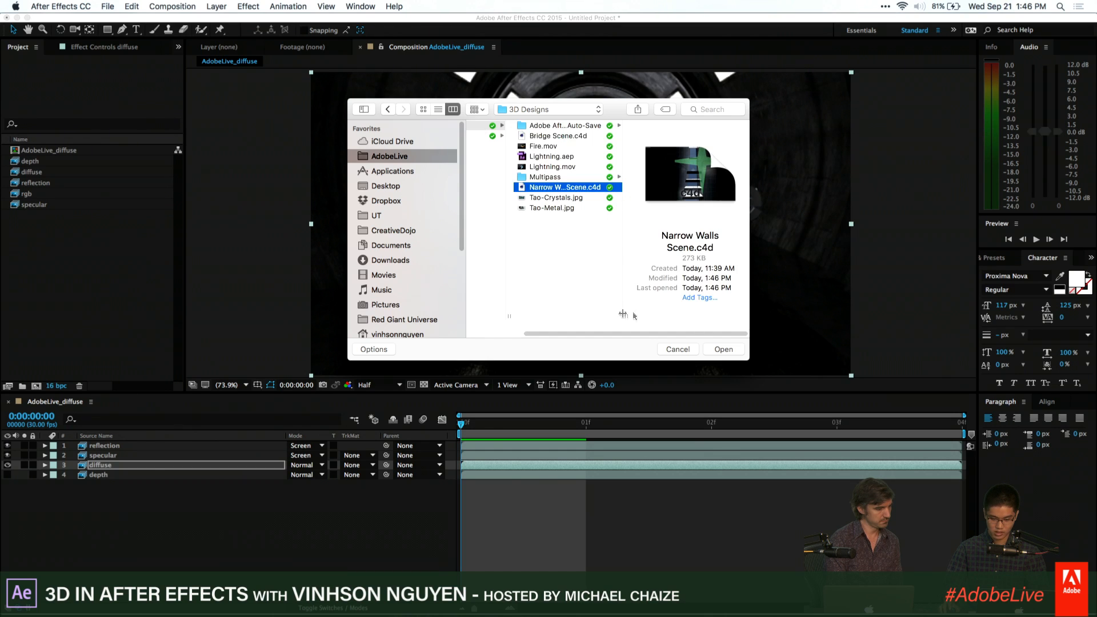
pyautogui.click(713, 349)
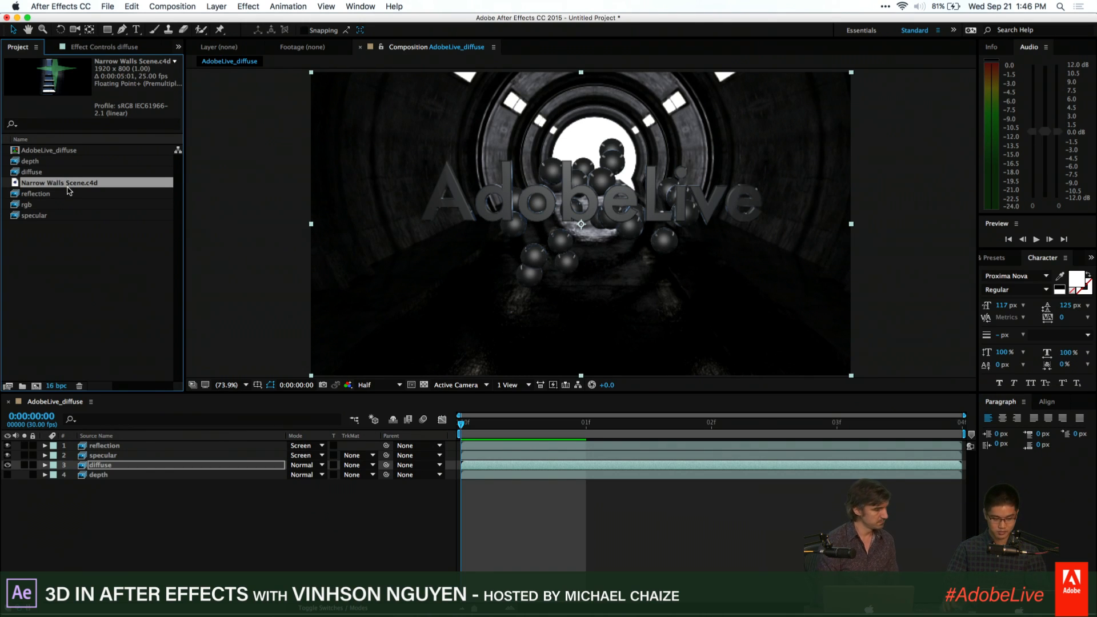
# Create a composition from Narrow Walls Scene.c4d and set its CINEWARE renderer to Standard (Final)
pyautogui.moveTo(68, 190); pyautogui.dragTo(39, 387)
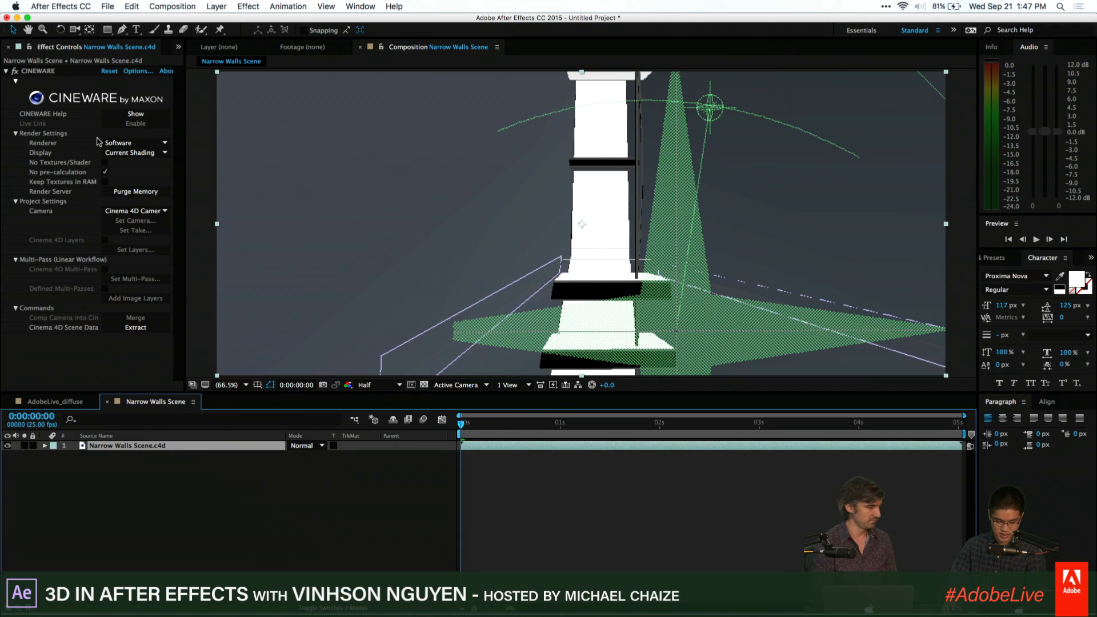
pyautogui.click(115, 144)
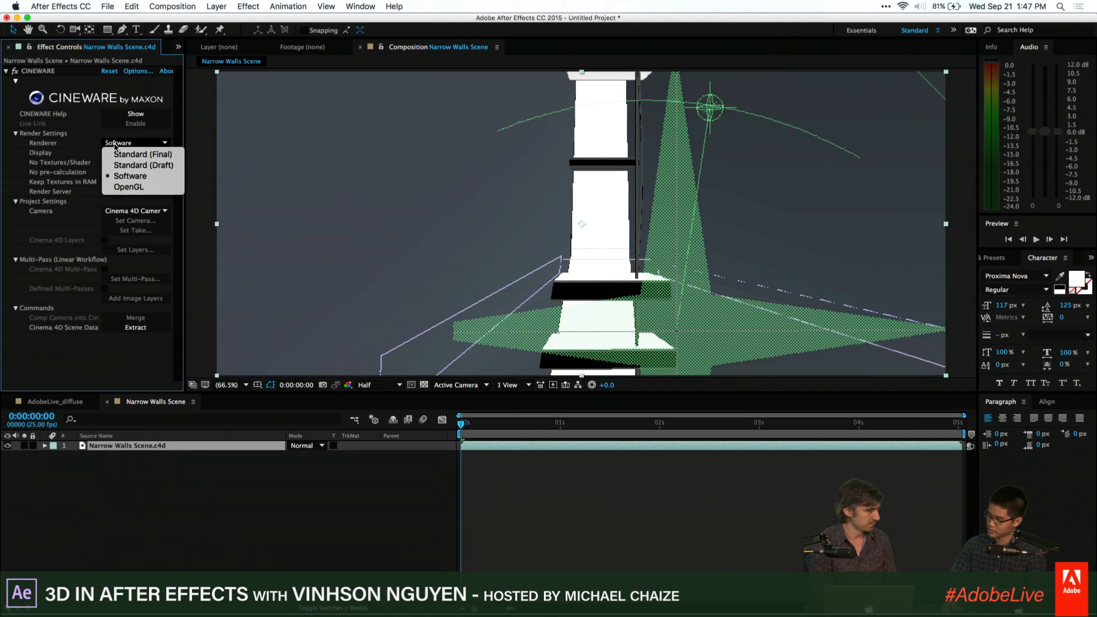
pyautogui.click(143, 154)
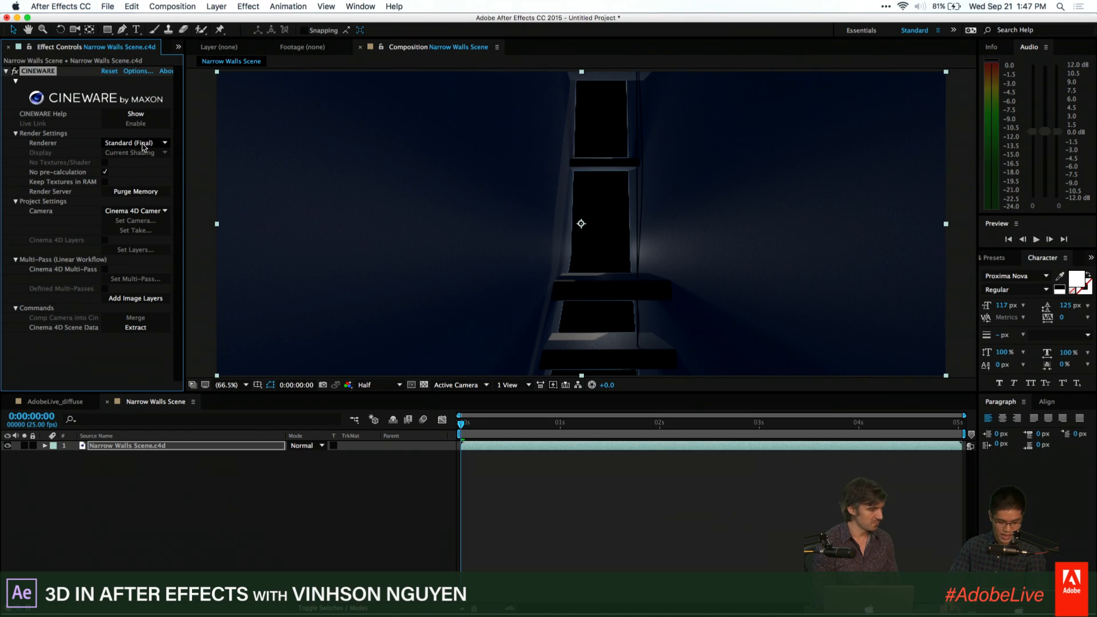
# Create a comp-size white (ffffff) solid named BG and place it below the Narrow Walls Scene.c4d layer
pyautogui.click(216, 7)
pyautogui.moveTo(223, 20)
pyautogui.click(371, 34)
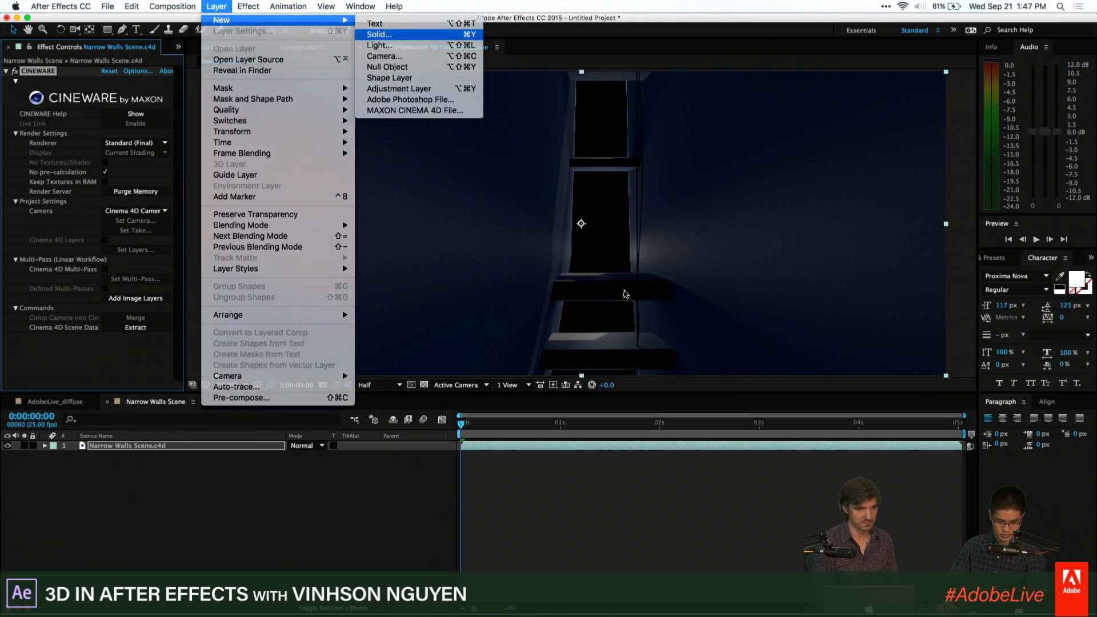
pyautogui.click(221, 401)
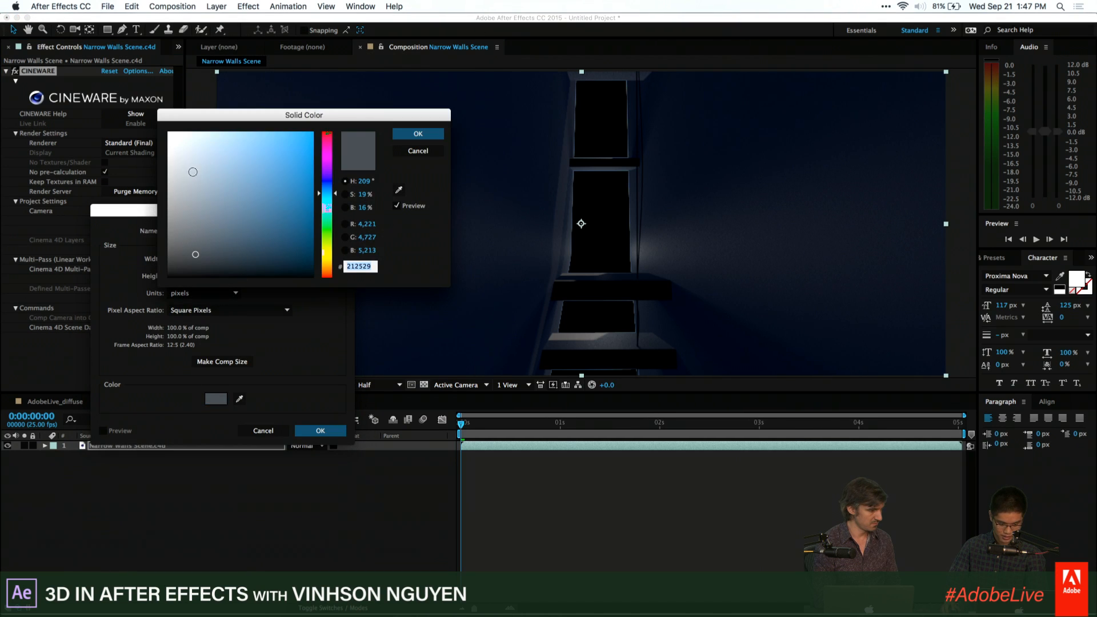
pyautogui.write('ffffff')
pyautogui.click(418, 134)
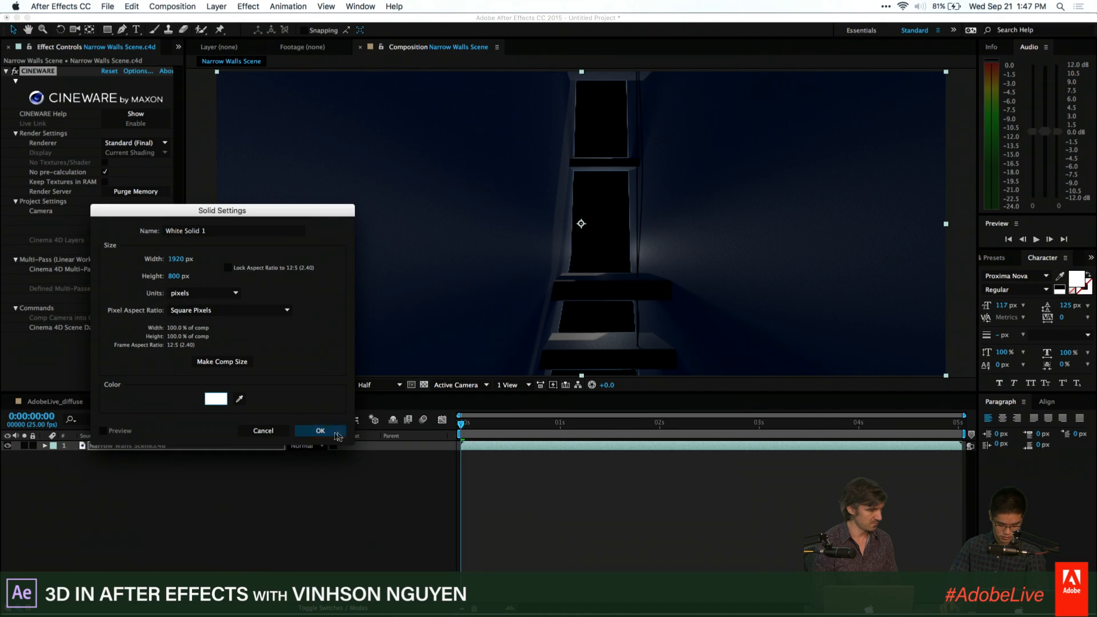
pyautogui.tripleClick(224, 232)
pyautogui.write('BG')
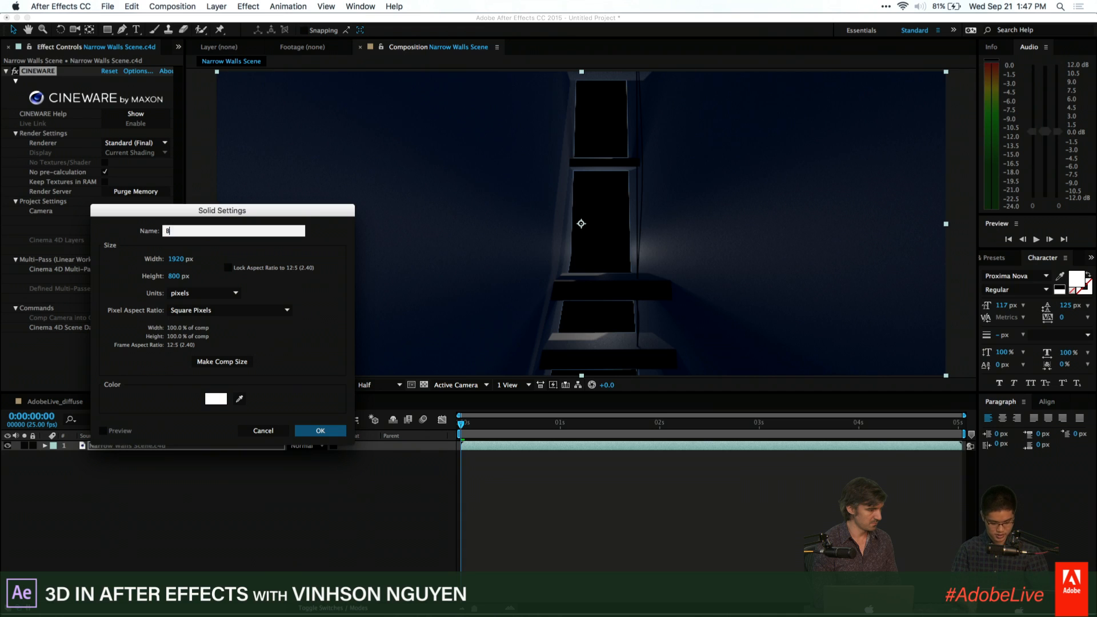
pyautogui.press('Return')
pyautogui.moveTo(150, 446); pyautogui.dragTo(157, 477)
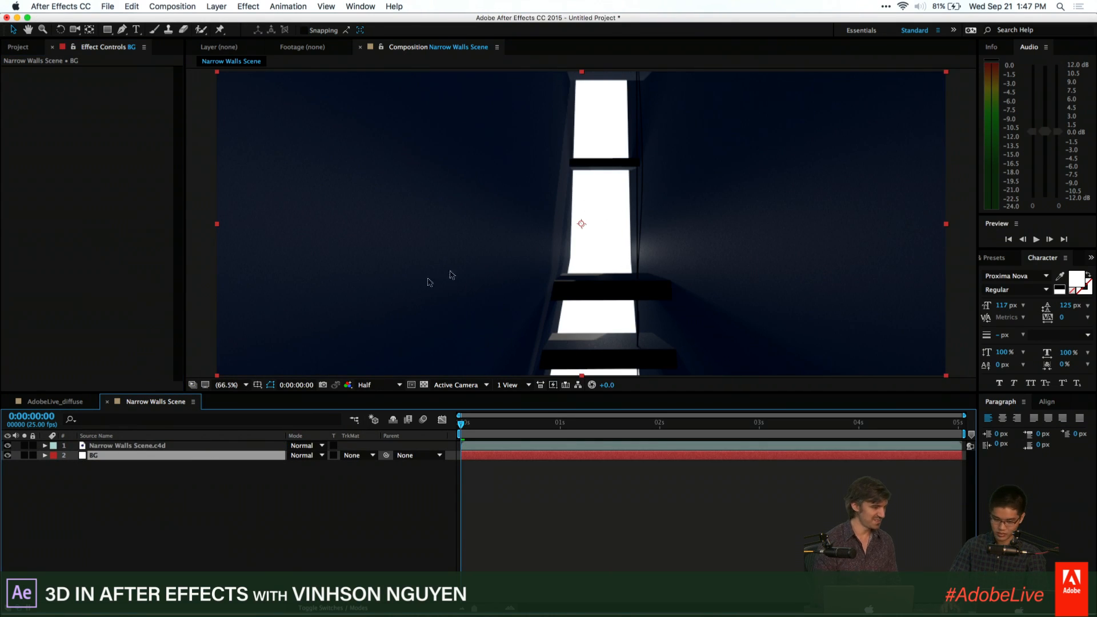
# Enable Cinema 4D Multi-Pass for the Narrow Walls Scene.c4d layer and choose the Refraction pass
pyautogui.click(99, 448)
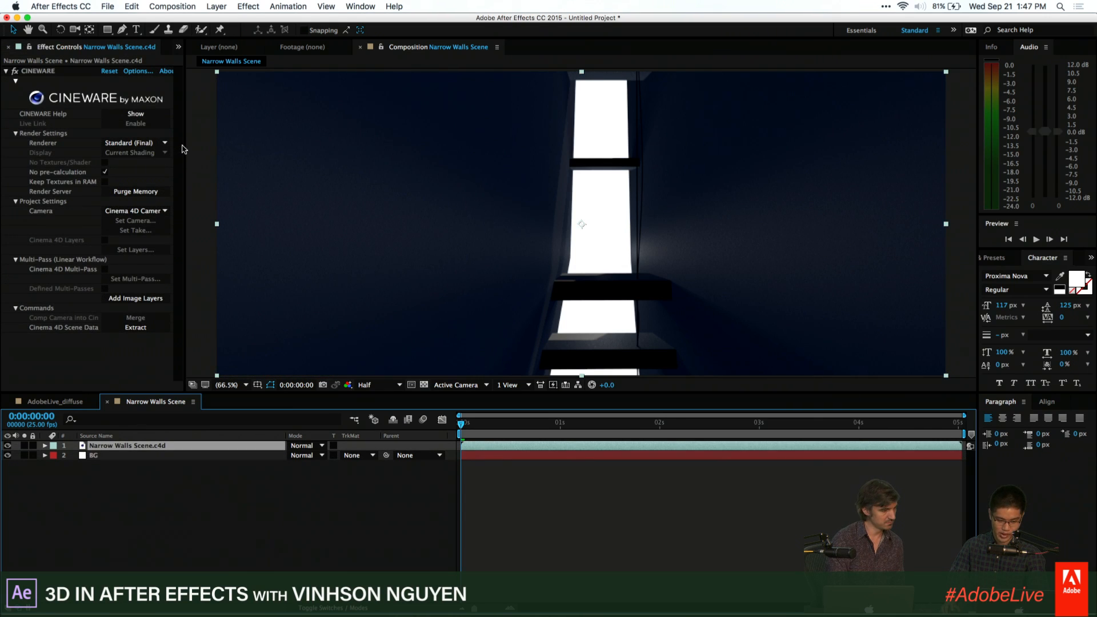
pyautogui.moveTo(185, 145); pyautogui.dragTo(207, 143)
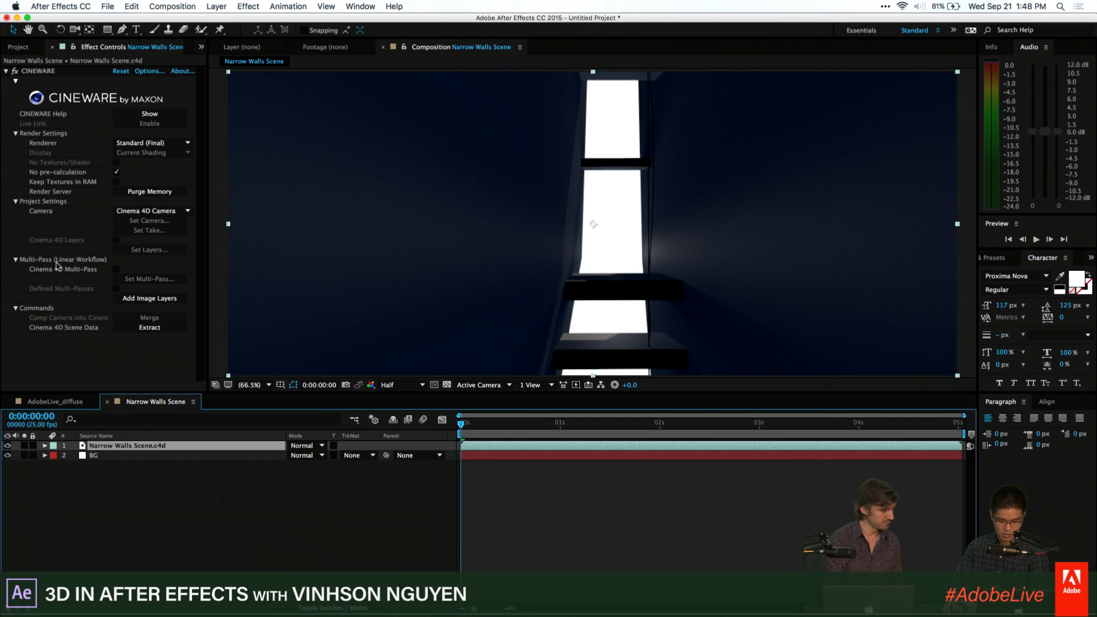
pyautogui.click(93, 265)
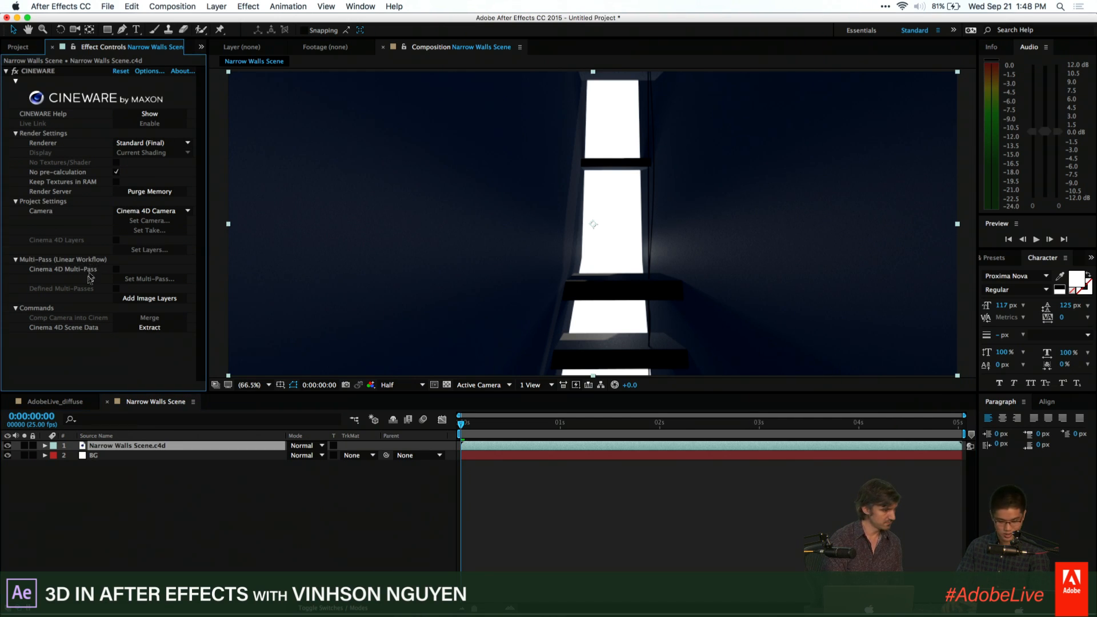
pyautogui.click(117, 269)
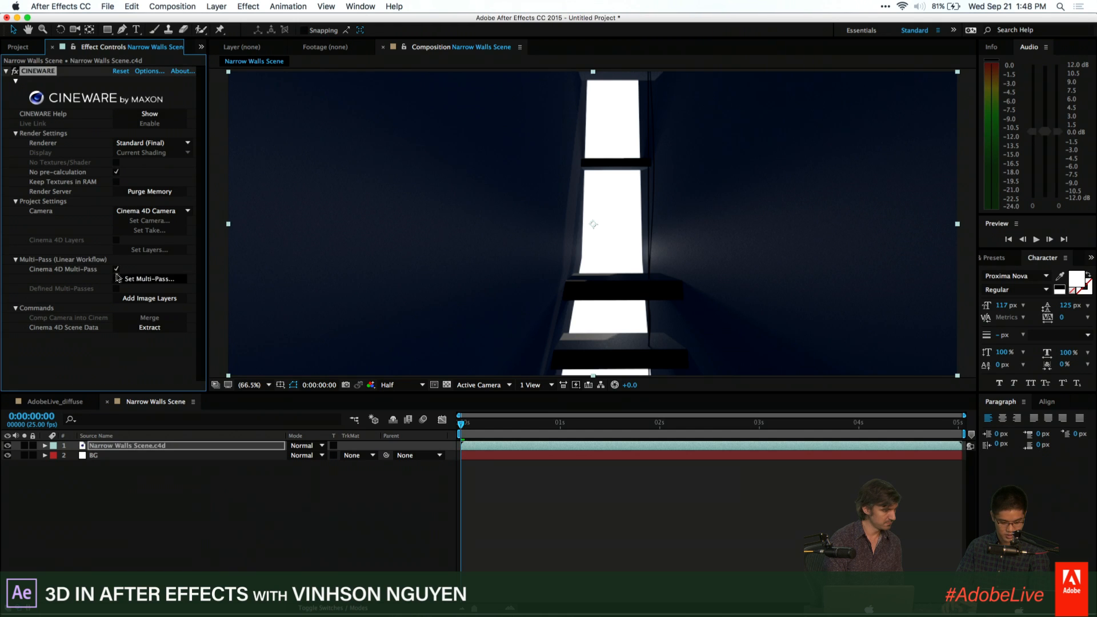
pyautogui.click(124, 280)
pyautogui.click(382, 262)
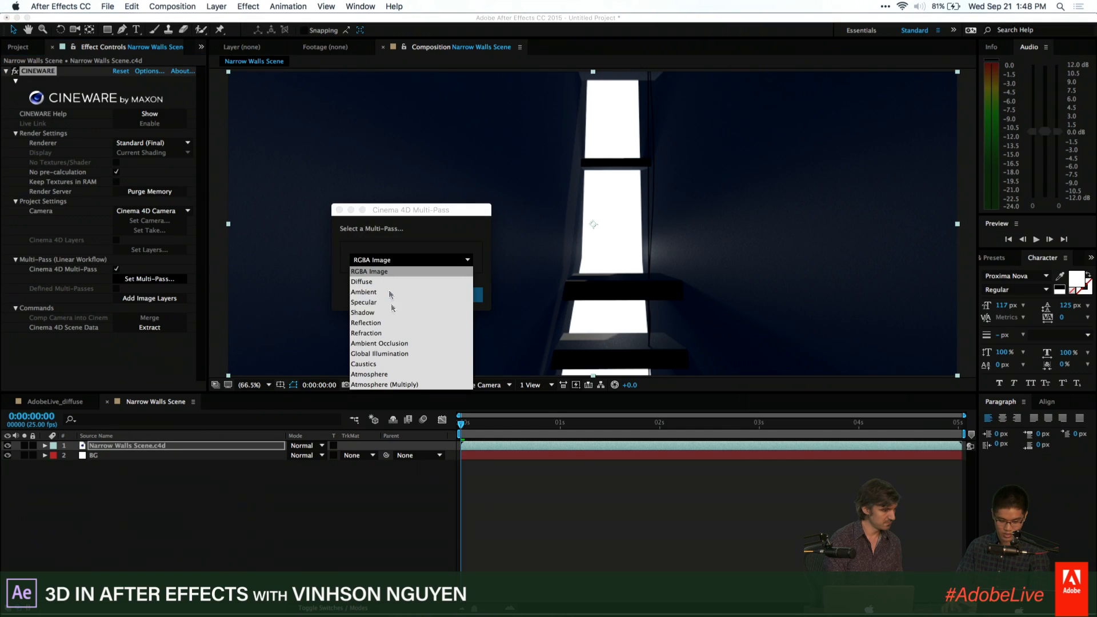
pyautogui.click(451, 334)
pyautogui.click(471, 303)
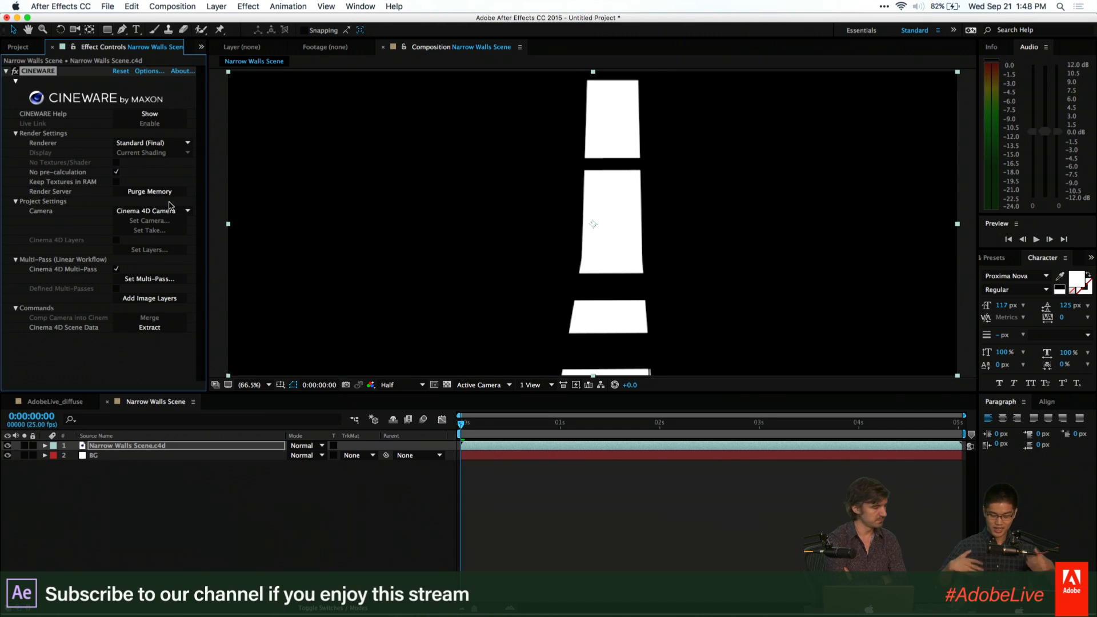
# Switch the layer's Cinema 4D multi-pass to Specular
pyautogui.click(150, 280)
pyautogui.click(380, 262)
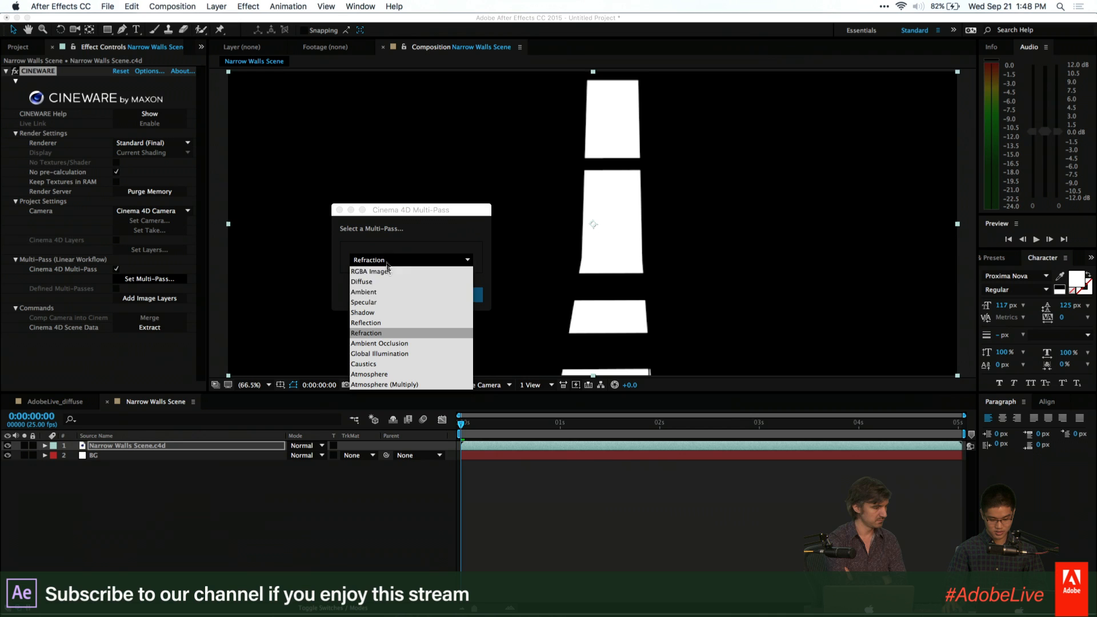
pyautogui.click(394, 303)
pyautogui.click(462, 295)
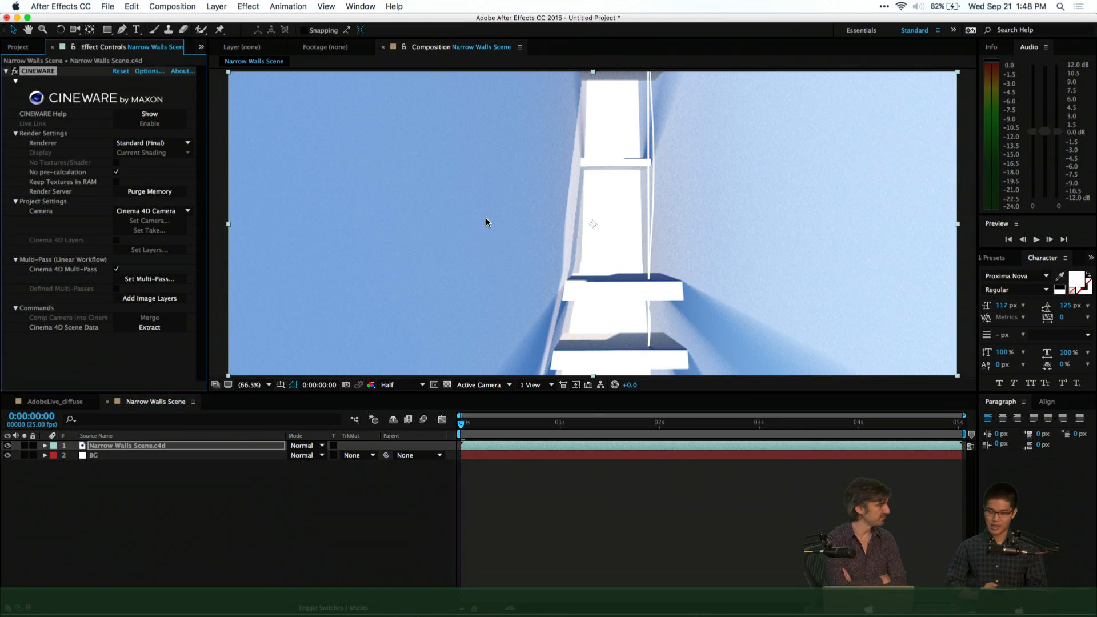
# Duplicate the Narrow Walls Scene.c4d layer and move the current time to 0:00:02:12
pyautogui.press('super+d')
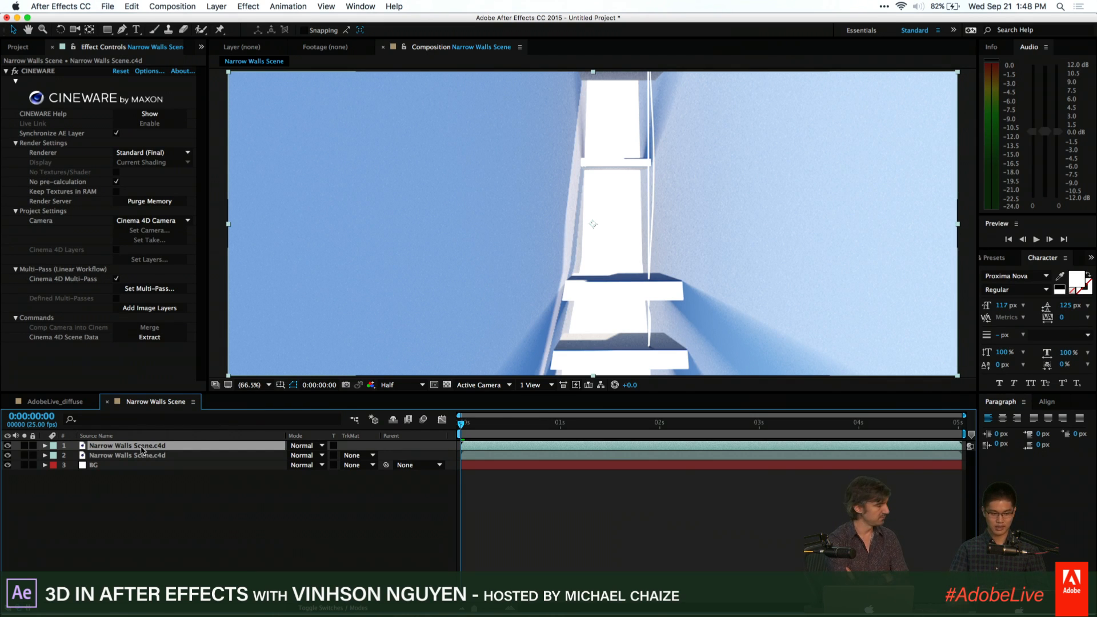
pyautogui.click(152, 287)
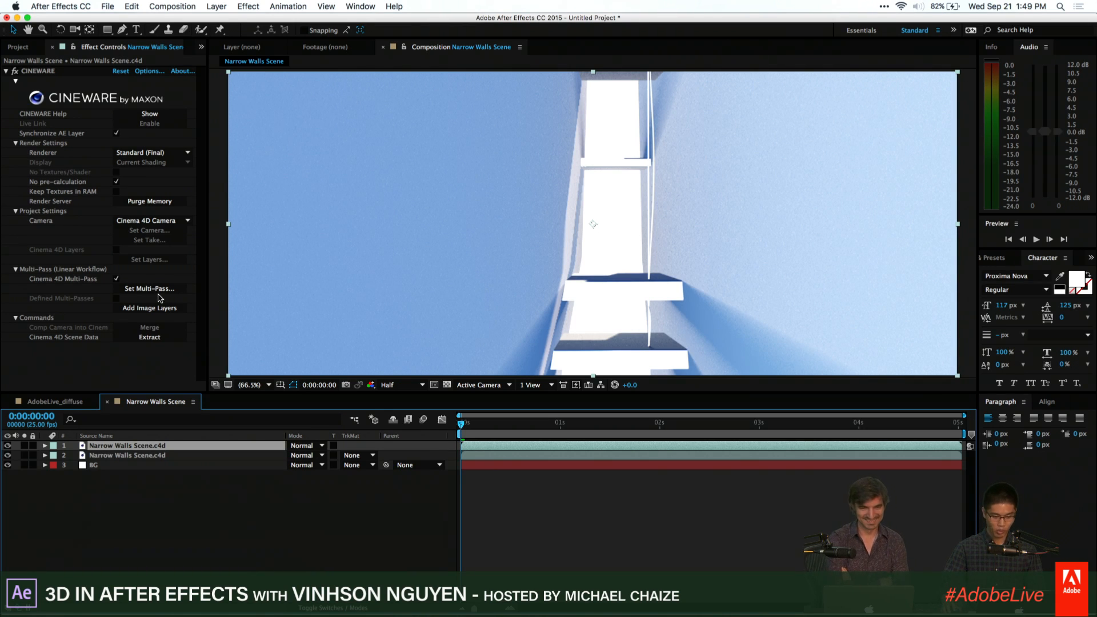
pyautogui.moveTo(556, 424); pyautogui.dragTo(709, 412)
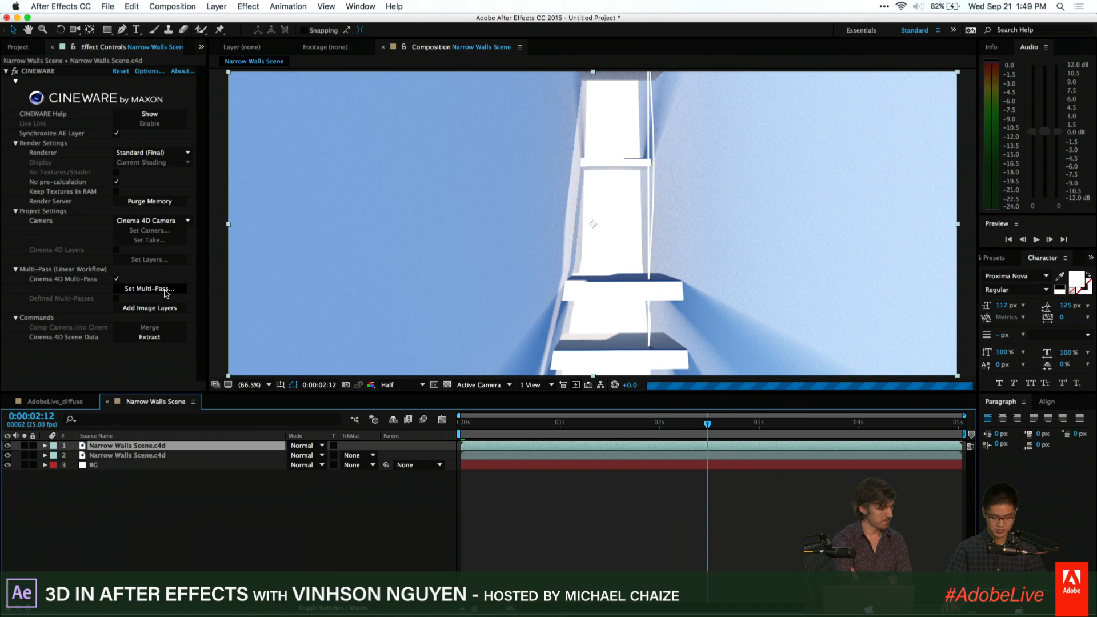
pyautogui.click(173, 223)
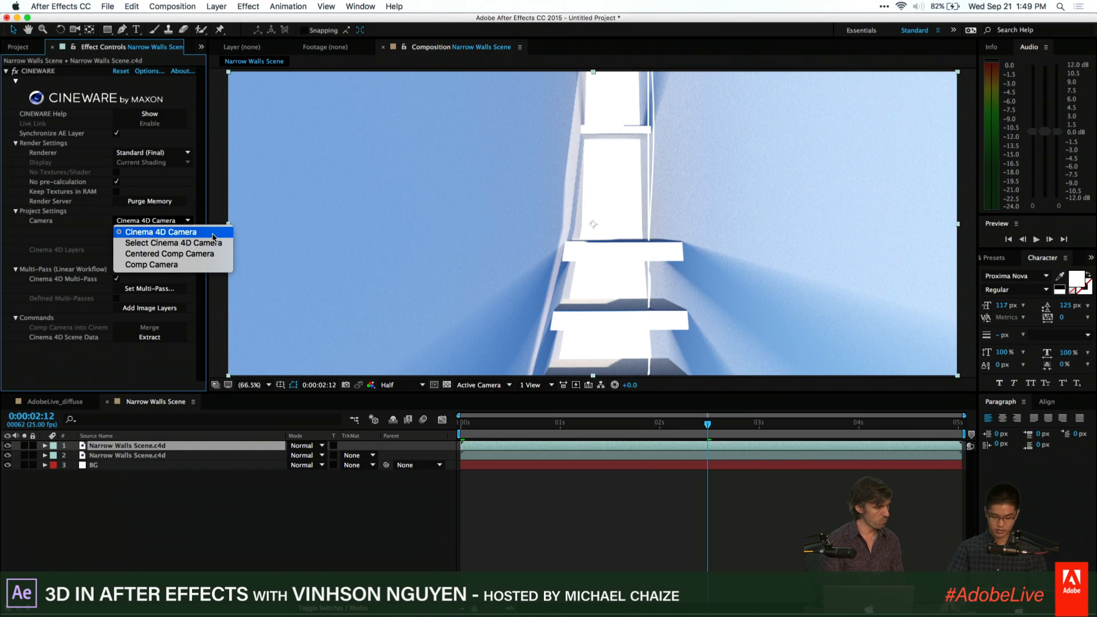
pyautogui.click(215, 498)
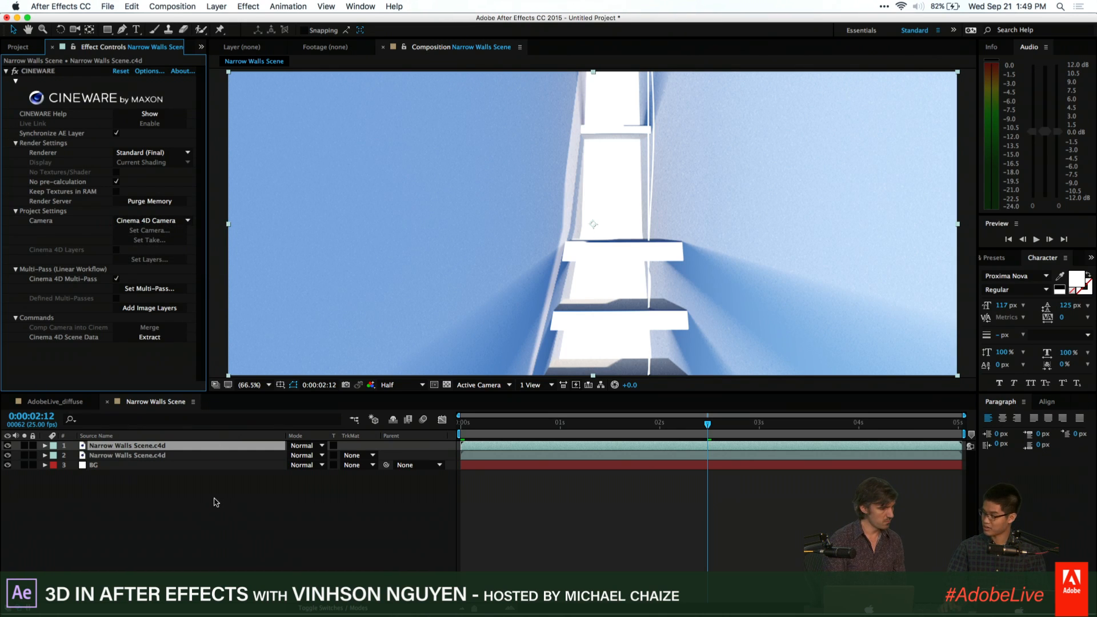
# Create a two-node camera layer named Camera with the 50mm preset
pyautogui.click(215, 7)
pyautogui.moveTo(222, 19)
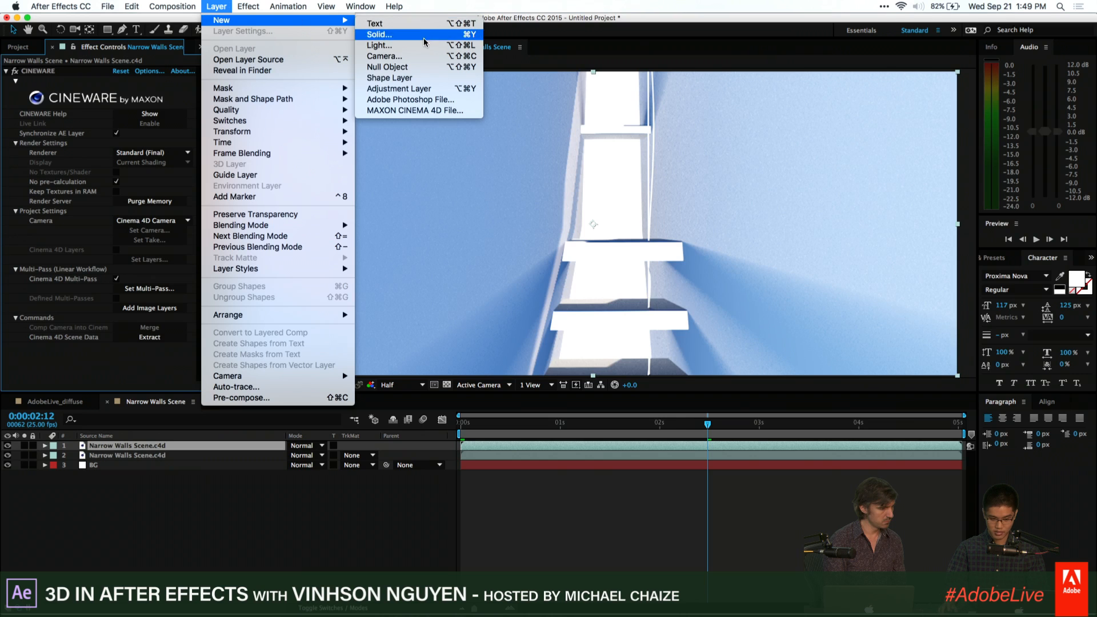
pyautogui.click(425, 56)
pyautogui.write('Camera')
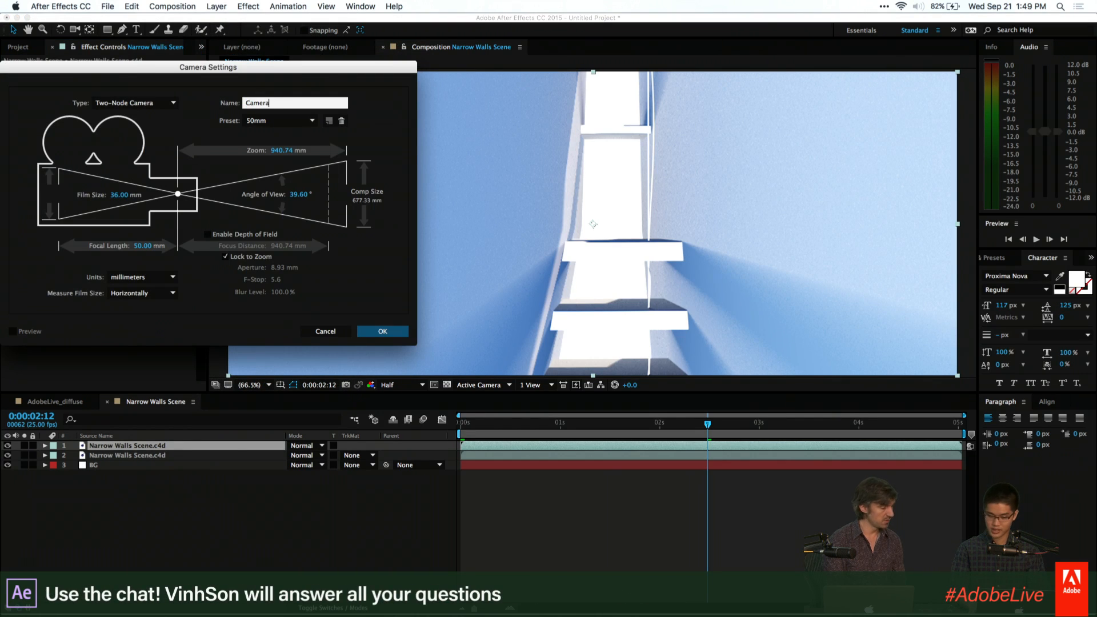
pyautogui.press('Return')
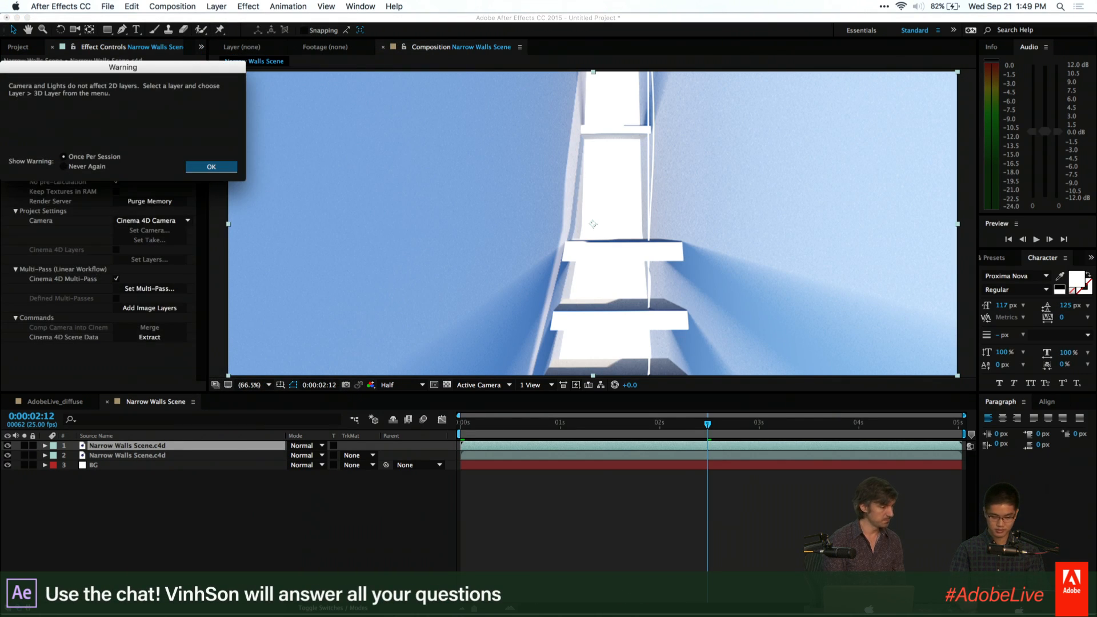
pyautogui.click(211, 167)
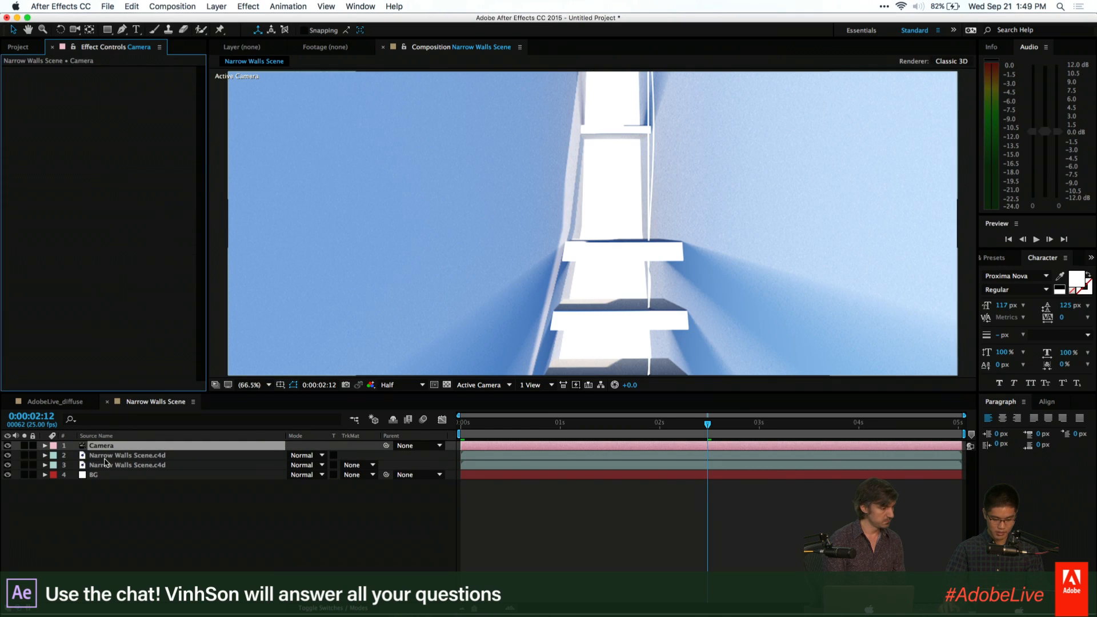
# Delete the upper duplicate of Narrow Walls Scene.c4d and turn off Cinema 4D Multi-Pass on the remaining scene layer
pyautogui.click(116, 457)
pyautogui.press('Delete')
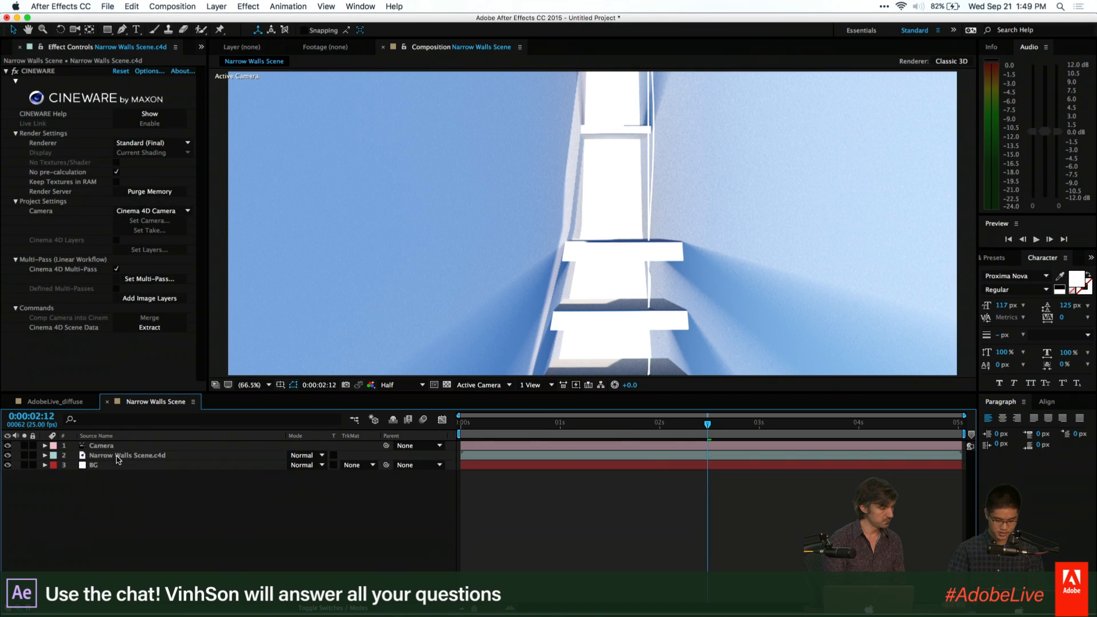
pyautogui.click(117, 457)
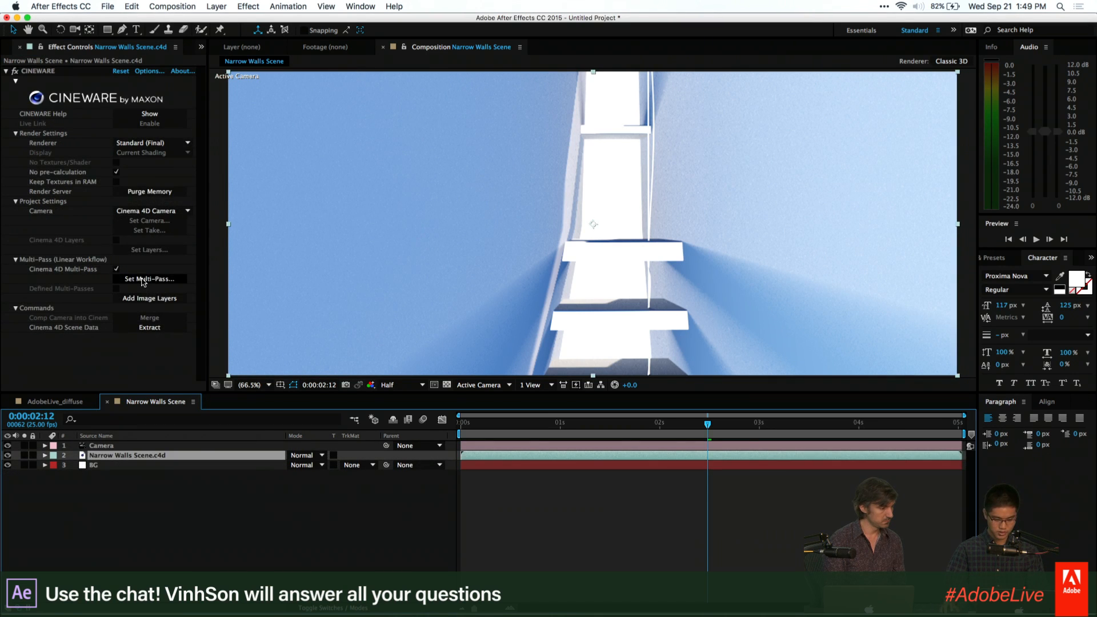
pyautogui.click(116, 269)
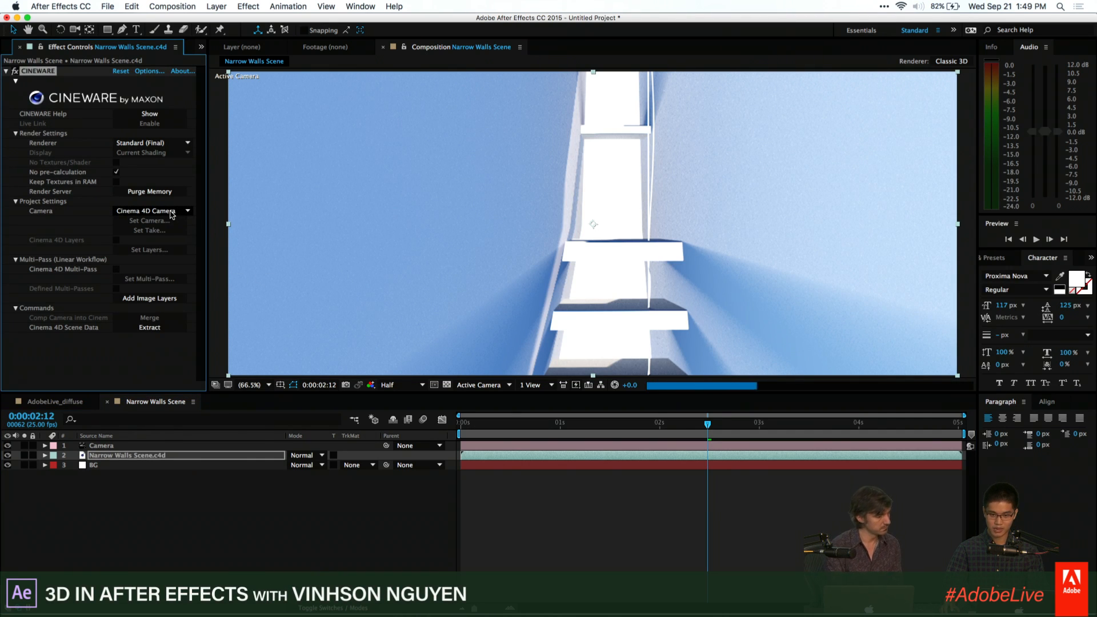
# Set the scene layer's CINEWARE camera to Comp Camera, and select the Camera layer with the Orbit Camera tool active
pyautogui.click(170, 212)
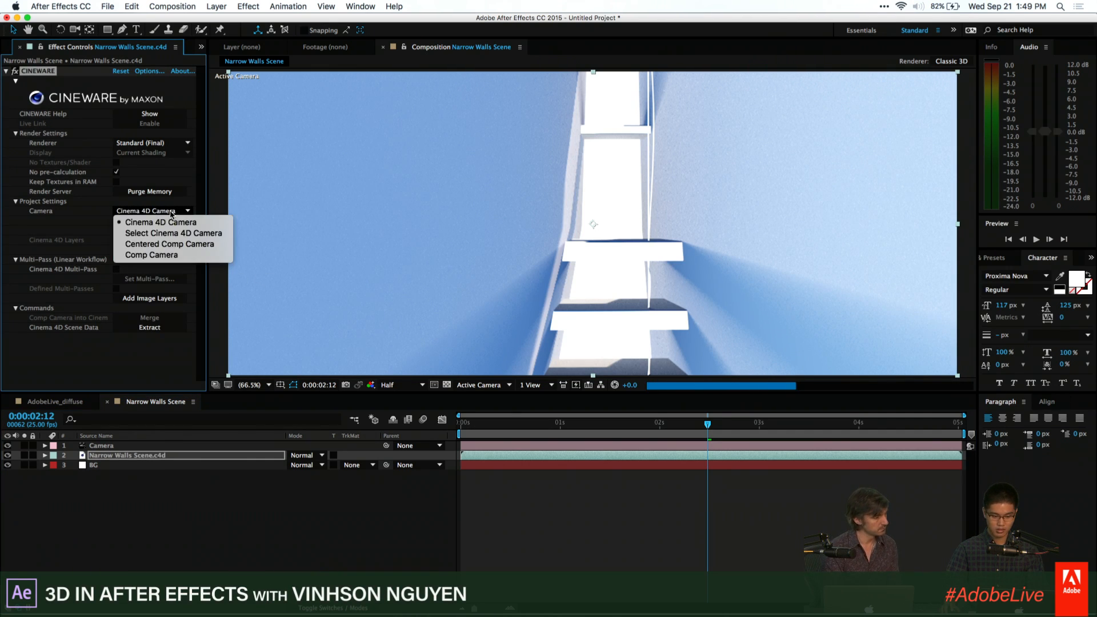
pyautogui.click(180, 260)
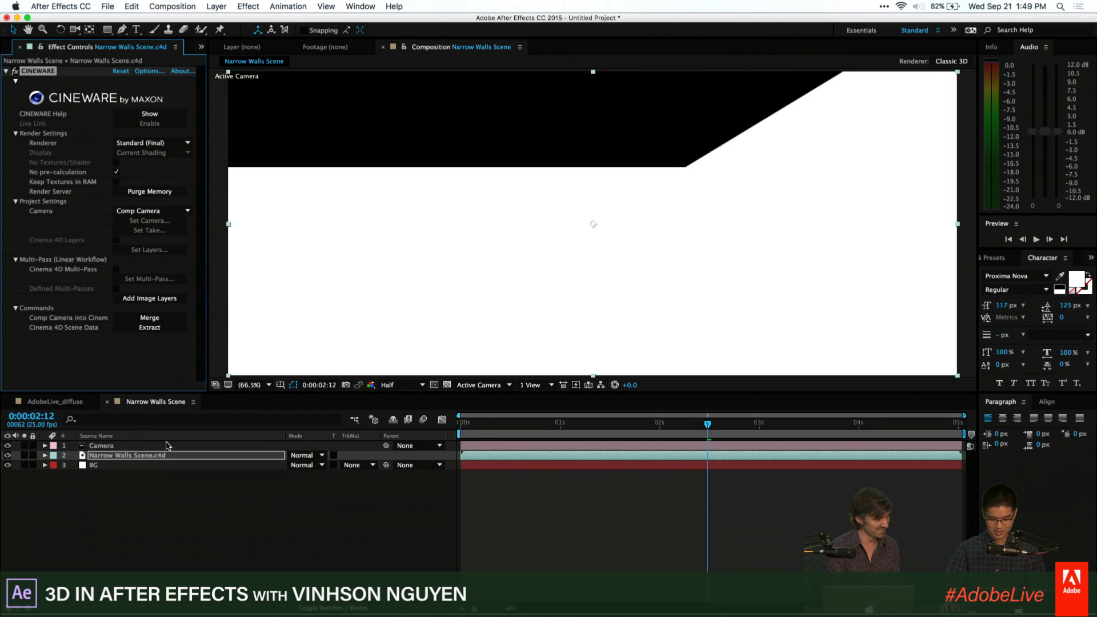
pyautogui.click(167, 446)
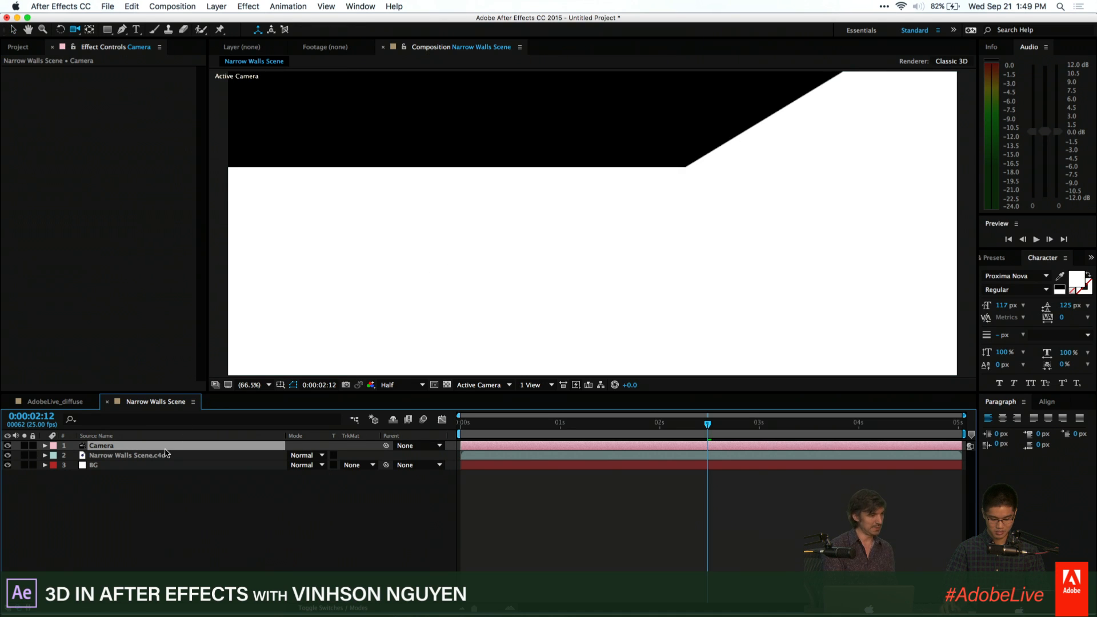
pyautogui.press('c')
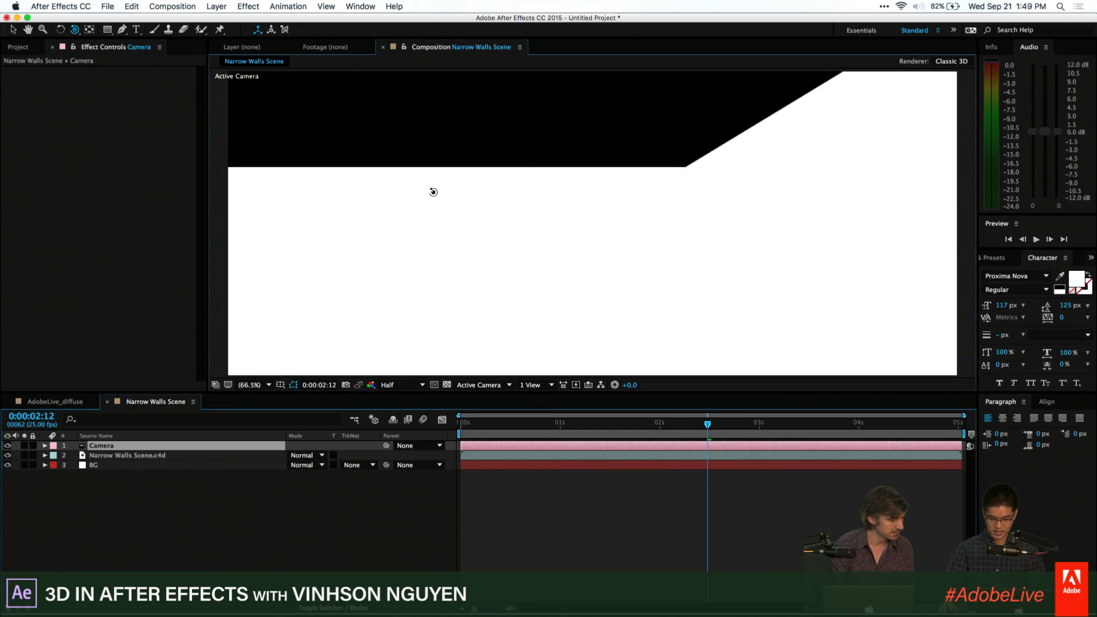
# Set the CINEWARE renderer of the Narrow Walls Scene.c4d layer to Software
pyautogui.moveTo(433, 192); pyautogui.dragTo(485, 230)
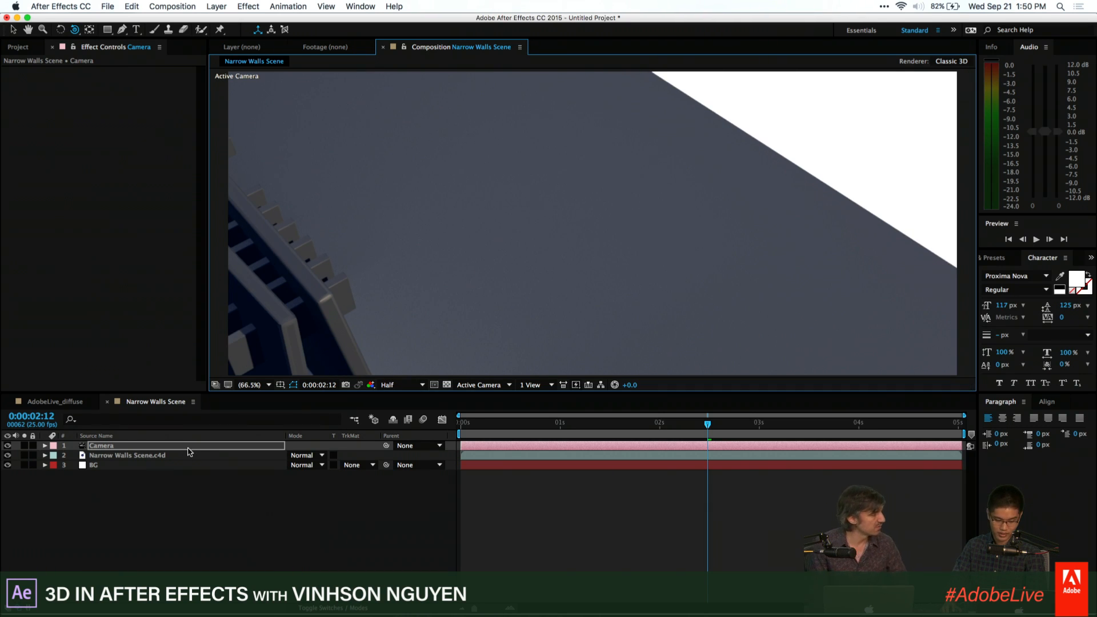
pyautogui.click(183, 456)
pyautogui.click(171, 143)
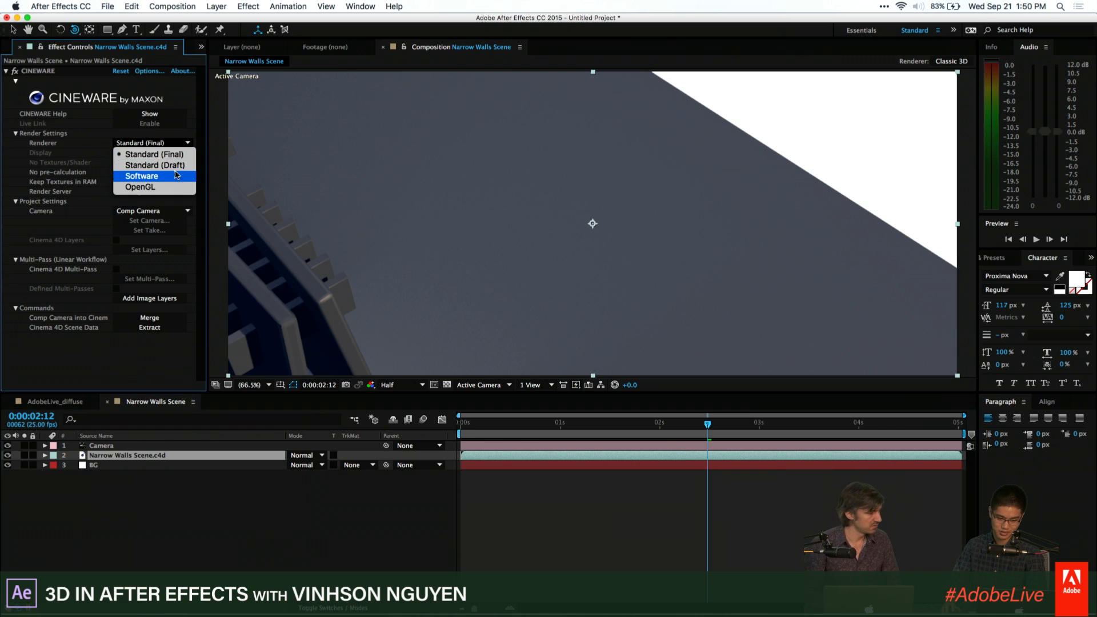
pyautogui.click(171, 143)
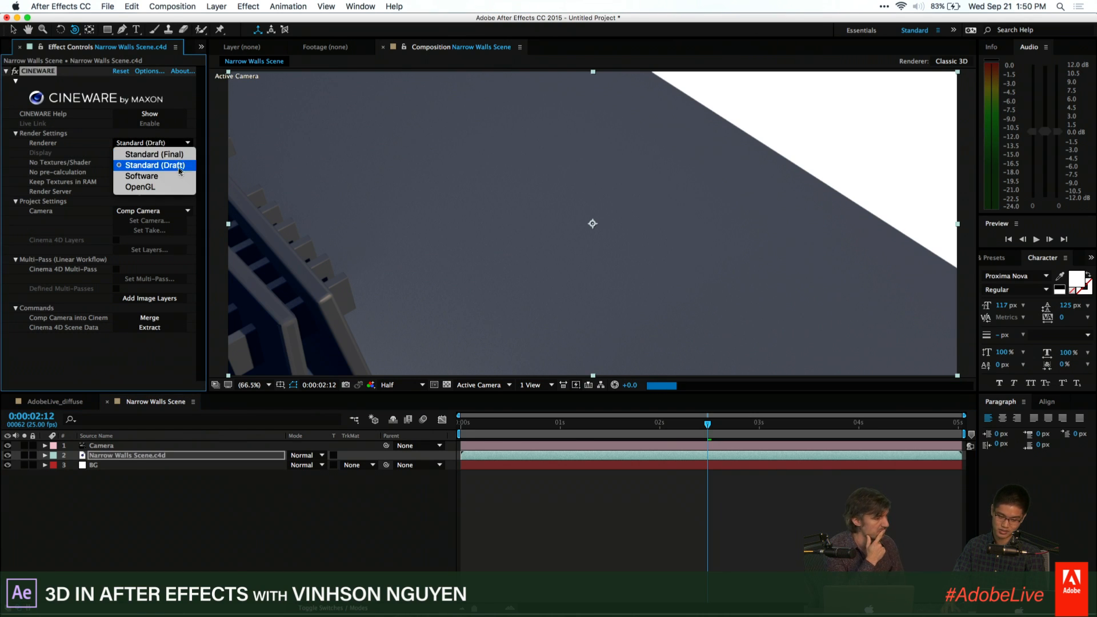
pyautogui.click(178, 176)
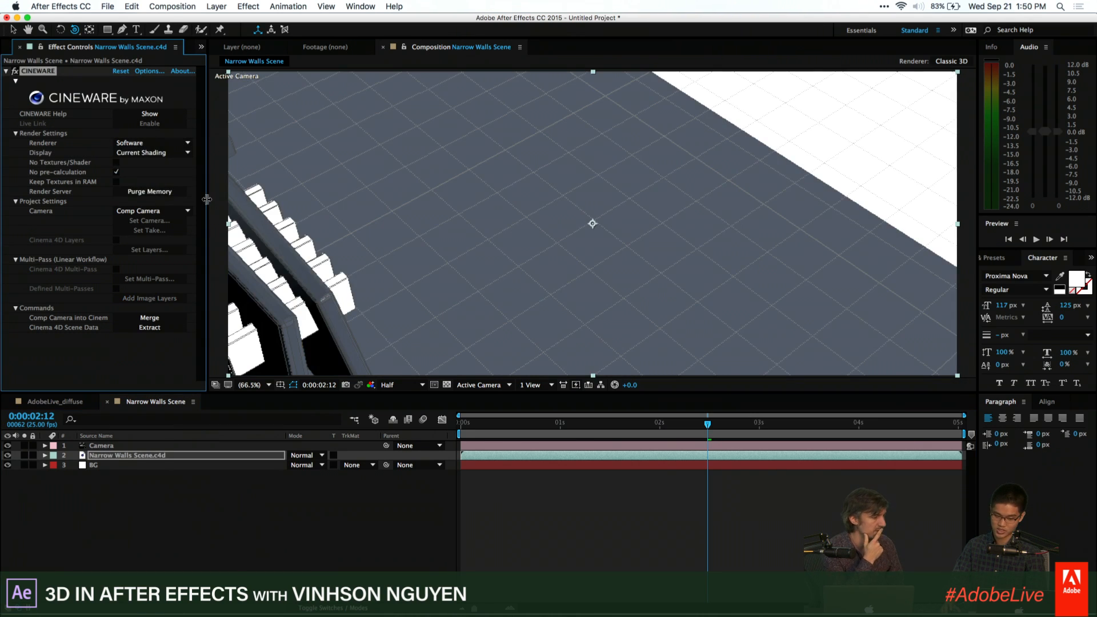
# Orbit and pan the composition camera to view the narrow walls from outside
pyautogui.moveTo(406, 291); pyautogui.dragTo(564, 248)
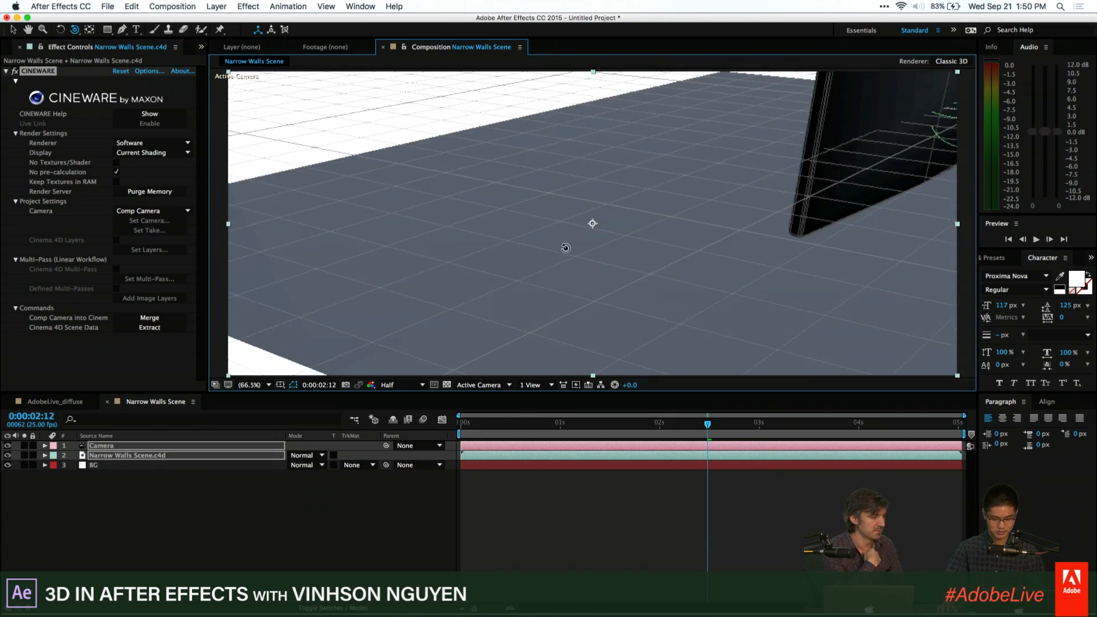
pyautogui.moveTo(627, 152); pyautogui.dragTo(408, 274)
pyautogui.moveTo(556, 165); pyautogui.dragTo(591, 226)
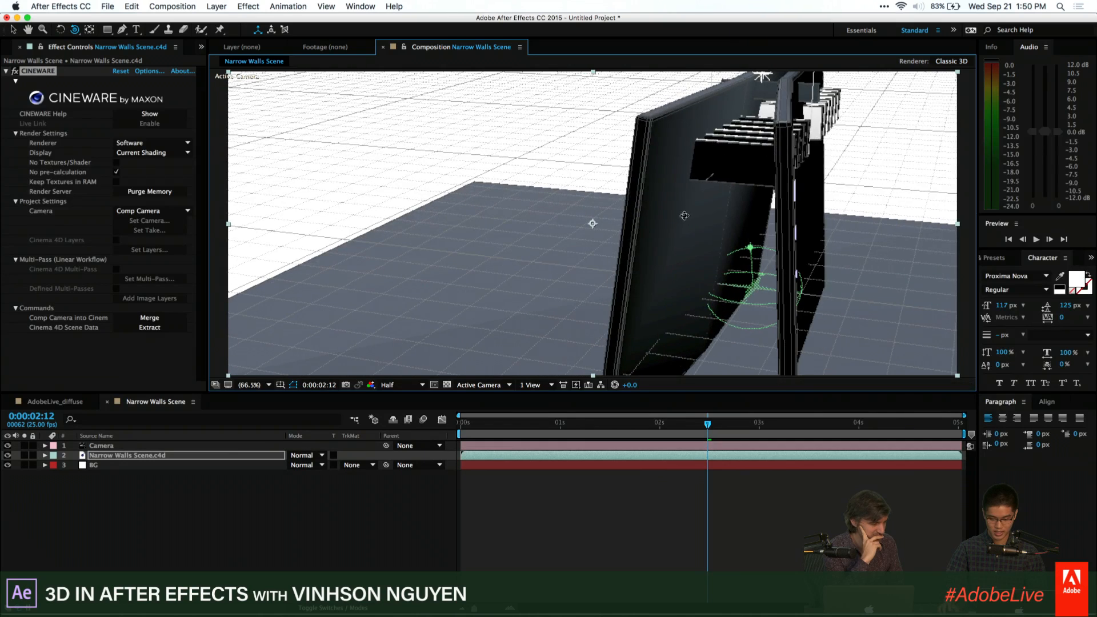
pyautogui.moveTo(693, 216); pyautogui.dragTo(595, 219)
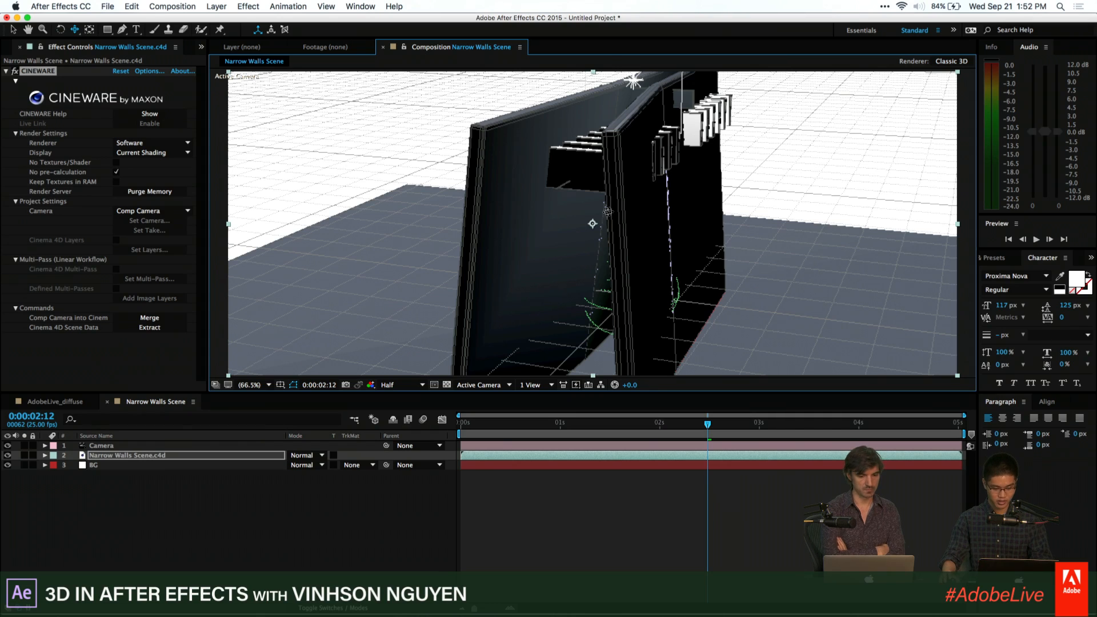
# Delete the CINEWARE effect from the Narrow Walls Scene.c4d layer
pyautogui.click(50, 72)
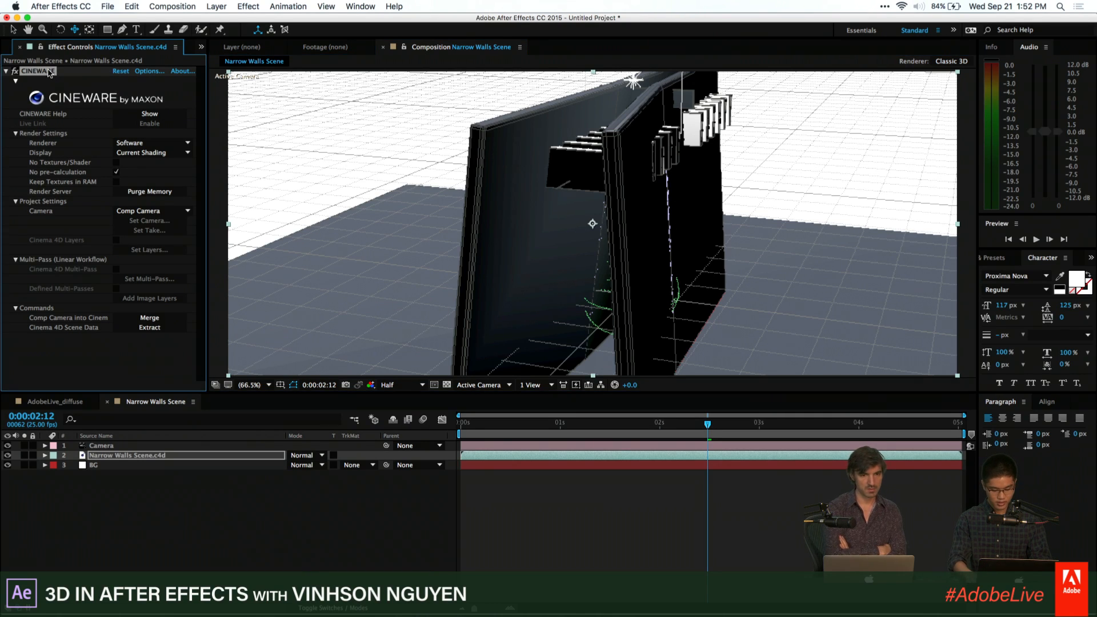
pyautogui.press('Delete')
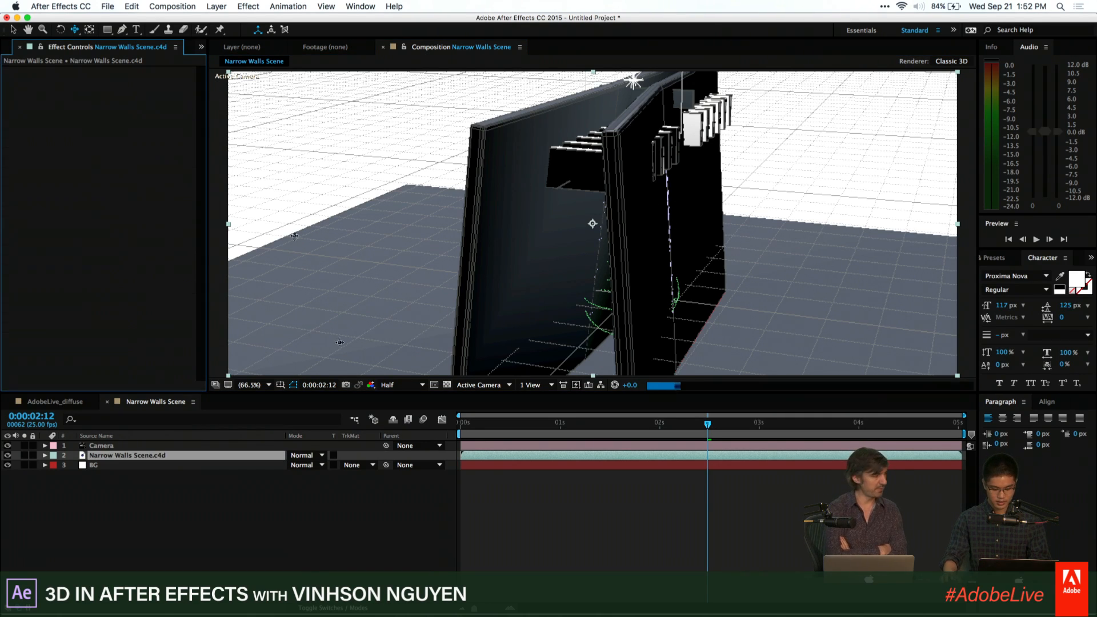
# Switch to Chrome, view Element 3D on the Video Copilot products page, and return to After Effects
pyautogui.click(323, 603)
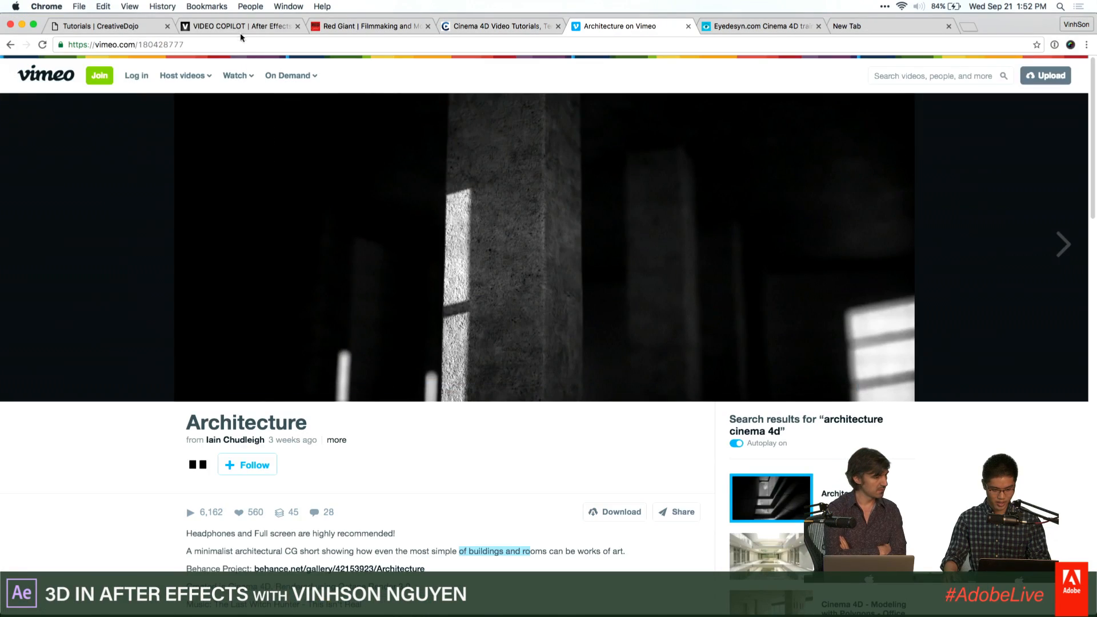
pyautogui.click(240, 26)
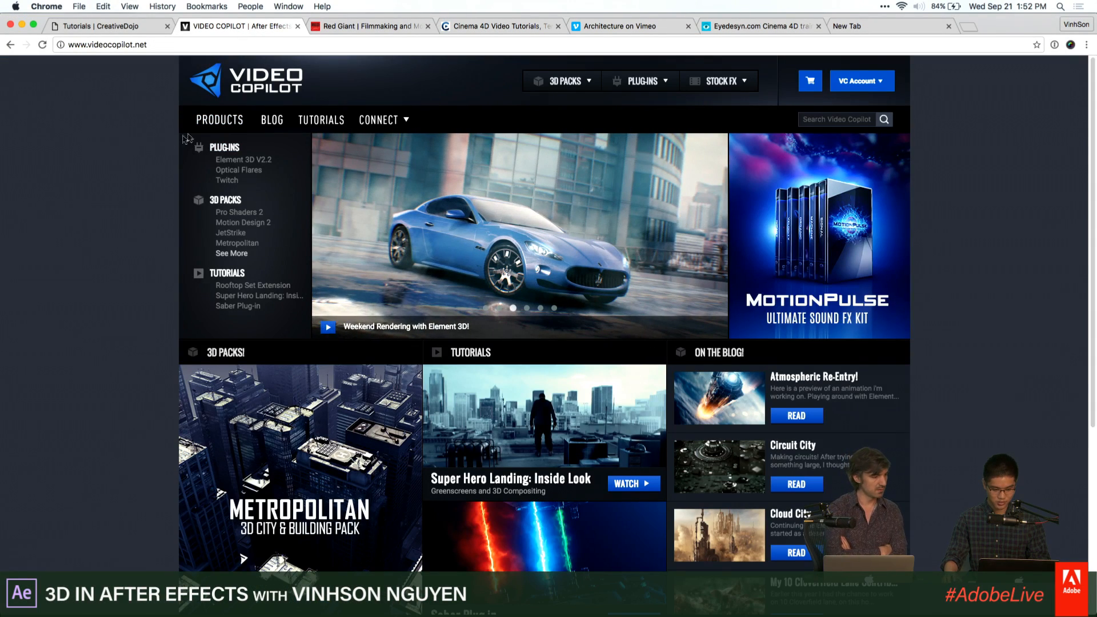
pyautogui.click(207, 122)
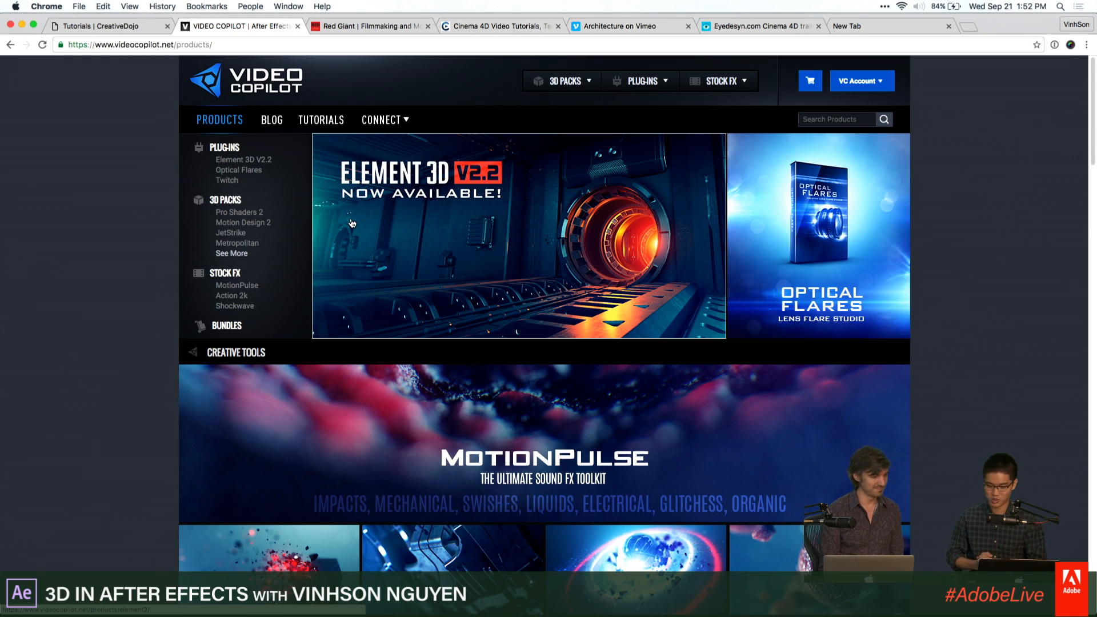
pyautogui.moveTo(381, 121)
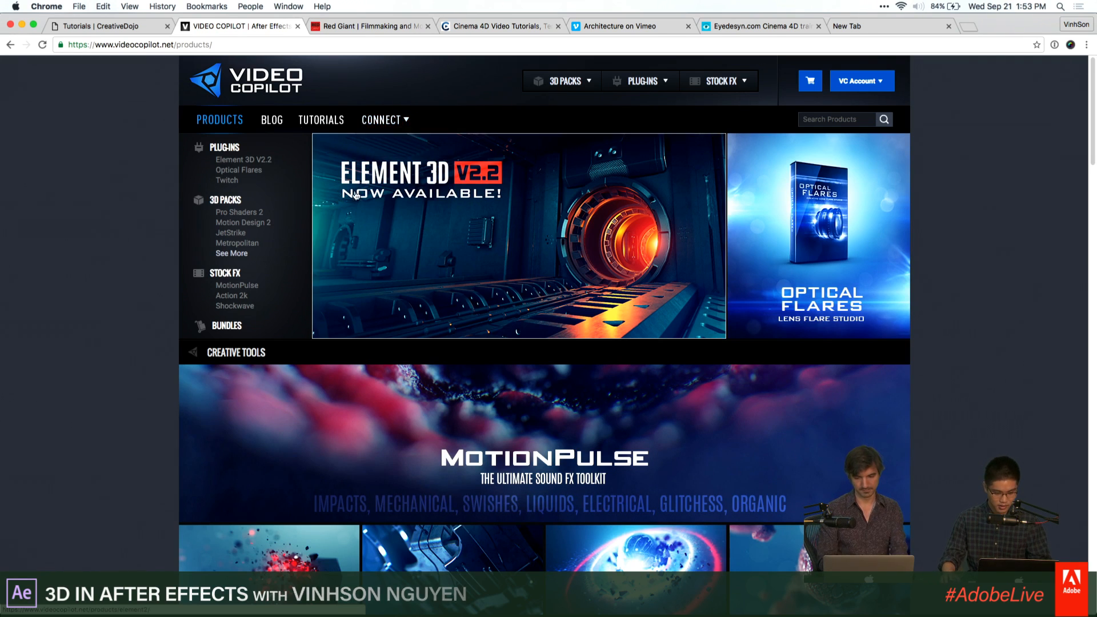
pyautogui.click(22, 25)
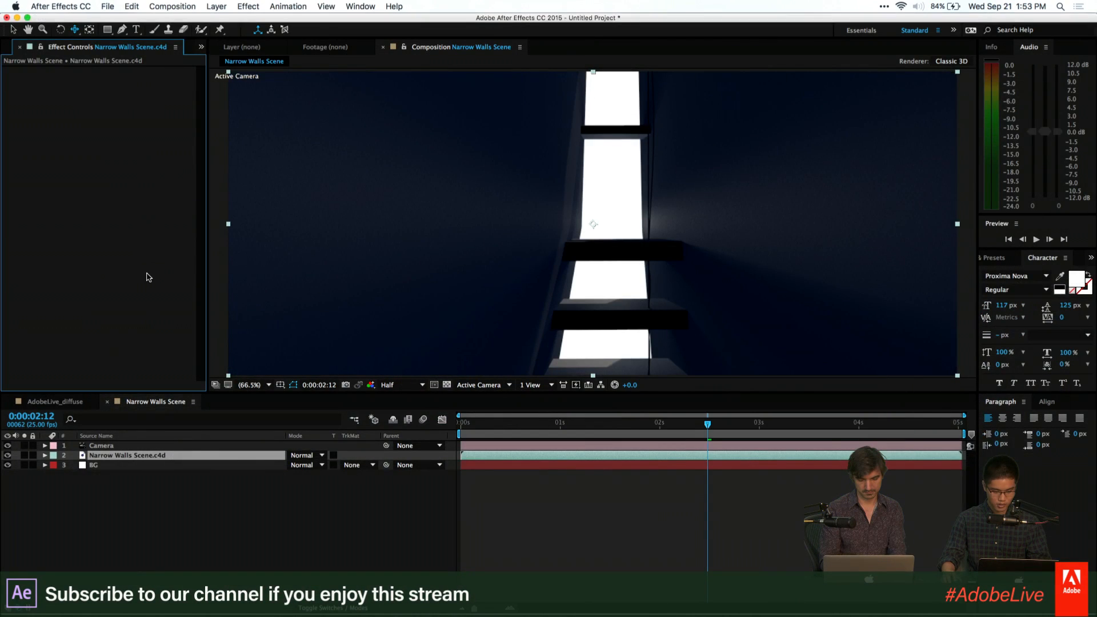
# Delete all layers from the Narrow Walls Scene composition
pyautogui.click(144, 494)
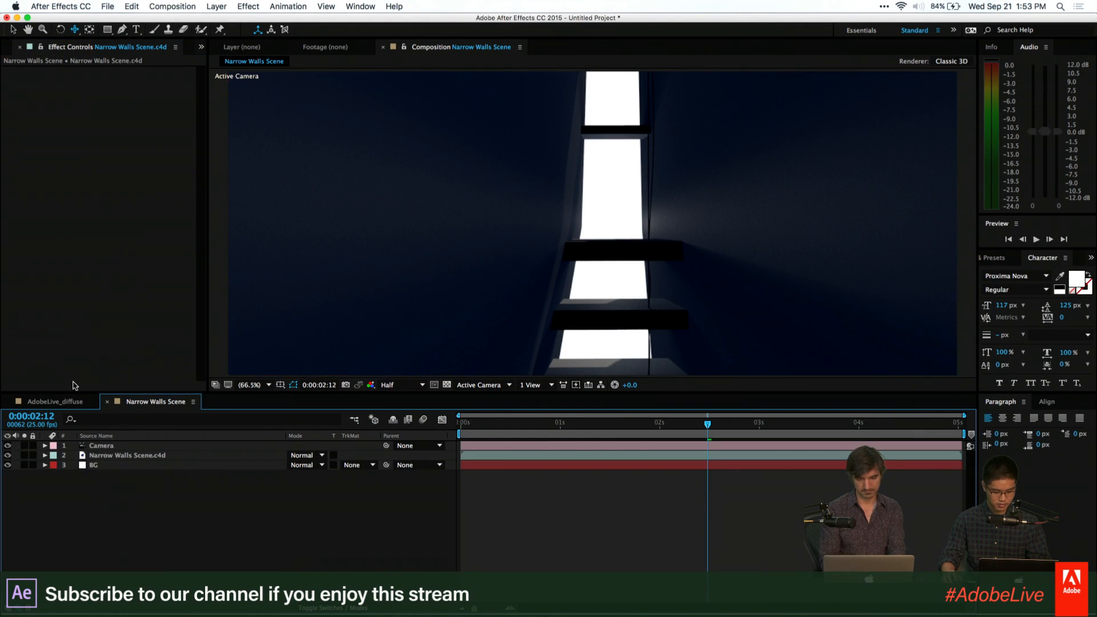
pyautogui.press('super+a')
pyautogui.press('Delete')
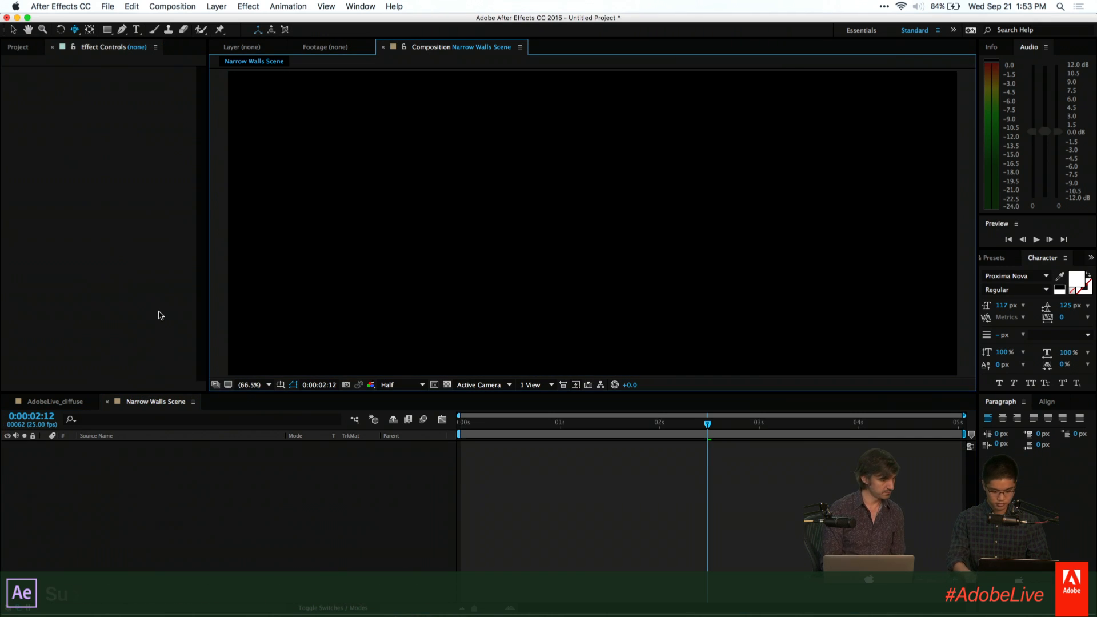
# Create a new white 1920 x 800 px solid layer named Element
pyautogui.click(217, 7)
pyautogui.moveTo(229, 20)
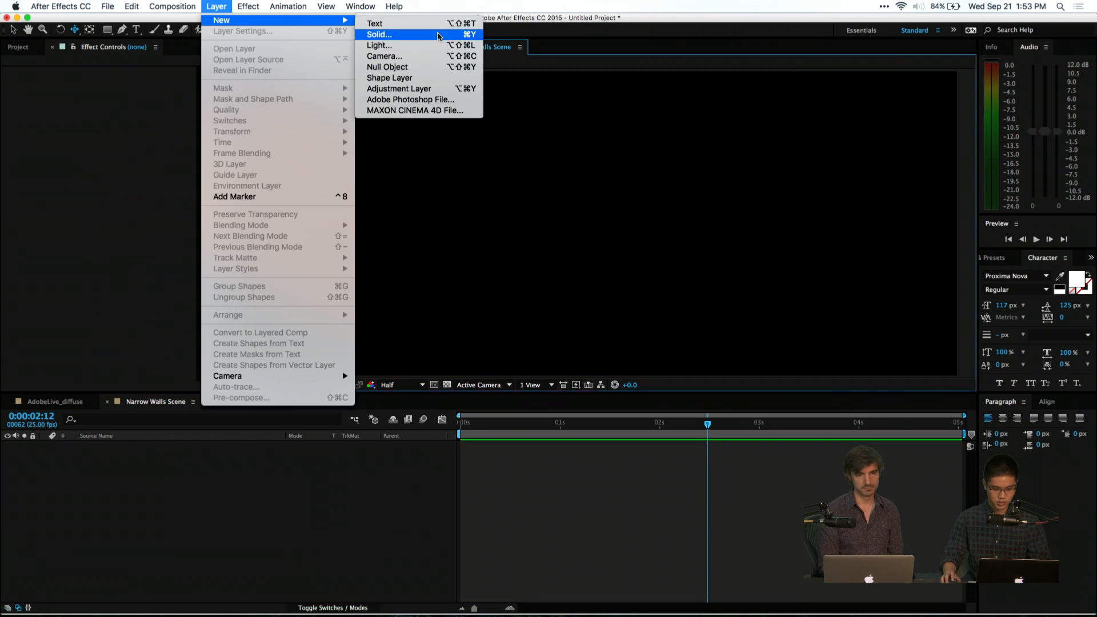
pyautogui.click(439, 36)
pyautogui.write('Bl')
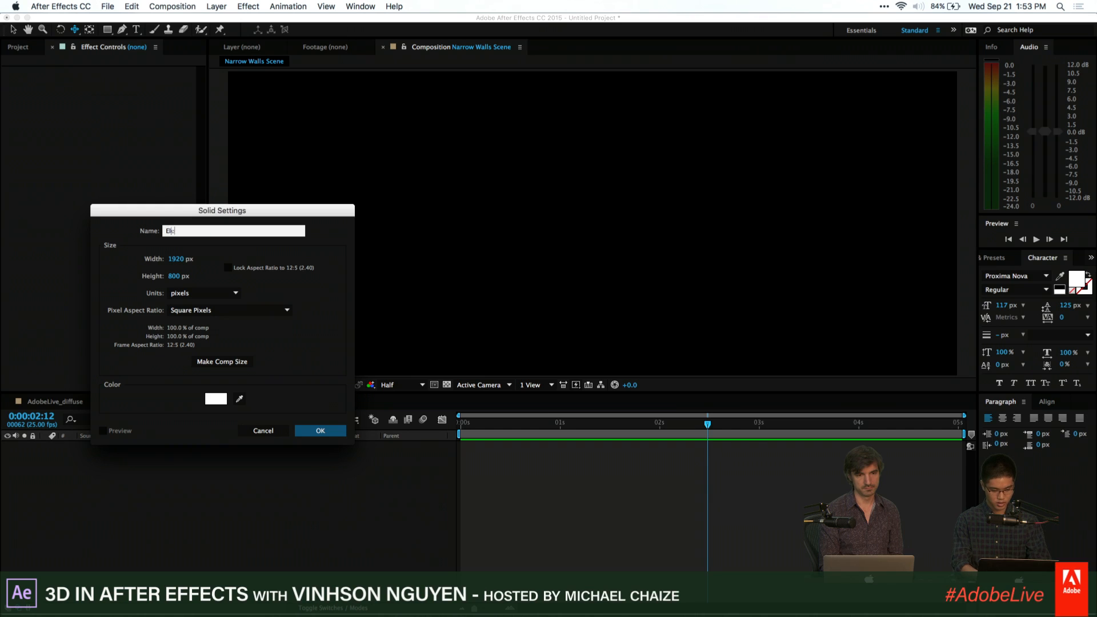
pyautogui.write('ement')
pyautogui.press('Return')
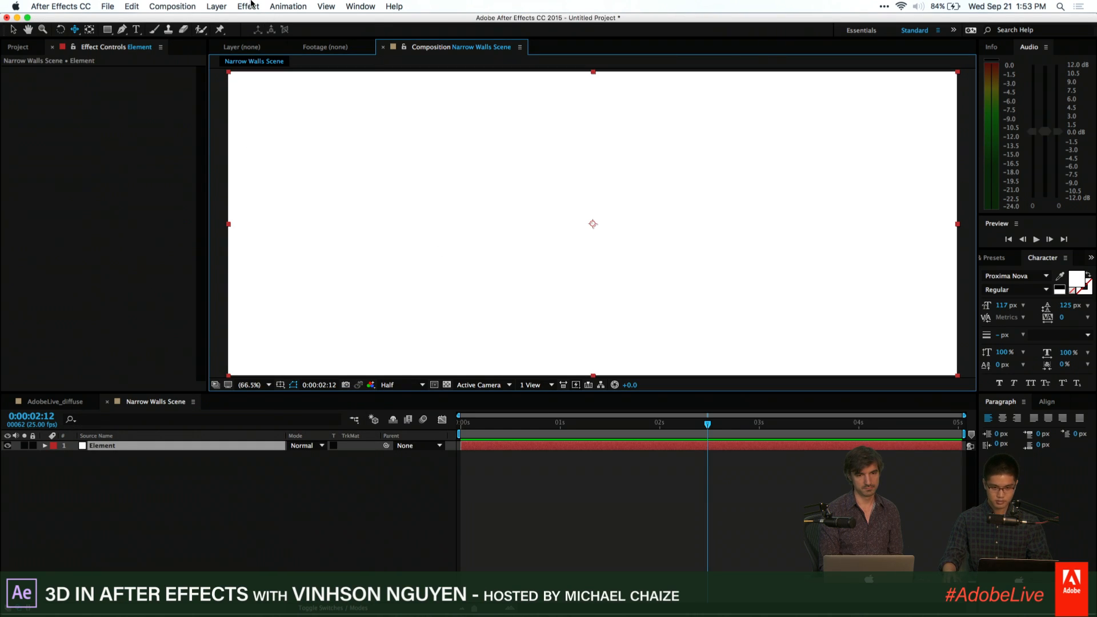
# Apply the Element effect to the Element solid and open its Scene Setup
pyautogui.click(250, 6)
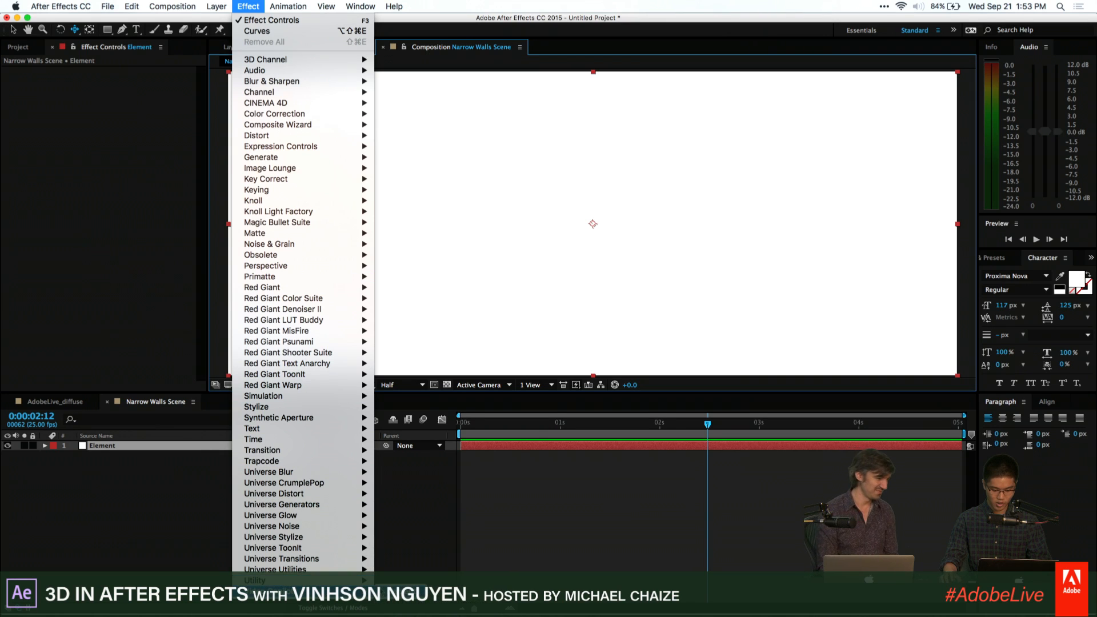
pyautogui.click(400, 591)
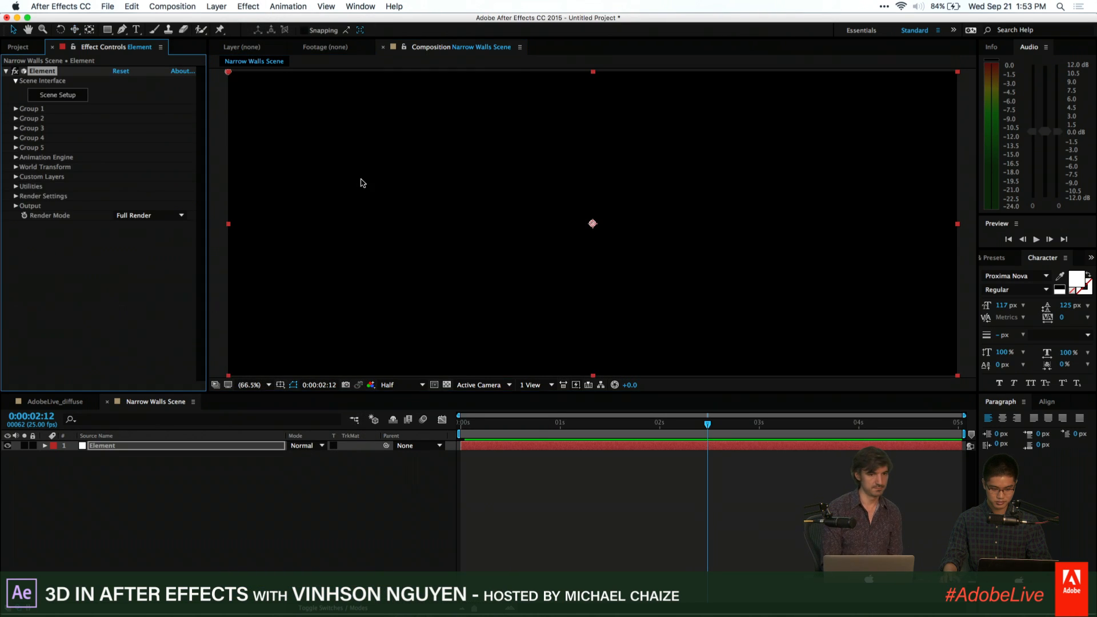
pyautogui.click(72, 99)
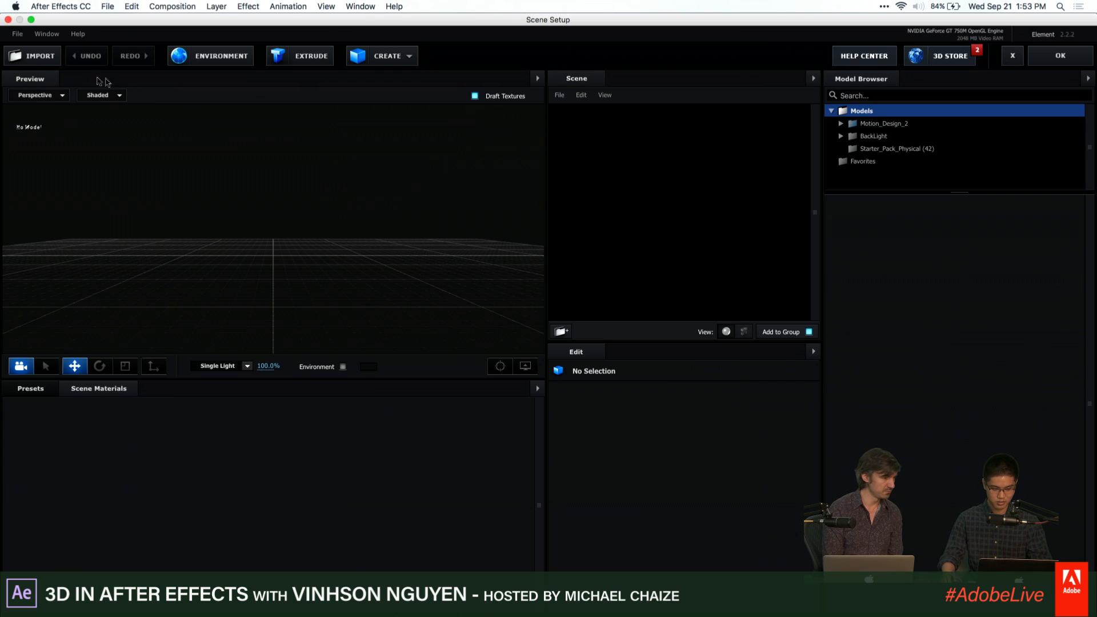
# Import Narrow Walls Scene.c4d as a 3D object with the default import preferences and inspect it in the preview
pyautogui.click(56, 63)
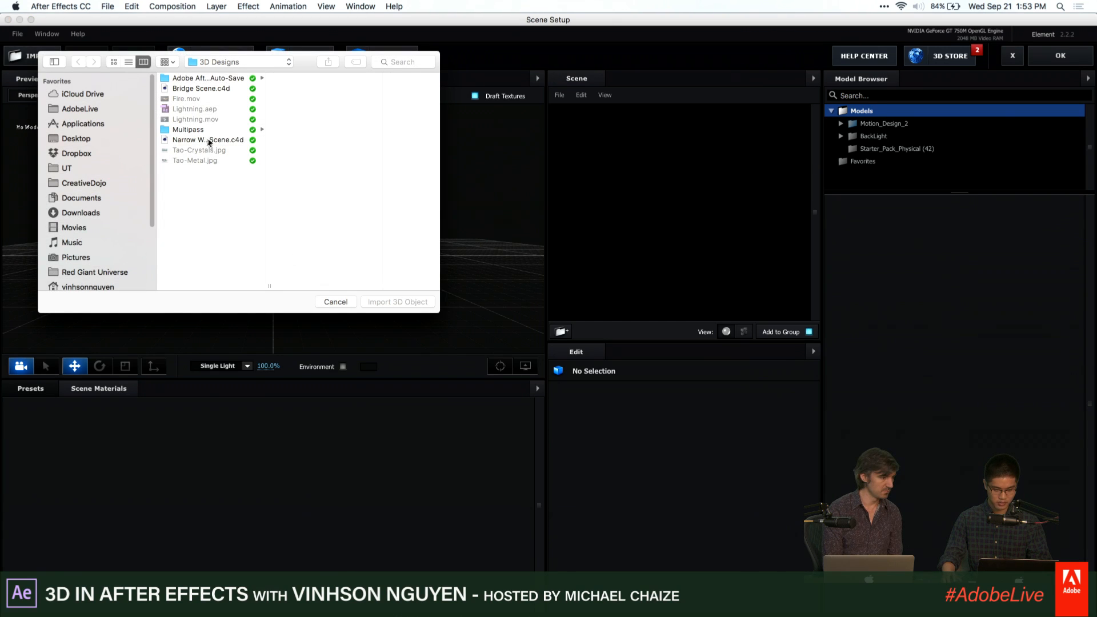
pyautogui.click(209, 140)
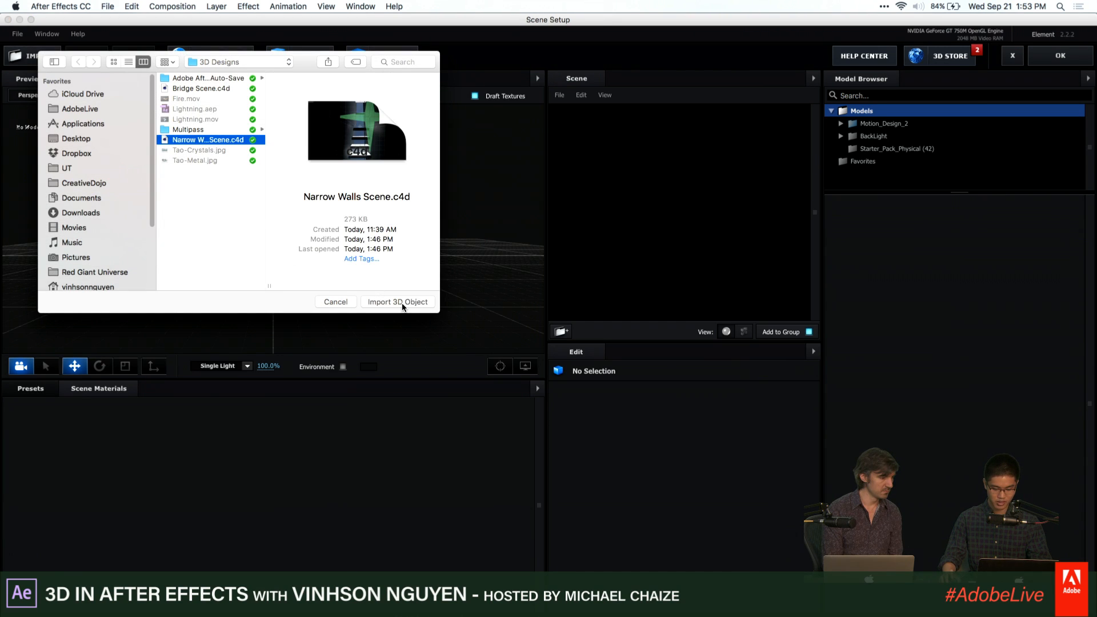
pyautogui.click(403, 303)
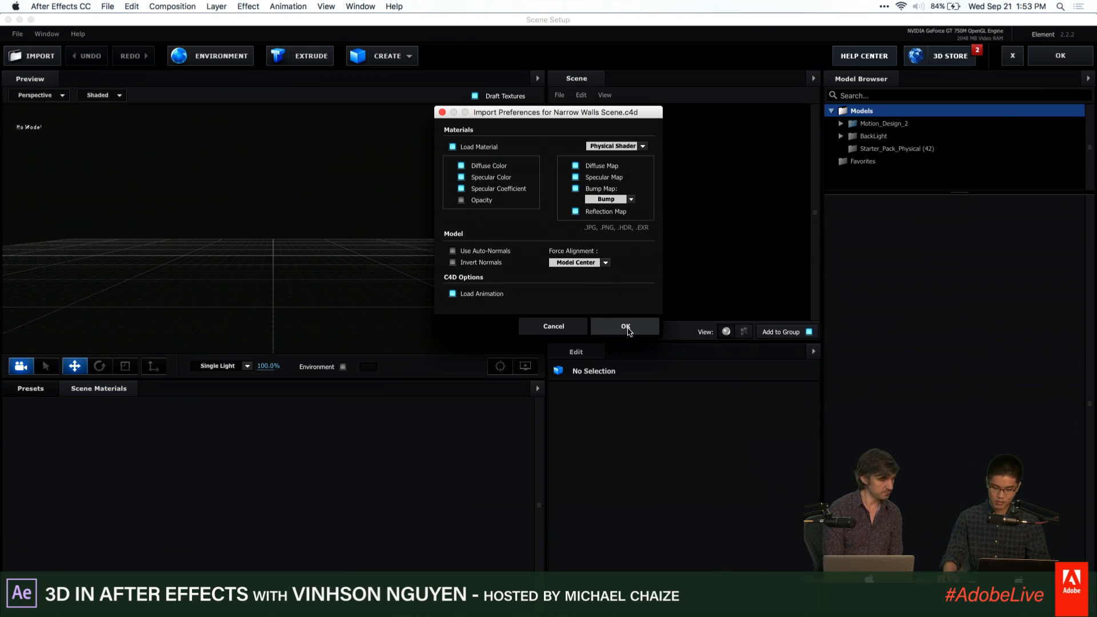
pyautogui.click(627, 327)
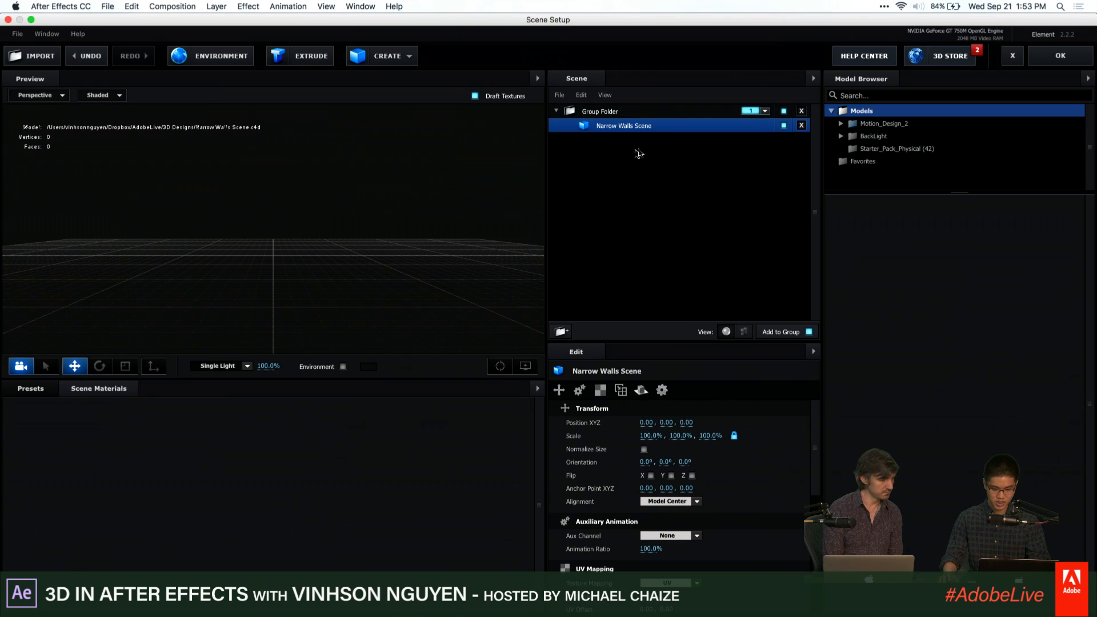
pyautogui.click(618, 114)
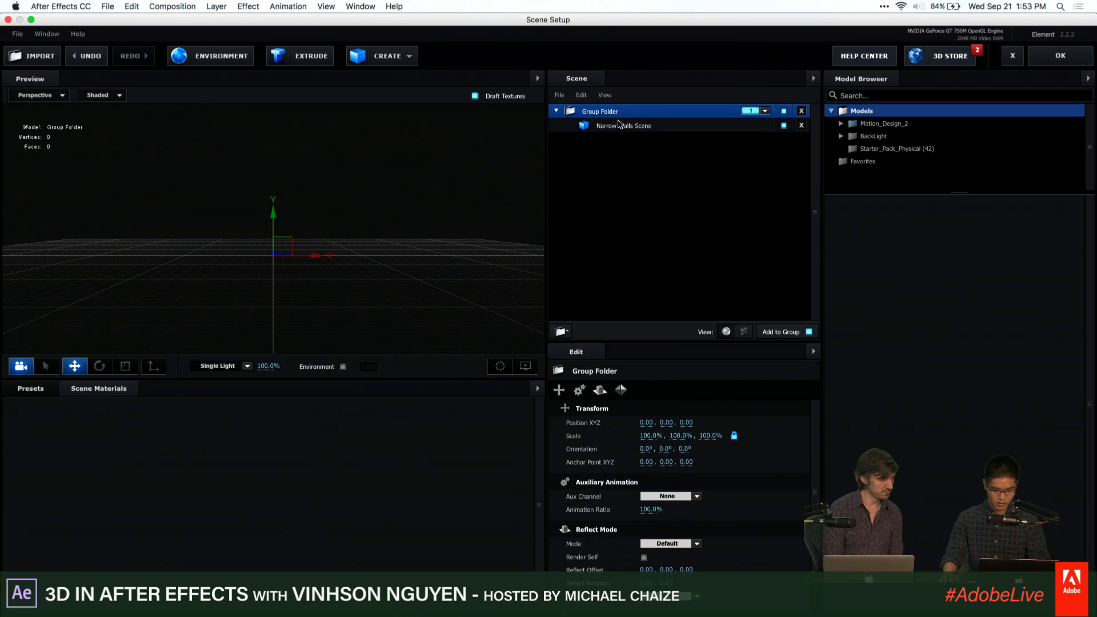
pyautogui.click(621, 127)
pyautogui.moveTo(402, 239); pyautogui.dragTo(453, 248)
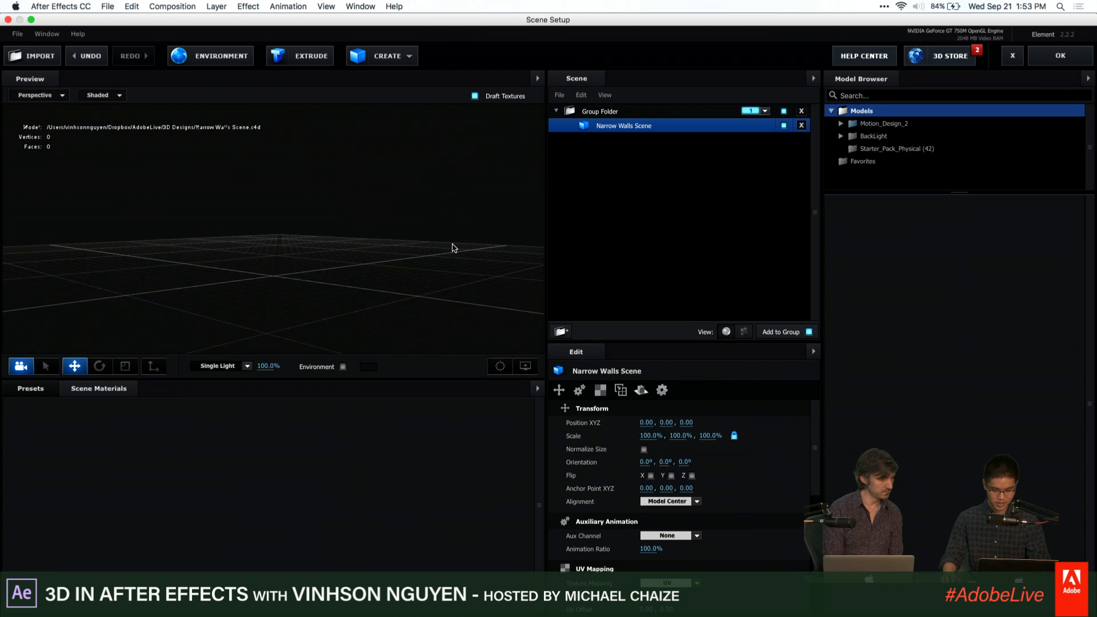
# Switch to Cinema 4D, save the Untitled 6 project as AdobeLive in the 3D Designs folder, and return to After Effects
pyautogui.click(39, 57)
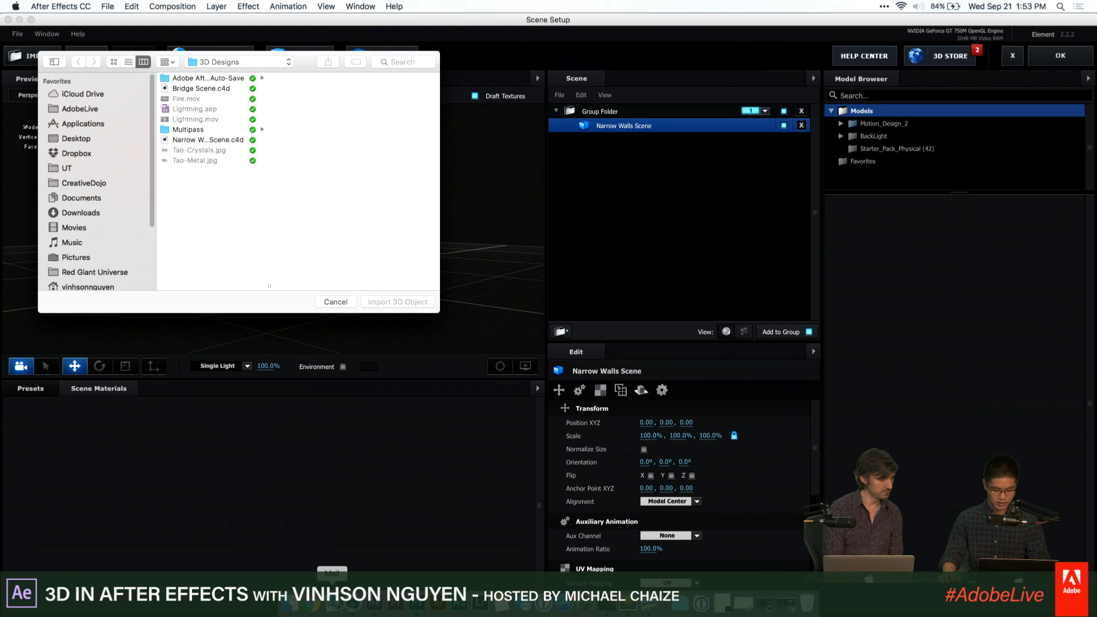
pyautogui.click(353, 603)
pyautogui.click(436, 31)
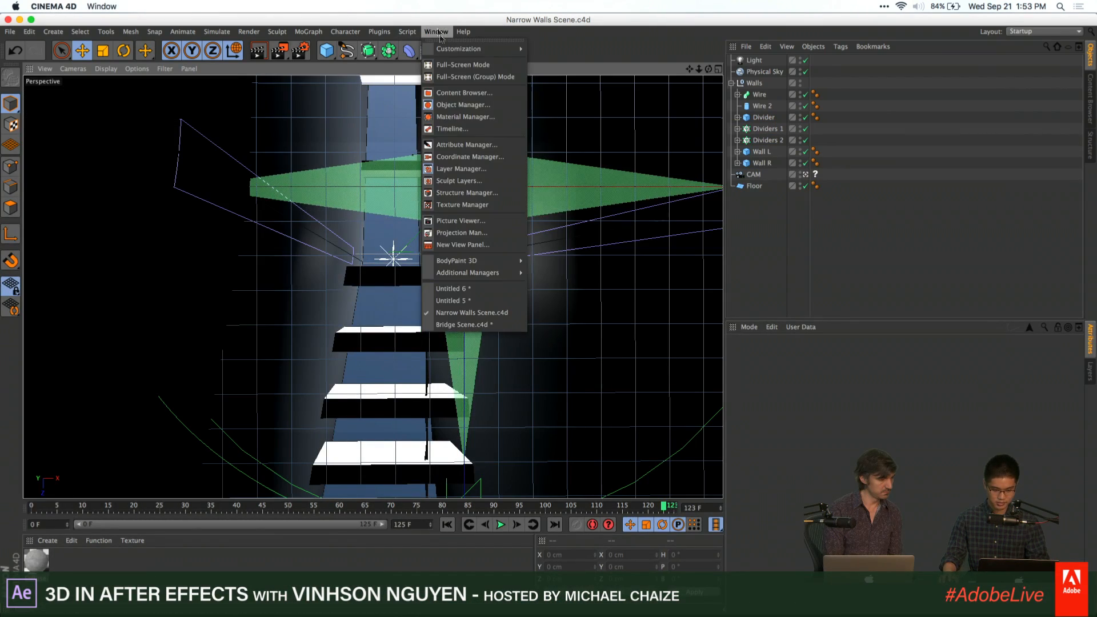
pyautogui.click(483, 293)
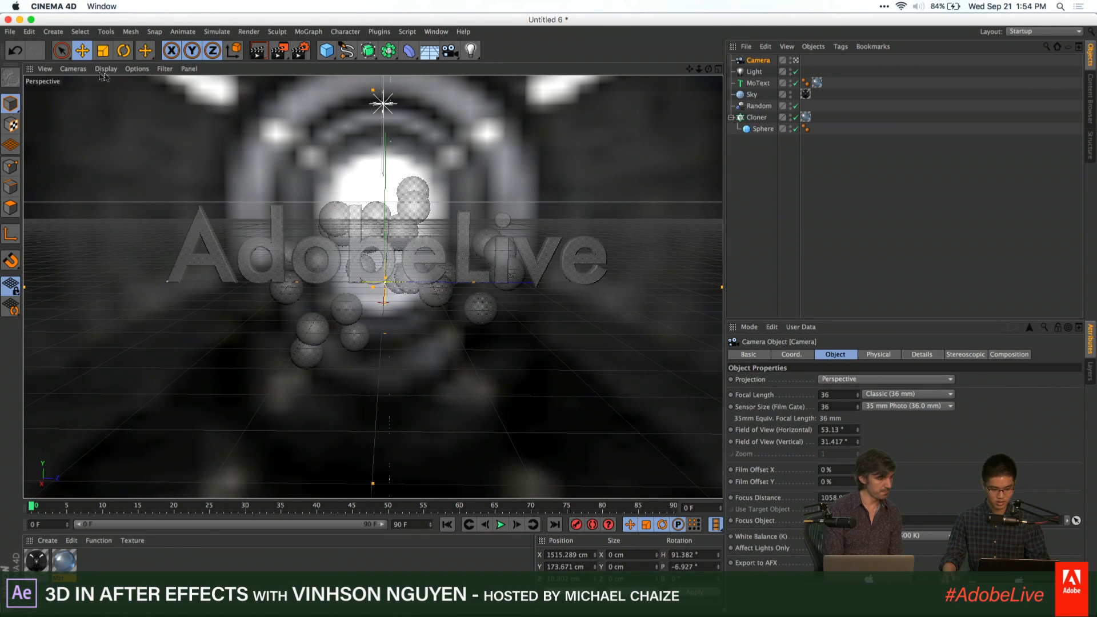
pyautogui.press('super+s')
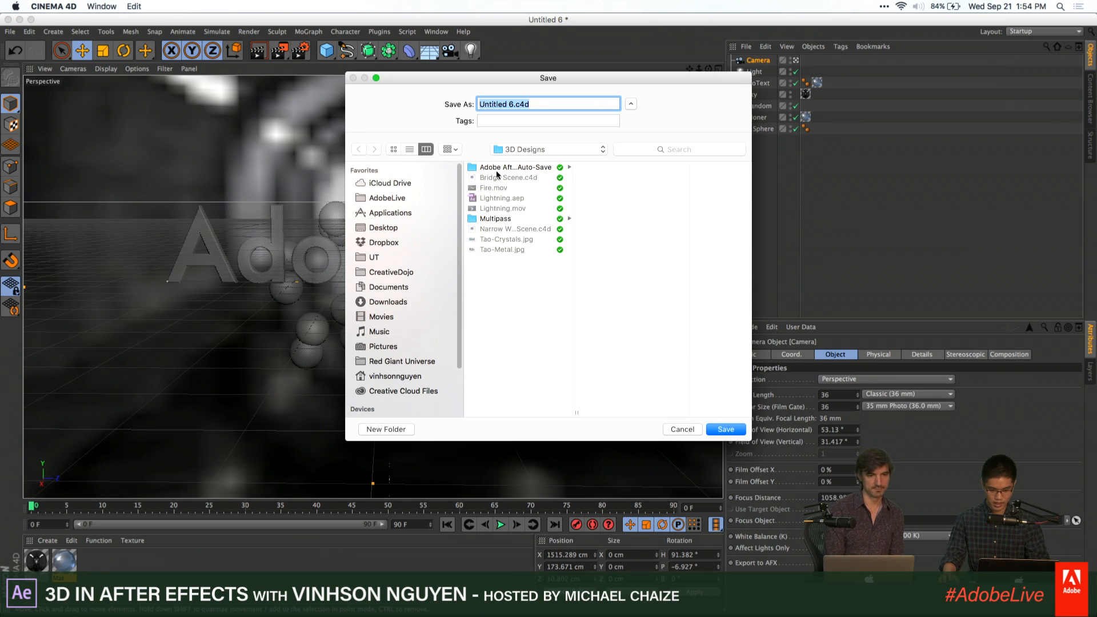
pyautogui.write('AdobeLive')
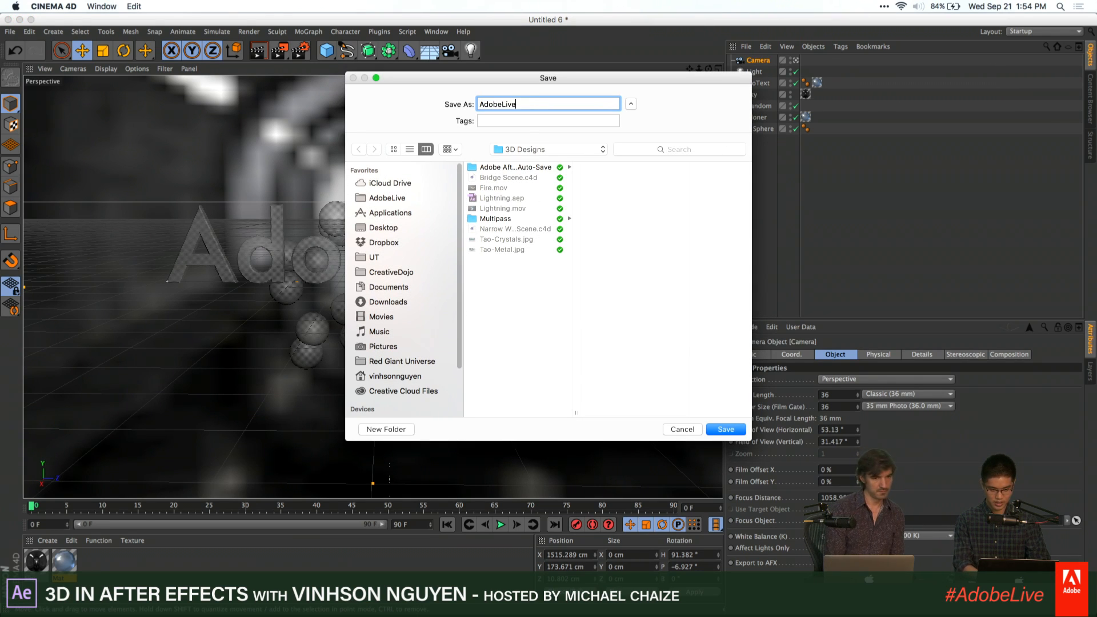
pyautogui.press('Return')
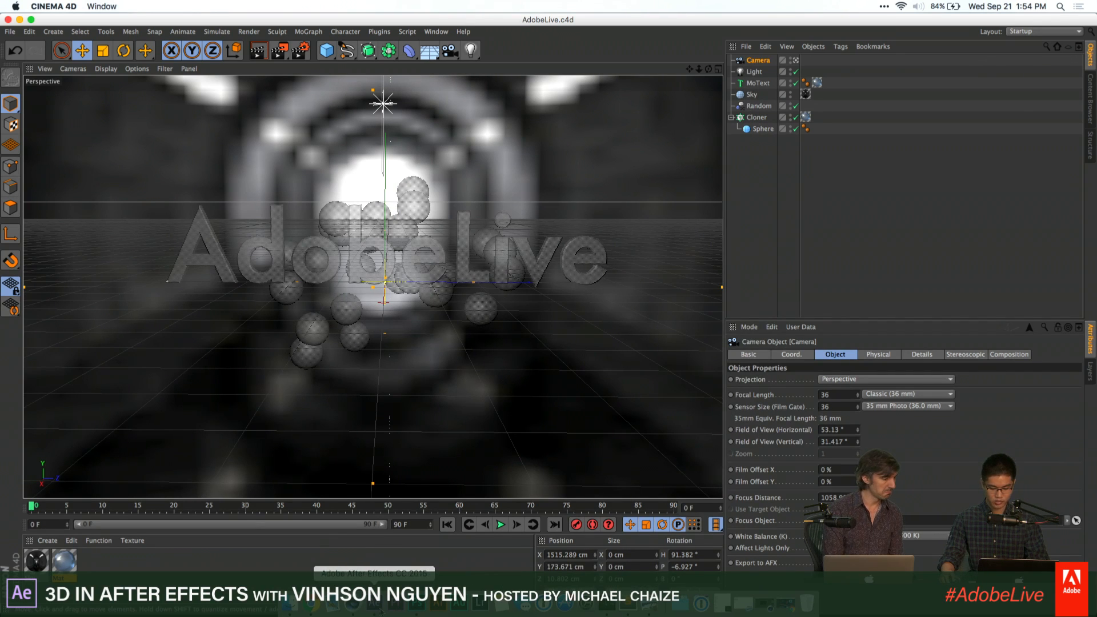
pyautogui.click(374, 603)
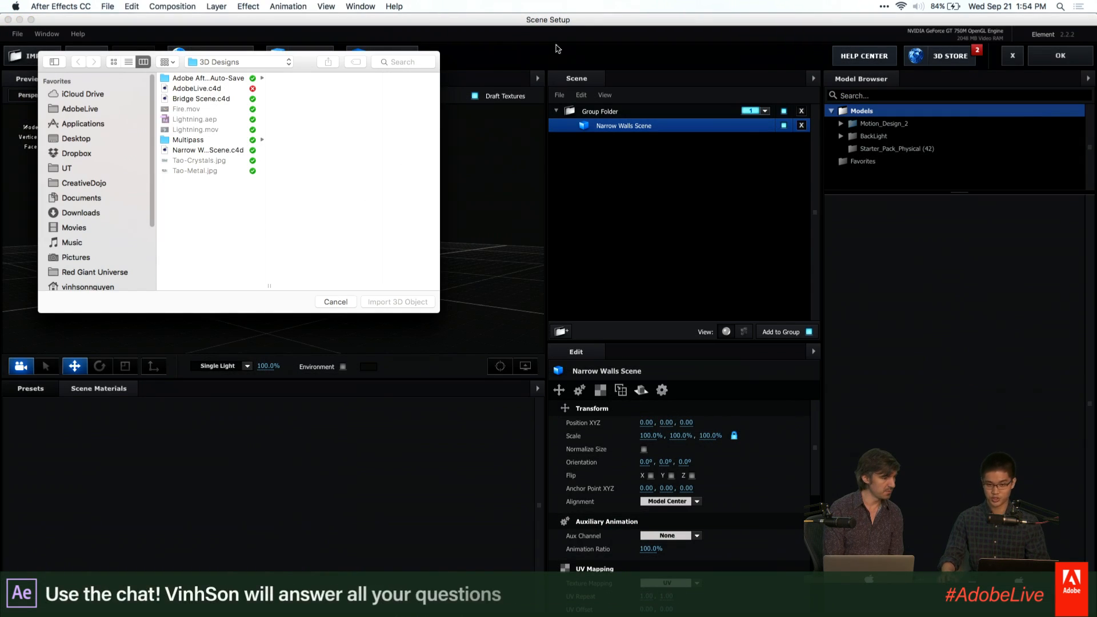
# Import AdobeLive.c4d as a 3D object with the default import preferences
pyautogui.click(205, 88)
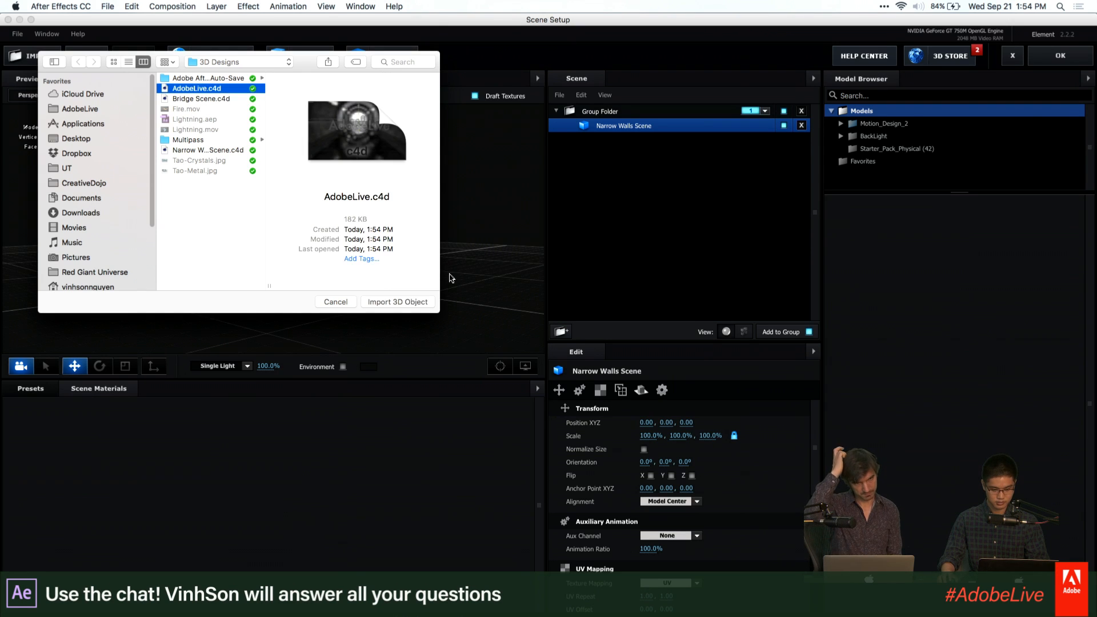
pyautogui.click(402, 301)
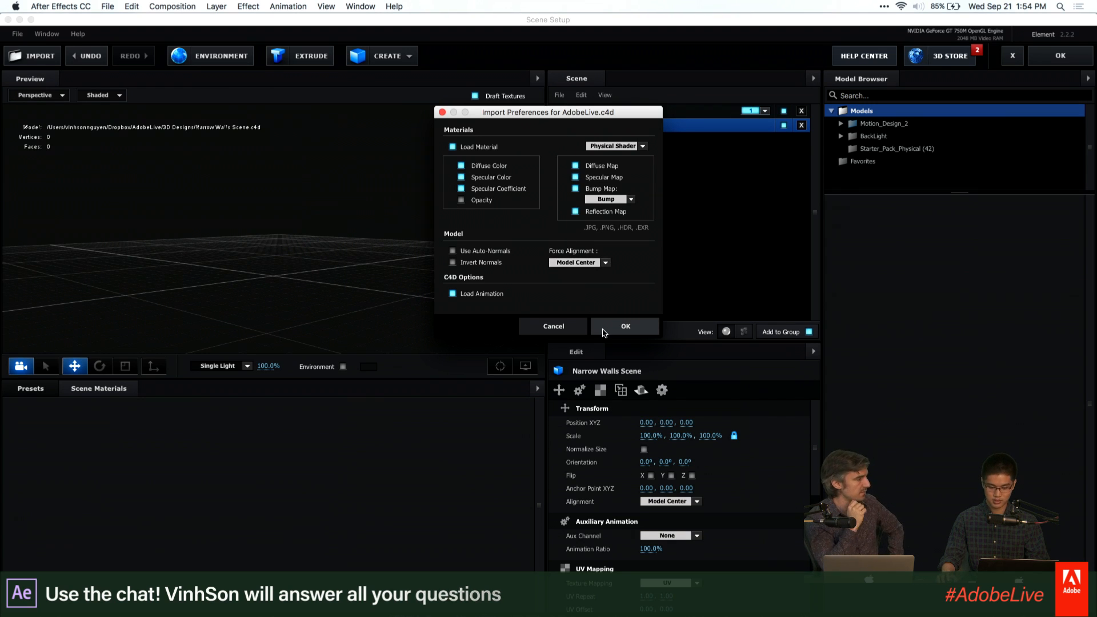
pyautogui.click(625, 326)
# Delete the Group Folder containing the AdobeLive and Narrow Walls Scene models, and close the Scene Setup without saving
pyautogui.click(646, 140)
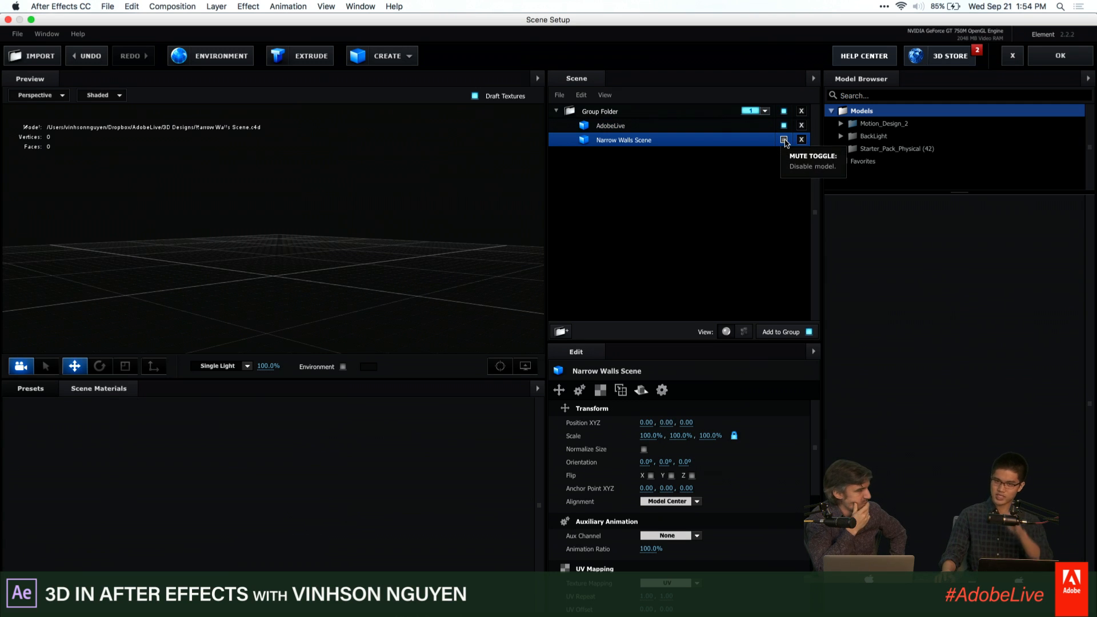
pyautogui.click(784, 140)
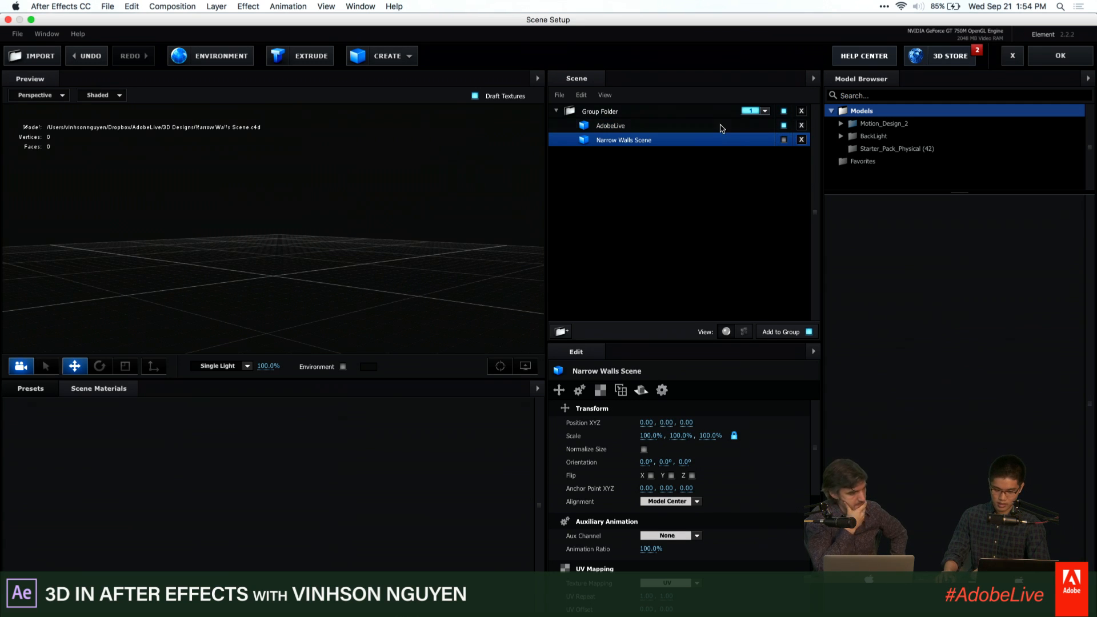
pyautogui.click(721, 127)
pyautogui.click(719, 114)
pyautogui.click(802, 111)
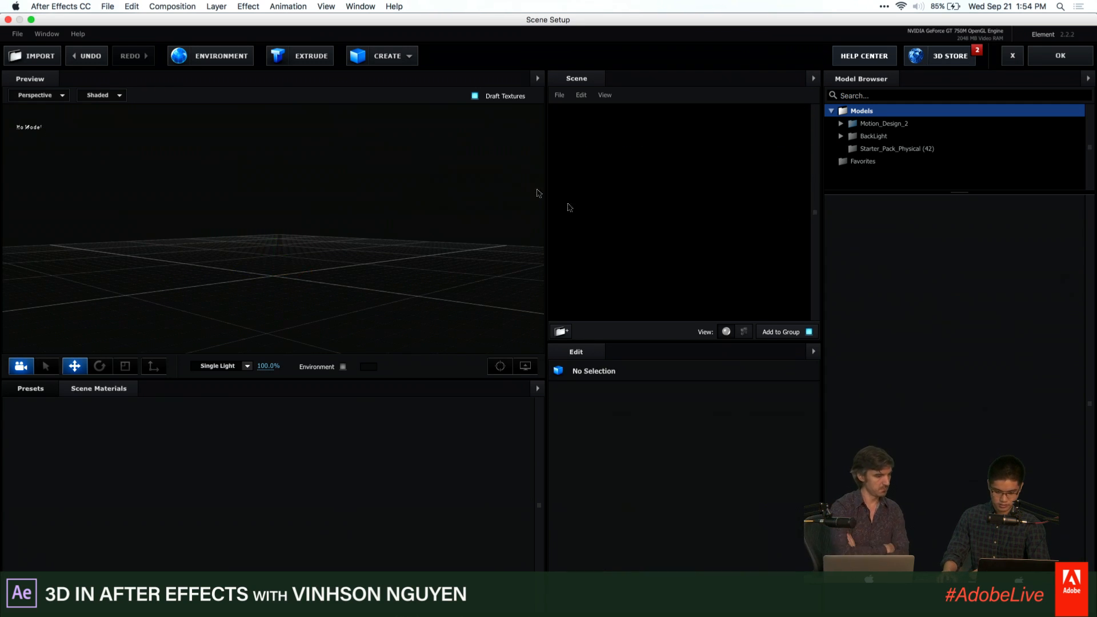
pyautogui.click(1011, 56)
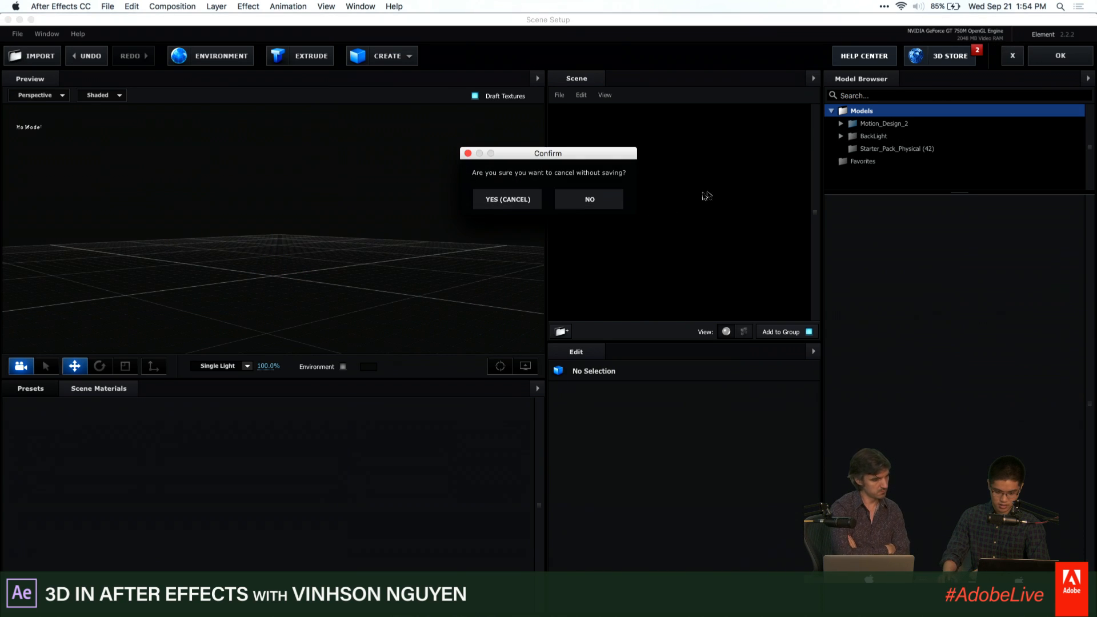
pyautogui.click(517, 203)
# Reopen Element's Scene Setup and import AdobeLive.c4d with Force Alignment kept at Model Center
pyautogui.click(80, 94)
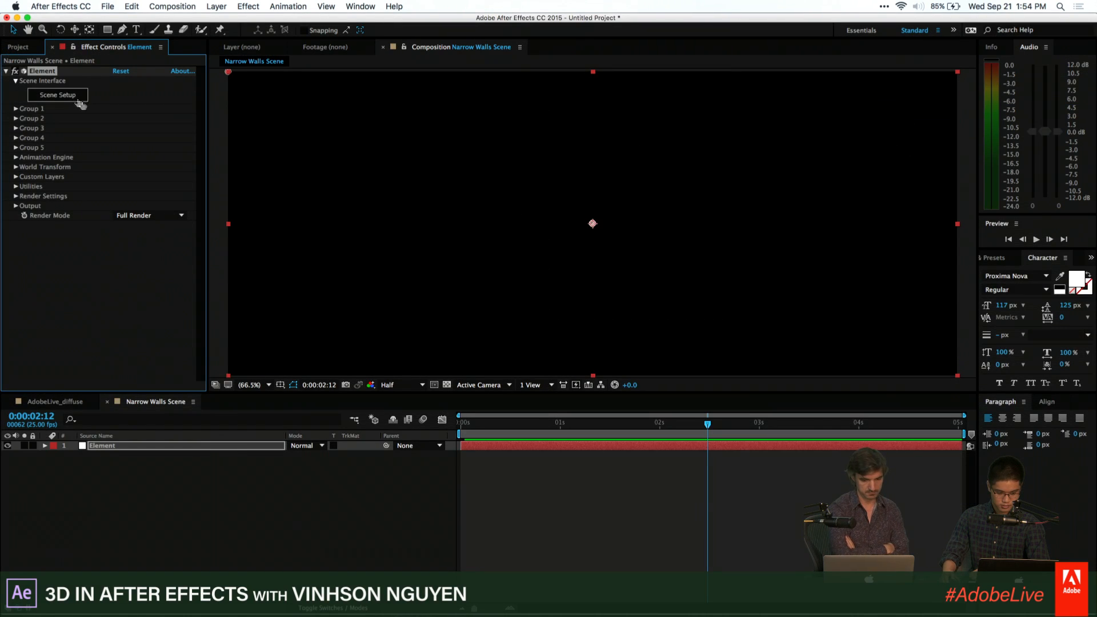
pyautogui.click(55, 57)
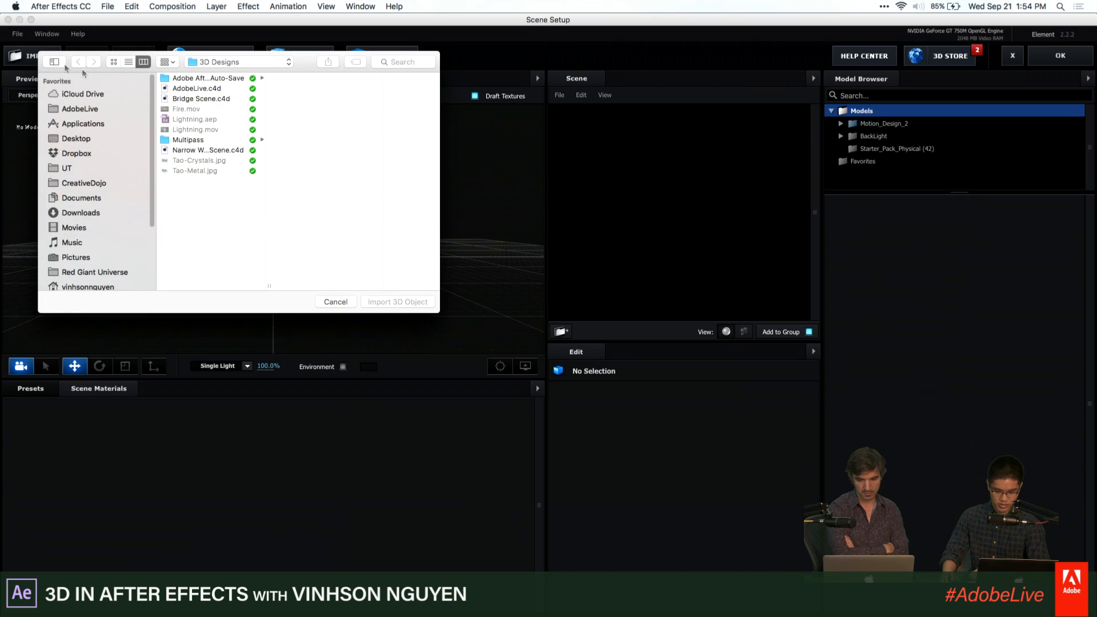
pyautogui.click(216, 89)
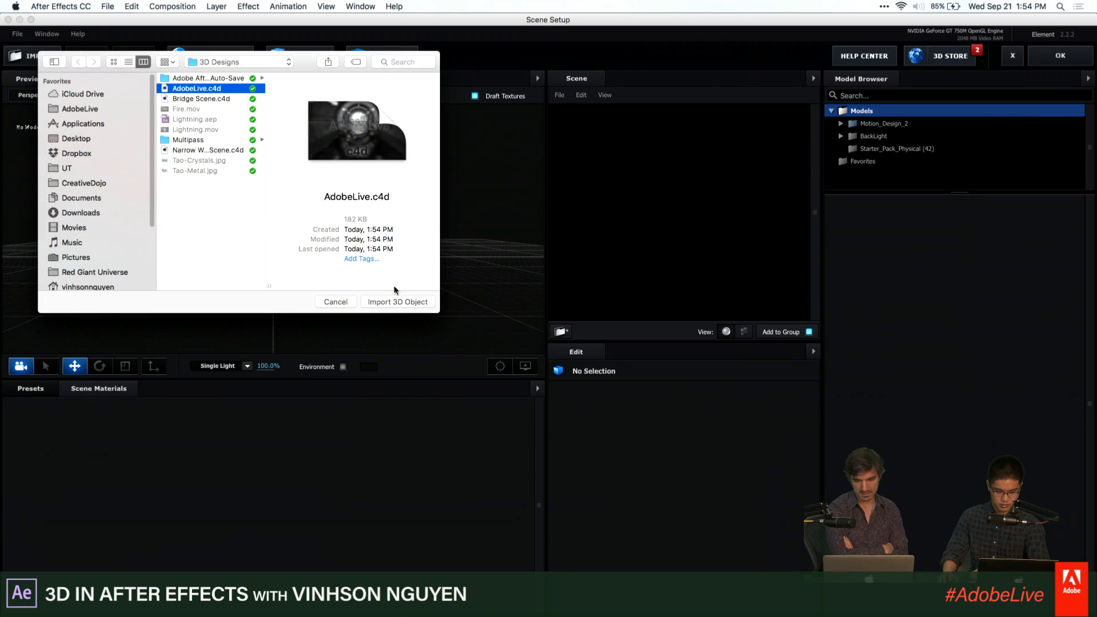
pyautogui.click(397, 302)
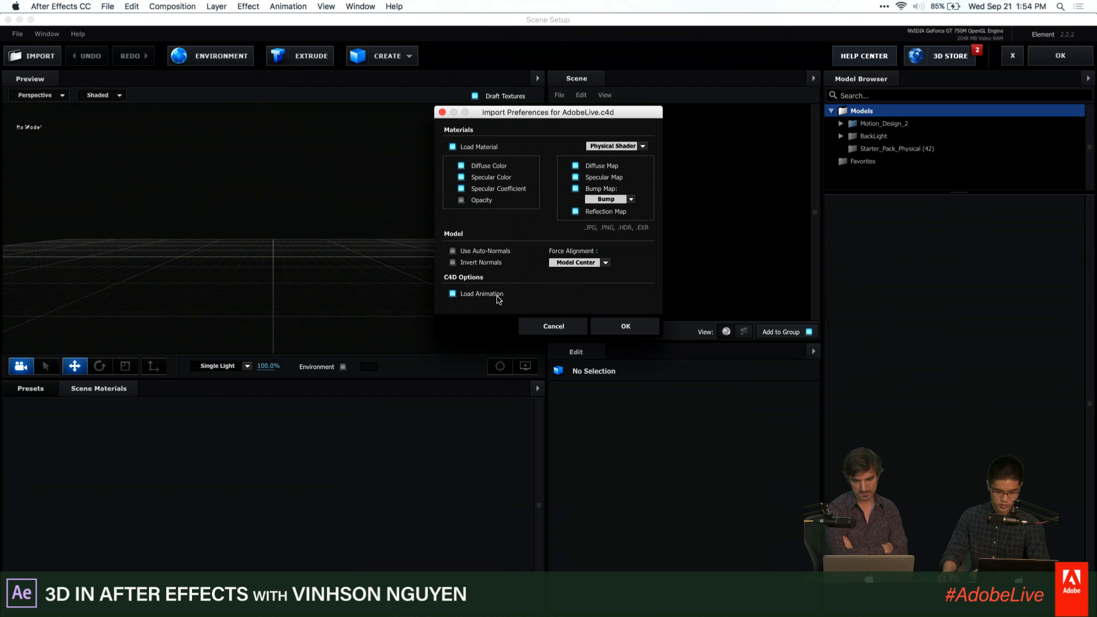
pyautogui.click(546, 262)
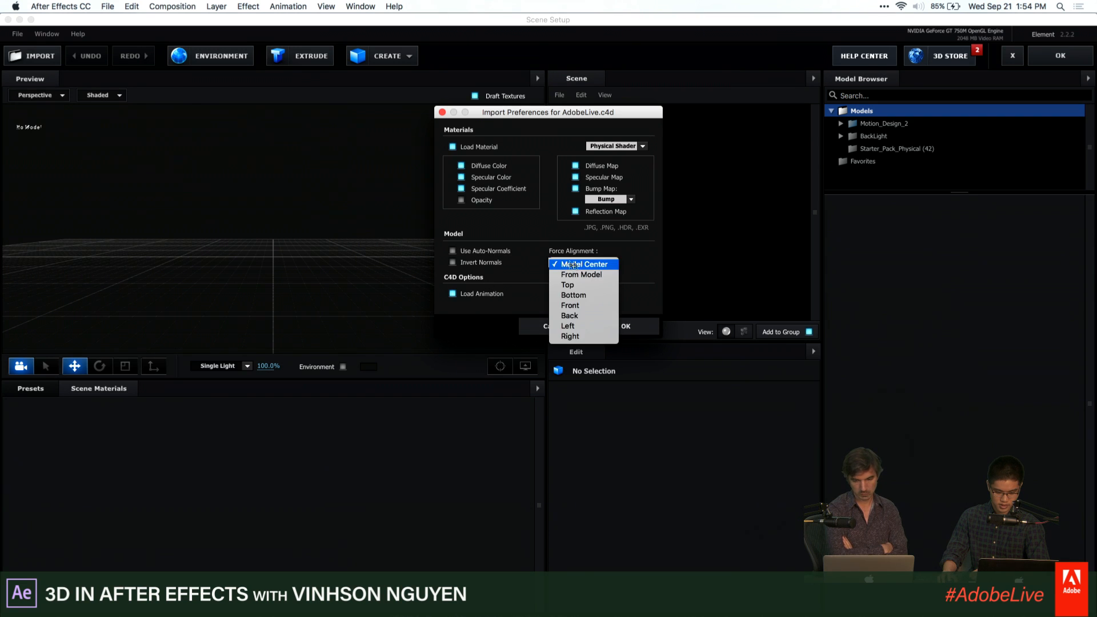
pyautogui.click(575, 262)
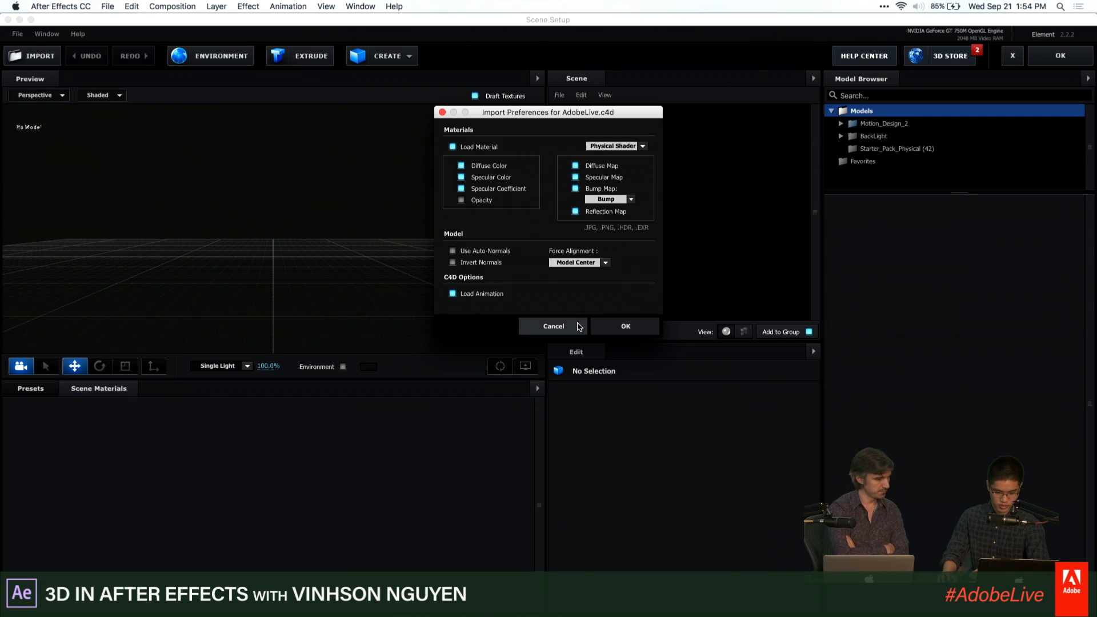
pyautogui.click(595, 330)
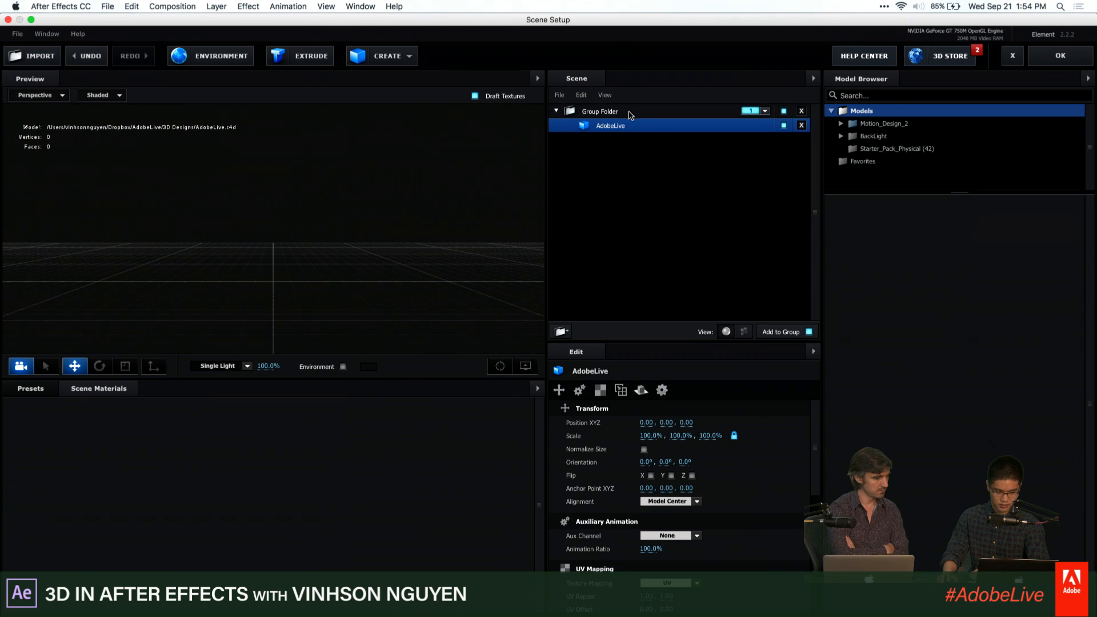
# Examine the imported AdobeLive model in the preview for visible geometry, checking both the model and its Group Folder
pyautogui.click(638, 116)
pyautogui.click(635, 126)
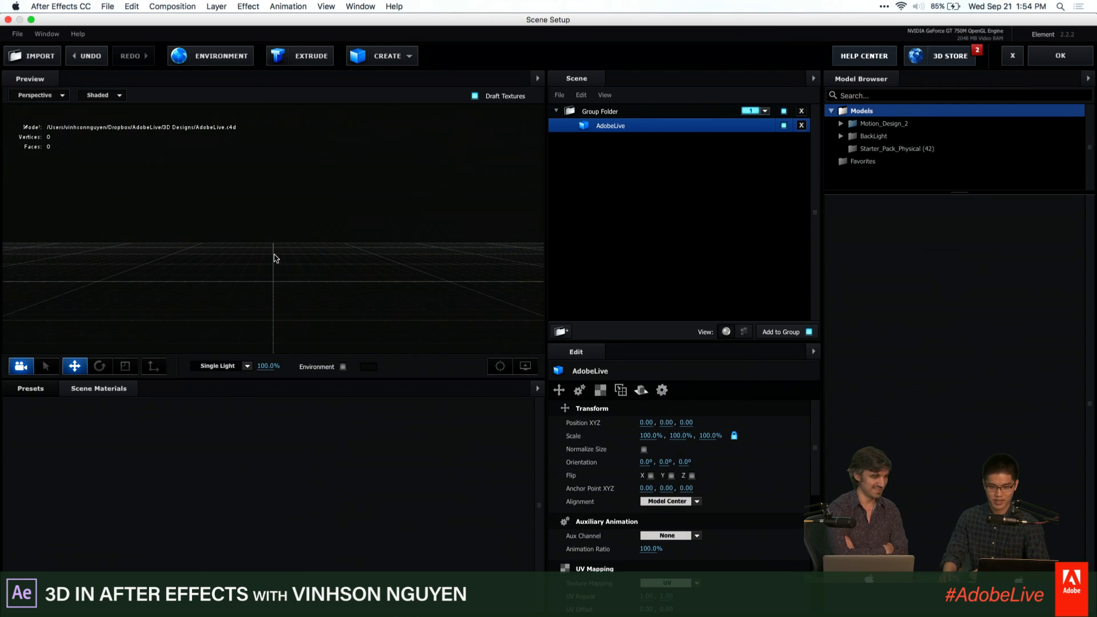
pyautogui.scroll(-5, 319, 226)
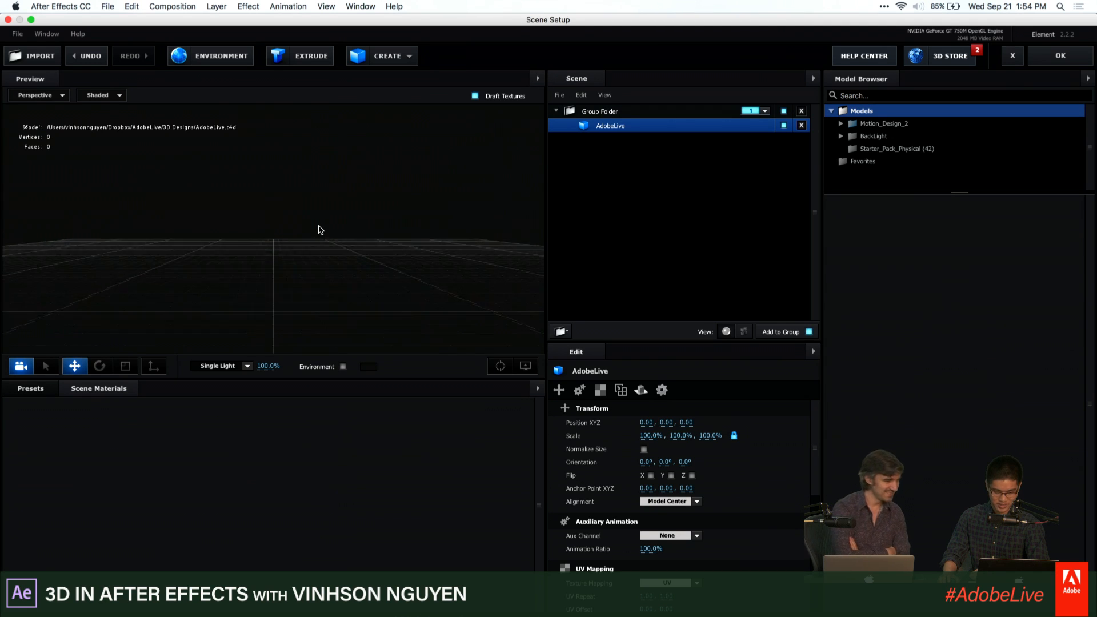
pyautogui.scroll(-3, 319, 227)
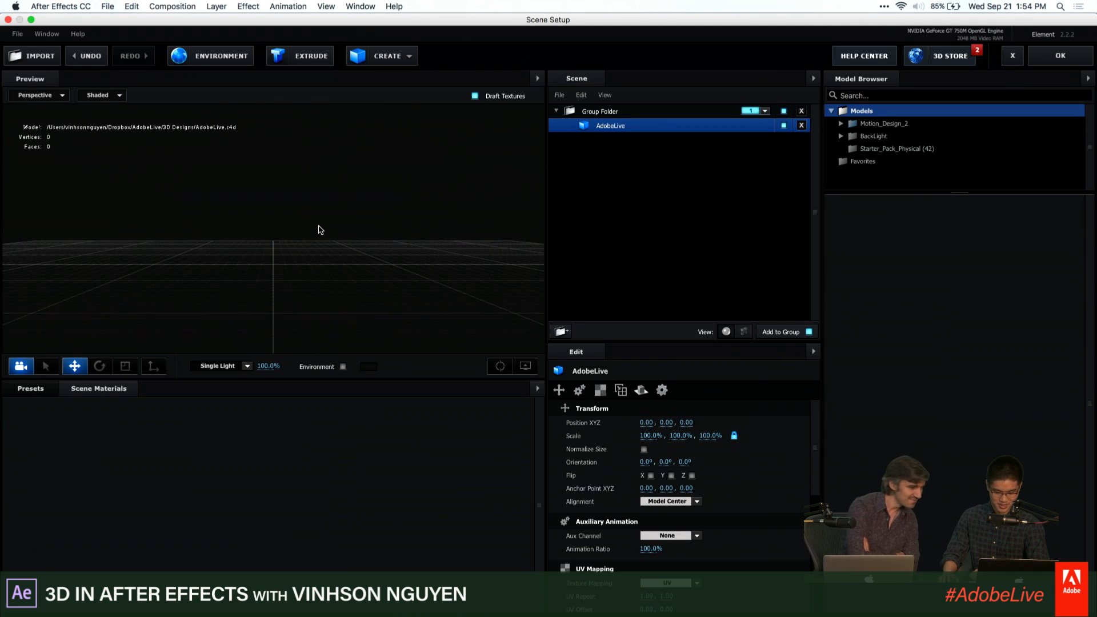
pyautogui.scroll(5, 319, 228)
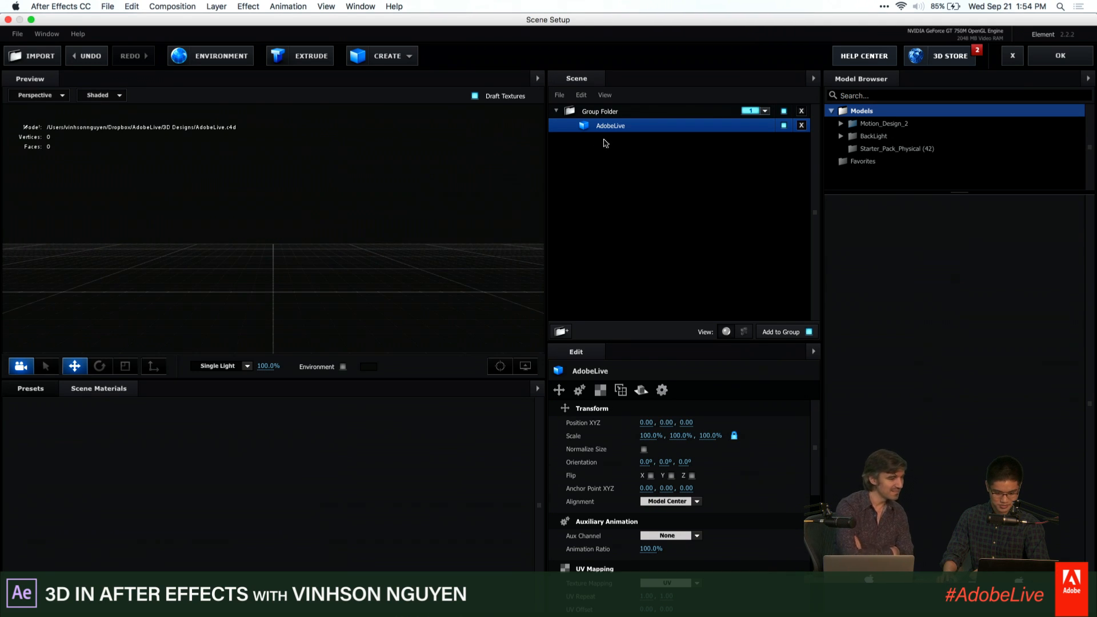
pyautogui.click(634, 112)
pyautogui.click(667, 126)
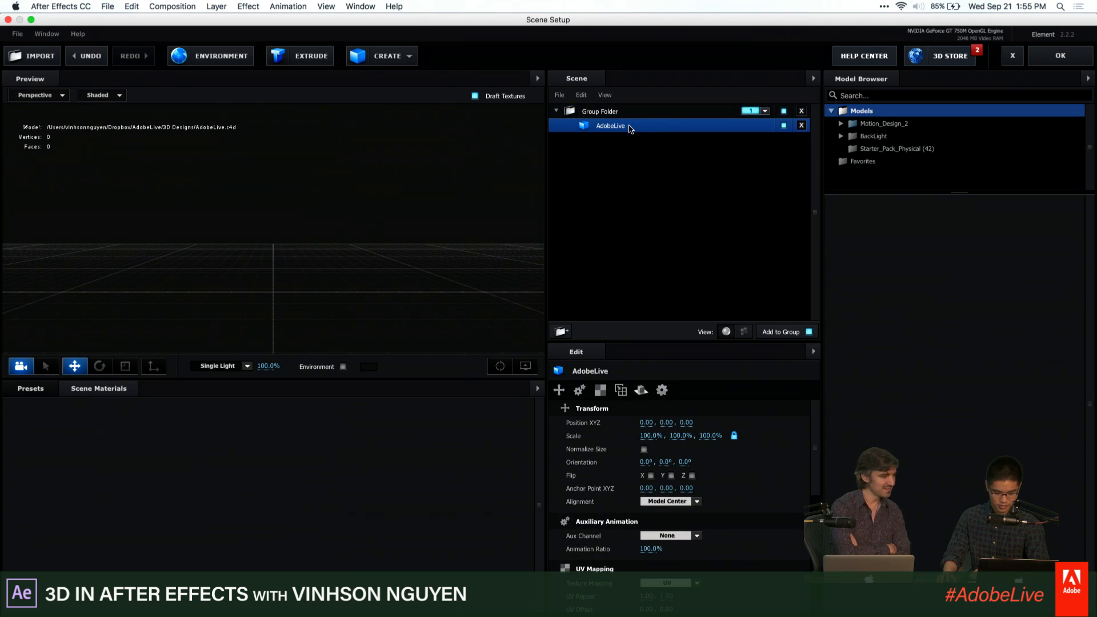
pyautogui.click(640, 112)
pyautogui.click(644, 125)
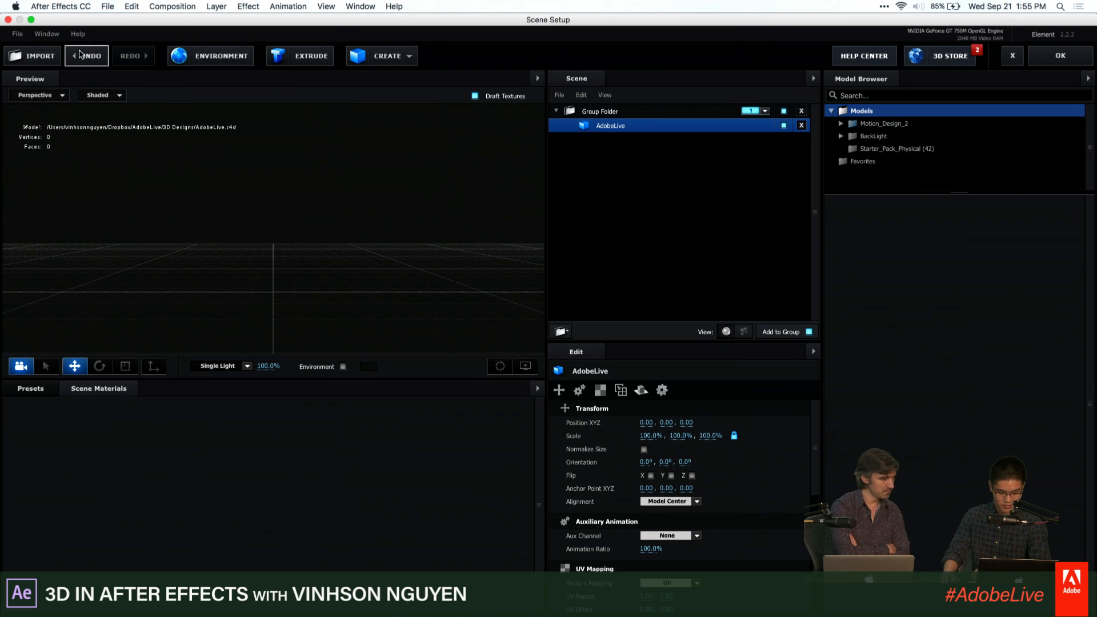
# Import Bridge Scene.c4d as a 3D object with the default import preferences and Model Center alignment
pyautogui.click(35, 55)
pyautogui.click(204, 89)
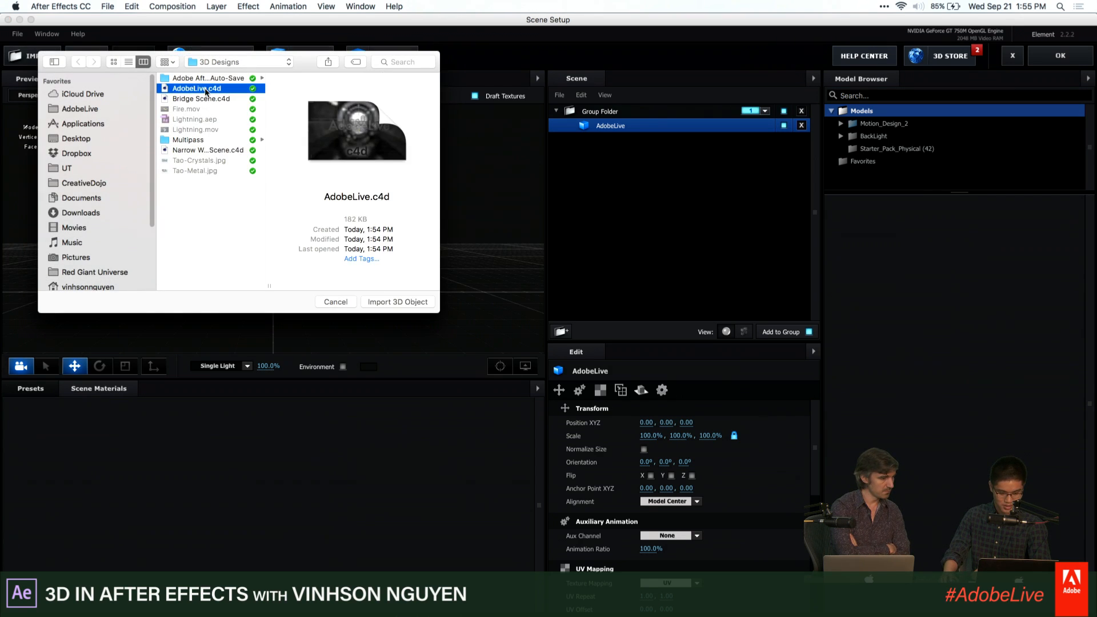
pyautogui.click(207, 98)
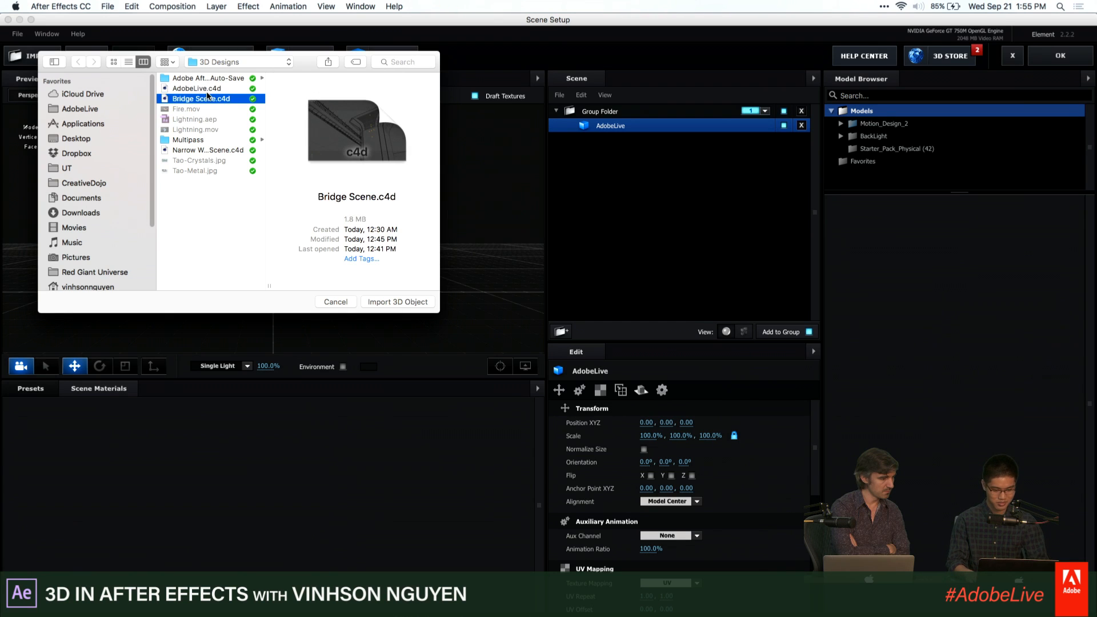
pyautogui.doubleClick(208, 98)
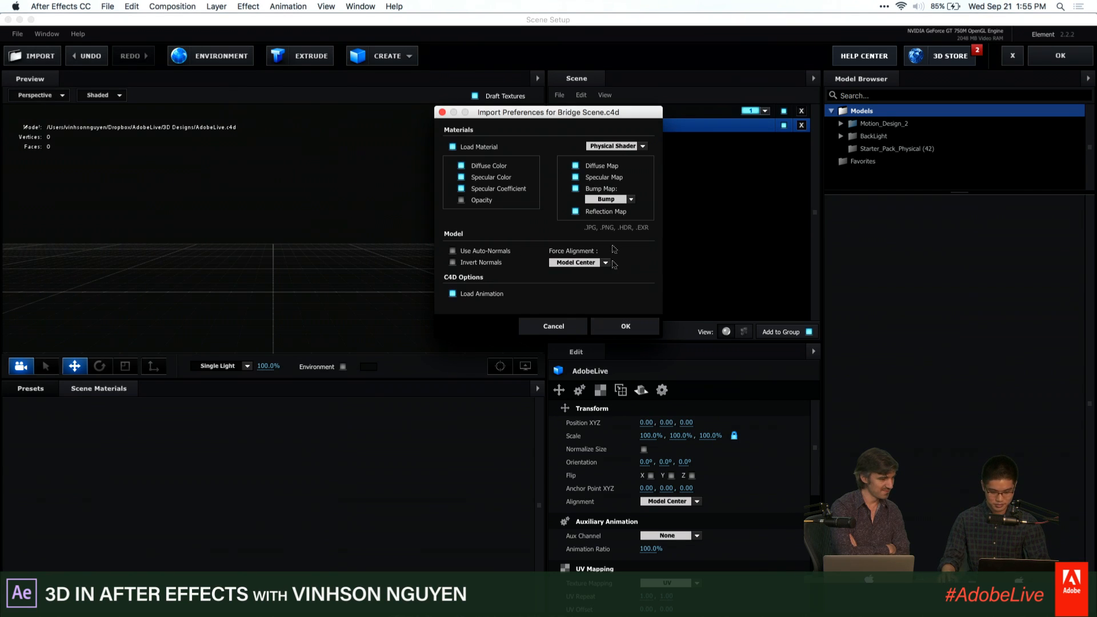
pyautogui.click(576, 263)
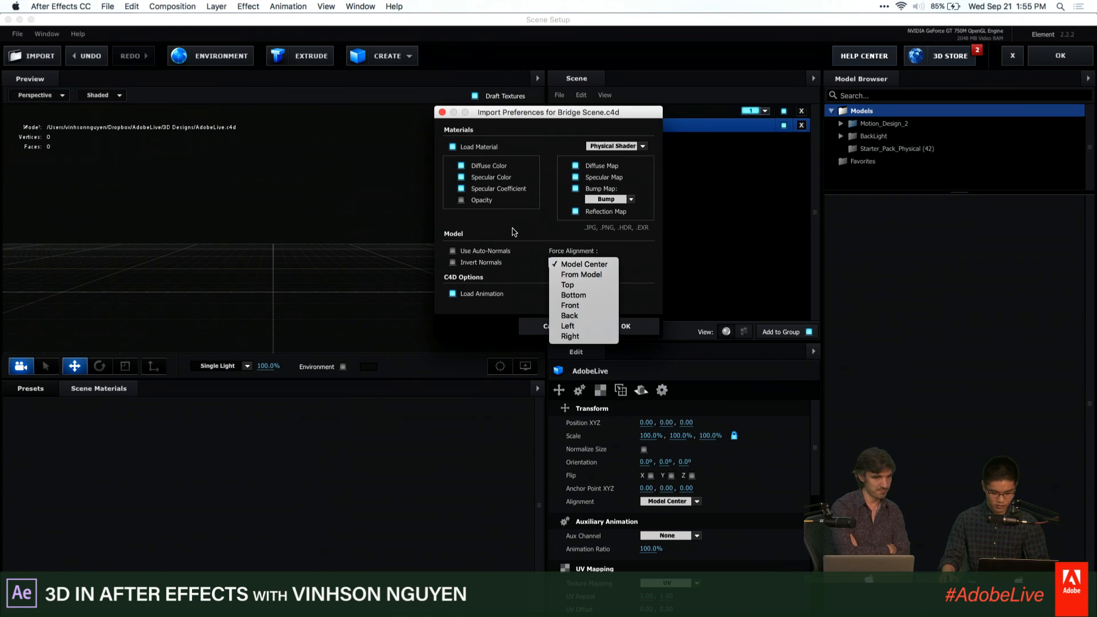
pyautogui.click(509, 245)
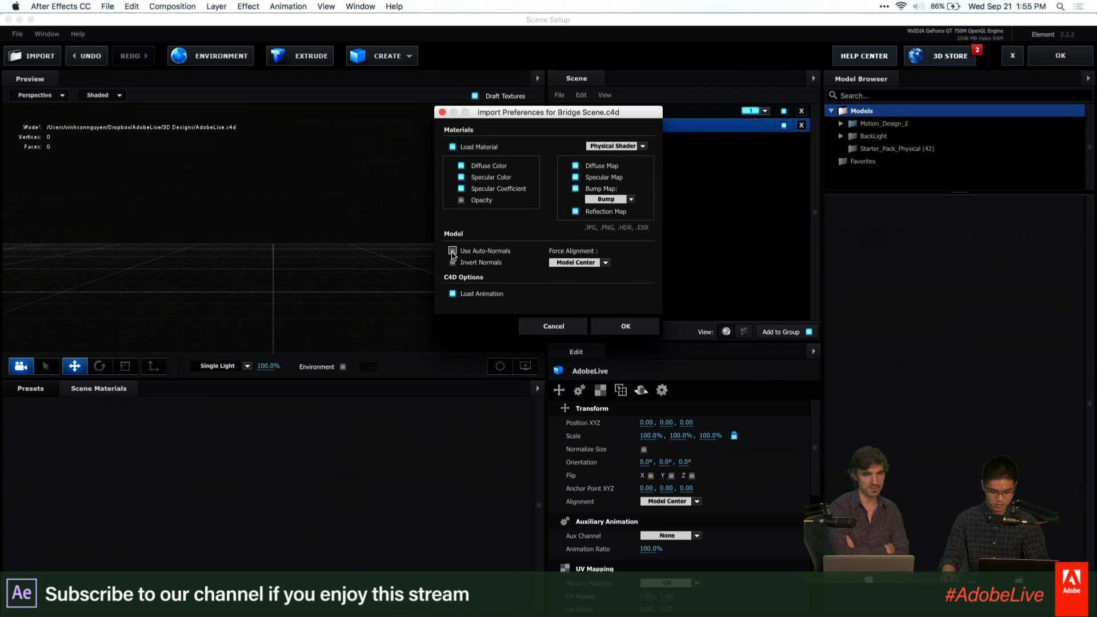
pyautogui.click(626, 327)
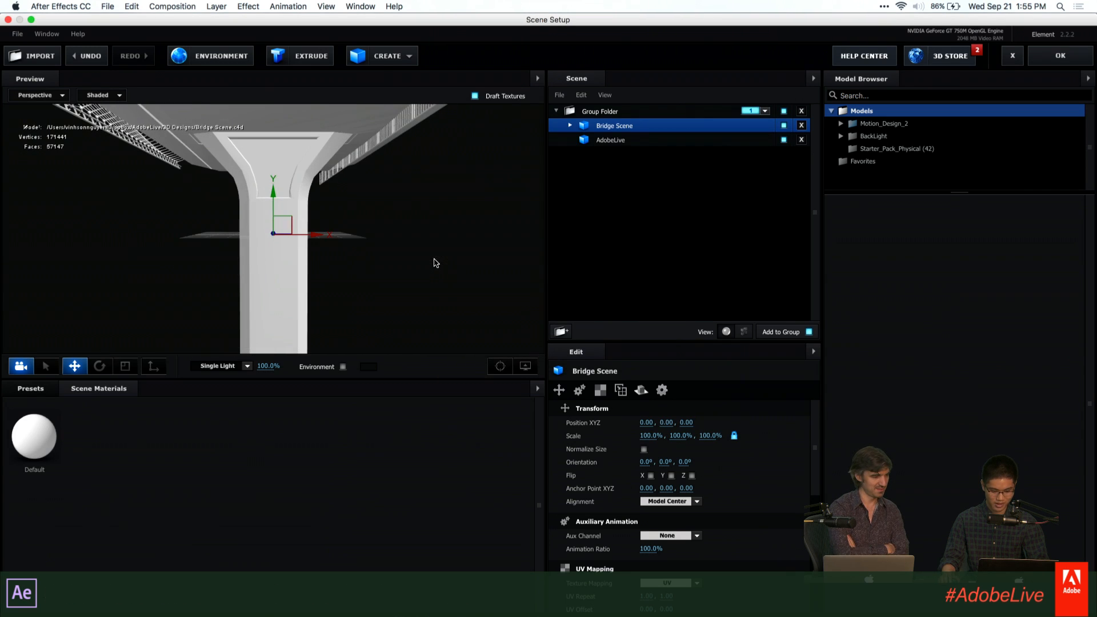
# Inspect the bridge pillar and deck in the preview from several angles and distances
pyautogui.moveTo(441, 247); pyautogui.dragTo(406, 209)
pyautogui.scroll(-5, 406, 206)
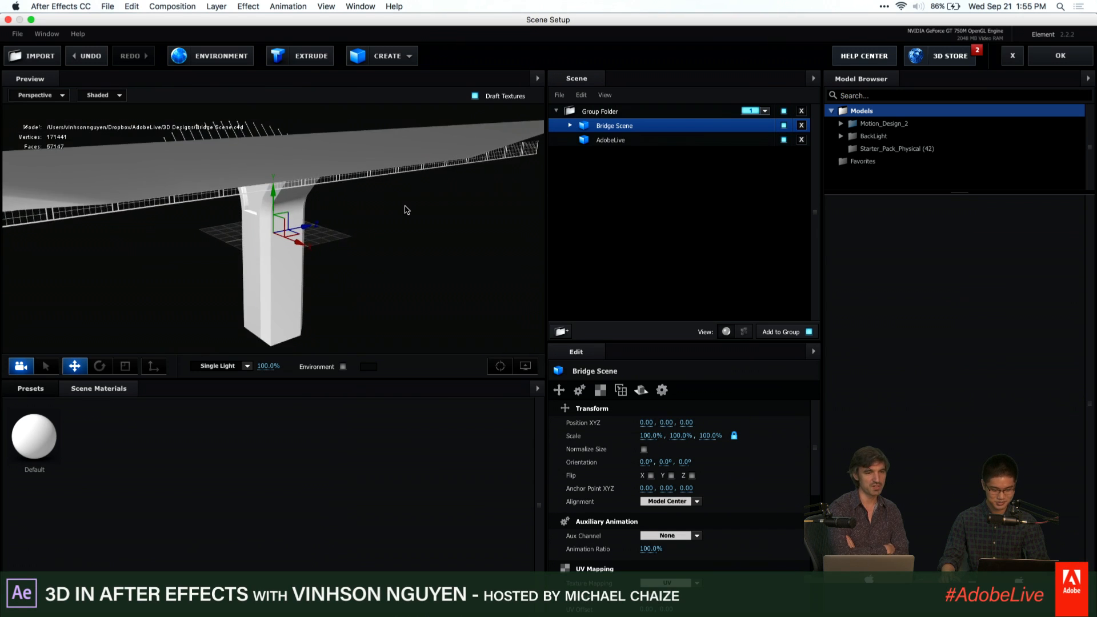
pyautogui.scroll(5, 405, 206)
pyautogui.scroll(-1, 408, 210)
pyautogui.scroll(-1, 409, 213)
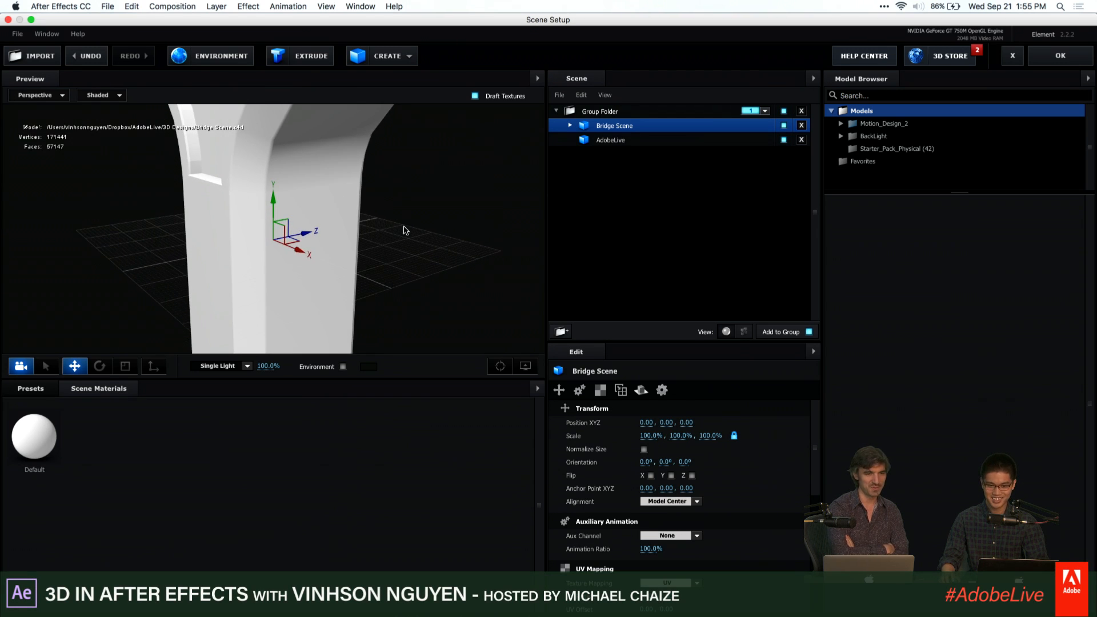
pyautogui.moveTo(404, 227); pyautogui.dragTo(412, 199)
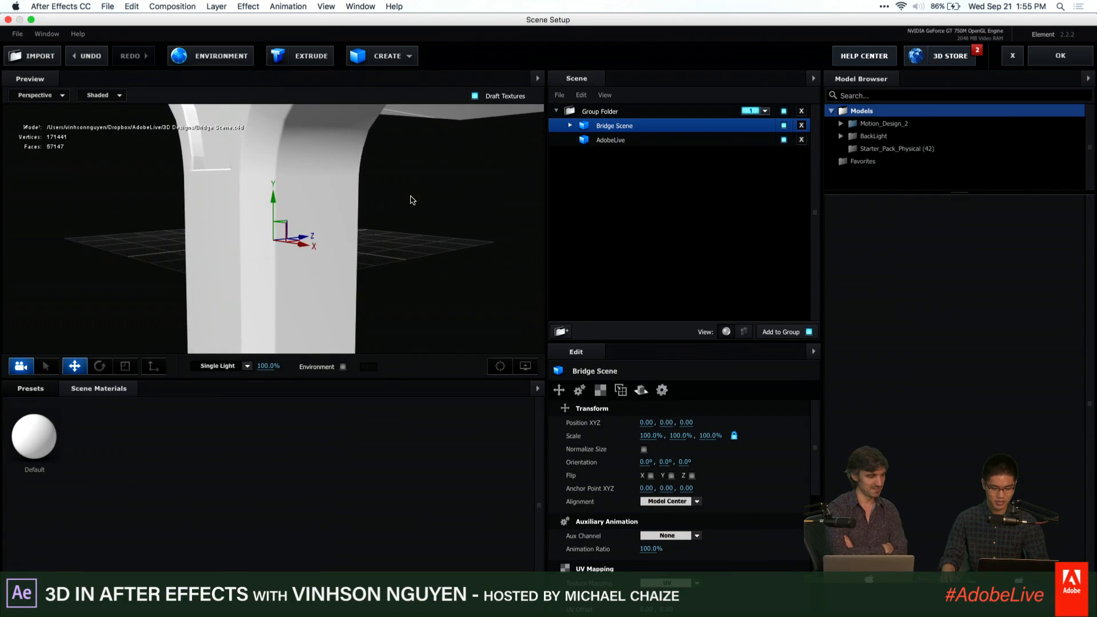
pyautogui.scroll(-5, 412, 200)
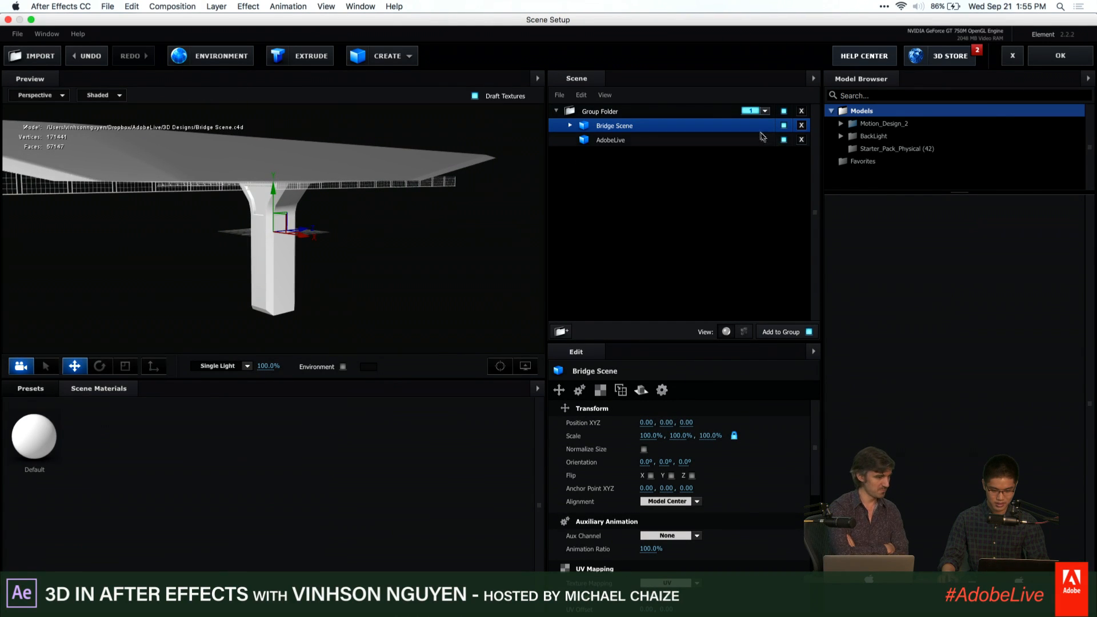
# Delete the AdobeLive model from the Group Folder, keep Bridge Scene enabled, and check the bridge from below
pyautogui.click(783, 126)
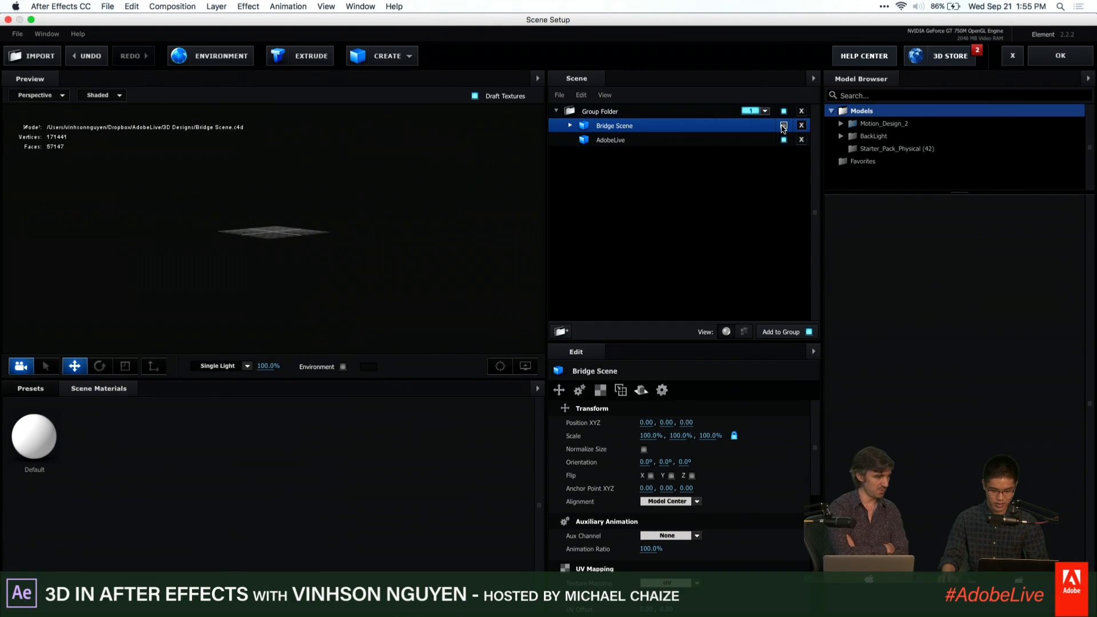
pyautogui.click(783, 140)
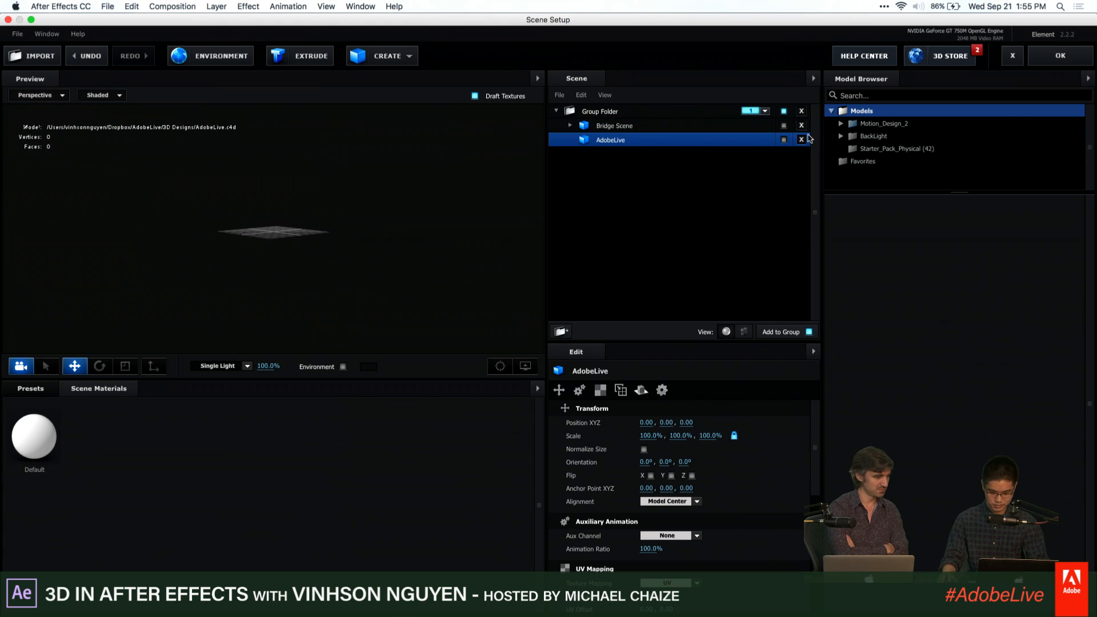
pyautogui.click(802, 139)
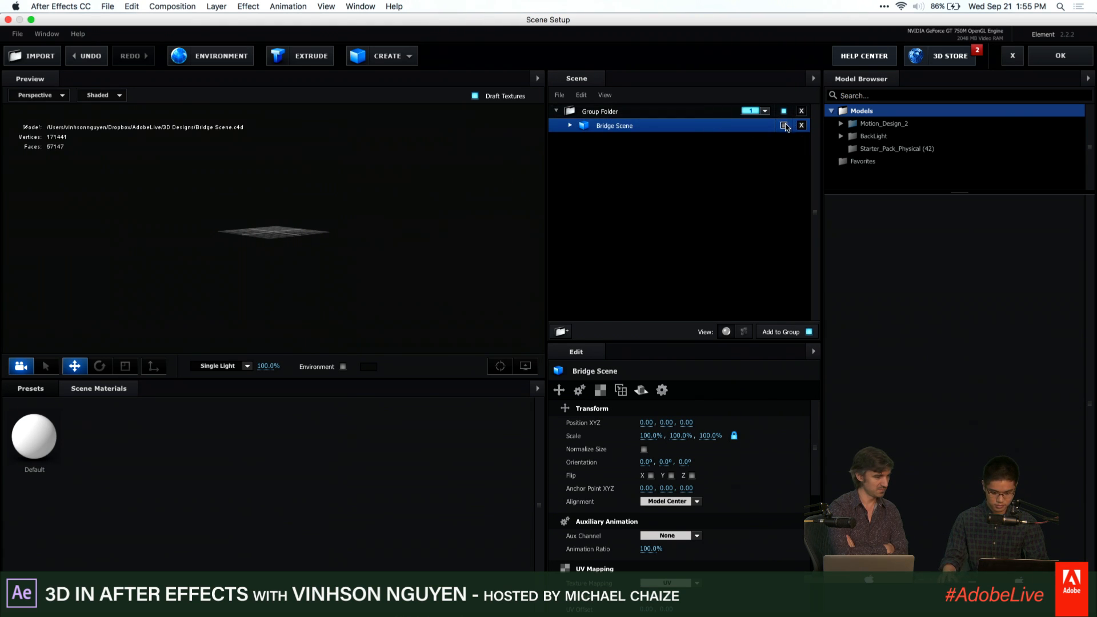
pyautogui.click(784, 126)
pyautogui.scroll(3, 380, 262)
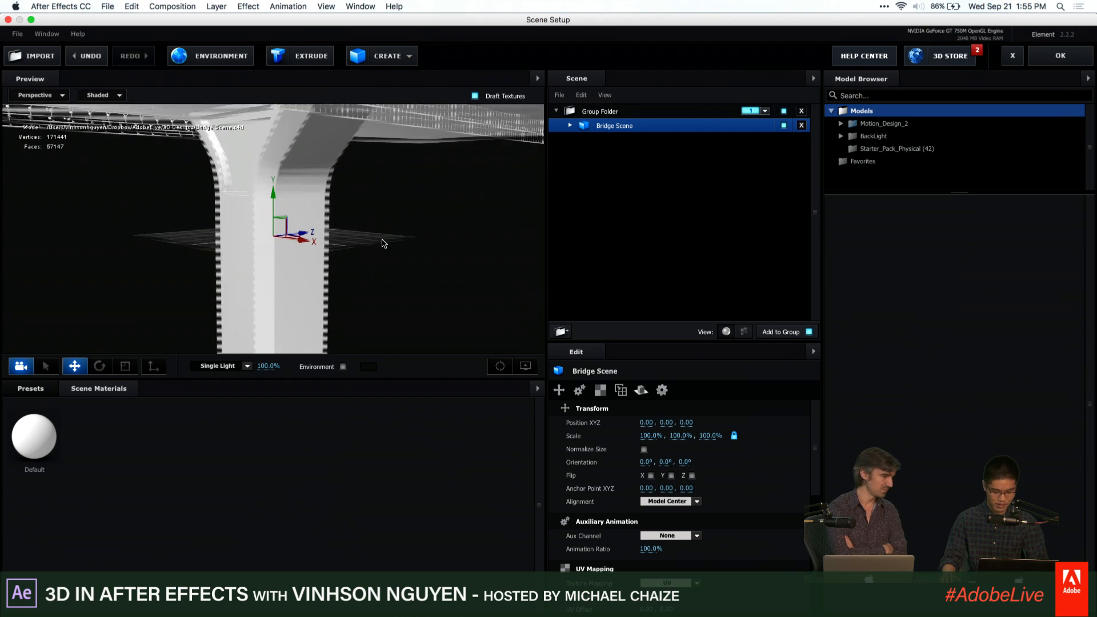
pyautogui.scroll(-3, 383, 243)
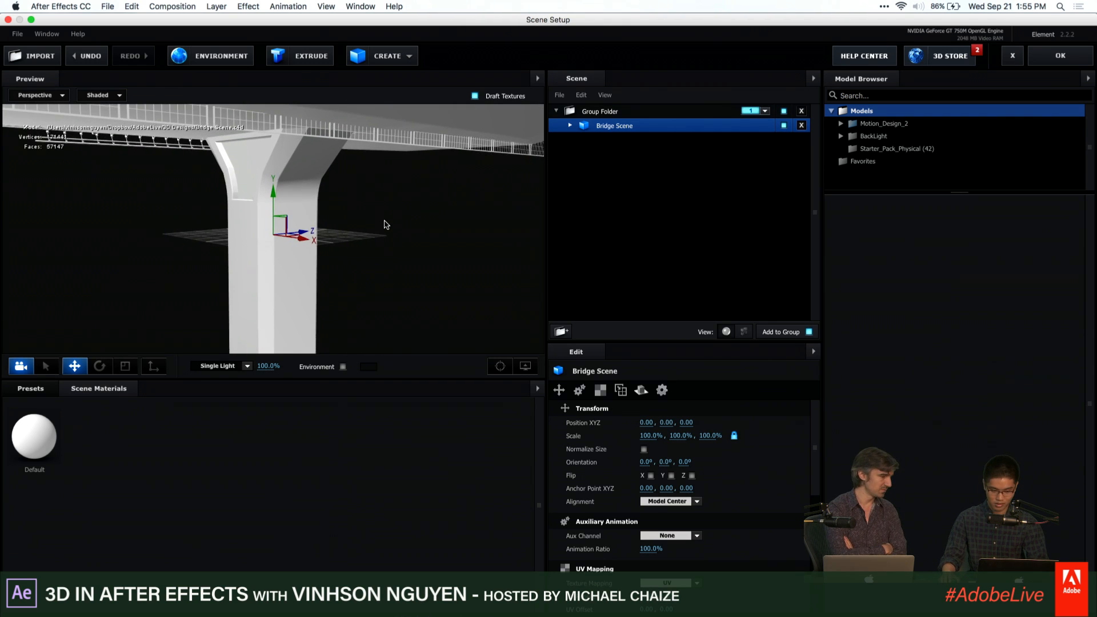
pyautogui.moveTo(384, 224)
pyautogui.mouseDown()
pyautogui.moveTo(422, 218)
pyautogui.moveTo(388, 205)
pyautogui.mouseUp()
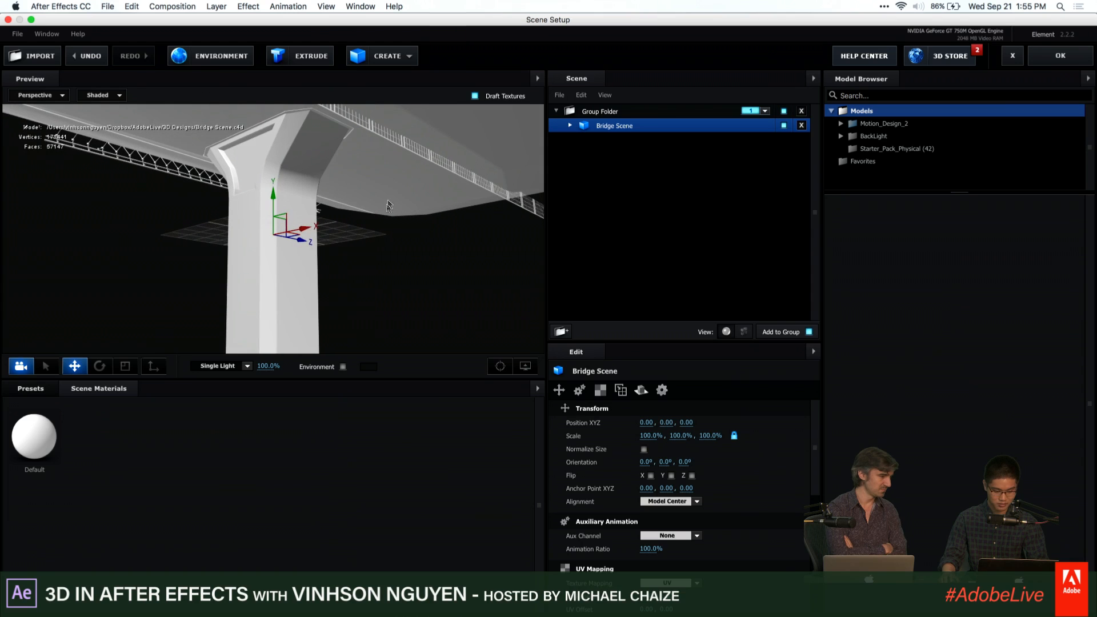
# Apply a rough concrete material from the Pro_Shaders_2 Concrete presets to Bridge Scene and check it in the preview
pyautogui.click(53, 389)
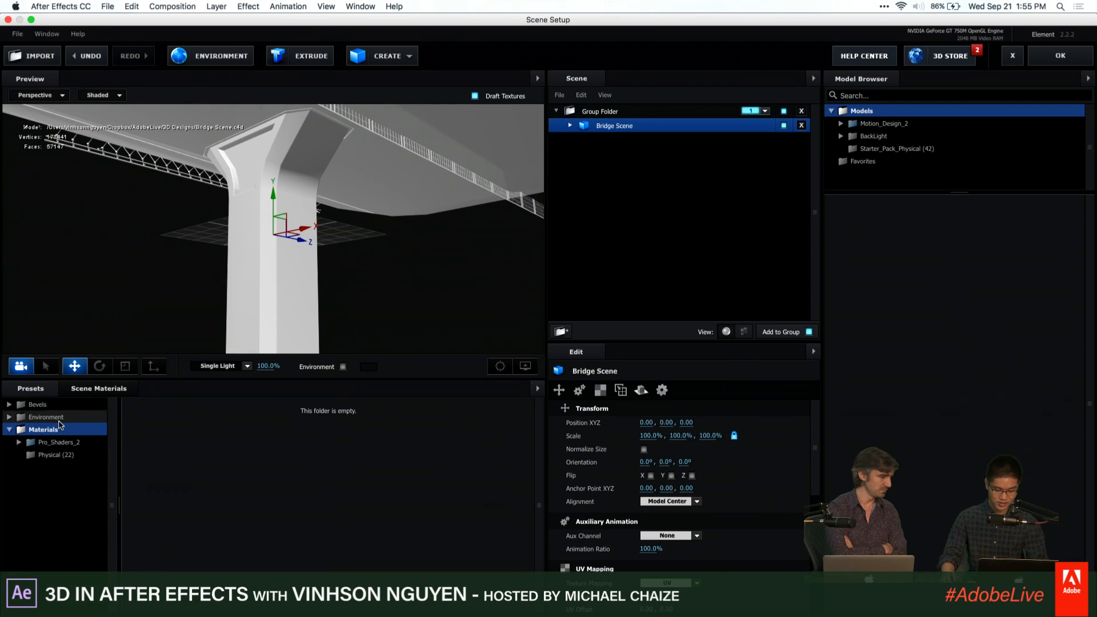
pyautogui.click(64, 442)
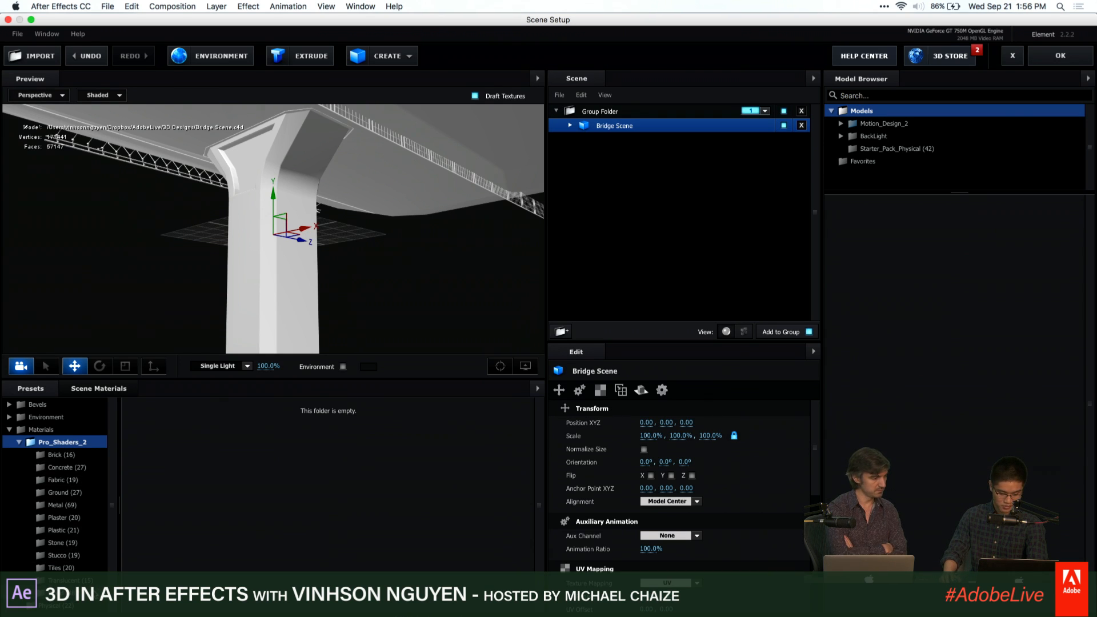
pyautogui.click(94, 468)
pyautogui.scroll(-1, 228, 488)
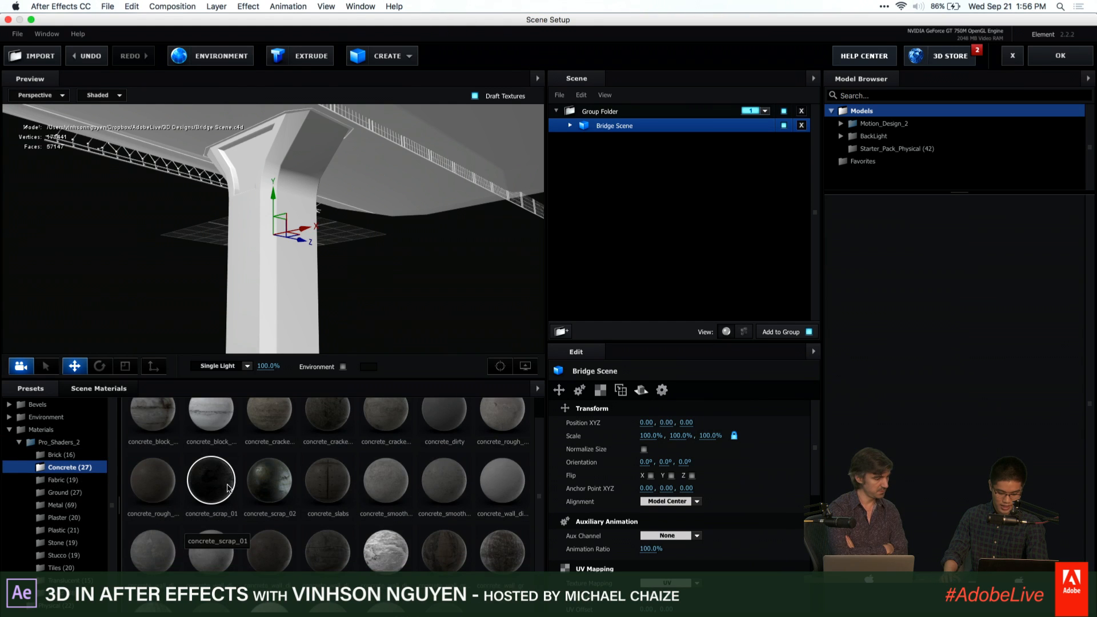
pyautogui.scroll(1, 228, 484)
pyautogui.moveTo(486, 454); pyautogui.dragTo(609, 126)
pyautogui.scroll(-4, 307, 223)
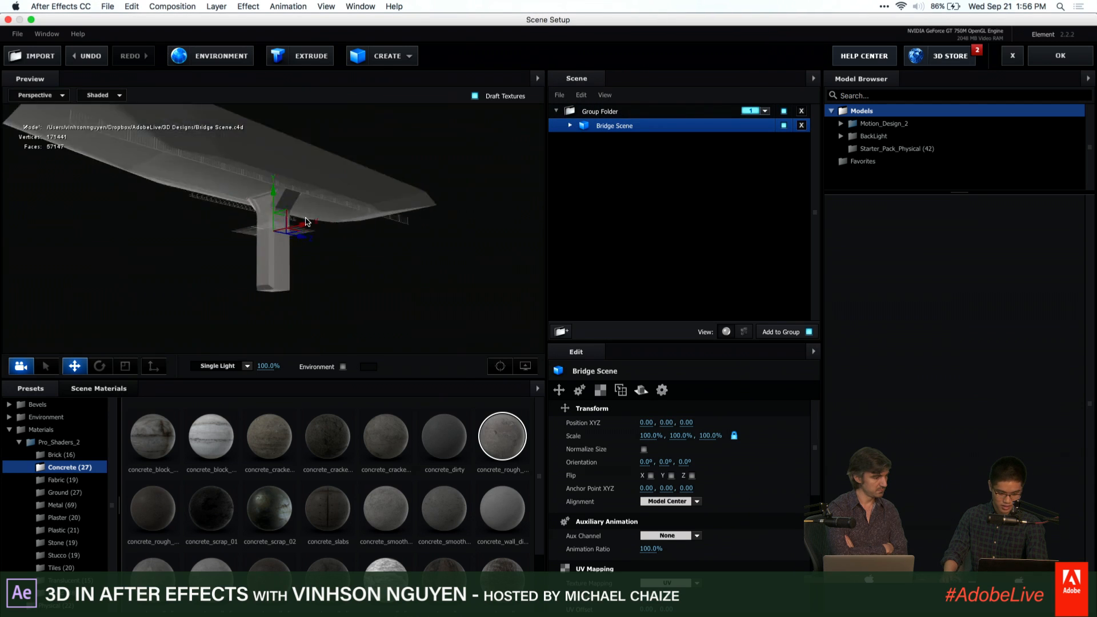
# Replace Bridge Scene's material with concrete_cracked_03, inspect the pillar up close, and accept the scene setup
pyautogui.scroll(6, 306, 223)
pyautogui.moveTo(386, 436); pyautogui.dragTo(334, 208)
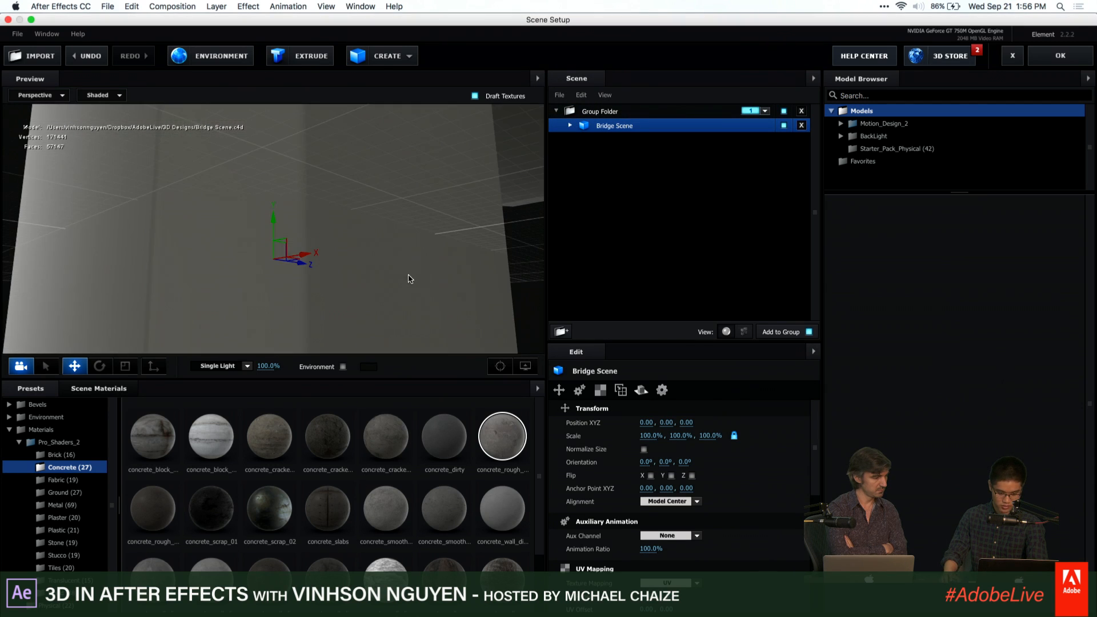
pyautogui.scroll(4, 408, 277)
pyautogui.scroll(-2, 408, 277)
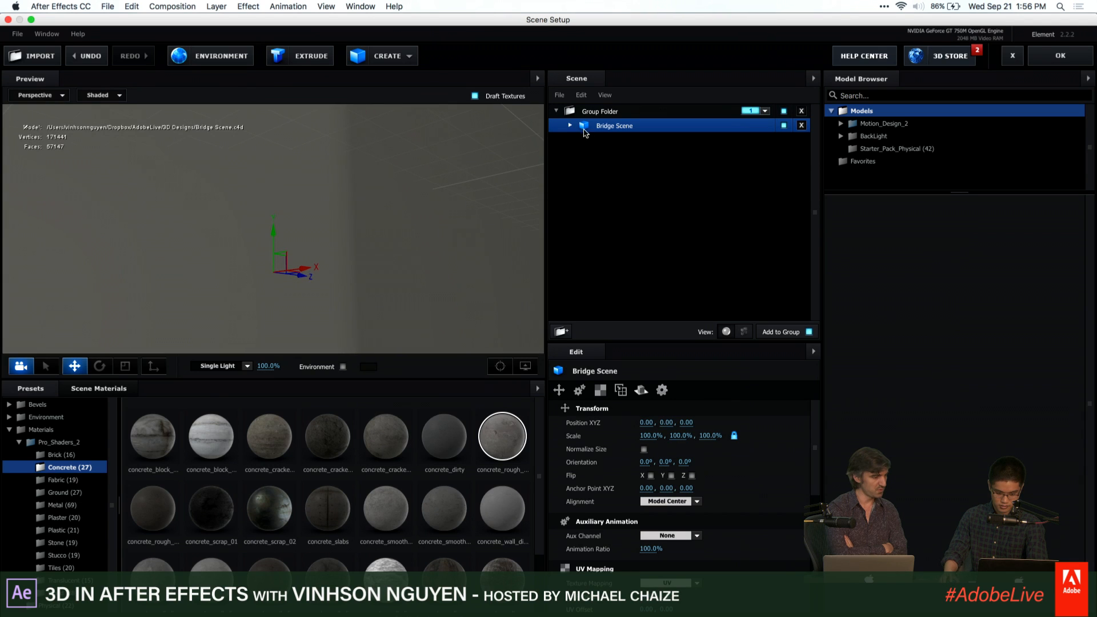
pyautogui.scroll(-5, 367, 233)
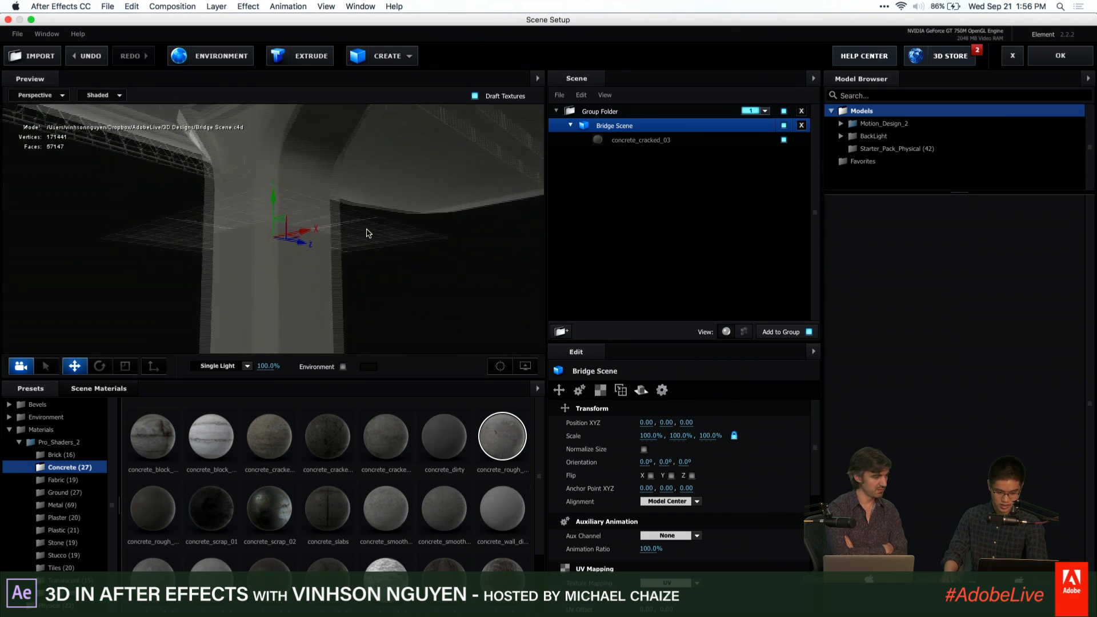
pyautogui.click(1035, 56)
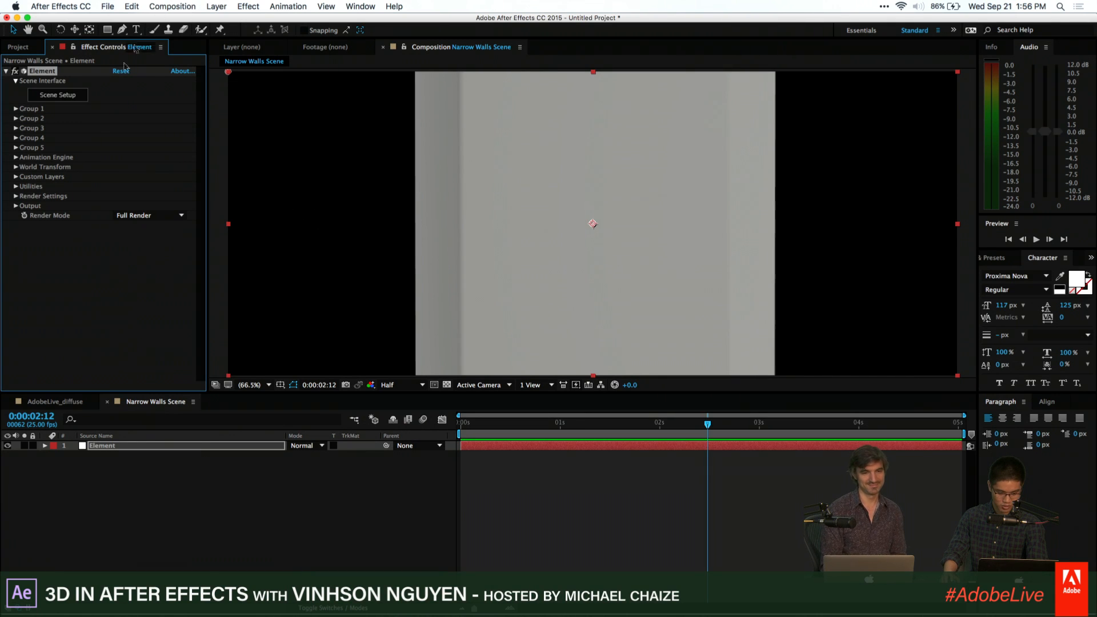
# Create a two-node camera layer named Camera with the 50mm preset
pyautogui.click(216, 7)
pyautogui.moveTo(240, 18)
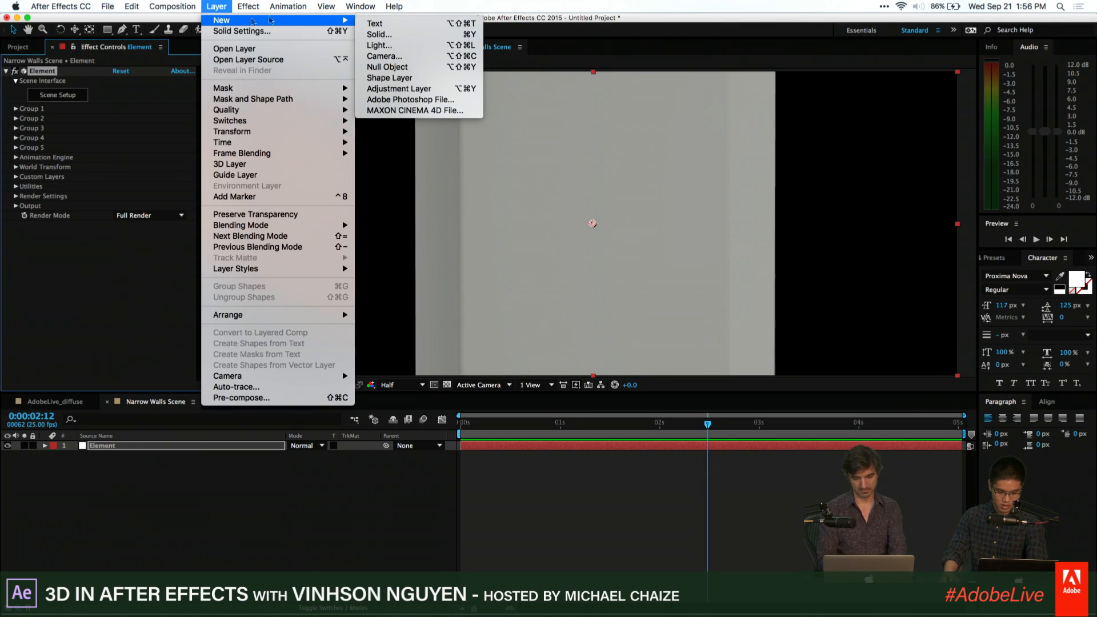
pyautogui.click(393, 55)
pyautogui.write('Came')
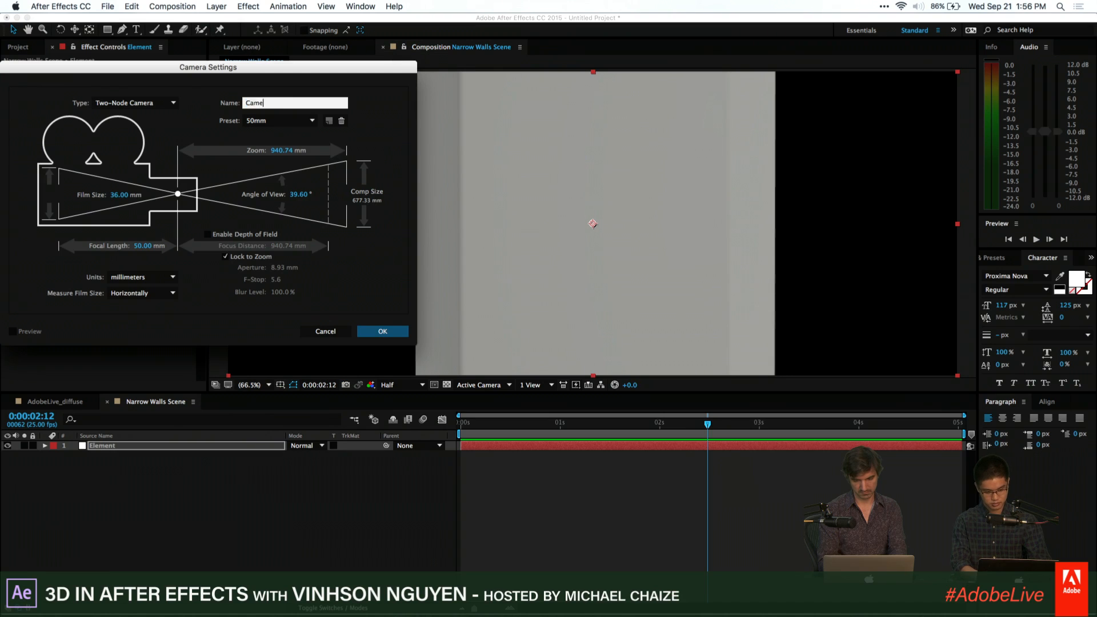
pyautogui.write('ra')
pyautogui.press('Return')
# Pull the camera back and orbit it to frame the bridge pillar and deck from a low angle
pyautogui.moveTo(586, 163); pyautogui.dragTo(633, 594)
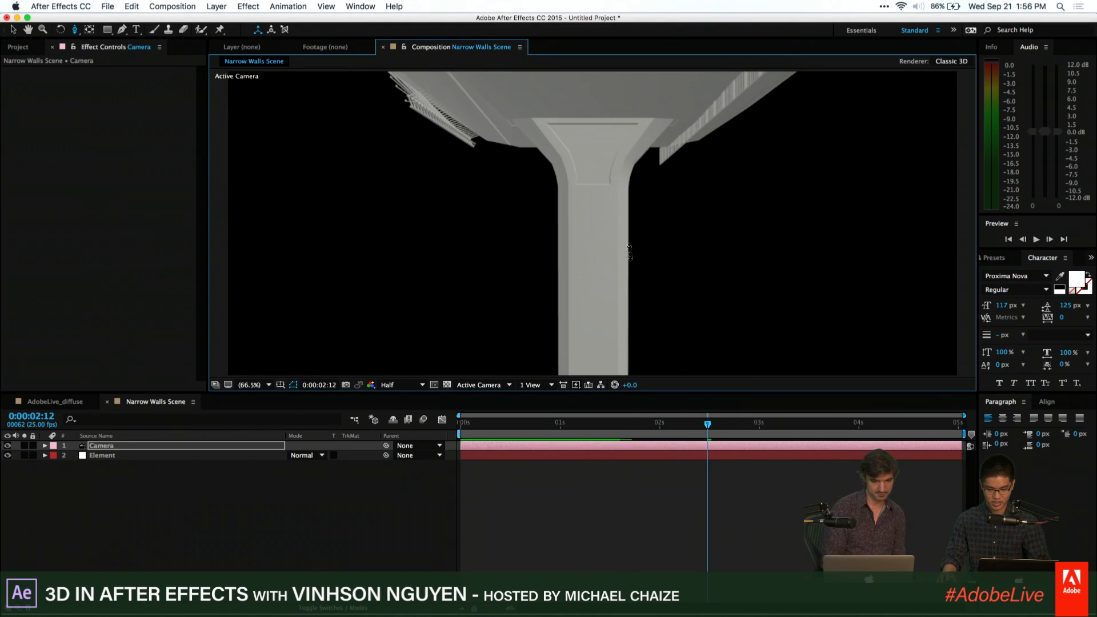
pyautogui.moveTo(629, 253); pyautogui.dragTo(637, 384)
pyautogui.press('c')
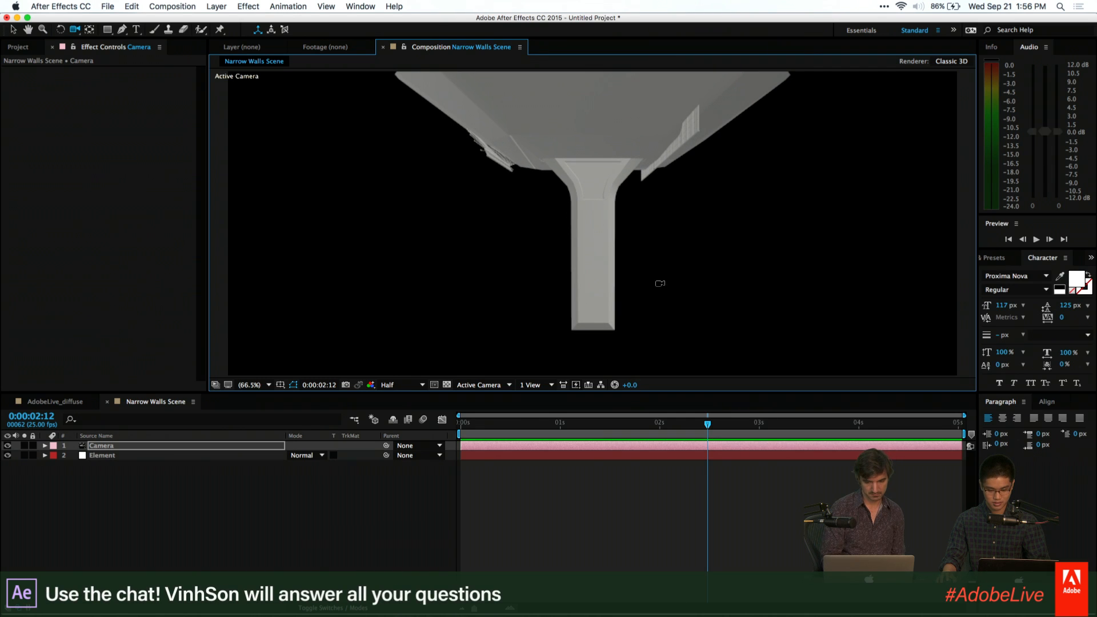
pyautogui.moveTo(644, 251); pyautogui.dragTo(605, 166)
pyautogui.press('c')
pyautogui.press('c')
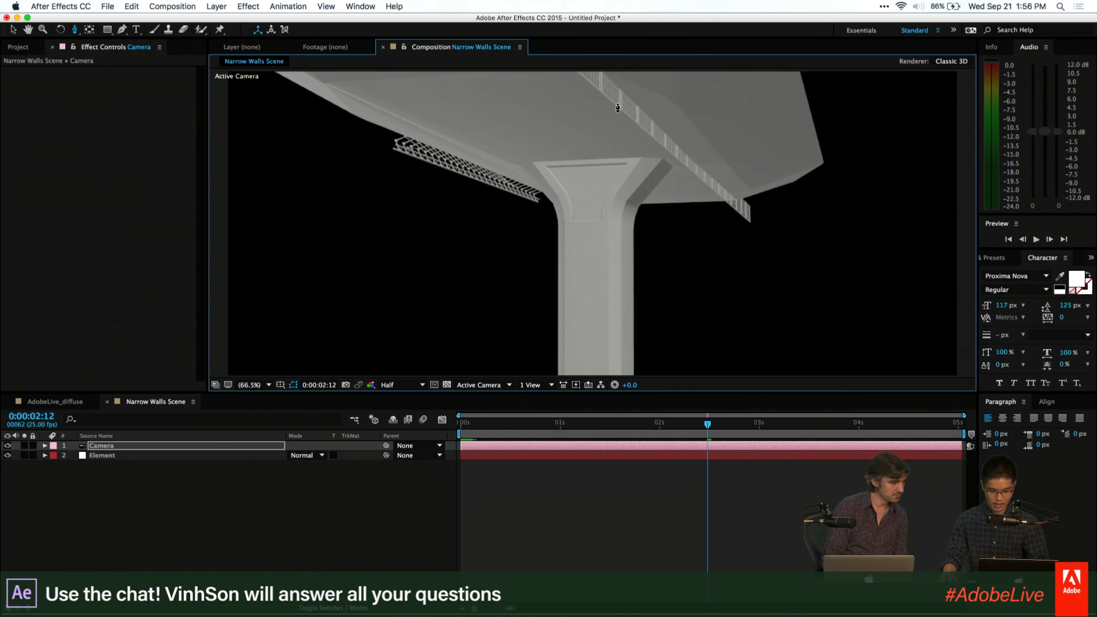
# Set the Element effect's output on the Element layer to show the Normals pass
pyautogui.click(117, 456)
pyautogui.click(16, 196)
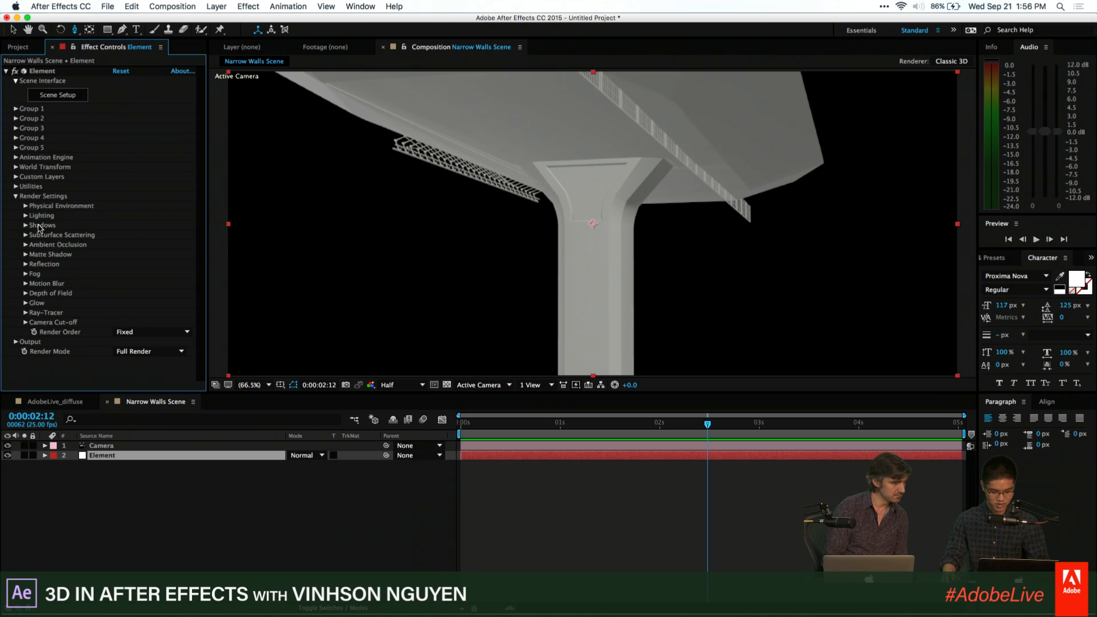
pyautogui.click(16, 341)
pyautogui.scroll(-5, 35, 320)
pyautogui.click(151, 230)
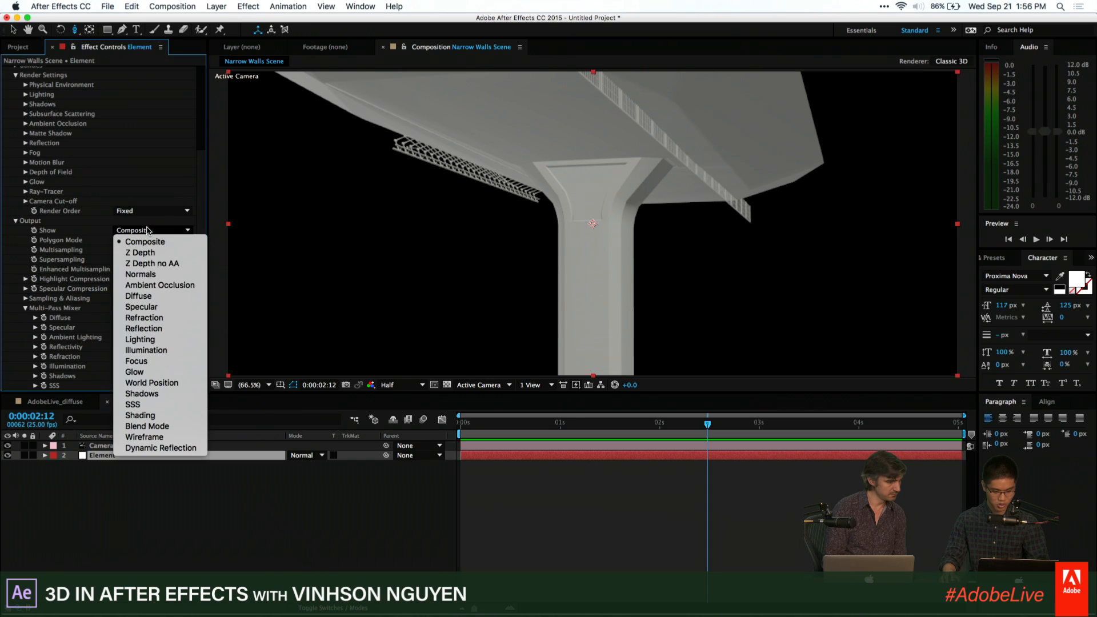
pyautogui.click(171, 274)
# Show the Specular pass of the Element effect, and switch its output to Reflection
pyautogui.click(182, 230)
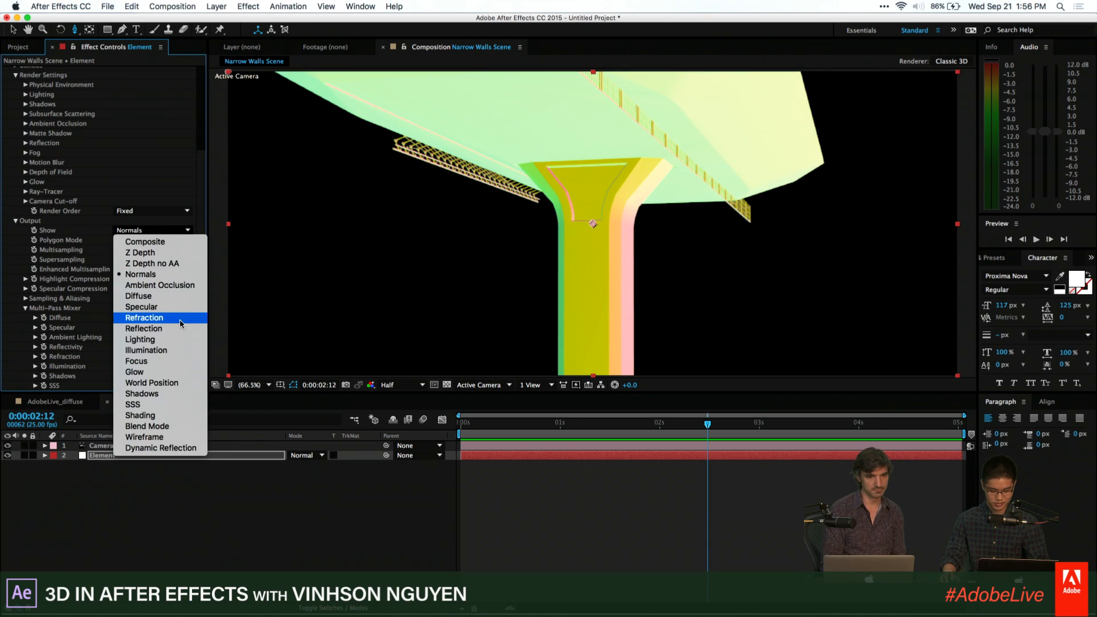
pyautogui.click(178, 307)
pyautogui.click(186, 231)
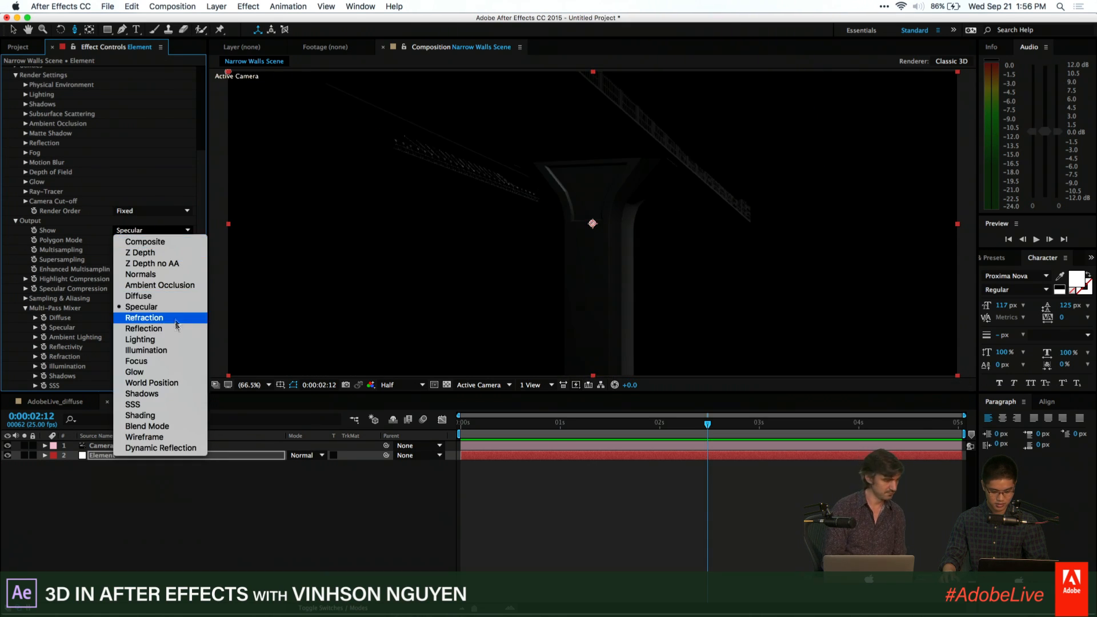
pyautogui.click(144, 328)
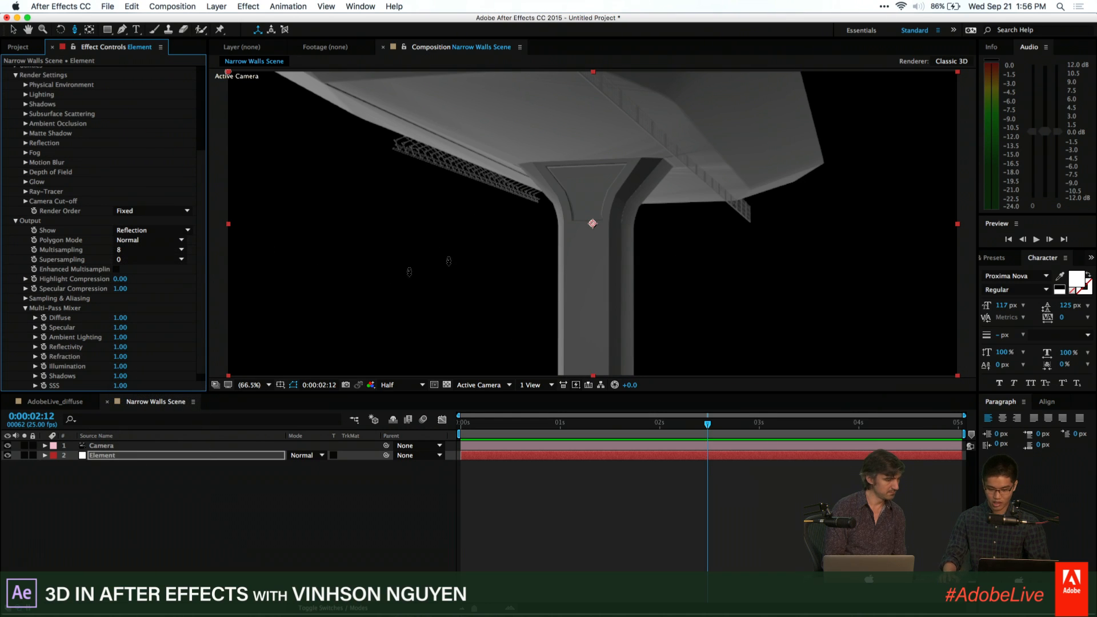
# Replace Bridge Scene's material with concrete_cracked_02 in Scene Setup, accept it, and adjust the camera view of the bridge
pyautogui.scroll(5, 114, 174)
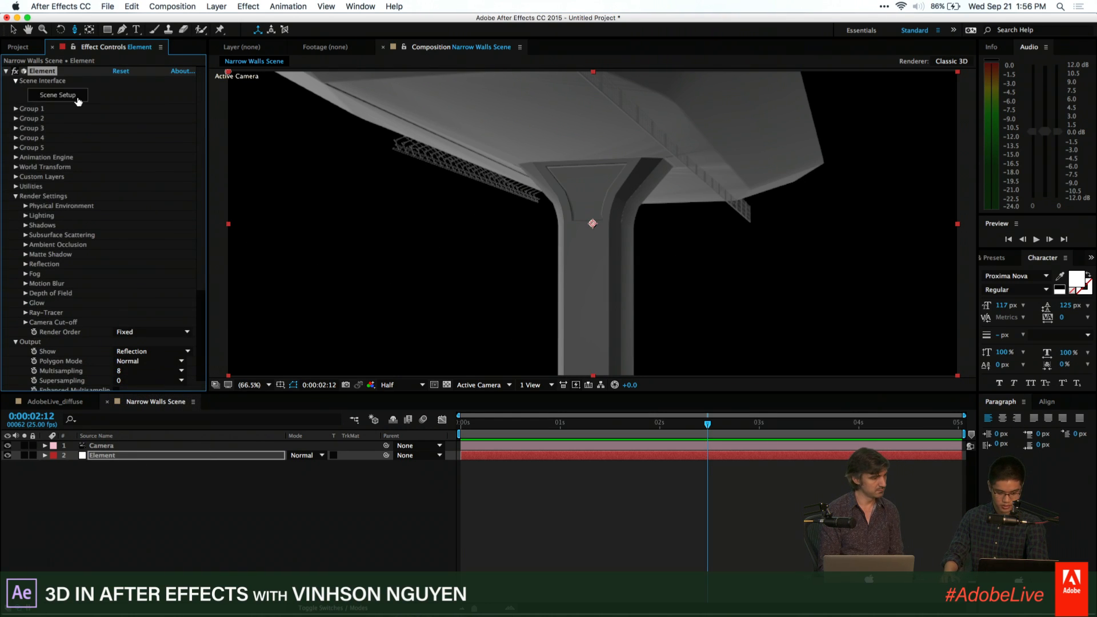
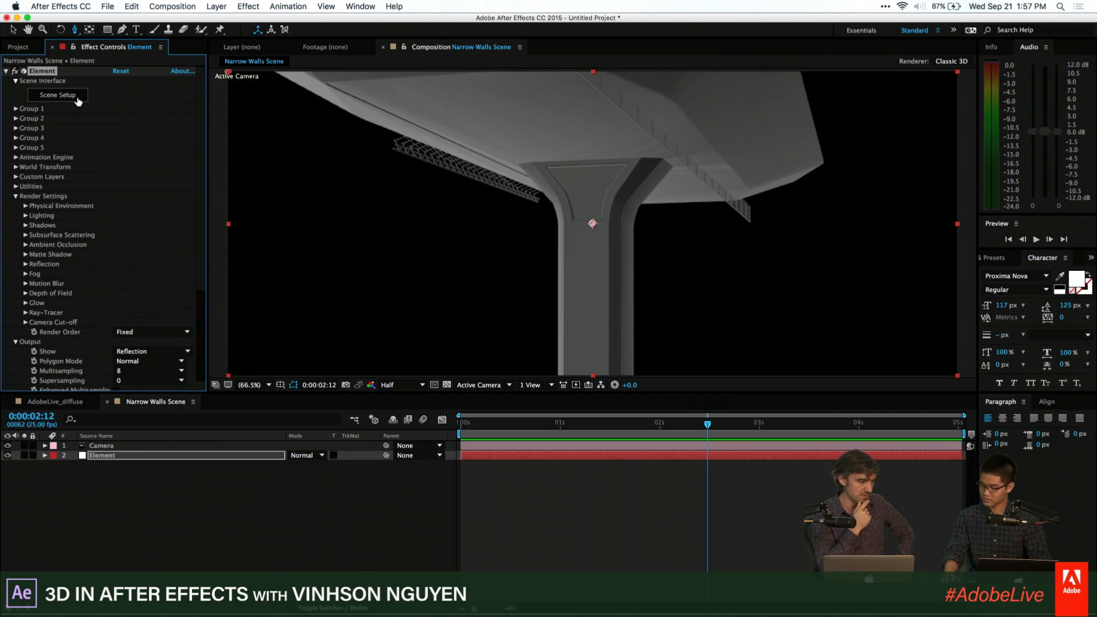
pyautogui.click(71, 95)
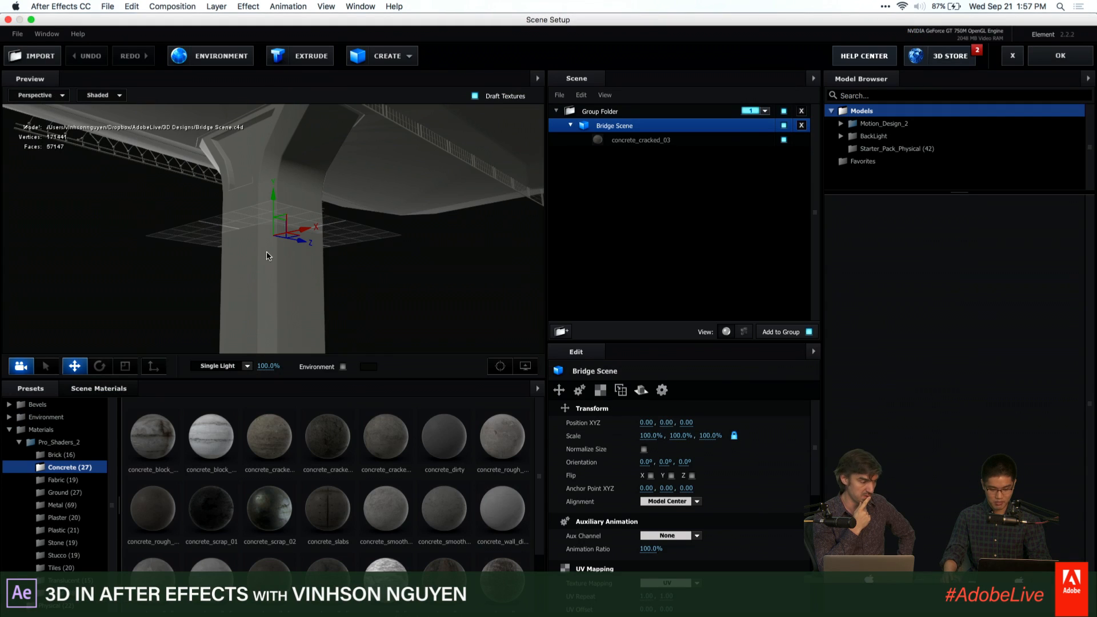
pyautogui.moveTo(327, 439); pyautogui.dragTo(301, 234)
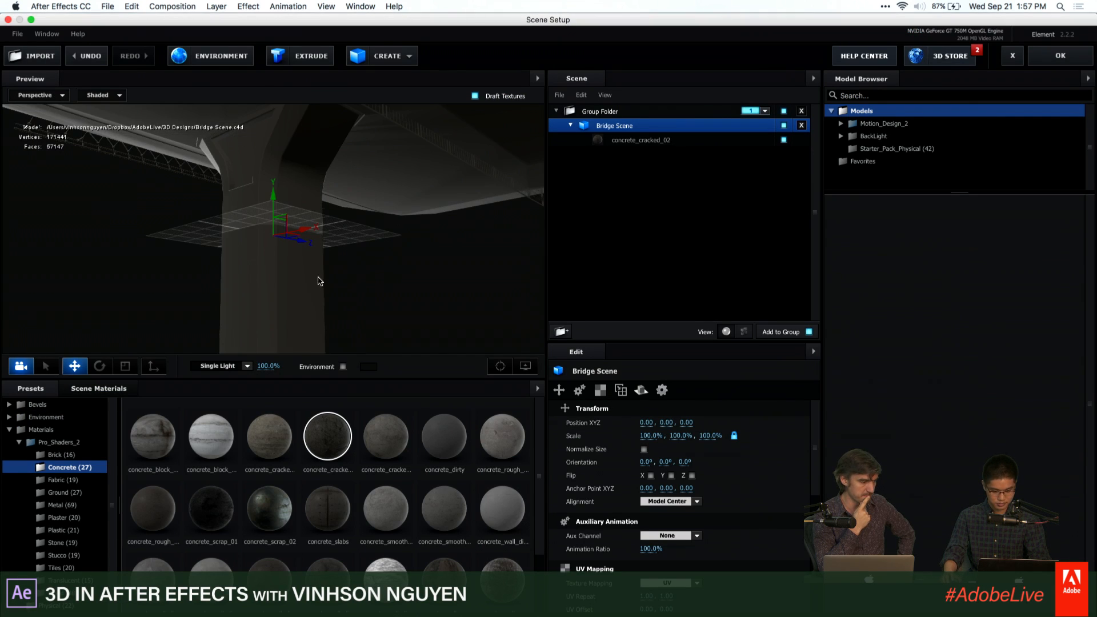
pyautogui.moveTo(257, 311); pyautogui.dragTo(312, 273, button='right')
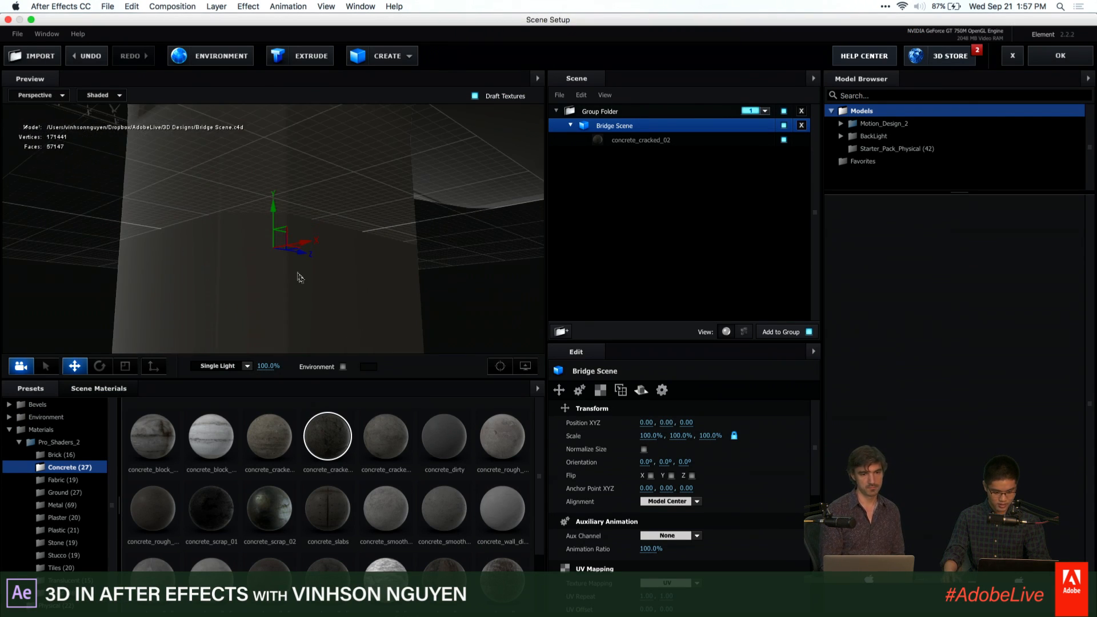
pyautogui.moveTo(298, 273)
pyautogui.mouseDown()
pyautogui.moveTo(321, 310)
pyautogui.moveTo(298, 280)
pyautogui.mouseUp()
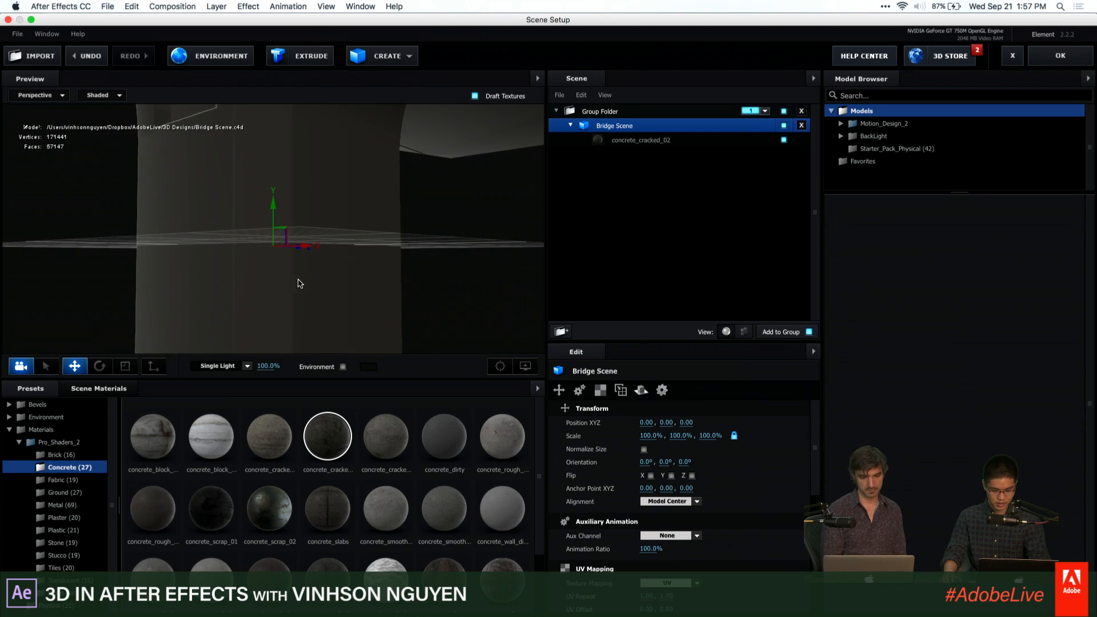
pyautogui.click(1061, 56)
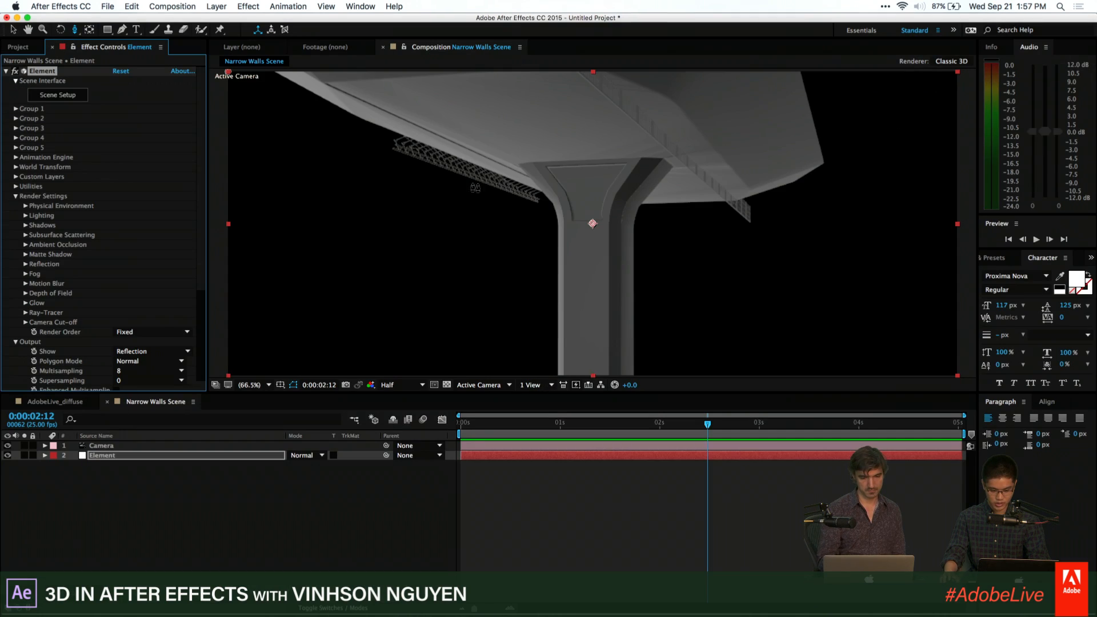
pyautogui.moveTo(621, 233); pyautogui.dragTo(589, 167)
# Switch to Chrome and view the Element 3D V2.2 product page on the Video Copilot site
pyautogui.click(311, 604)
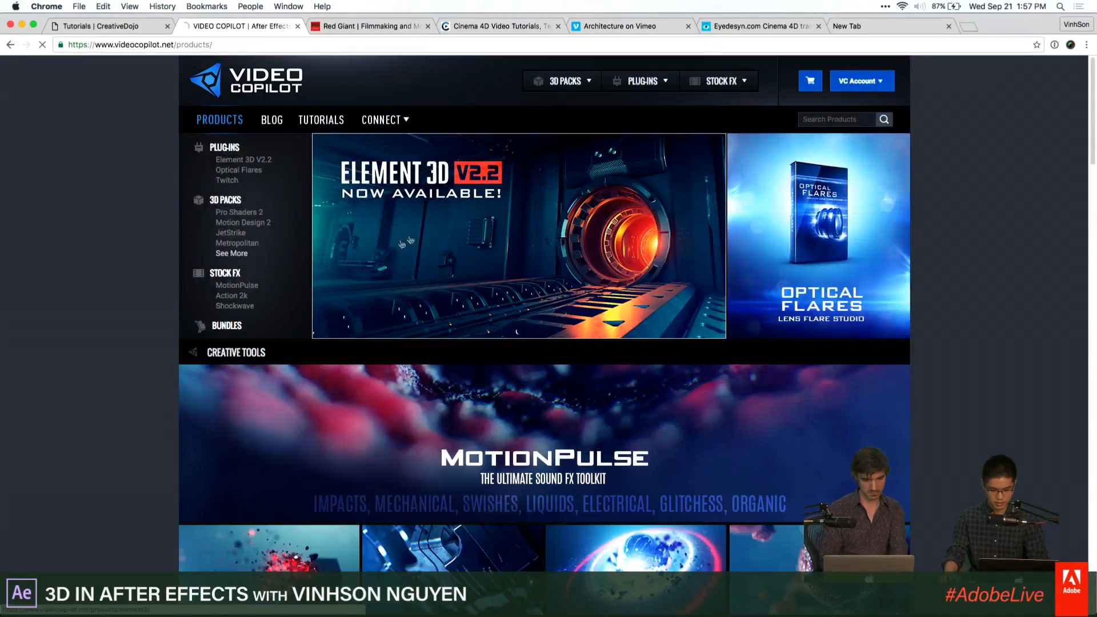
pyautogui.click(404, 246)
pyautogui.scroll(-2, 139, 313)
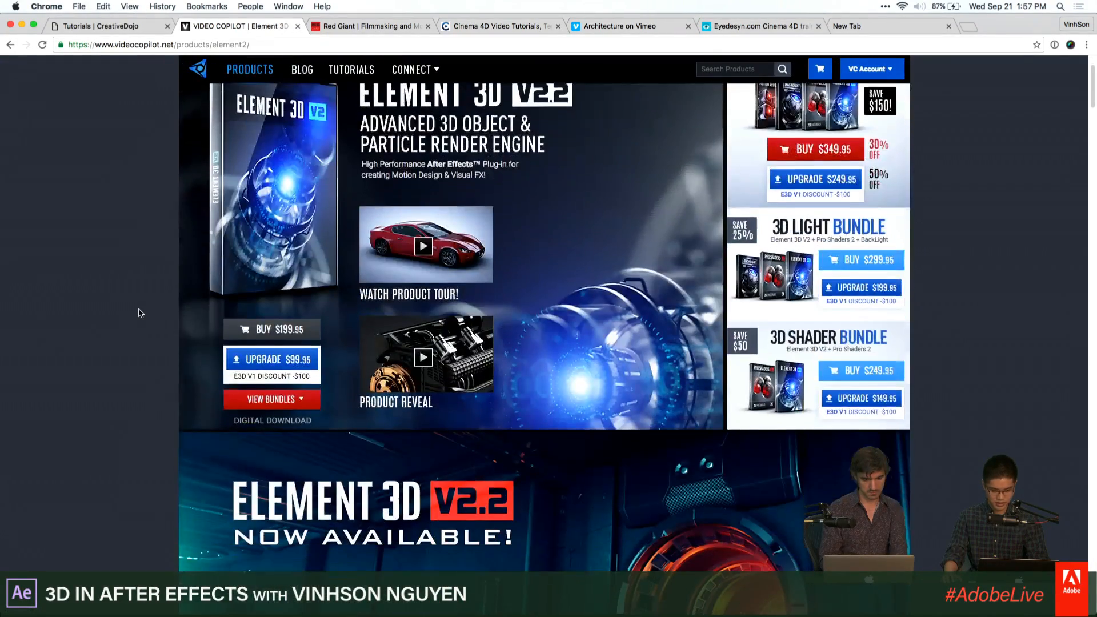
pyautogui.scroll(3, 139, 314)
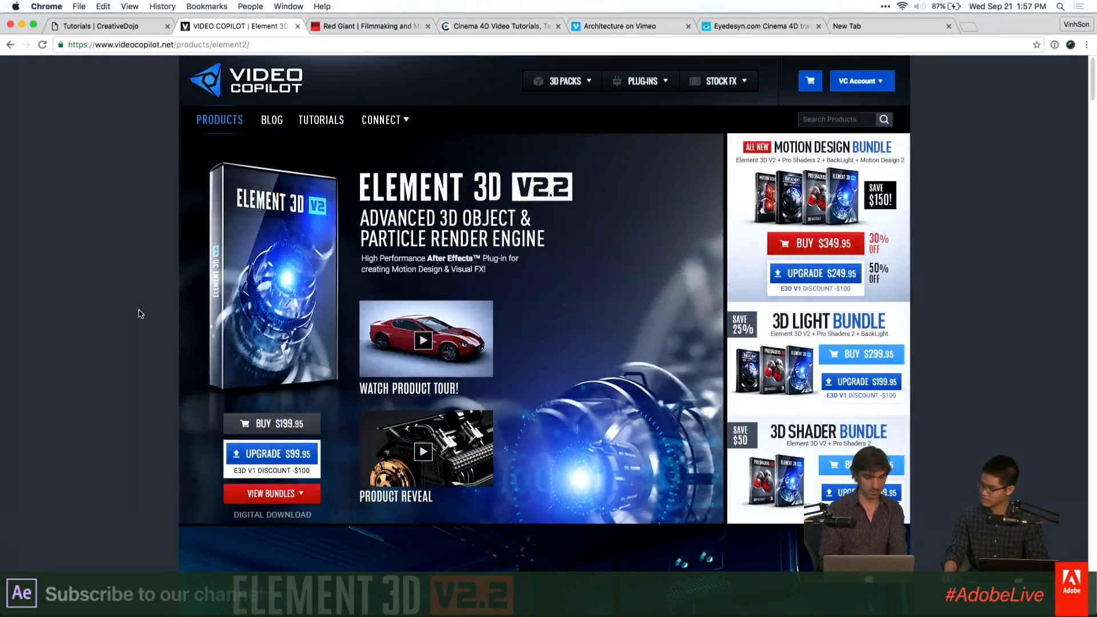
# Return to After Effects and move the camera closer to the bridge pillar
pyautogui.click(22, 25)
pyautogui.click(571, 202)
pyautogui.moveTo(571, 198); pyautogui.dragTo(569, 260)
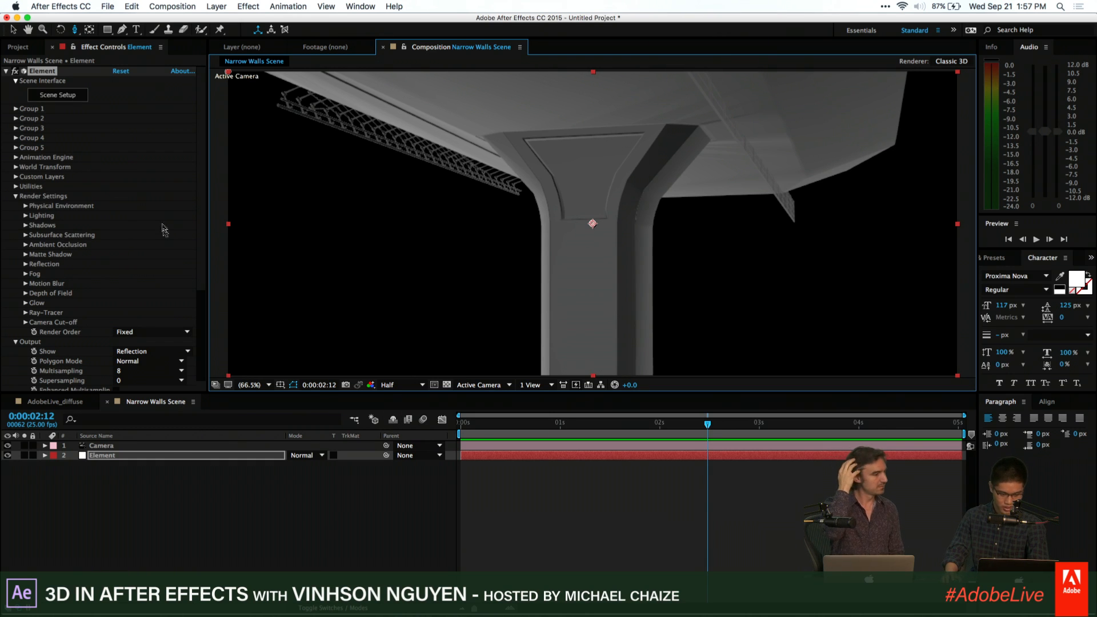
# Add a text layer reading ADOBELIVE to the Narrow Walls Scene composition
pyautogui.click(58, 95)
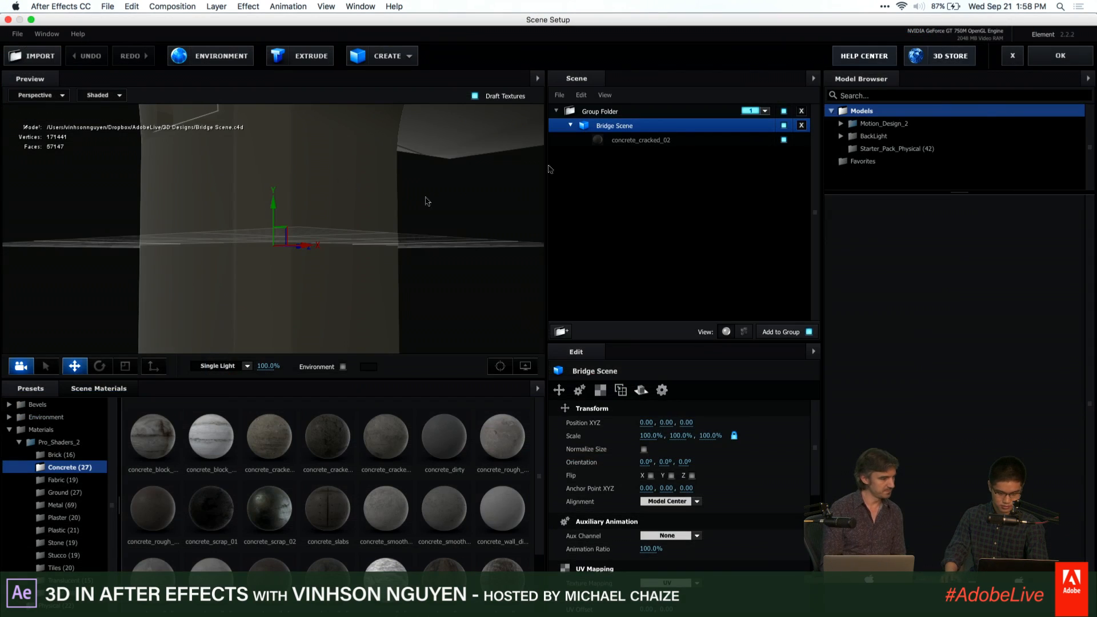
pyautogui.click(1011, 57)
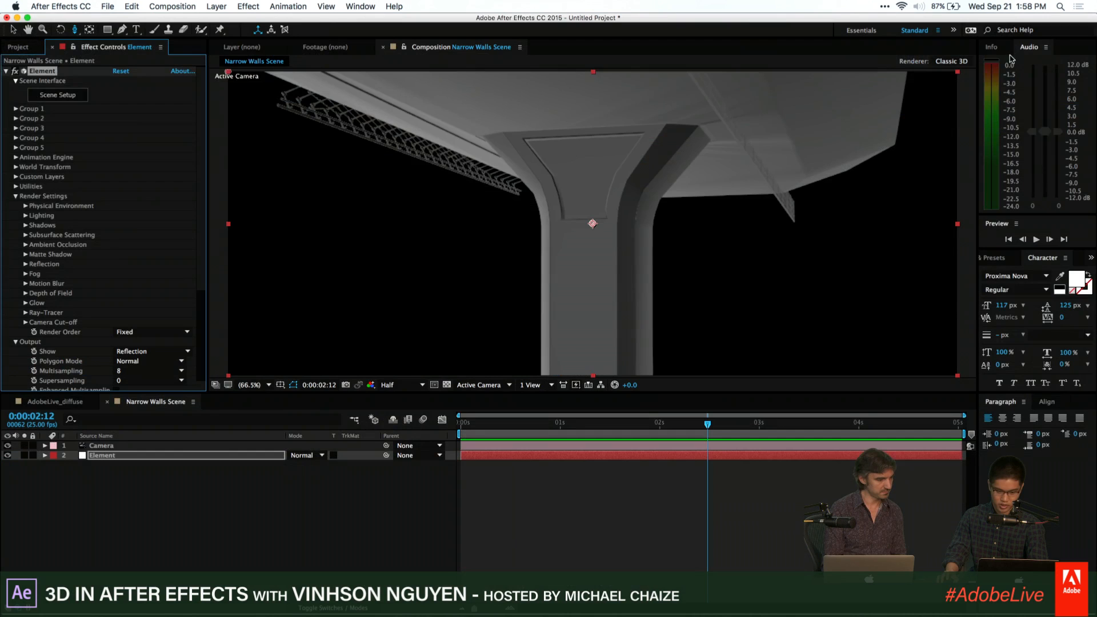
pyautogui.click(216, 6)
pyautogui.moveTo(228, 21)
pyautogui.click(389, 26)
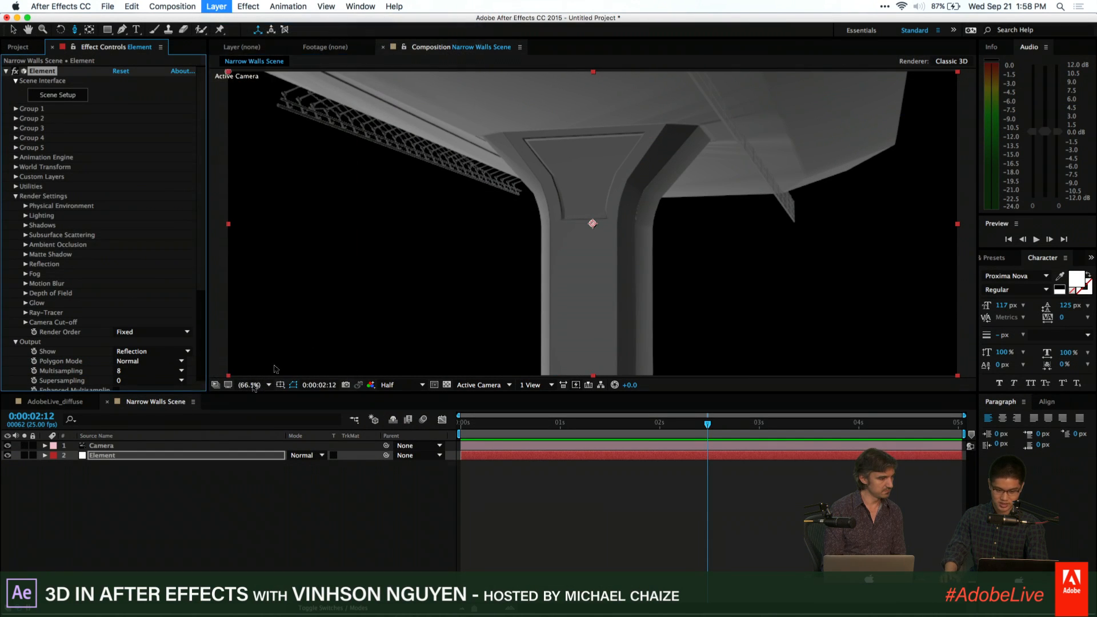
pyautogui.write('AD')
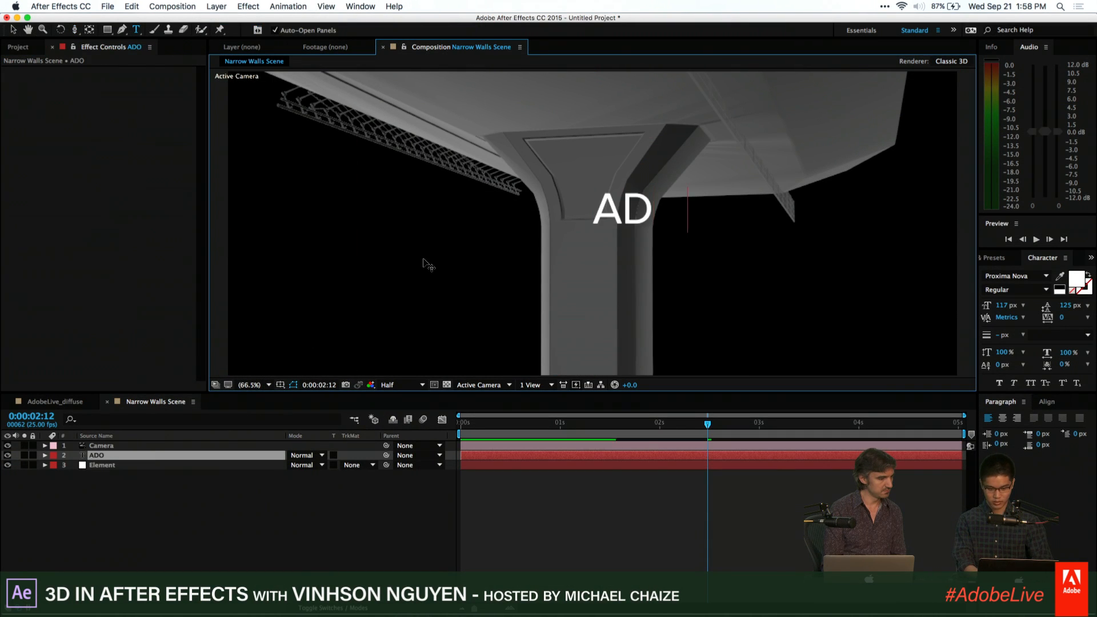
pyautogui.write('OBELIVE')
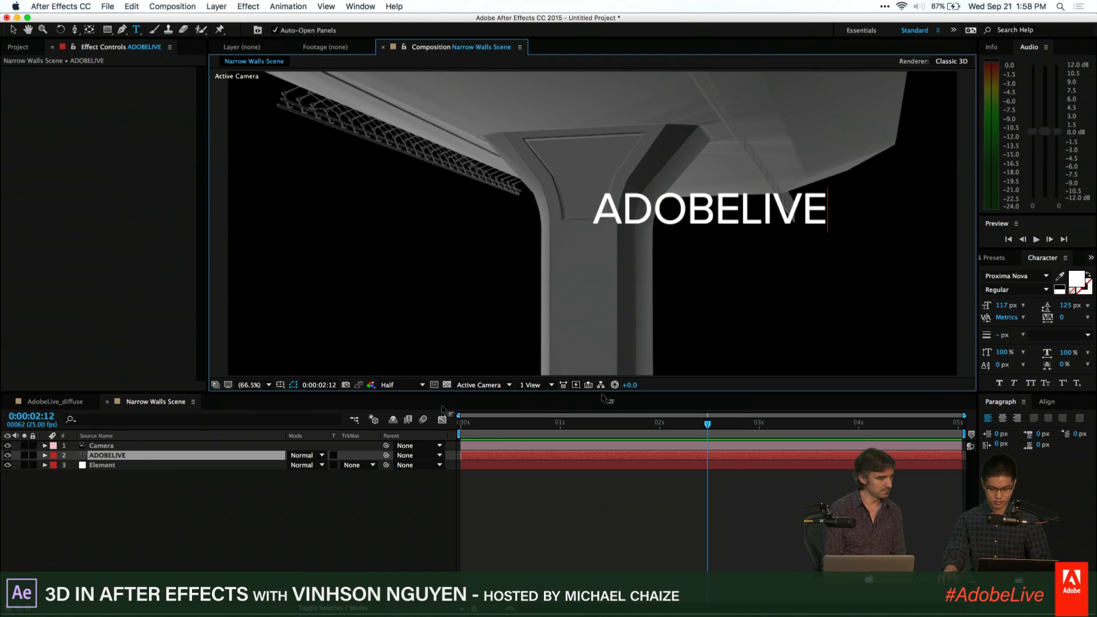
pyautogui.click(239, 499)
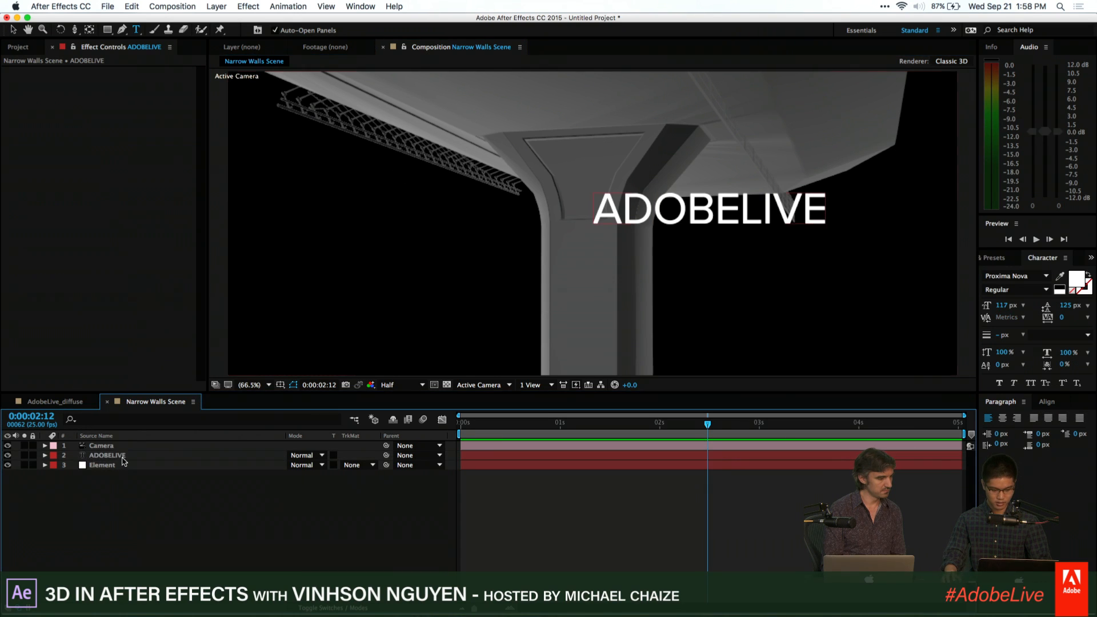
# Hide the ADOBELIVE text layer and assign it as Path Layer 1 in the Element layer's Custom Text and Masks settings
pyautogui.click(8, 455)
pyautogui.click(125, 465)
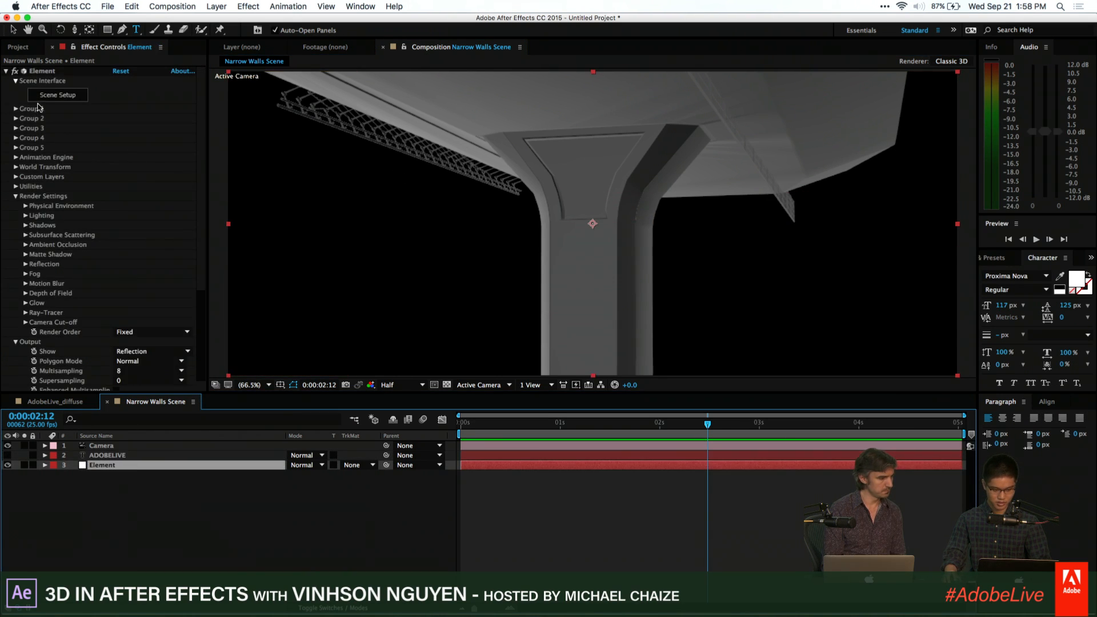
pyautogui.click(16, 196)
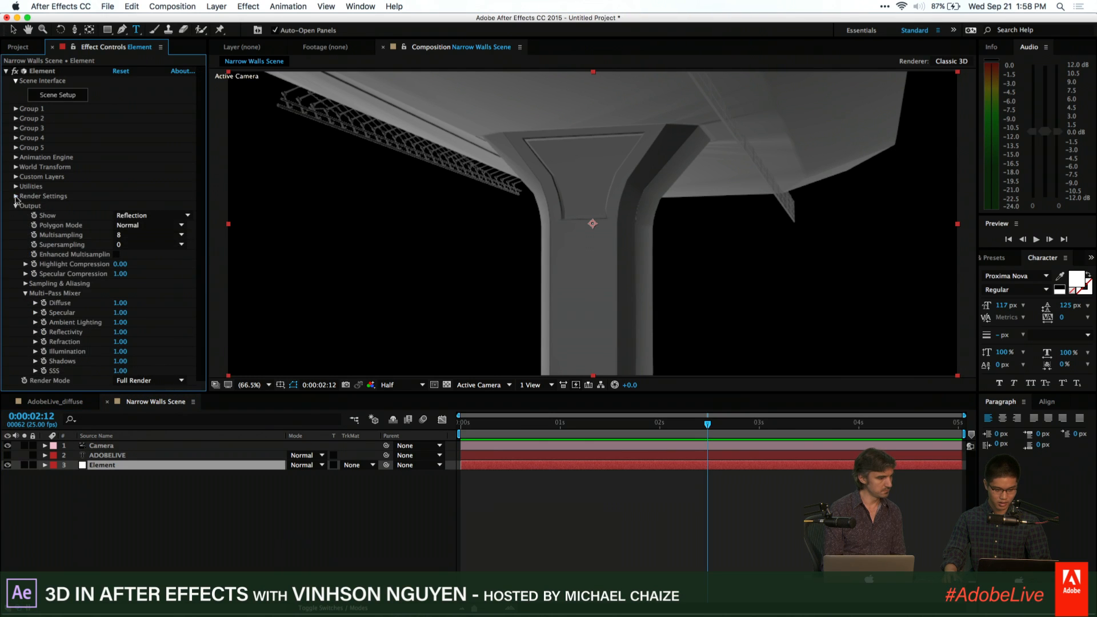
pyautogui.click(16, 177)
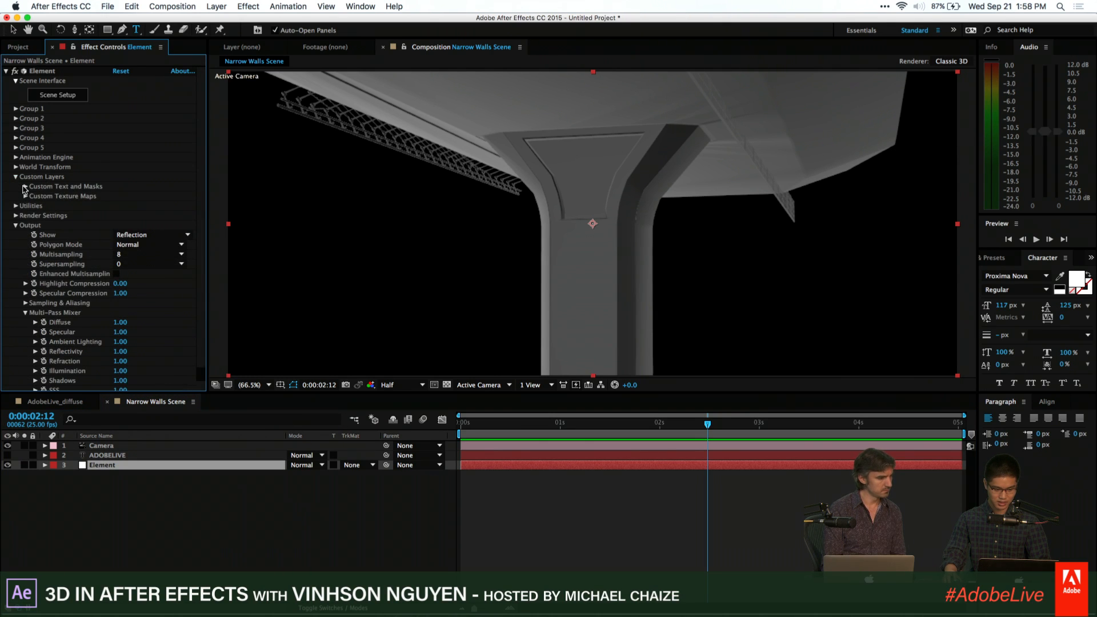
pyautogui.click(24, 187)
pyautogui.click(136, 197)
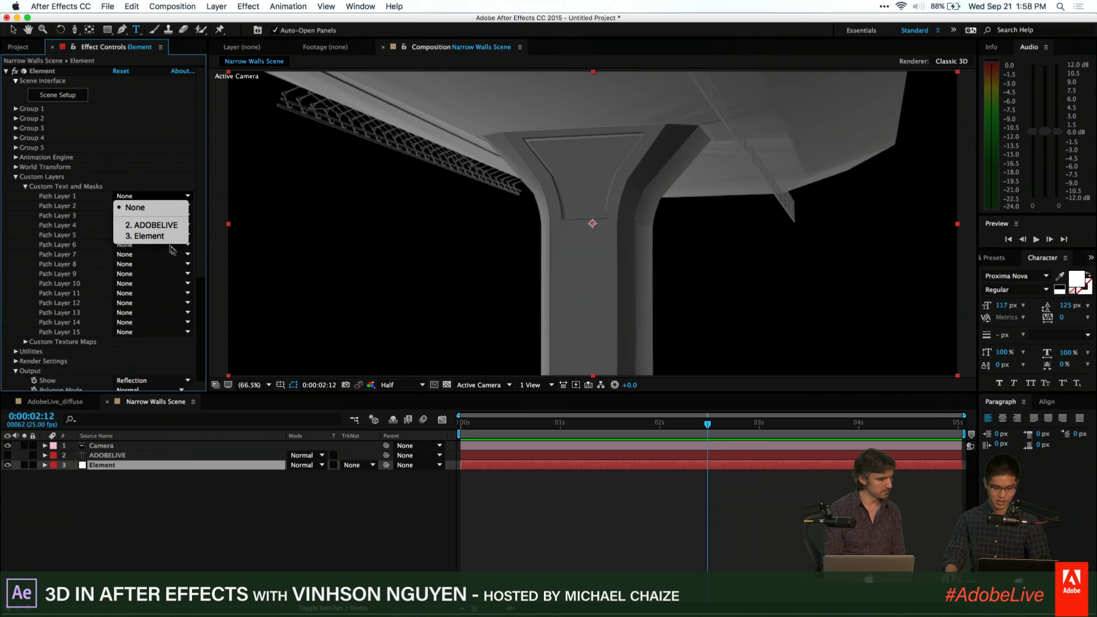
pyautogui.click(165, 225)
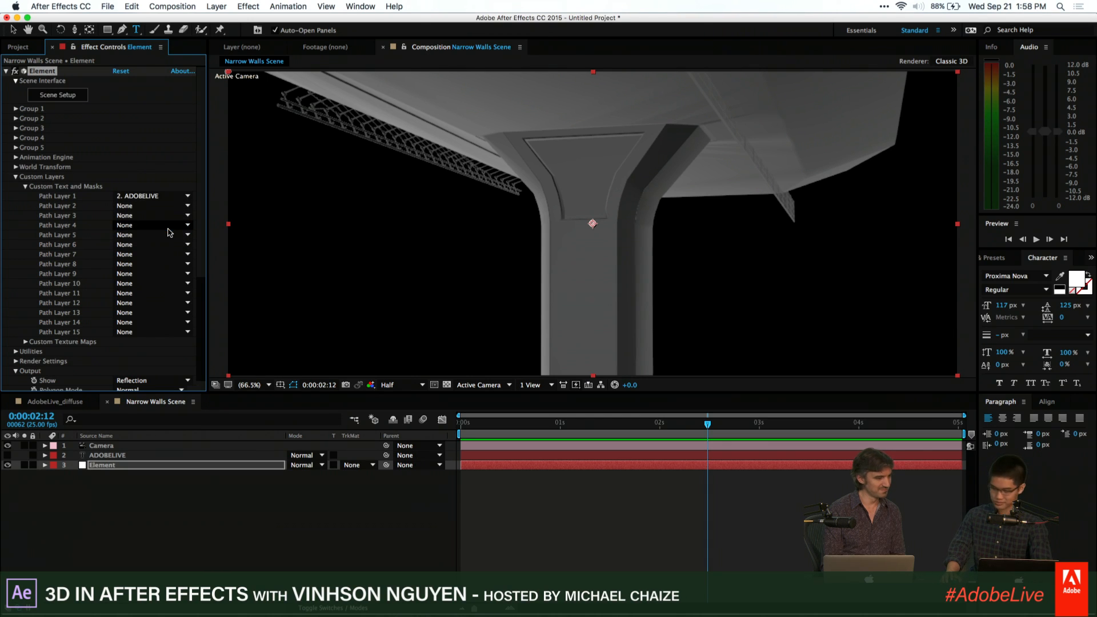
# In Scene Setup, delete the group containing Bridge Scene and extrude the ADOBELIVE text into a 3D model
pyautogui.click(60, 95)
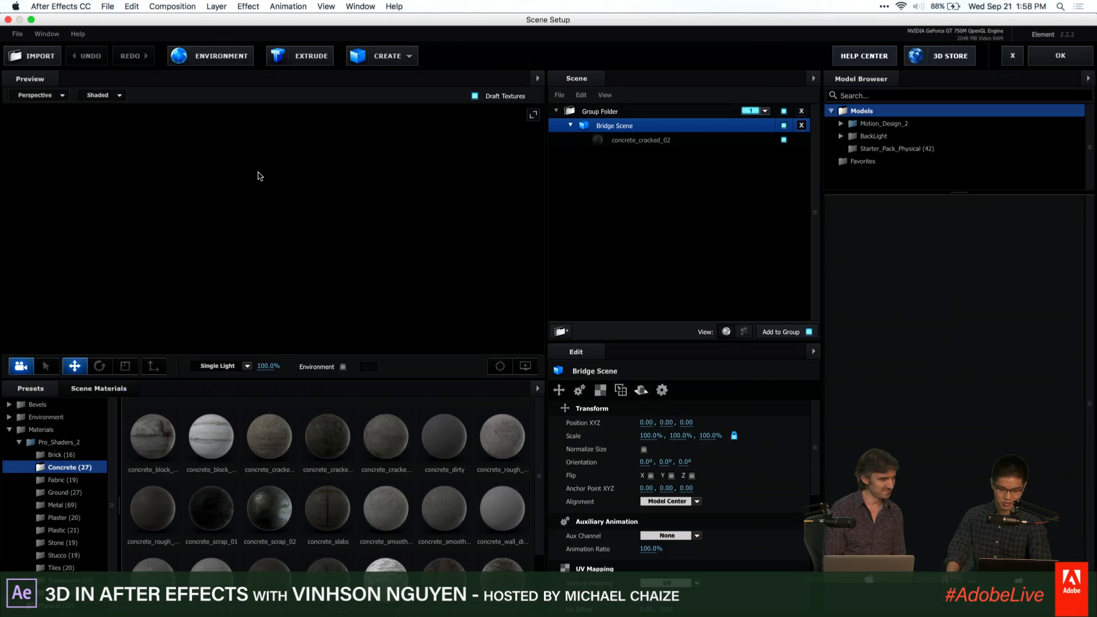
pyautogui.click(802, 112)
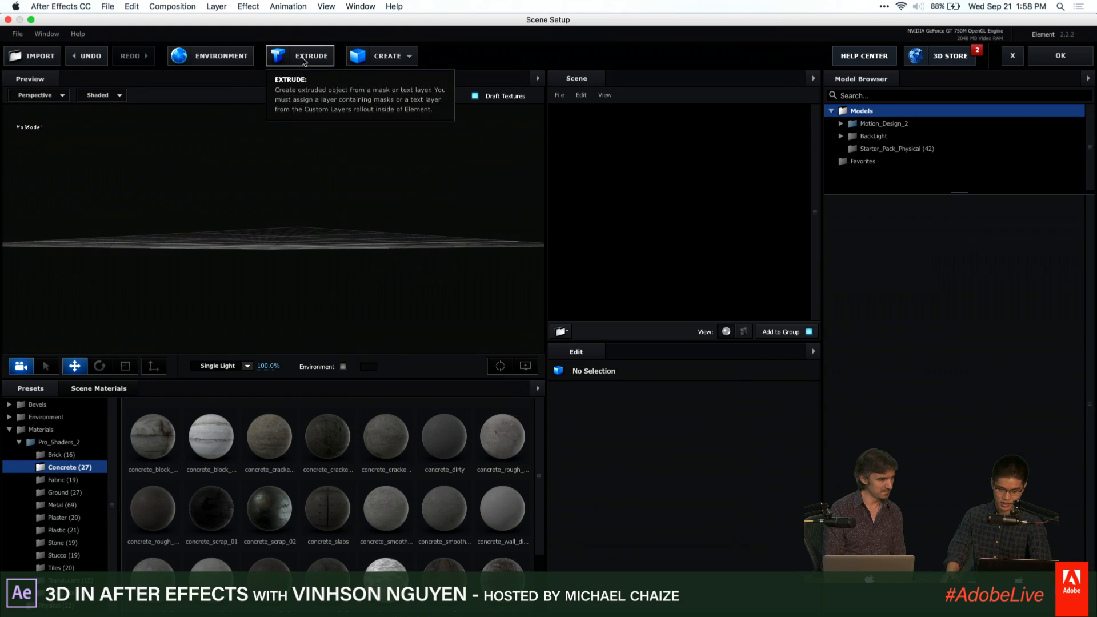
pyautogui.click(302, 60)
pyautogui.scroll(5, 307, 289)
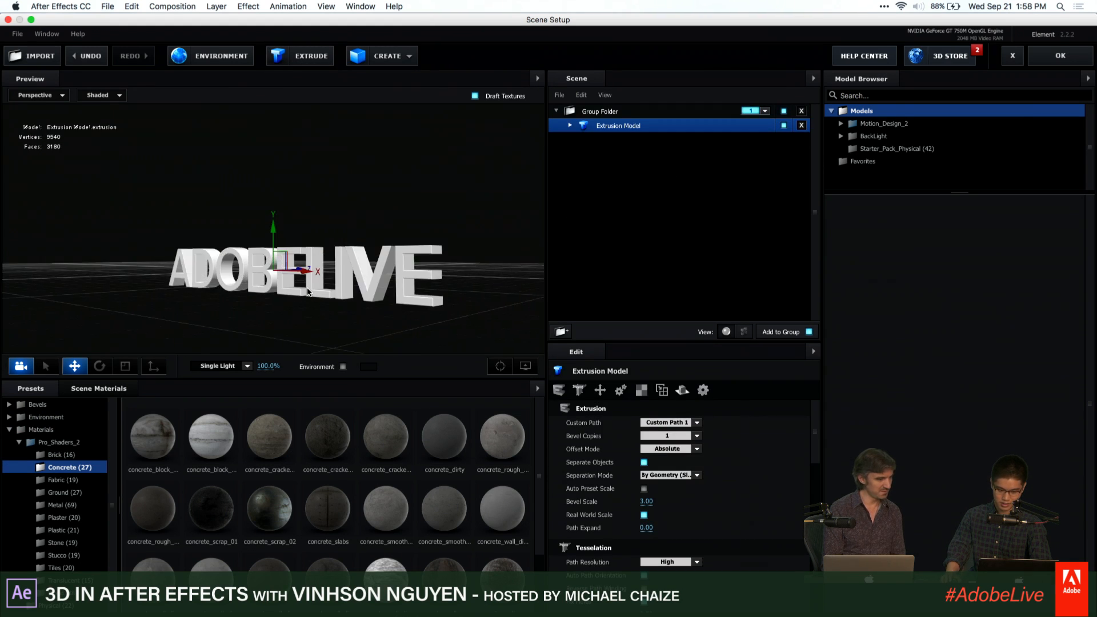
pyautogui.moveTo(308, 288); pyautogui.dragTo(353, 303)
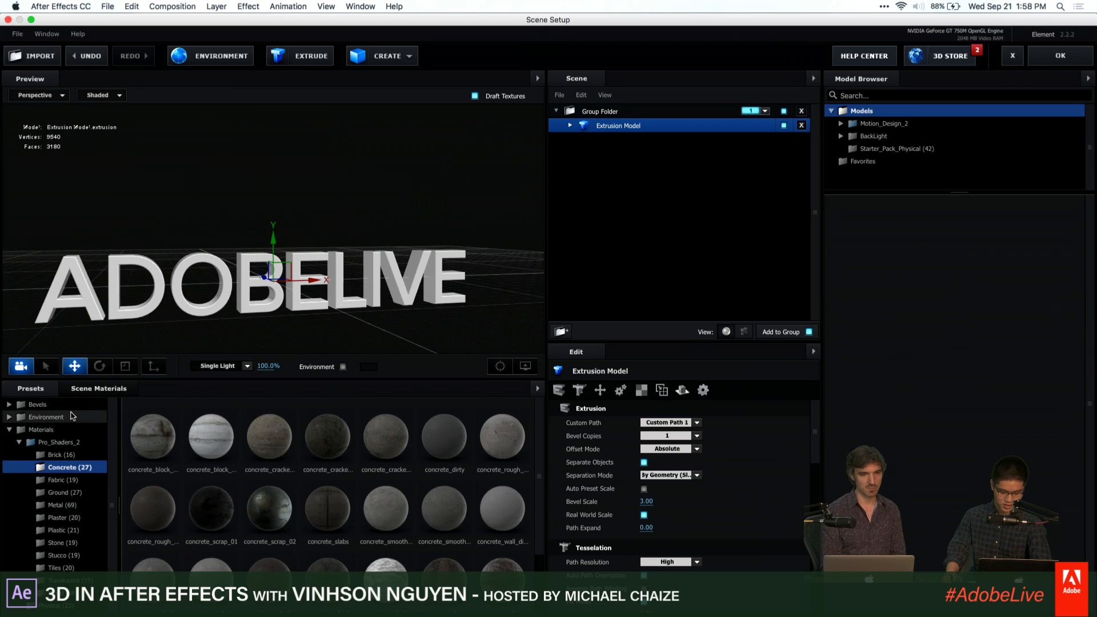
# Apply a dark bevel preset from the Physical collection to the extruded text and accept the scene
pyautogui.click(39, 404)
pyautogui.click(50, 417)
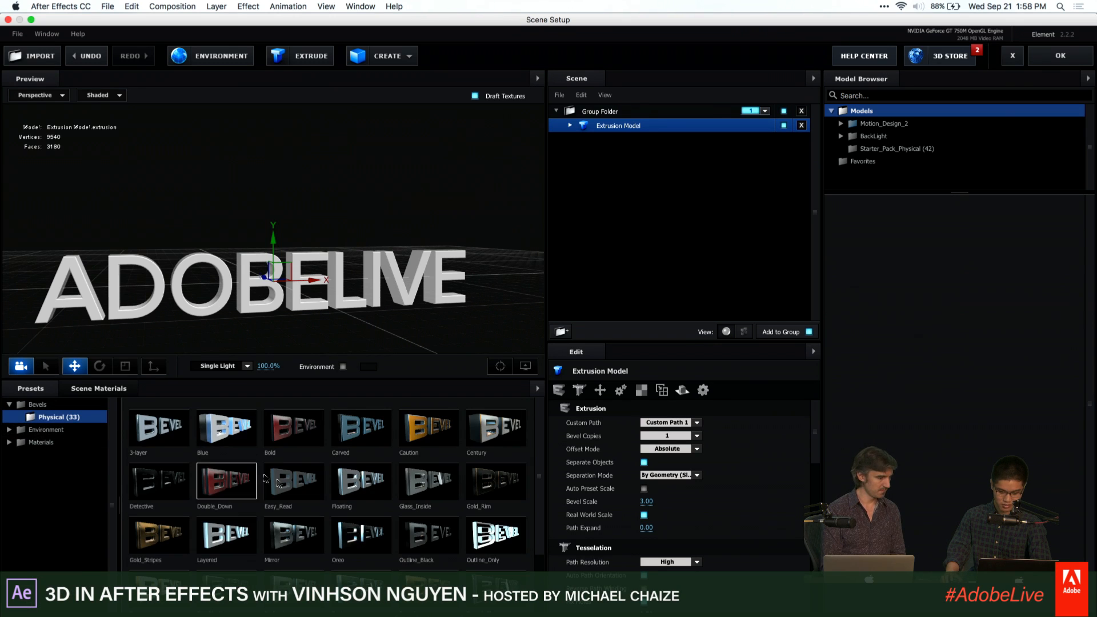
pyautogui.moveTo(251, 572); pyautogui.dragTo(303, 409)
pyautogui.moveTo(428, 483); pyautogui.dragTo(320, 257)
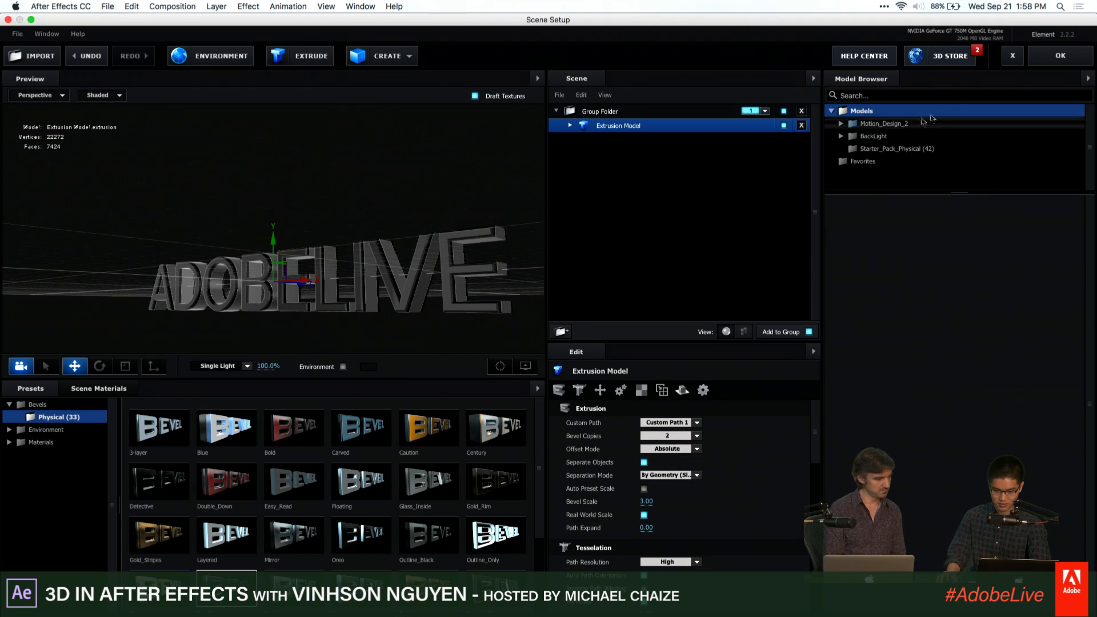
pyautogui.click(1041, 59)
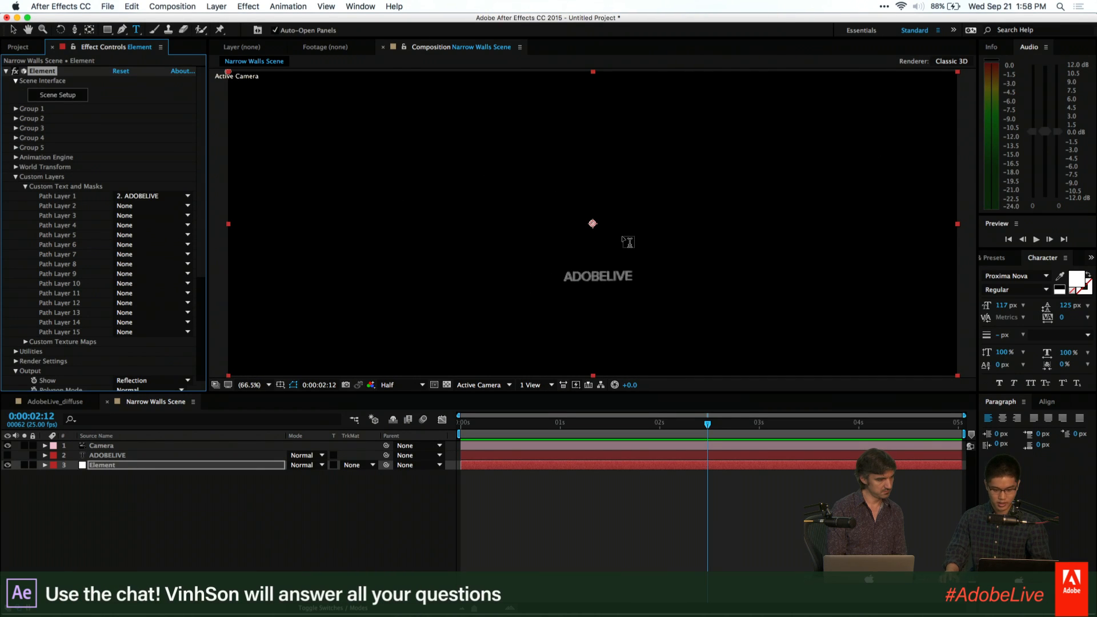
# Orbit, pan and dolly the camera until the beveled ADOBELIVE text fills the frame, seen slightly from above
pyautogui.press('c')
pyautogui.moveTo(609, 294); pyautogui.dragTo(608, 256)
pyautogui.moveTo(605, 308); pyautogui.dragTo(615, 2)
pyautogui.press('c')
pyautogui.press('c')
pyautogui.moveTo(617, 111); pyautogui.dragTo(587, 71)
pyautogui.press('c')
pyautogui.moveTo(598, 275); pyautogui.dragTo(599, 254)
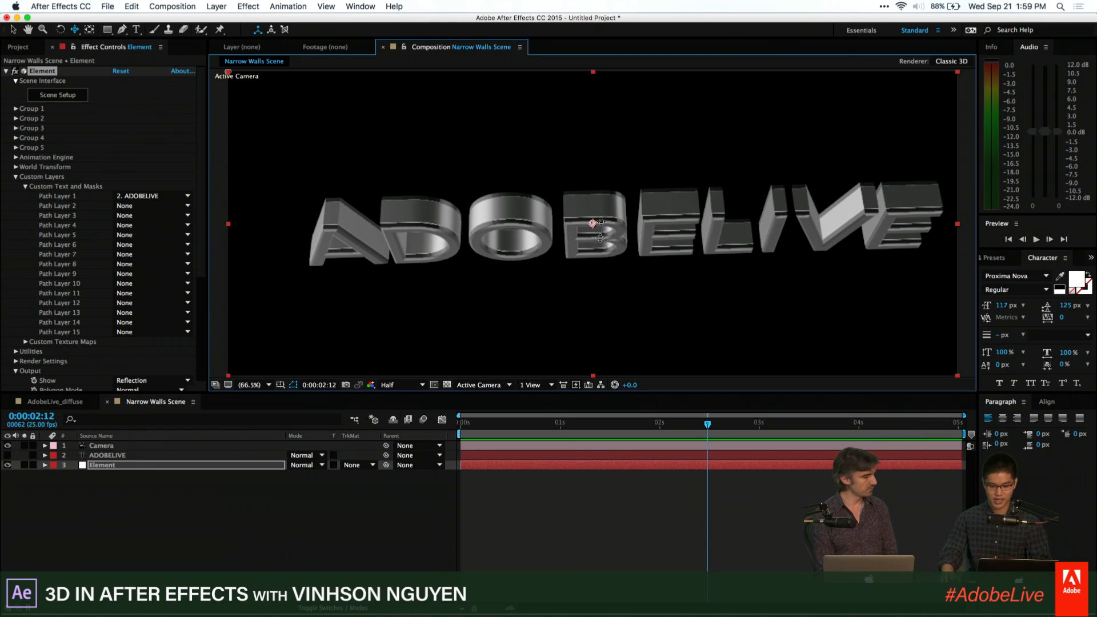
pyautogui.moveTo(613, 193); pyautogui.dragTo(576, 189)
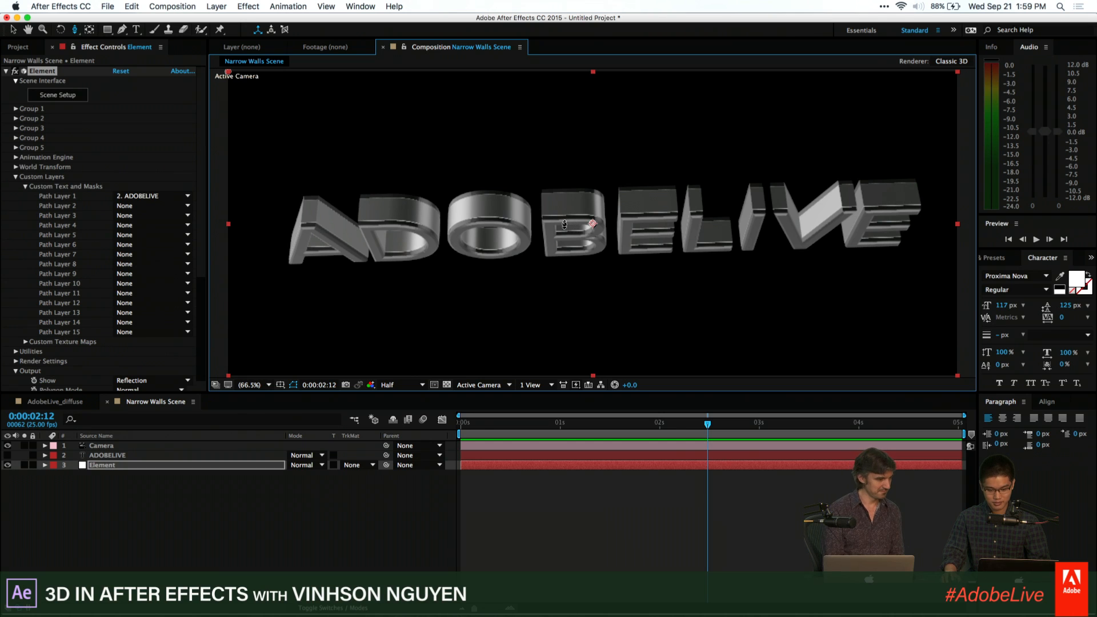
pyautogui.moveTo(557, 235); pyautogui.dragTo(555, 191)
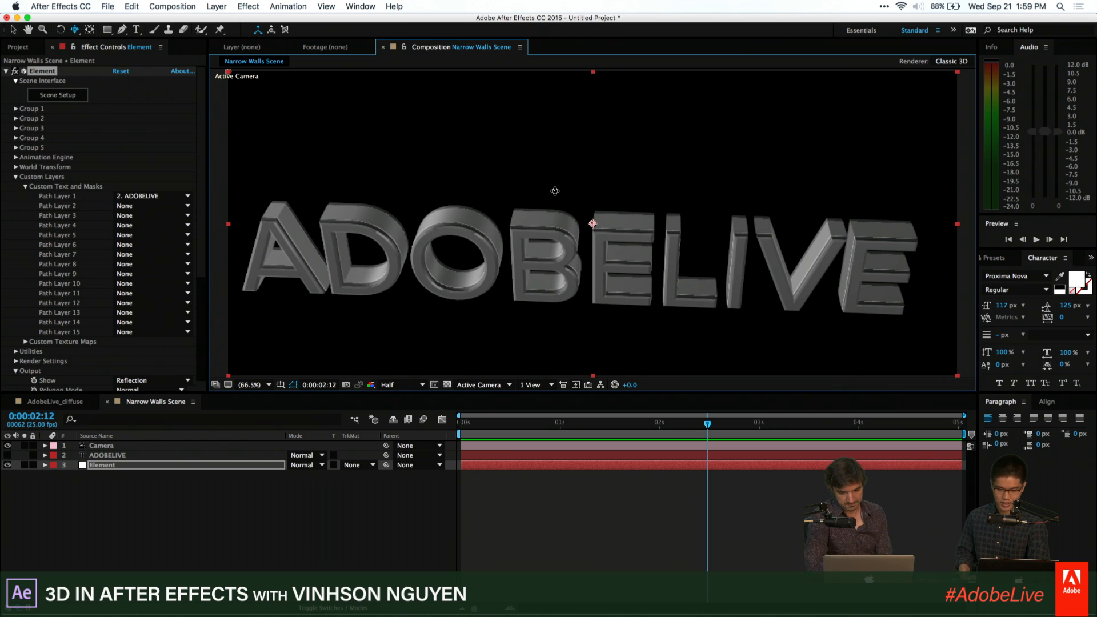
pyautogui.scroll(-5, 27, 175)
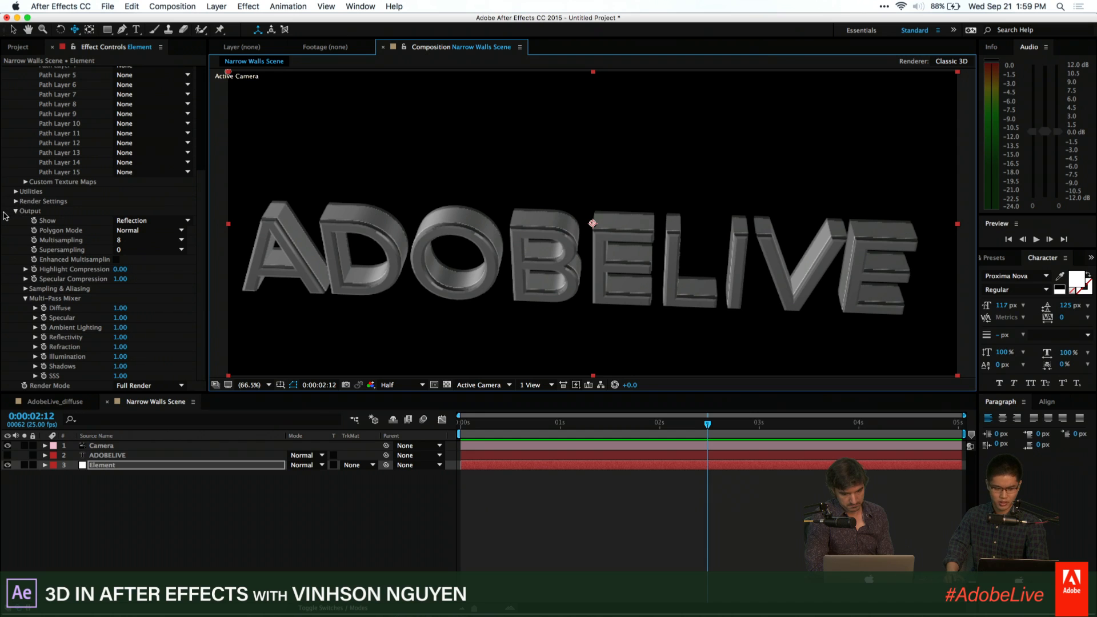
pyautogui.click(16, 202)
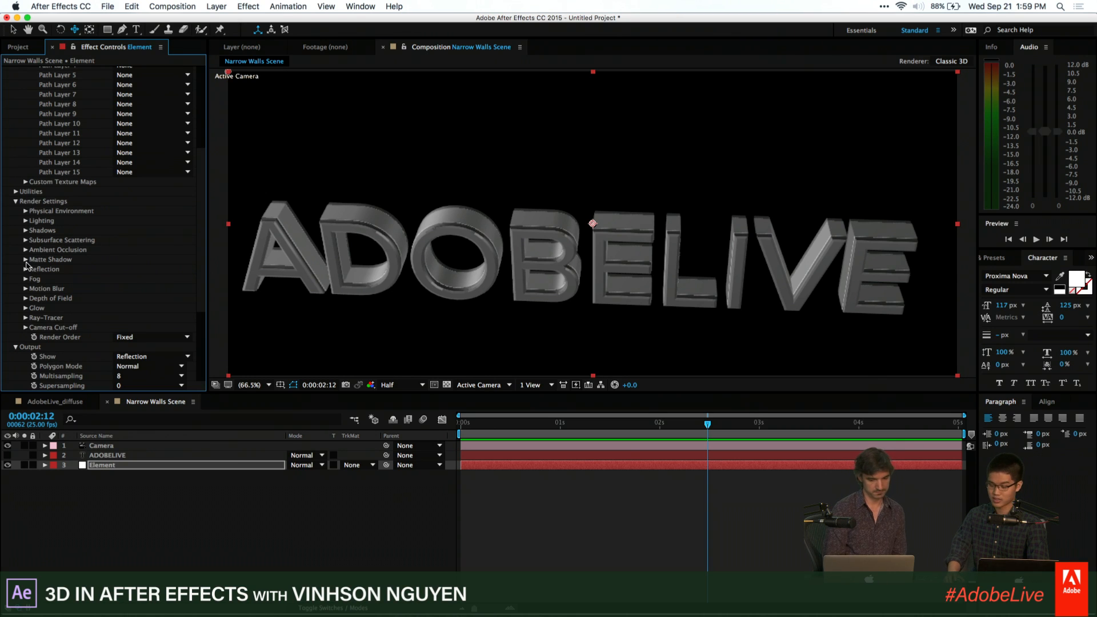
pyautogui.scroll(5, 137, 262)
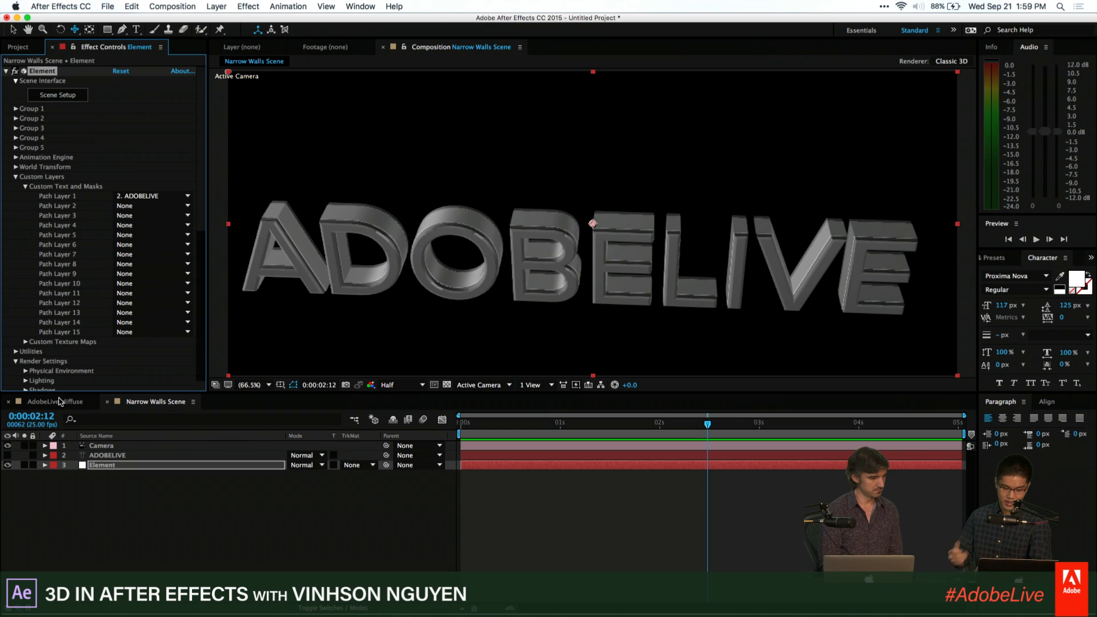
# Reopen Scene Setup and add a plane model to the group with the extruded text
pyautogui.click(58, 95)
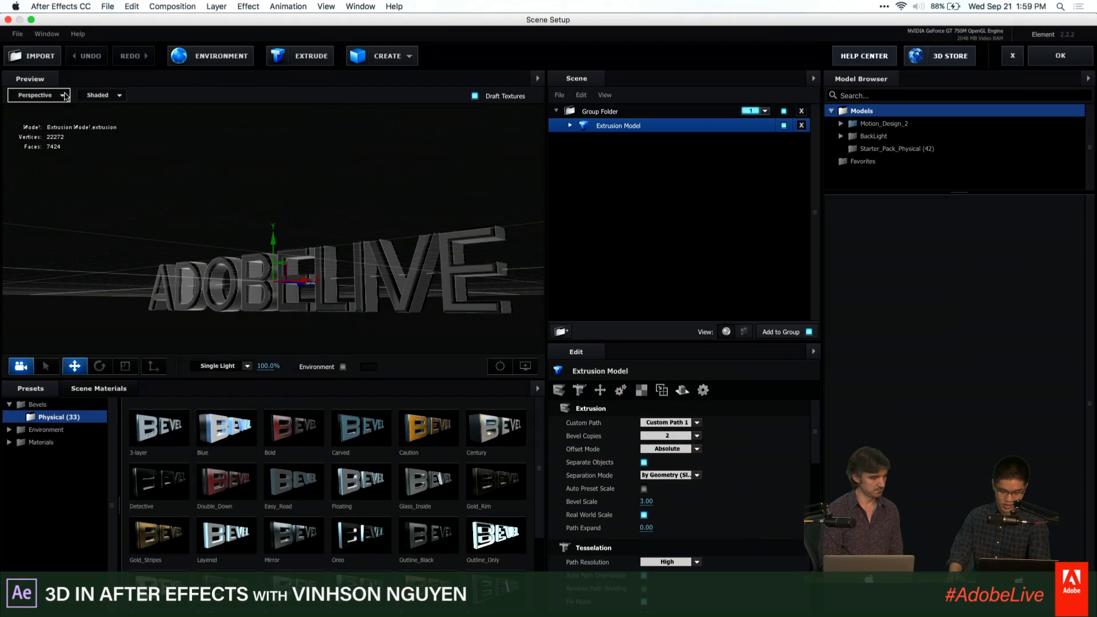
pyautogui.moveTo(307, 211); pyautogui.dragTo(316, 234)
pyautogui.click(362, 57)
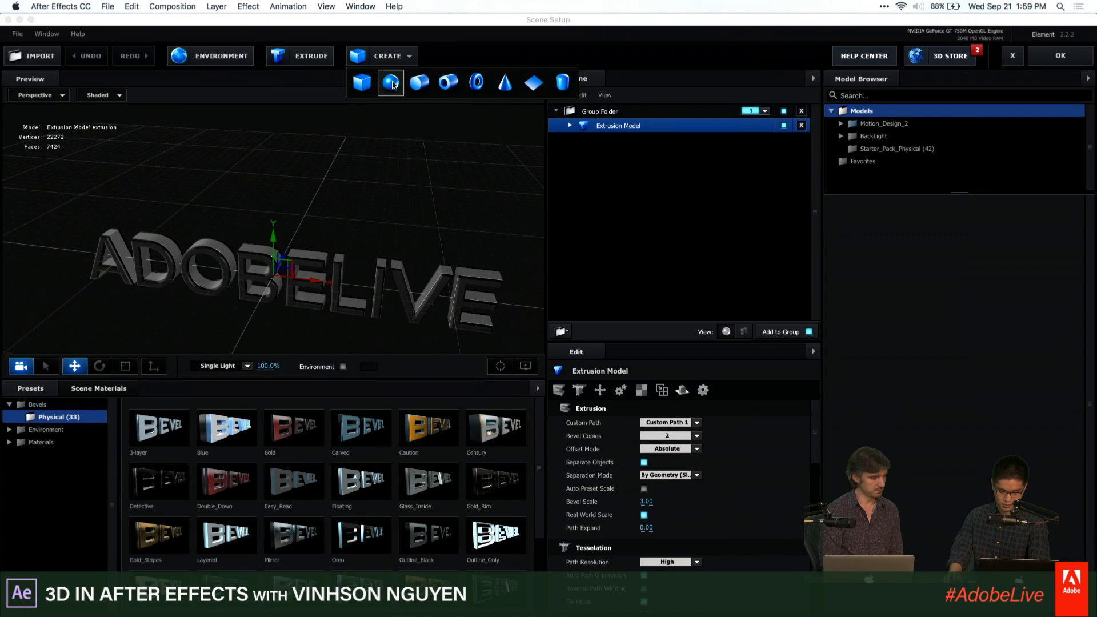
pyautogui.click(537, 84)
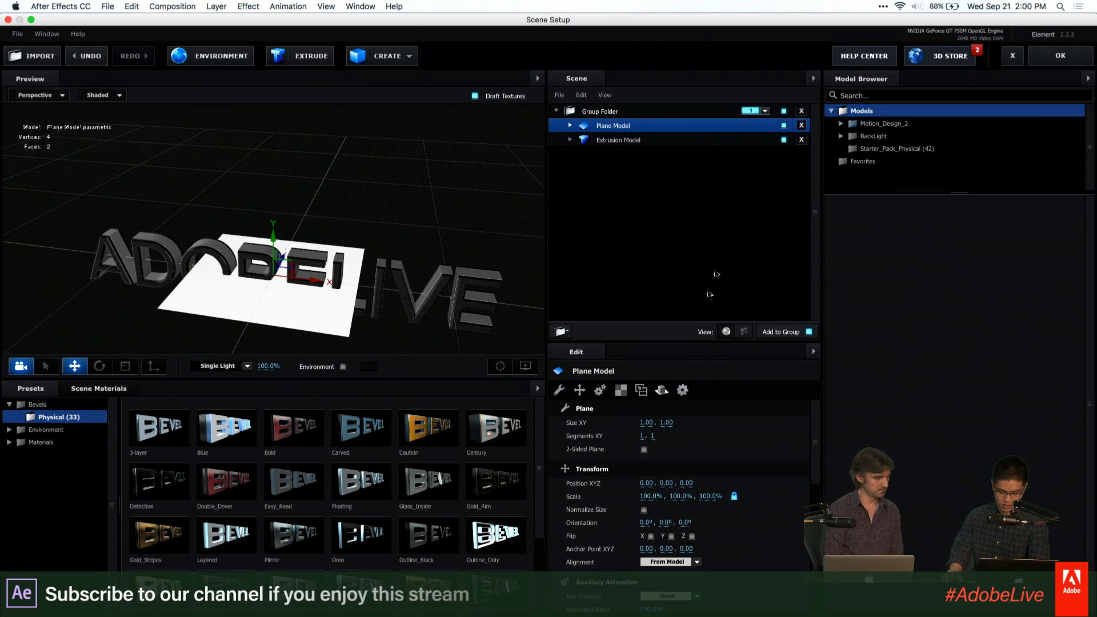
# Enlarge the plane to 7.07 by 3.49 and lower it to Y -0.17 beneath the letters
pyautogui.moveTo(647, 425); pyautogui.dragTo(827, 395)
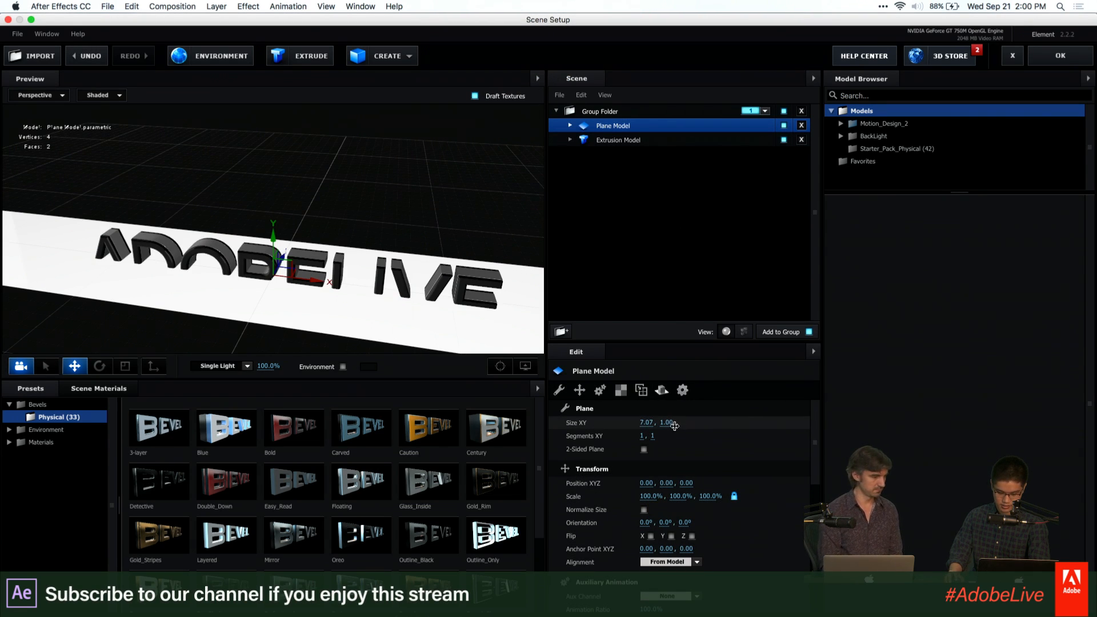
pyautogui.moveTo(667, 423); pyautogui.dragTo(738, 413)
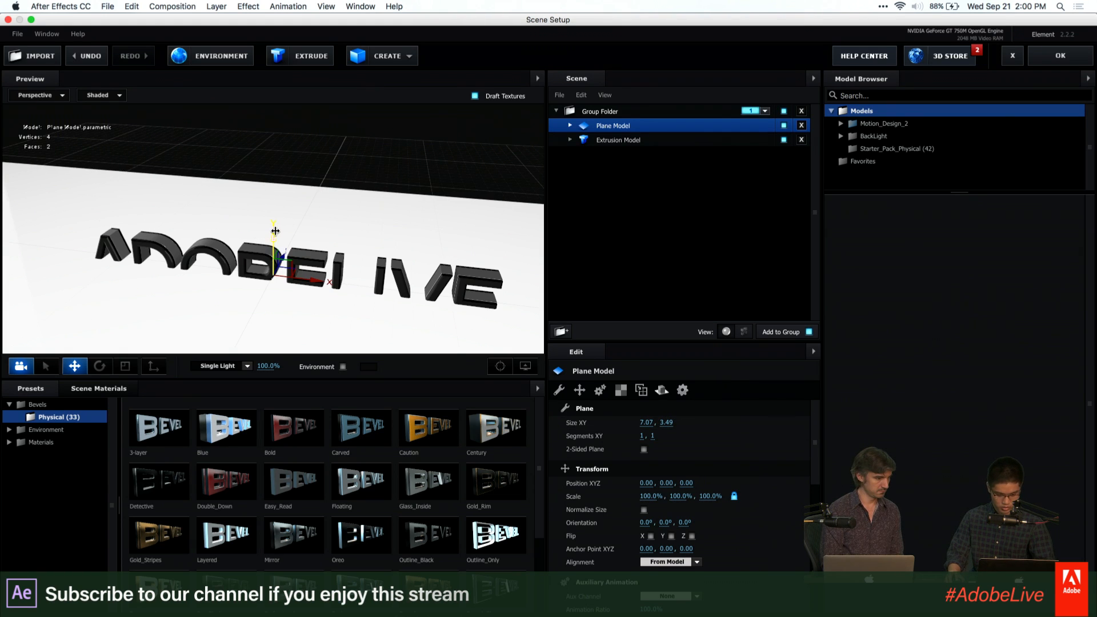
pyautogui.moveTo(276, 231); pyautogui.dragTo(275, 252)
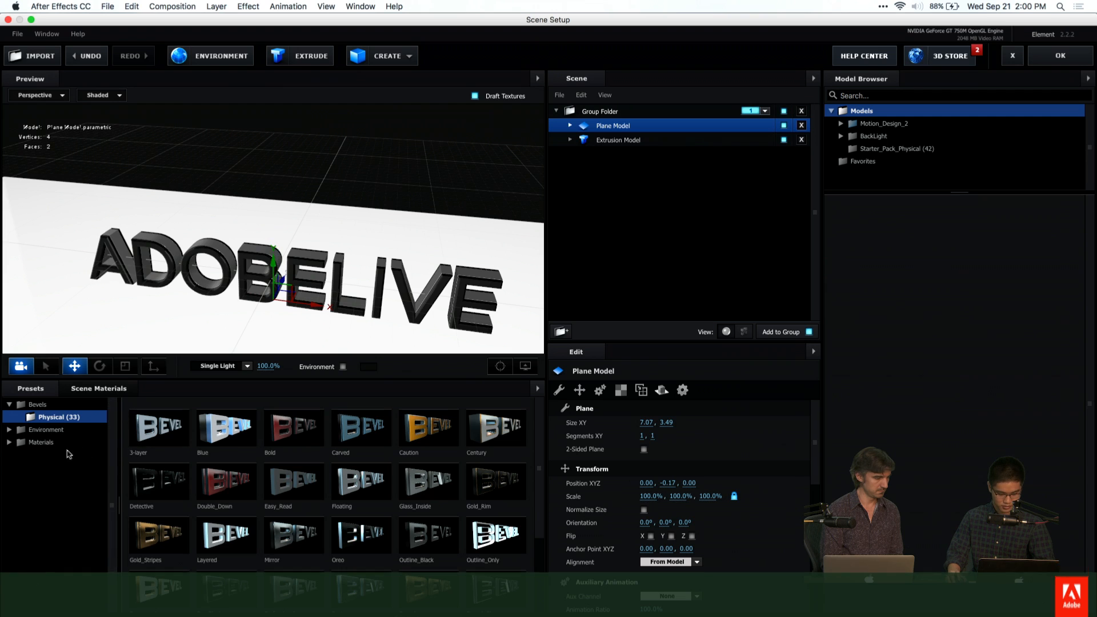
# Apply a smooth concrete material from Pro_Shaders_2 to the plane and accept the scene
pyautogui.click(40, 430)
pyautogui.click(62, 443)
pyautogui.click(64, 467)
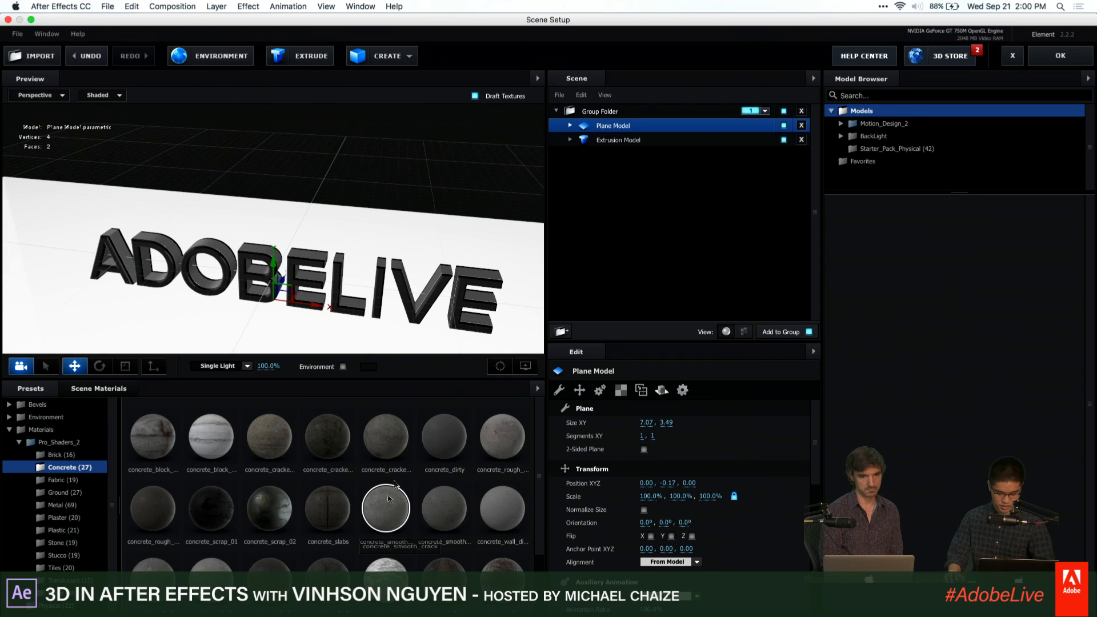
pyautogui.moveTo(388, 498); pyautogui.dragTo(588, 131)
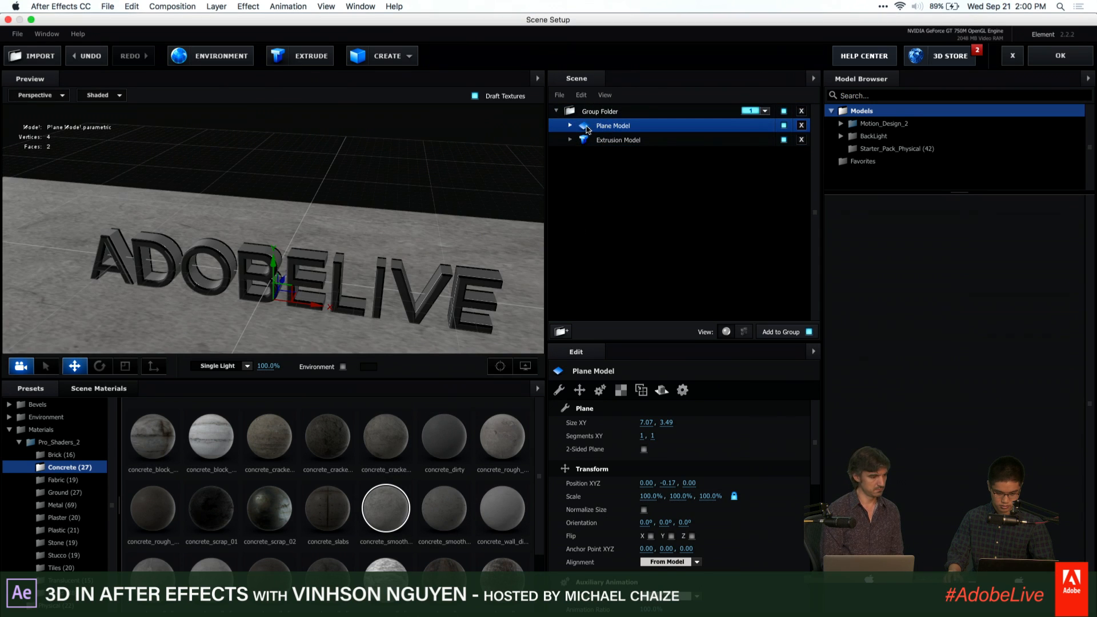
pyautogui.click(1045, 54)
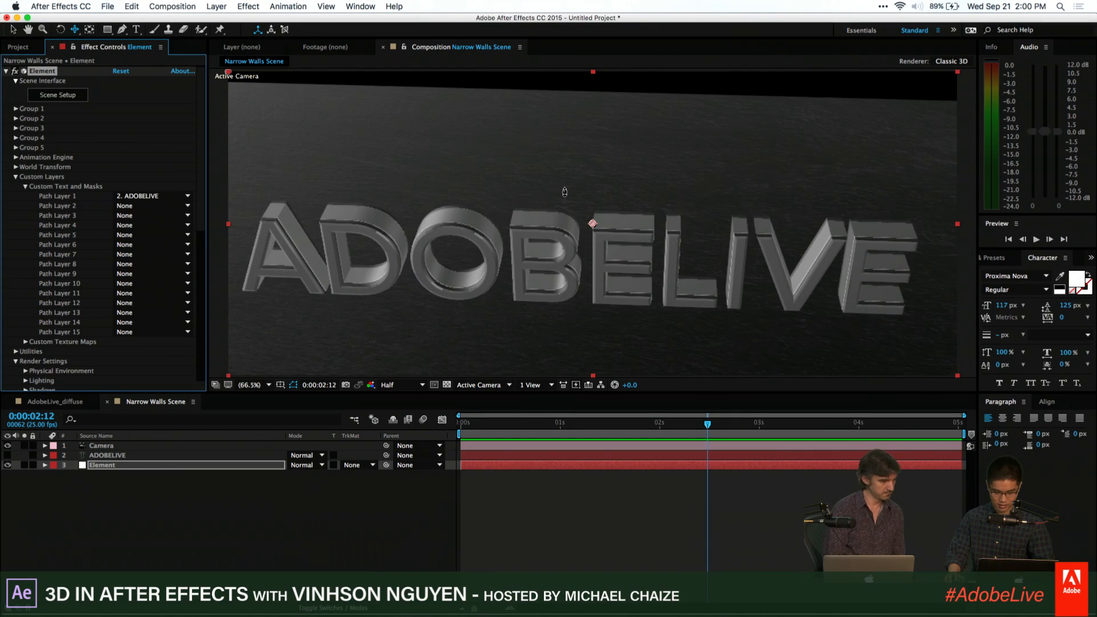
# Pull the camera back so the ADOBELIVE text appears smaller with more of the concrete plane around it
pyautogui.press('c')
pyautogui.moveTo(565, 192); pyautogui.dragTo(530, 520)
pyautogui.moveTo(575, 229); pyautogui.dragTo(557, 323)
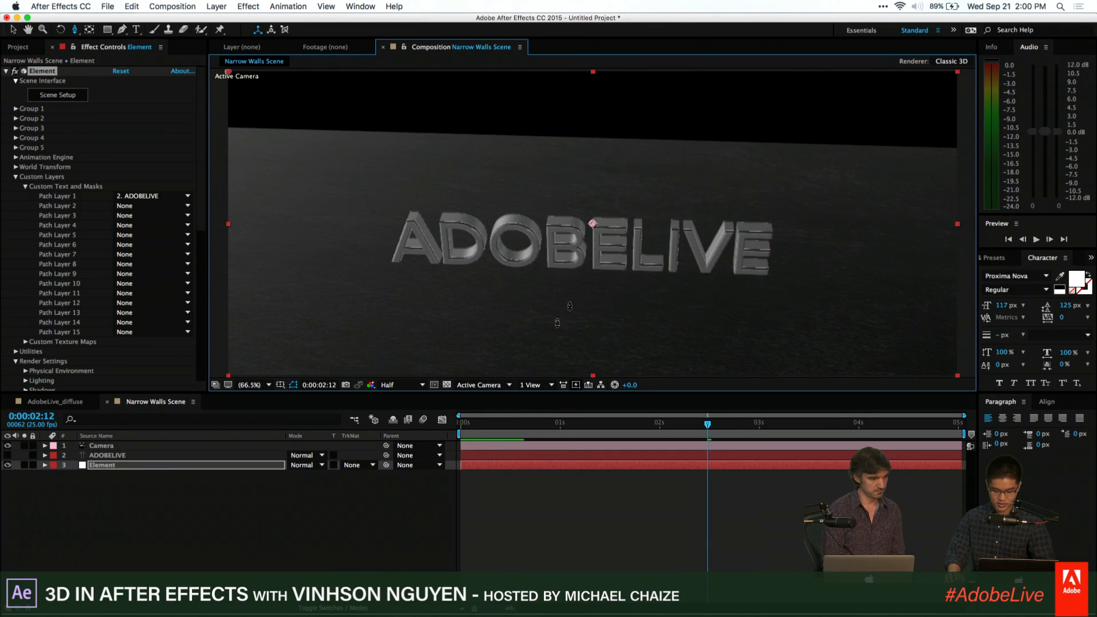
# Add a shadow-casting point light with 40% intensity, smooth falloff, radius 30 and 150% shadow darkness
pyautogui.click(216, 7)
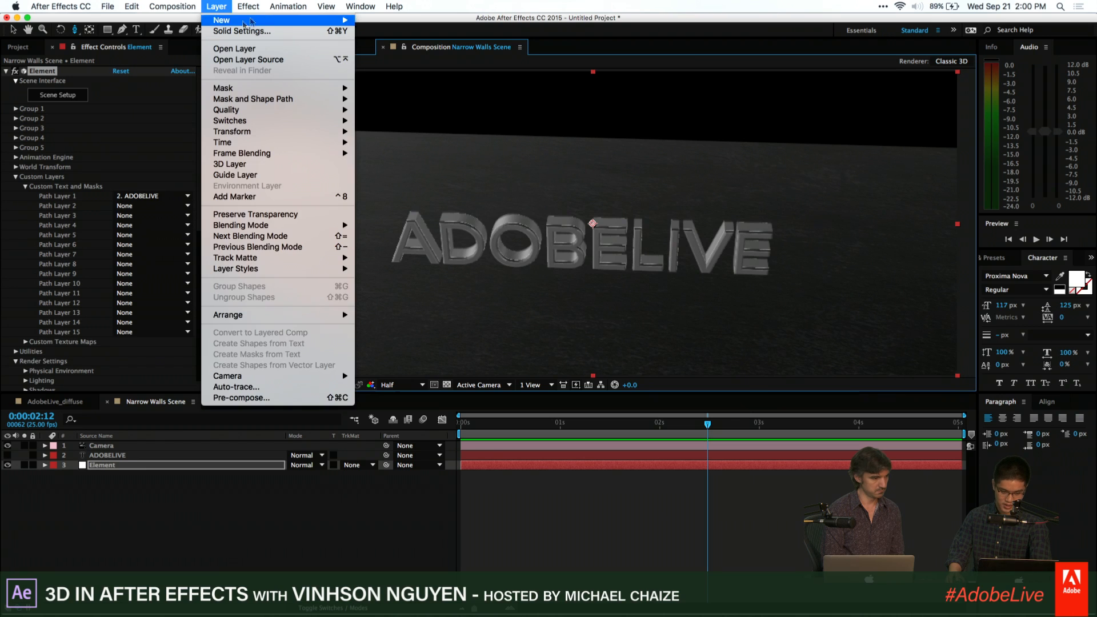
pyautogui.moveTo(250, 22)
pyautogui.click(391, 42)
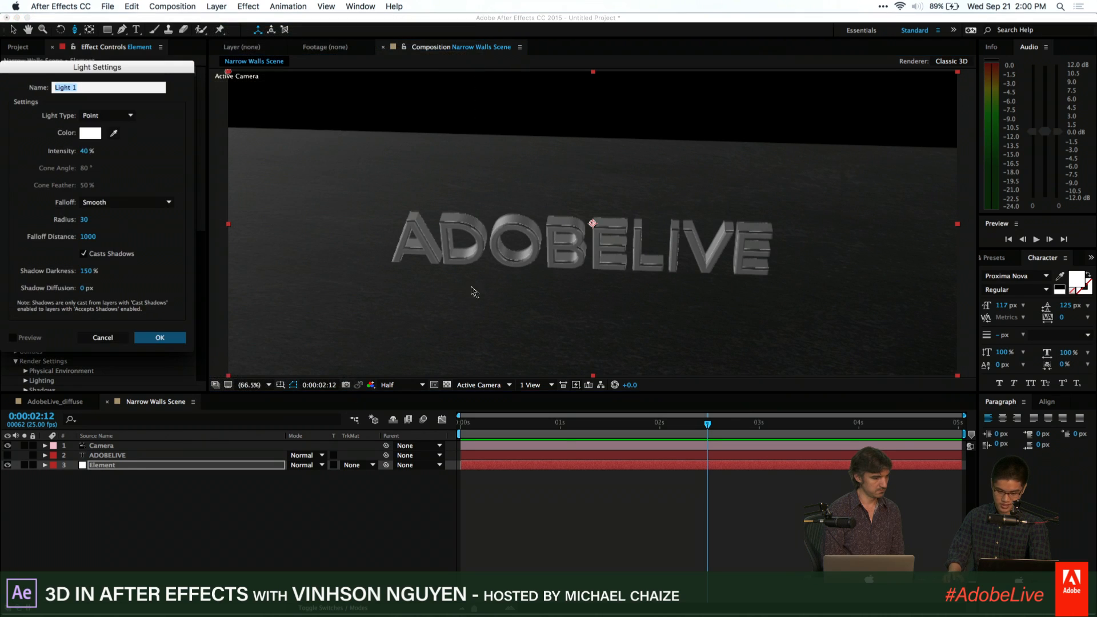
pyautogui.moveTo(112, 64); pyautogui.dragTo(558, 76)
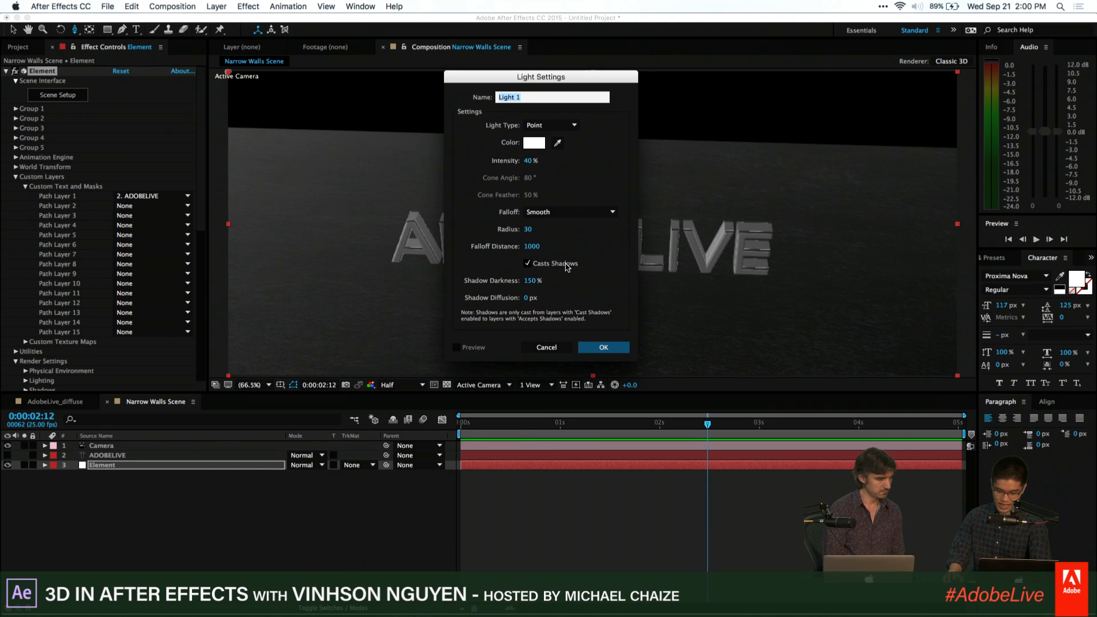
pyautogui.click(603, 346)
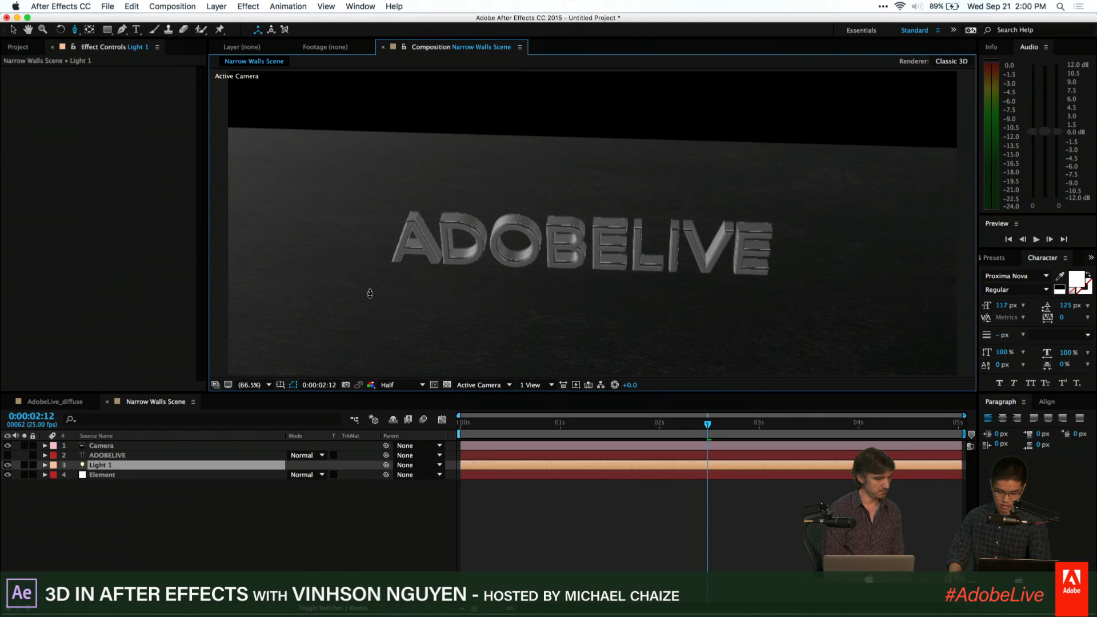
# Reposition Light 1 to about 1040, 150, 3.3, raising it above the ADOBELIVE text and moving it back in depth
pyautogui.press('p')
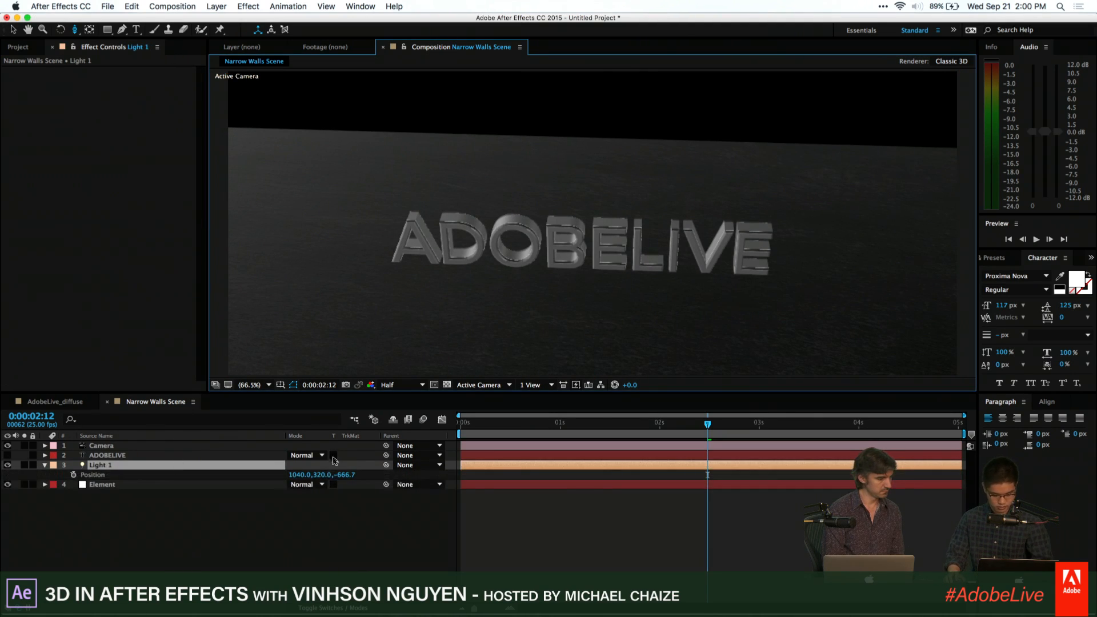
pyautogui.moveTo(339, 478); pyautogui.dragTo(559, 421)
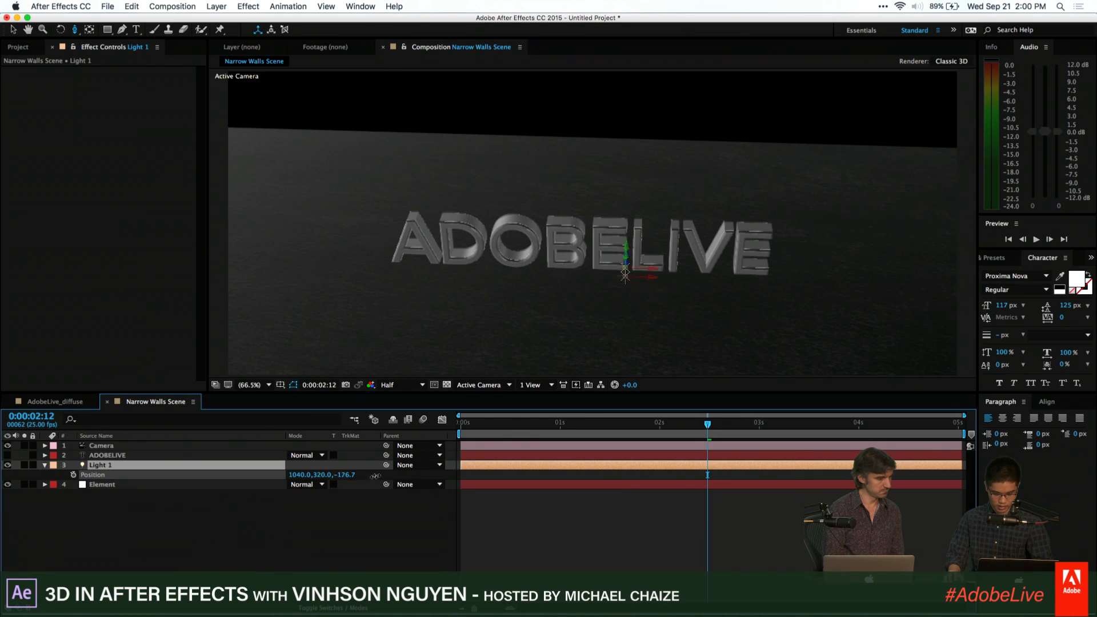
pyautogui.keyDown('shift'); pyautogui.moveTo(375, 476); pyautogui.dragTo(378, 477); pyautogui.keyUp('shift')
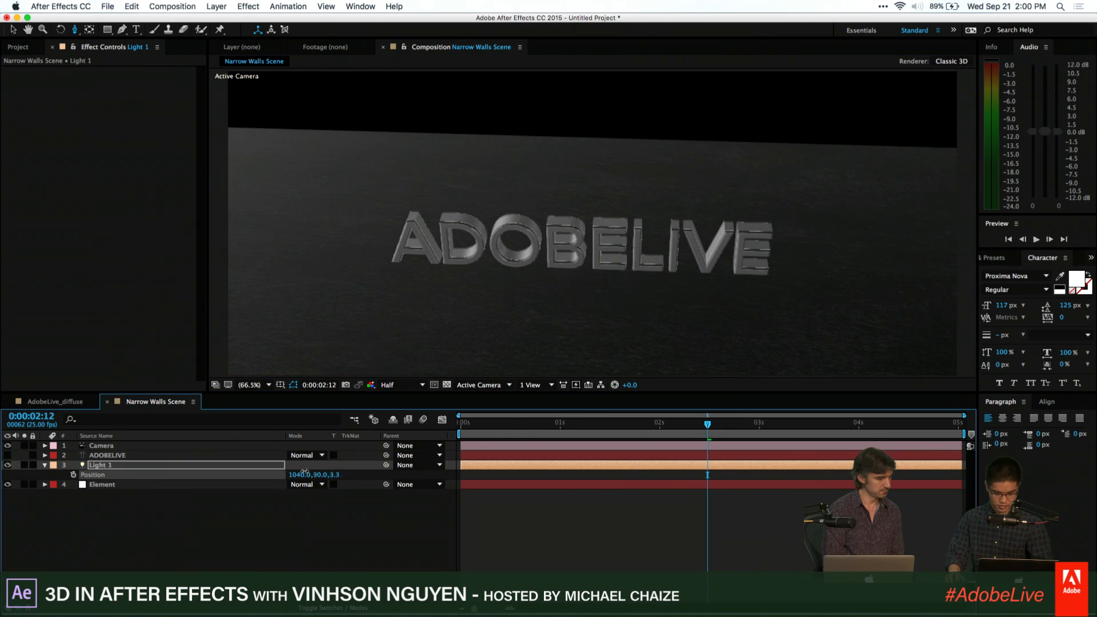
# Enable shadows in the Element effect's render settings and set the shadow mode to Ray-Traced
pyautogui.click(165, 484)
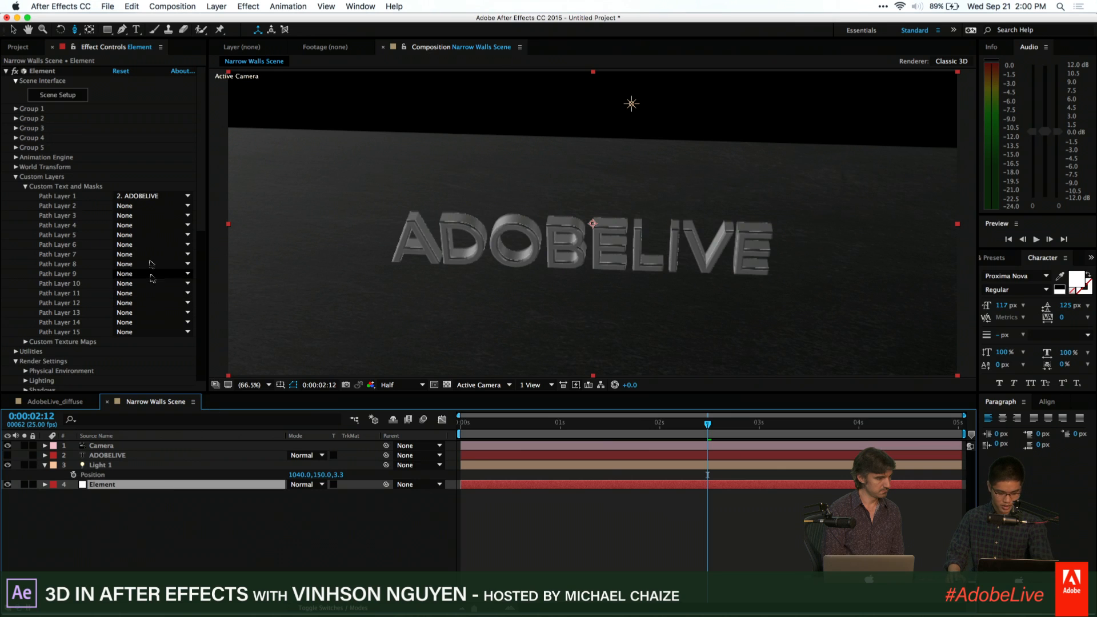
pyautogui.scroll(-1, 36, 276)
pyautogui.scroll(-4, 36, 276)
pyautogui.click(25, 252)
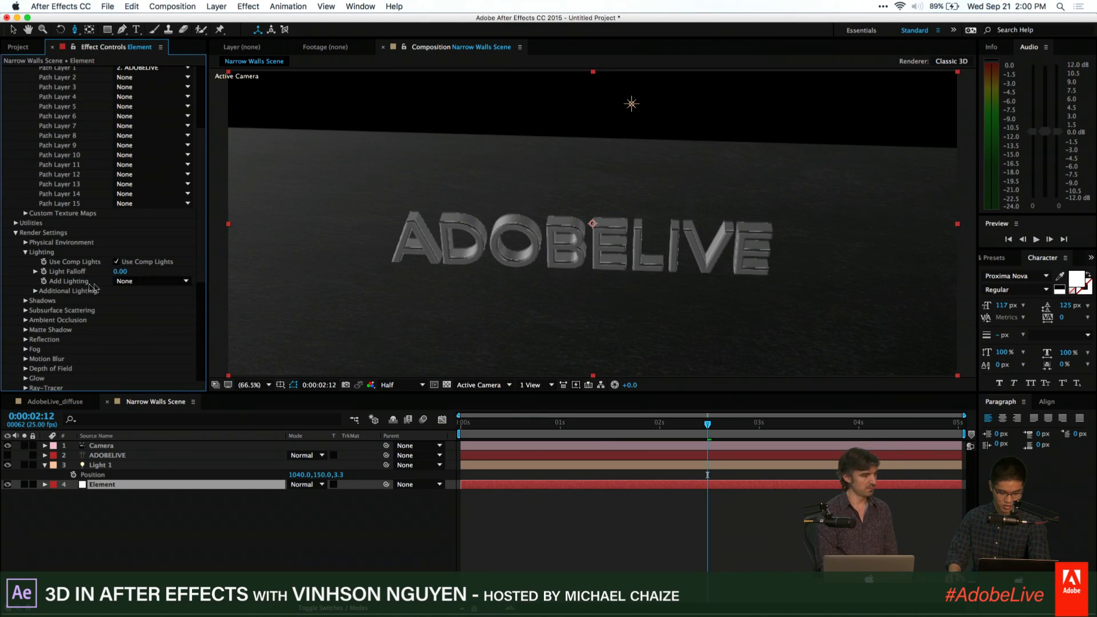
pyautogui.click(25, 301)
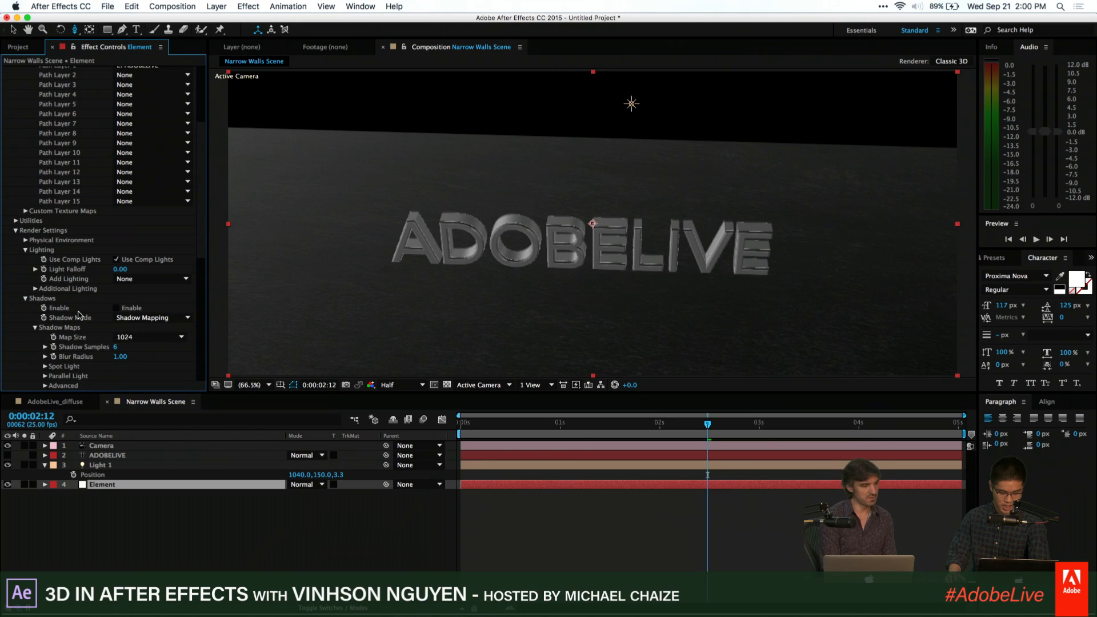
pyautogui.click(117, 308)
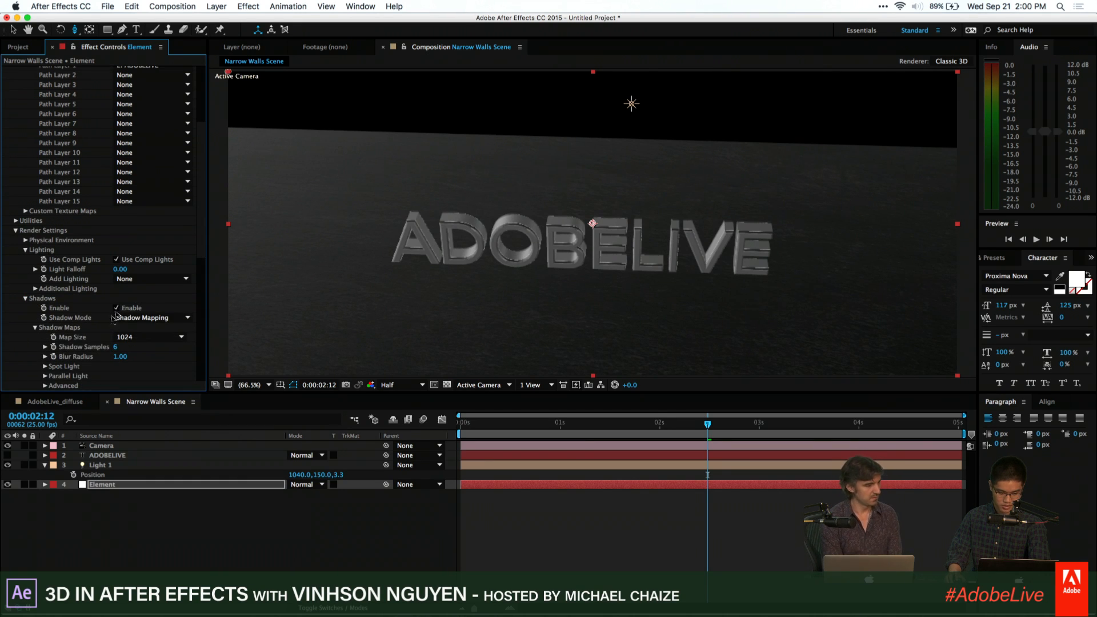
pyautogui.click(115, 317)
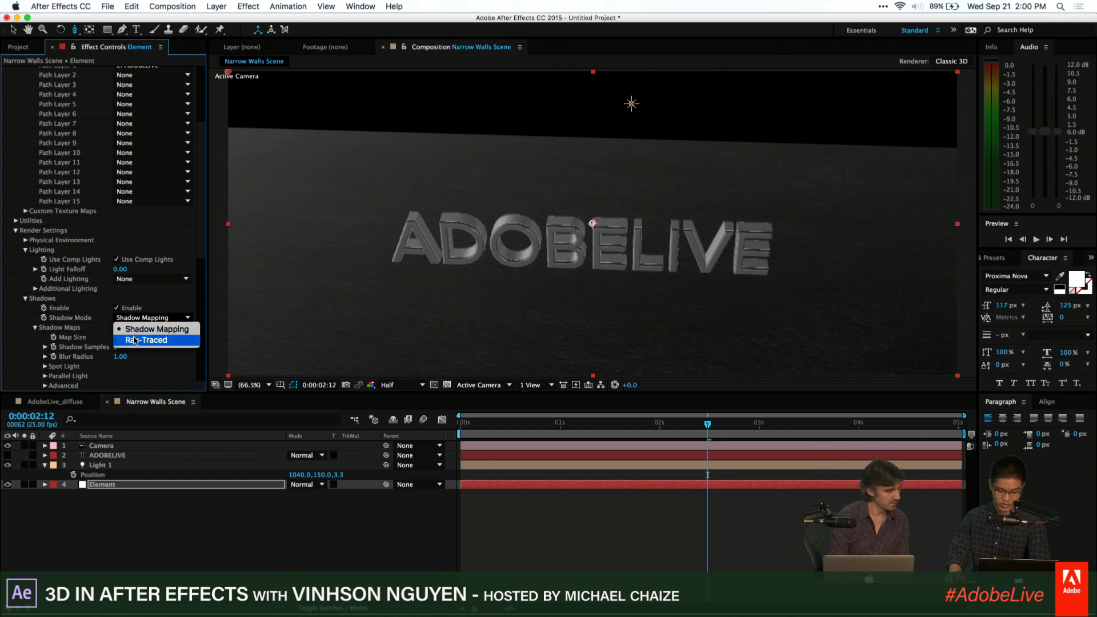
pyautogui.click(134, 340)
pyautogui.scroll(3, 143, 476)
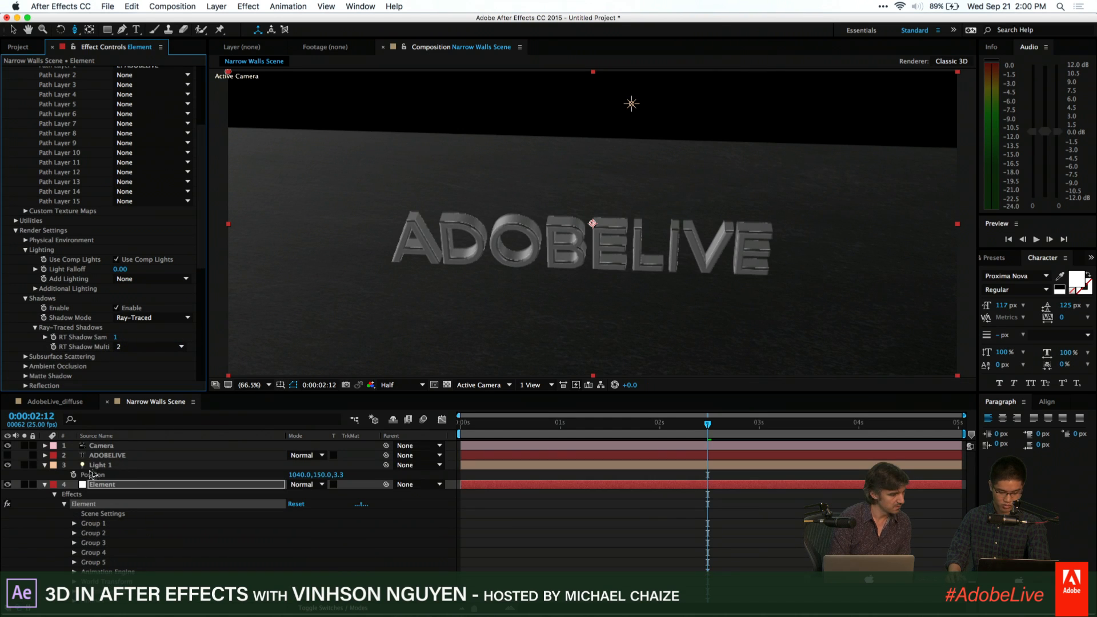
pyautogui.click(46, 485)
# Try different Z positions for Light 1
pyautogui.click(159, 460)
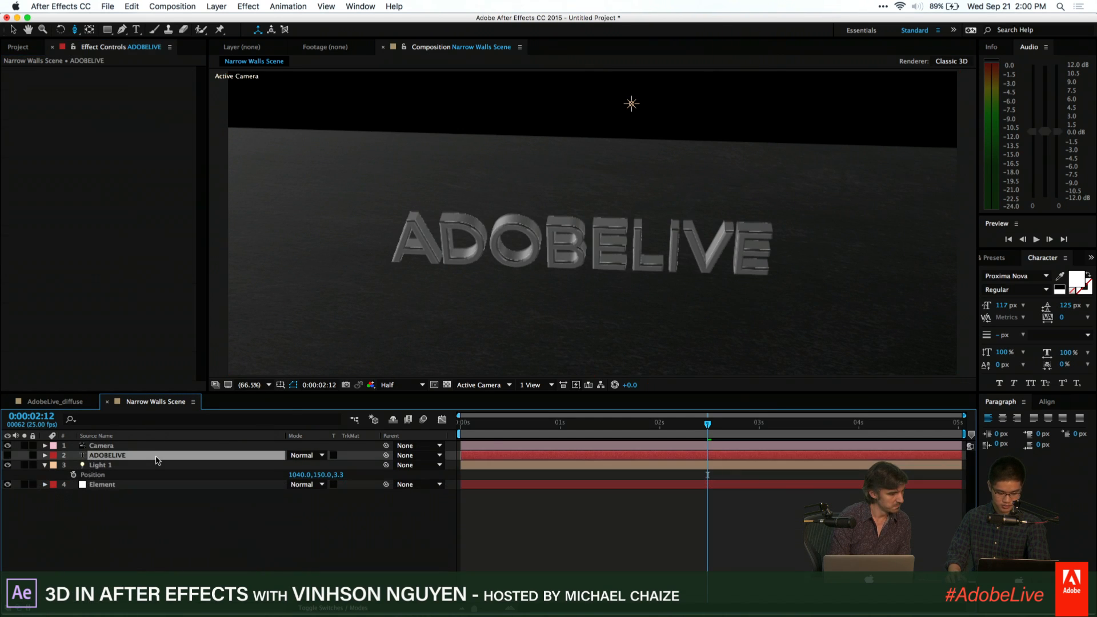
pyautogui.click(159, 465)
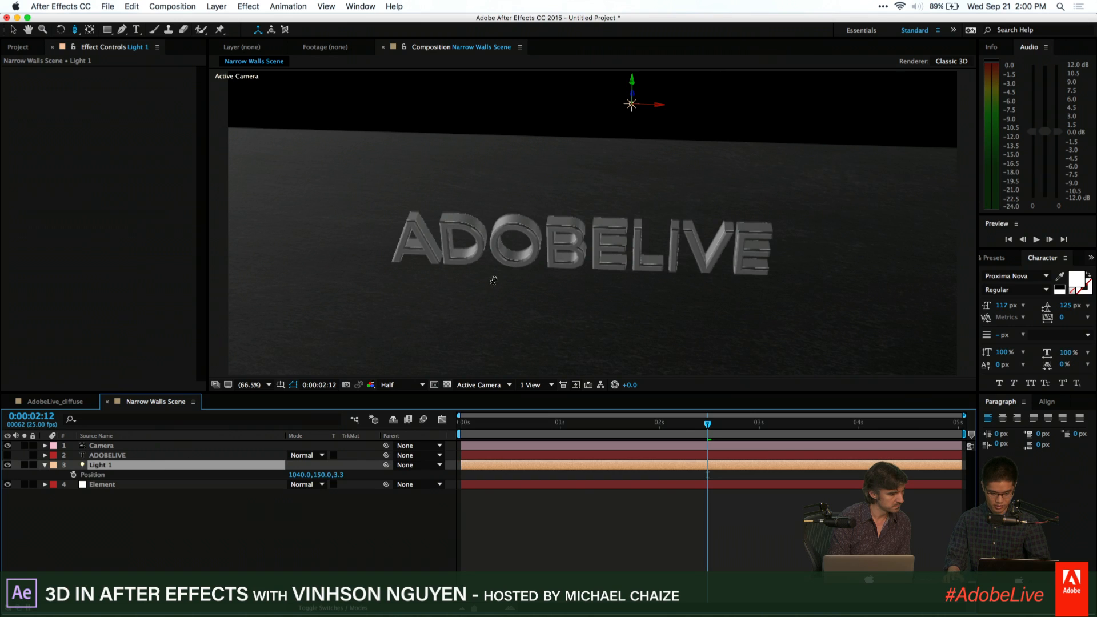
pyautogui.click(337, 479)
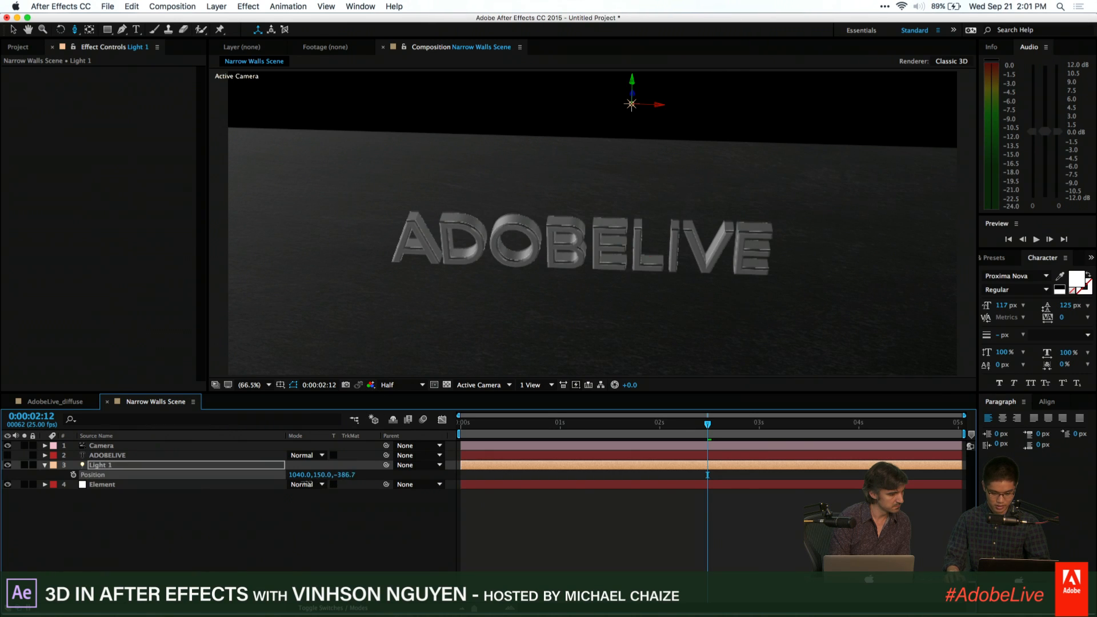
pyautogui.moveTo(325, 467); pyautogui.dragTo(491, 395)
pyautogui.moveTo(216, 445); pyautogui.dragTo(61, 477)
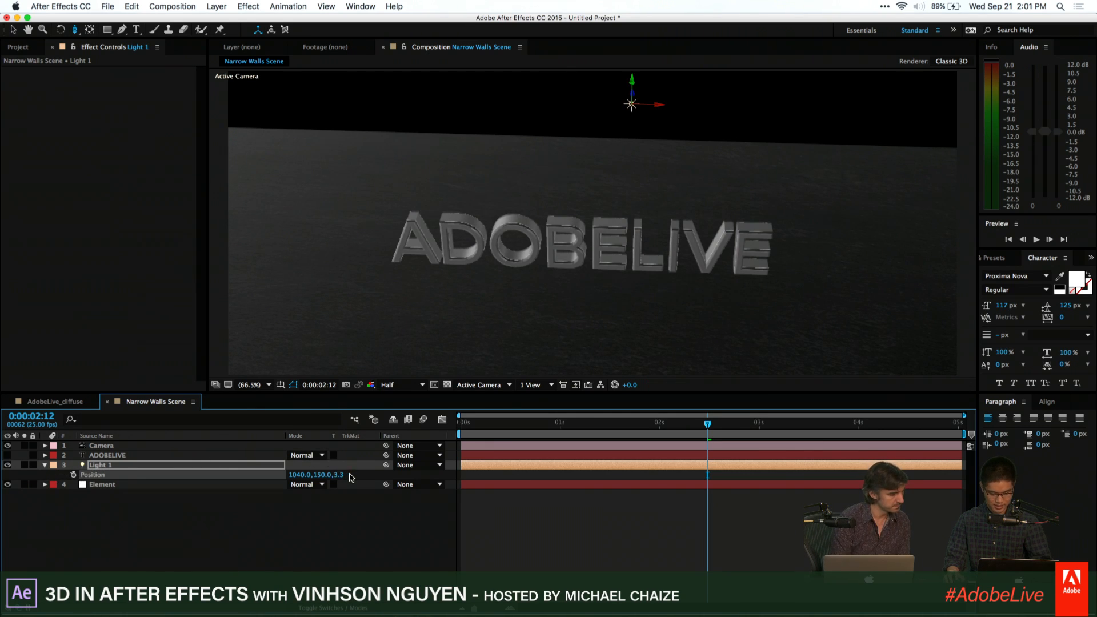
# Set Light 1's intensity to 150% and lower its position to Y 219
pyautogui.click(205, 3)
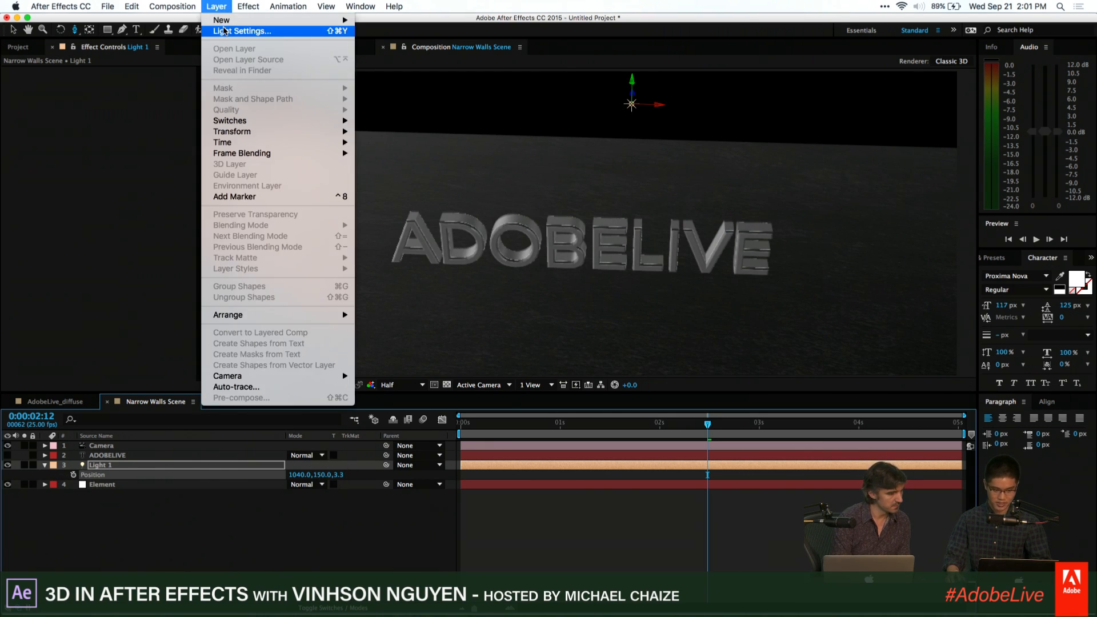
pyautogui.click(227, 30)
pyautogui.click(527, 161)
pyautogui.write('15')
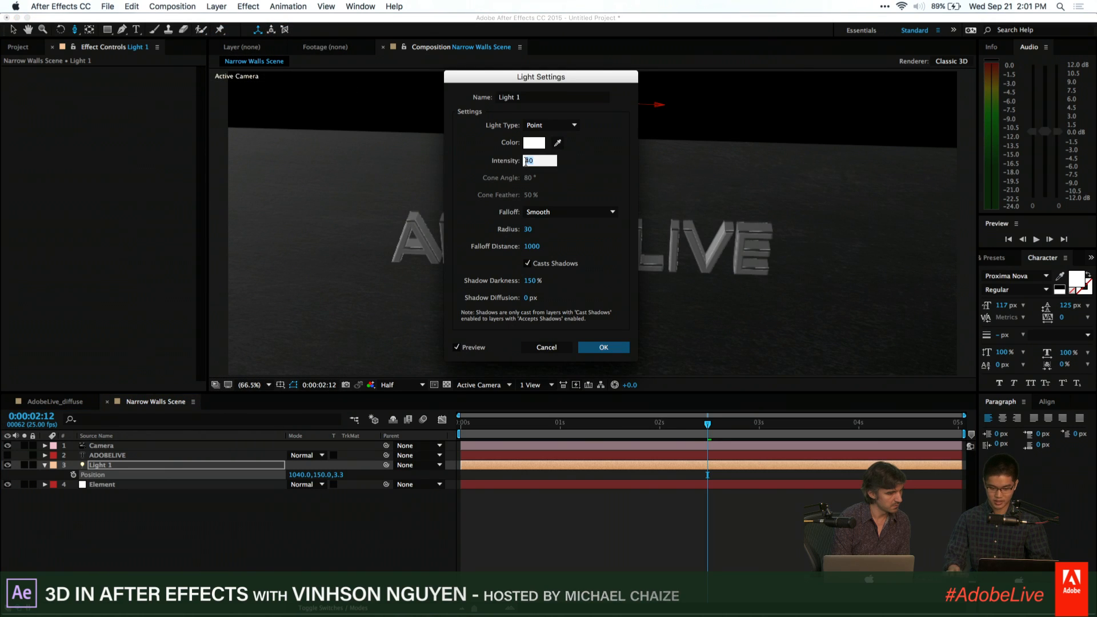
pyautogui.press('Return')
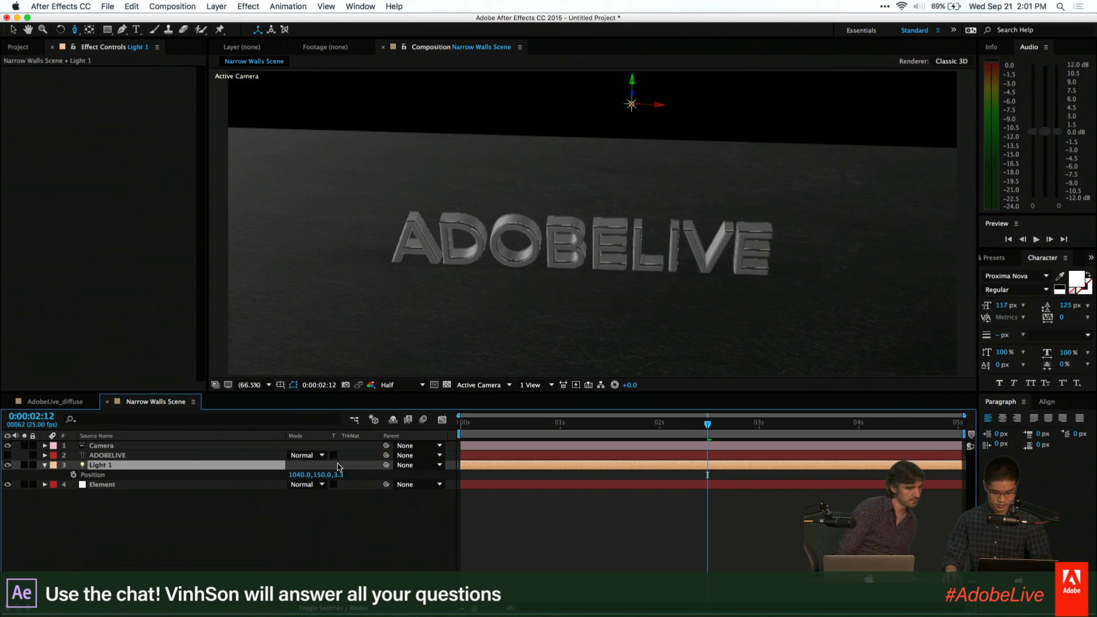
pyautogui.moveTo(323, 475); pyautogui.dragTo(133, 523)
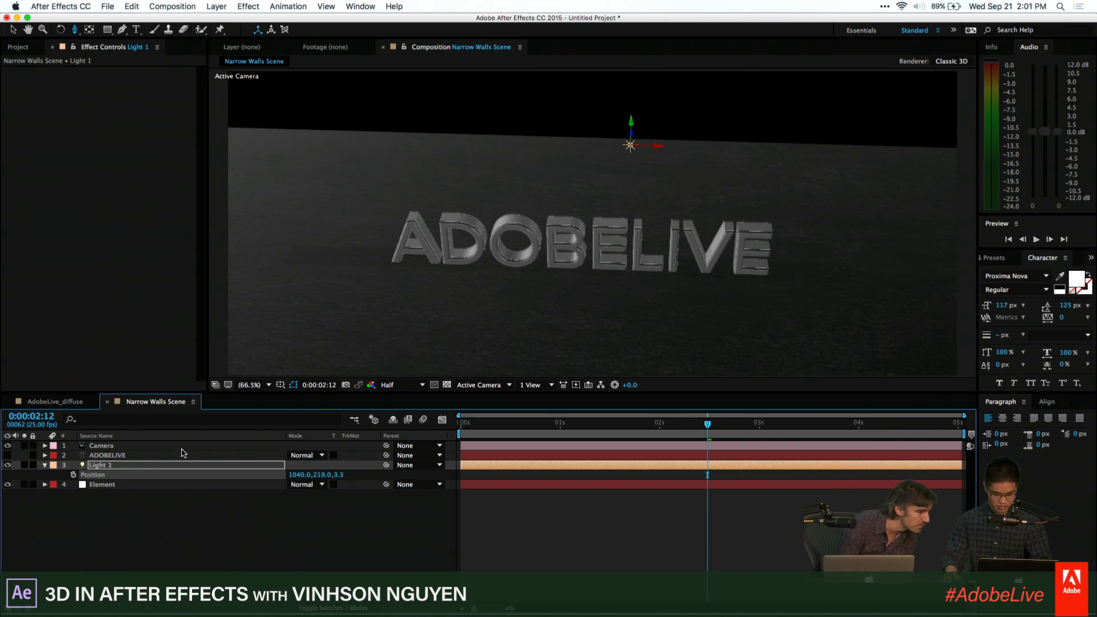
# Set Light 1's shadow darkness to 500% in its light settings
pyautogui.click(217, 6)
pyautogui.click(240, 30)
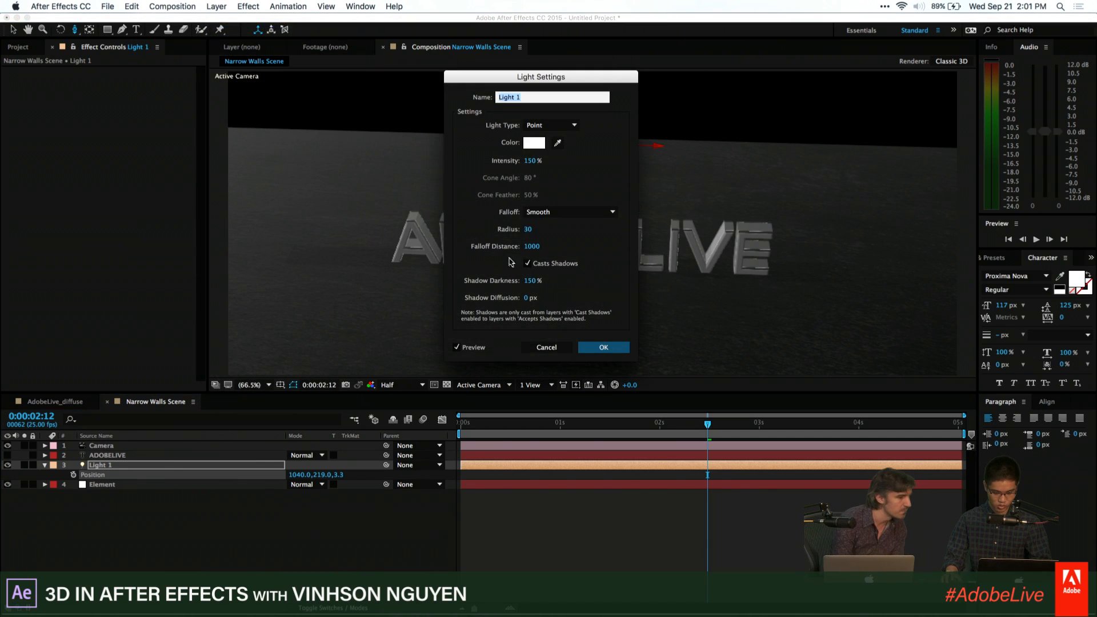
pyautogui.click(531, 281)
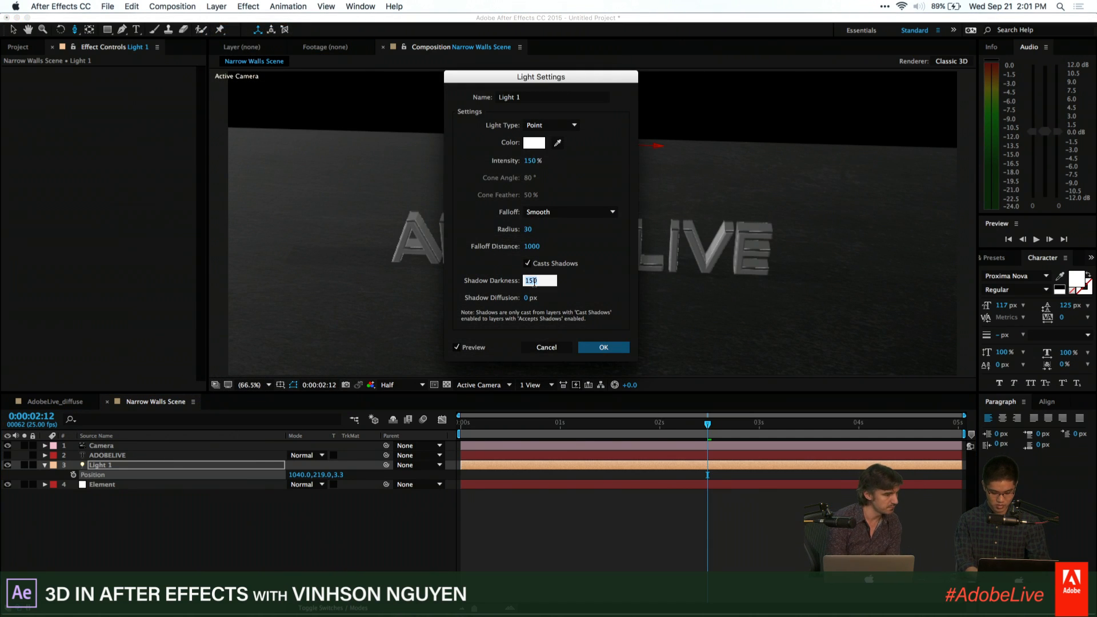
pyautogui.write('50')
pyautogui.press('Return')
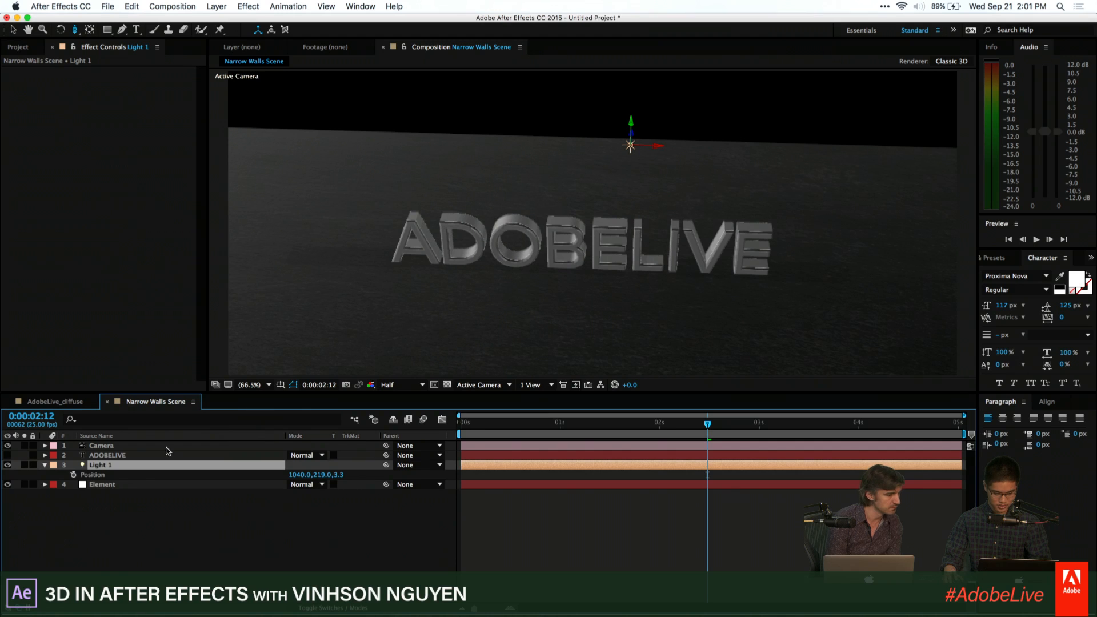
pyautogui.click(122, 484)
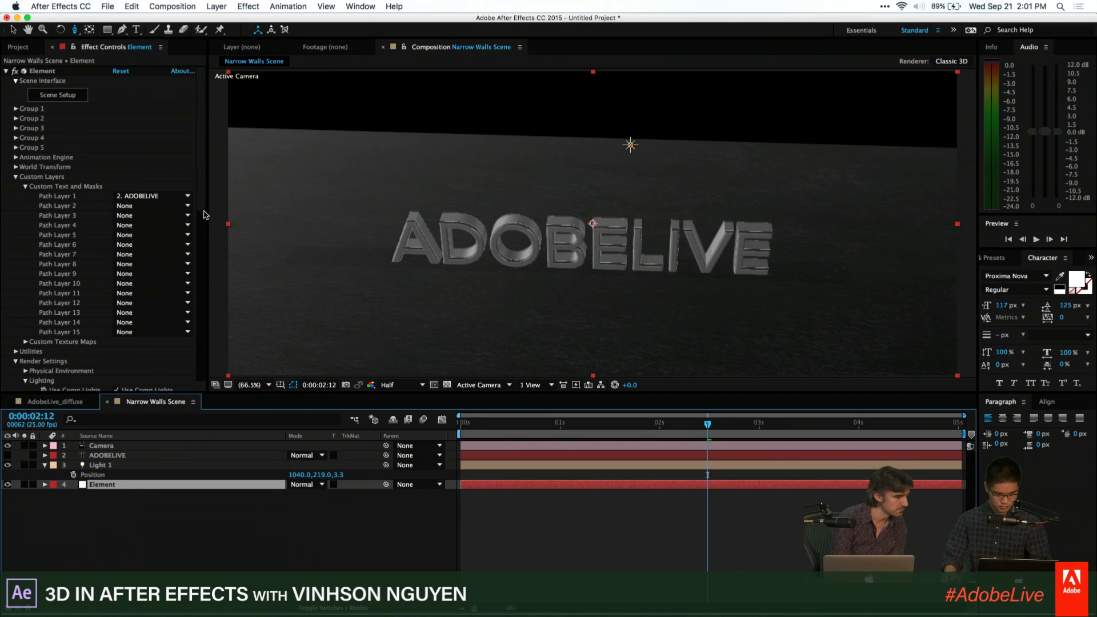
pyautogui.moveTo(204, 215); pyautogui.dragTo(204, 273)
pyautogui.click(216, 6)
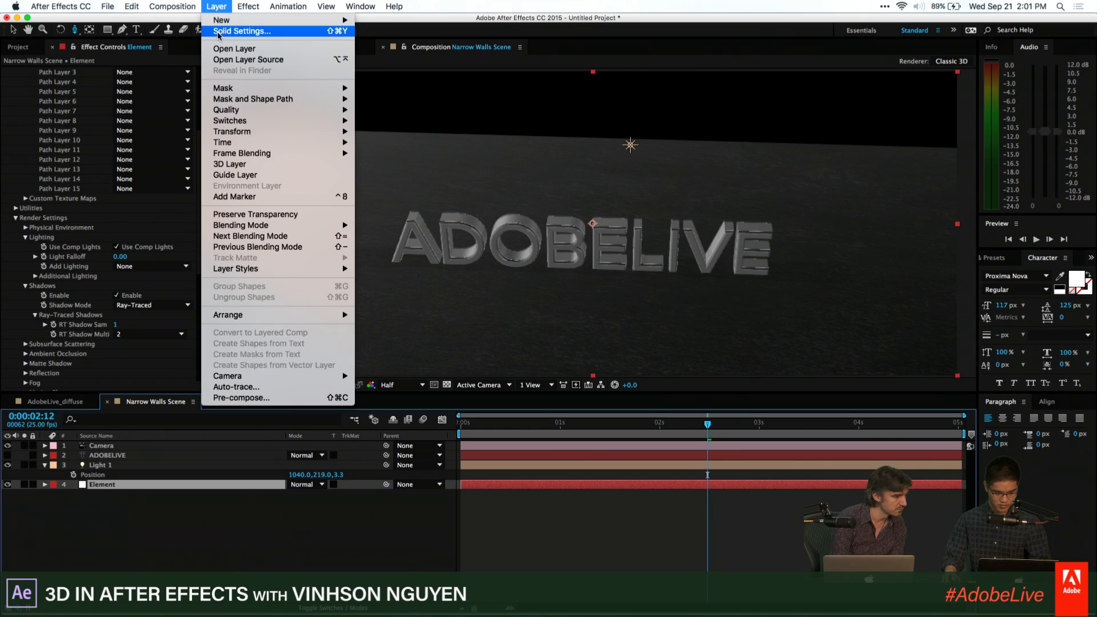
pyautogui.click(235, 31)
pyautogui.click(184, 315)
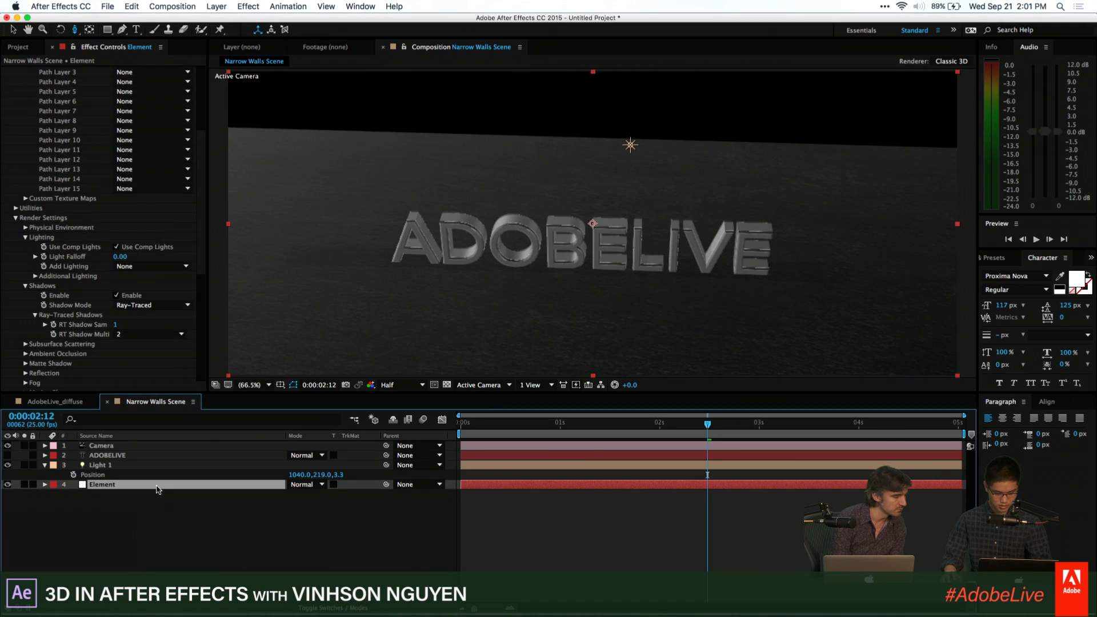
# Adjust Light 1's options to a radius of 1170, falloff distance 0 and shadow darkness 860%
pyautogui.click(137, 465)
pyautogui.press('a')
pyautogui.press('a')
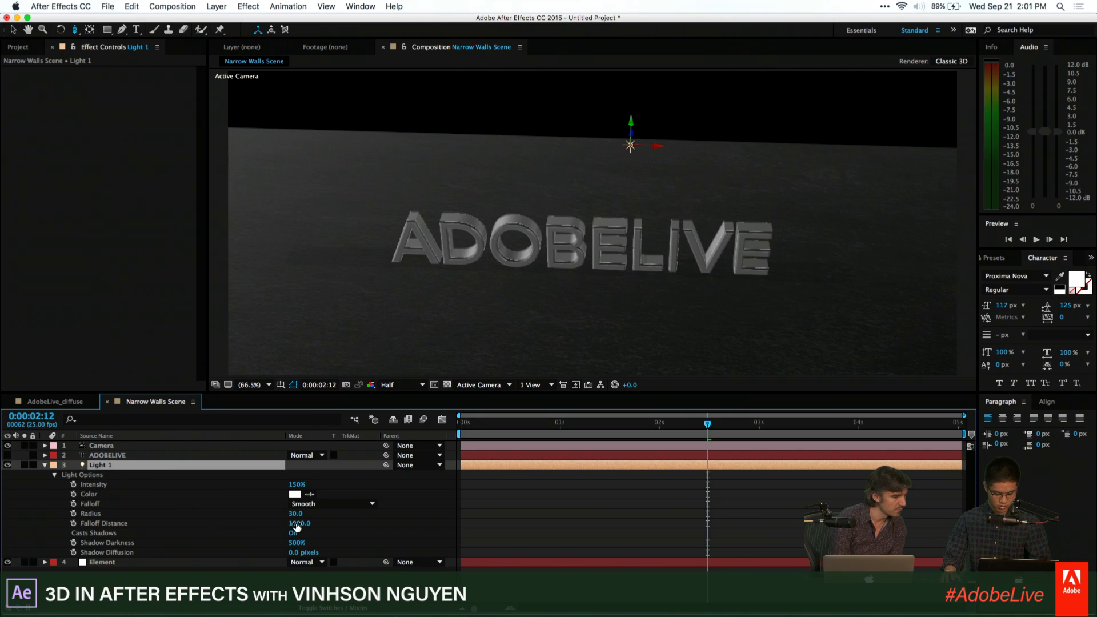
pyautogui.moveTo(298, 524); pyautogui.dragTo(7, 564)
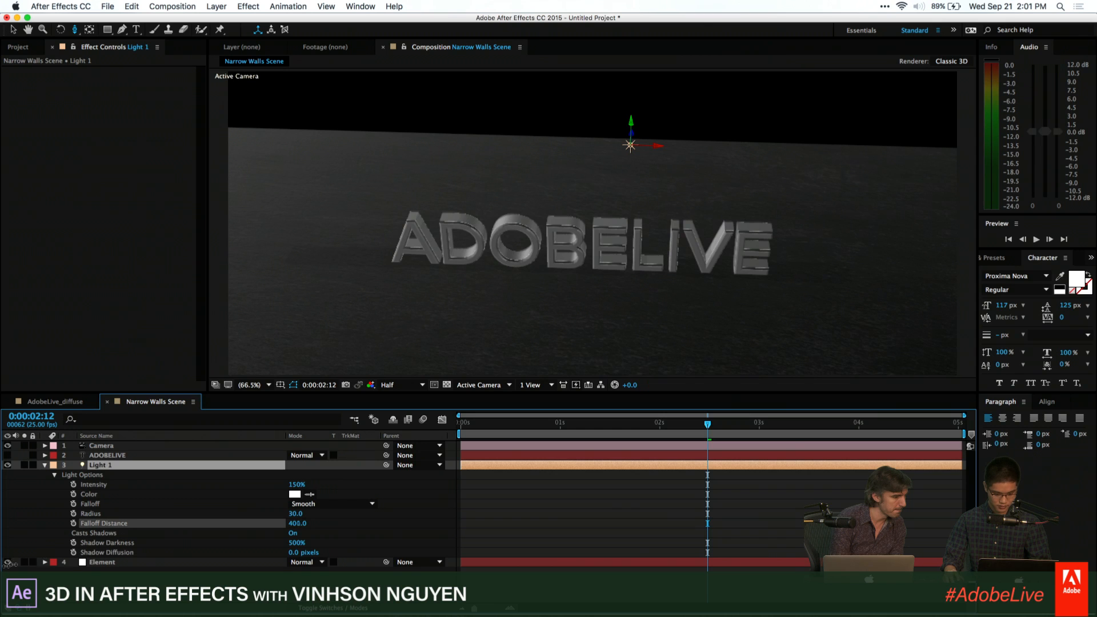
pyautogui.moveTo(293, 524); pyautogui.dragTo(247, 553)
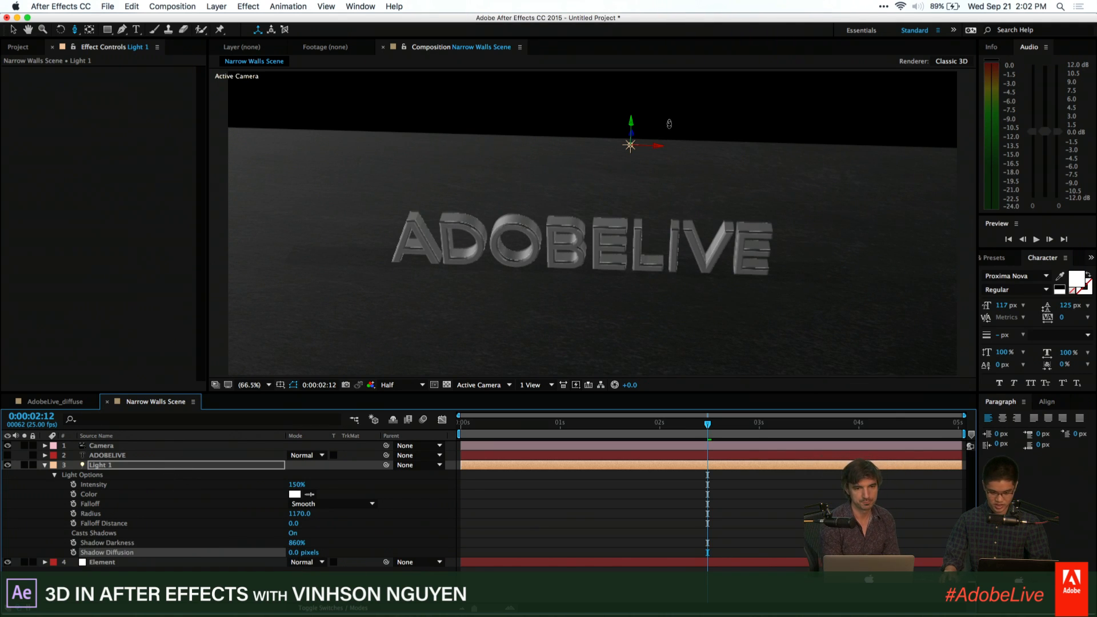
# Move Light 1 along its X and Y axes so it sits above and beyond the final E of ADOBELIVE
pyautogui.press('v')
pyautogui.moveTo(659, 145); pyautogui.dragTo(777, 149)
pyautogui.moveTo(839, 134); pyautogui.dragTo(848, 64)
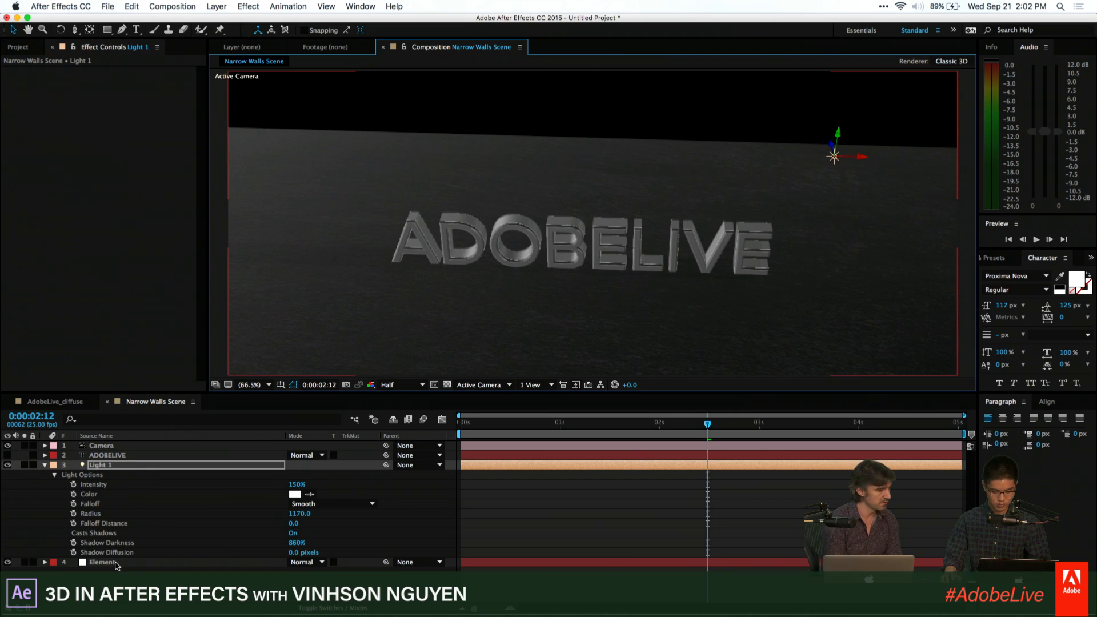
# Try the Single Light preset as added lighting in the Element effect, returning it to None
pyautogui.click(114, 563)
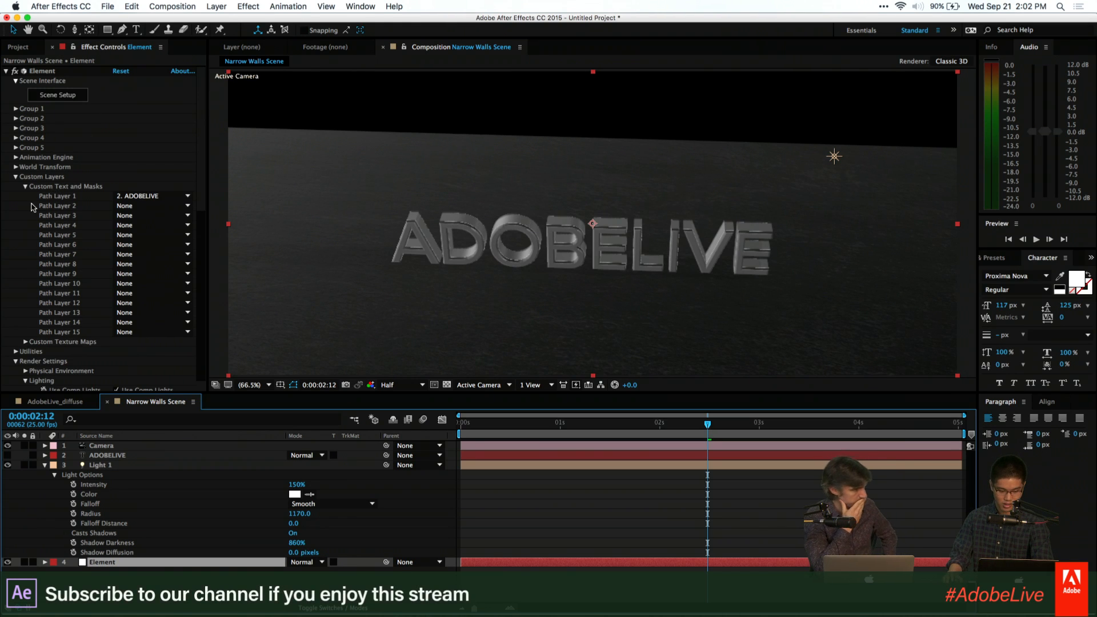
pyautogui.scroll(-5, 33, 207)
pyautogui.click(130, 238)
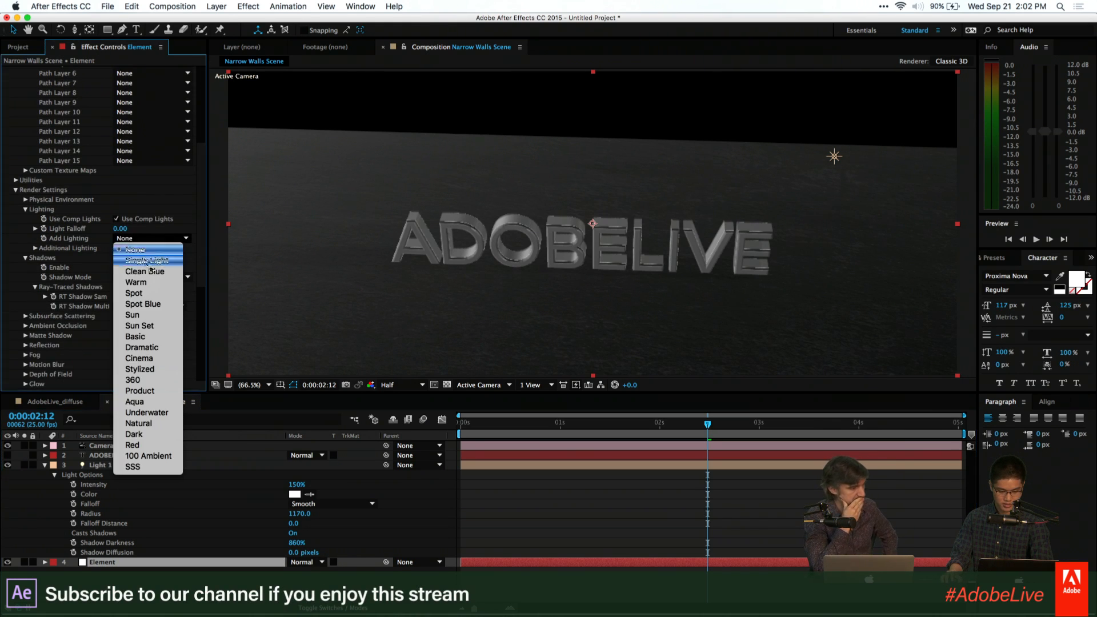
pyautogui.click(150, 261)
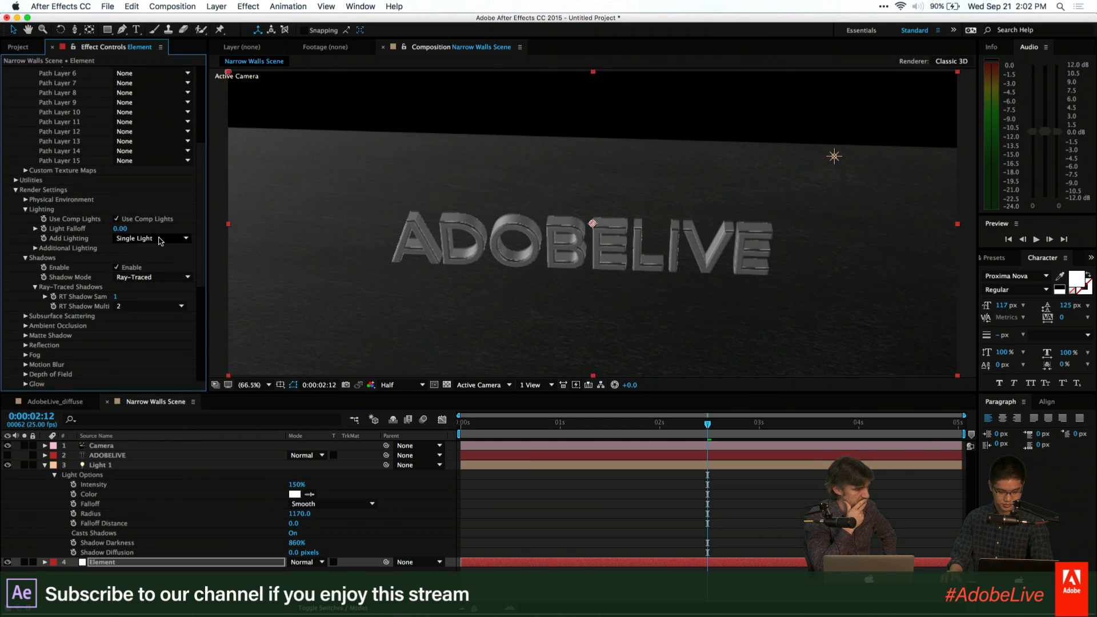
pyautogui.click(160, 241)
pyautogui.click(150, 245)
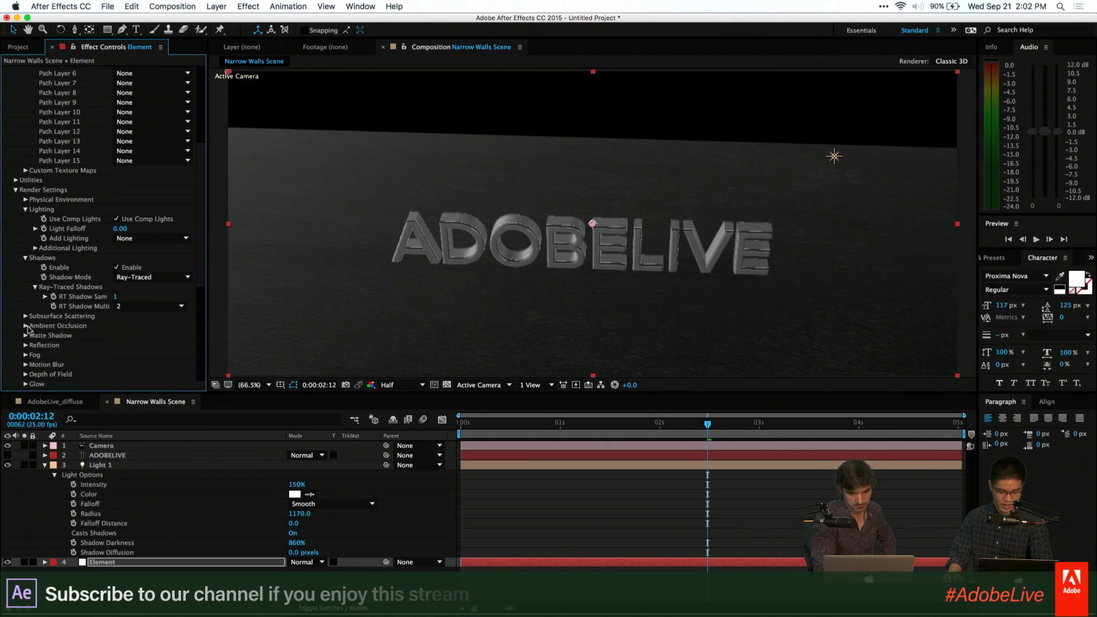
# Enable SSAO ambient occlusion in the Element effect and set the SSAO radius to 20
pyautogui.click(26, 325)
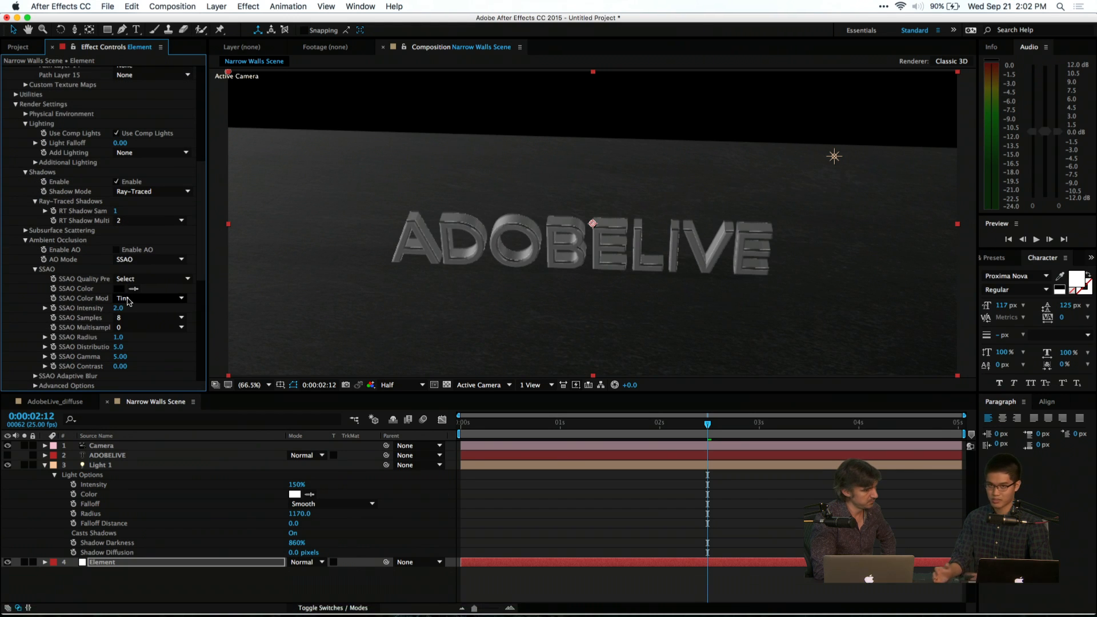
pyautogui.click(117, 250)
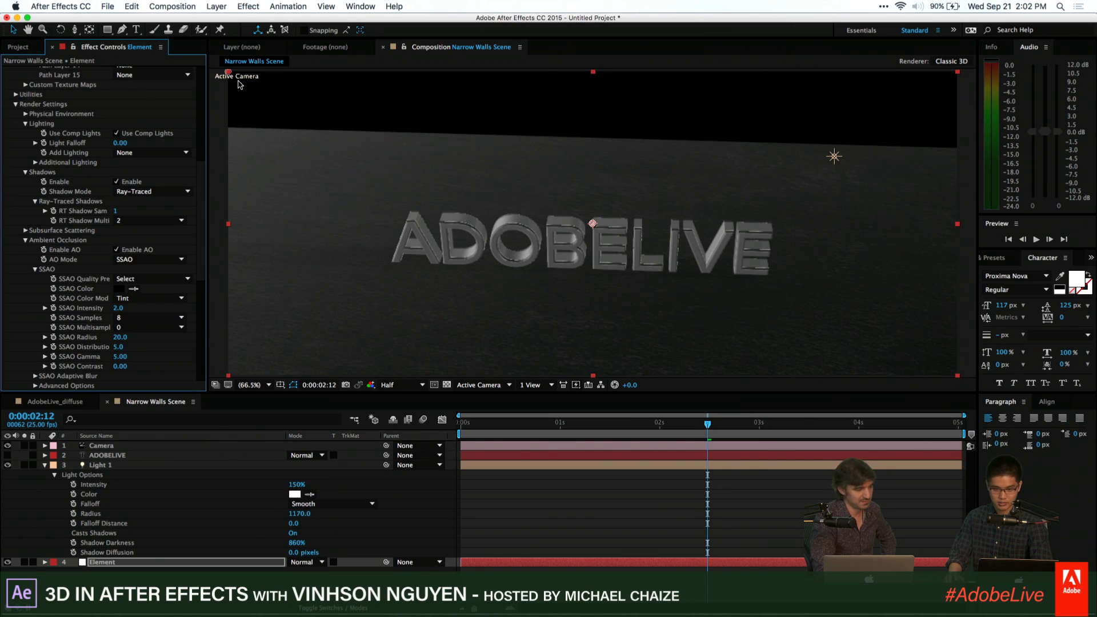
pyautogui.click(217, 7)
pyautogui.moveTo(223, 20)
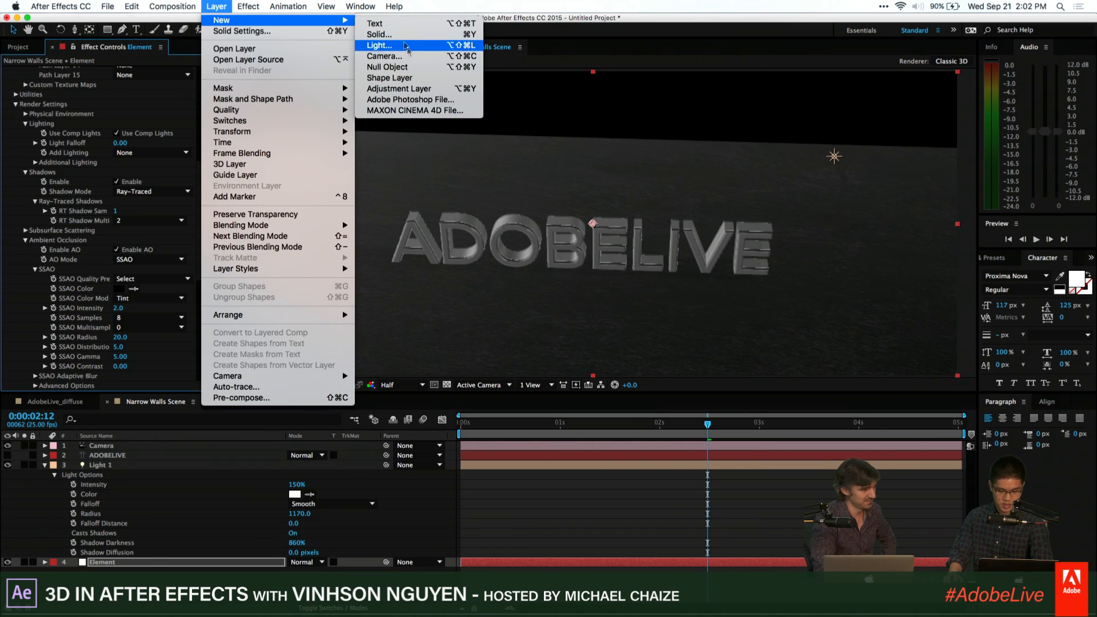
pyautogui.click(154, 118)
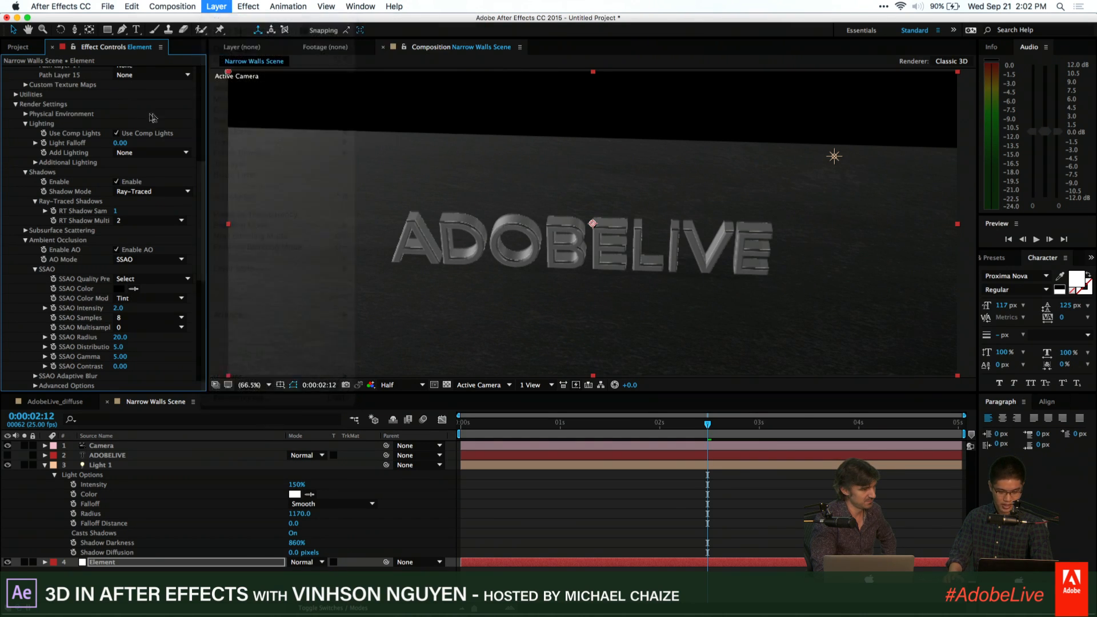
# Add a second light of type Spot to the scene, keeping the 150% intensity and casting shadows
pyautogui.scroll(10, 153, 118)
pyautogui.click(216, 6)
pyautogui.moveTo(223, 20)
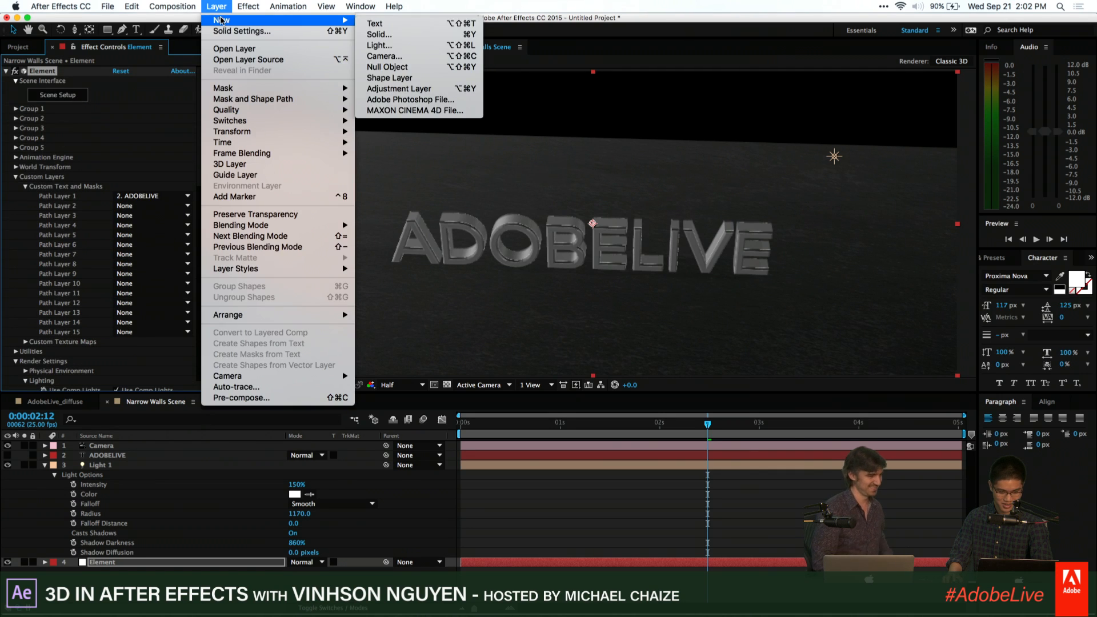
pyautogui.click(378, 45)
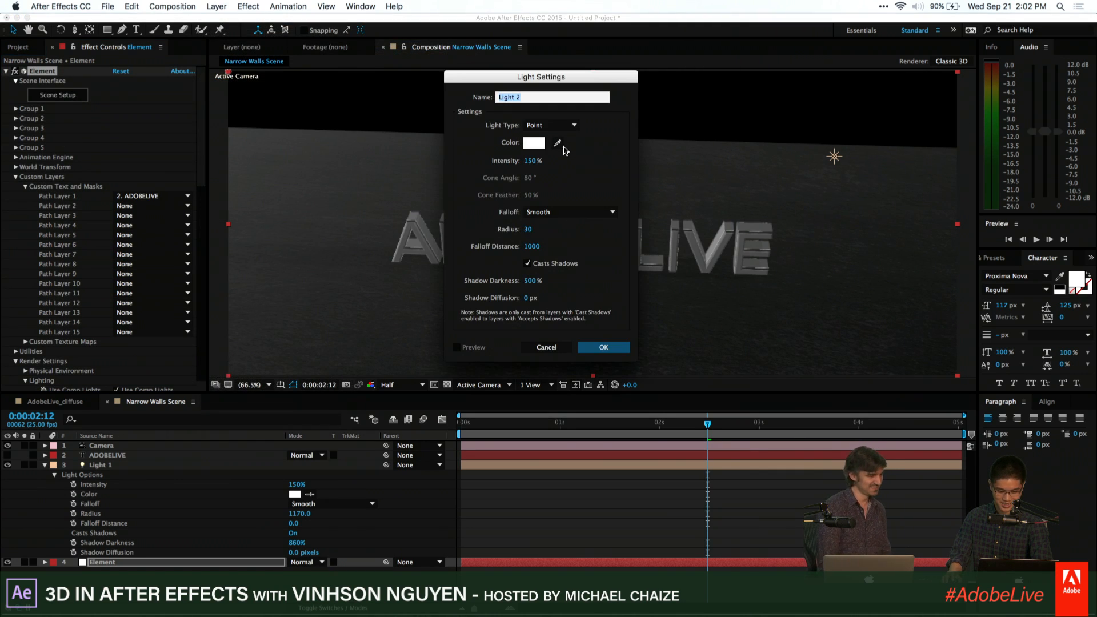
pyautogui.click(550, 125)
pyautogui.click(545, 147)
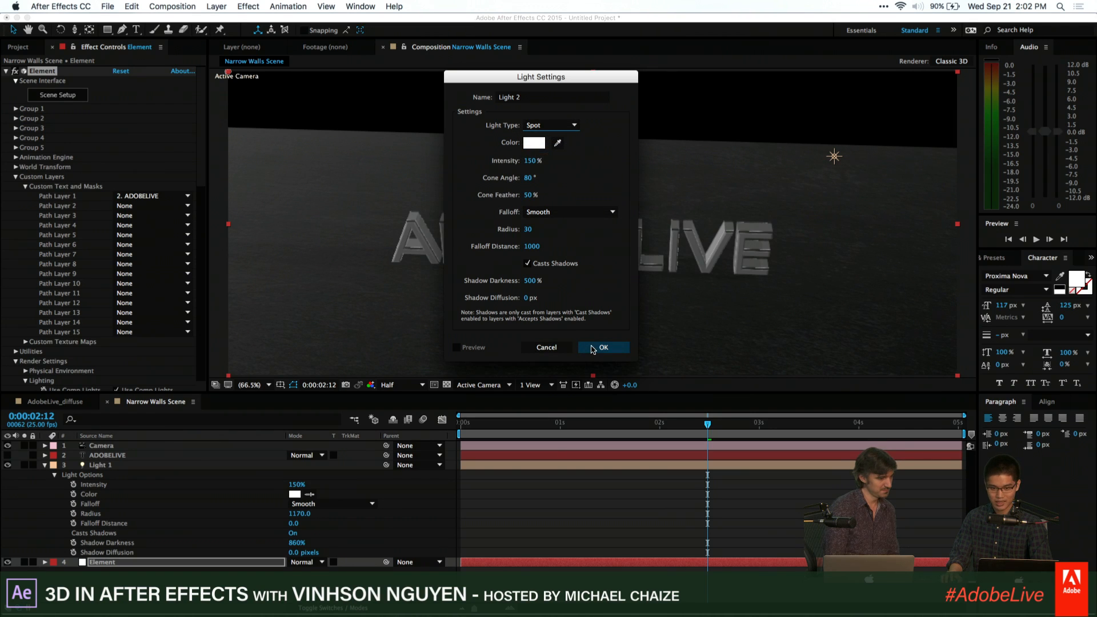
pyautogui.click(593, 348)
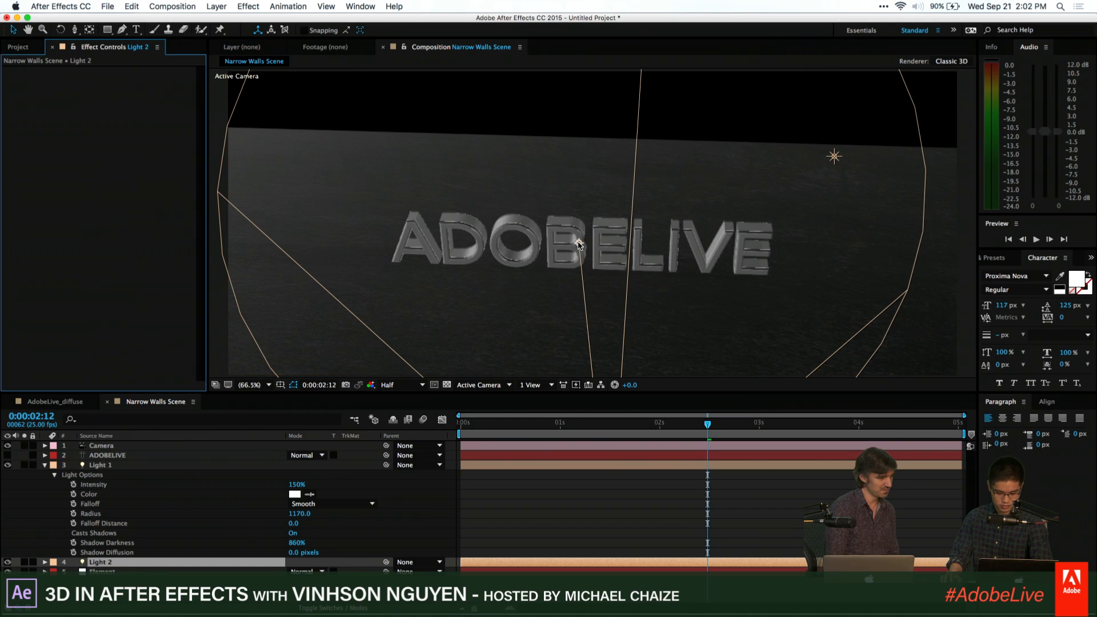
# Move Light 2 along its Z axis so the spot light sits above and behind the ADOBELIVE text
pyautogui.press('p')
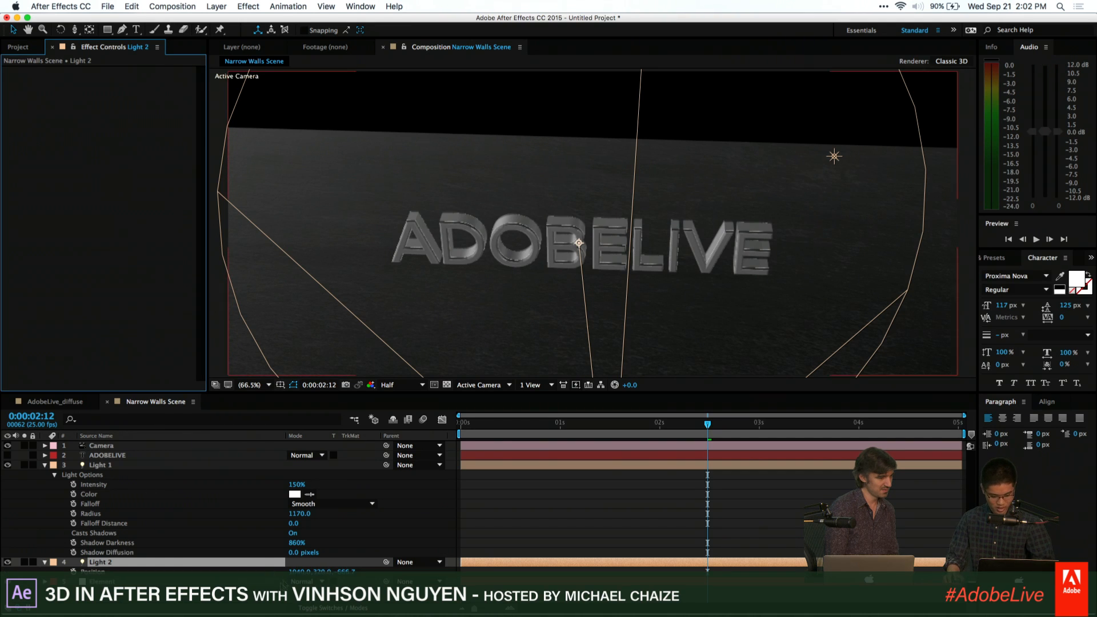
pyautogui.moveTo(363, 570); pyautogui.dragTo(382, 556)
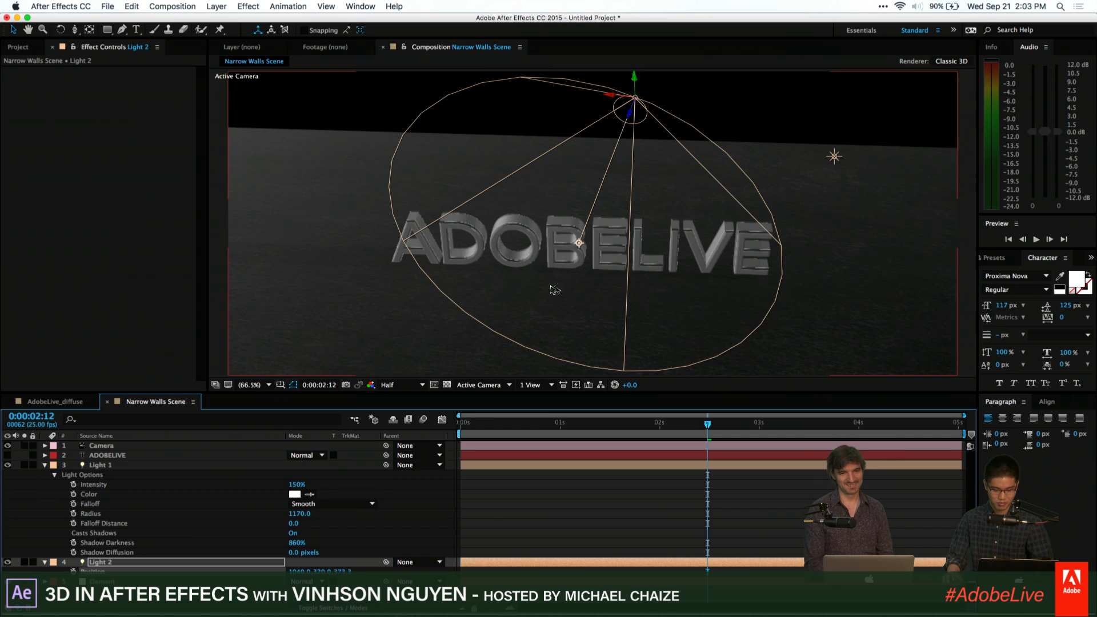
pyautogui.press('c')
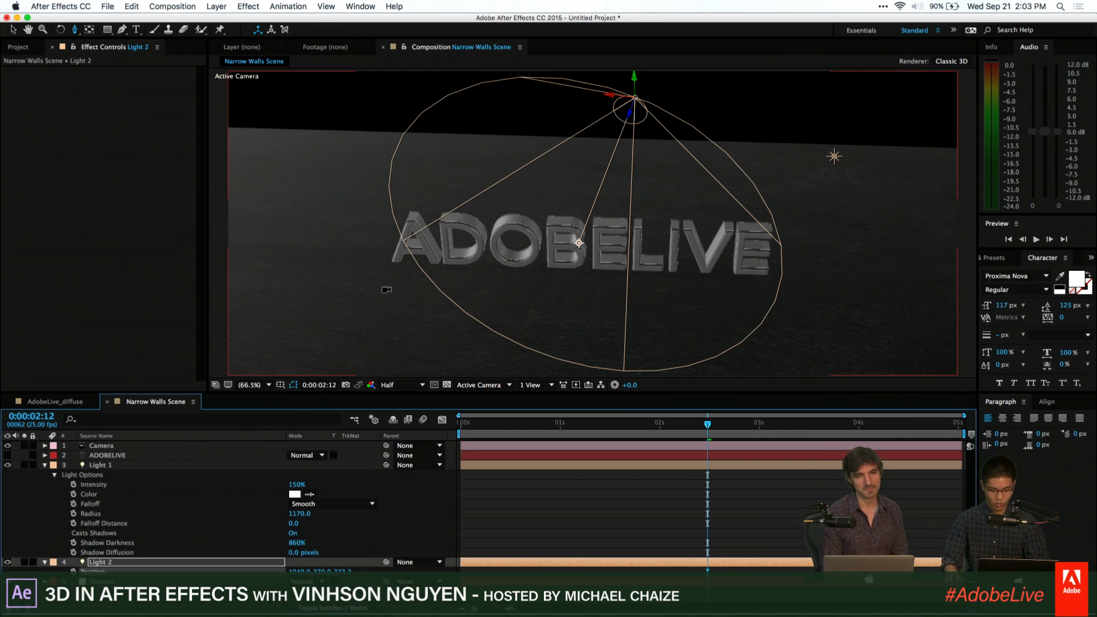
pyautogui.moveTo(306, 245); pyautogui.dragTo(492, 250)
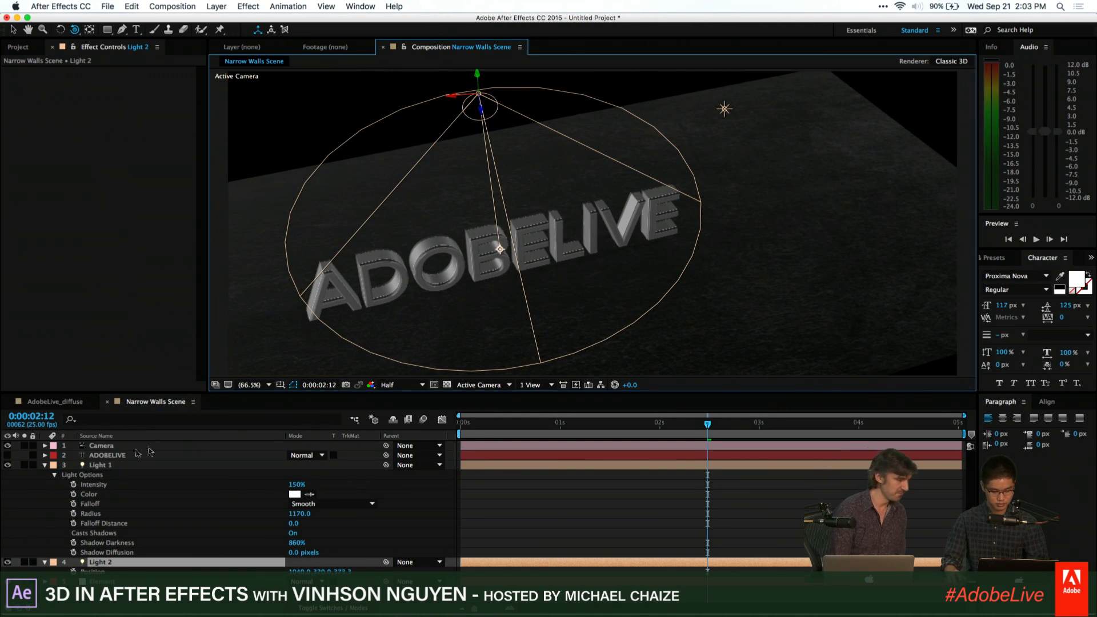
# Set the Shadows value in the Element effect's Multi-Pass Mixer to 100
pyautogui.click(117, 581)
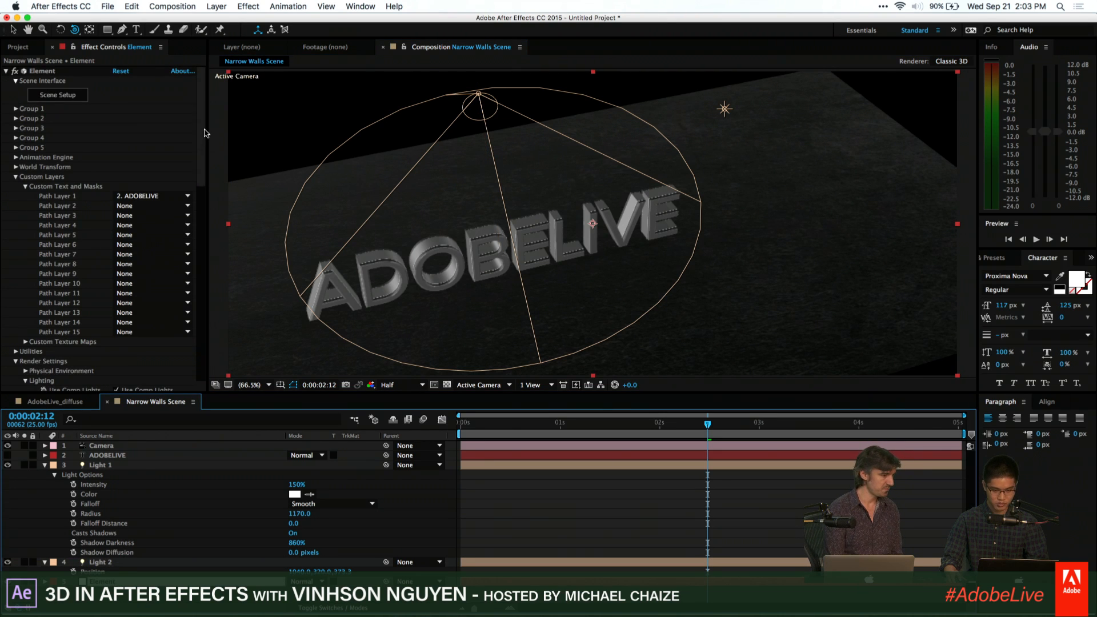
pyautogui.moveTo(201, 133); pyautogui.dragTo(203, 338)
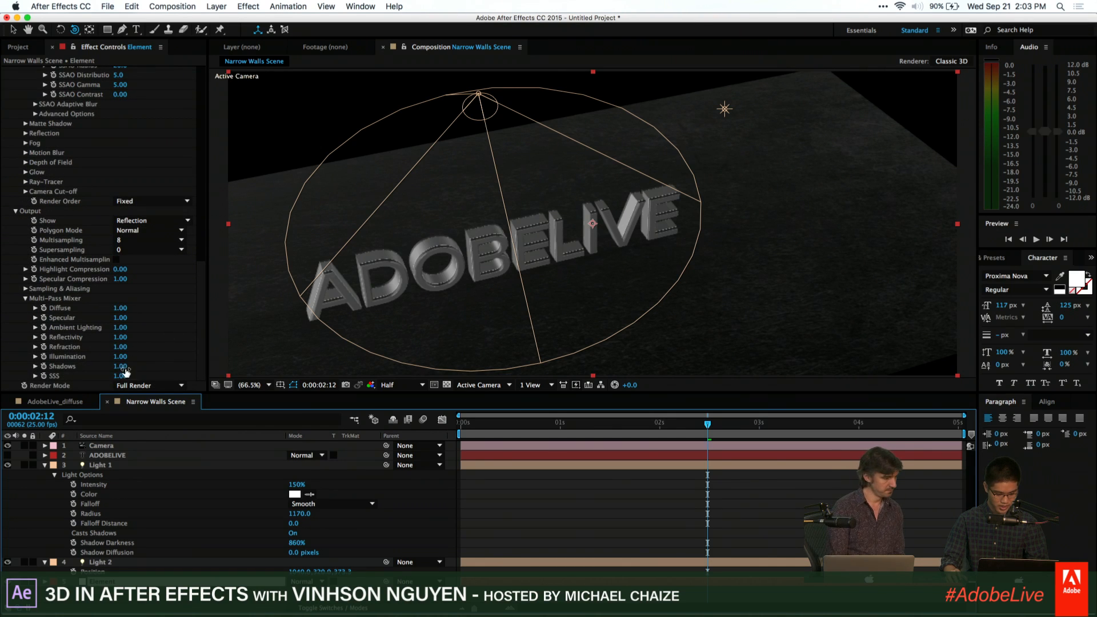
pyautogui.moveTo(124, 370); pyautogui.dragTo(376, 337)
pyautogui.moveTo(834, 267); pyautogui.dragTo(160, 363)
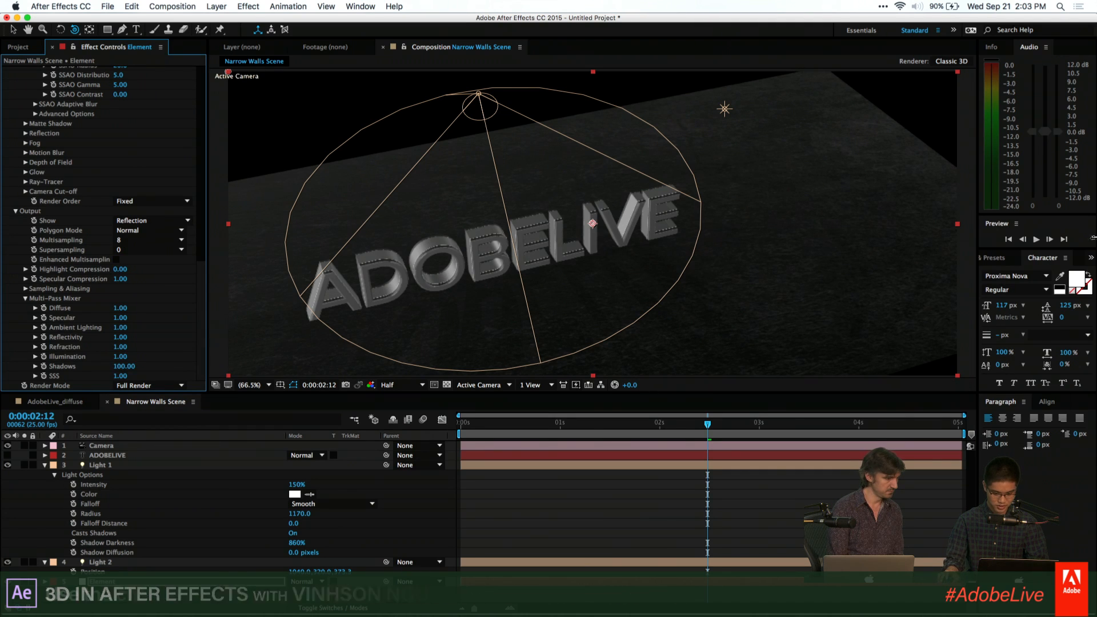
pyautogui.moveTo(479, 305); pyautogui.dragTo(577, 334)
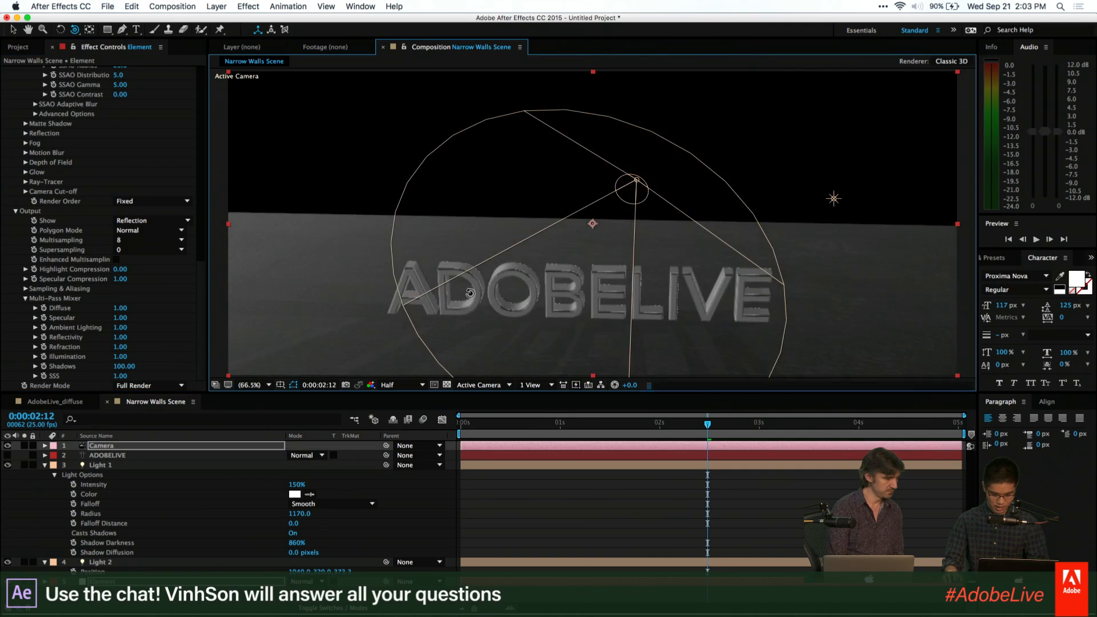
# Try deleting Light 2 to compare the lighting, and undo the deletion
pyautogui.click(103, 565)
pyautogui.press('Delete')
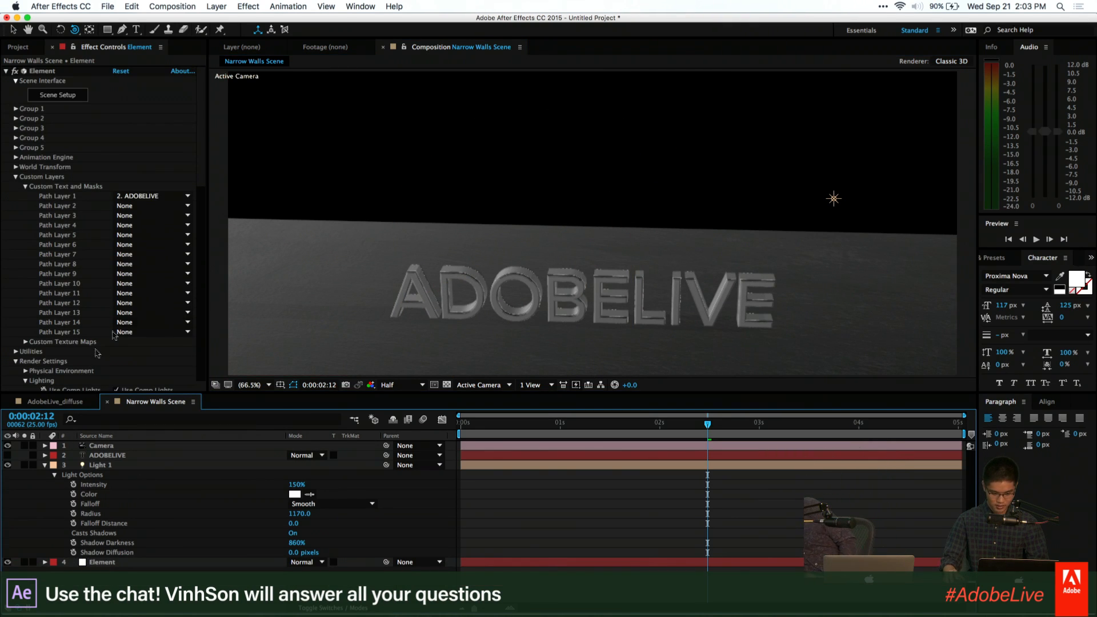
pyautogui.press('super+z')
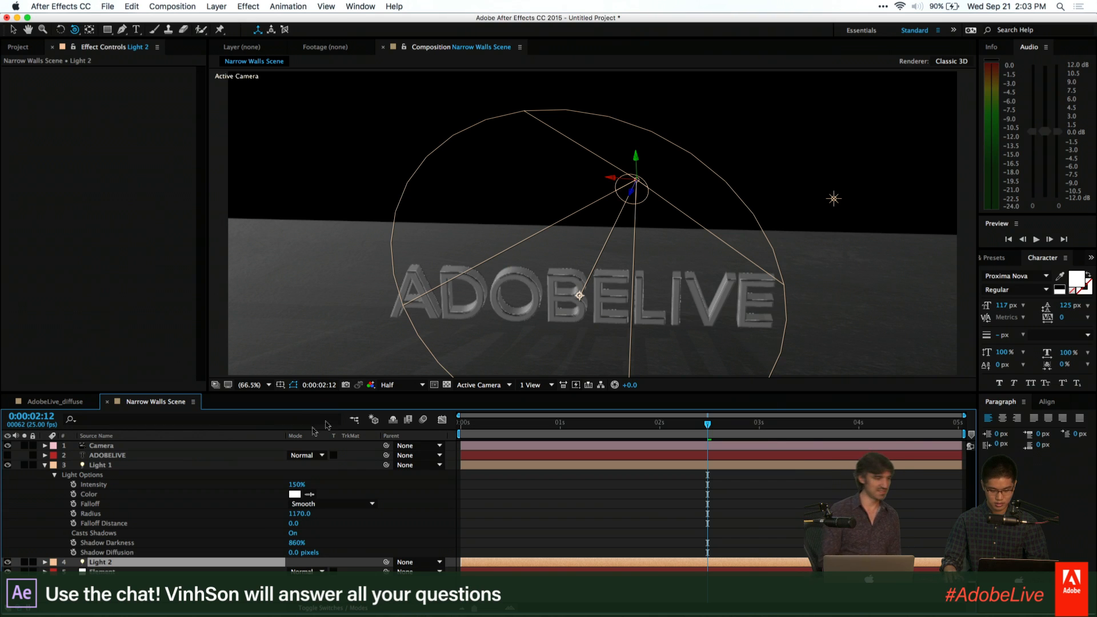
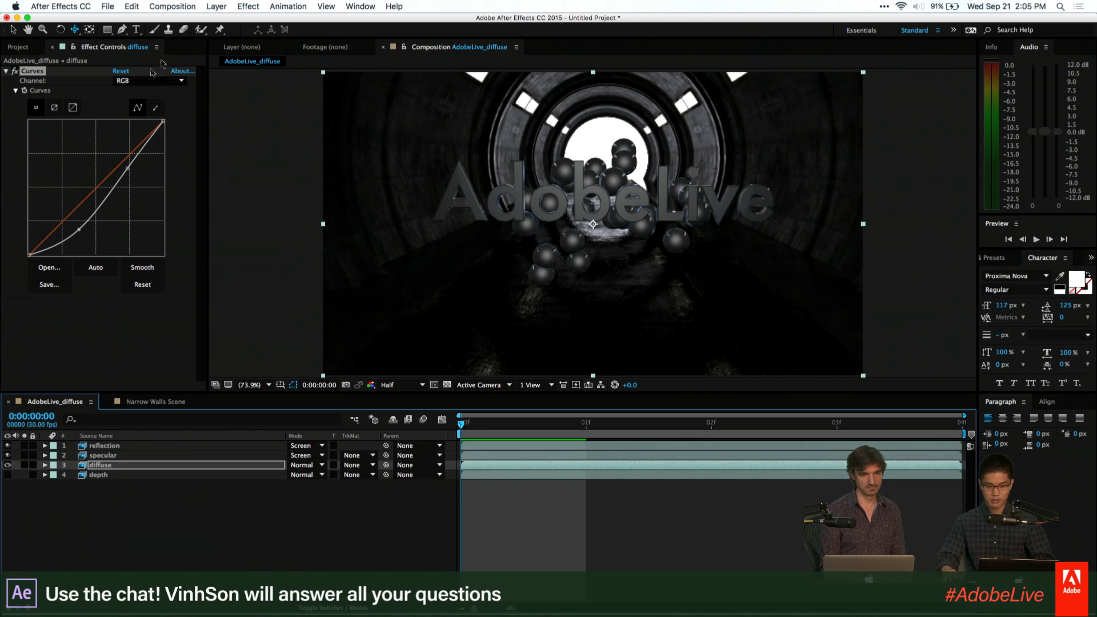
pyautogui.click(186, 6)
pyautogui.click(186, 20)
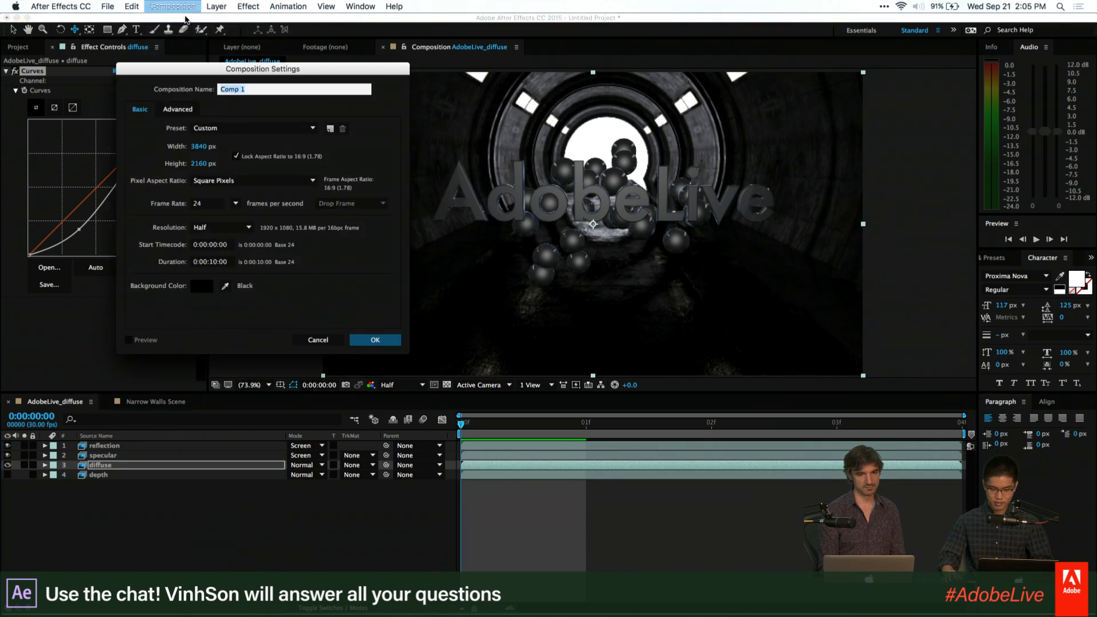
pyautogui.press('Escape')
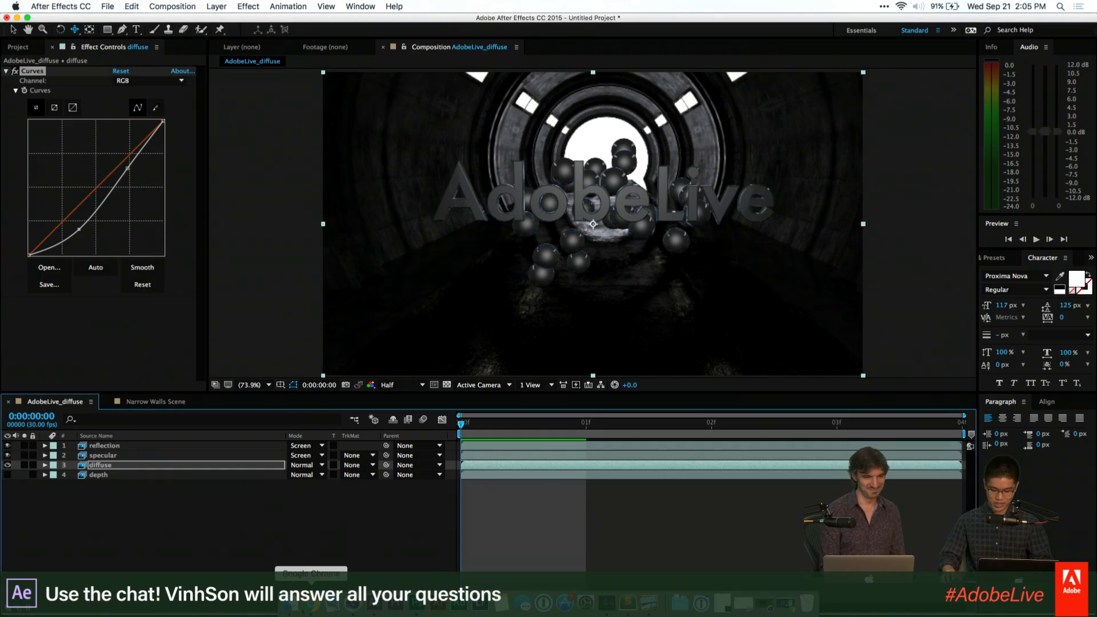
# Switch to Chrome and open the Trapcode Particular and Trapcode Tao product pages on the Red Giant site
pyautogui.click(312, 603)
pyautogui.click(359, 26)
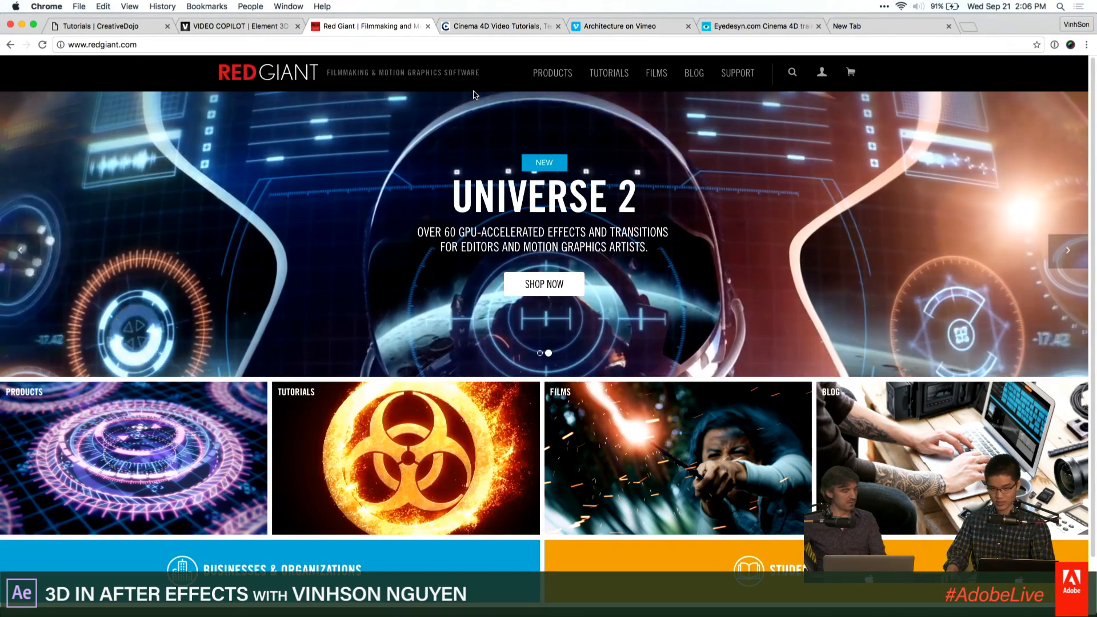
pyautogui.moveTo(570, 69)
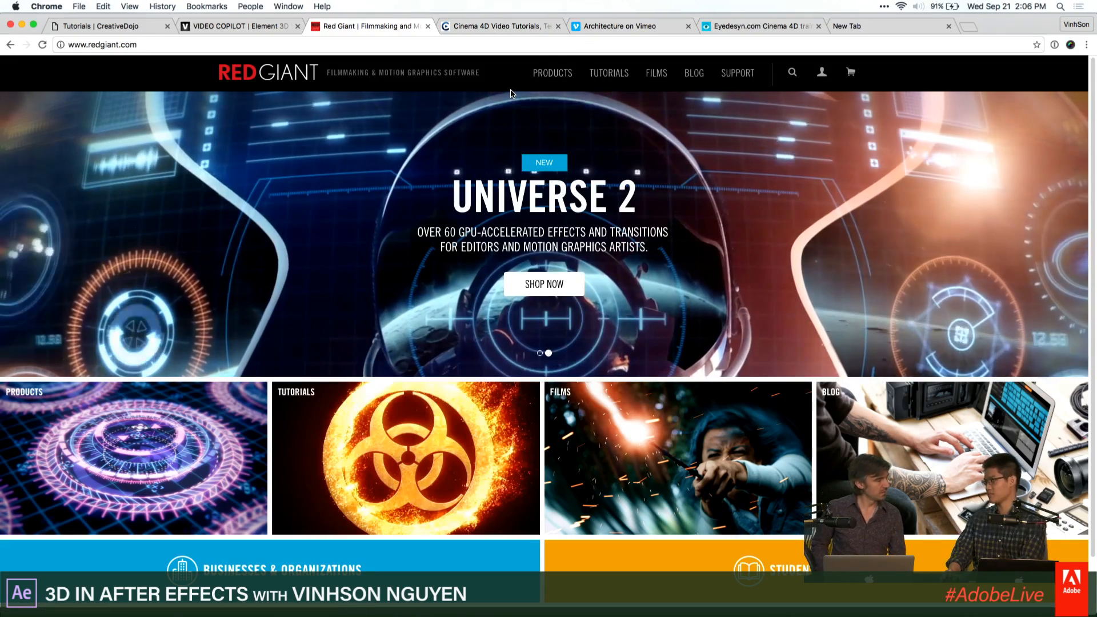
pyautogui.moveTo(537, 73)
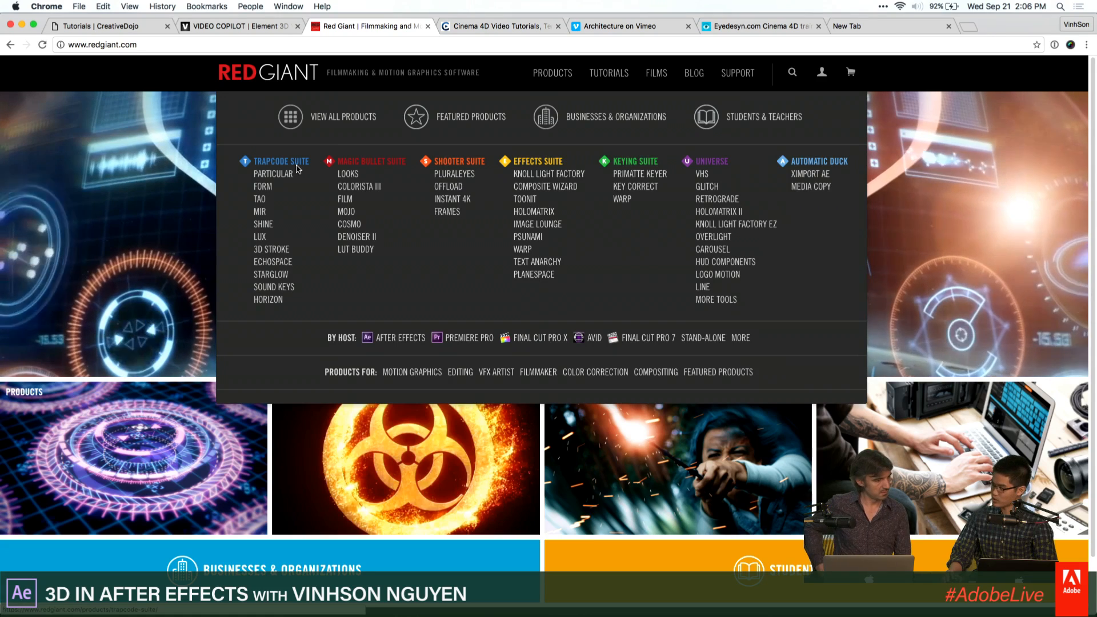
pyautogui.click(274, 175)
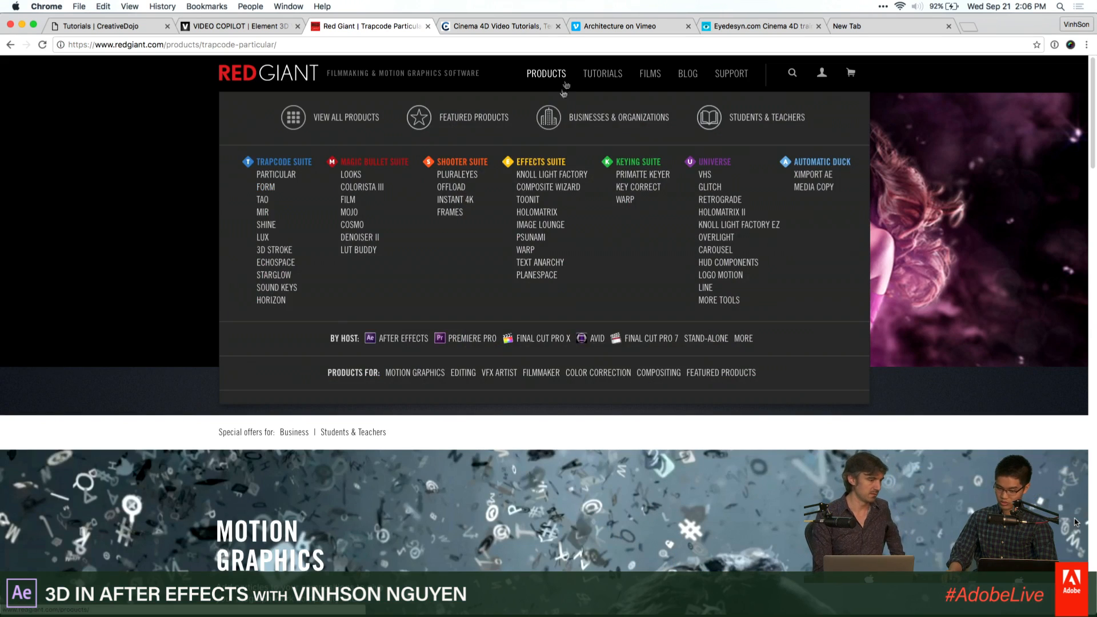
pyautogui.click(264, 203)
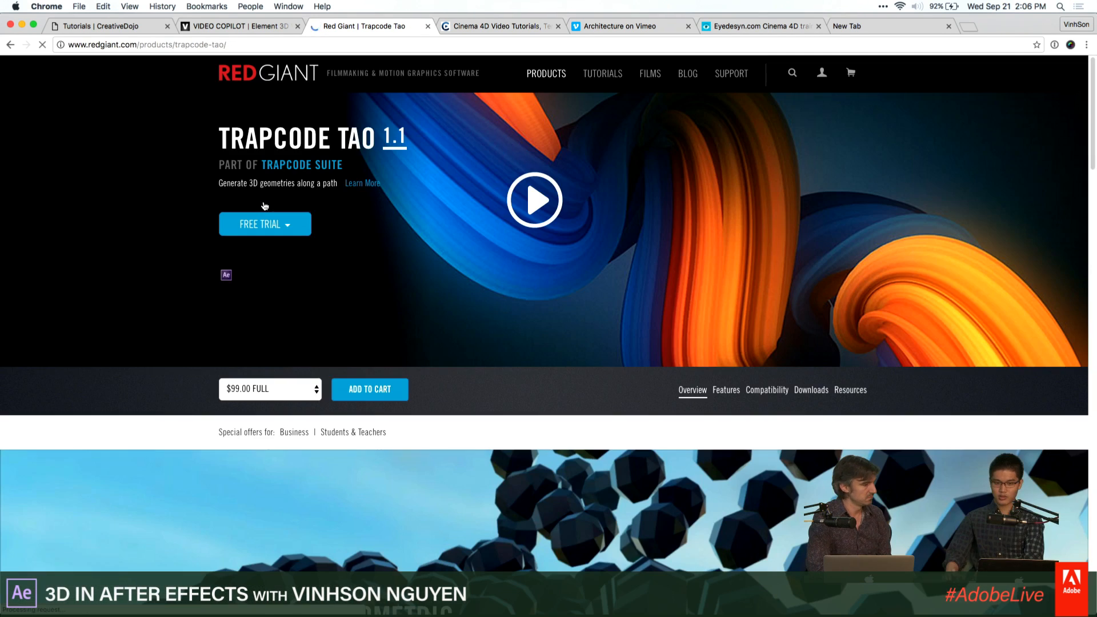
# Open the Trapcode Mir product page and examine its motion graphics and 3D camera and lights sections
pyautogui.moveTo(561, 93)
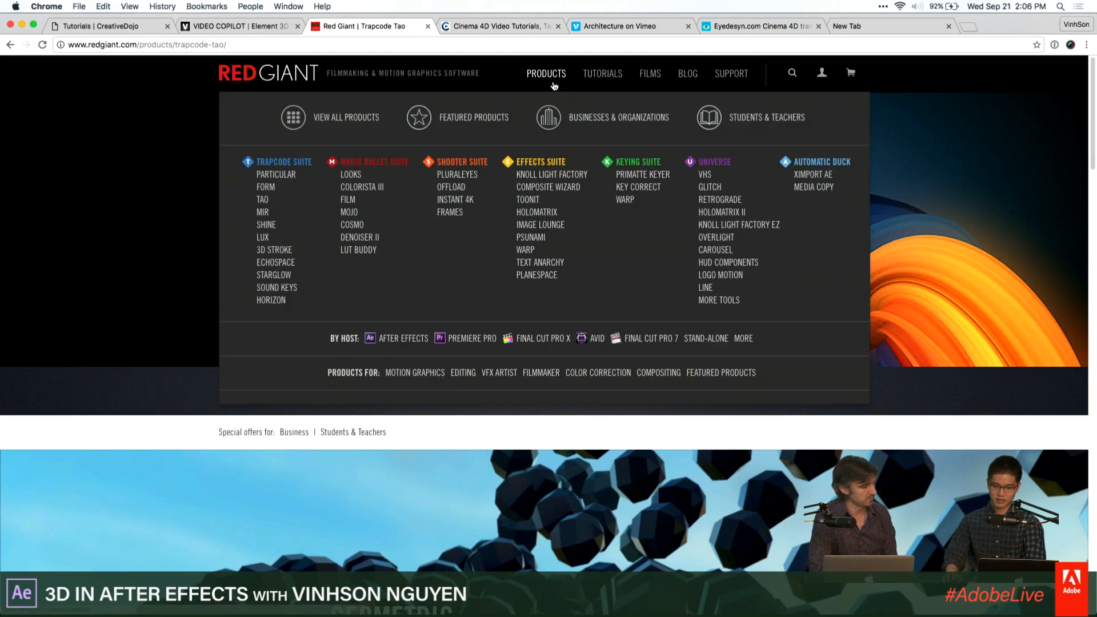
pyautogui.click(261, 213)
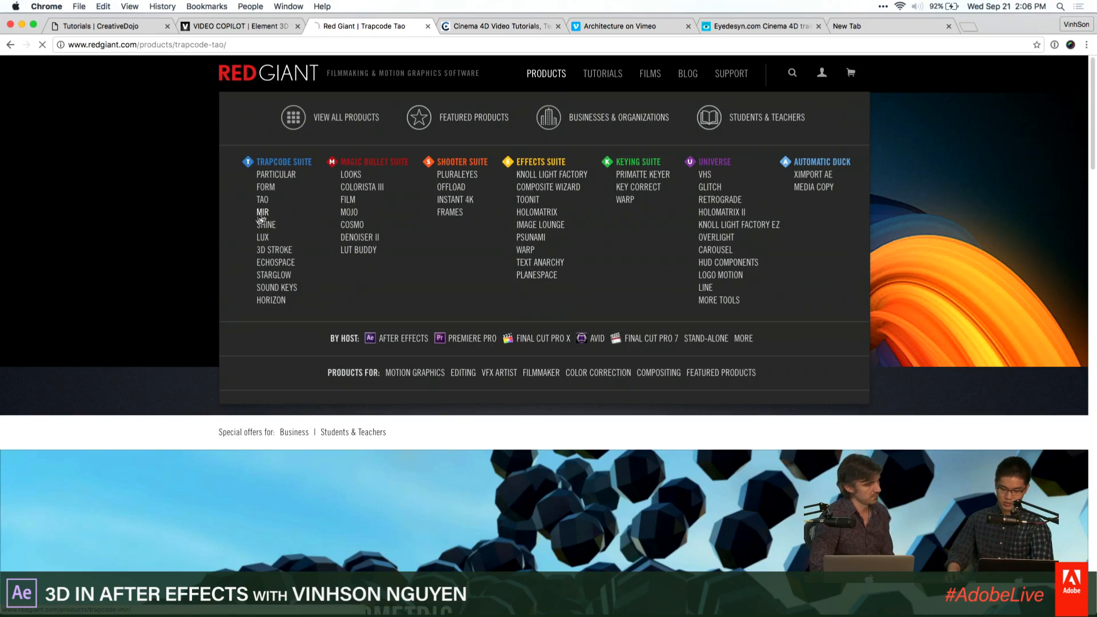
pyautogui.scroll(-3, 277, 307)
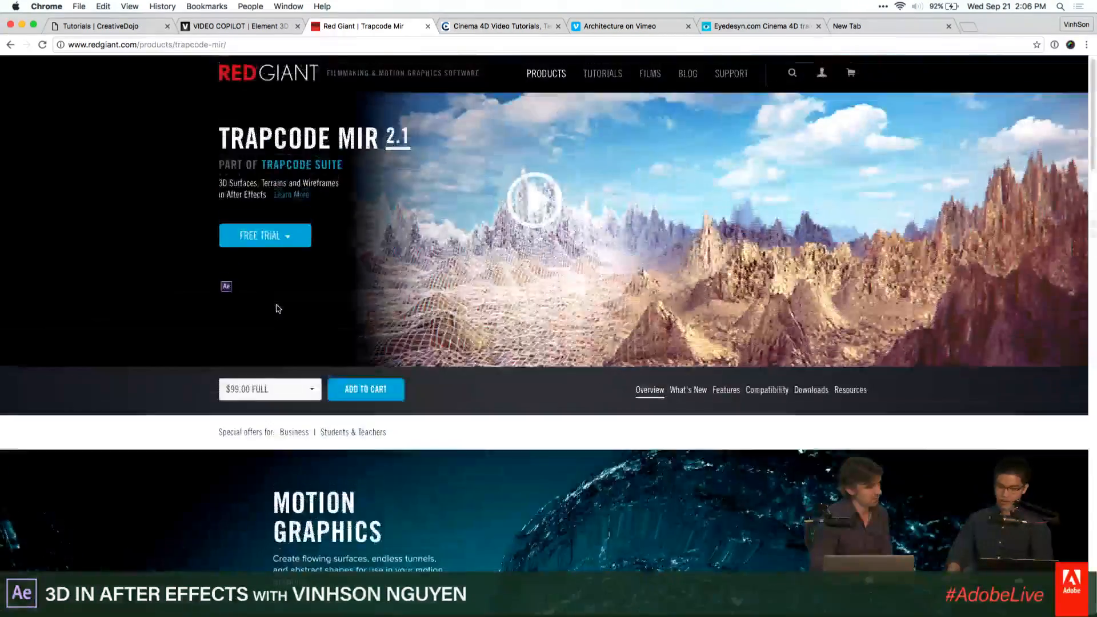
pyautogui.scroll(-5, 277, 309)
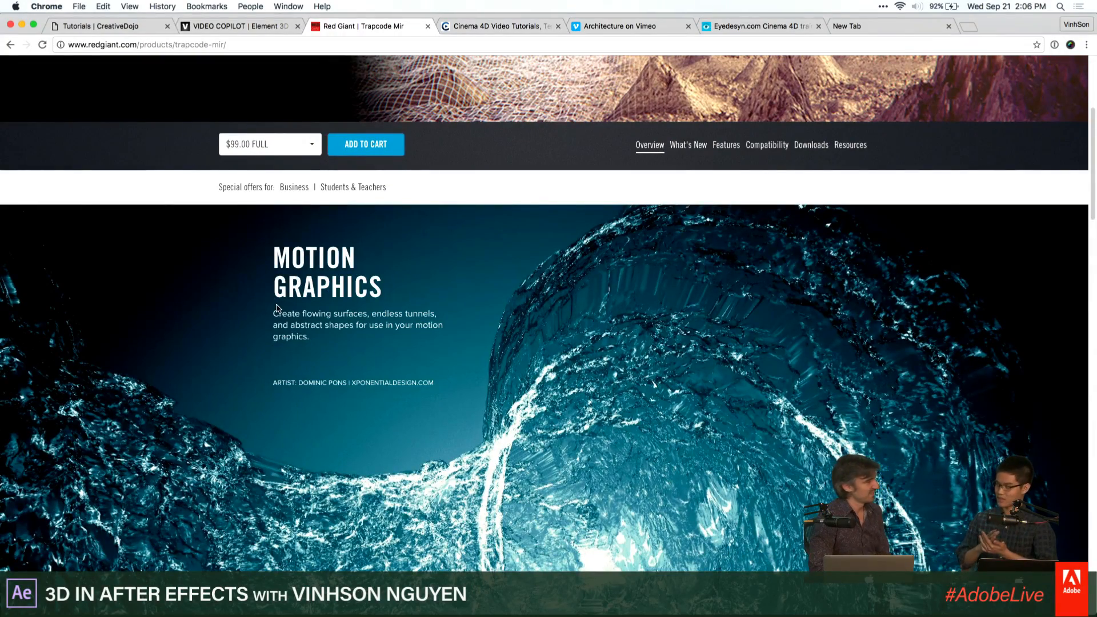
pyautogui.scroll(-3, 250, 368)
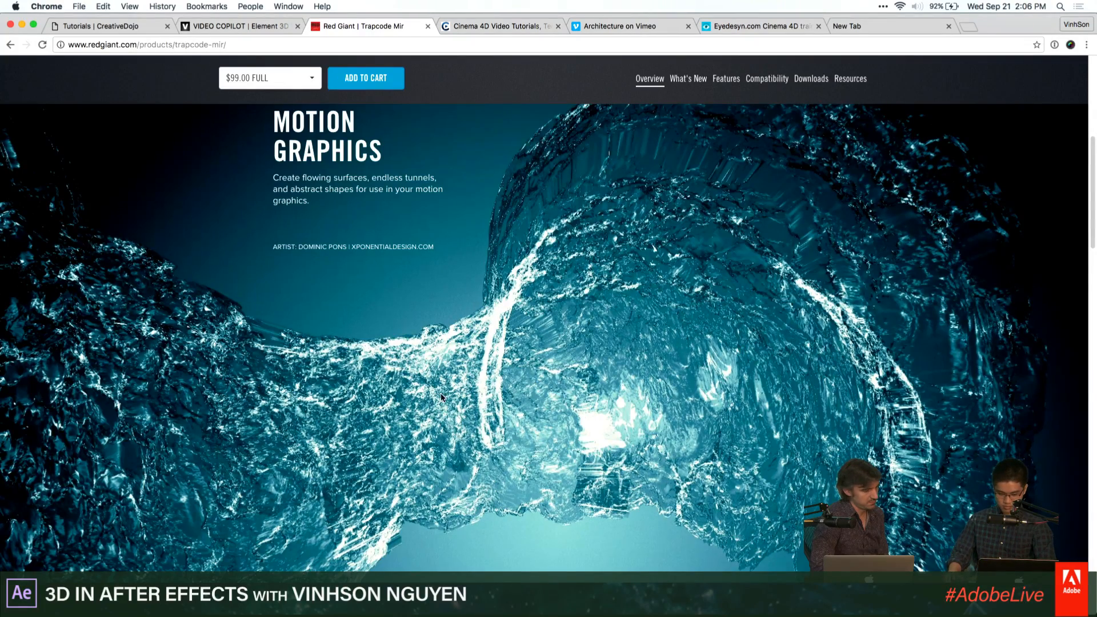
pyautogui.scroll(-15, 441, 397)
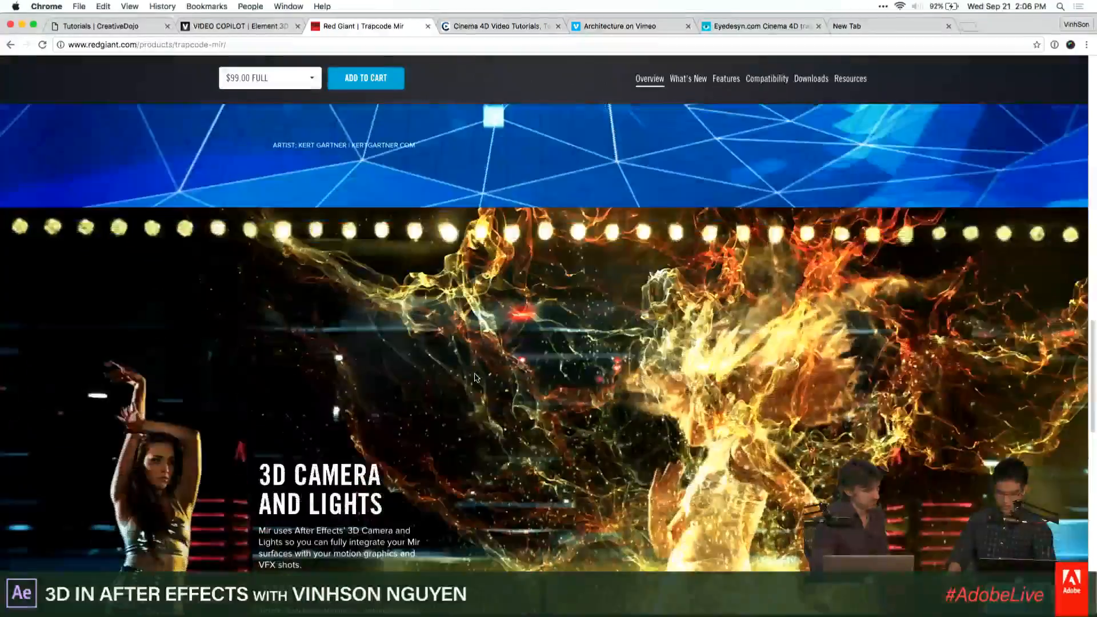
pyautogui.scroll(-5, 474, 377)
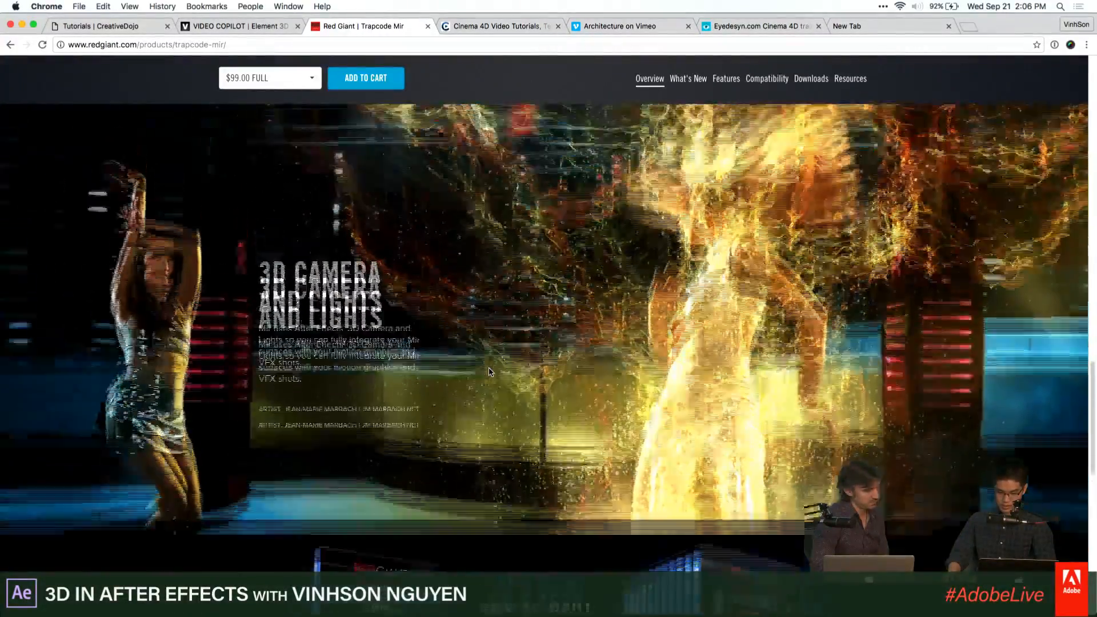
# Return to the Trapcode Tao product page and examine its geometry, path, and 3D camera and lights features
pyautogui.scroll(20, 489, 371)
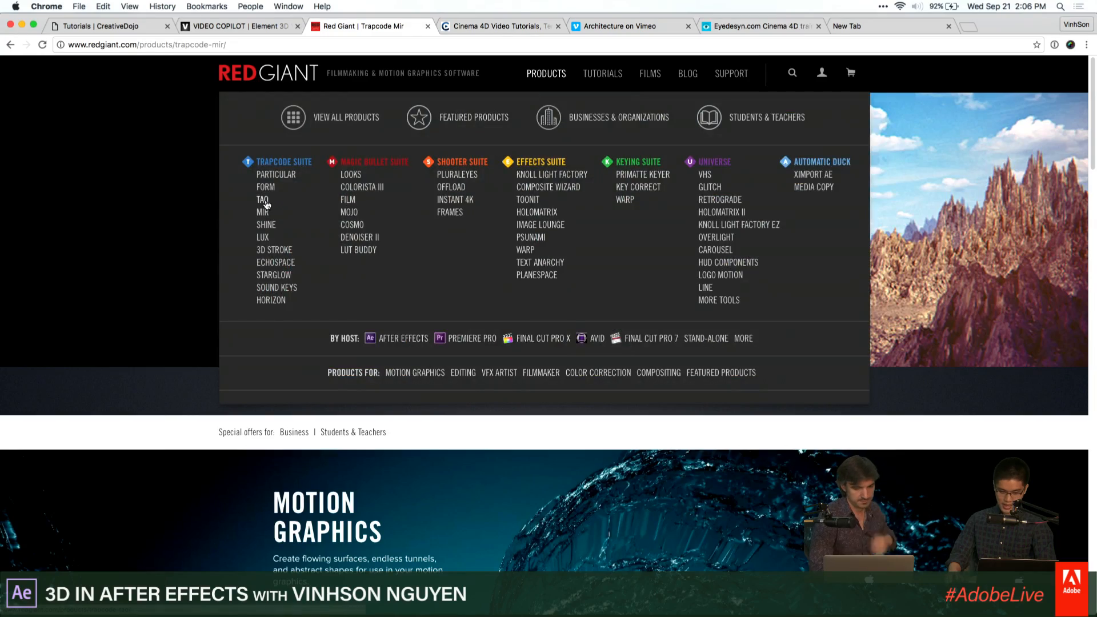
pyautogui.click(262, 201)
pyautogui.scroll(-5, 400, 446)
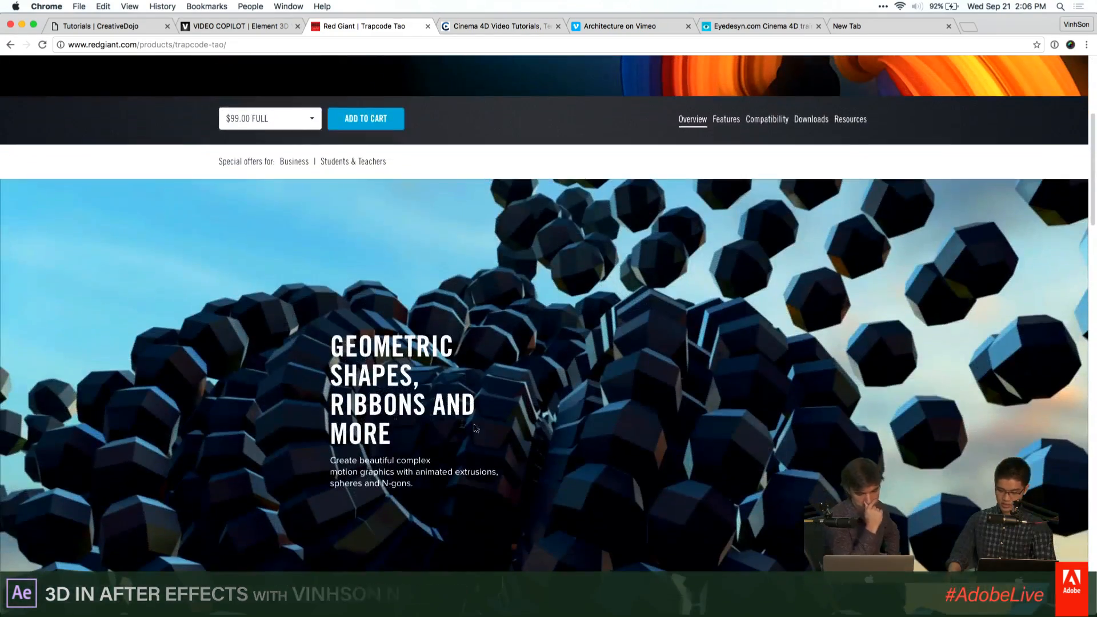
pyautogui.scroll(-15, 591, 406)
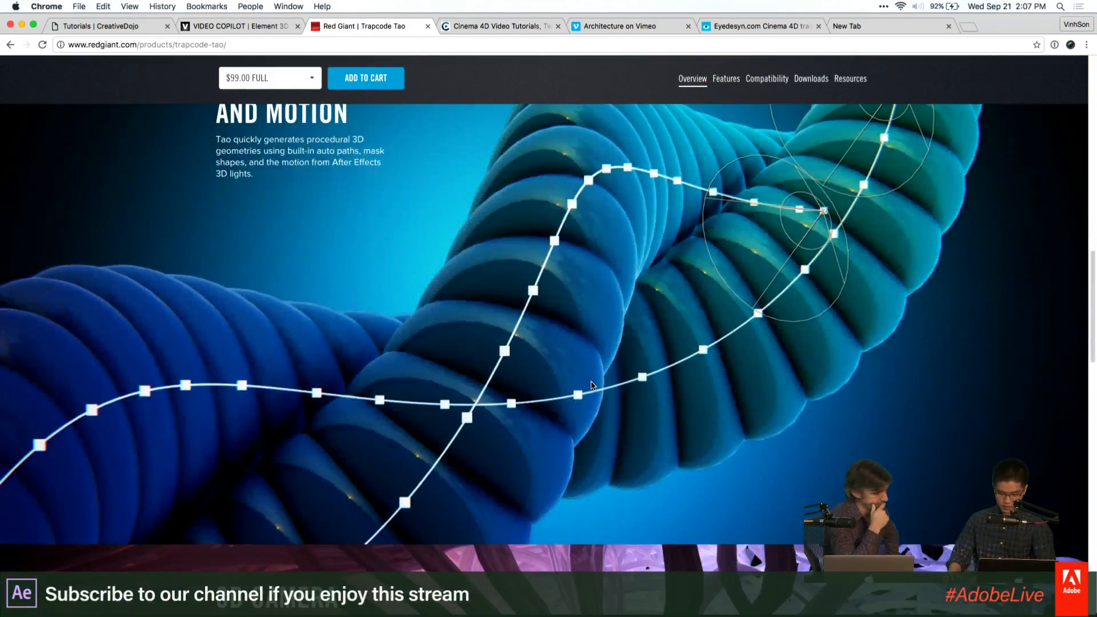
pyautogui.scroll(5, 581, 341)
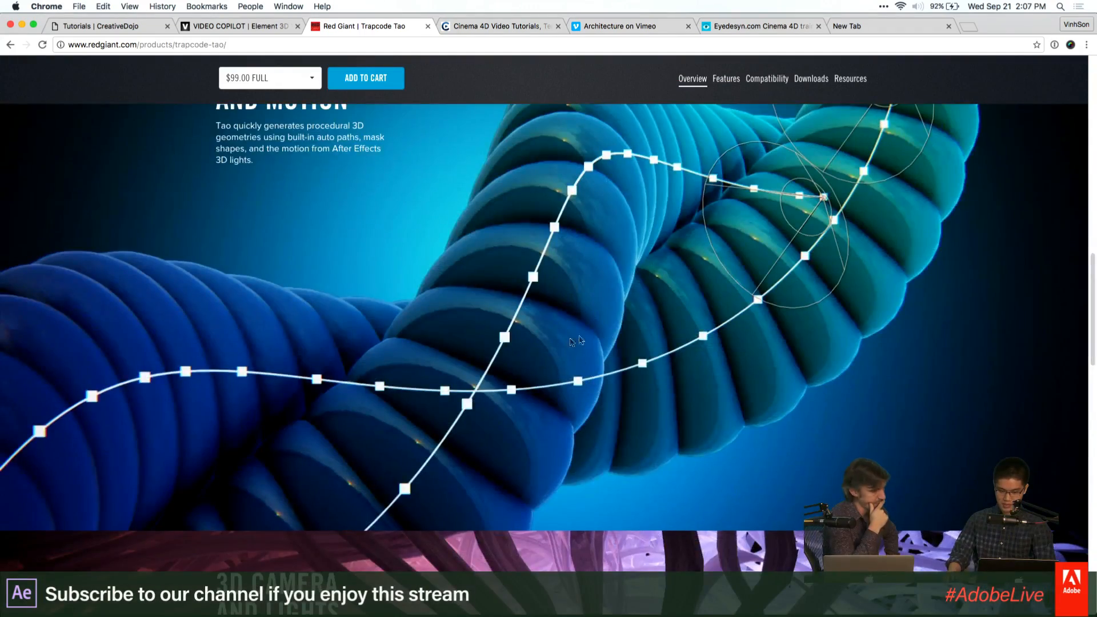
pyautogui.scroll(2, 565, 343)
pyautogui.scroll(-5, 472, 412)
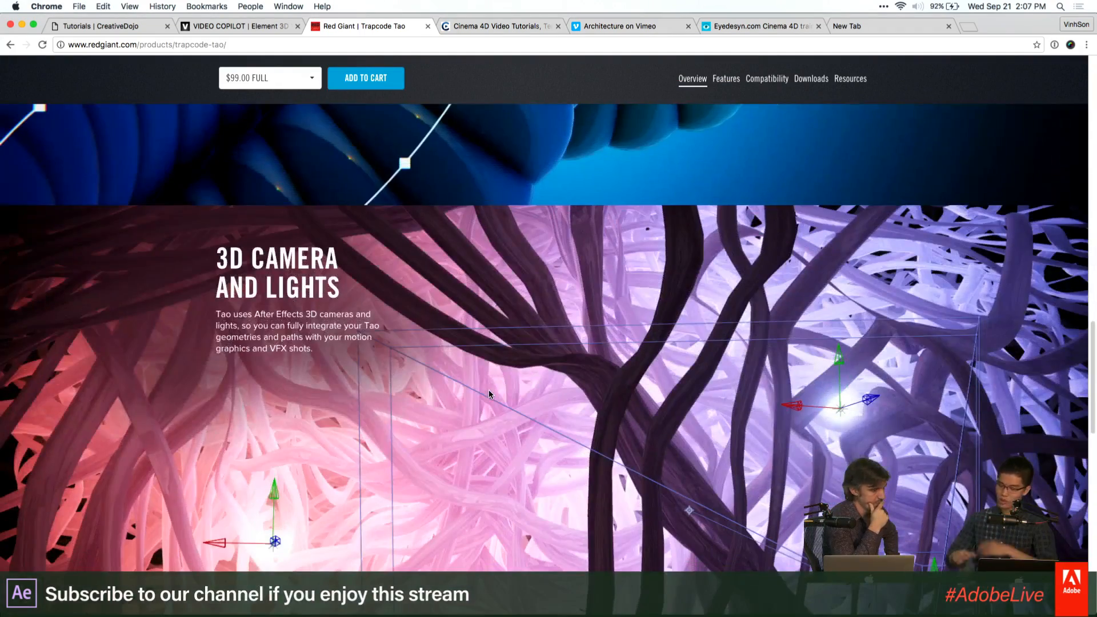
pyautogui.scroll(-15, 493, 395)
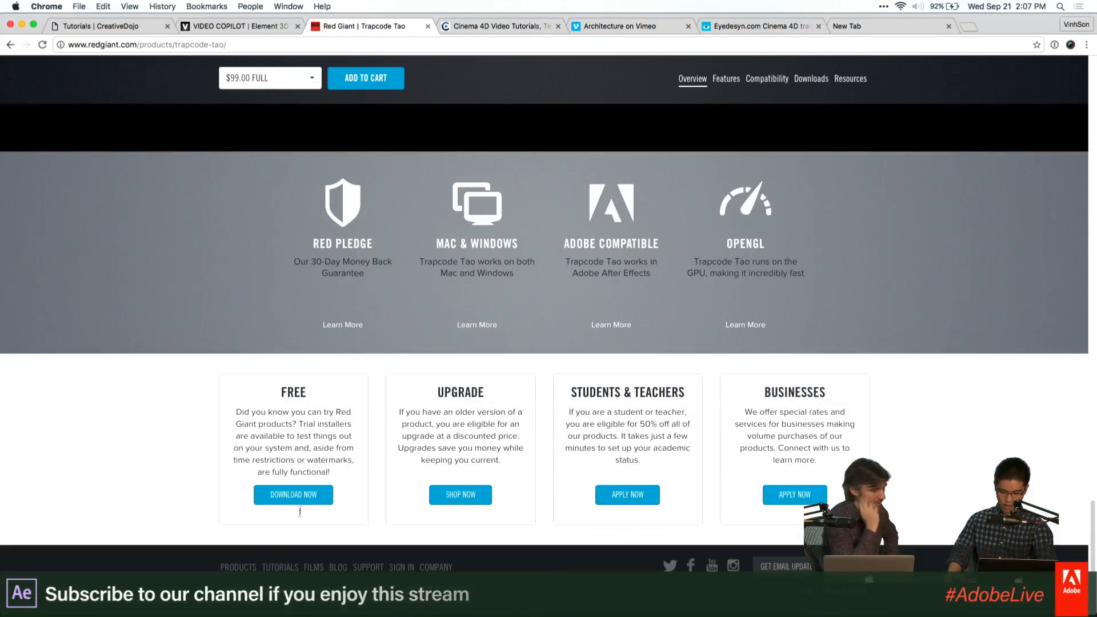
# Switch to After Effects and create a new 1920 x 1080 px composition named Mir
pyautogui.moveTo(321, 607)
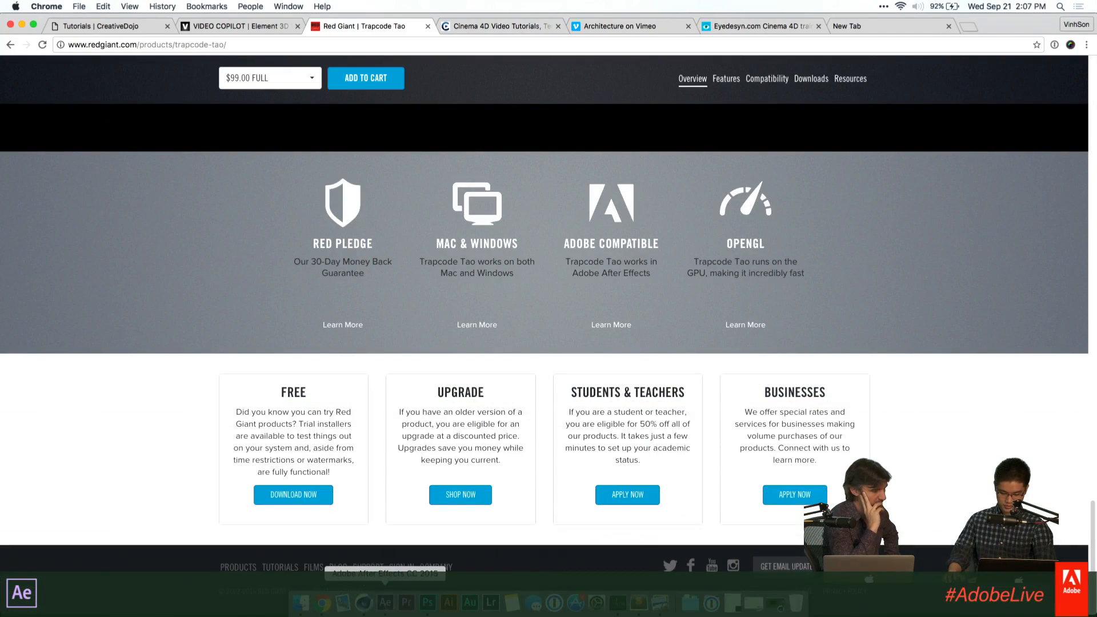
pyautogui.click(386, 603)
pyautogui.click(166, 6)
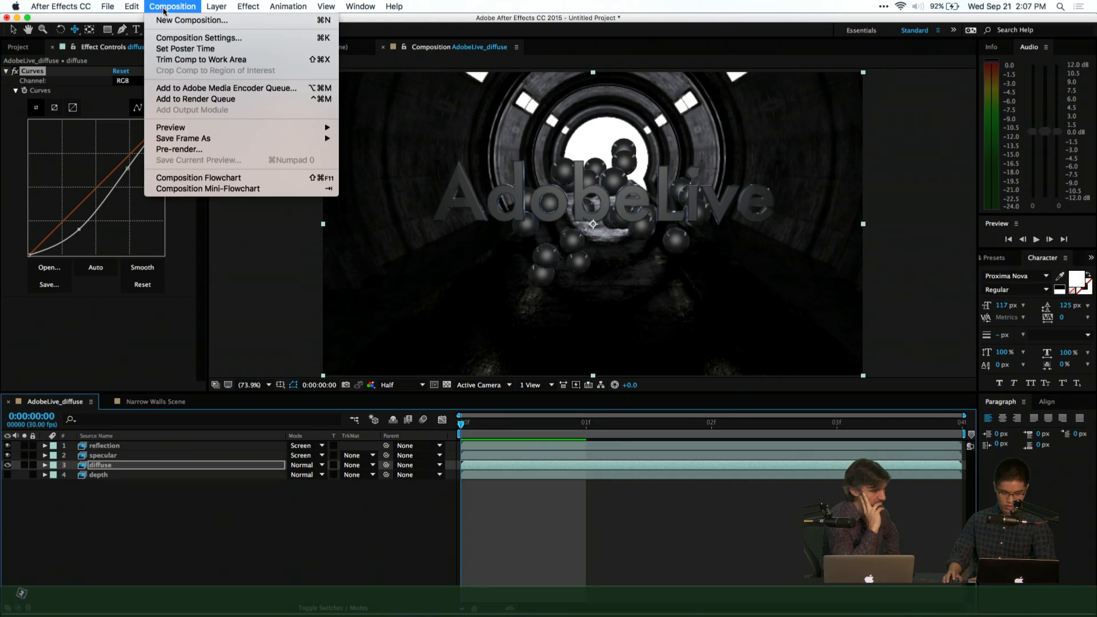
pyautogui.click(177, 17)
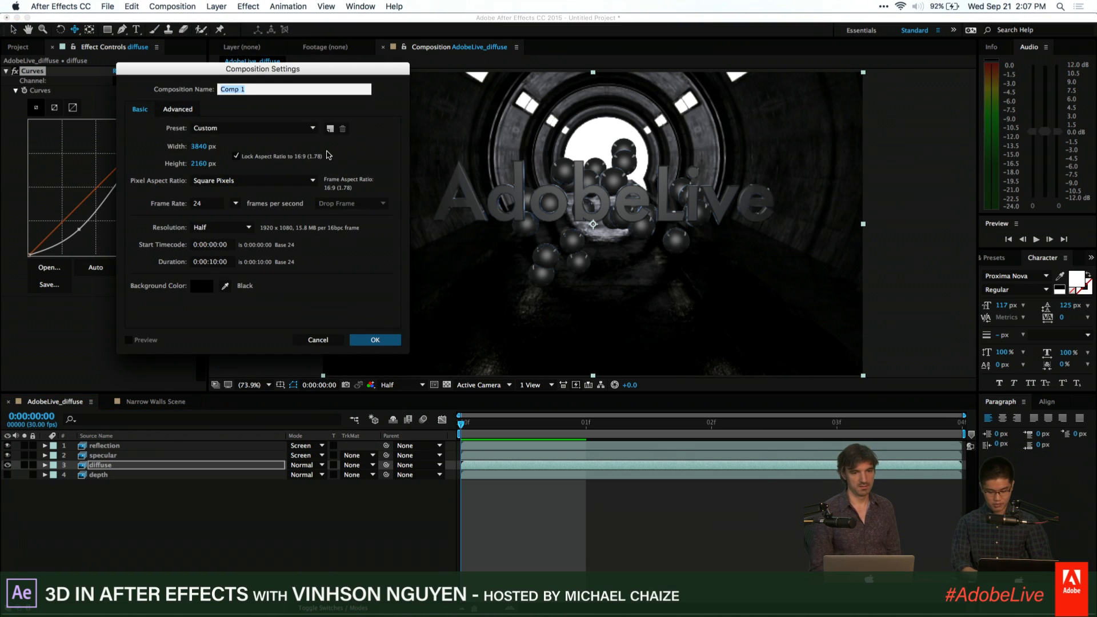
pyautogui.write('Mir')
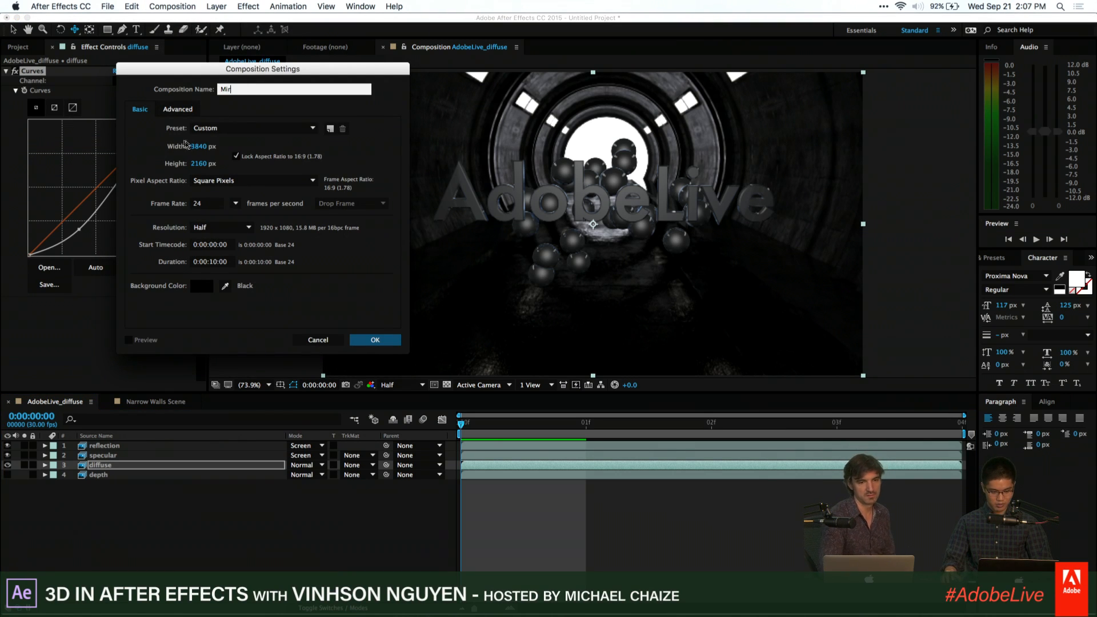
pyautogui.press('Tab')
pyautogui.write('1920')
pyautogui.press('Tab')
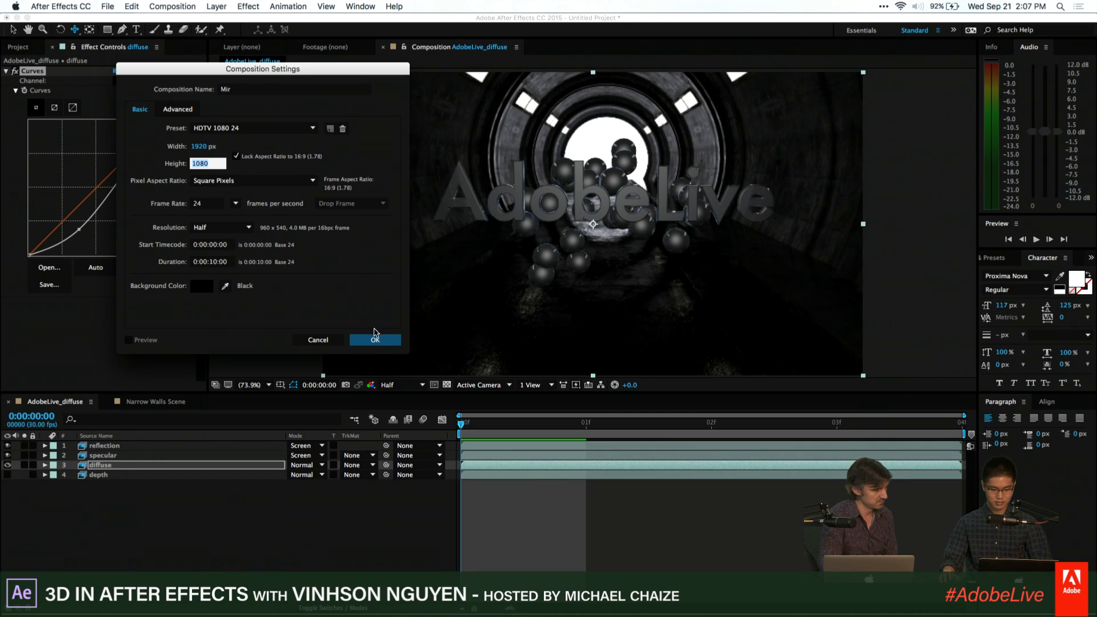
pyautogui.click(375, 340)
# Add a new solid layer named Mir to the Mir composition
pyautogui.click(217, 6)
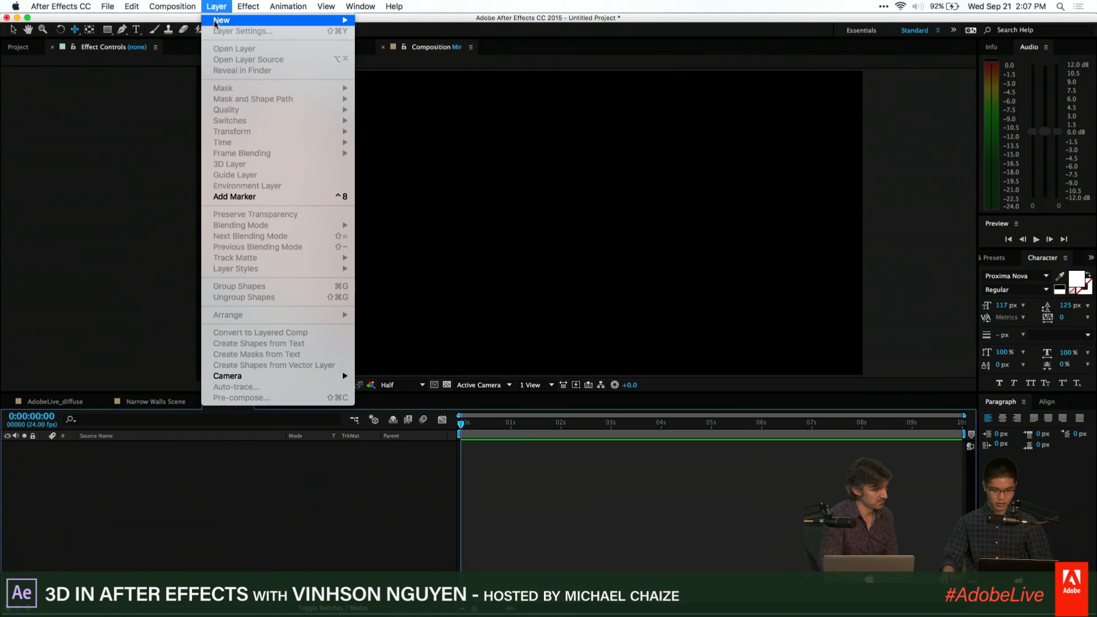
pyautogui.moveTo(217, 20)
pyautogui.click(388, 35)
pyautogui.write('Mir')
pyautogui.press('Return')
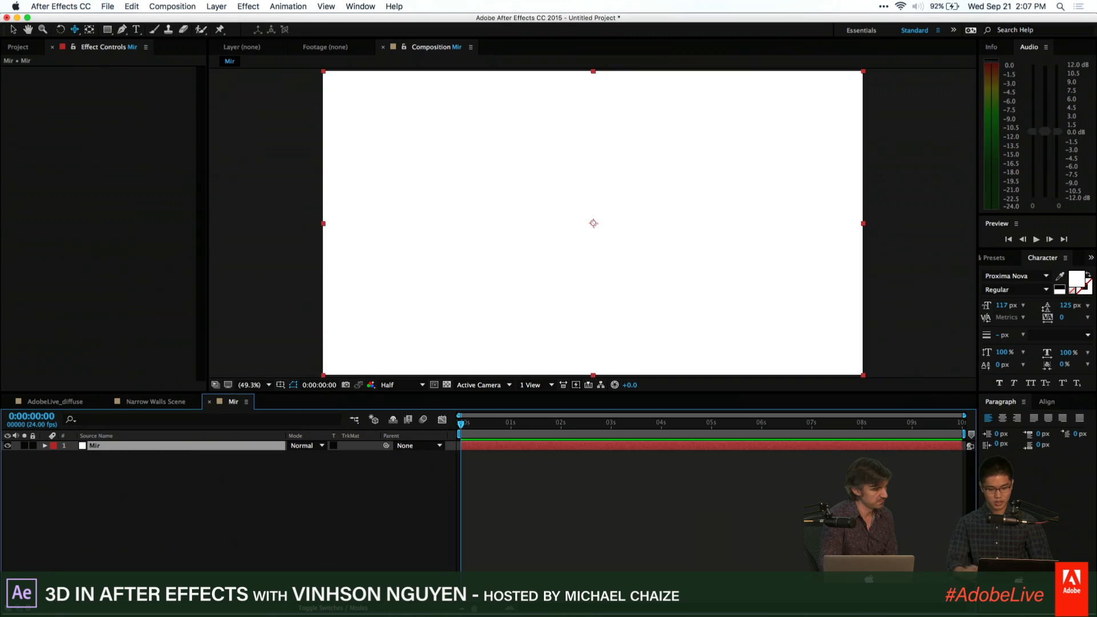
# Apply the Trapcode Mir effect to the solid, move the current time to 0:00:01:23, and expose the effect's Geometry settings
pyautogui.click(249, 6)
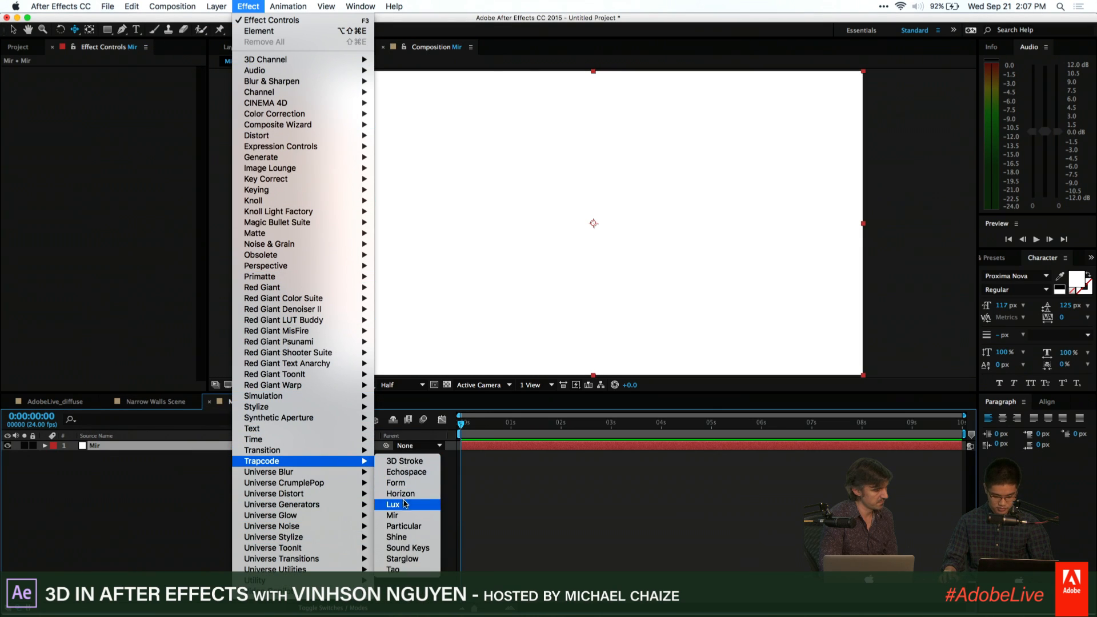
pyautogui.click(406, 516)
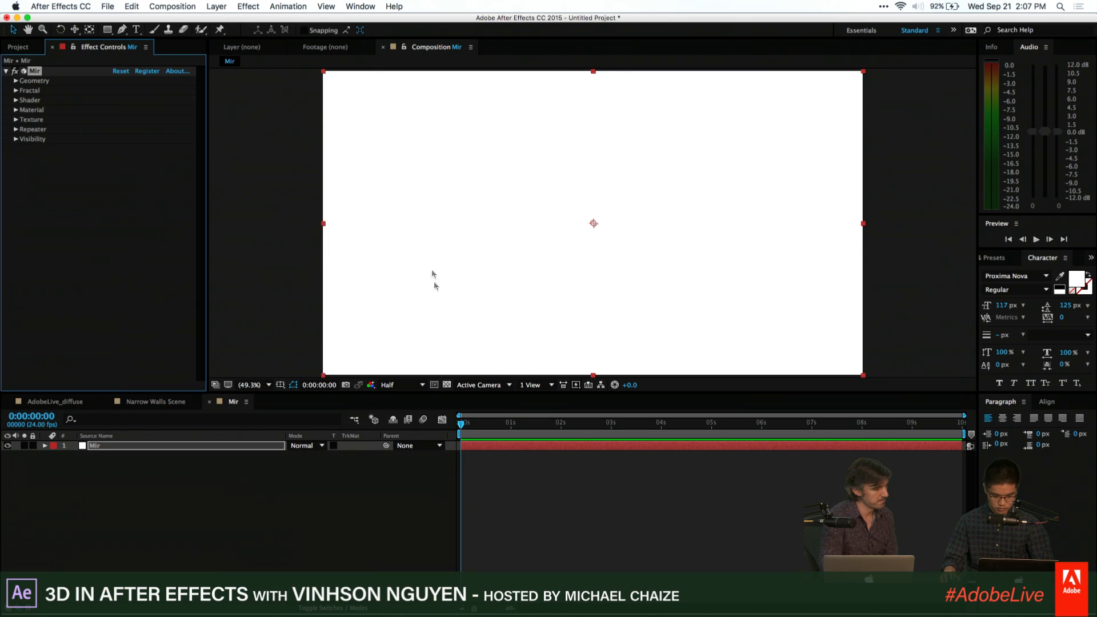
pyautogui.moveTo(483, 426); pyautogui.dragTo(560, 425)
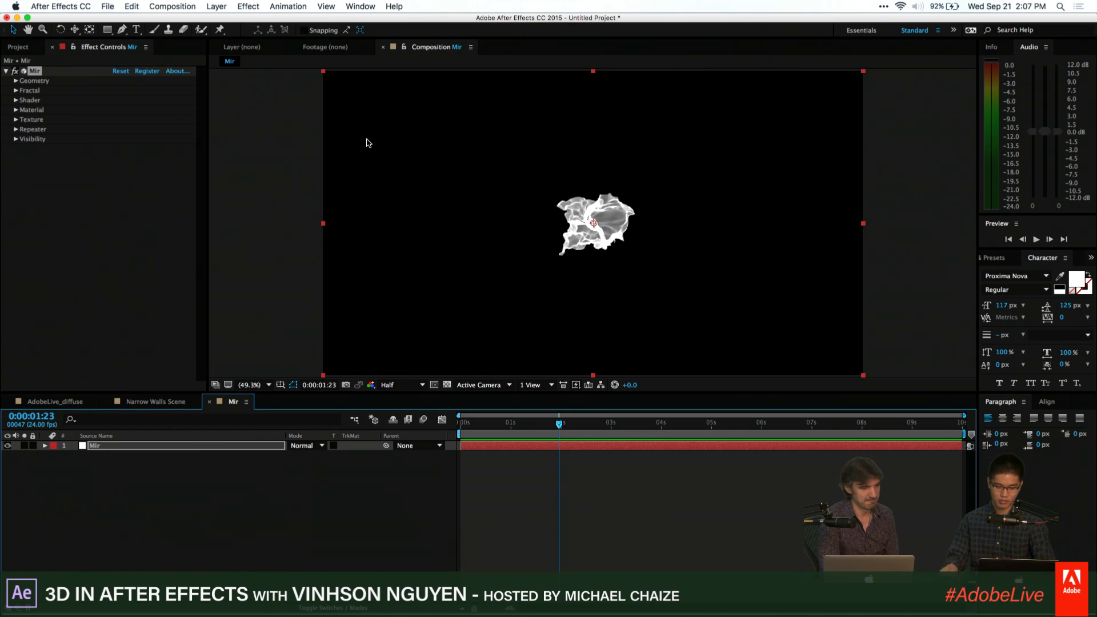
pyautogui.click(16, 81)
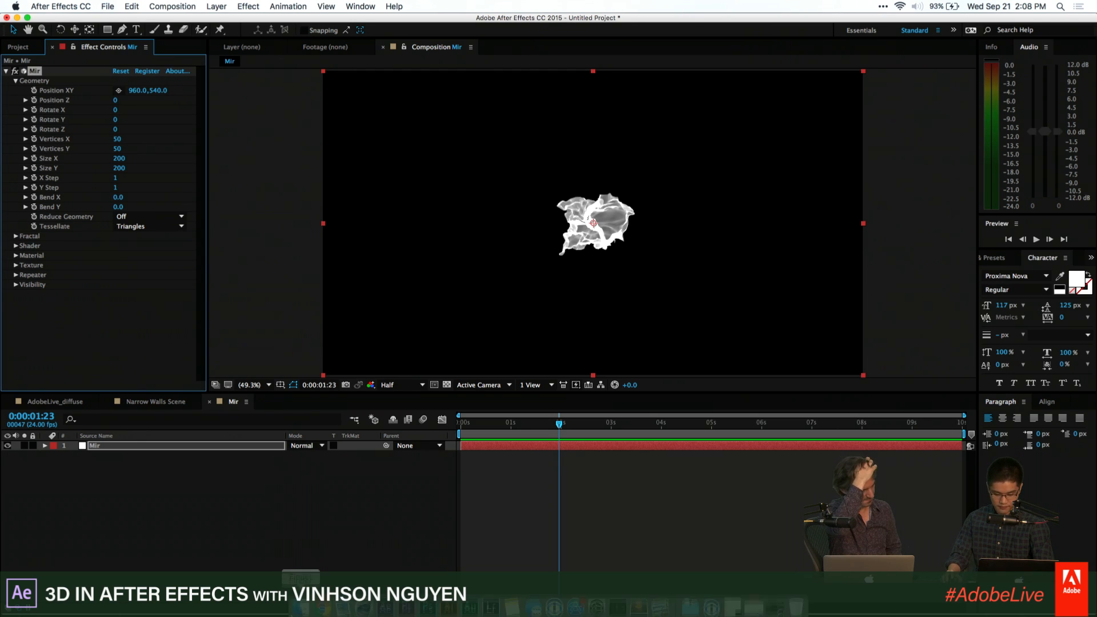
# Switch to Finder and play the Fire.mov example from the 3D Designs folder in QuickTime Player, then close it
pyautogui.click(300, 607)
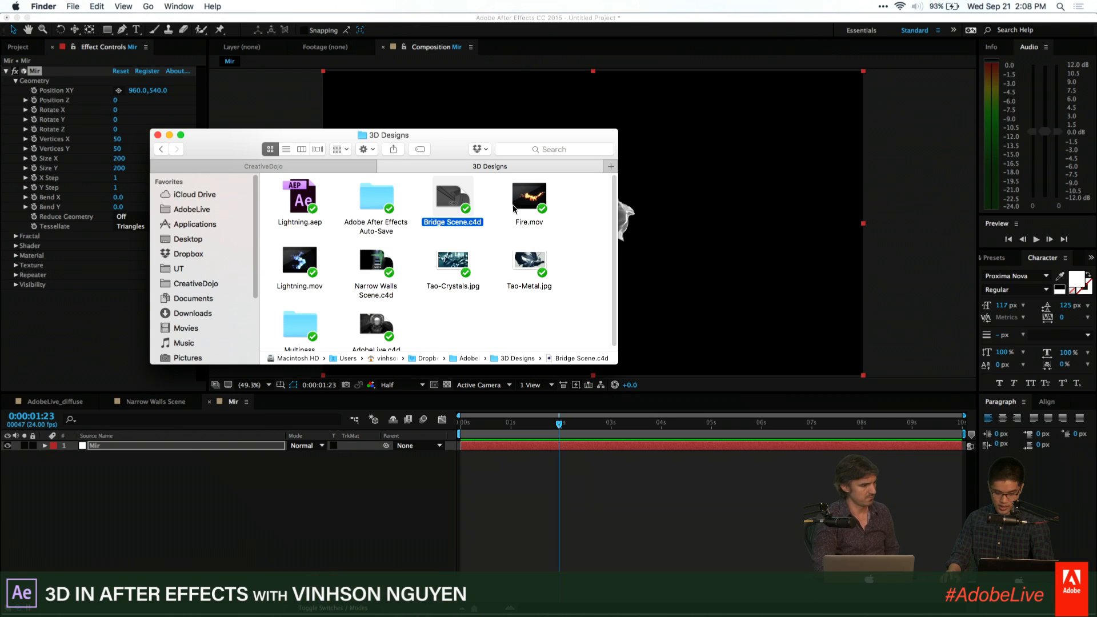
pyautogui.doubleClick(518, 200)
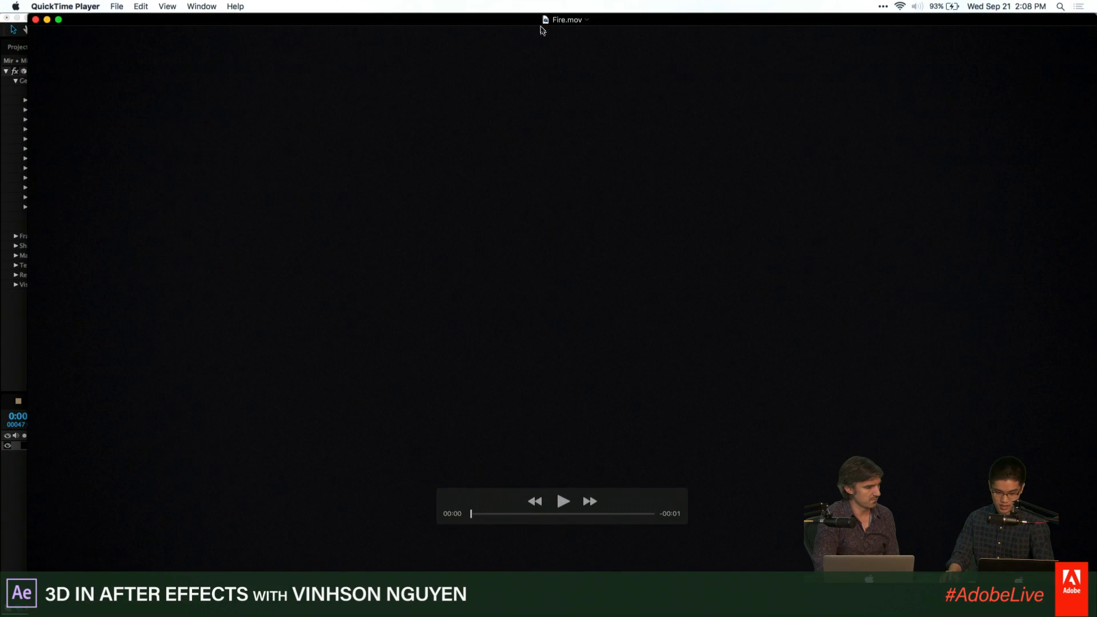
pyautogui.moveTo(541, 26)
pyautogui.mouseDown()
pyautogui.moveTo(498, 22)
pyautogui.moveTo(523, 24)
pyautogui.mouseUp()
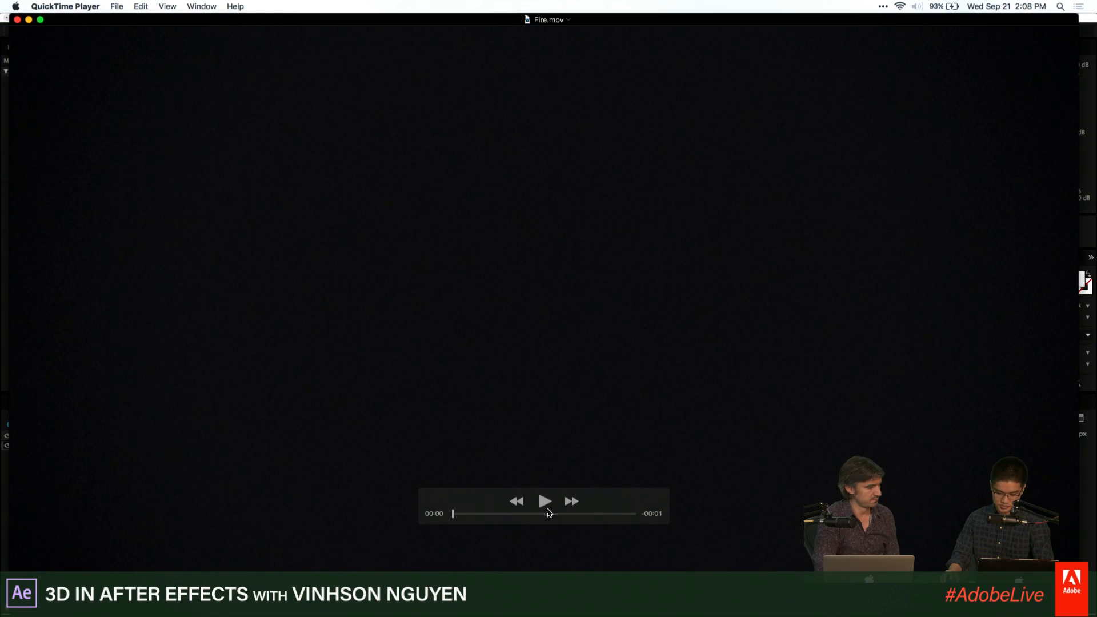
pyautogui.click(546, 503)
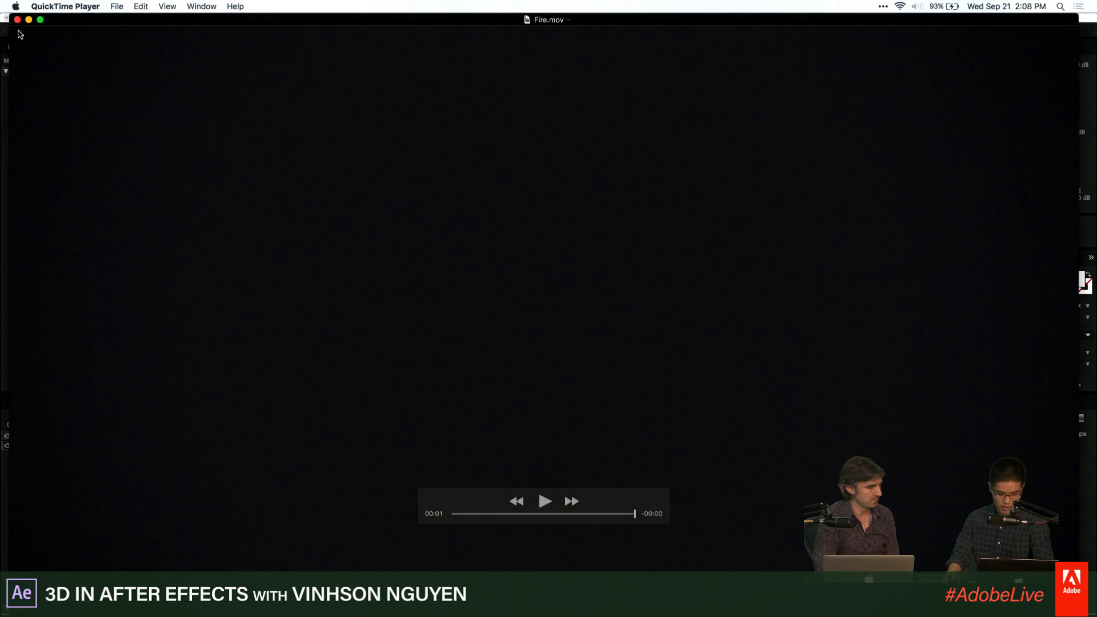
pyautogui.click(17, 19)
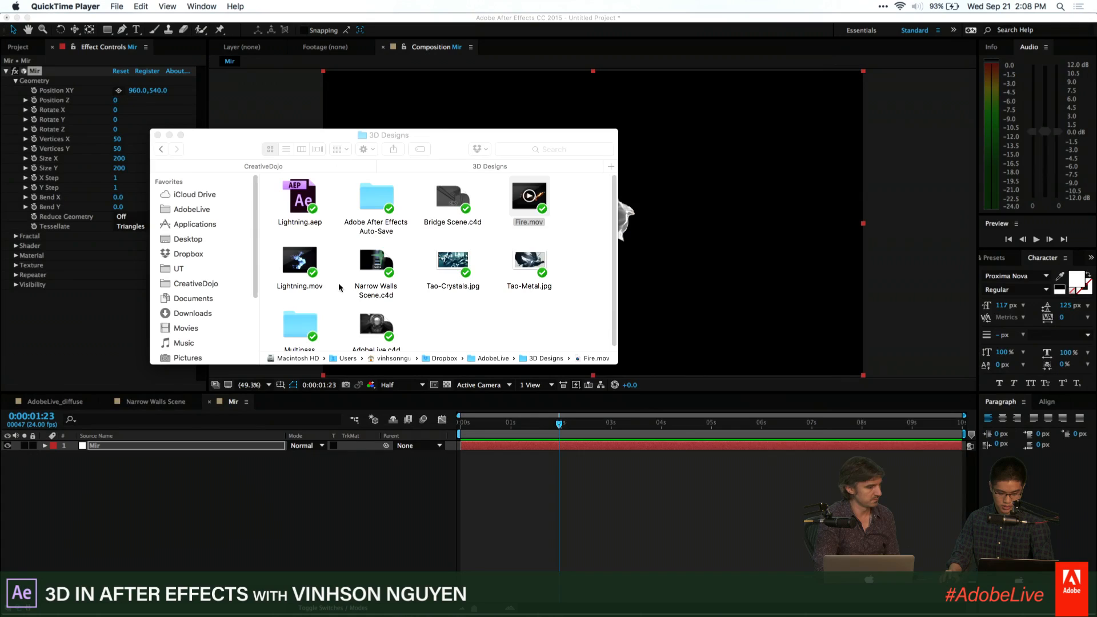
# Play and scrub through the Lightning.mov example, then close the video and the 3D Designs folder window
pyautogui.doubleClick(300, 263)
pyautogui.click(563, 501)
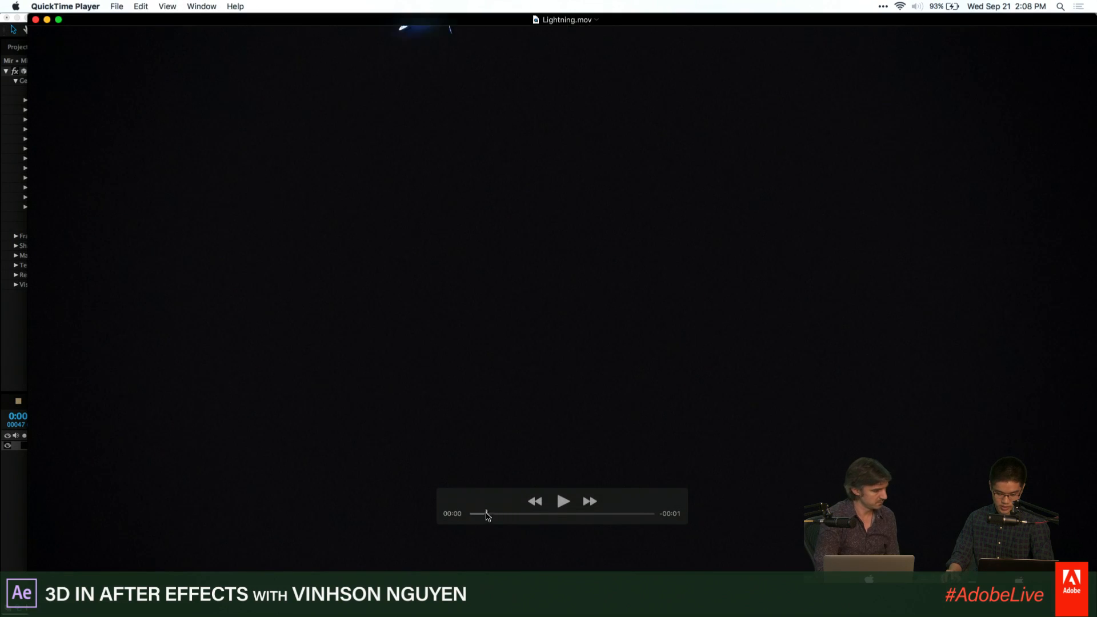
pyautogui.moveTo(569, 496); pyautogui.dragTo(425, 486)
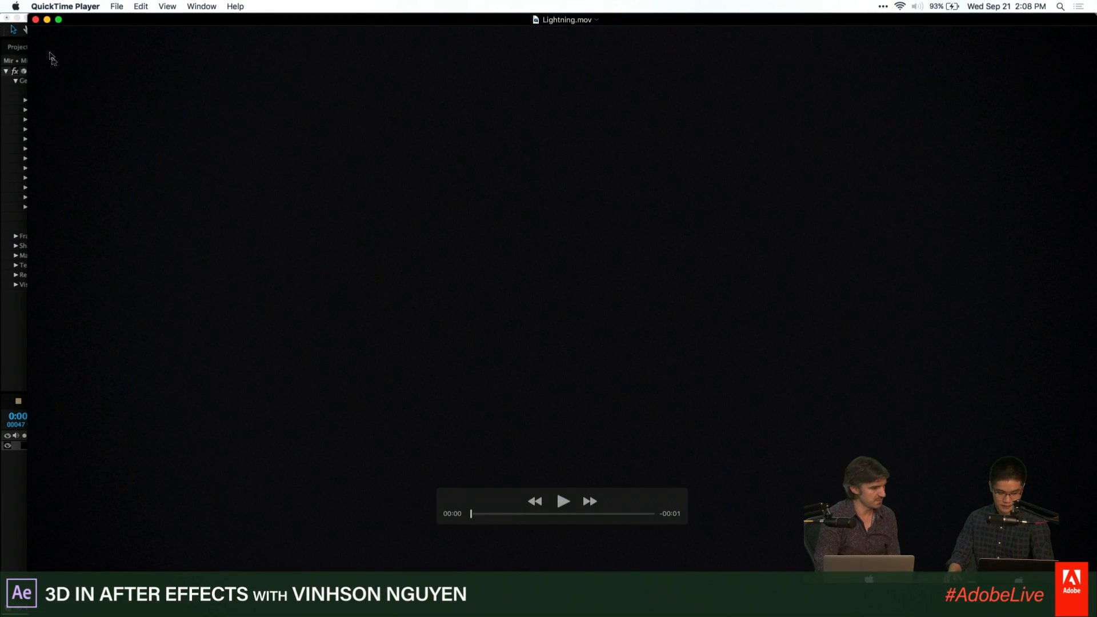
pyautogui.click(35, 20)
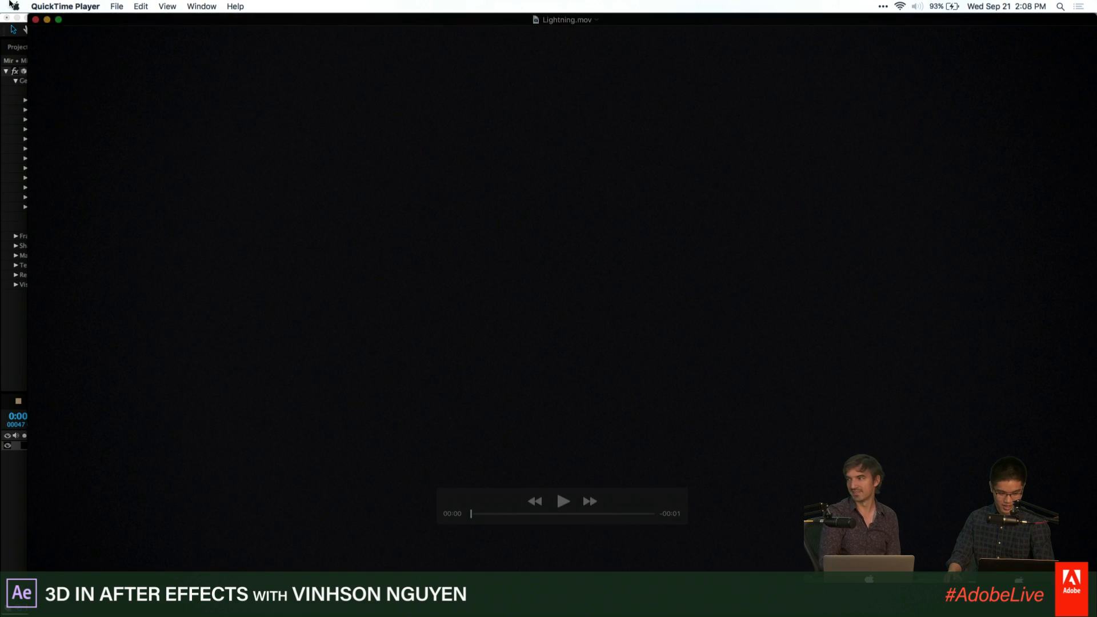
pyautogui.click(36, 20)
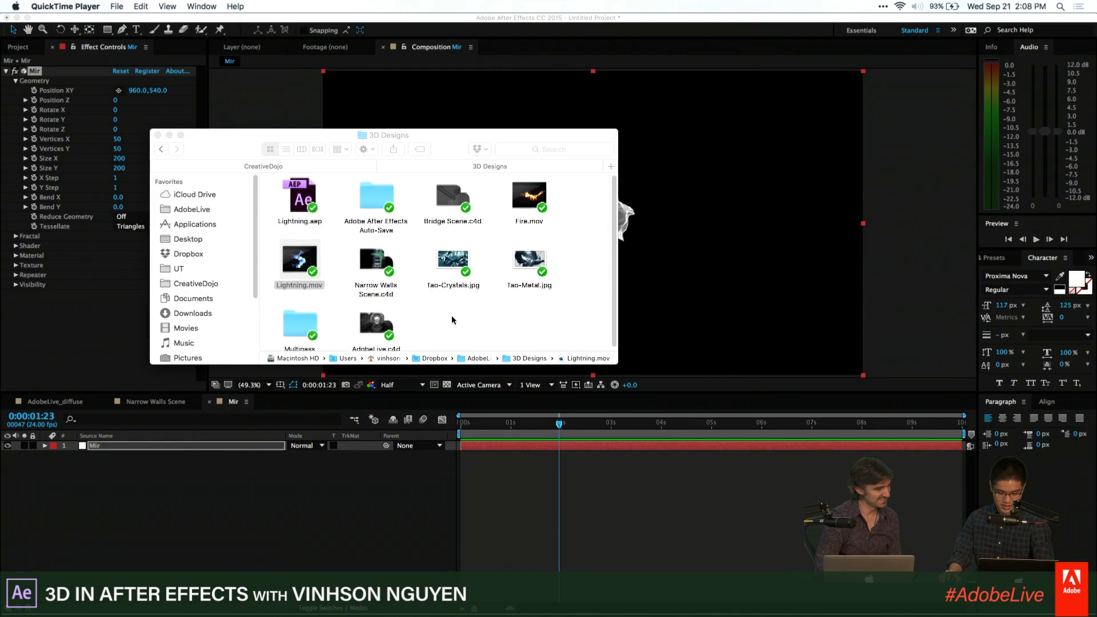
pyautogui.click(158, 134)
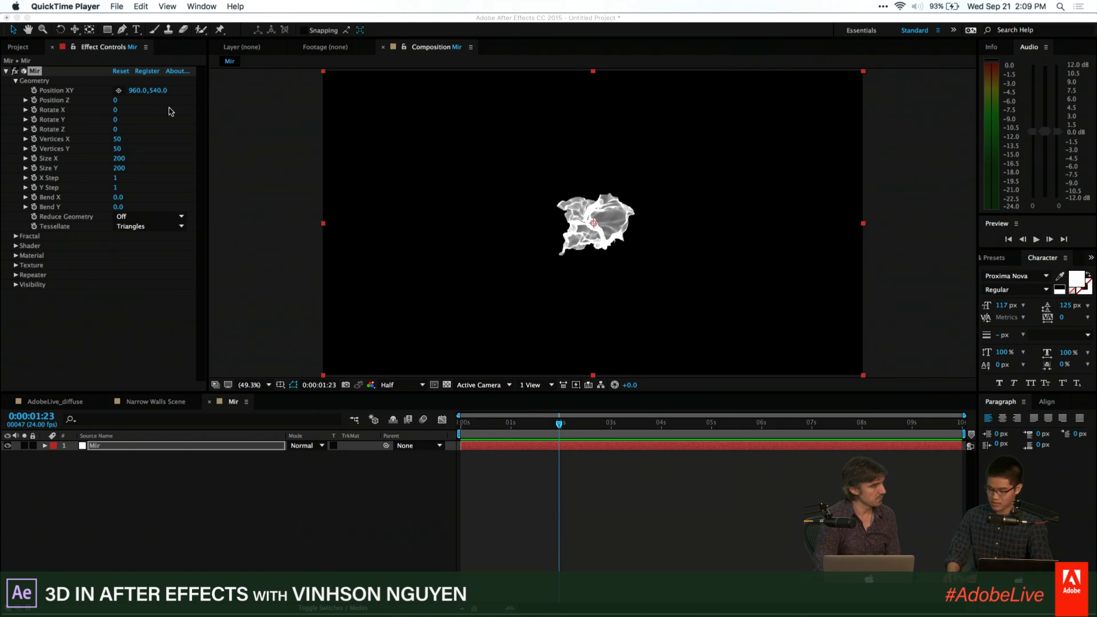
# Resize the Mir geometry to Size X 2150 and Size Y 850, and set Rotate X to -67
pyautogui.click(16, 239)
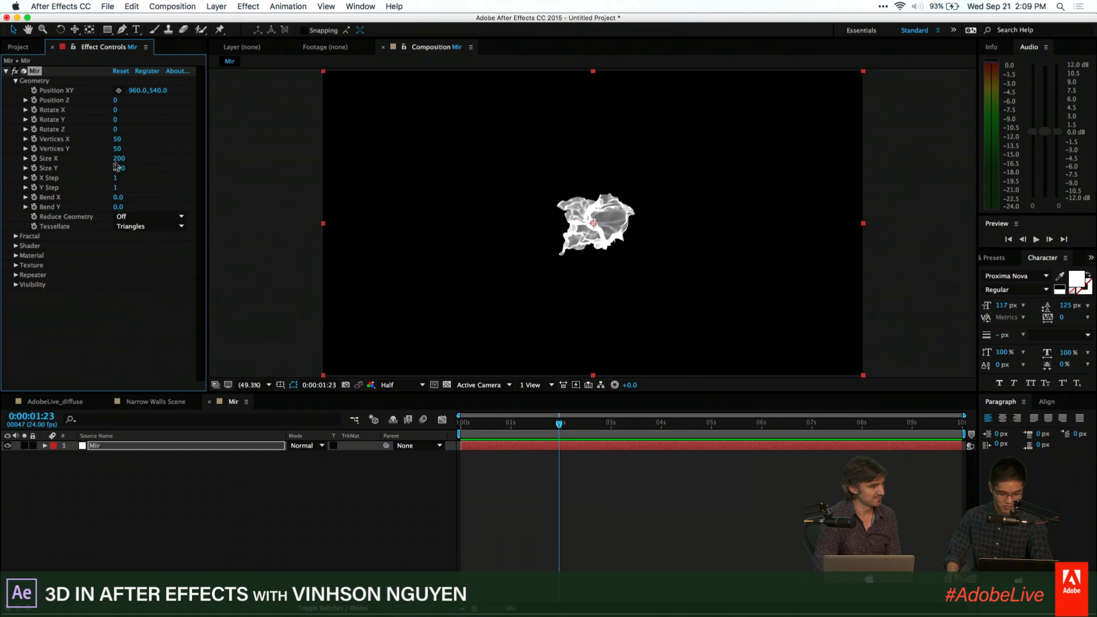
pyautogui.moveTo(119, 159); pyautogui.dragTo(148, 160)
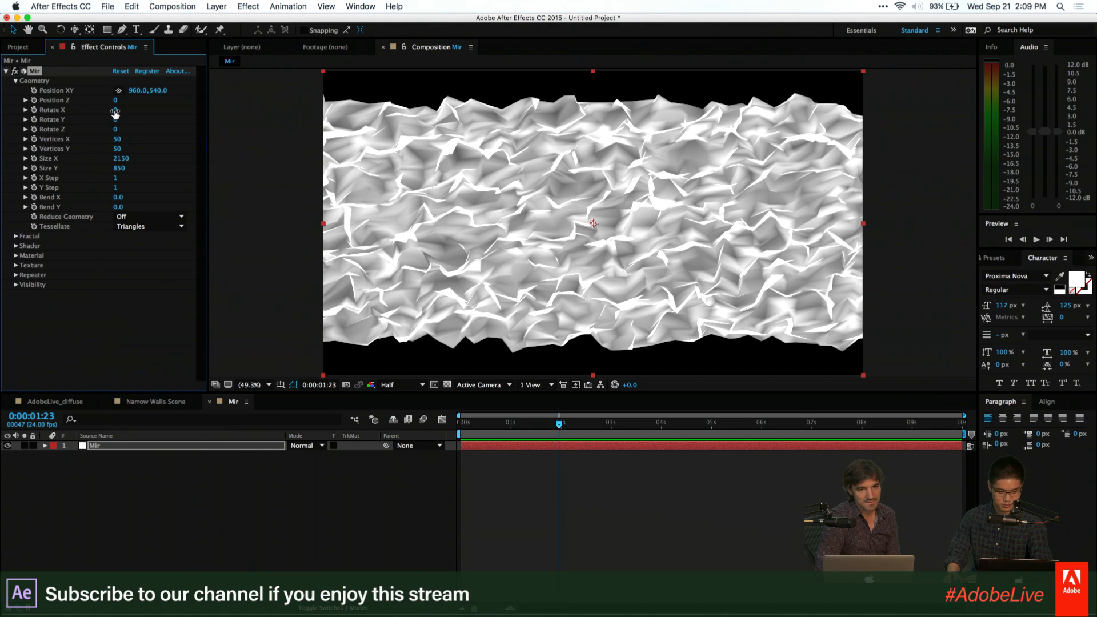
pyautogui.moveTo(115, 112); pyautogui.dragTo(82, 116)
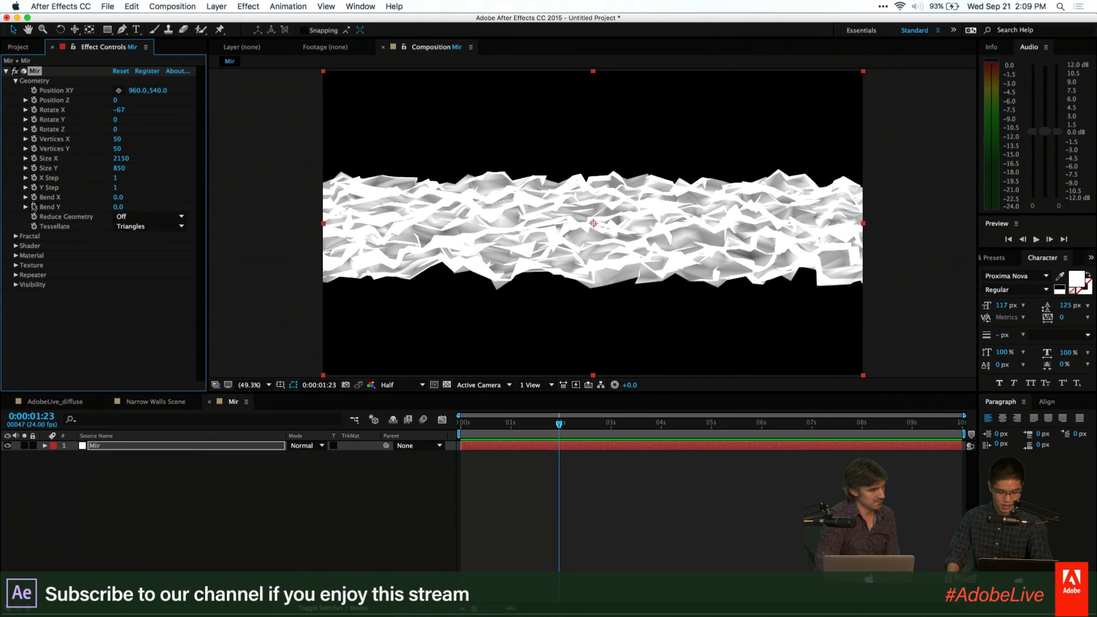
# Change the Mir effect's shader type to Phong
pyautogui.click(15, 255)
pyautogui.click(16, 245)
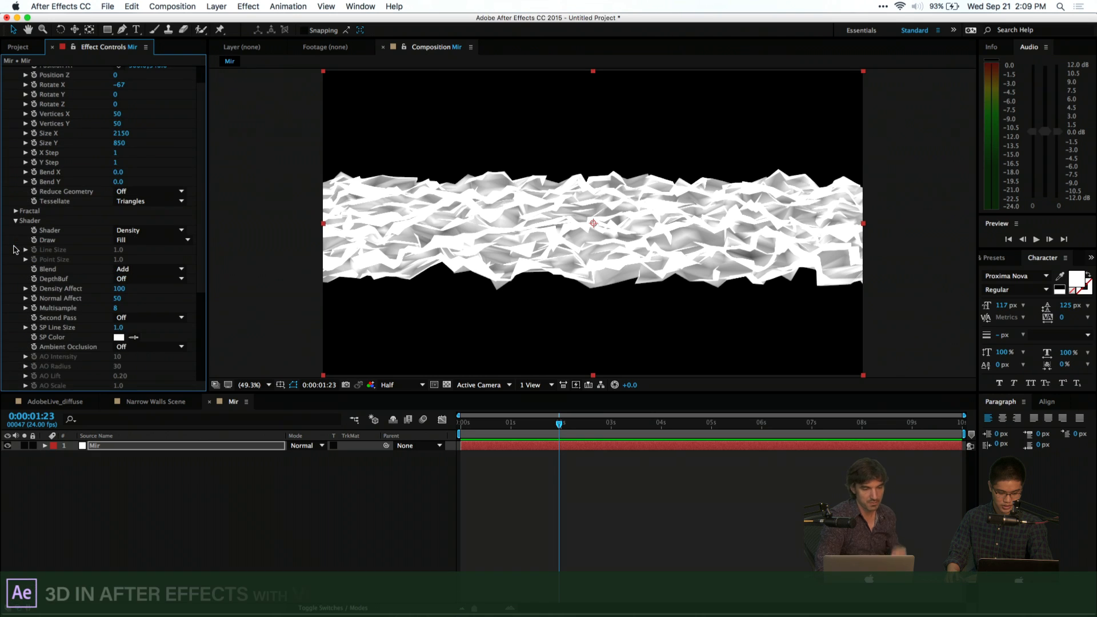
pyautogui.click(143, 230)
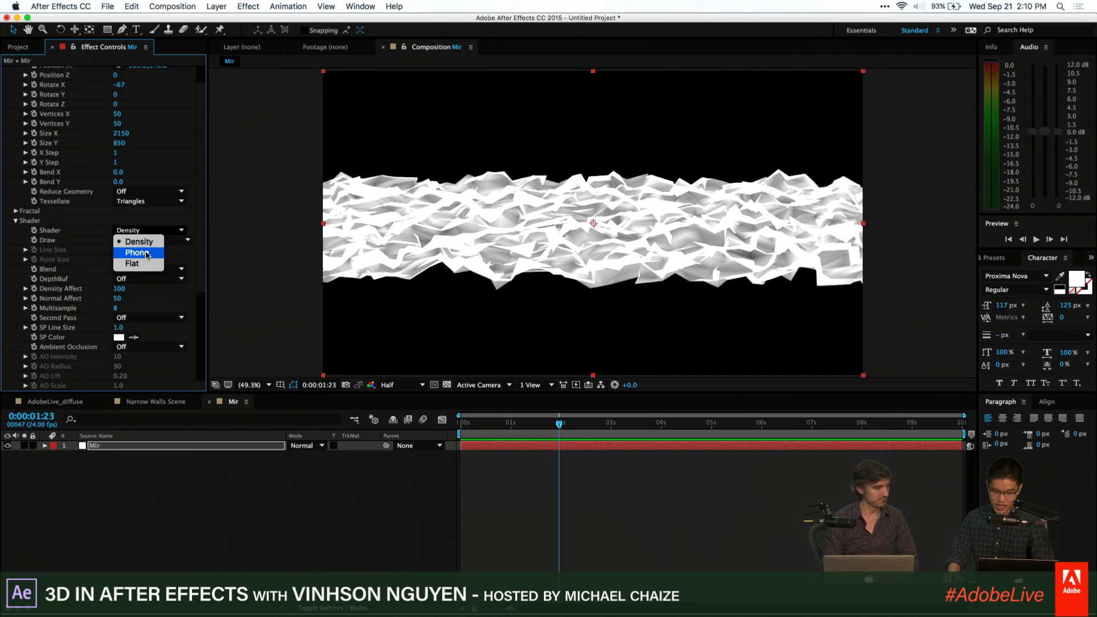
pyautogui.click(137, 252)
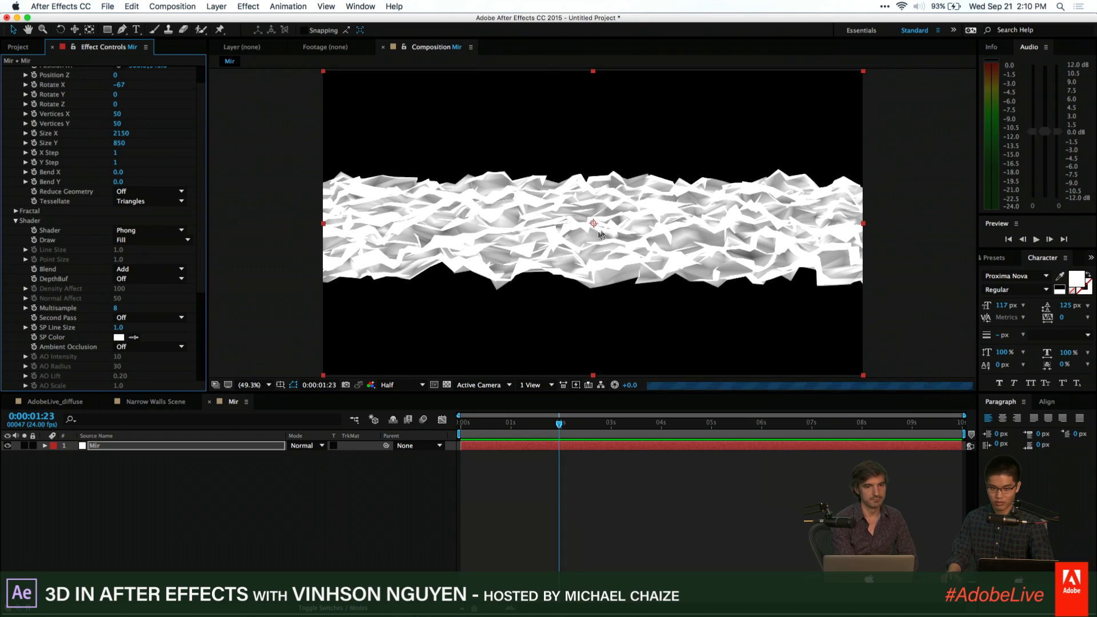
# Add a Point light named Light 1 to the composition, with a very pale orange color at hue 17°
pyautogui.click(216, 7)
pyautogui.moveTo(225, 20)
pyautogui.click(417, 48)
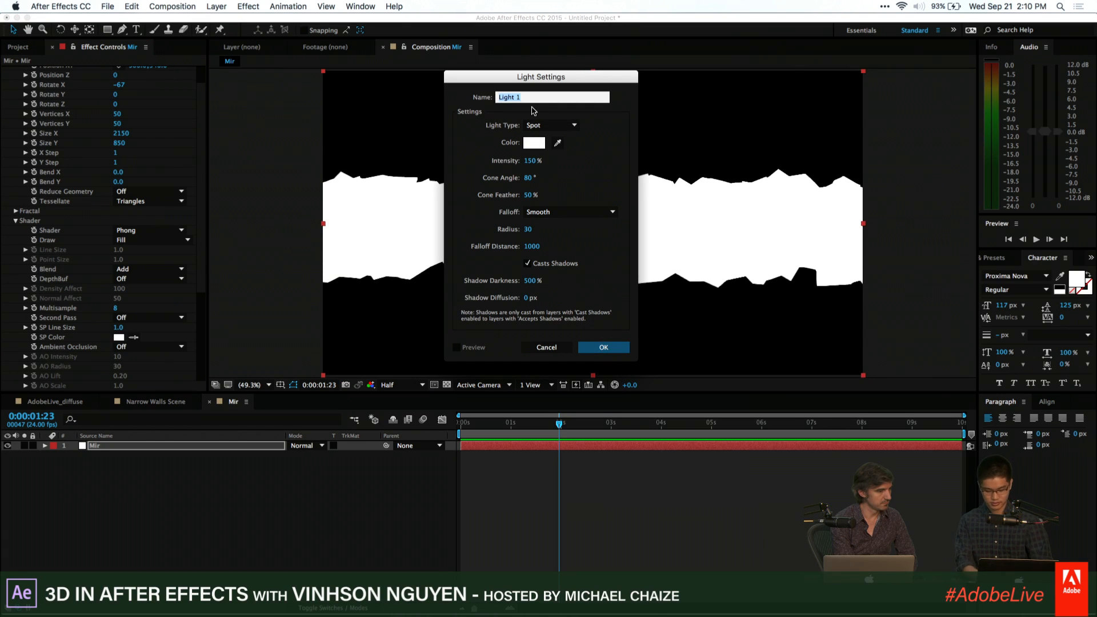
pyautogui.click(534, 143)
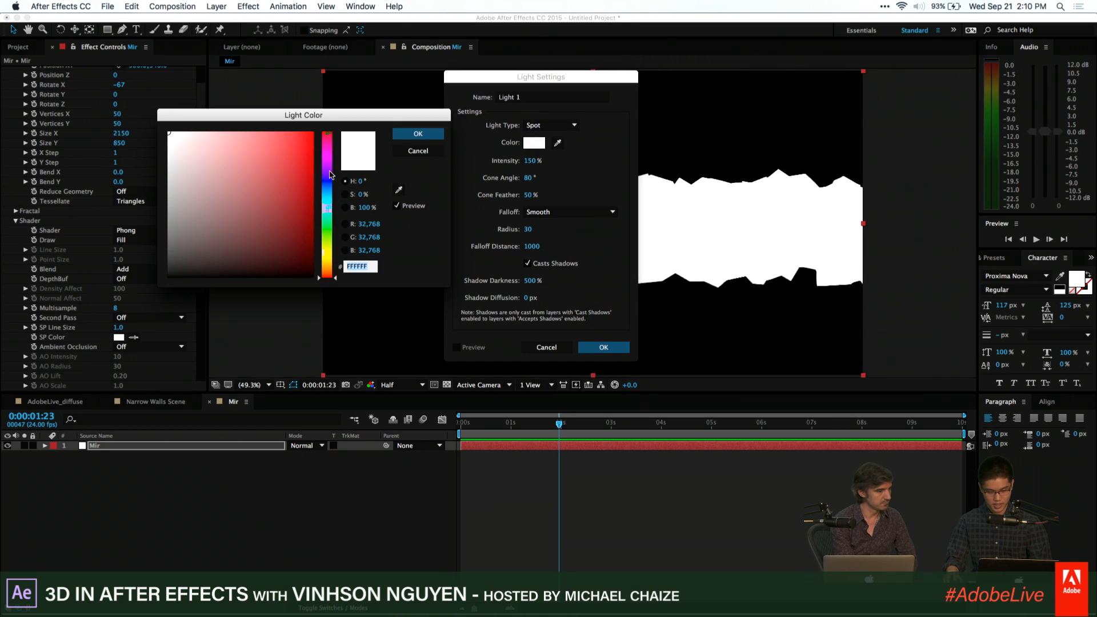
pyautogui.moveTo(337, 272); pyautogui.dragTo(334, 273)
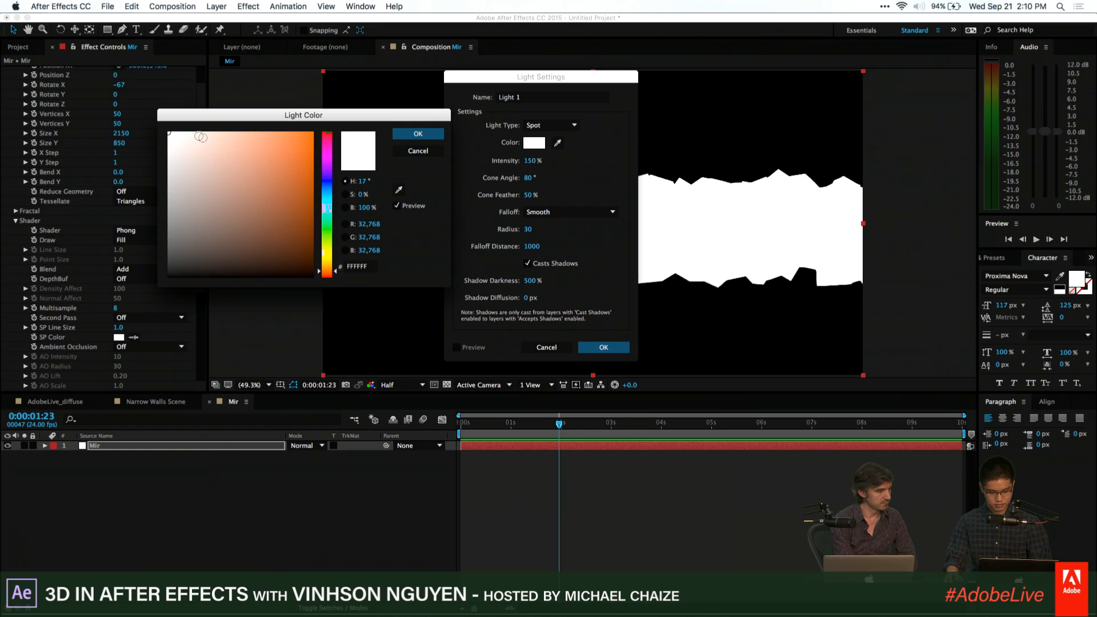
pyautogui.moveTo(200, 136); pyautogui.dragTo(188, 129)
pyautogui.press('Return')
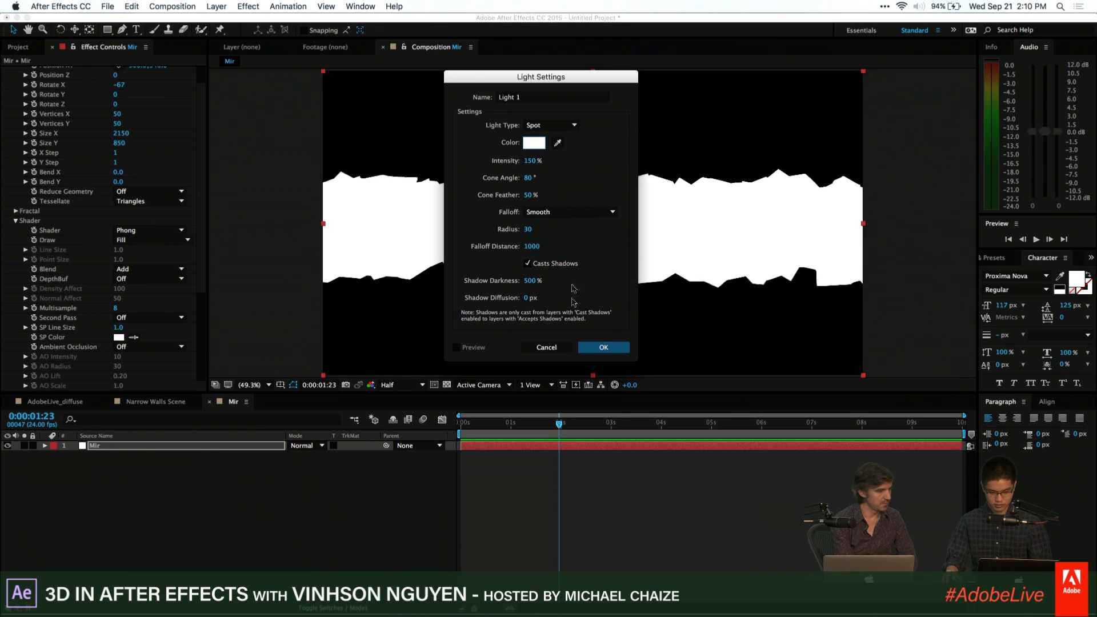
pyautogui.click(573, 127)
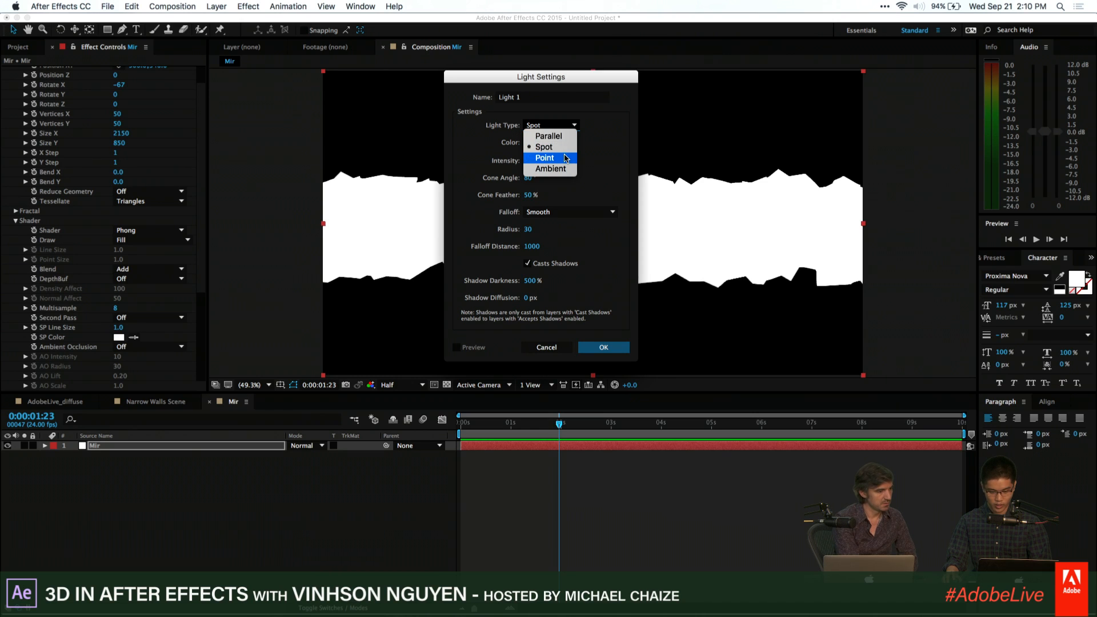
pyautogui.click(566, 158)
pyautogui.click(603, 347)
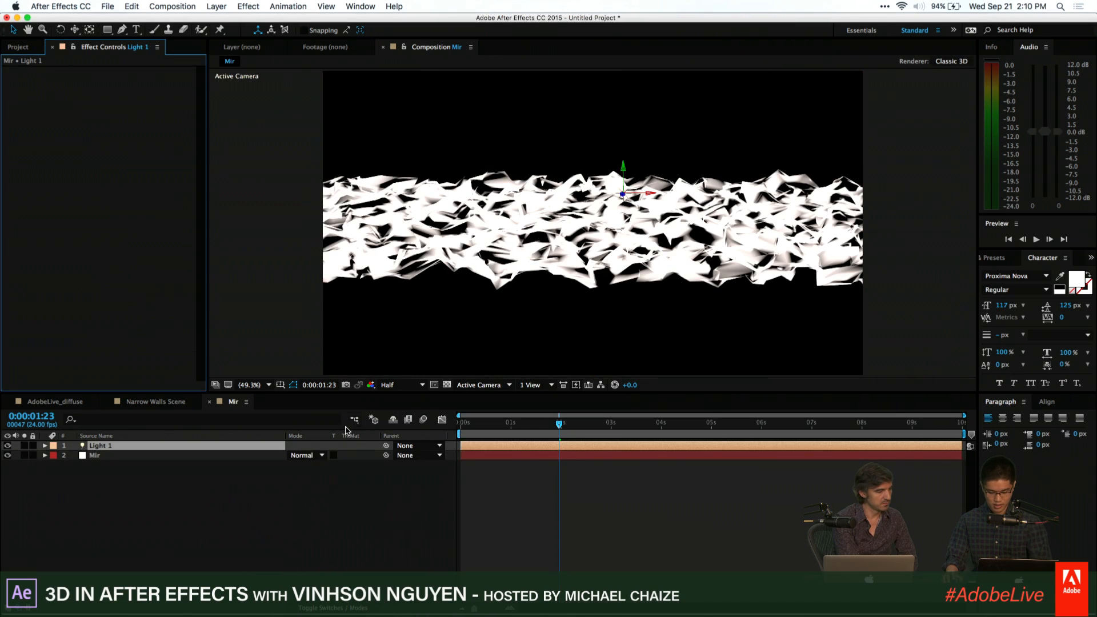
# Move Light 1 up above the terrain by setting its Y position to -1240
pyautogui.press('p')
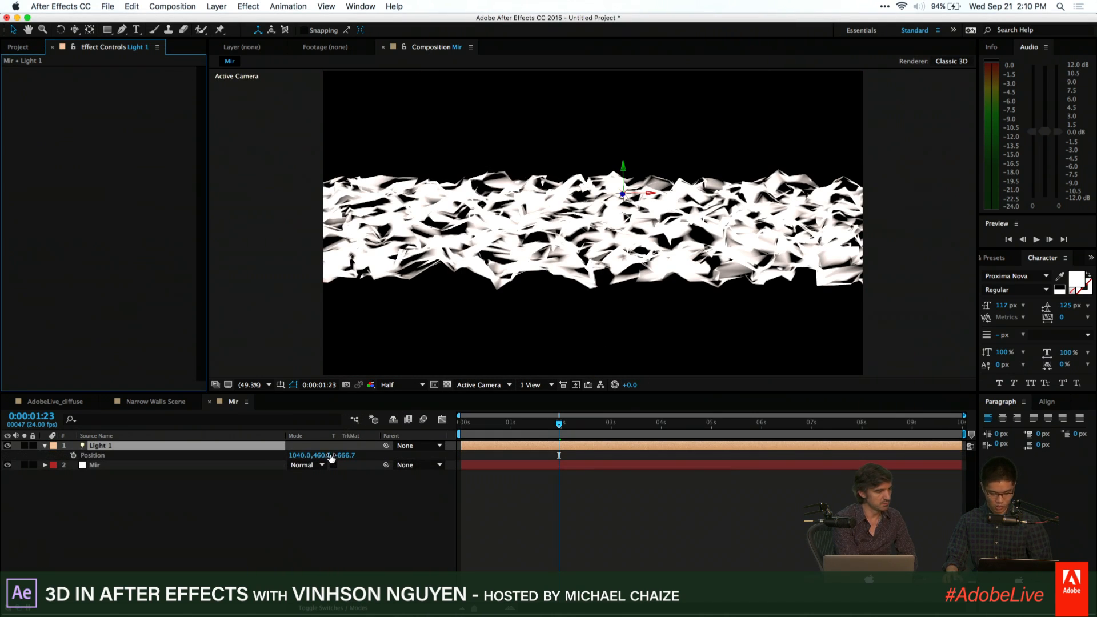
pyautogui.moveTo(331, 457); pyautogui.dragTo(222, 461)
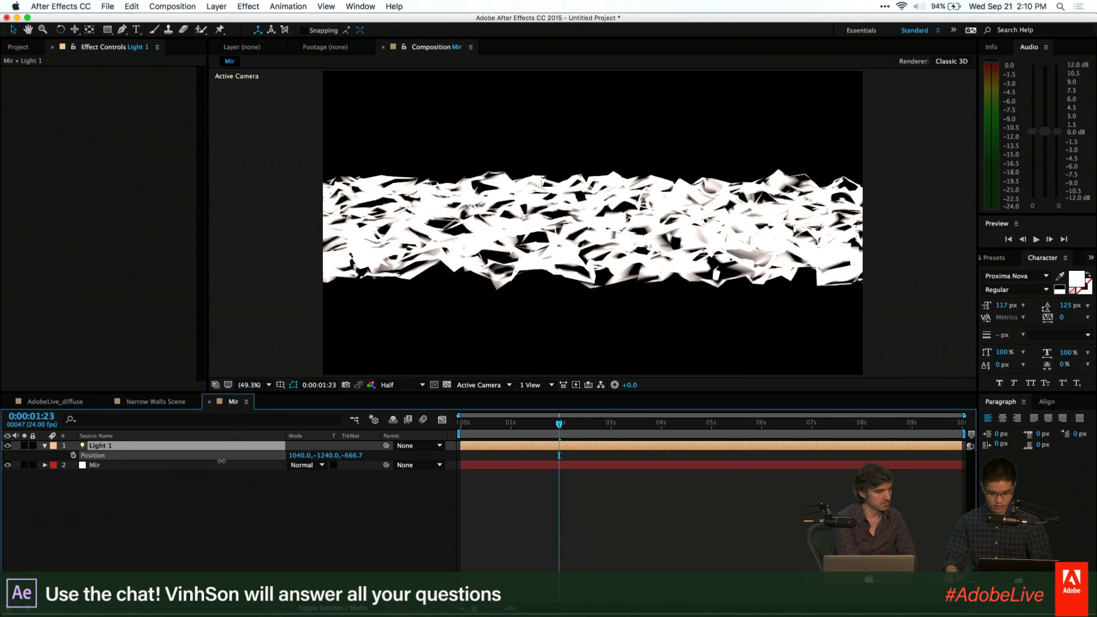
# Try the Flat shader on the Mir effect and settle on the Density shader
pyautogui.click(189, 465)
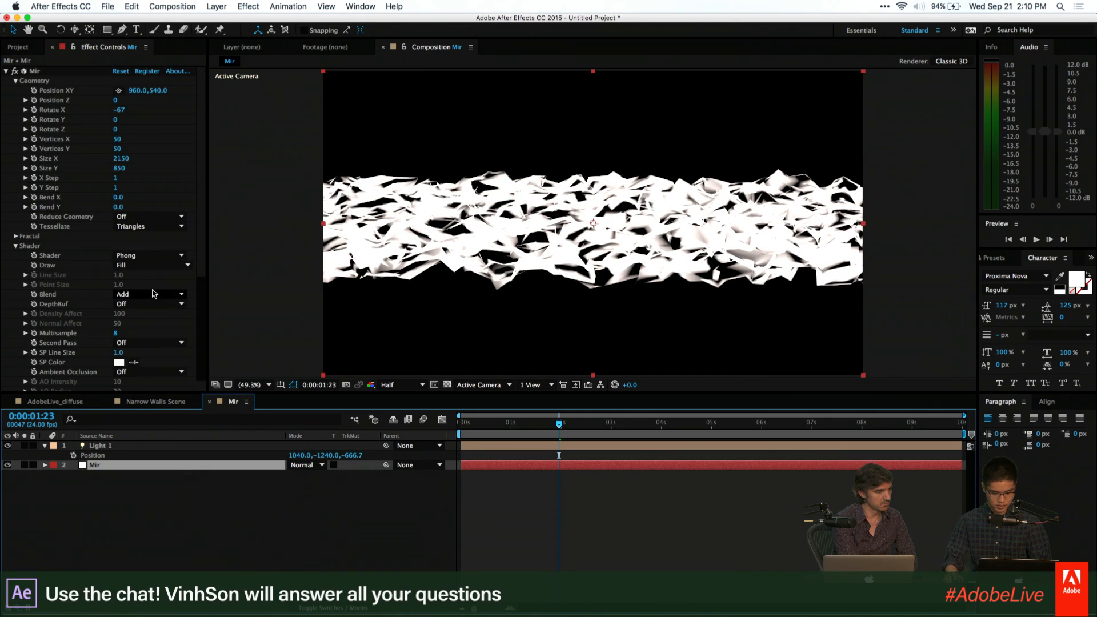
pyautogui.click(162, 256)
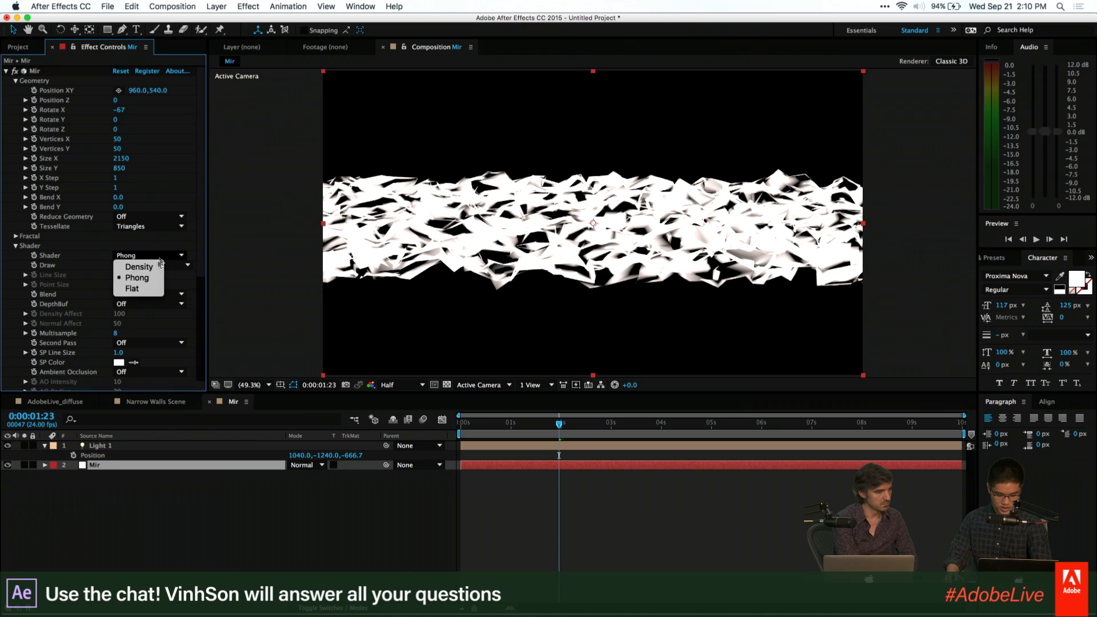
pyautogui.click(151, 289)
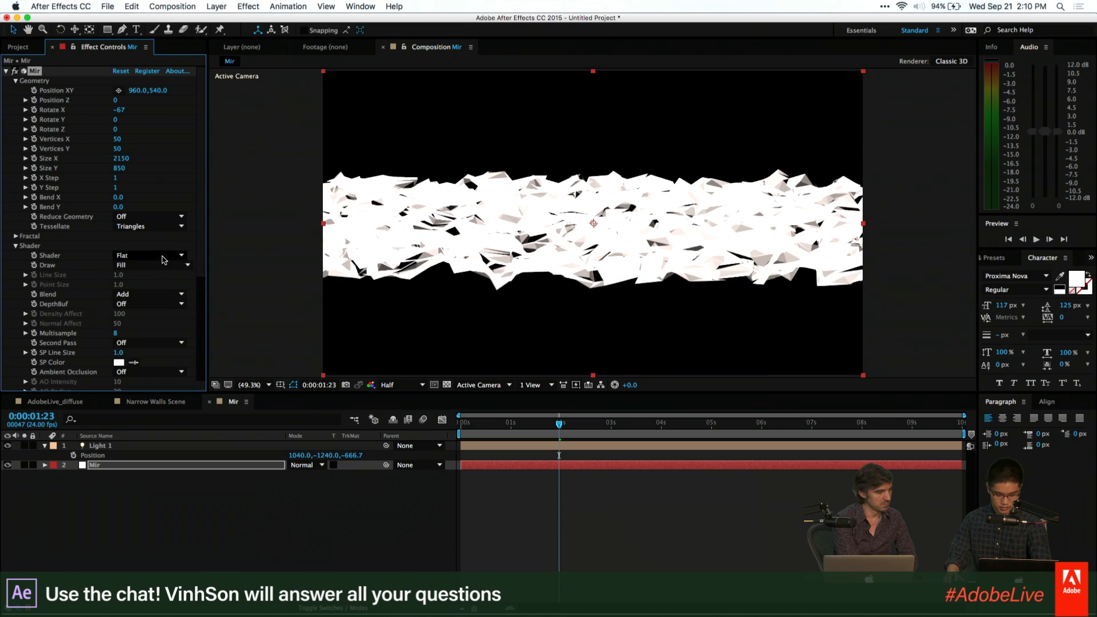
pyautogui.click(164, 257)
pyautogui.click(145, 267)
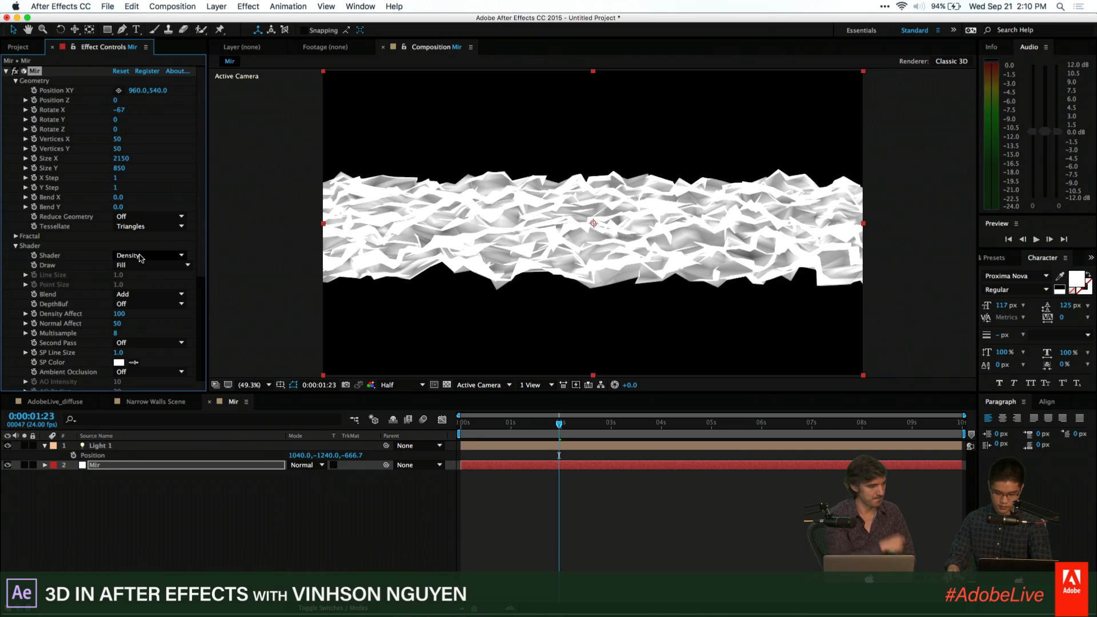
# Try the Wireframe and Points draw modes on the Mir terrain, ending with Draw set to Front Fill, Back Wire
pyautogui.click(144, 265)
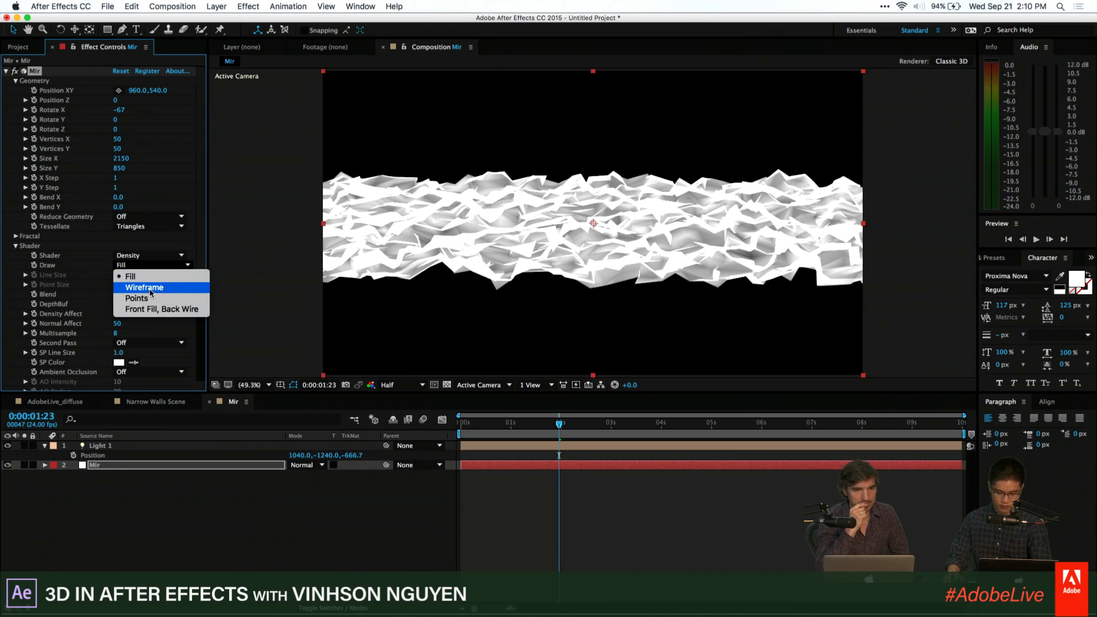
pyautogui.click(150, 288)
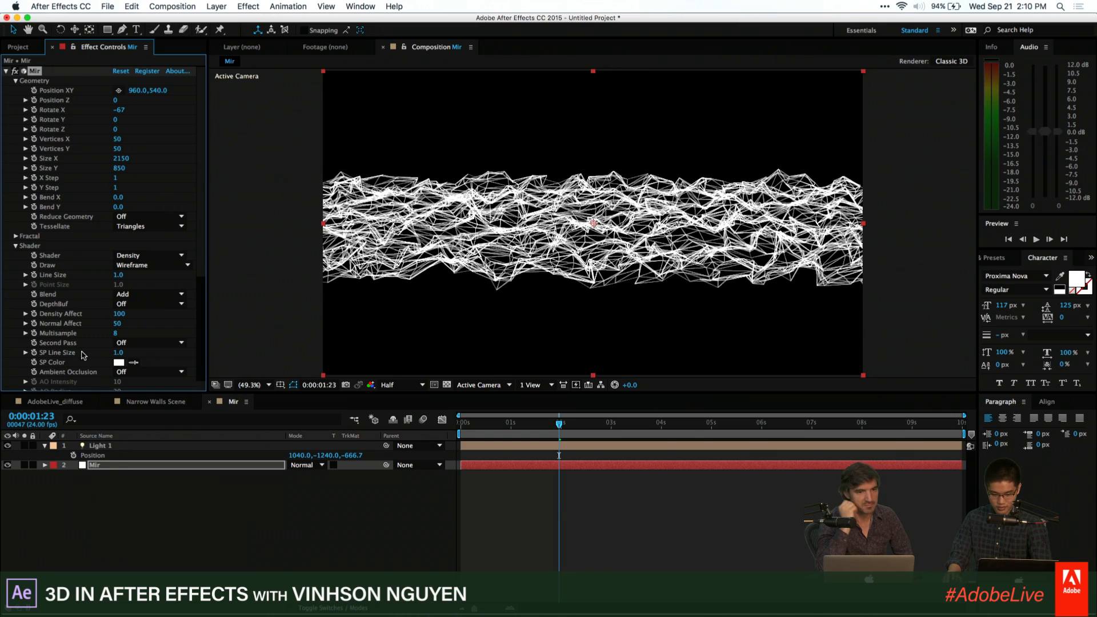
pyautogui.click(152, 265)
pyautogui.click(152, 298)
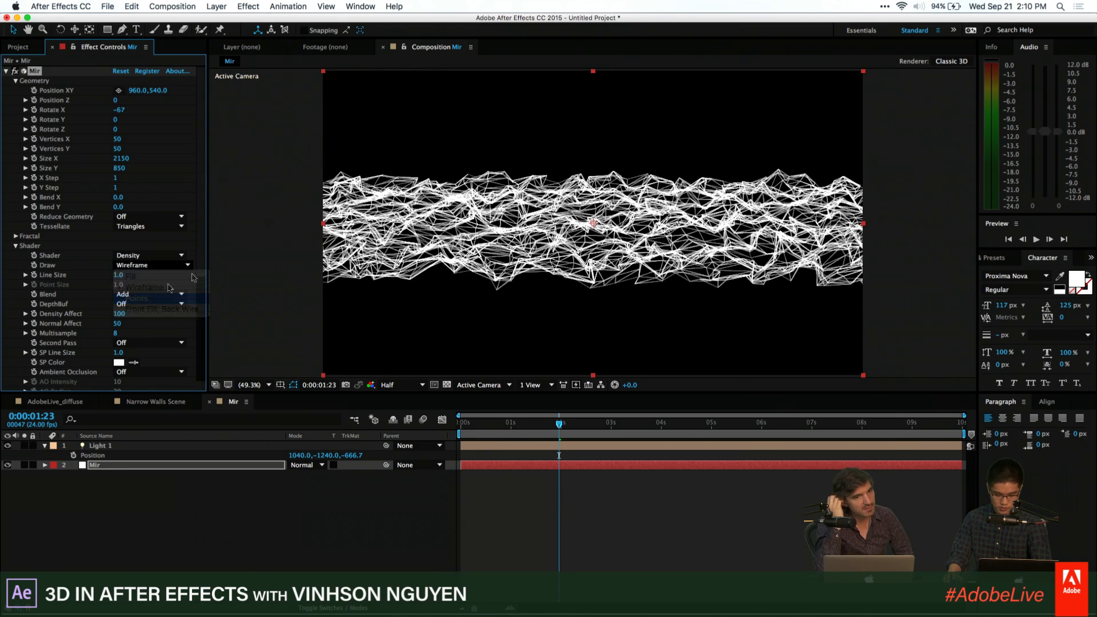
pyautogui.click(151, 264)
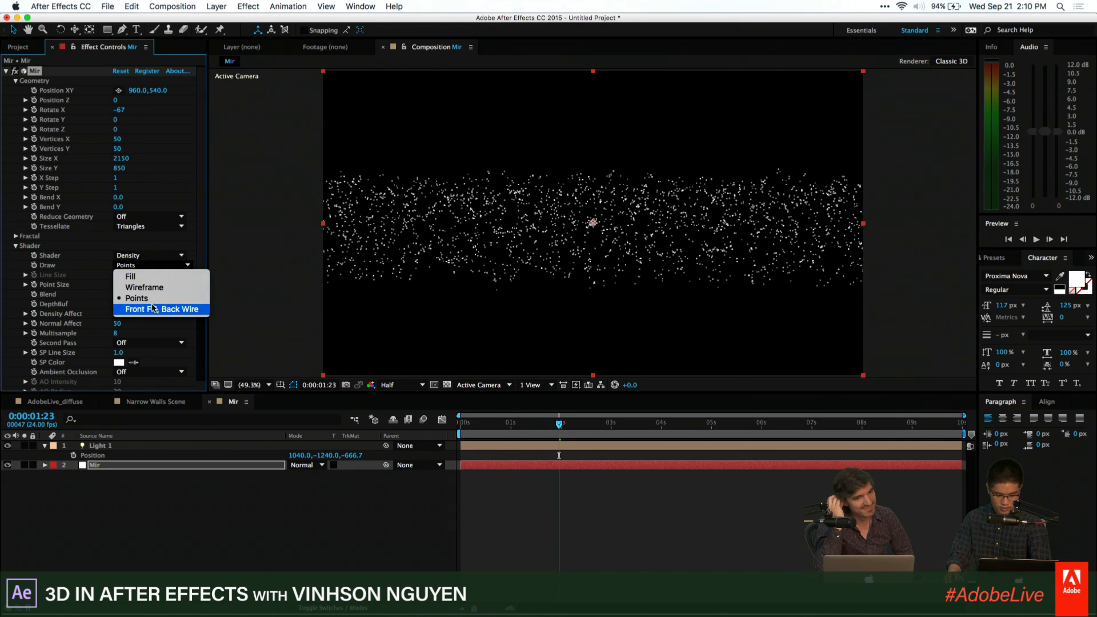
pyautogui.click(153, 309)
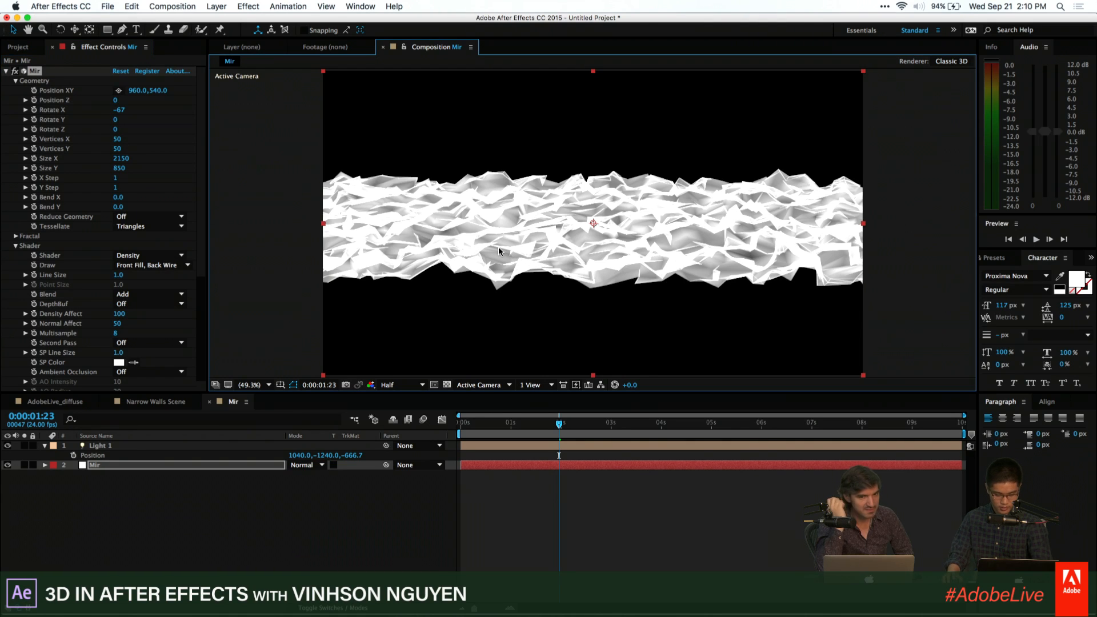
# Add a camera layer named Camera and orbit it to view the terrain at an oblique angle
pyautogui.click(216, 6)
pyautogui.moveTo(222, 20)
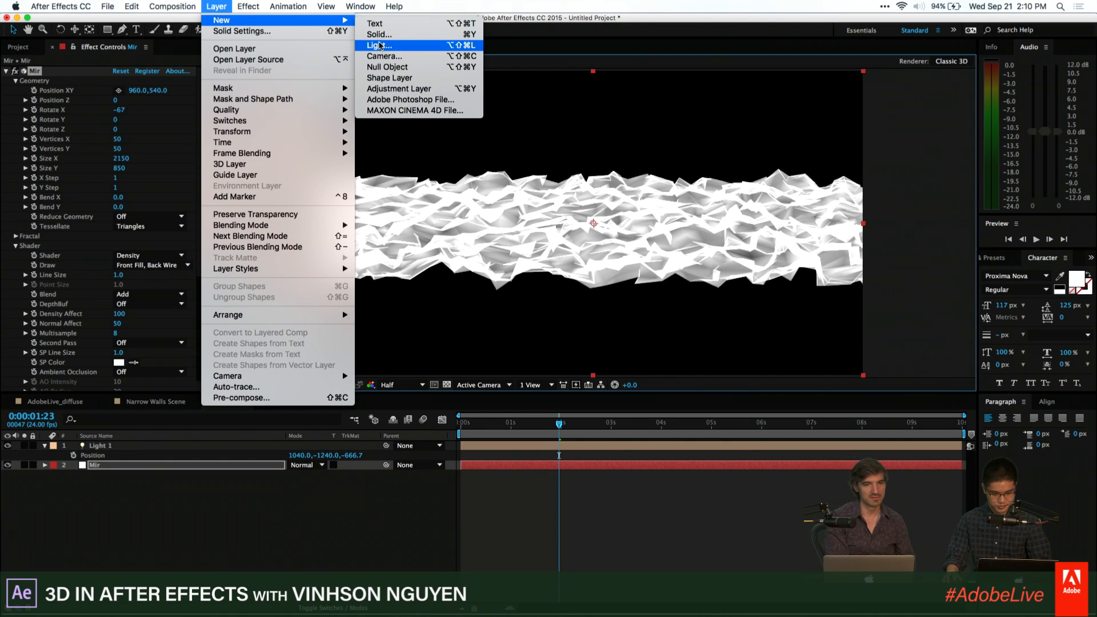
pyautogui.click(378, 53)
pyautogui.write('Camera')
pyautogui.press('Return')
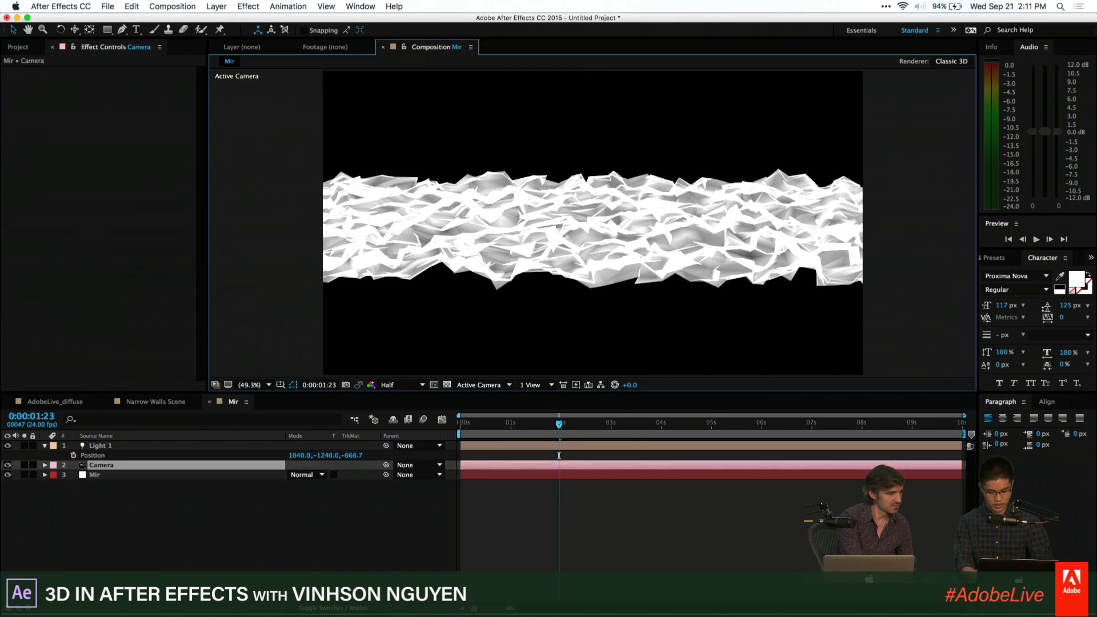
pyautogui.press('c')
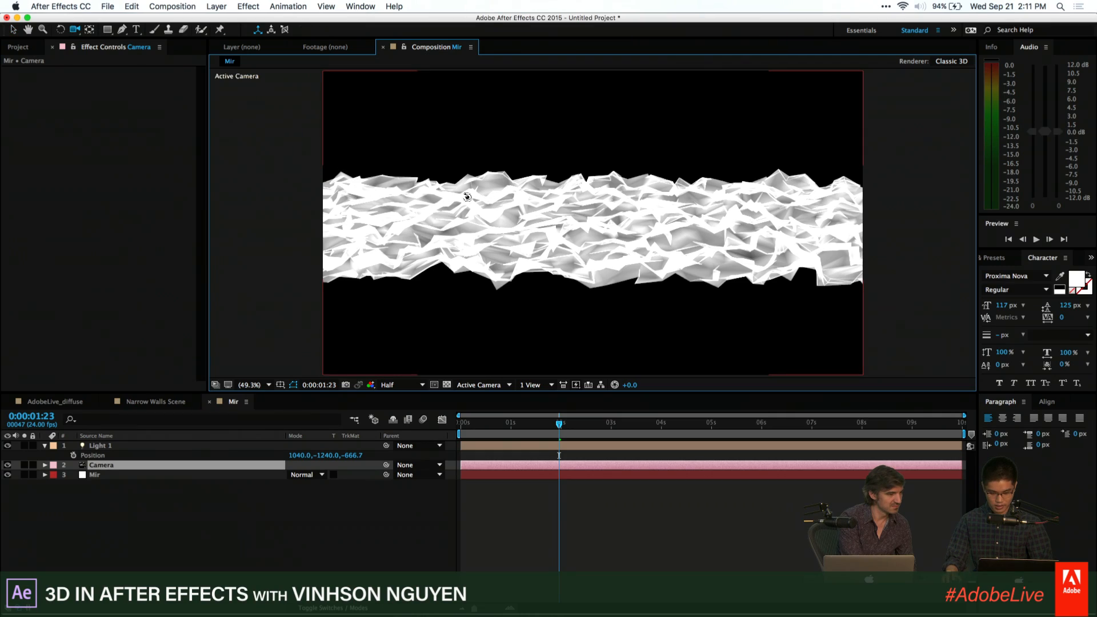
pyautogui.moveTo(467, 197); pyautogui.dragTo(497, 200)
# Change the Mir effect's material color to a pale cyan blue
pyautogui.click(142, 475)
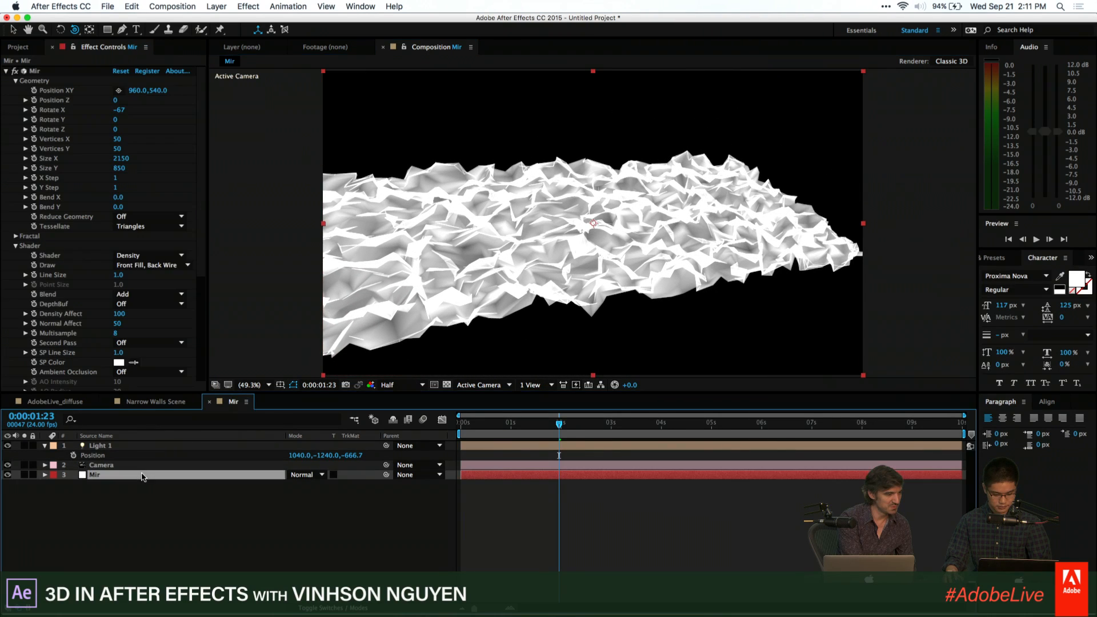
pyautogui.click(112, 259)
pyautogui.click(97, 290)
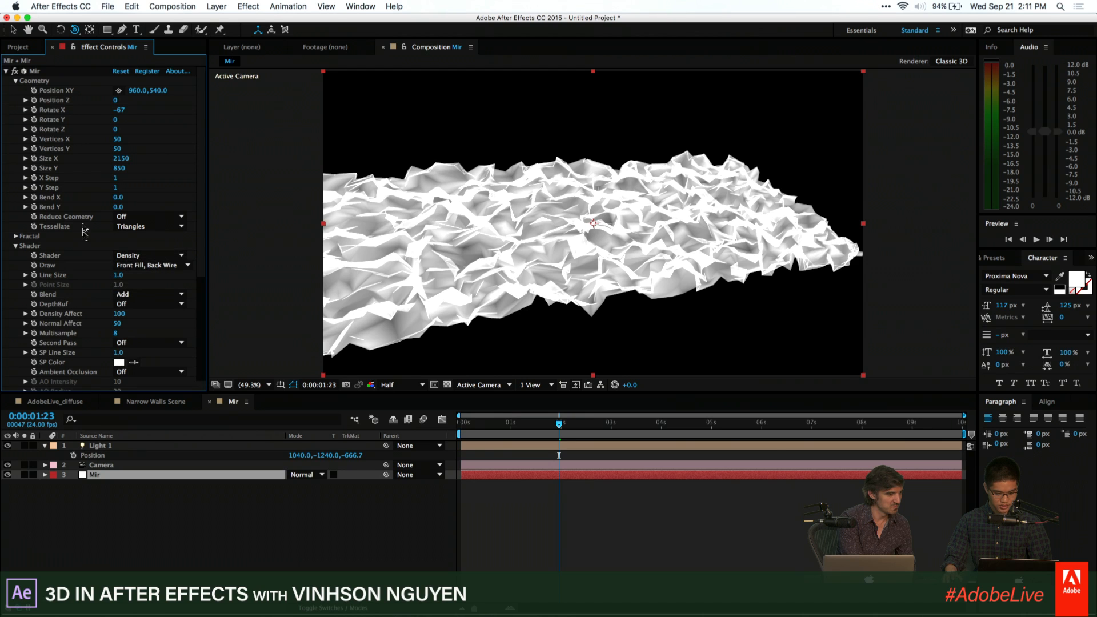
pyautogui.scroll(-5, 85, 228)
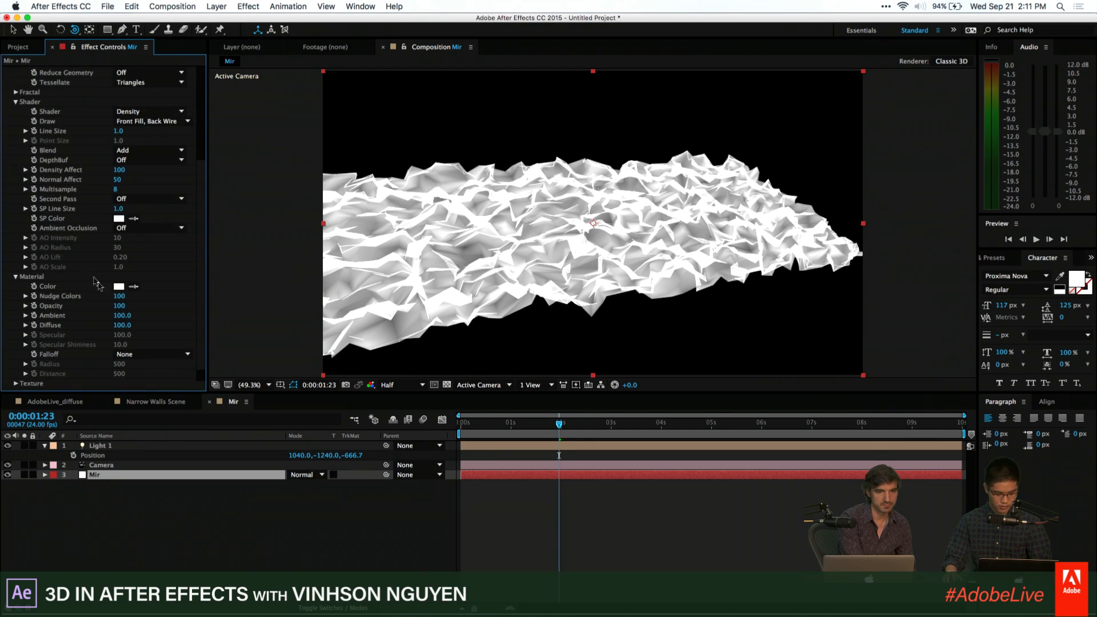
pyautogui.click(117, 287)
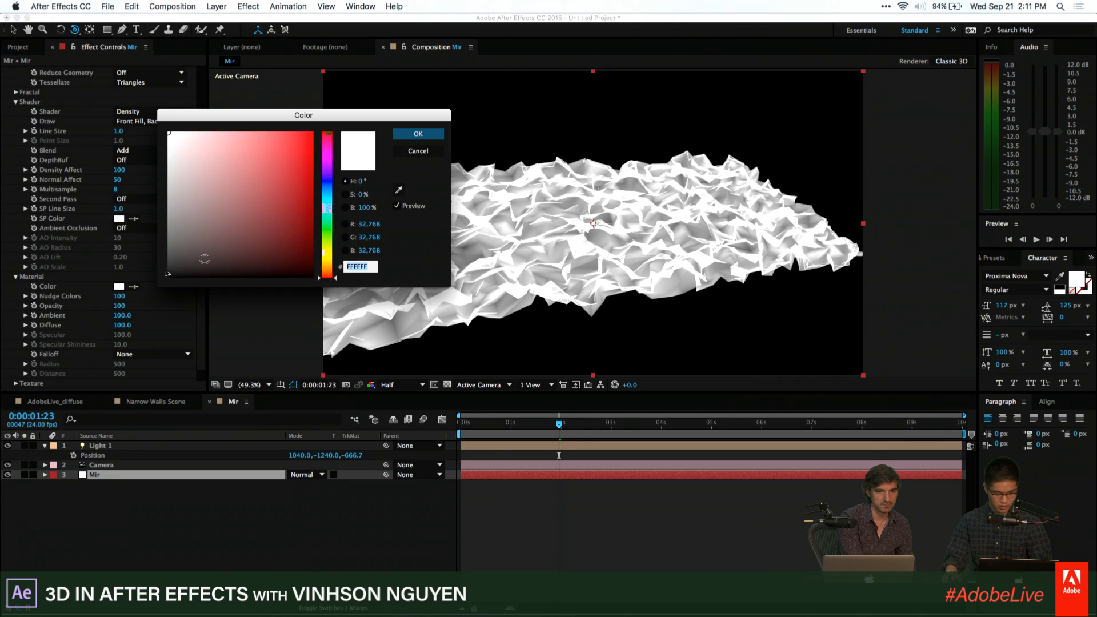
pyautogui.click(328, 167)
pyautogui.moveTo(329, 167); pyautogui.dragTo(330, 199)
pyautogui.moveTo(269, 137); pyautogui.dragTo(248, 135)
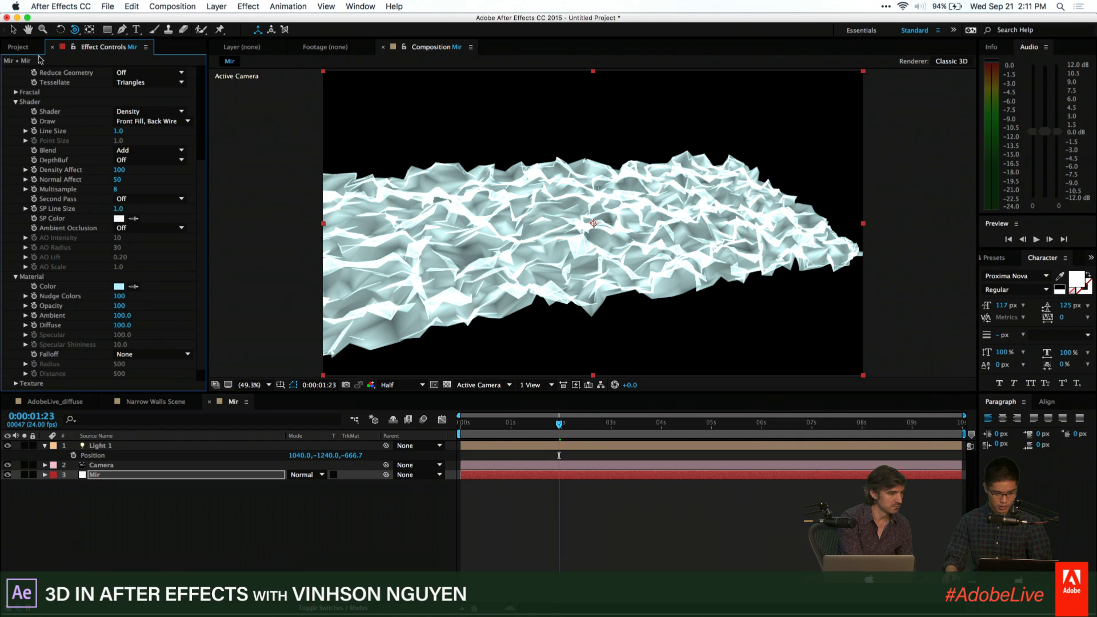
# Set the project's color depth to 8 bits per channel and its working space to None
pyautogui.click(17, 47)
pyautogui.click(53, 386)
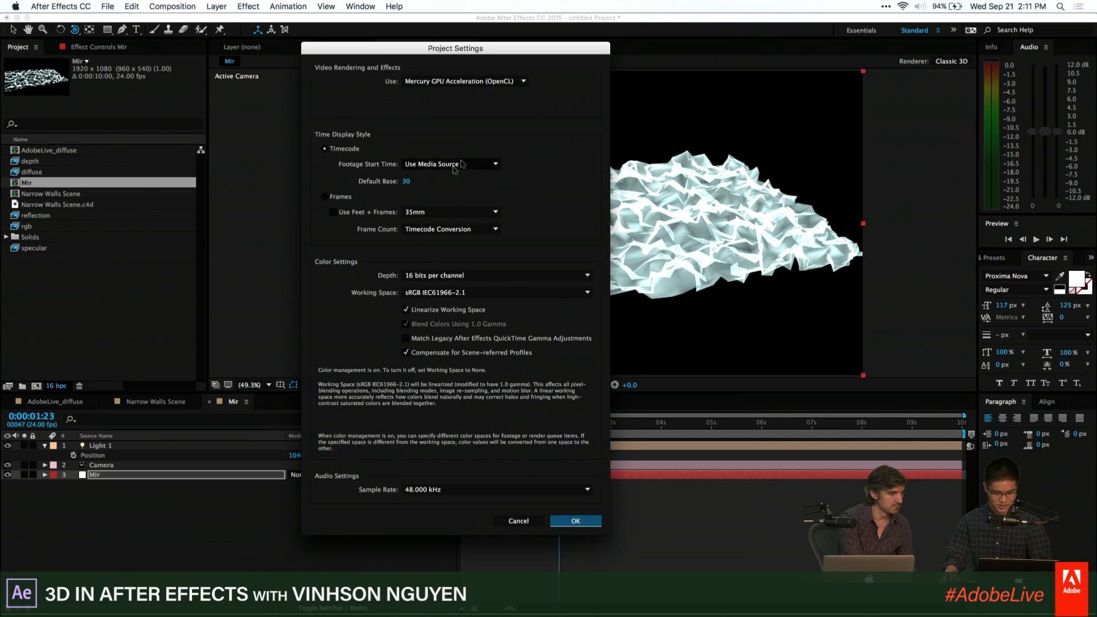
pyautogui.click(446, 275)
pyautogui.click(435, 287)
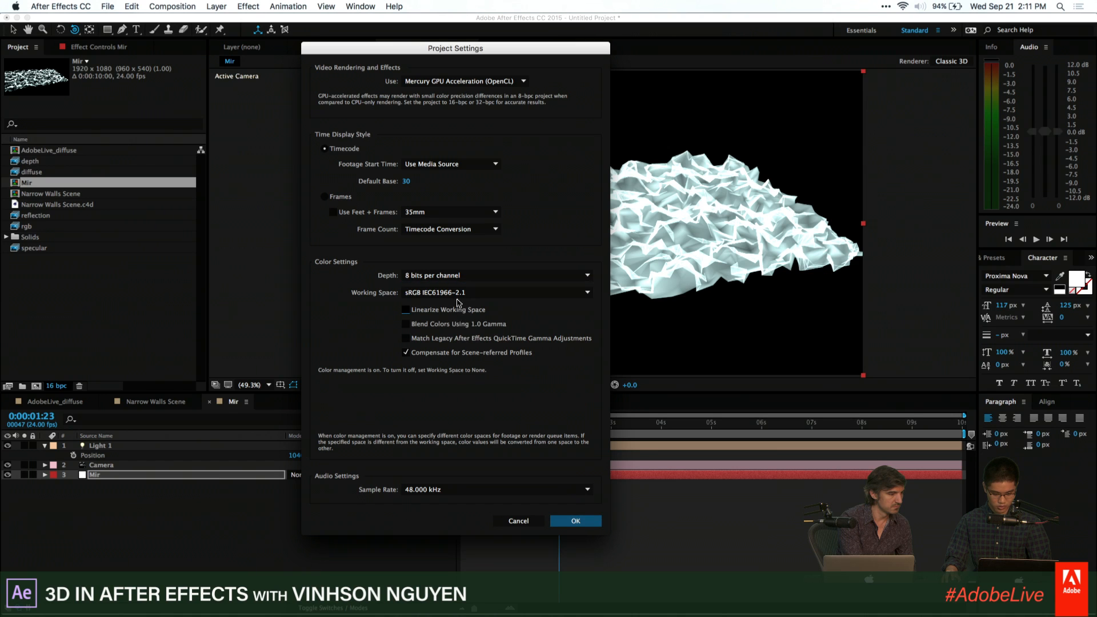
pyautogui.click(486, 293)
pyautogui.click(451, 178)
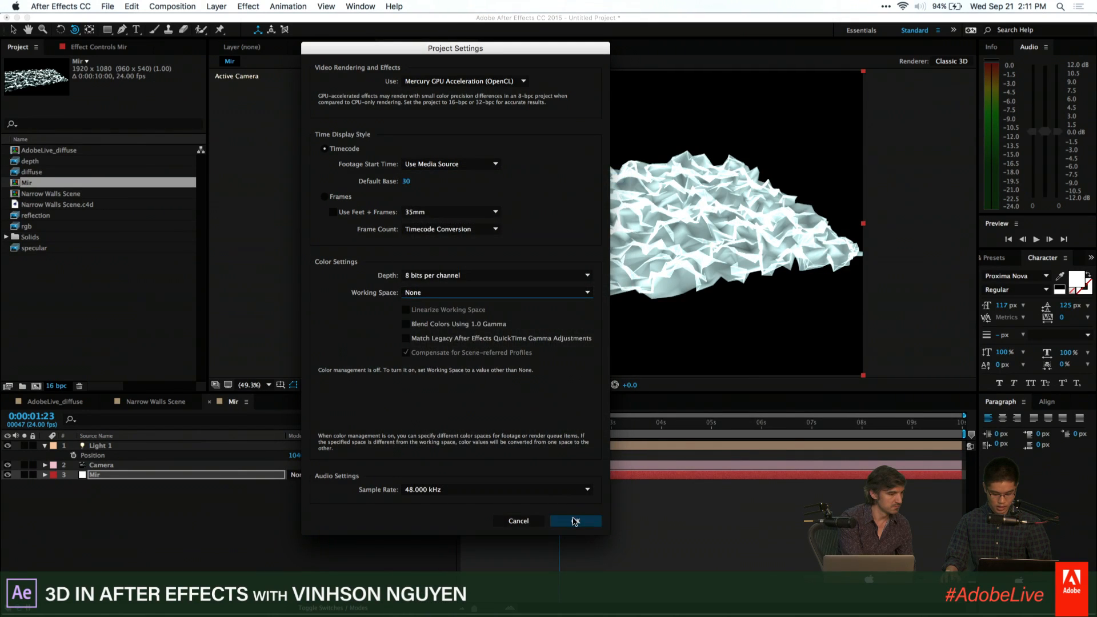
pyautogui.click(576, 522)
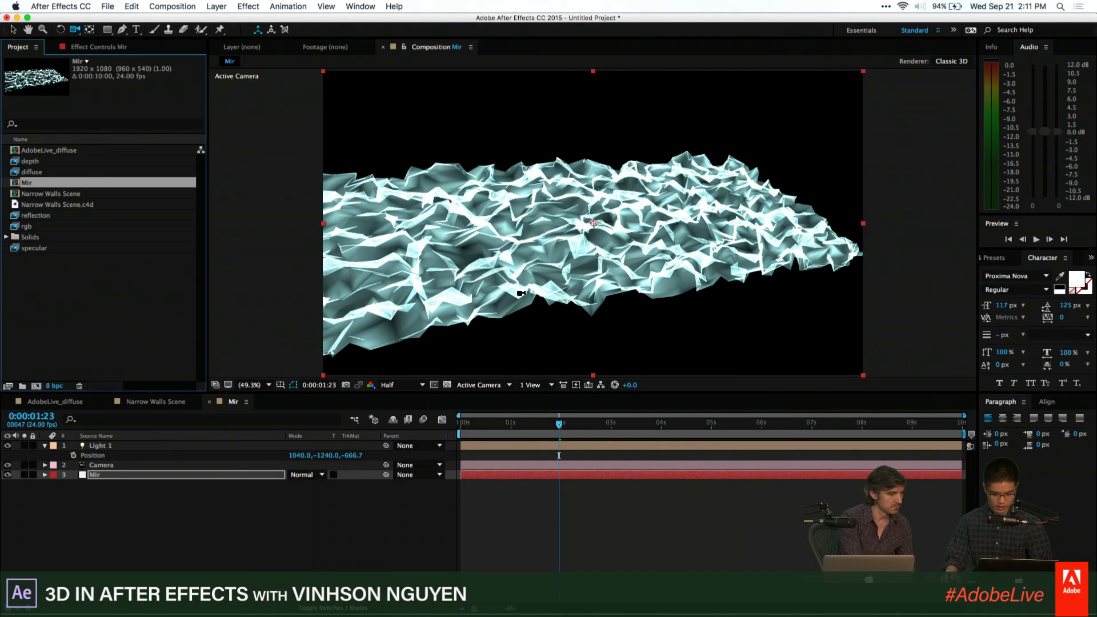
# Add a white 1920 × 1080 solid named BG and place it beneath the Mir layer
pyautogui.moveTo(522, 295); pyautogui.dragTo(497, 303)
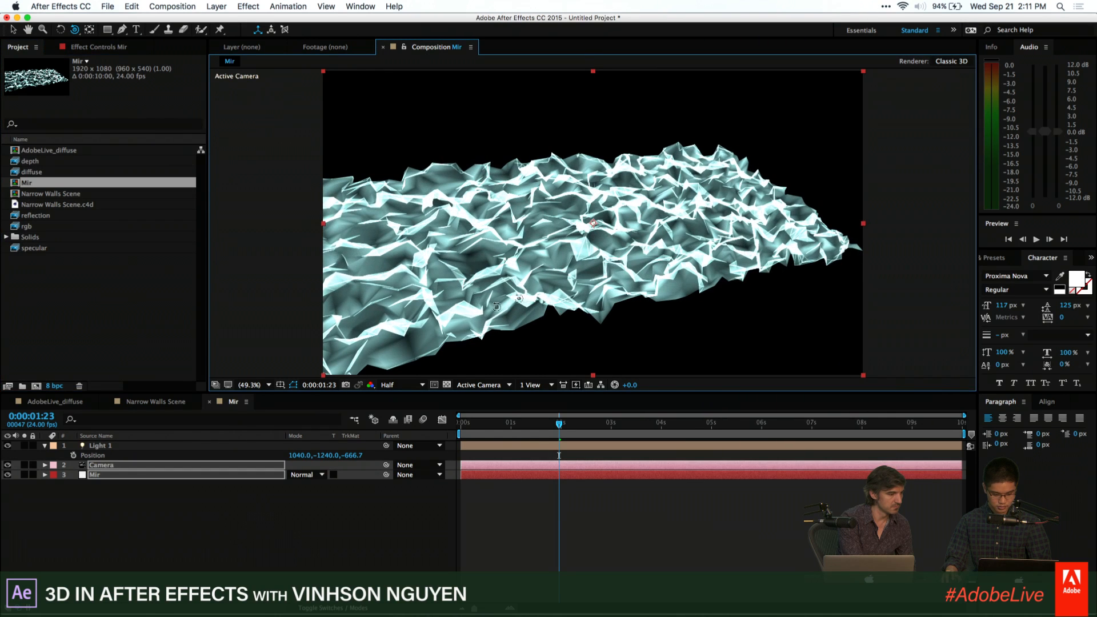
pyautogui.click(216, 6)
pyautogui.click(380, 28)
pyautogui.write('B')
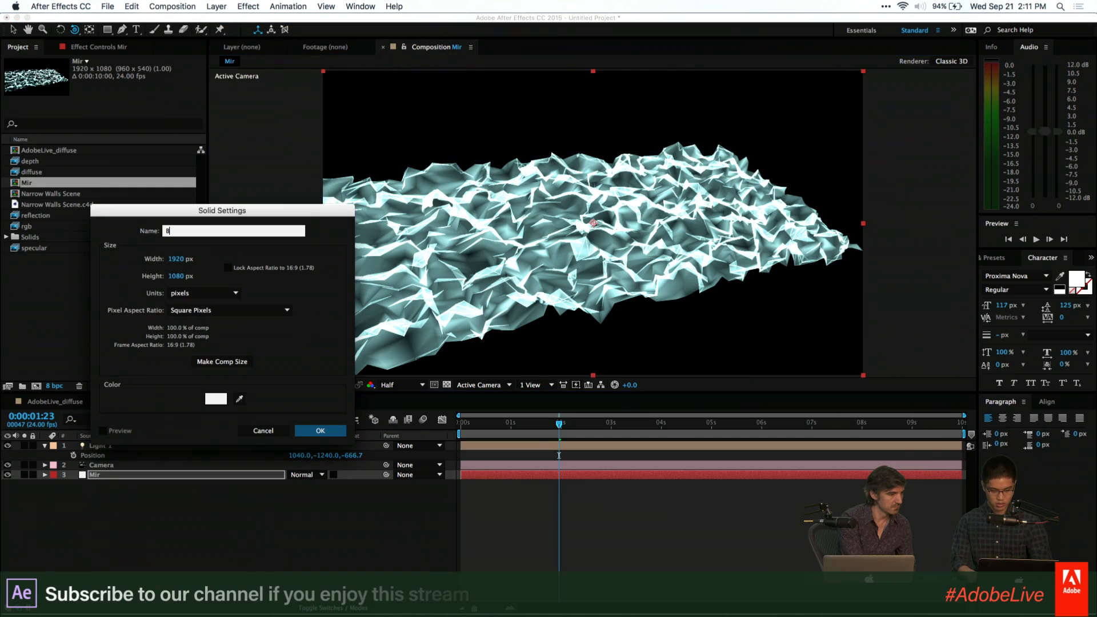
pyautogui.write('G')
pyautogui.press('Return')
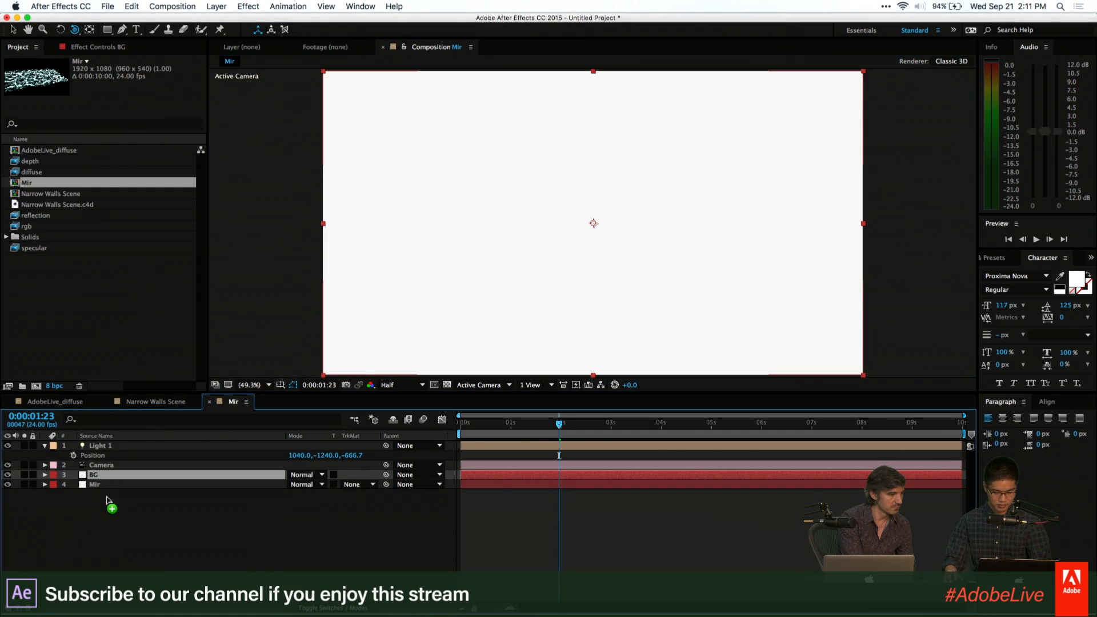
pyautogui.moveTo(107, 501); pyautogui.dragTo(109, 498)
# Search the effects for "ramp" and apply Gradient Ramp to the BG layer
pyautogui.click(217, 5)
pyautogui.moveTo(248, 6)
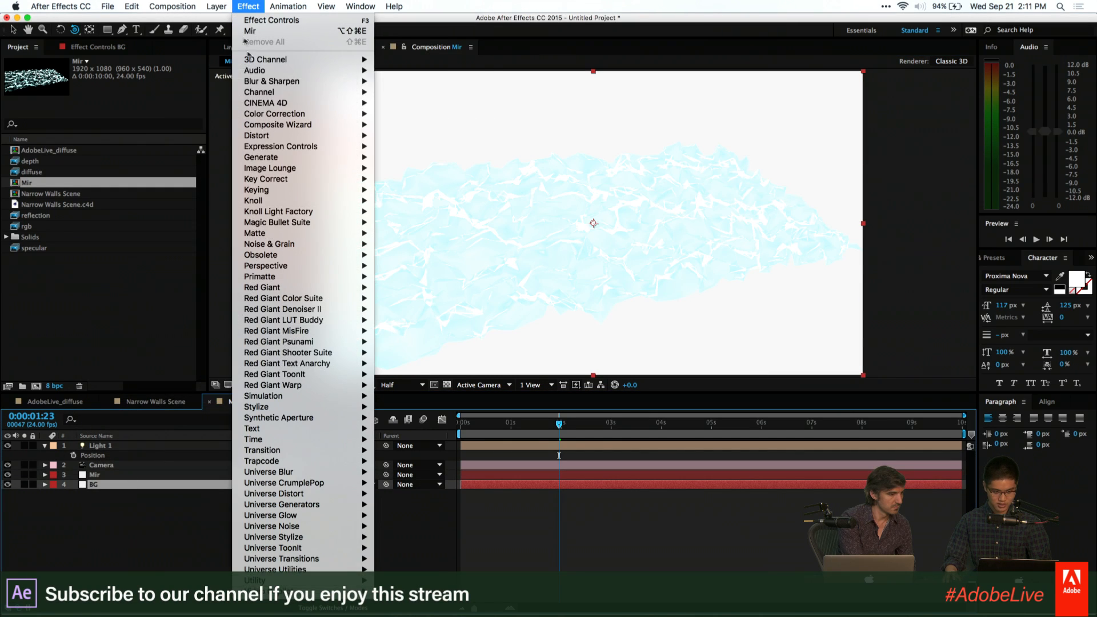
pyautogui.click(212, 255)
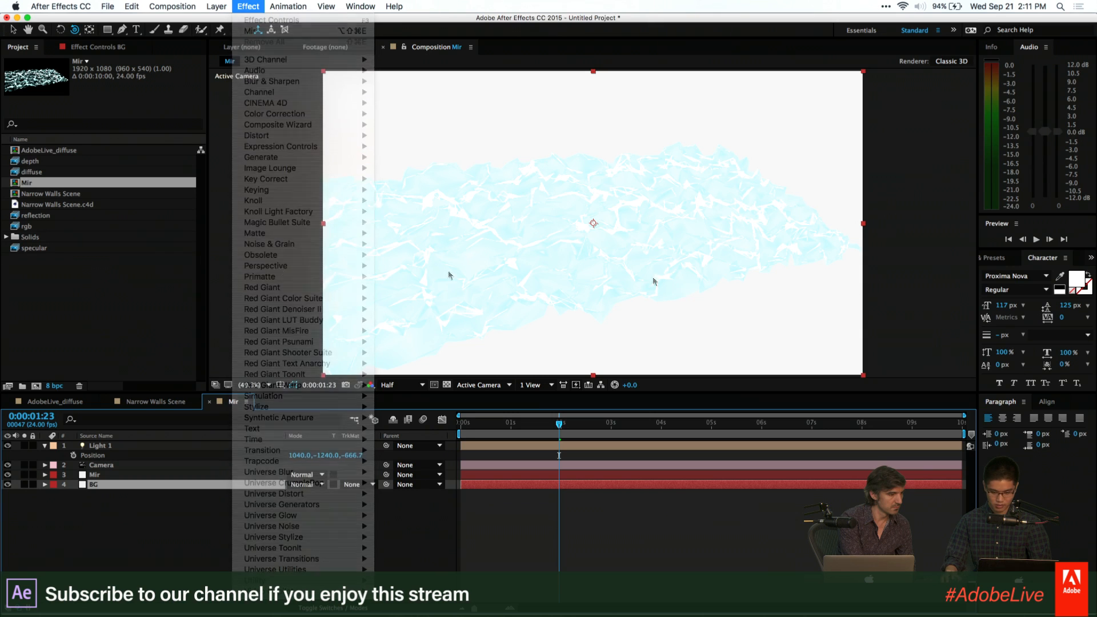
pyautogui.click(984, 258)
pyautogui.click(1009, 272)
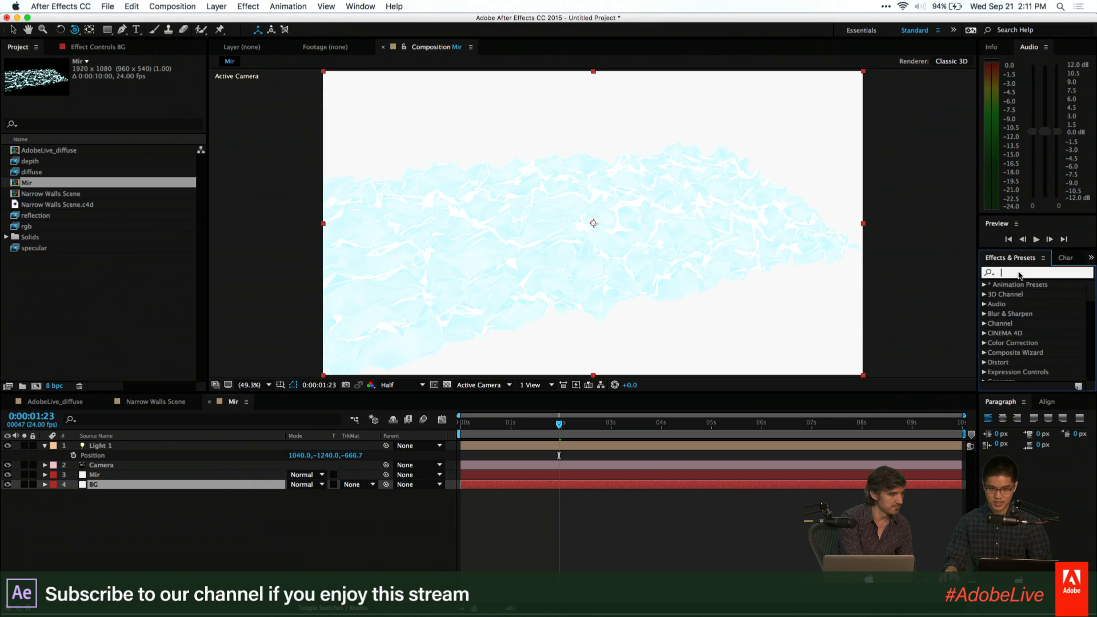
pyautogui.write('g')
pyautogui.press('BackSpace')
pyautogui.write('ram')
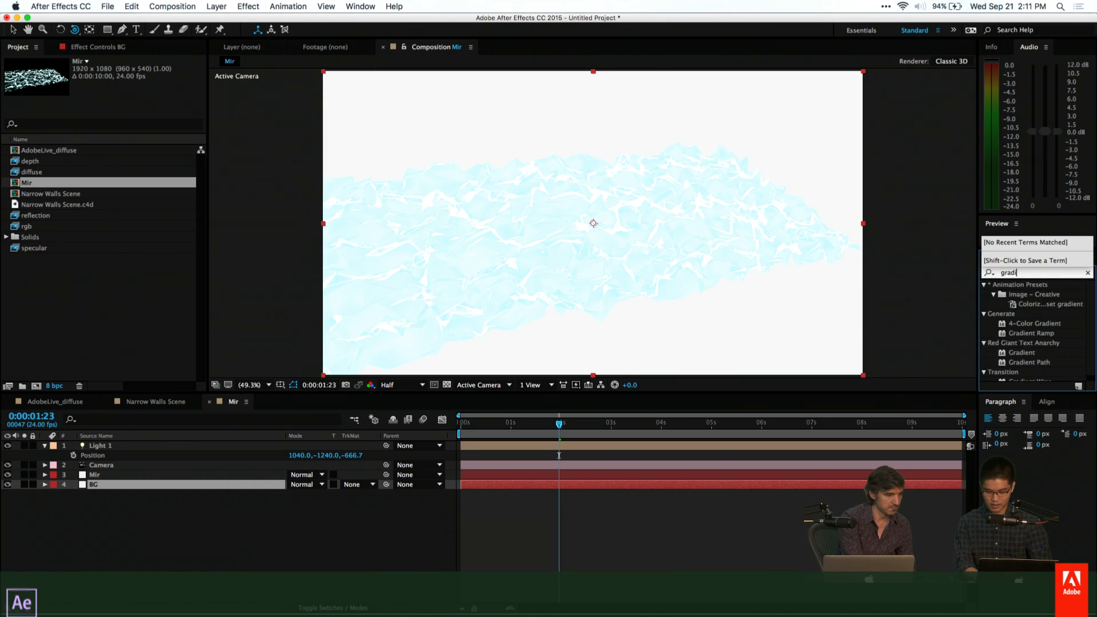
pyautogui.write('p')
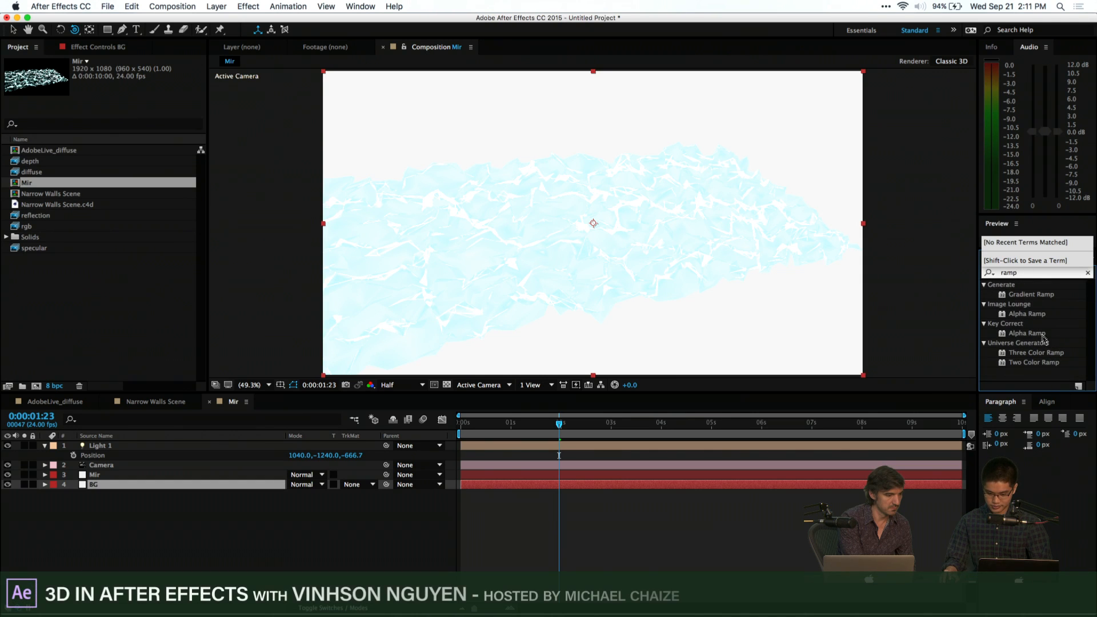
pyautogui.click(1032, 380)
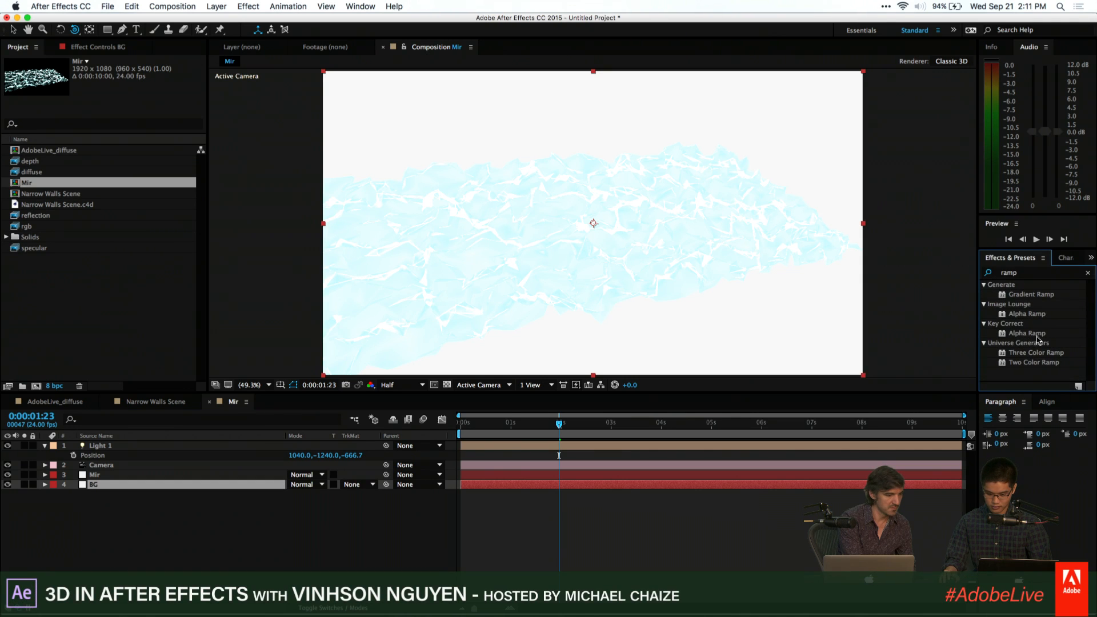
pyautogui.moveTo(1038, 300); pyautogui.dragTo(182, 491)
# Set the BG layer's Gradient Ramp shape to Radial Ramp and its start color to a pale blue
pyautogui.click(150, 120)
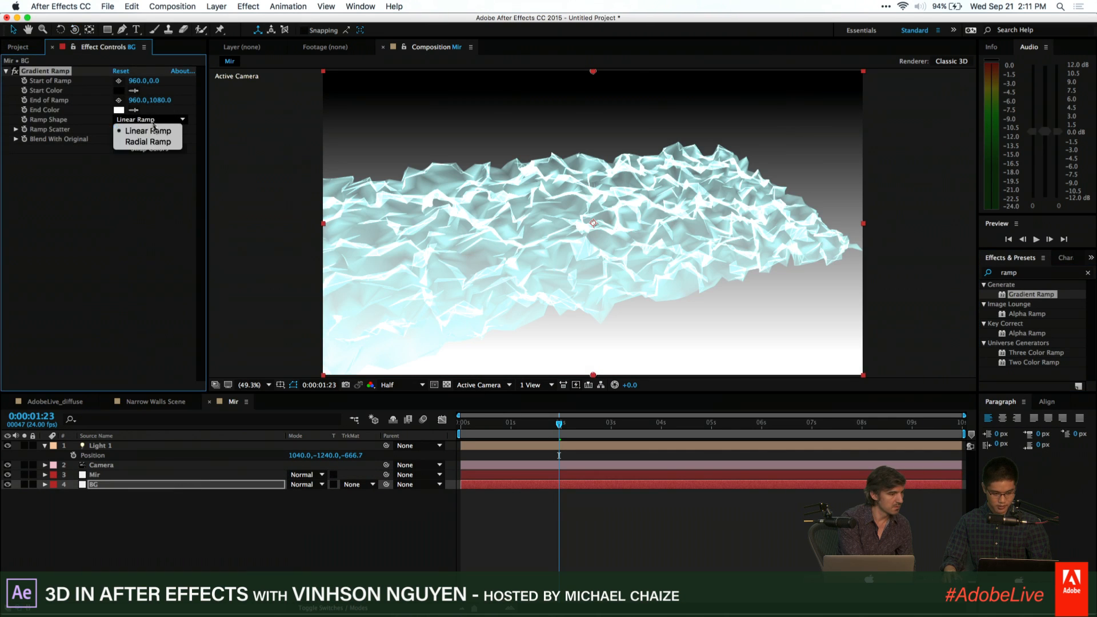
pyautogui.click(140, 141)
pyautogui.click(120, 92)
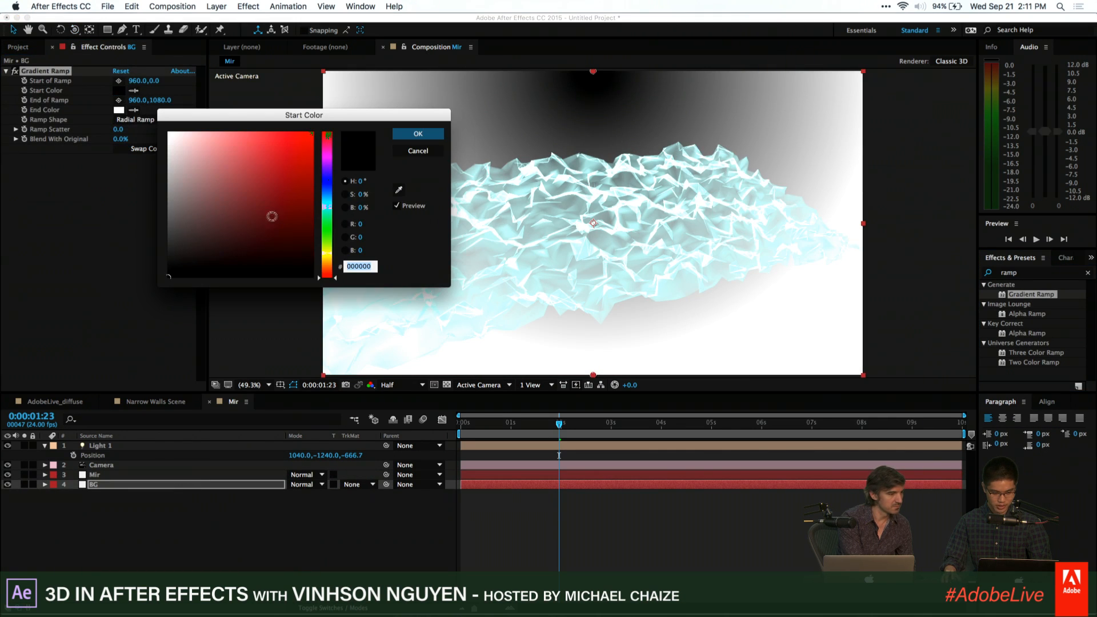
pyautogui.moveTo(324, 190); pyautogui.dragTo(331, 192)
pyautogui.click(191, 148)
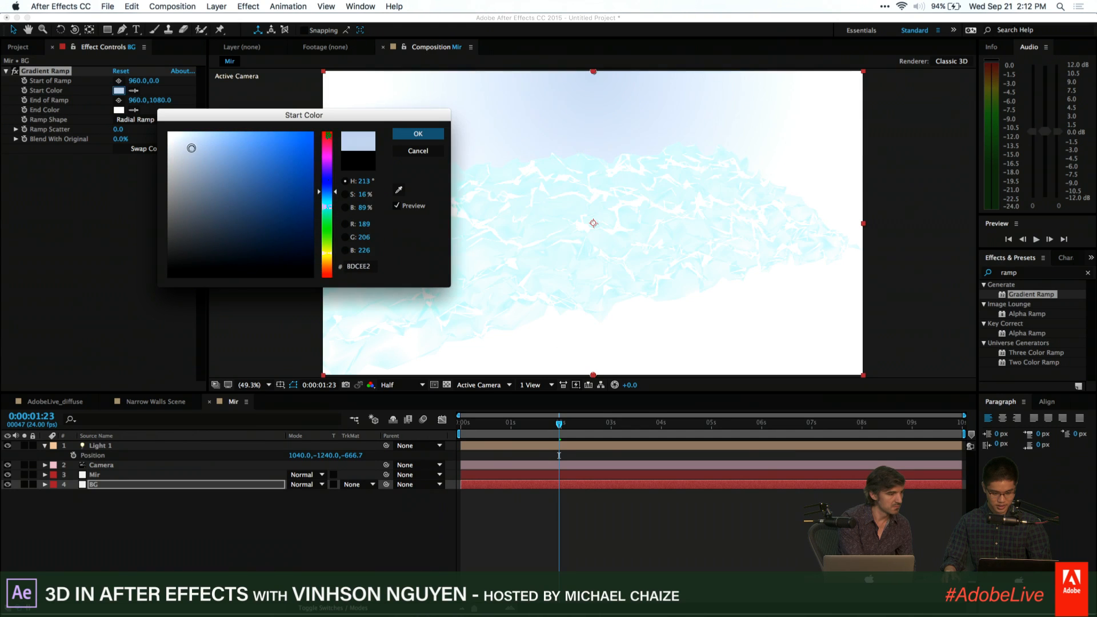
pyautogui.press('Return')
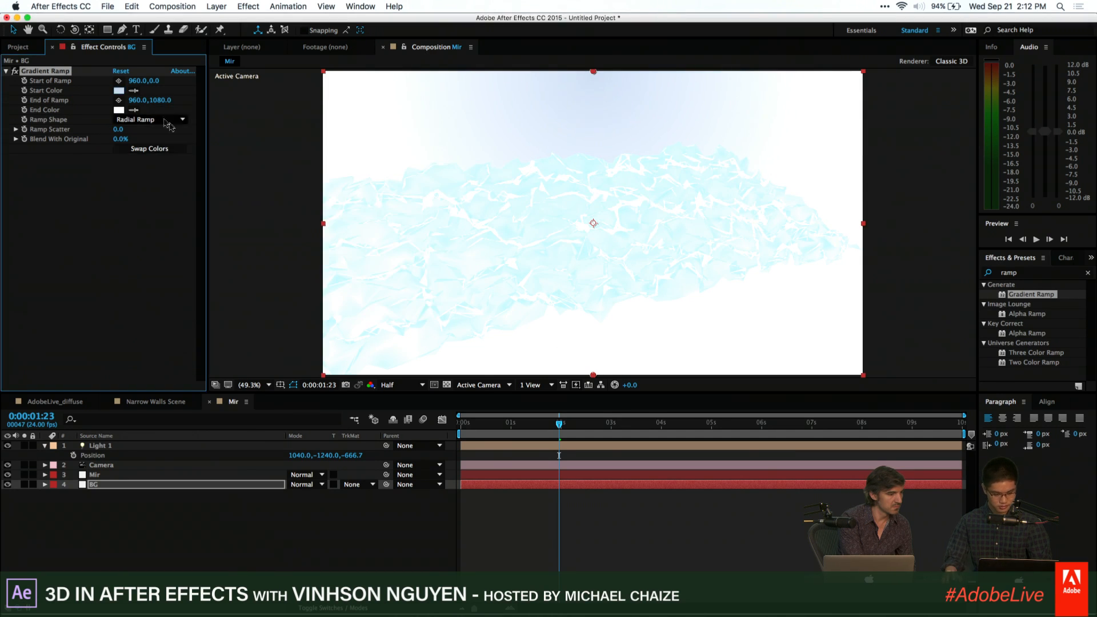
# Change the Gradient Ramp's end color to a muted slate blue, hex 5A6881
pyautogui.click(119, 110)
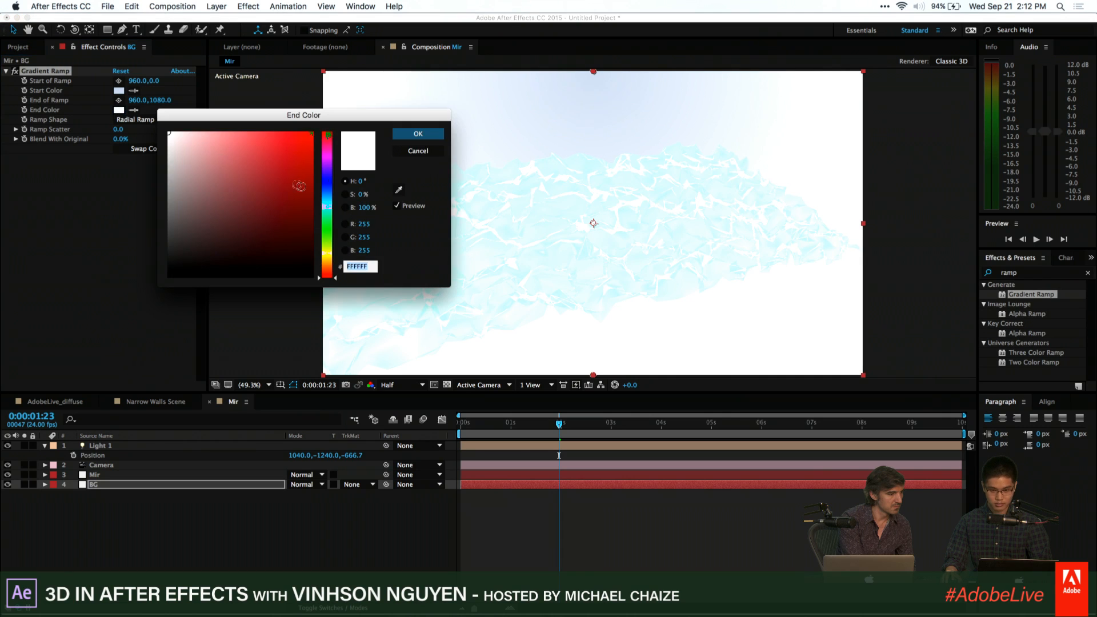
pyautogui.click(329, 191)
pyautogui.moveTo(250, 217); pyautogui.dragTo(211, 203)
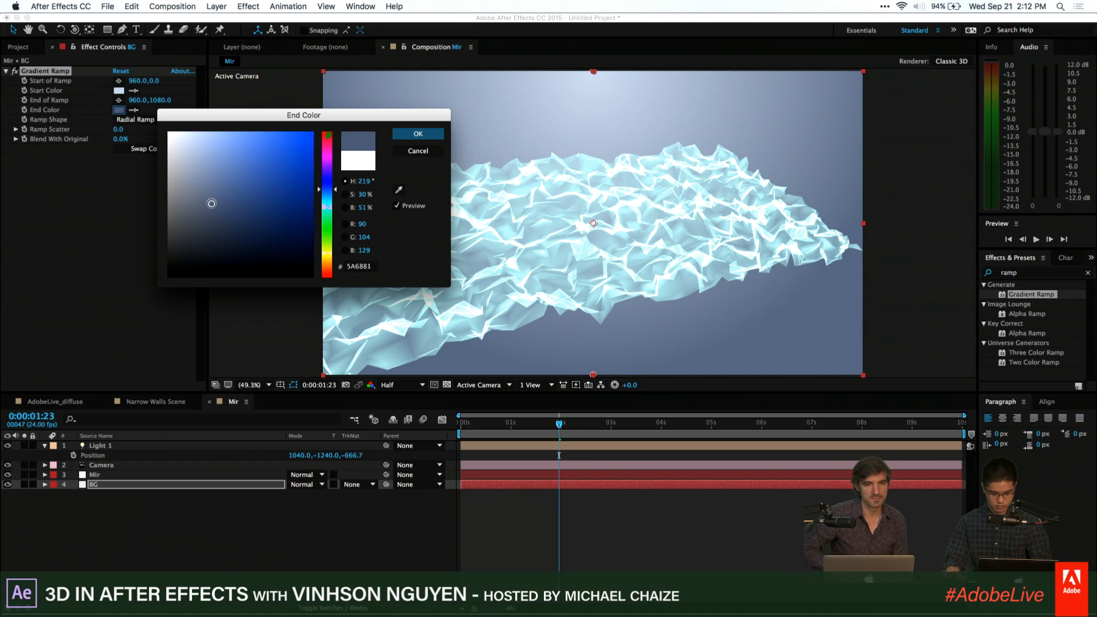
pyautogui.press('Return')
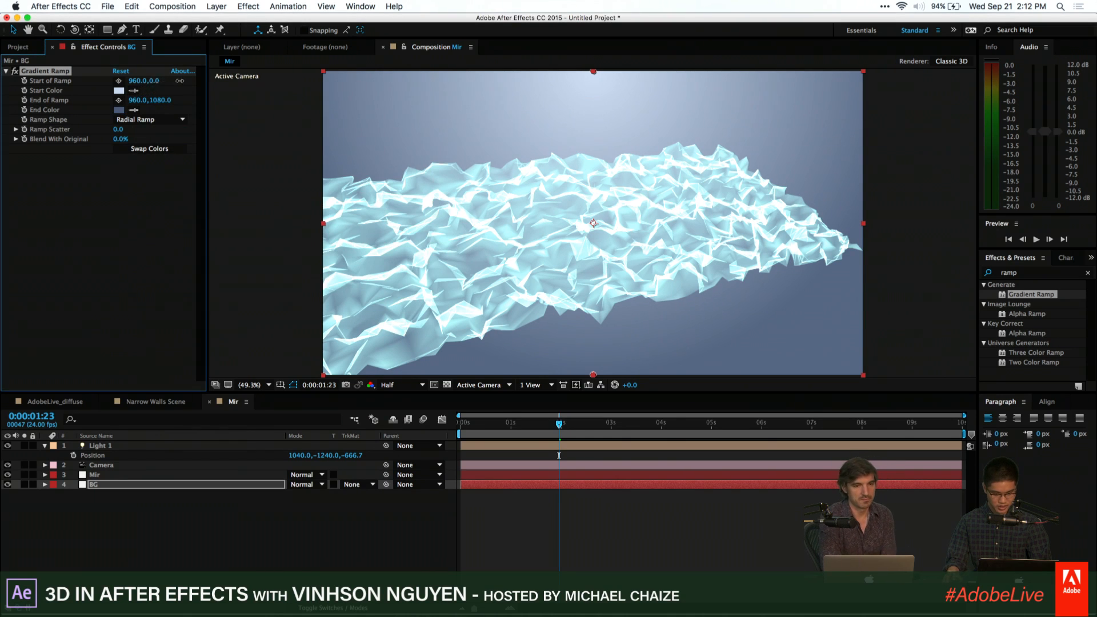
# Set the Gradient Ramp's start point to 960, 542, its end point to 960, 1707 and its ramp scatter to 62.6
pyautogui.moveTo(180, 81); pyautogui.dragTo(479, 59)
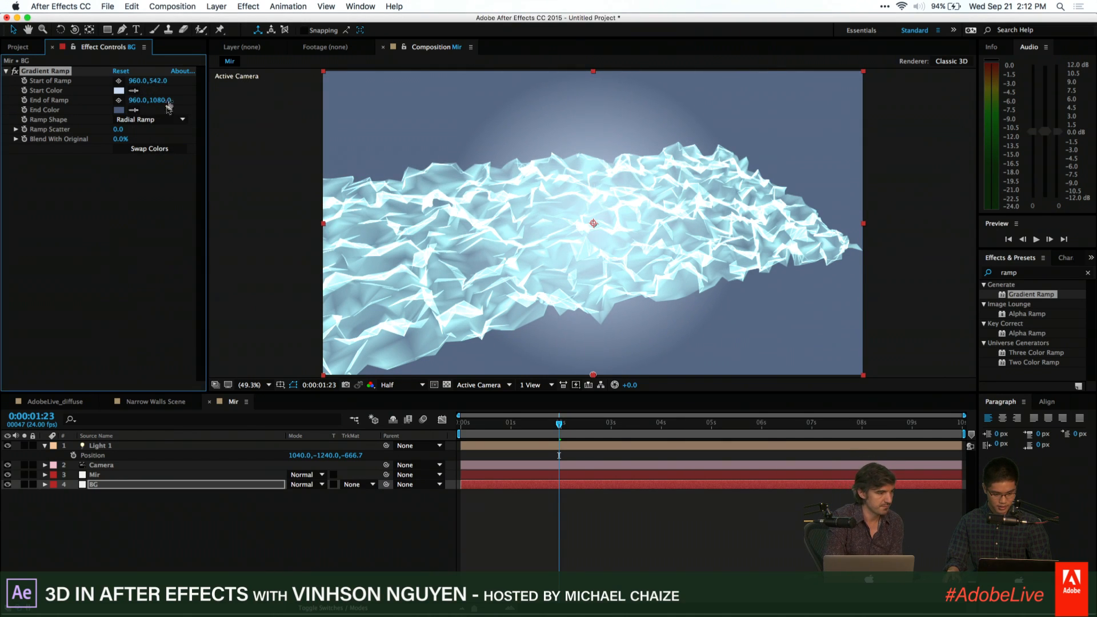
pyautogui.moveTo(162, 104); pyautogui.dragTo(592, 28)
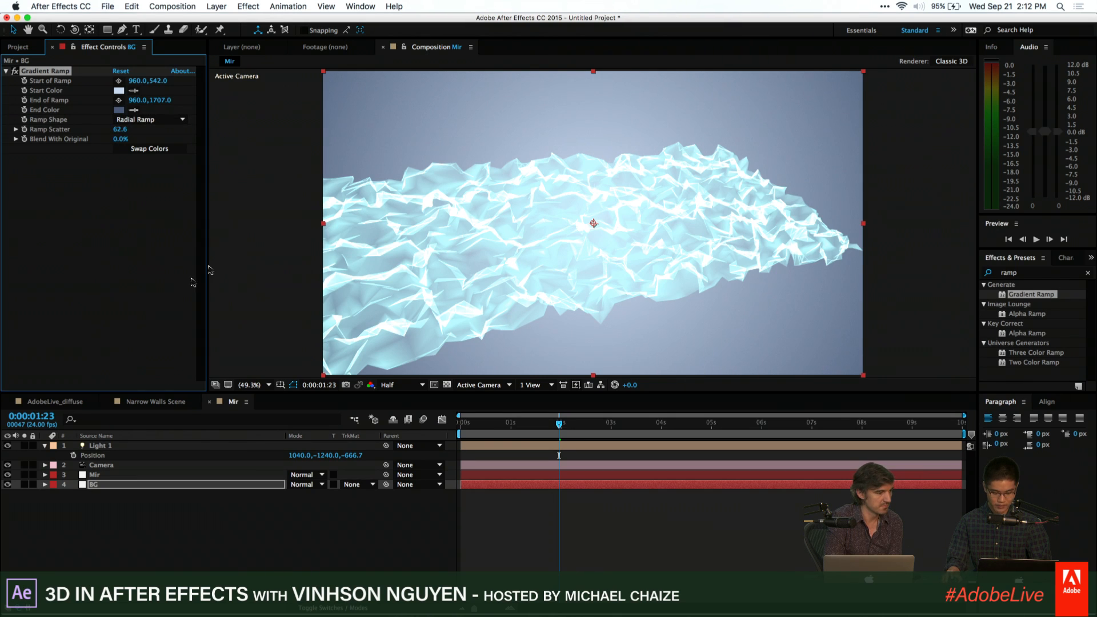
# Darken the Gradient Ramp's start color to a light greyish blue with RGB values 186, 194, 203
pyautogui.click(120, 90)
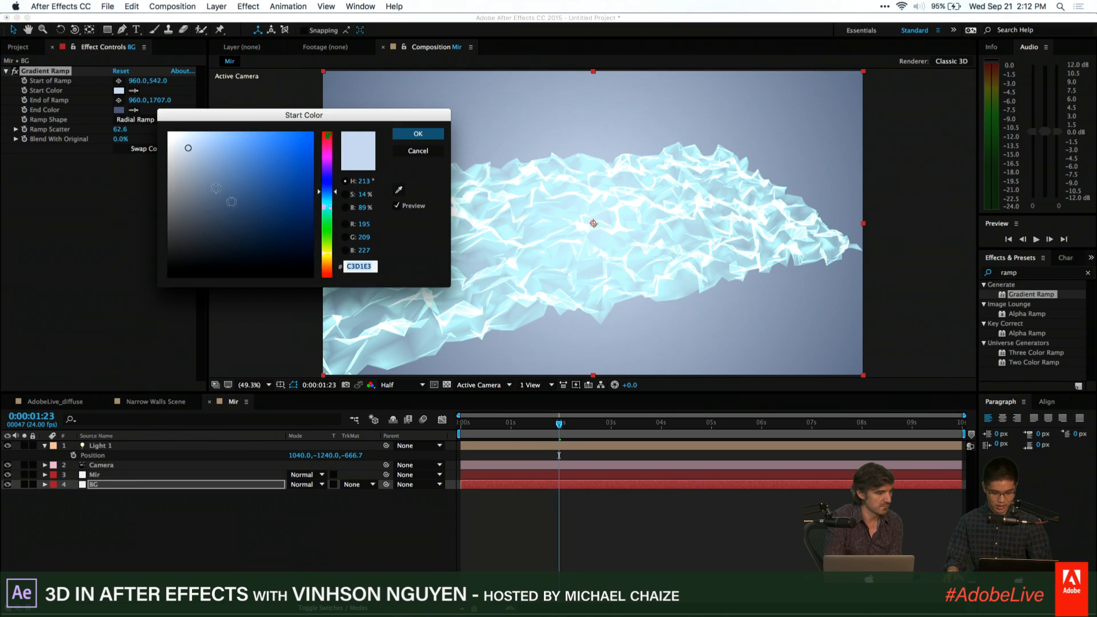
pyautogui.moveTo(198, 164)
pyautogui.mouseDown()
pyautogui.moveTo(192, 174)
pyautogui.moveTo(179, 161)
pyautogui.mouseUp()
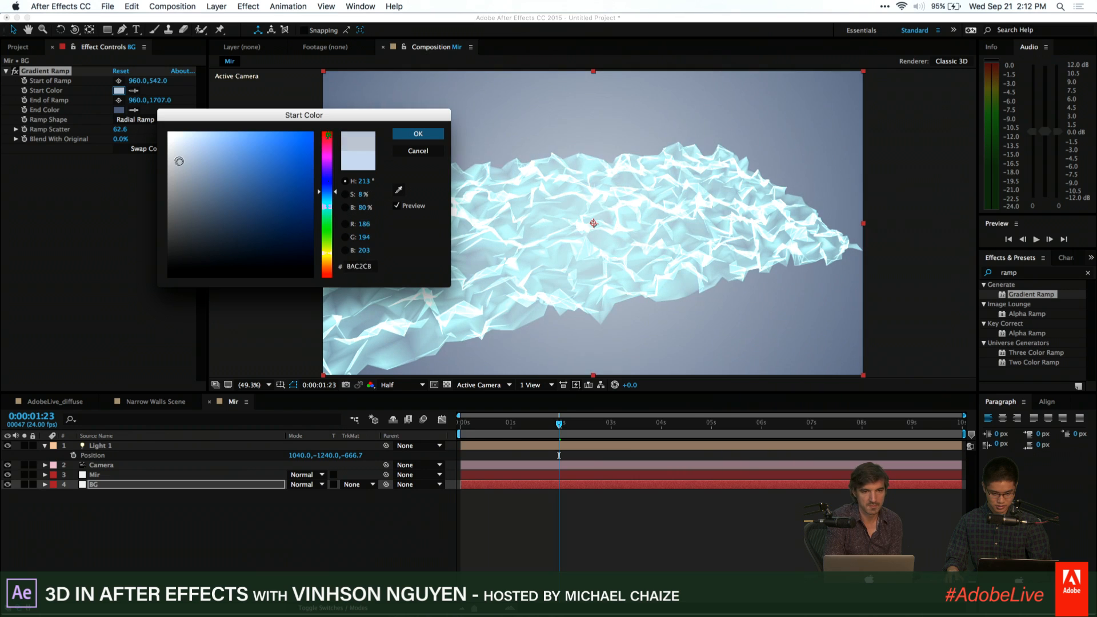
pyautogui.click(437, 135)
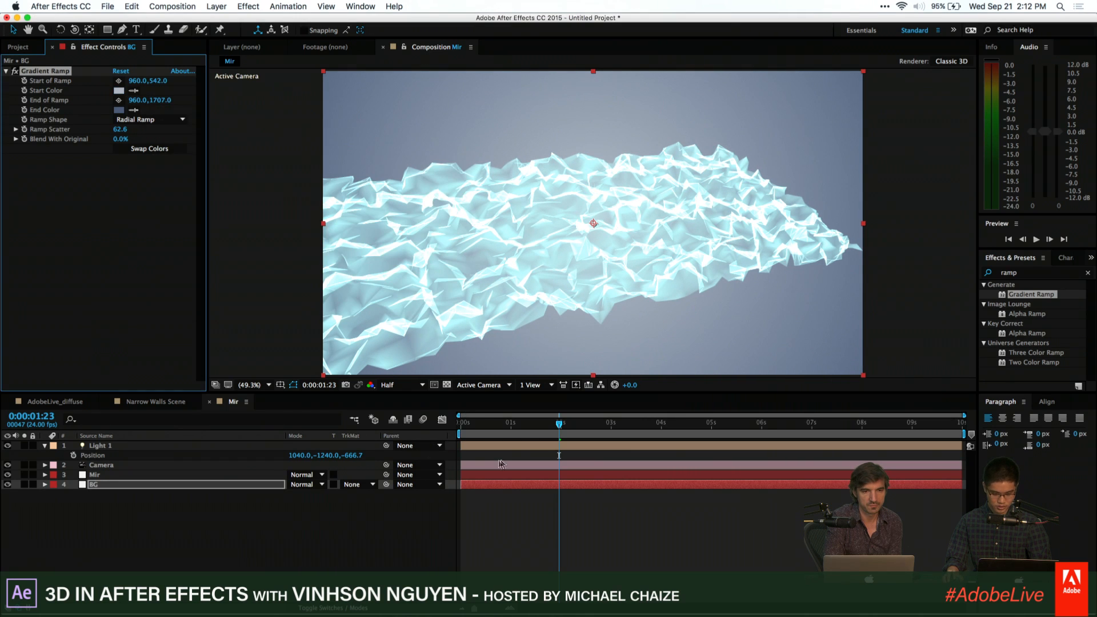
# Set the Mir effect's fractal amplitude to 57 and its frequency to 367
pyautogui.click(130, 474)
pyautogui.moveTo(200, 236); pyautogui.dragTo(194, 304)
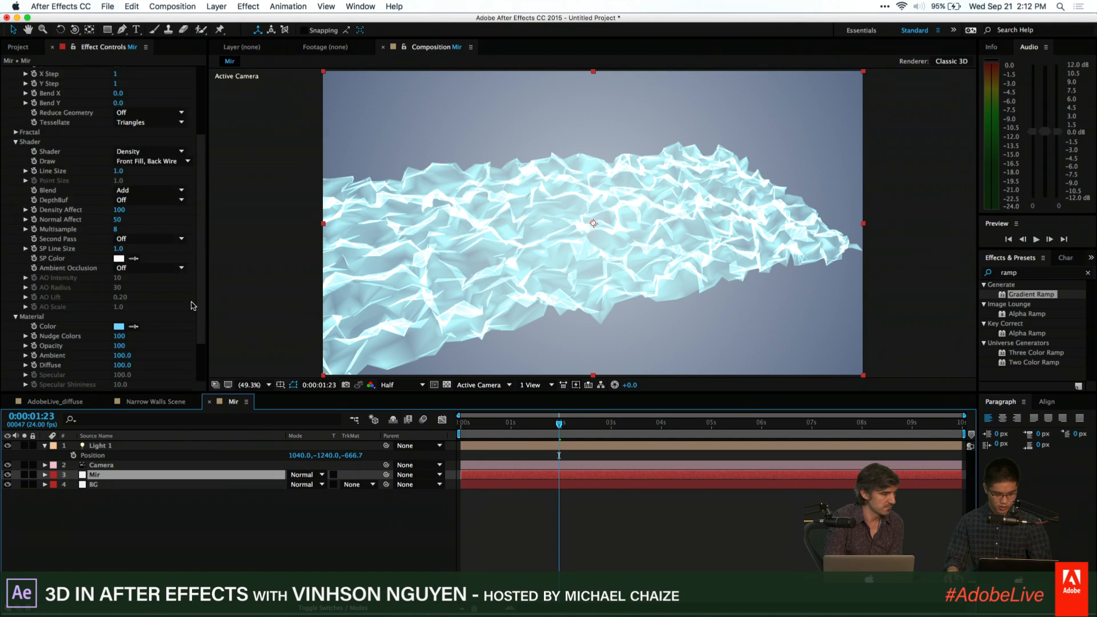
pyautogui.click(16, 132)
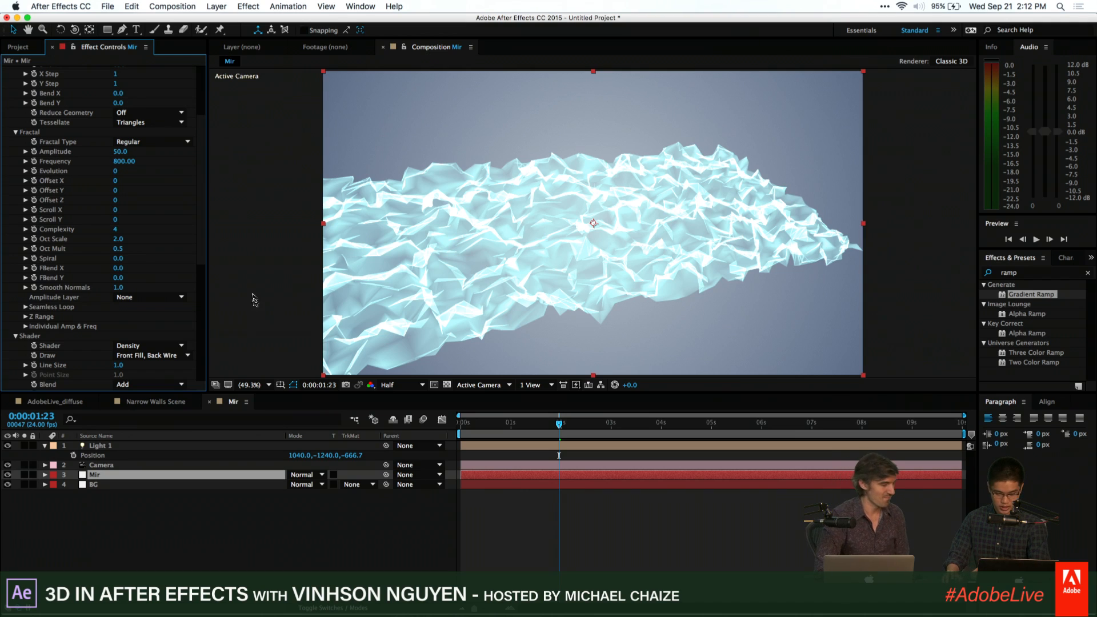
pyautogui.moveTo(121, 152)
pyautogui.mouseDown()
pyautogui.moveTo(222, 130)
pyautogui.moveTo(101, 150)
pyautogui.moveTo(112, 142)
pyautogui.moveTo(67, 196)
pyautogui.mouseUp()
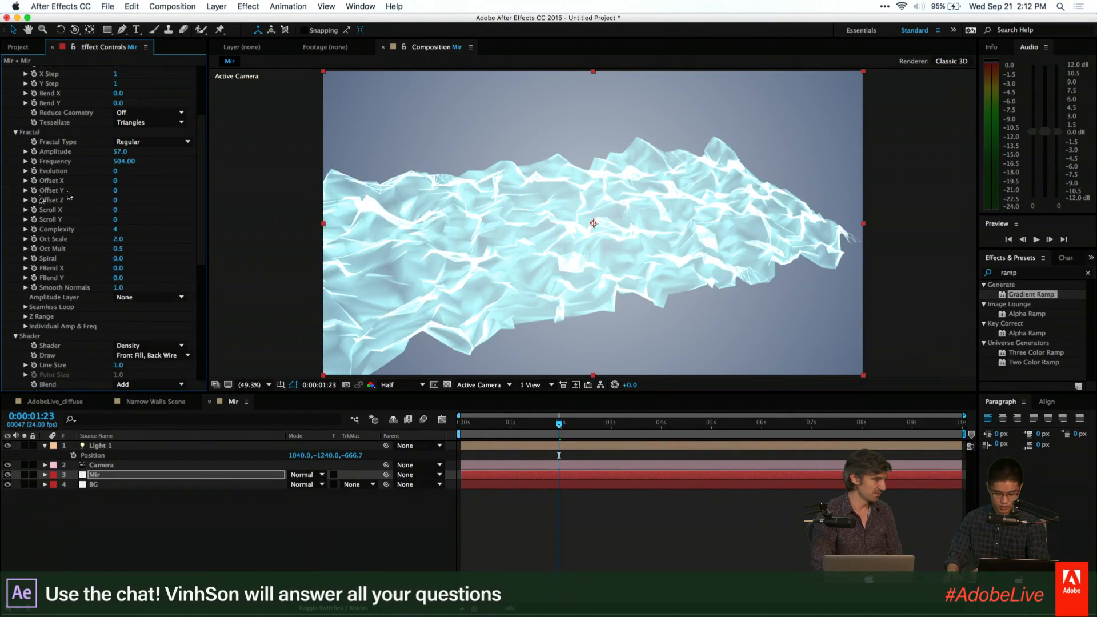
pyautogui.moveTo(125, 163); pyautogui.dragTo(52, 164)
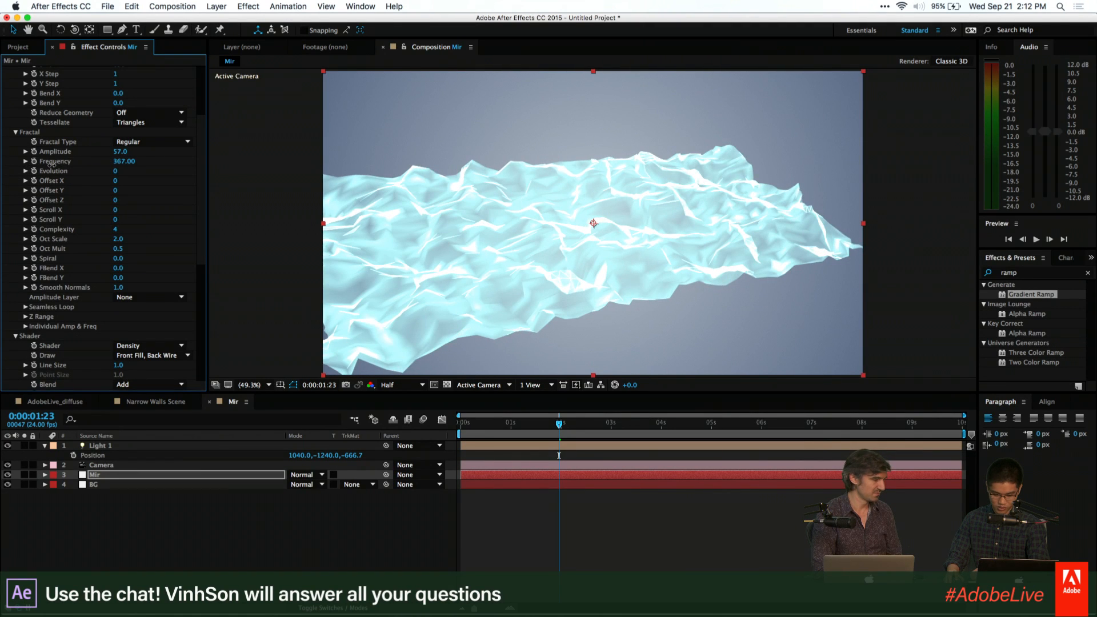
# Raise the Mir geometry's Vertices X to 123 and Vertices Y to 246
pyautogui.scroll(5, 150, 225)
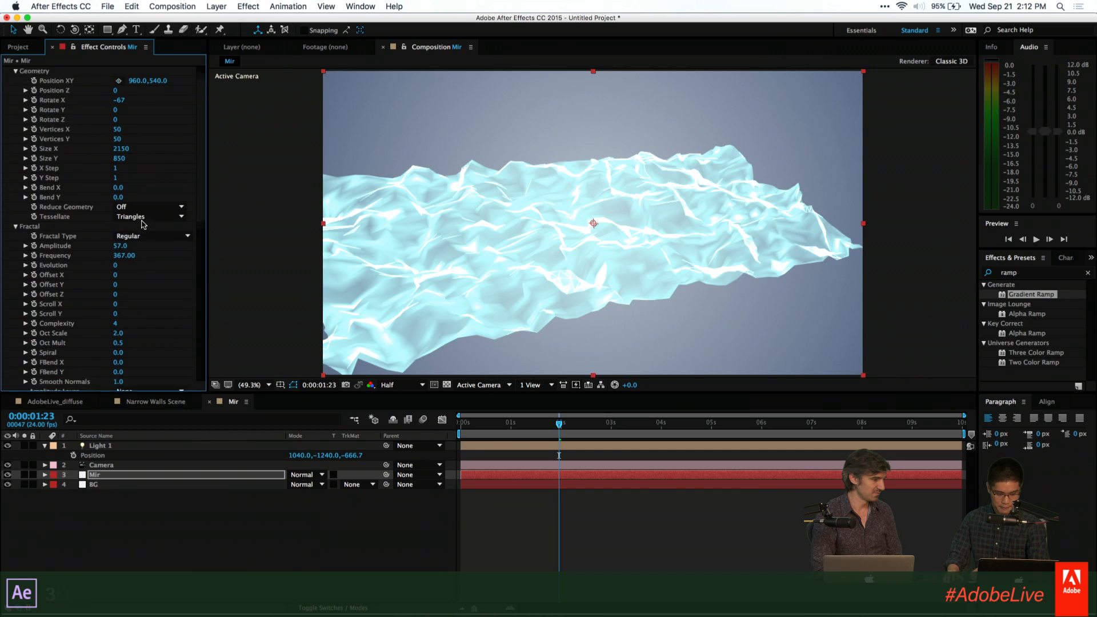
pyautogui.moveTo(120, 153); pyautogui.dragTo(157, 140)
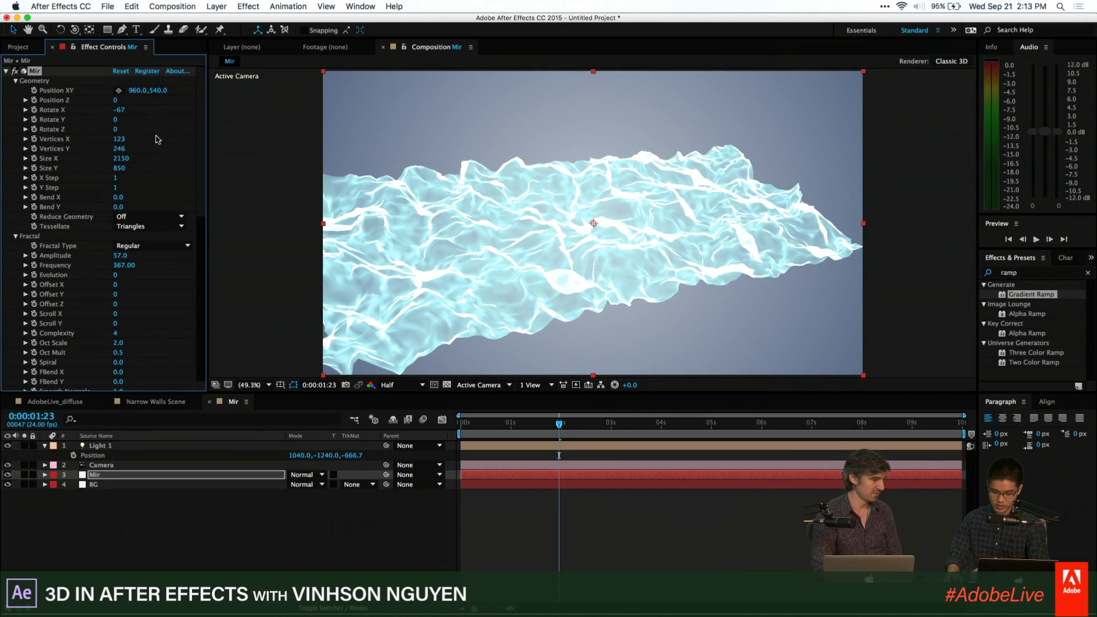
# Try the Phong and Flat shaders on the Mir terrain and settle on Phong
pyautogui.scroll(-10, 172, 186)
pyautogui.click(155, 187)
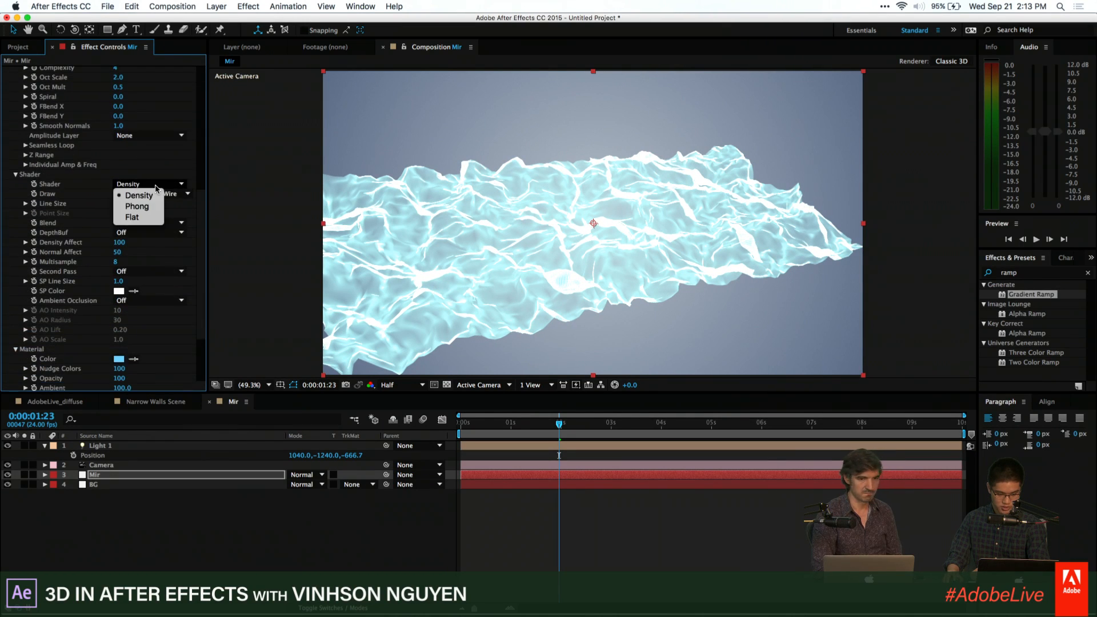
pyautogui.click(146, 207)
pyautogui.click(152, 184)
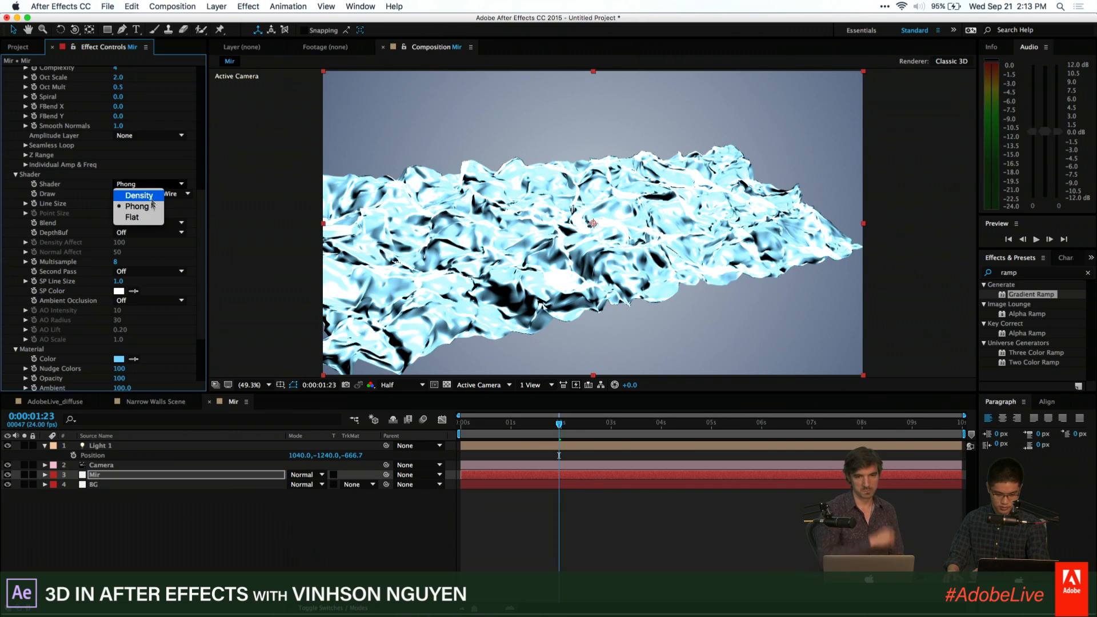
pyautogui.click(135, 217)
pyautogui.click(150, 184)
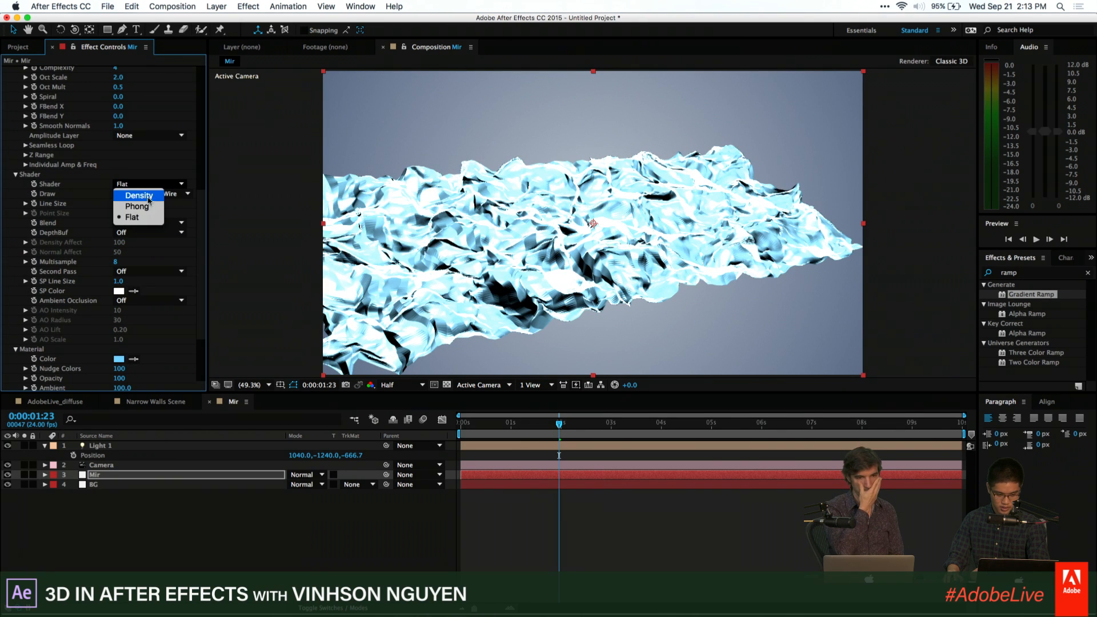
pyautogui.click(145, 207)
# Set the Mir shader's draw mode to Fill and its blend mode to Normal
pyautogui.click(157, 194)
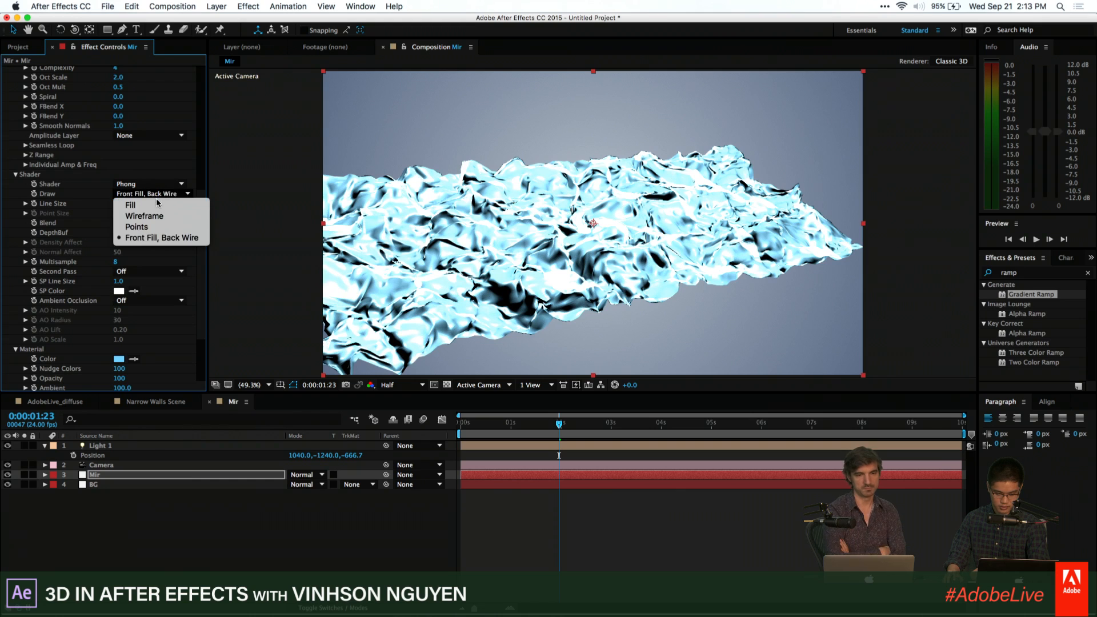
pyautogui.click(132, 204)
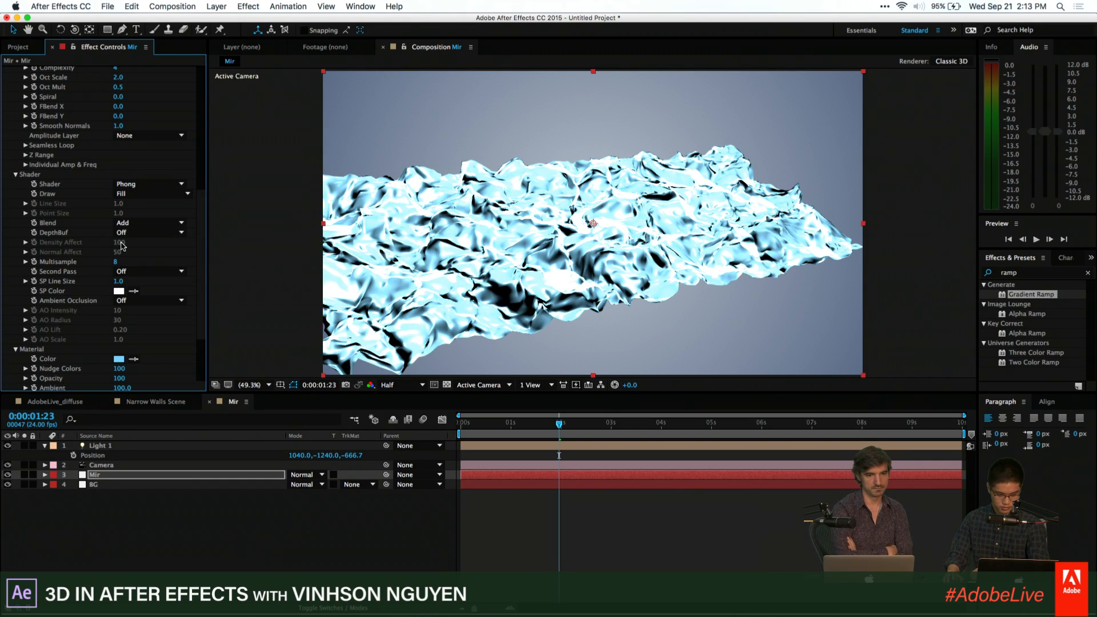
pyautogui.click(143, 223)
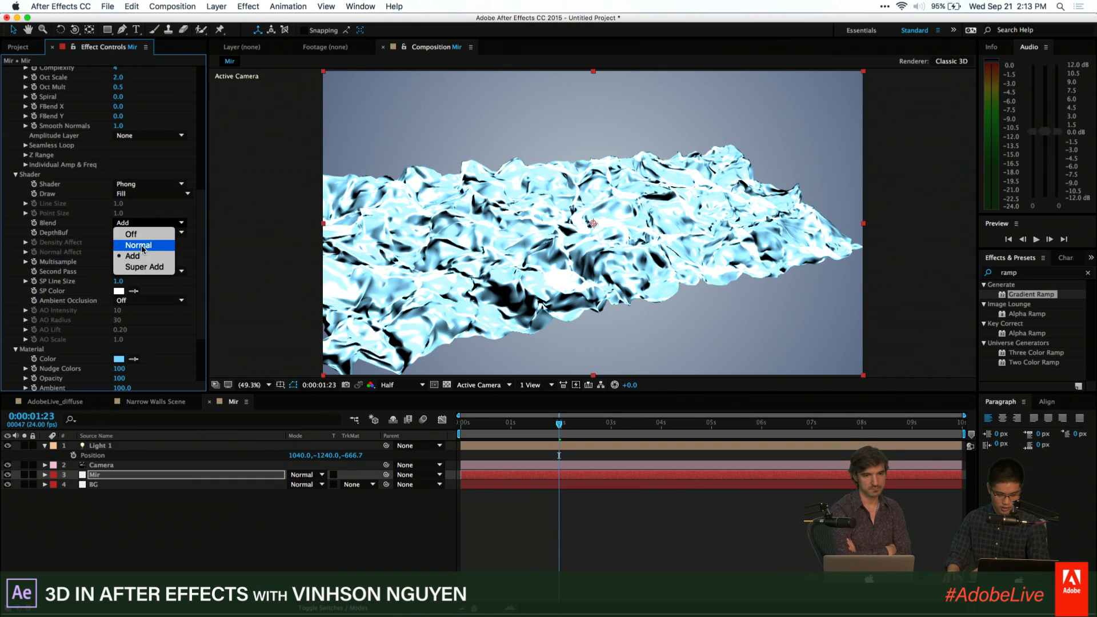
pyautogui.click(143, 247)
pyautogui.click(143, 224)
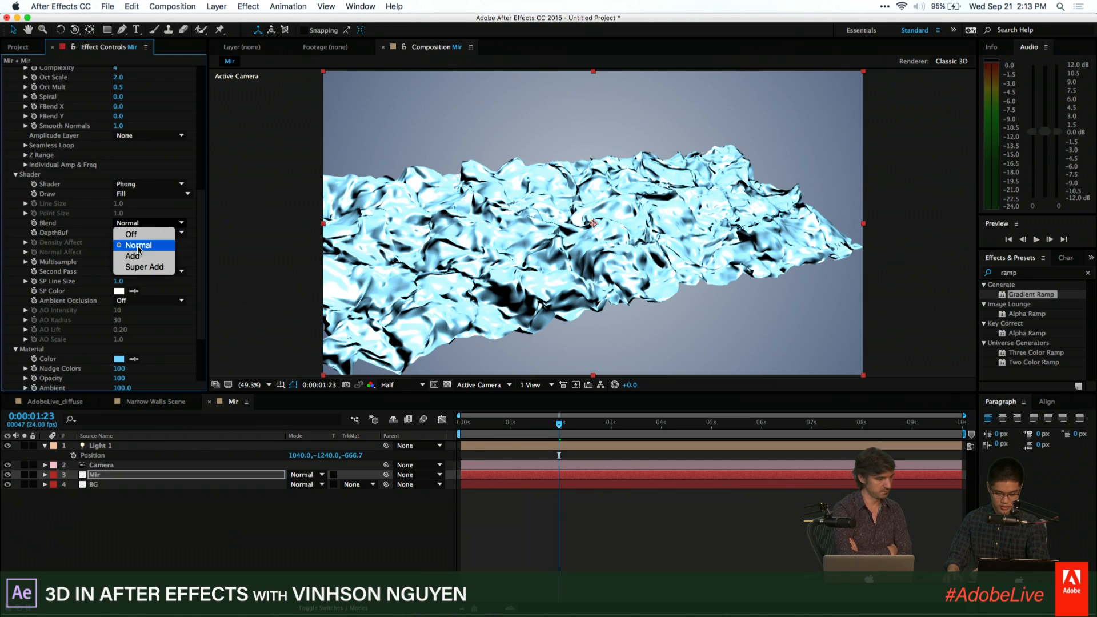
pyautogui.click(138, 248)
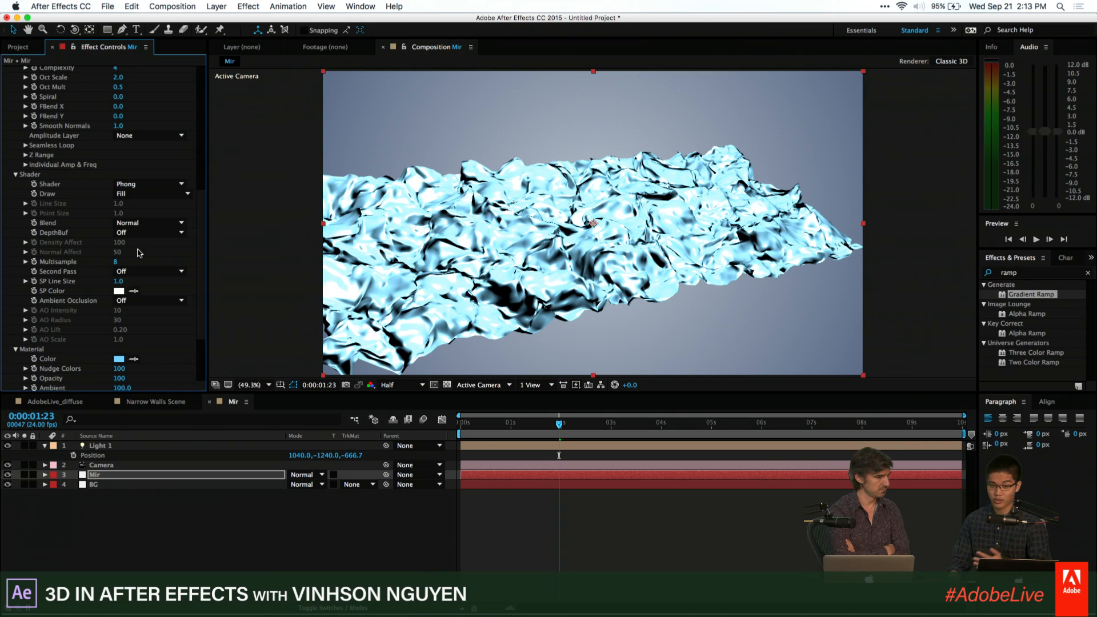
# Lower the intensity of Light 1 in its light settings
pyautogui.scroll(-3, 90, 301)
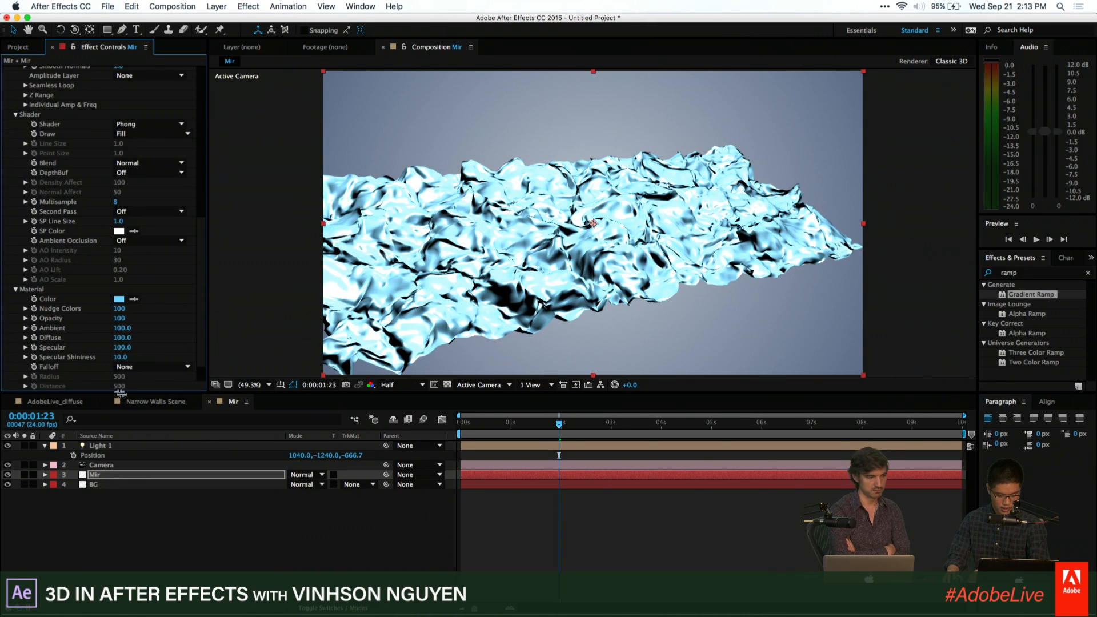
pyautogui.click(105, 446)
pyautogui.click(216, 7)
pyautogui.click(235, 32)
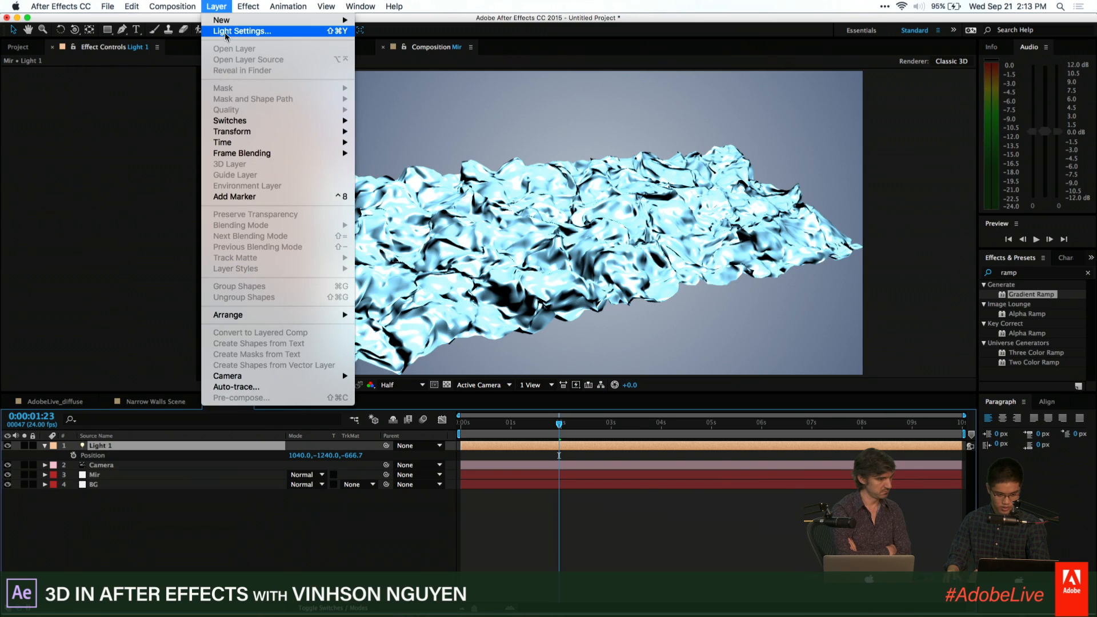
pyautogui.click(535, 263)
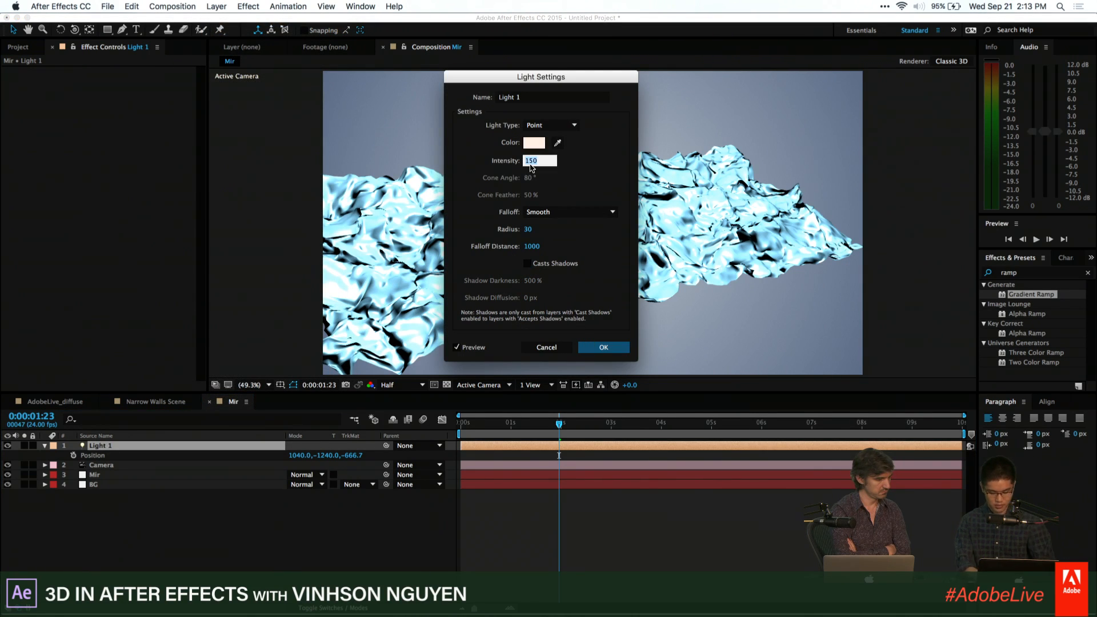
pyautogui.press('Return')
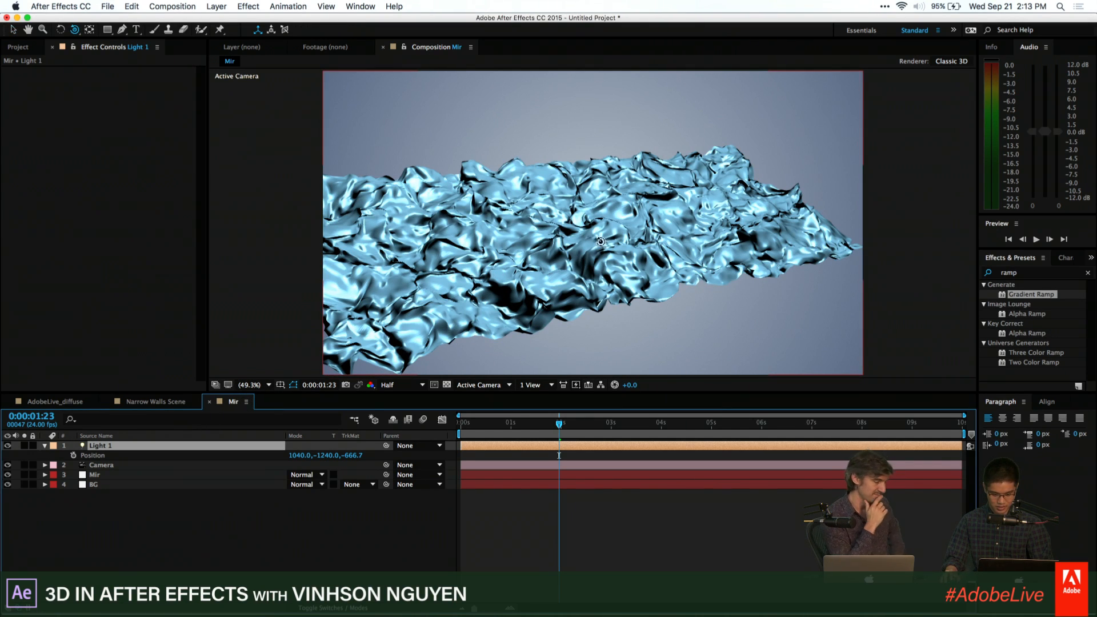
# Orbit the camera until the terrain spans the frame as a level horizontal band
pyautogui.press('c')
pyautogui.moveTo(501, 269); pyautogui.dragTo(511, 194)
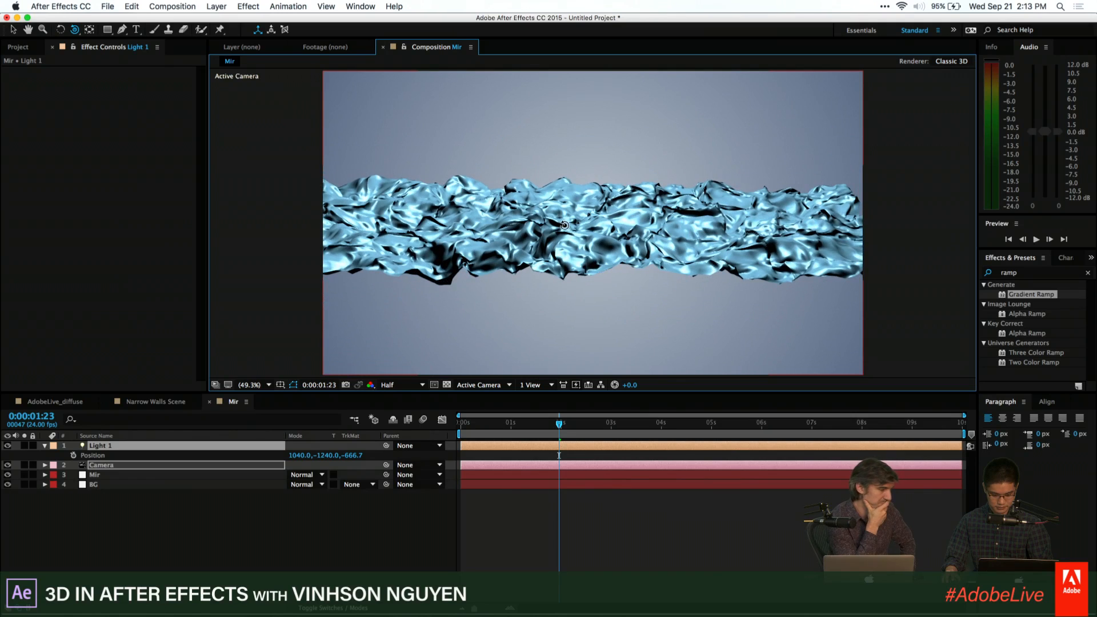
# Set both Vertices X and Vertices Y of the Mir geometry to 50
pyautogui.click(131, 475)
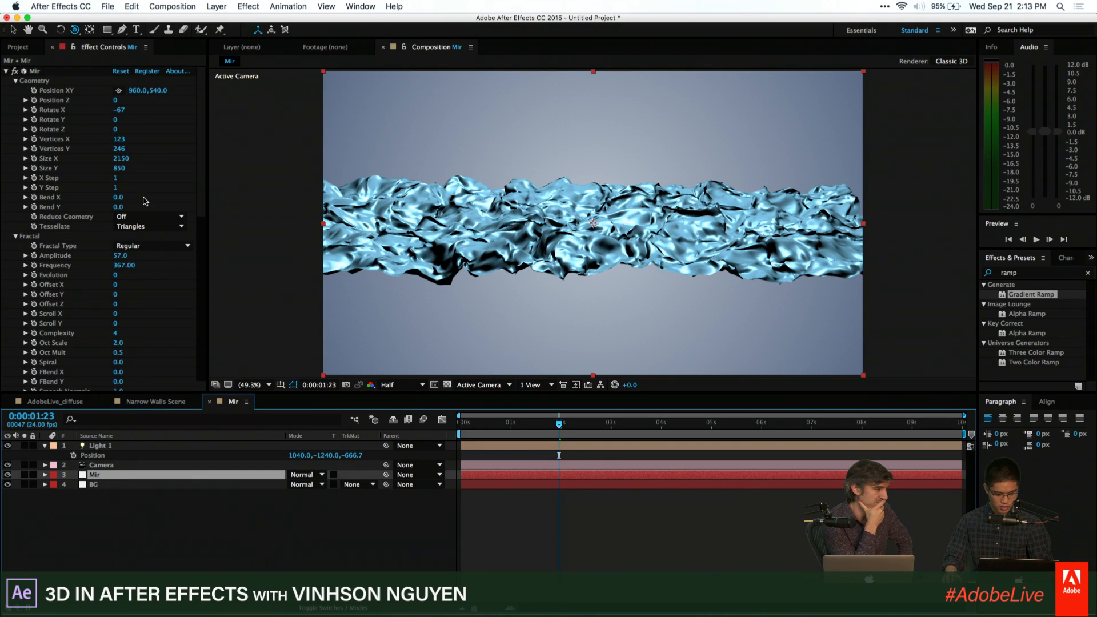
pyautogui.moveTo(119, 139); pyautogui.dragTo(58, 149)
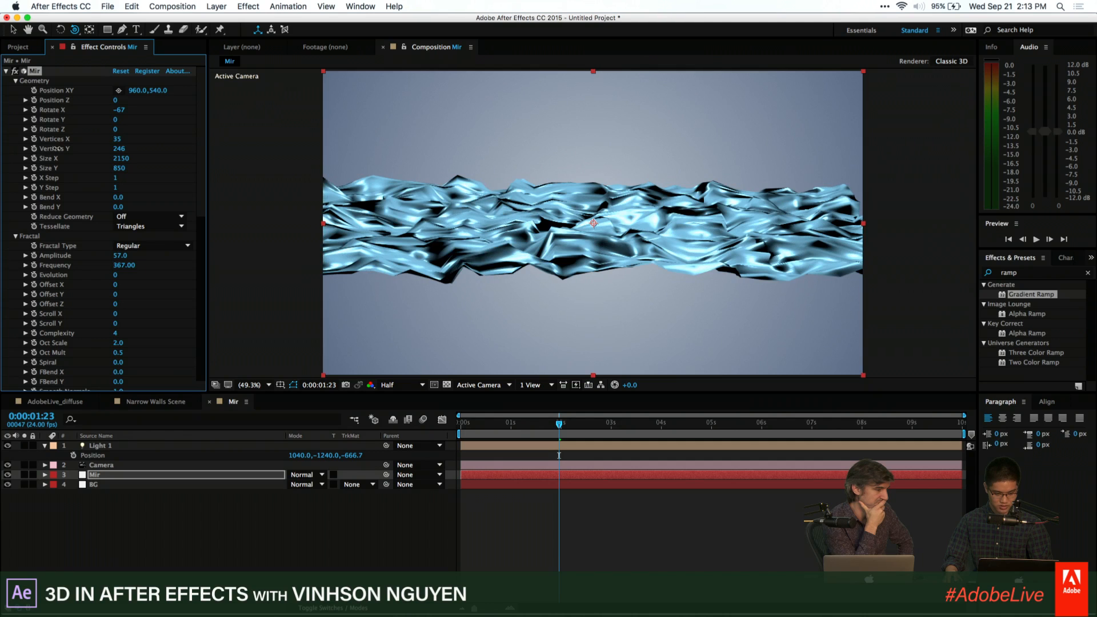
pyautogui.click(118, 141)
pyautogui.write('50')
pyautogui.press('Return')
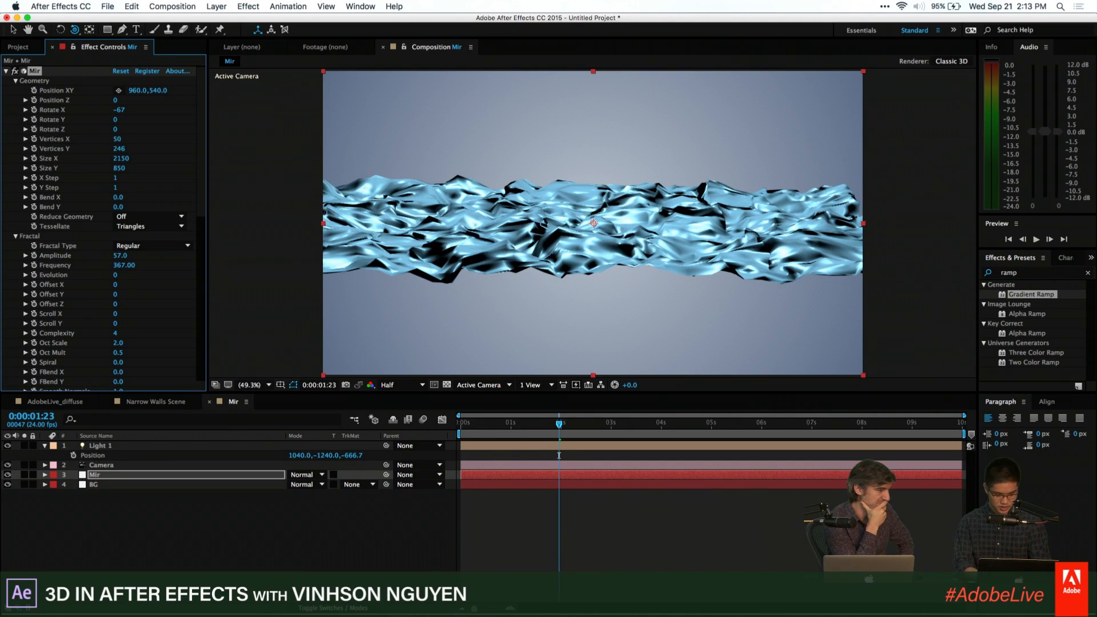
pyautogui.write('50')
pyautogui.press('Return')
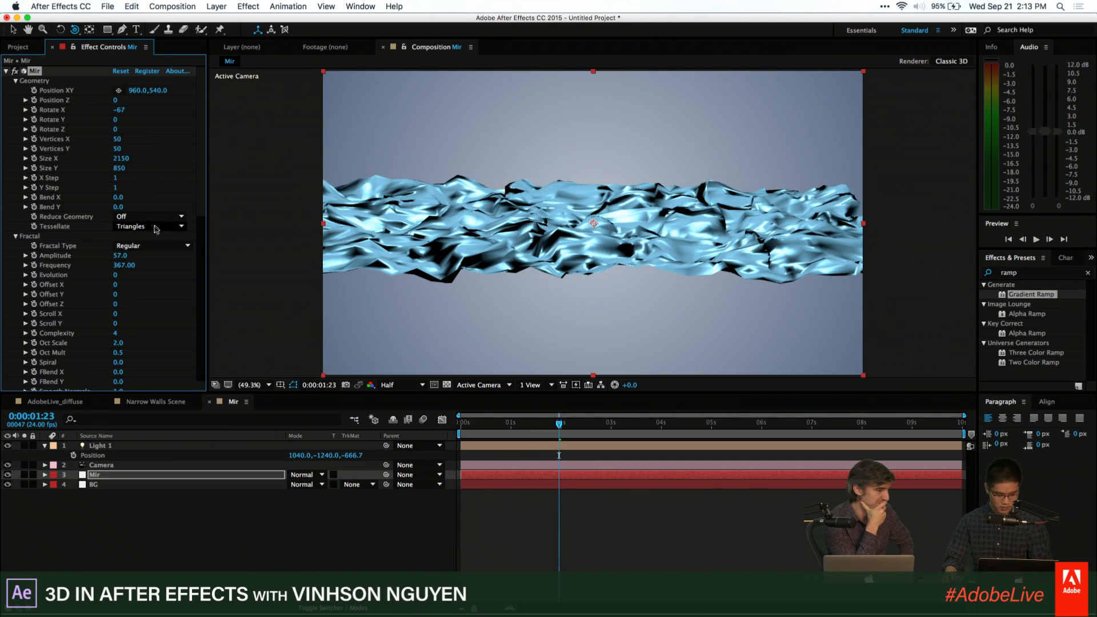
# Raise the amplitude of the Mir fractal to 93.2
pyautogui.scroll(-3, 143, 270)
pyautogui.scroll(-2, 144, 269)
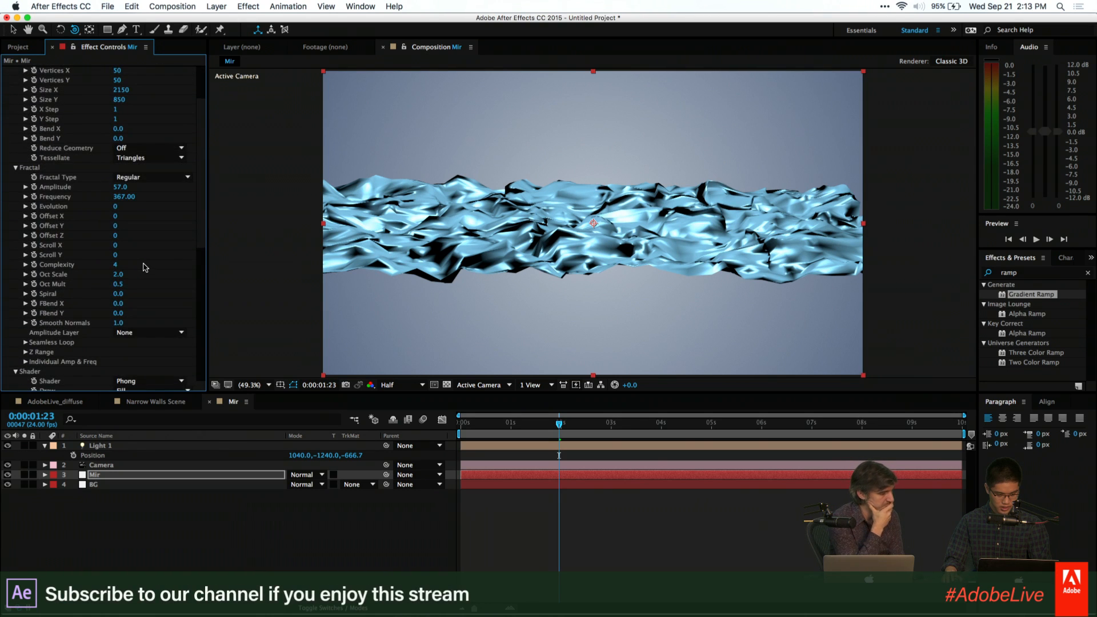
pyautogui.scroll(-2, 77, 276)
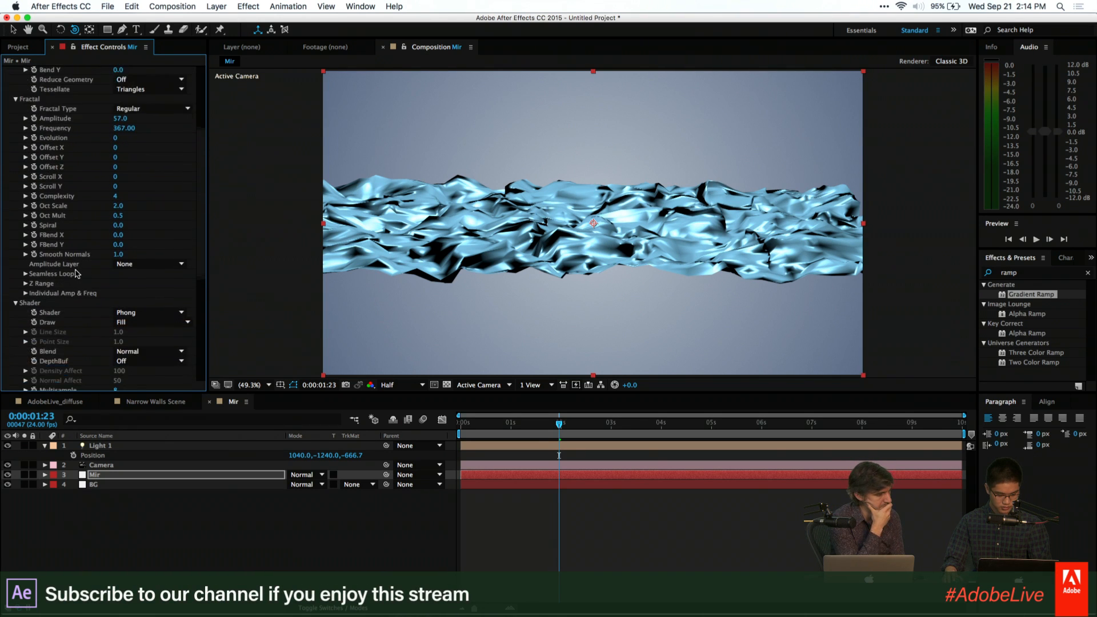
pyautogui.click(25, 170)
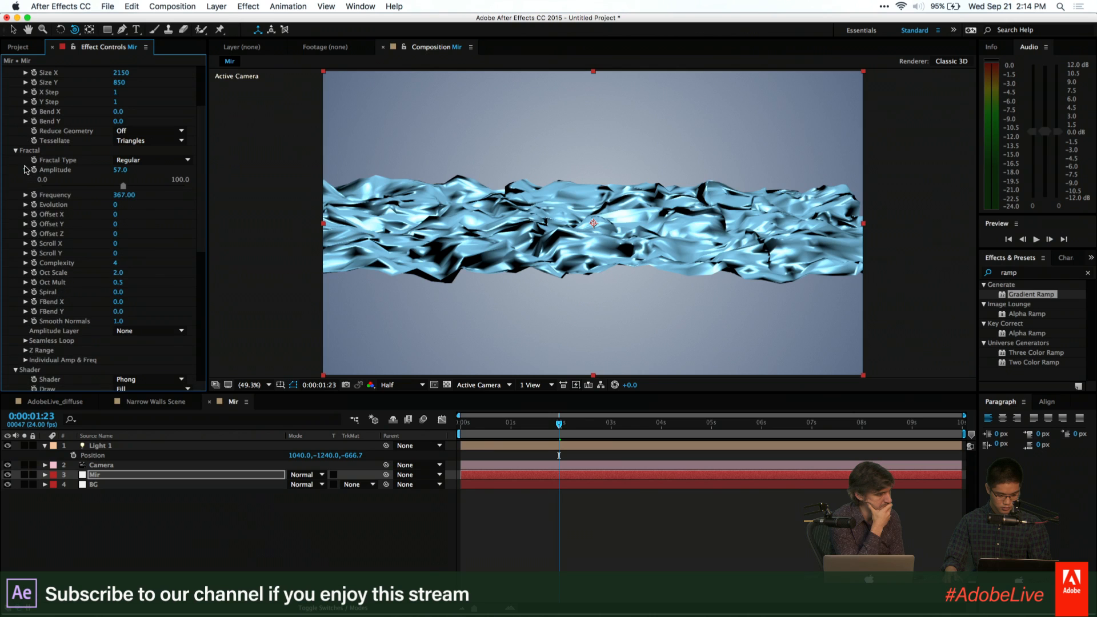
pyautogui.moveTo(122, 188); pyautogui.dragTo(175, 178)
# Change the Mir material color to a very pale blue, about C8ECFF
pyautogui.scroll(-10, 143, 297)
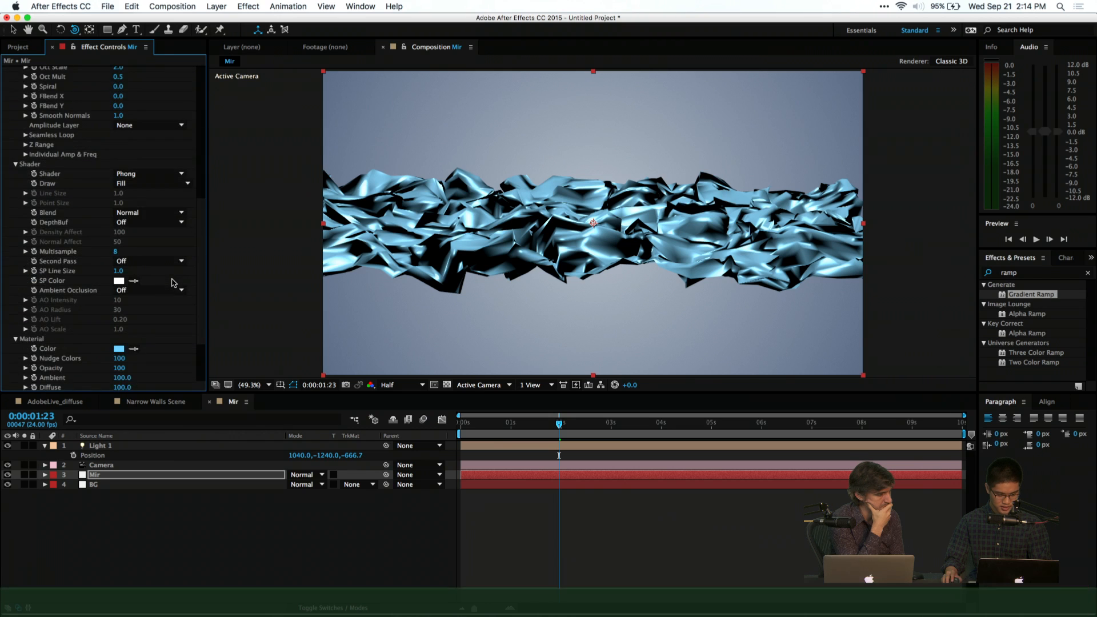
pyautogui.click(119, 315)
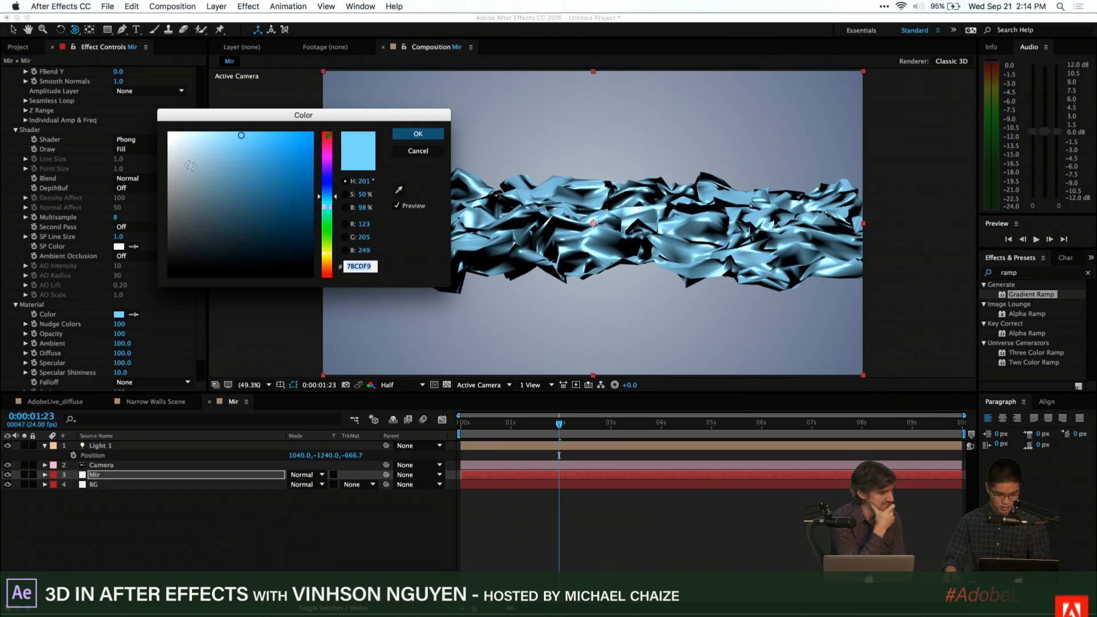
pyautogui.click(168, 158)
pyautogui.moveTo(167, 157); pyautogui.dragTo(190, 134)
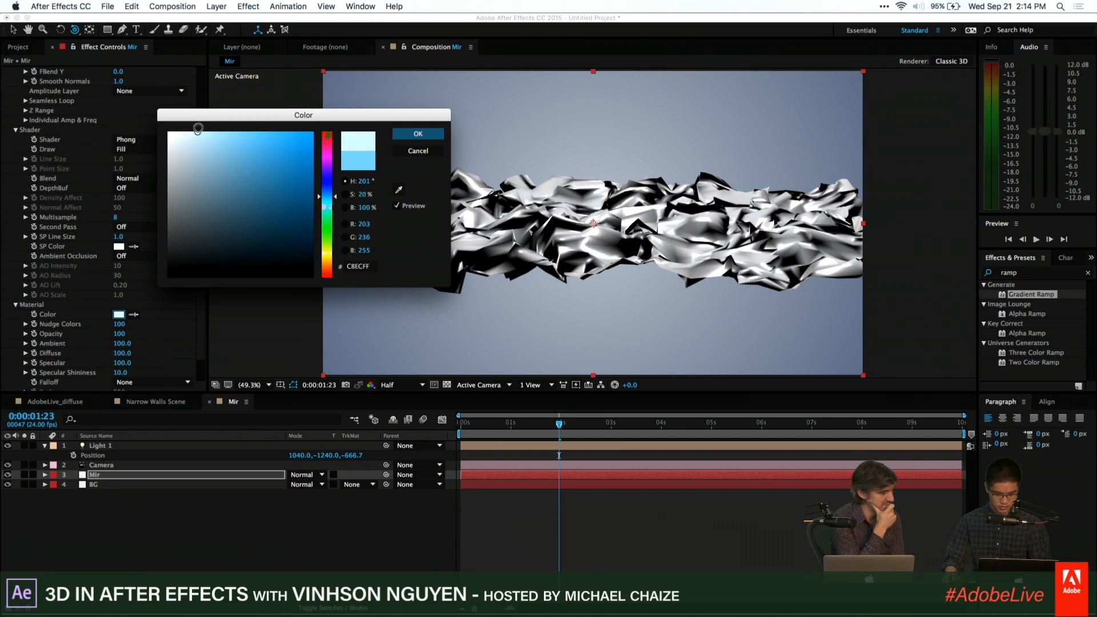
pyautogui.click(418, 134)
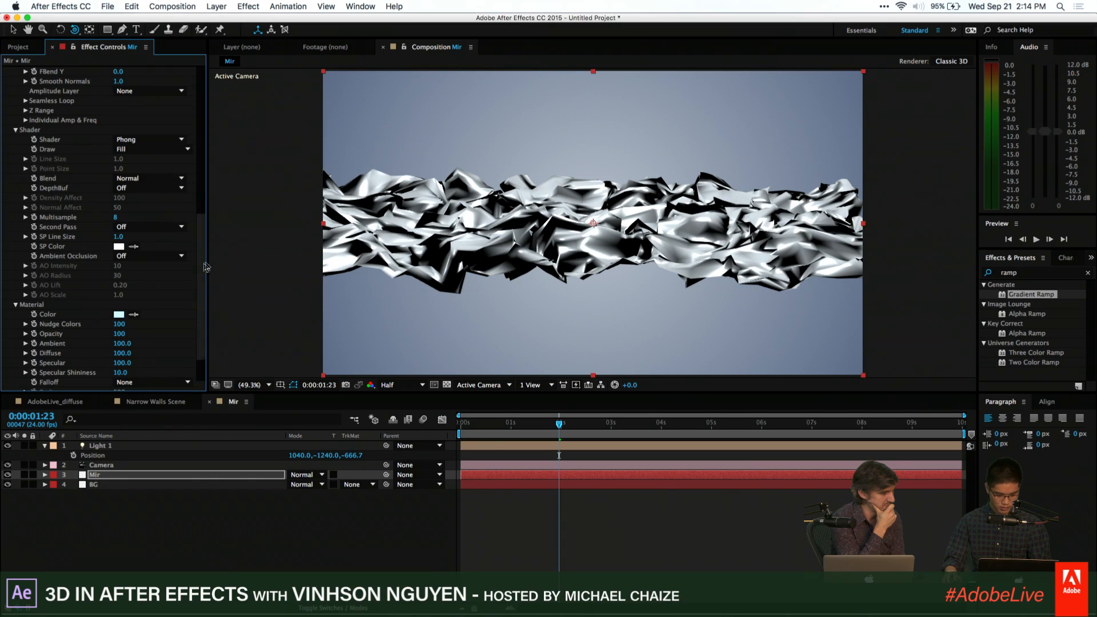
# Orbit the camera around the terrain to an angled view, with its far end tapering into the distance
pyautogui.moveTo(245, 254); pyautogui.dragTo(537, 293)
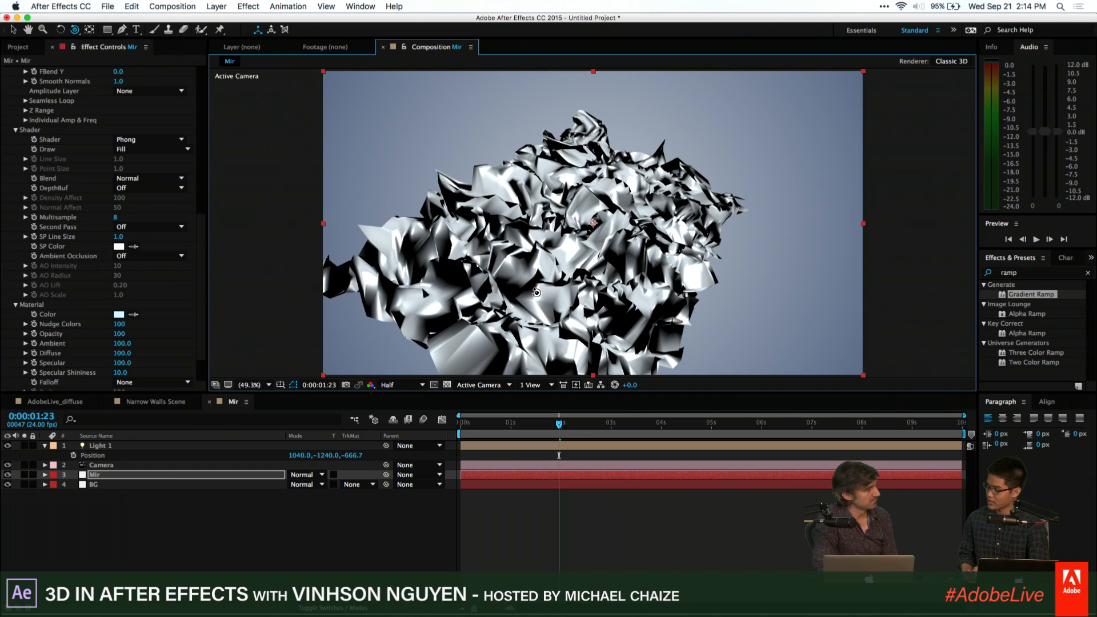
pyautogui.moveTo(526, 258); pyautogui.dragTo(382, 241)
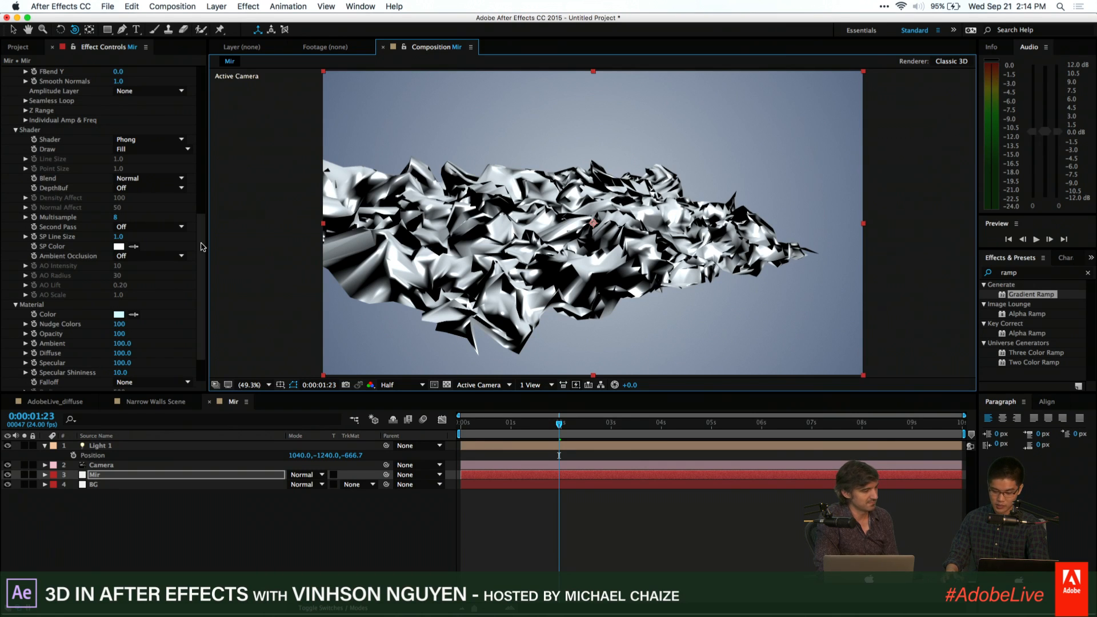
pyautogui.scroll(-3, 201, 247)
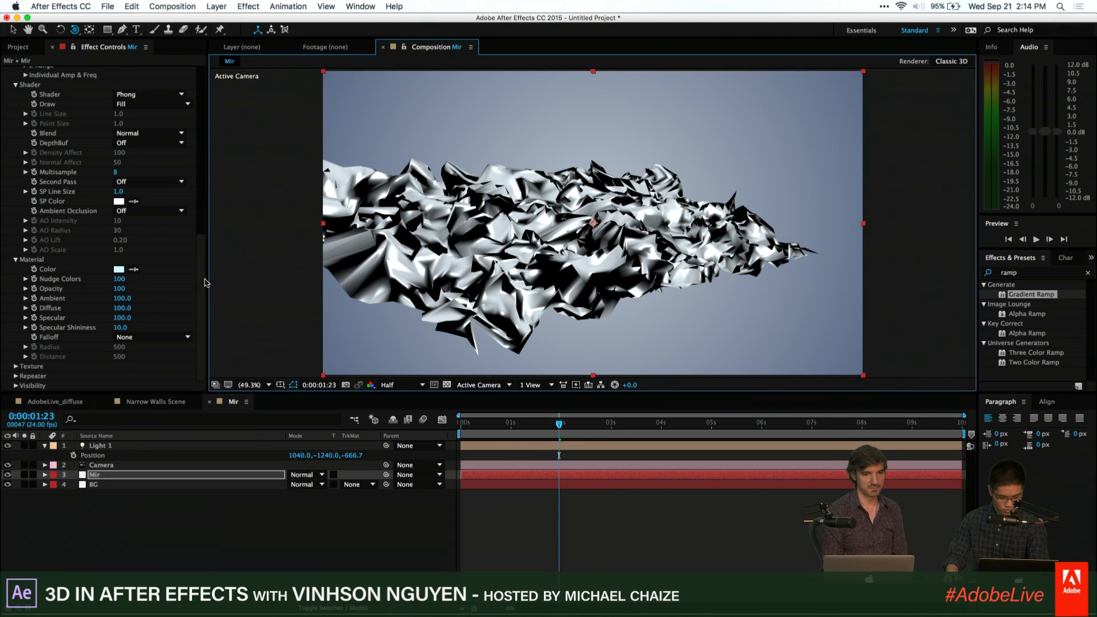
pyautogui.scroll(1, 204, 278)
pyautogui.scroll(1, 204, 279)
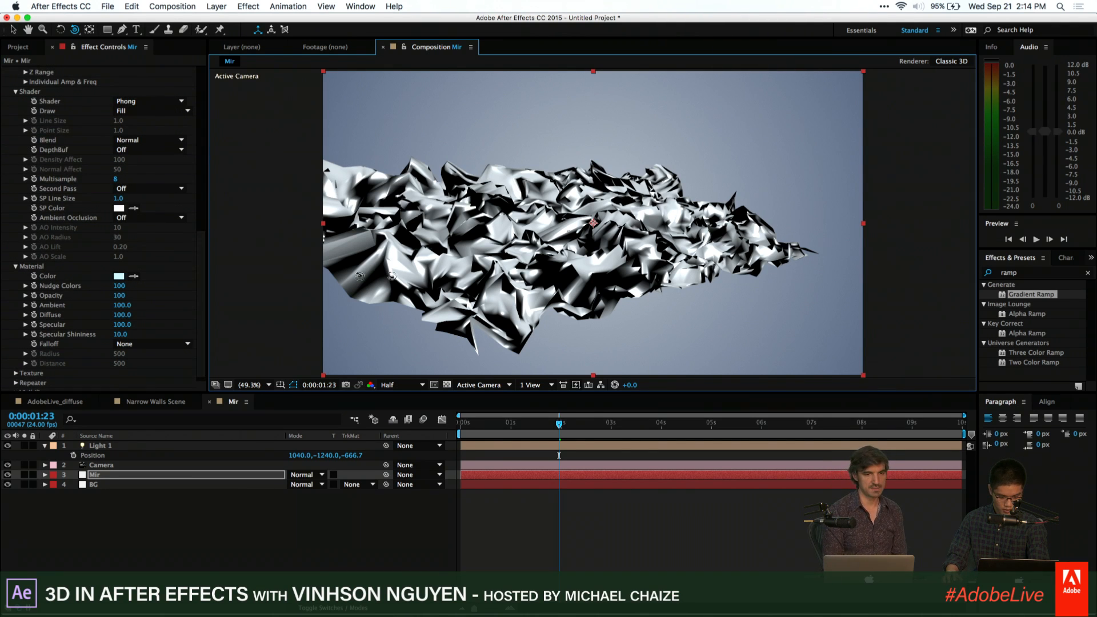
pyautogui.moveTo(359, 276); pyautogui.dragTo(252, 272)
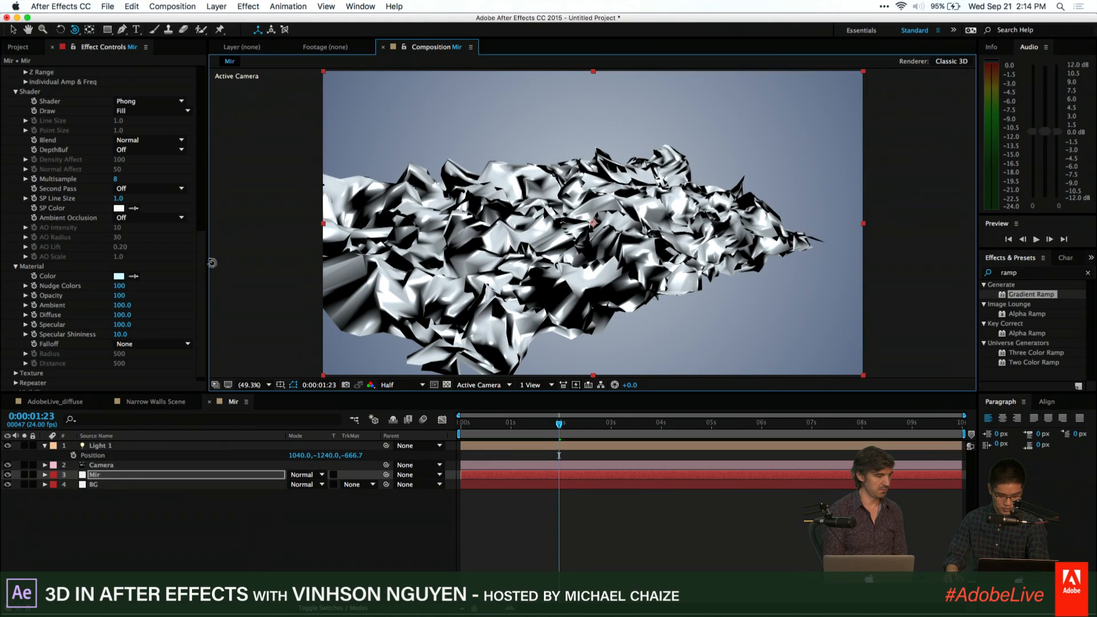
# Try the Add blend mode on the Mir shader, then return it to Normal
pyautogui.scroll(2, 203, 256)
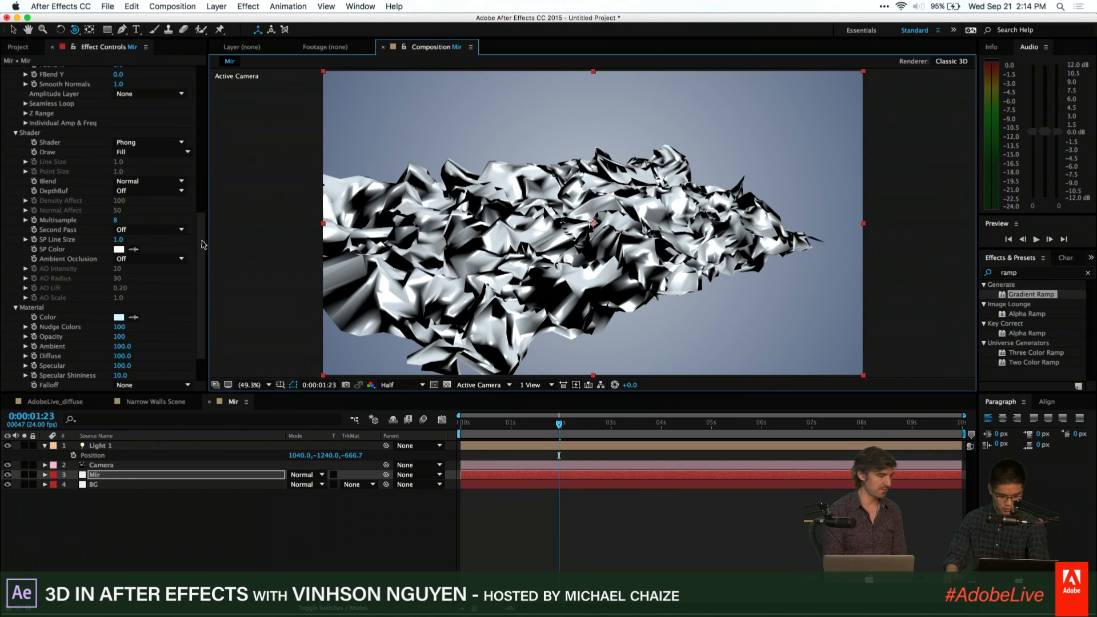
pyautogui.click(154, 181)
pyautogui.click(152, 214)
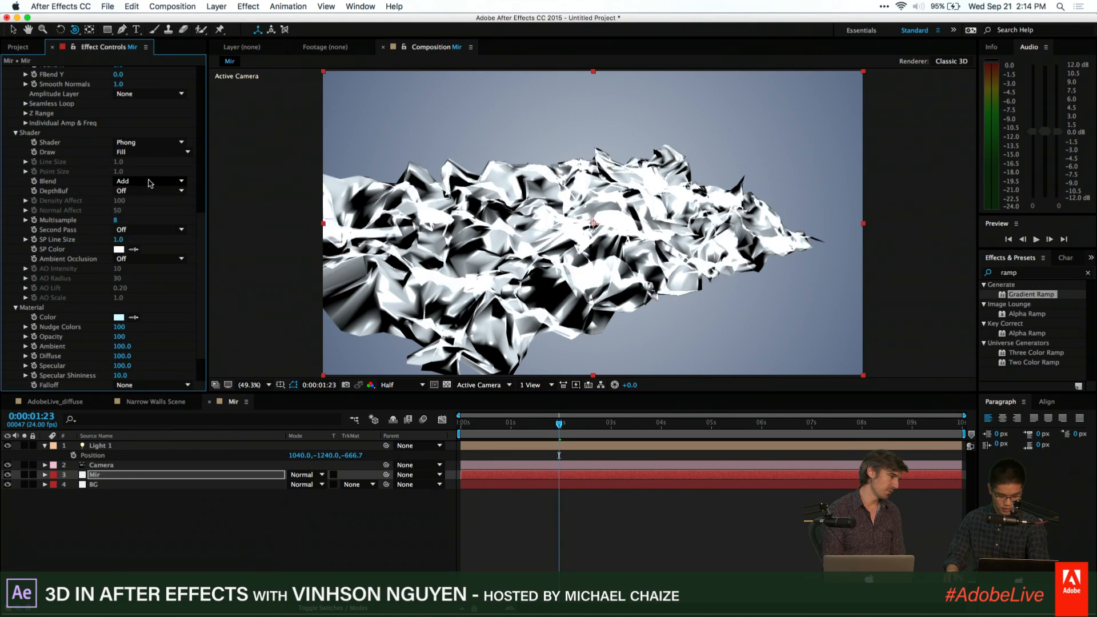
pyautogui.click(150, 182)
pyautogui.click(143, 204)
# Turn on the Mir shader's DepthBuf option and orbit the camera to bring more of the terrain into the frame
pyautogui.click(122, 194)
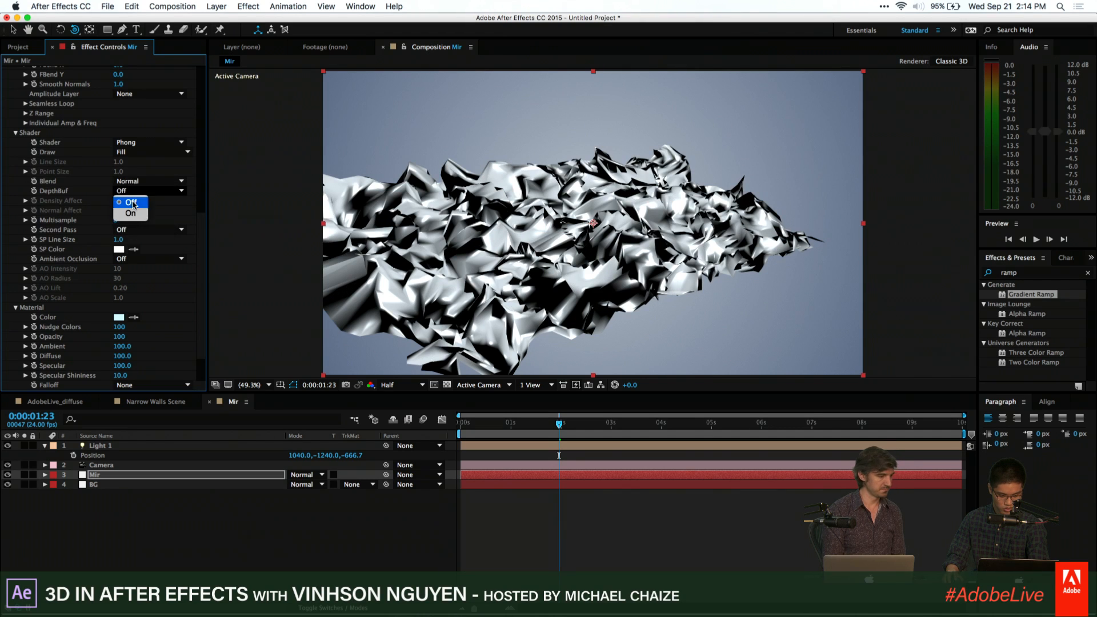
pyautogui.click(126, 201)
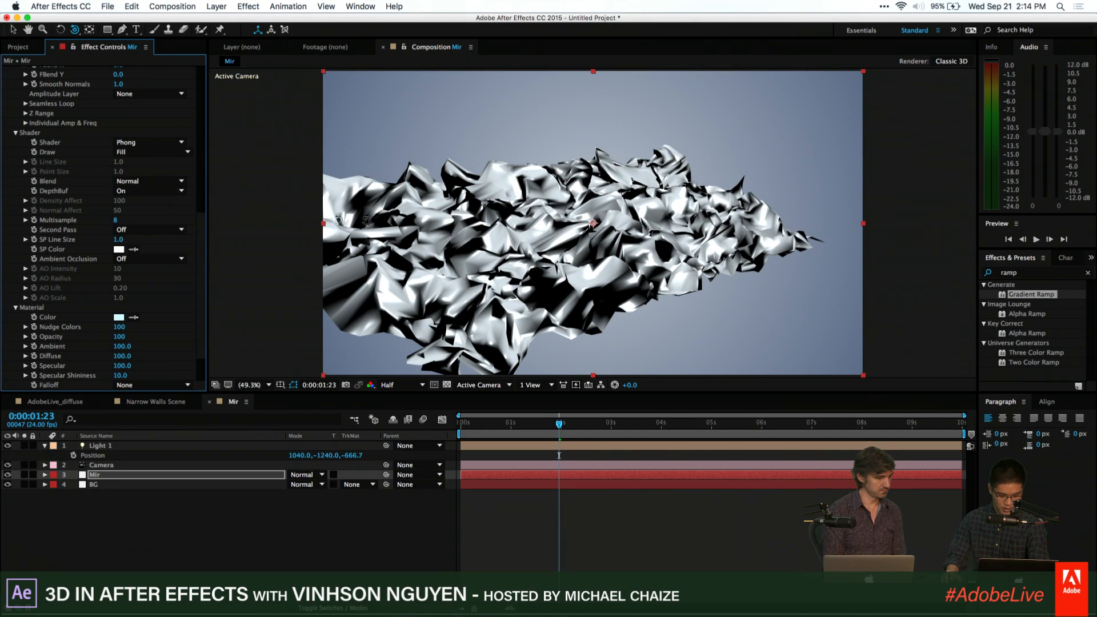
pyautogui.moveTo(415, 226); pyautogui.dragTo(573, 247)
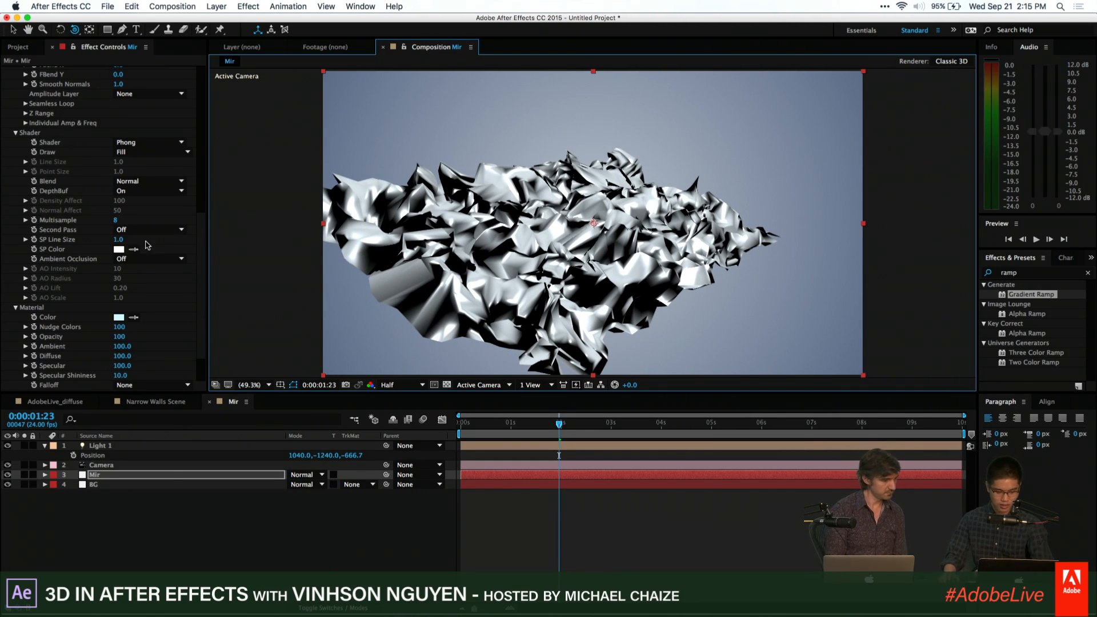
# Create a new composition named Tao with the HDTV 1080 24 preset and a 10-second duration
pyautogui.scroll(10, 57, 148)
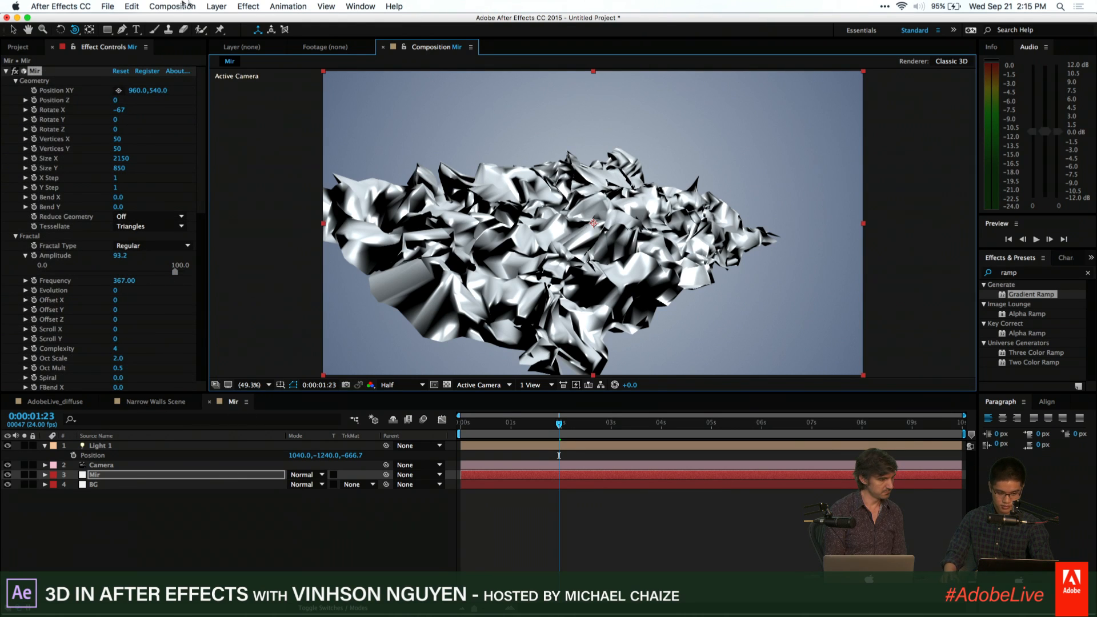
pyautogui.click(206, 6)
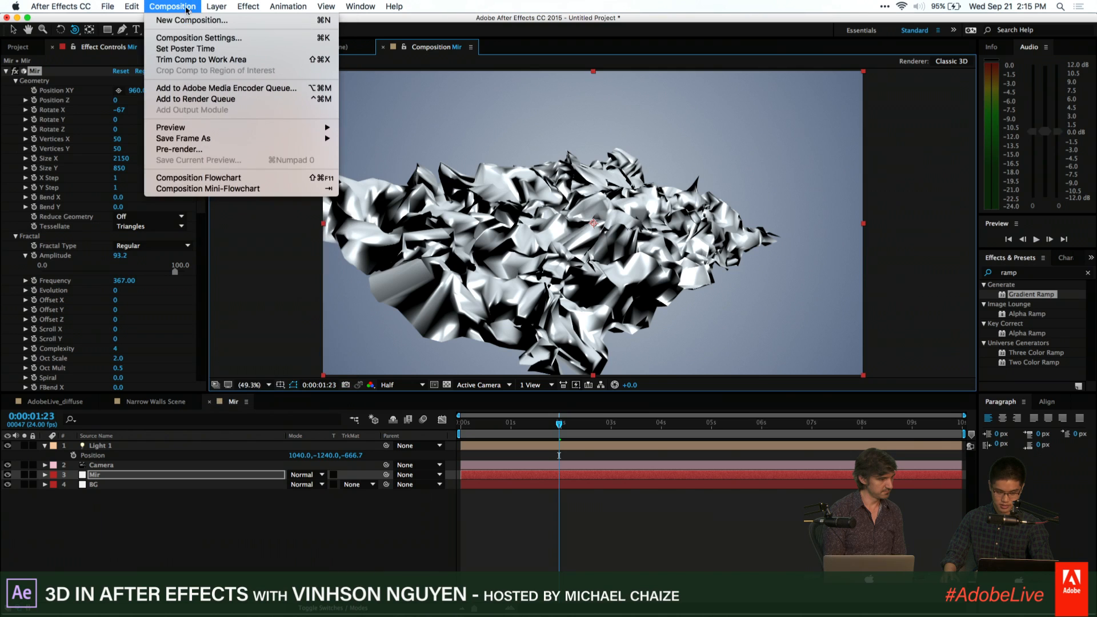
pyautogui.click(199, 37)
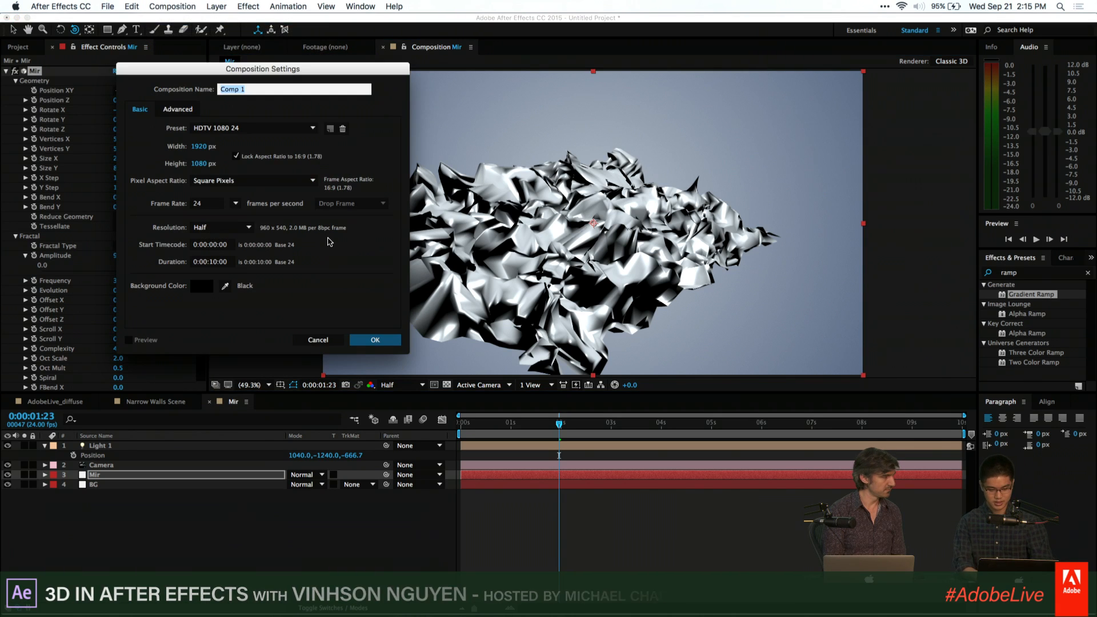
pyautogui.write('Tao')
pyautogui.press('Return')
# Add a white 1920 x 1080 px solid layer named Tao to the new composition
pyautogui.click(217, 5)
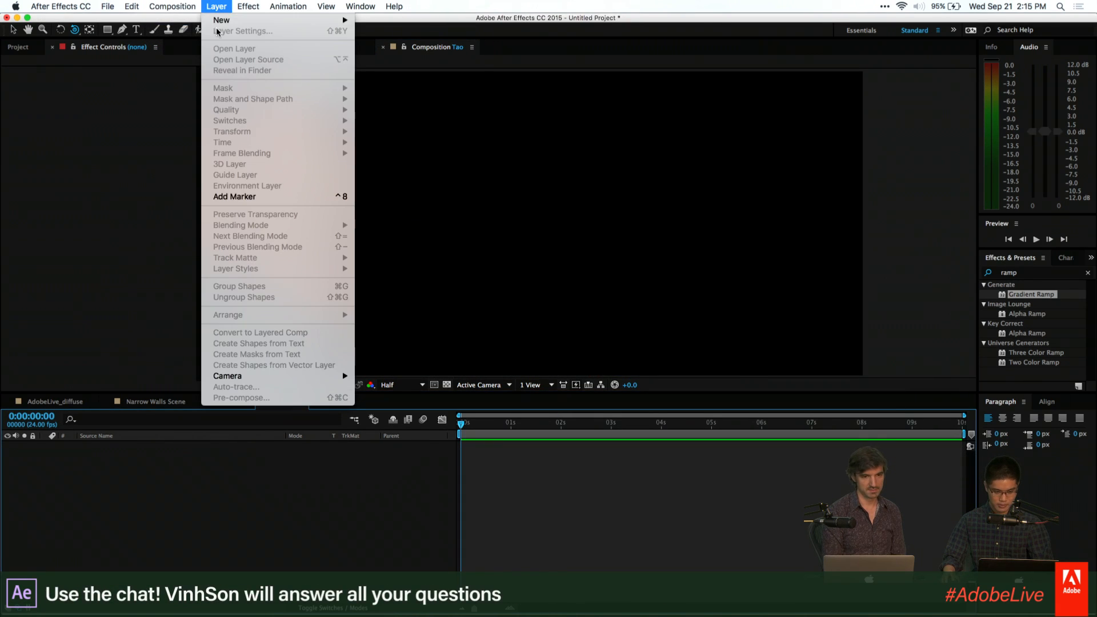
pyautogui.moveTo(222, 21)
pyautogui.click(377, 35)
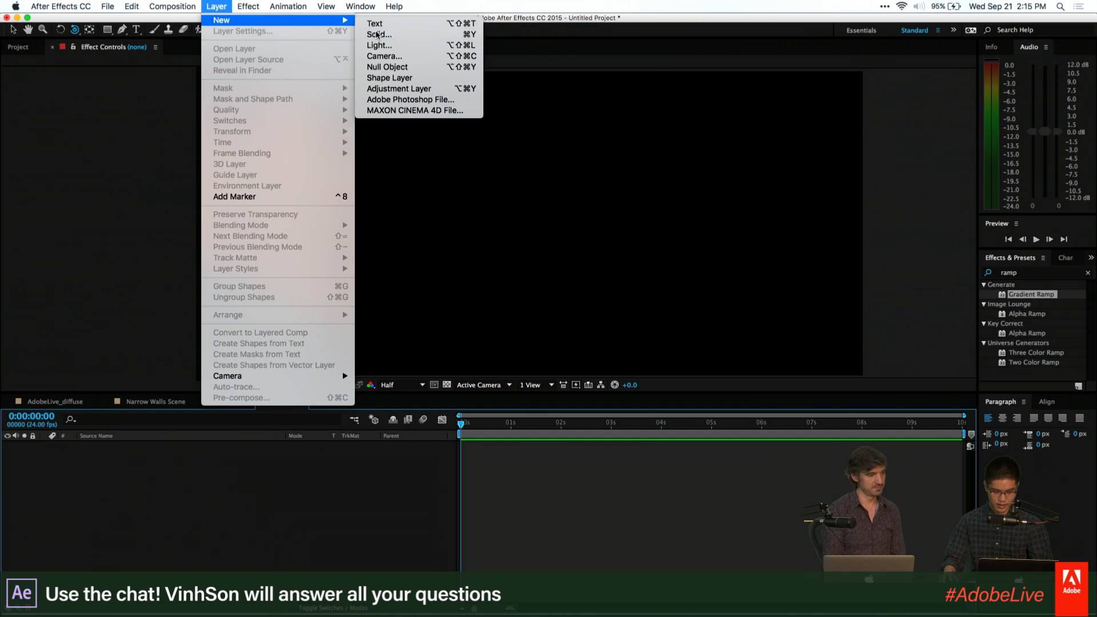
pyautogui.write('Tao')
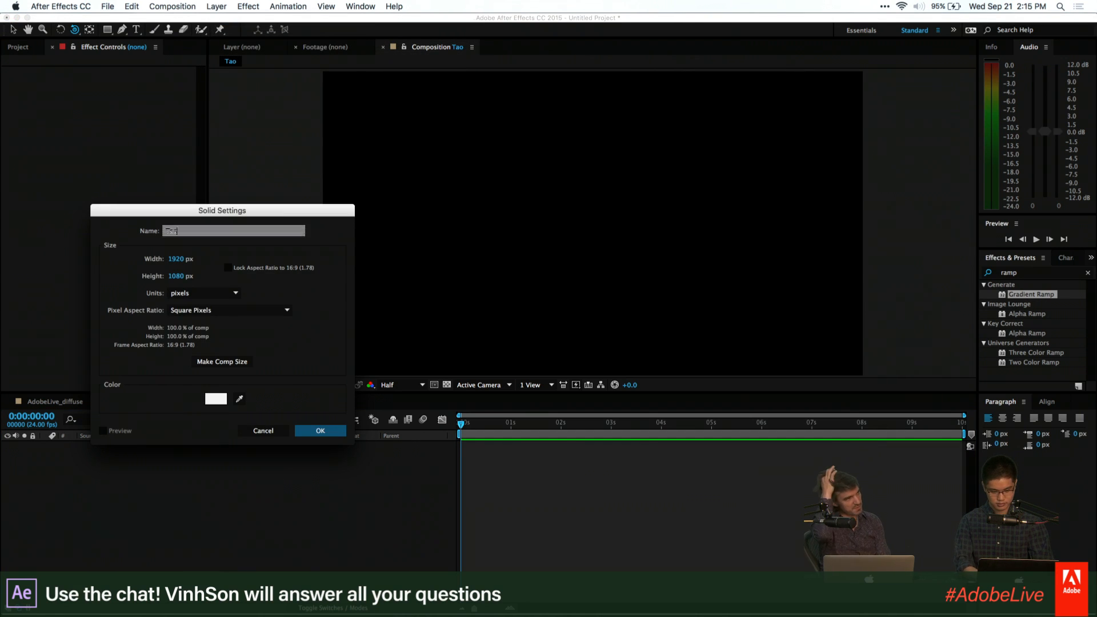
pyautogui.press('Return')
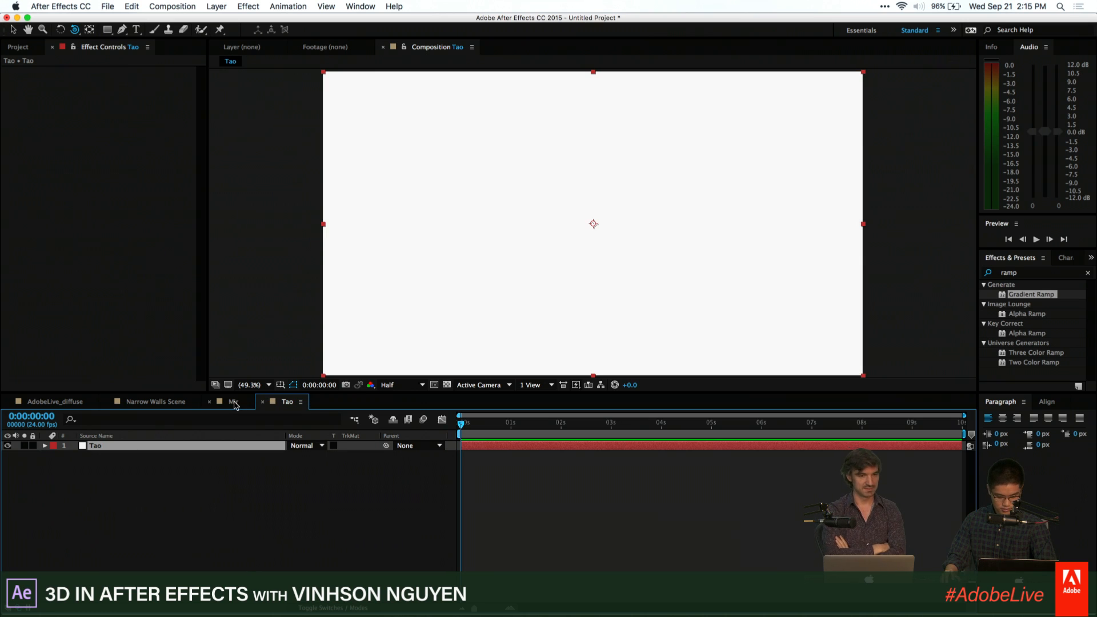
# Browse the effect categories for an effect to apply to the Tao solid
pyautogui.click(286, 5)
pyautogui.moveTo(342, 20)
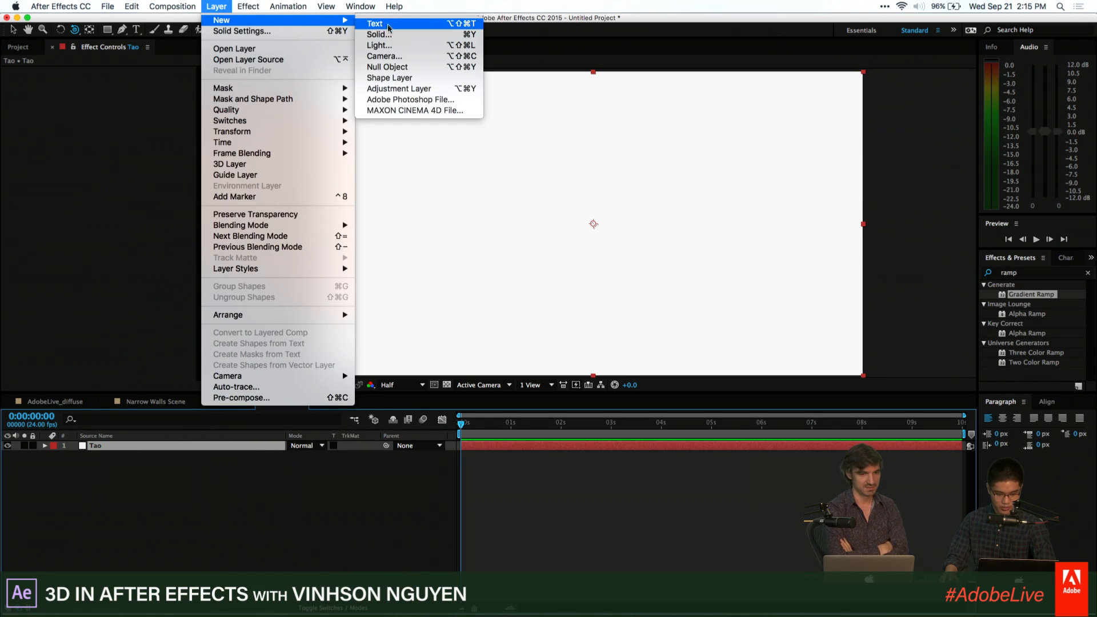
pyautogui.moveTo(249, 6)
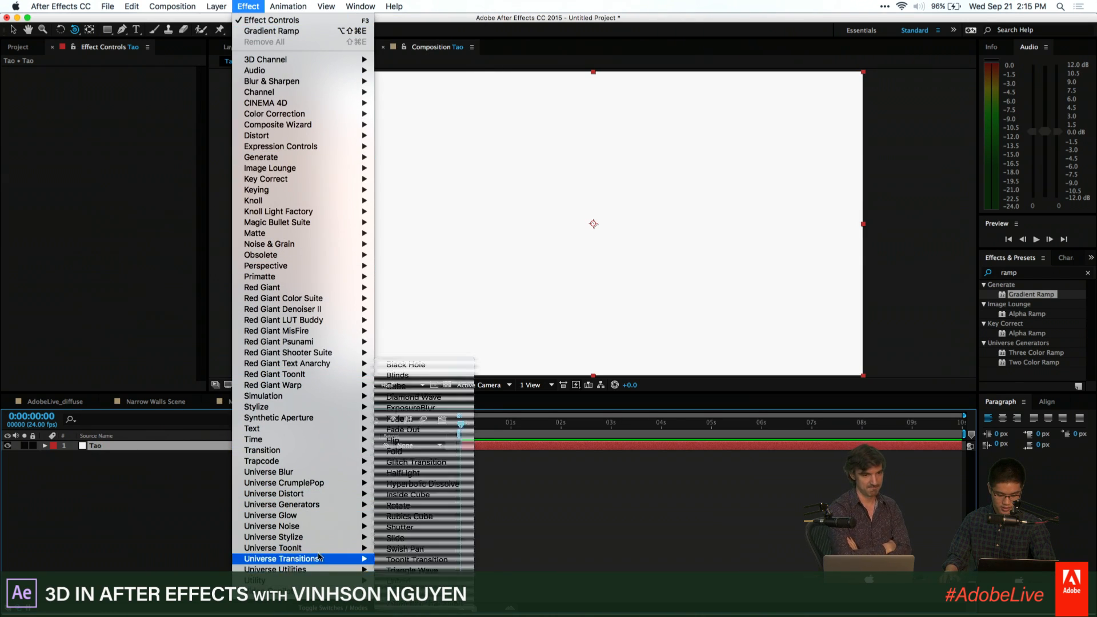
# Apply the Trapcode Tao effect to the Tao layer and scrub through its first second
pyautogui.moveTo(322, 579)
pyautogui.moveTo(323, 463)
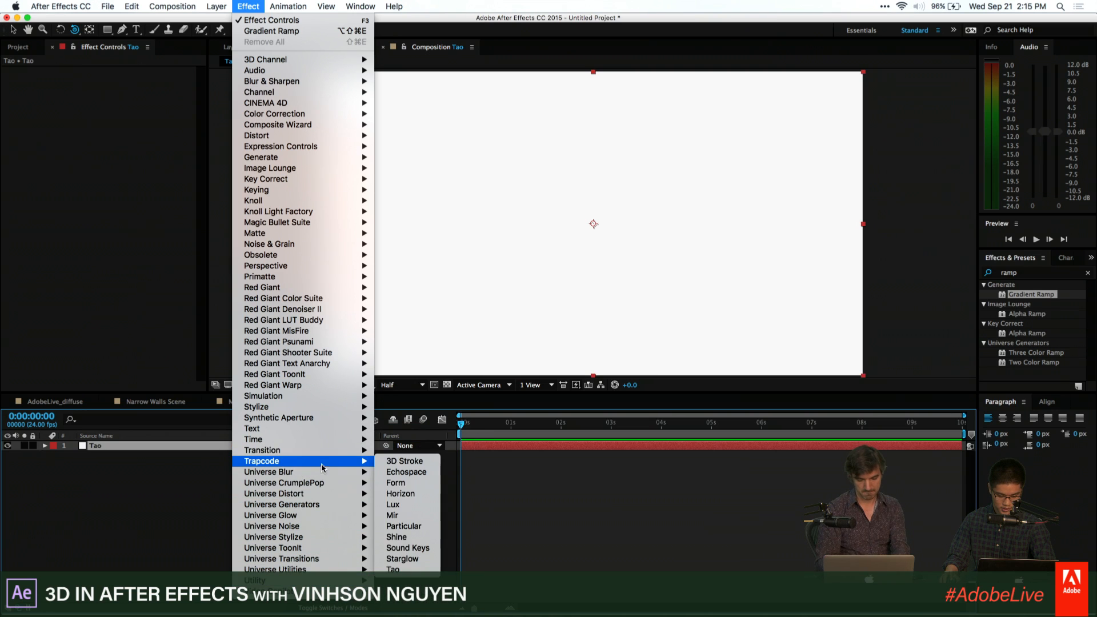
pyautogui.click(394, 569)
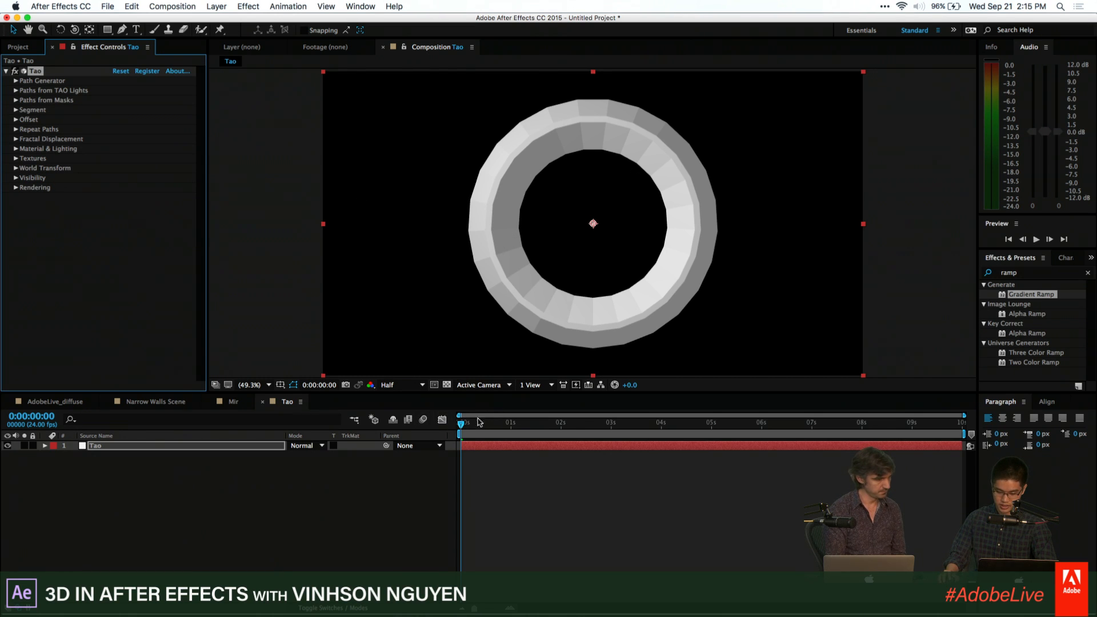
pyautogui.moveTo(478, 422); pyautogui.dragTo(528, 423)
# Turn off Generate Path in the Tao effect's Path Generator settings
pyautogui.click(16, 81)
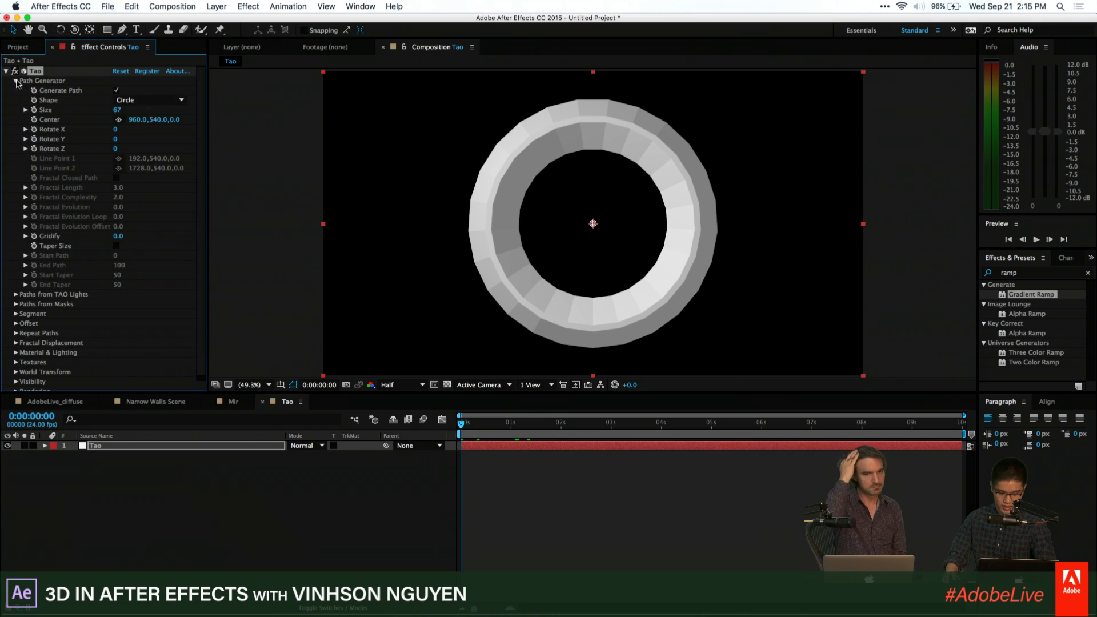
pyautogui.click(116, 90)
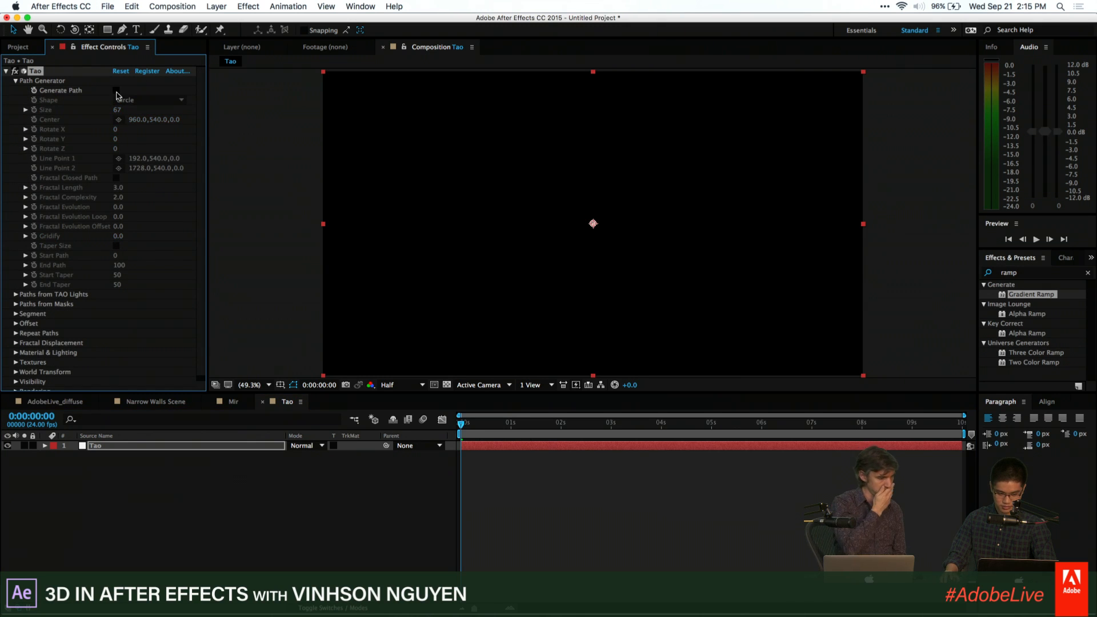
pyautogui.click(16, 81)
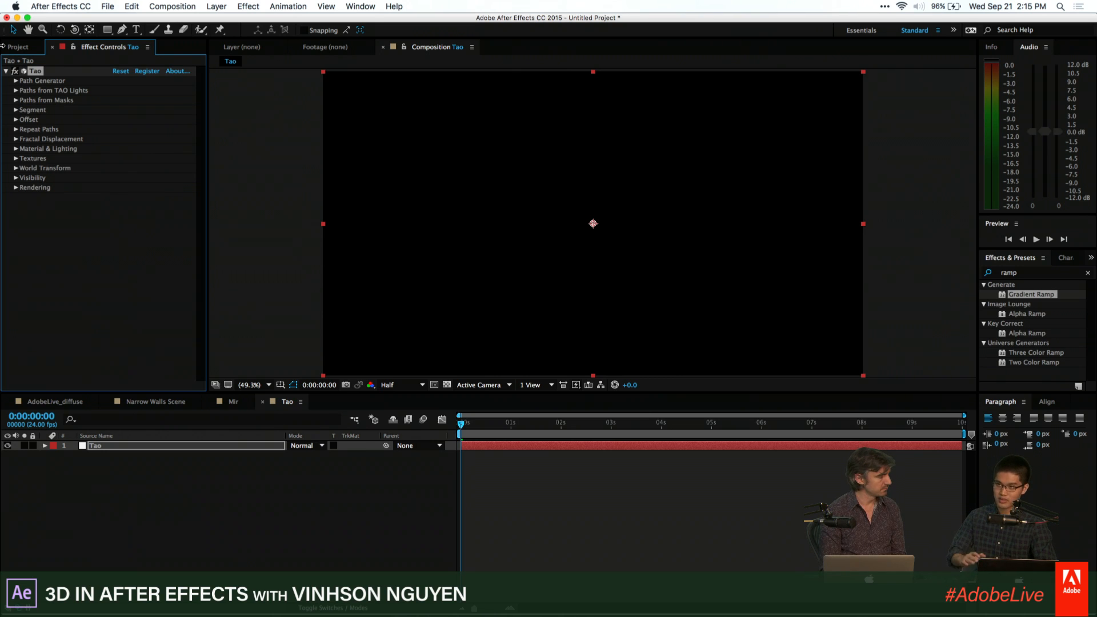
# Draw an open six-point zigzag mask on the Tao layer with the Pen tool, running from the frame's upper edge to its lower edge
pyautogui.click(119, 31)
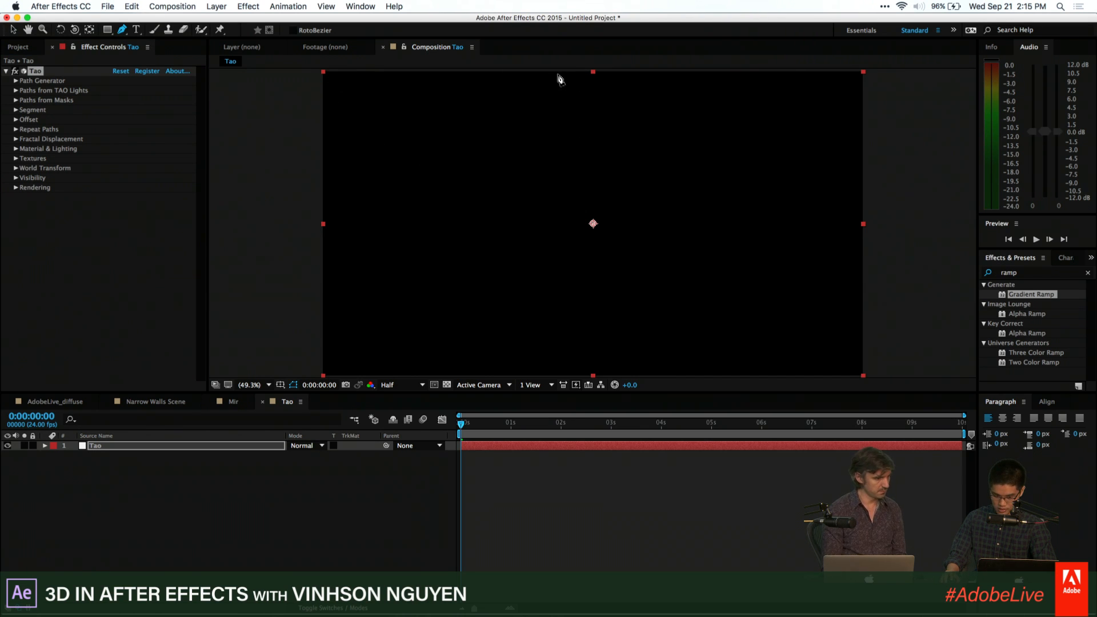
pyautogui.click(558, 72)
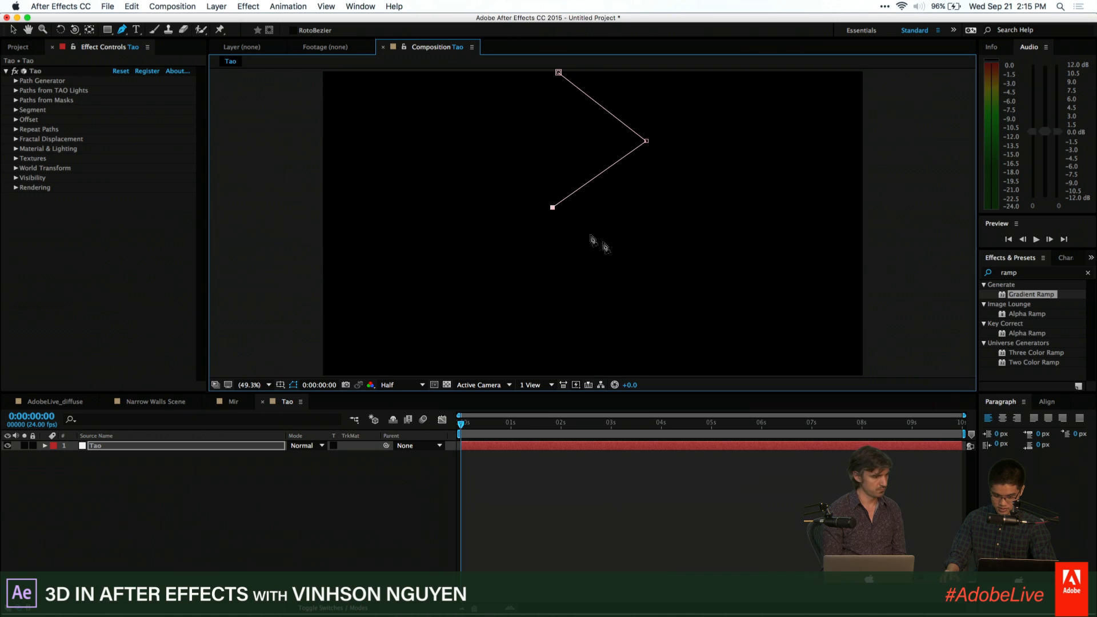
pyautogui.click(636, 268)
pyautogui.click(567, 332)
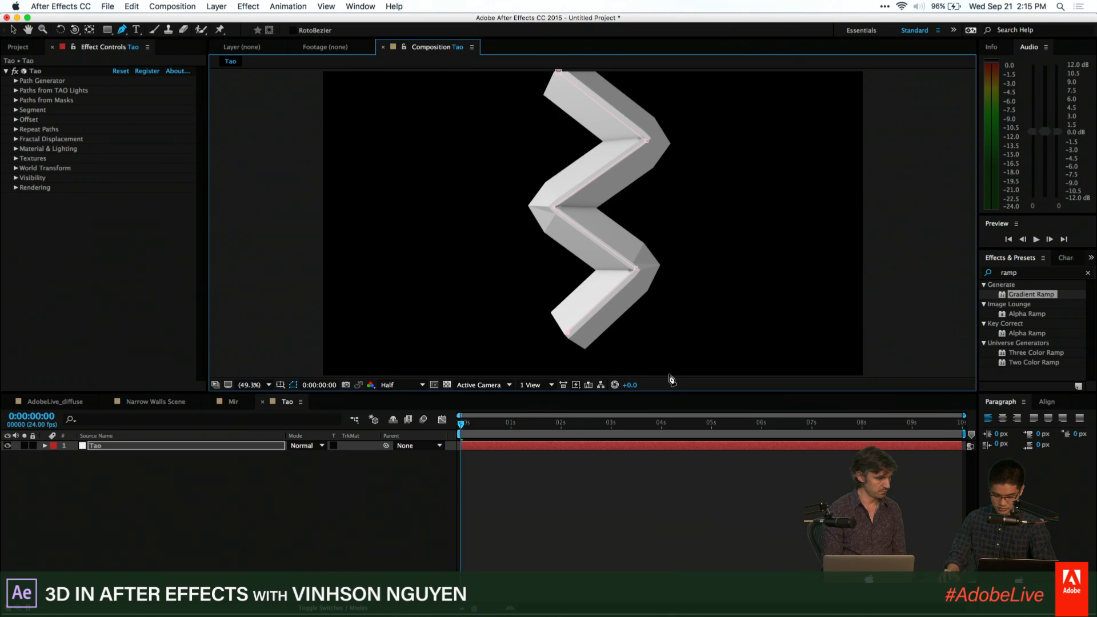
pyautogui.click(670, 376)
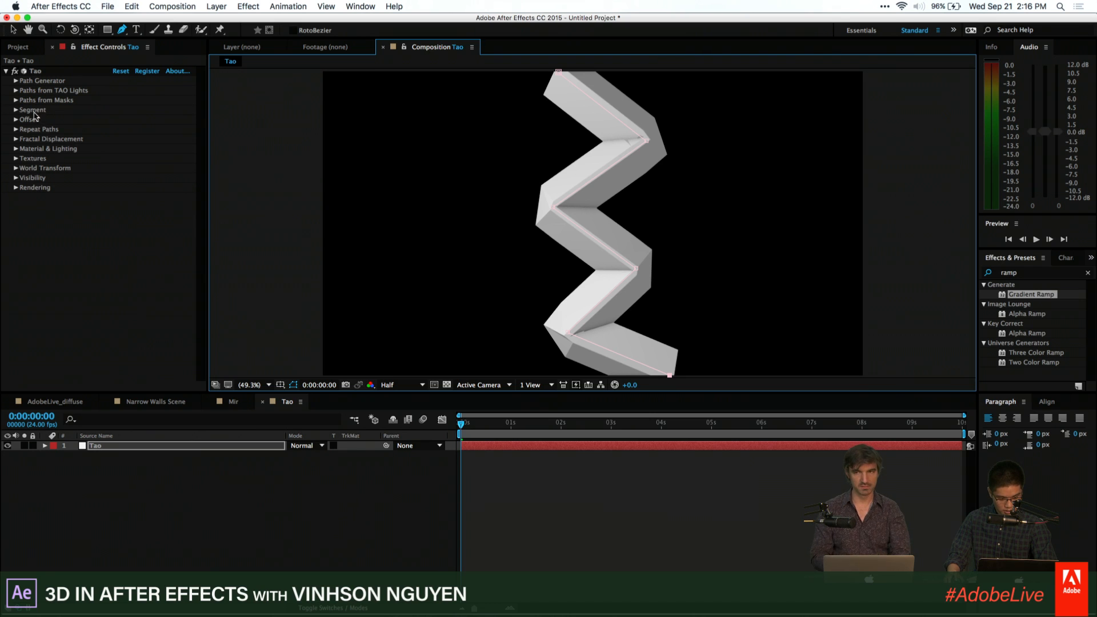
# Enable Taper Size for the Tao effect's paths from masks
pyautogui.click(16, 100)
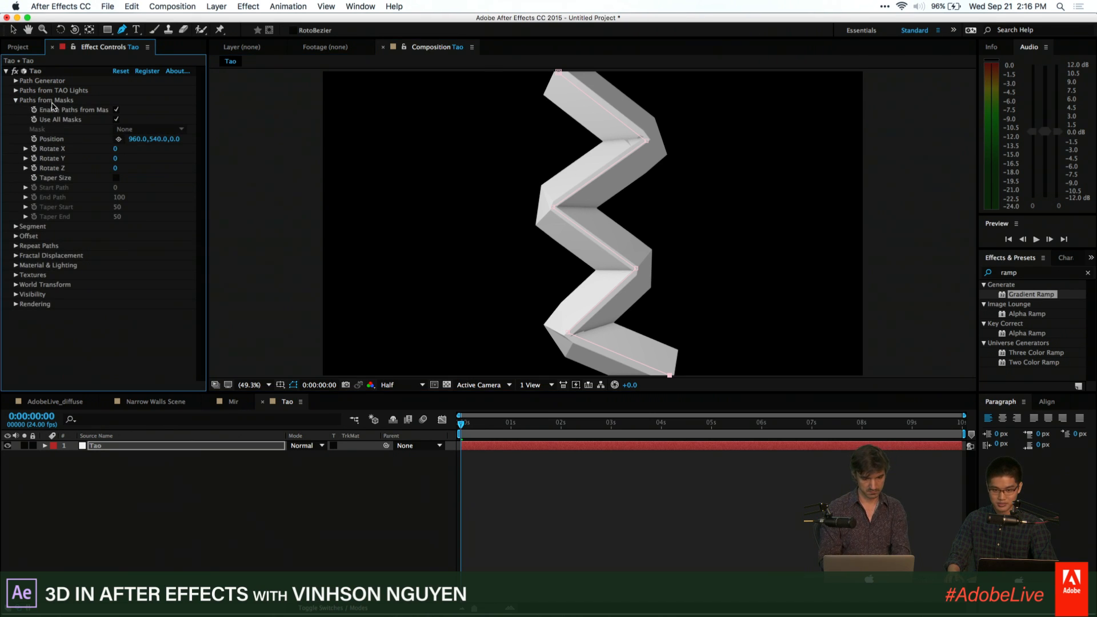
pyautogui.click(116, 178)
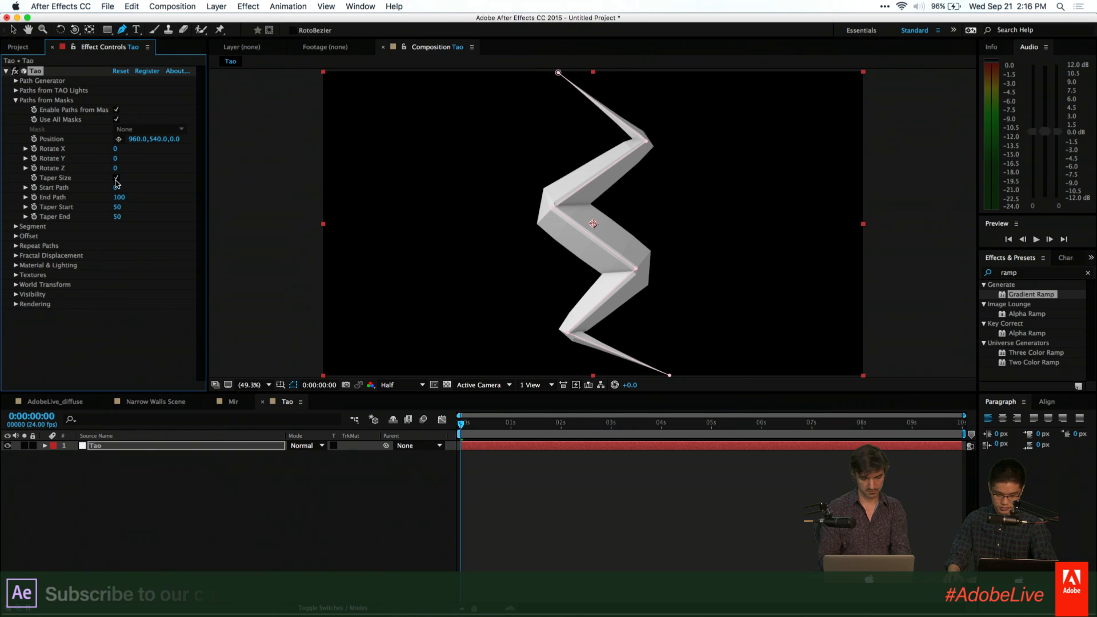
pyautogui.click(490, 432)
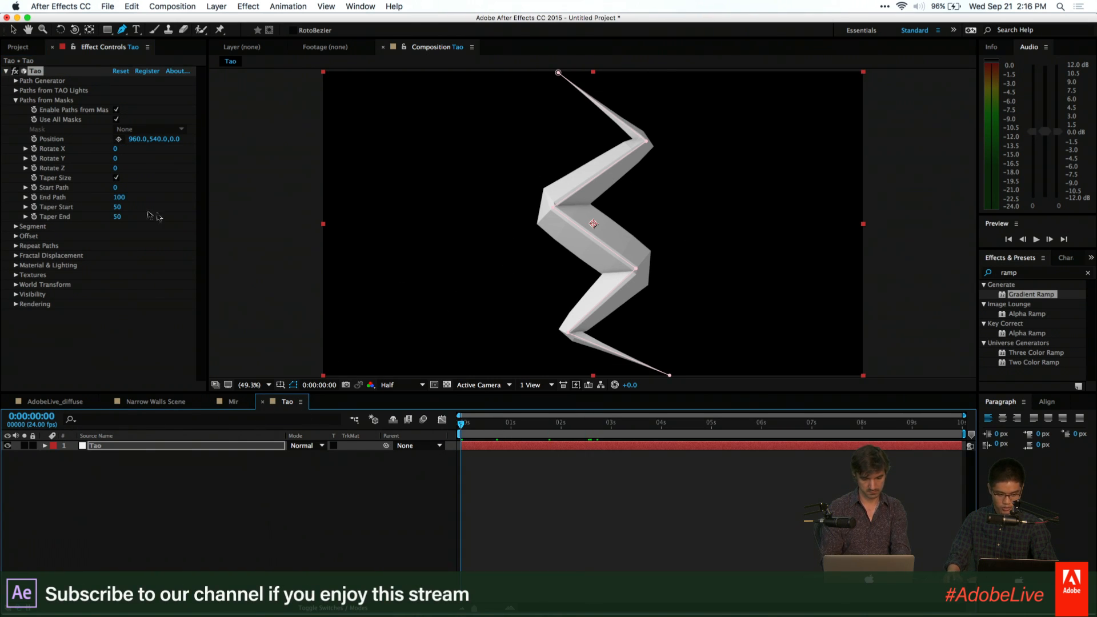
# Keyframe the mask path's End Path from 0 at 0:00:00:00 to 100 at 0:00:01:00 and reveal the layer's keyframes
pyautogui.moveTo(119, 212); pyautogui.dragTo(63, 200)
pyautogui.press('super+z')
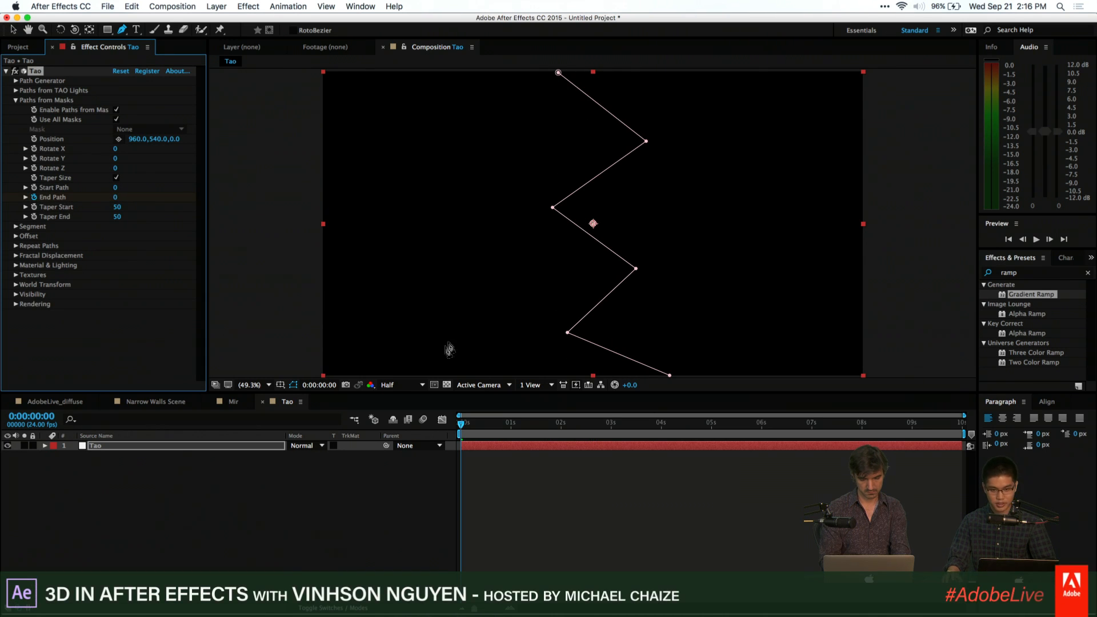
pyautogui.click(511, 423)
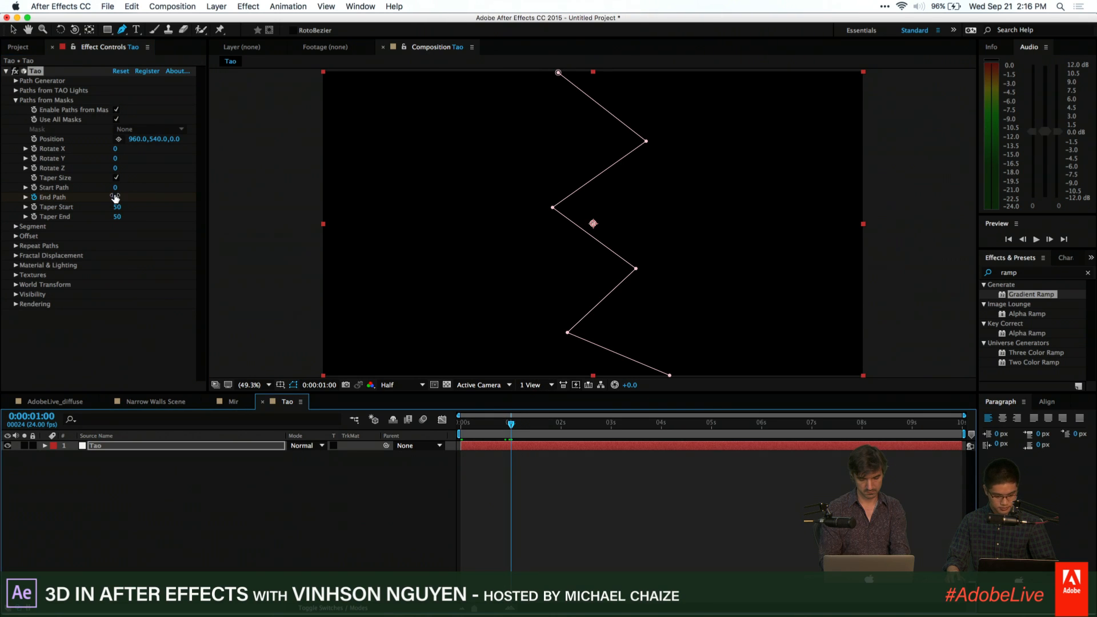
pyautogui.moveTo(115, 198); pyautogui.dragTo(208, 185)
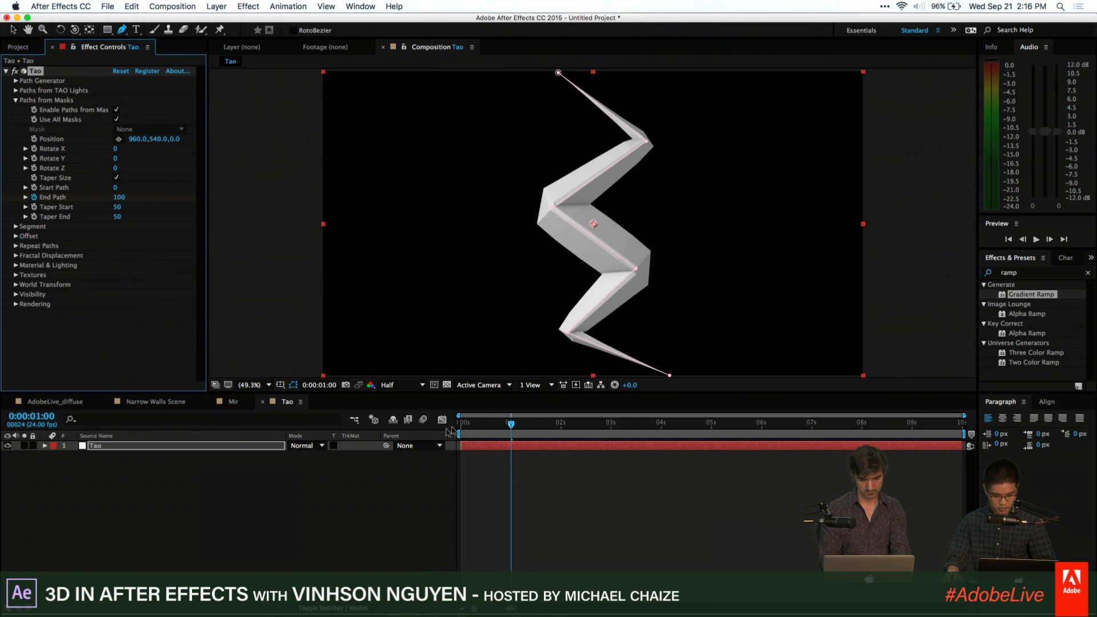
pyautogui.press('u')
# Keyframe the mask path's Start Path from 0 at 0:00:00:13 to 100 at 0:00:01:12 and scrub through the animation
pyautogui.click(489, 424)
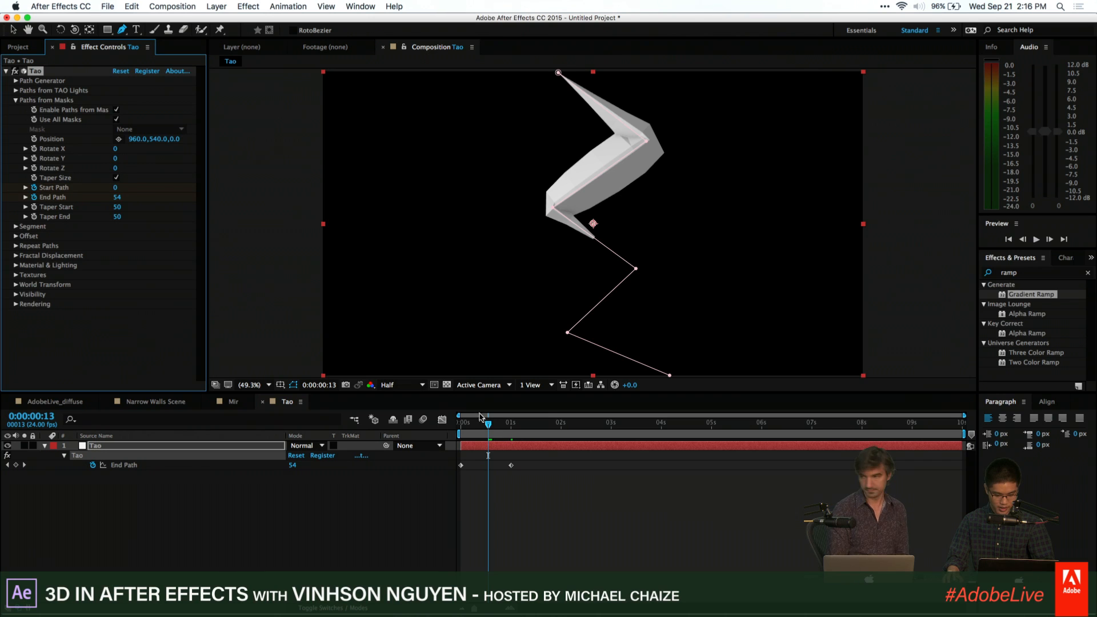
pyautogui.click(495, 423)
pyautogui.moveTo(502, 421); pyautogui.dragTo(537, 408)
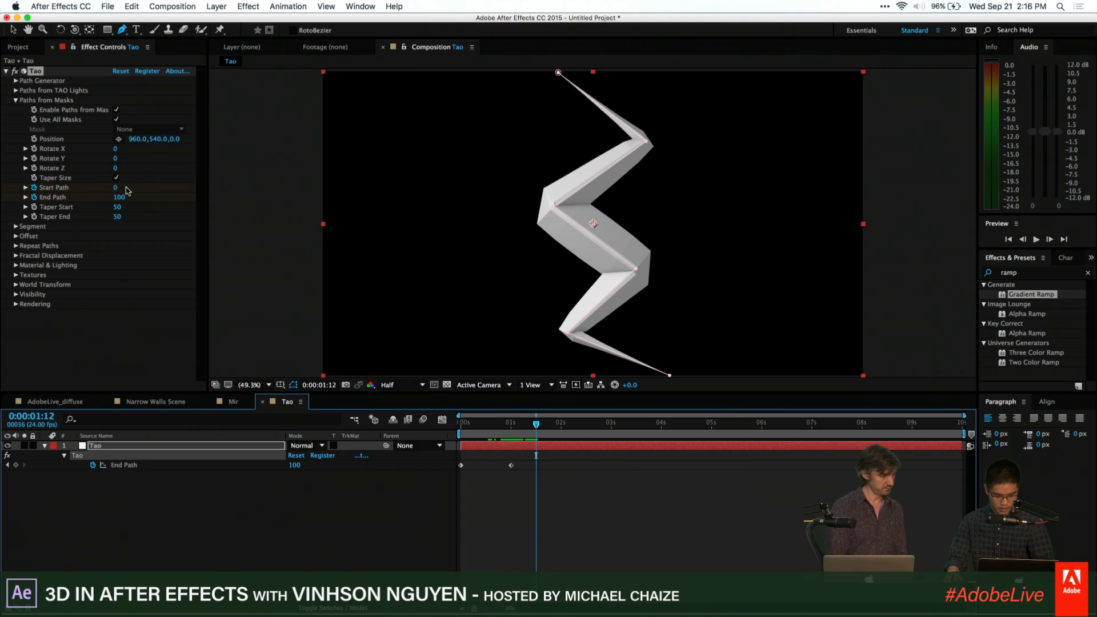
pyautogui.moveTo(117, 188); pyautogui.dragTo(174, 186)
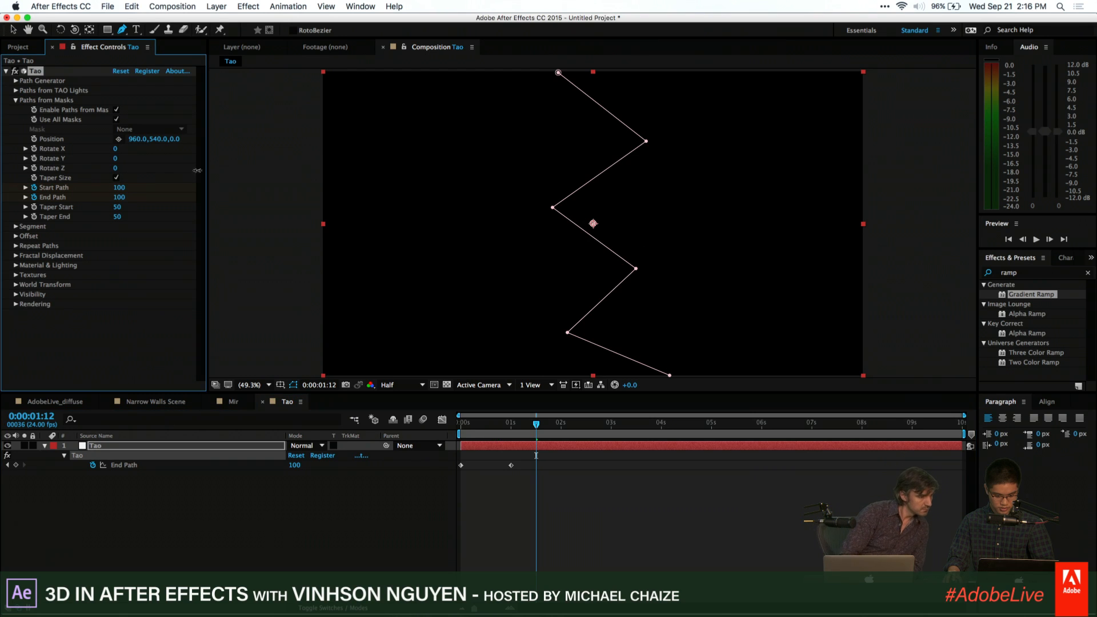
pyautogui.moveTo(498, 424)
pyautogui.mouseDown()
pyautogui.moveTo(444, 423)
pyautogui.moveTo(489, 422)
pyautogui.moveTo(530, 403)
pyautogui.moveTo(531, 391)
pyautogui.mouseUp()
pyautogui.press('u')
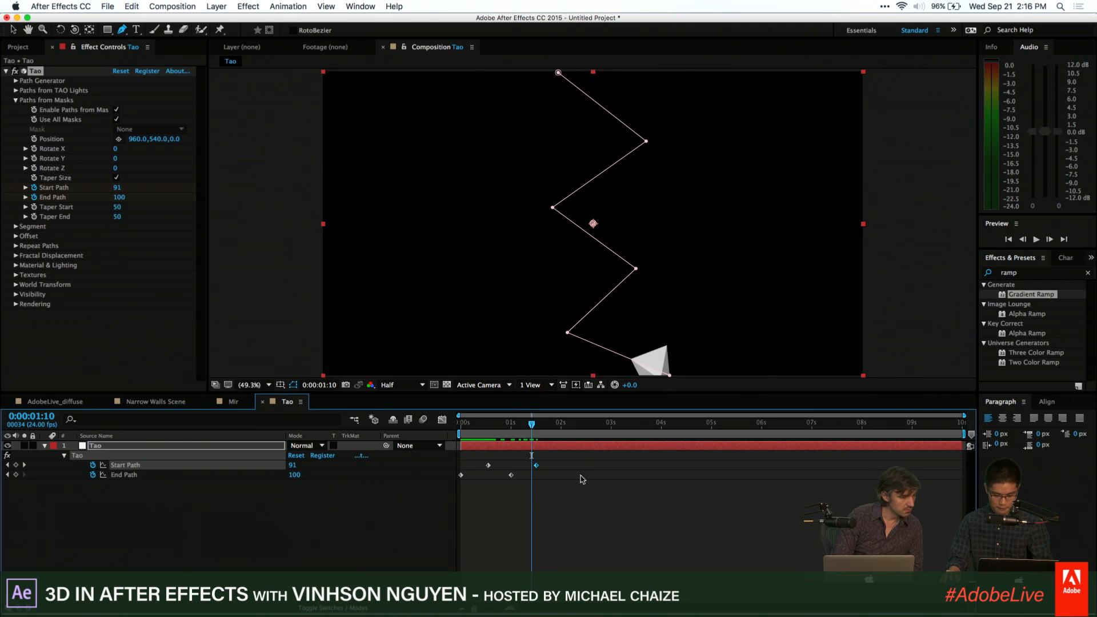
pyautogui.moveTo(581, 476); pyautogui.dragTo(496, 424)
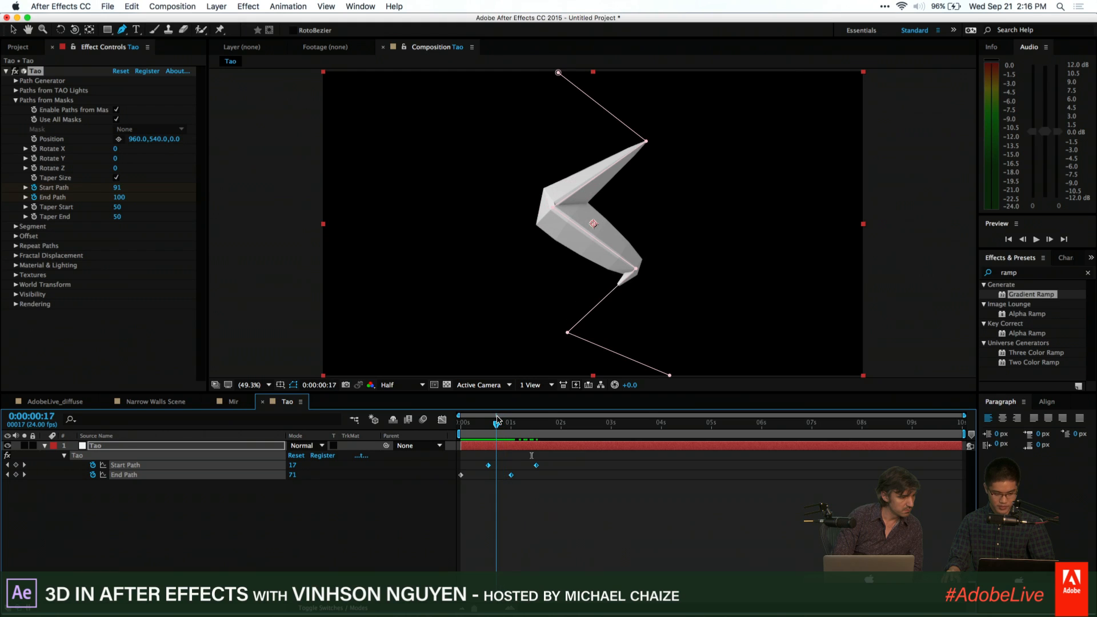
# Set the Tao segment's Size to 120 and Sides to 4, keeping Extrude N-gon as the segment mode
pyautogui.click(16, 227)
pyautogui.scroll(-3, 121, 235)
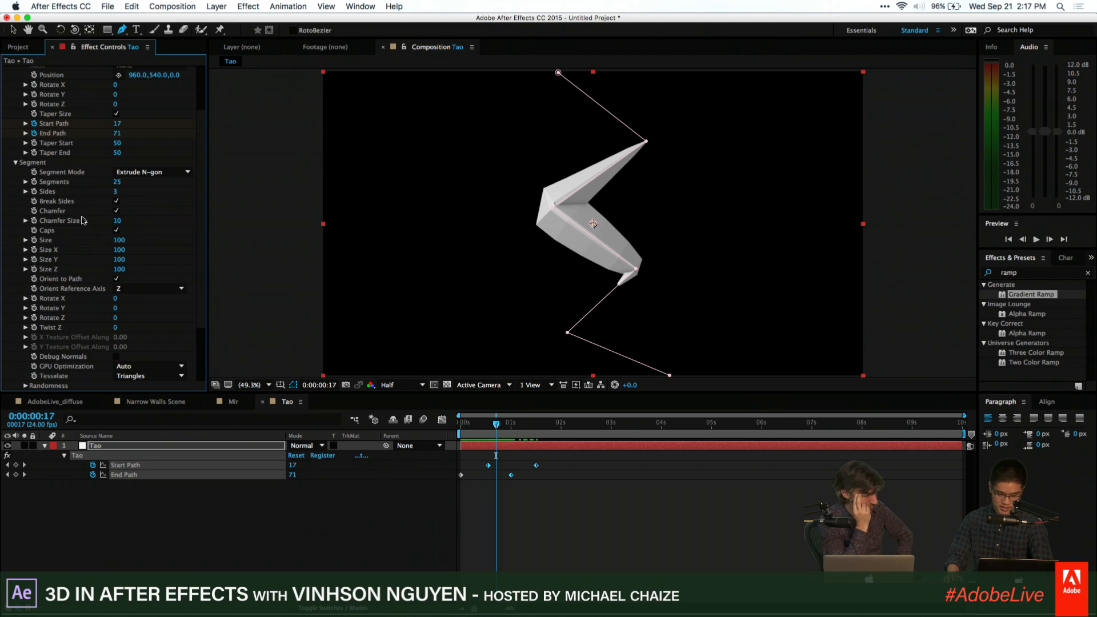
pyautogui.moveTo(121, 247); pyautogui.dragTo(126, 238)
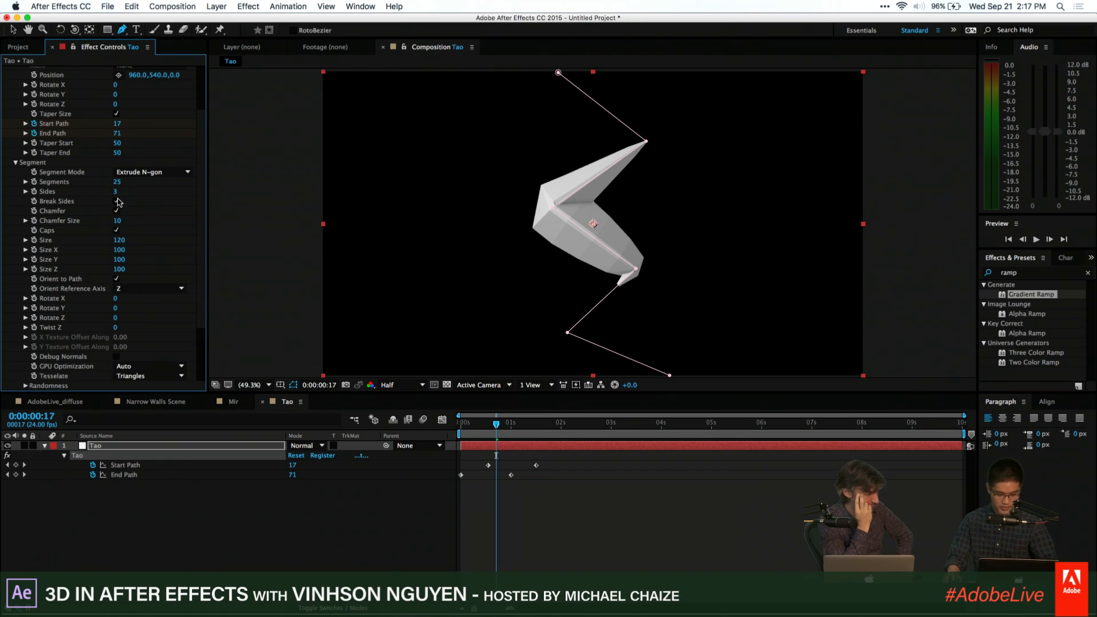
pyautogui.moveTo(117, 192); pyautogui.dragTo(119, 195)
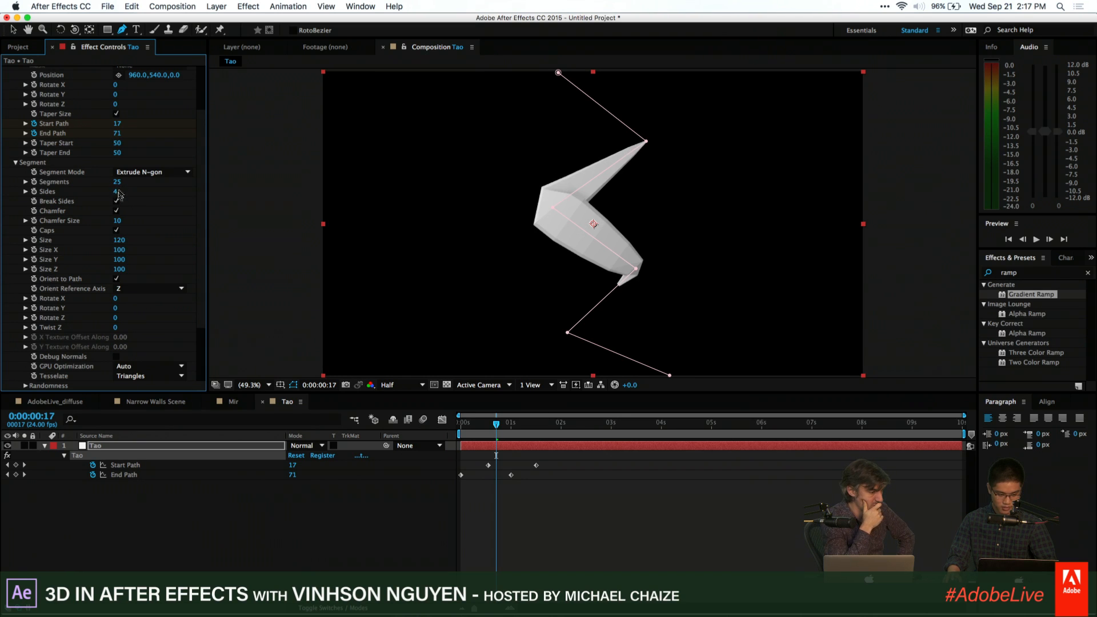
pyautogui.click(137, 172)
pyautogui.click(168, 250)
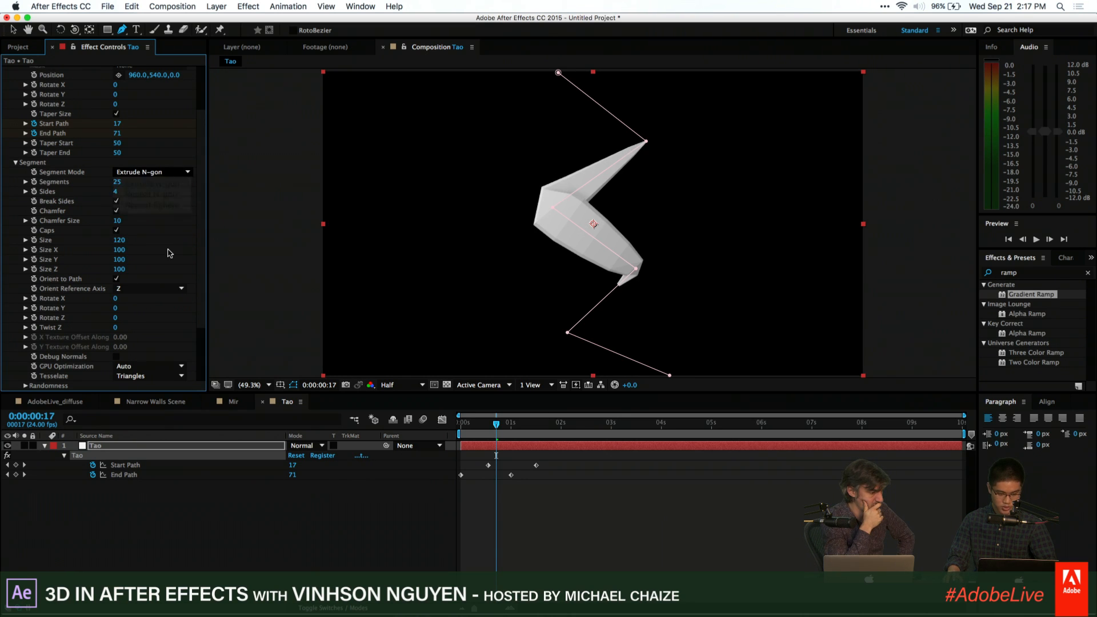
# Set the segment's Twist Z to 972 and scrub the timeline to frame 21
pyautogui.scroll(-3, 143, 229)
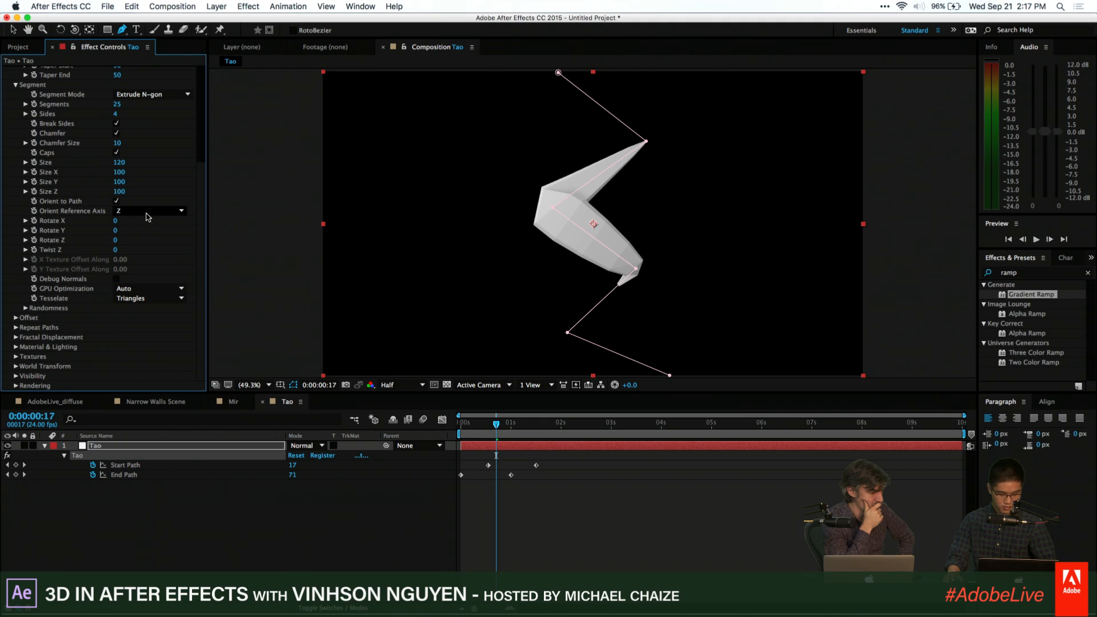
pyautogui.click(140, 290)
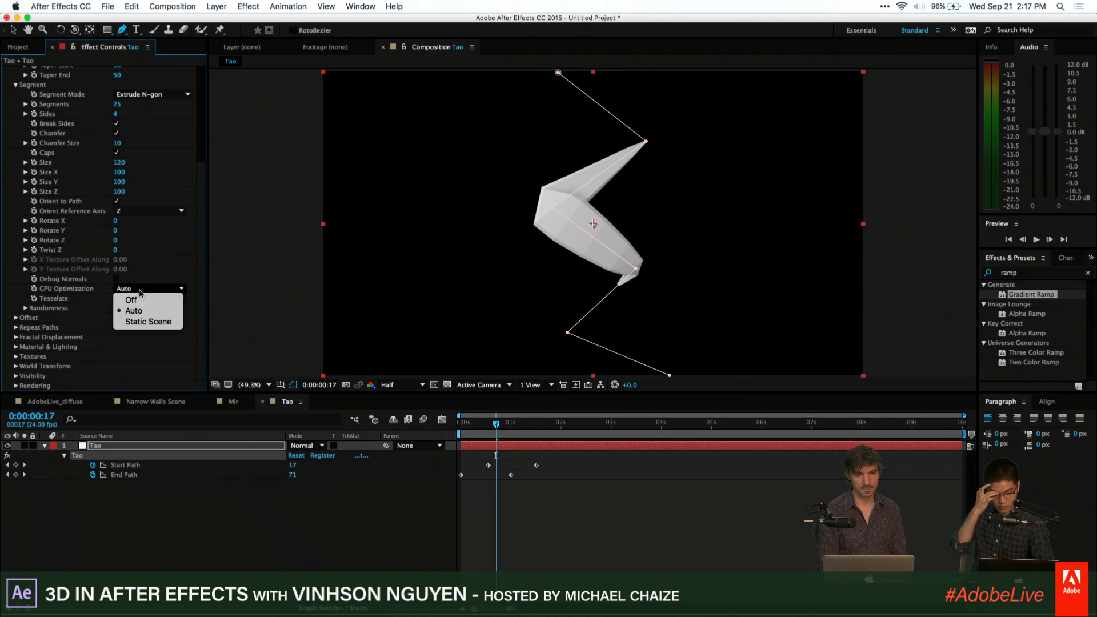
pyautogui.click(153, 257)
pyautogui.moveTo(142, 241); pyautogui.dragTo(580, 162)
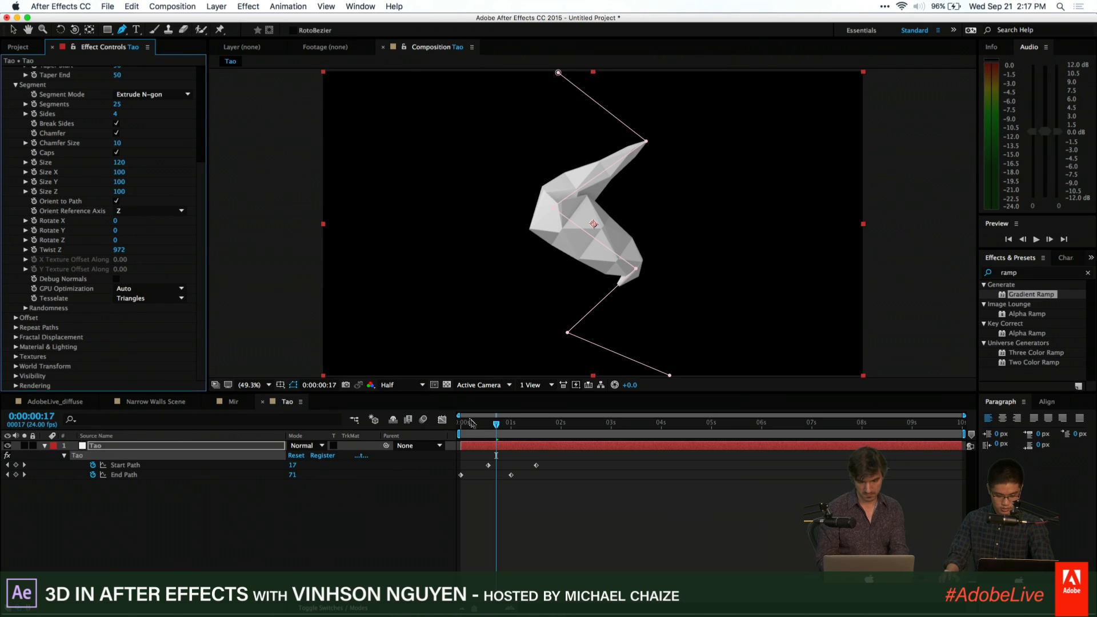
pyautogui.moveTo(473, 423); pyautogui.dragTo(505, 424)
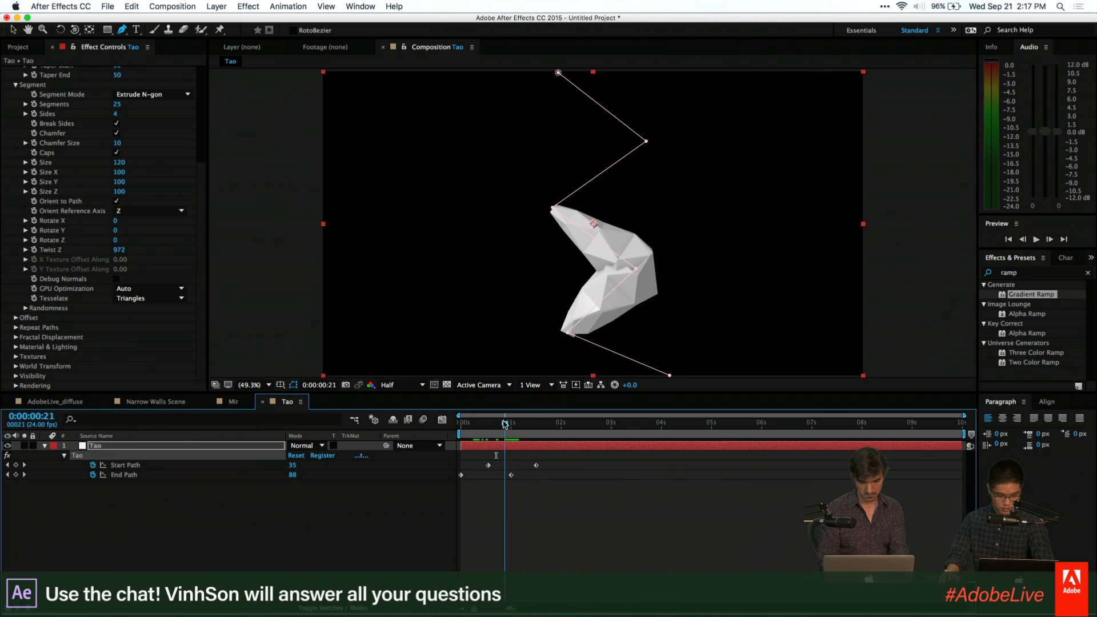
# Set the Fractal Displacement Amplitude to 226 and raise the segment count to 75
pyautogui.click(16, 337)
pyautogui.moveTo(119, 280); pyautogui.dragTo(470, 254)
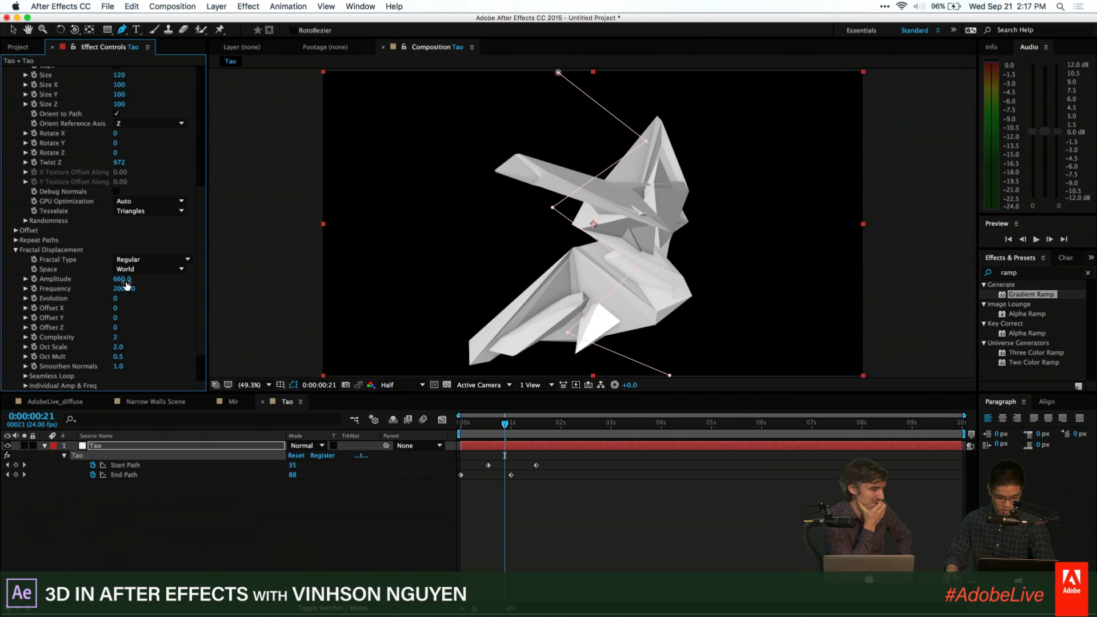
pyautogui.moveTo(126, 282); pyautogui.dragTo(148, 328)
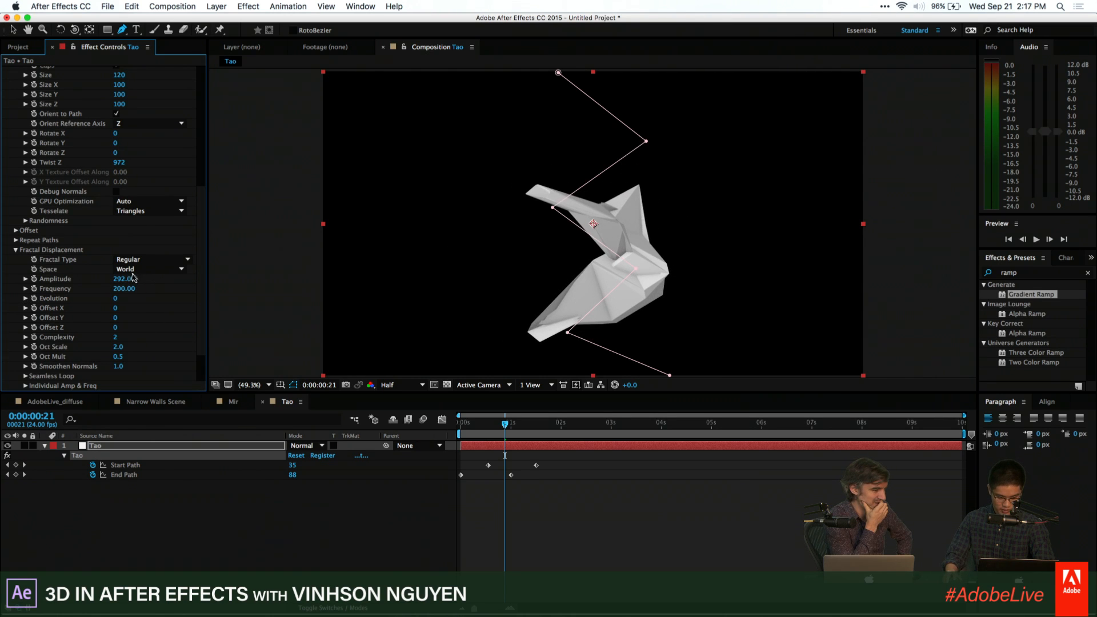
pyautogui.scroll(8, 97, 238)
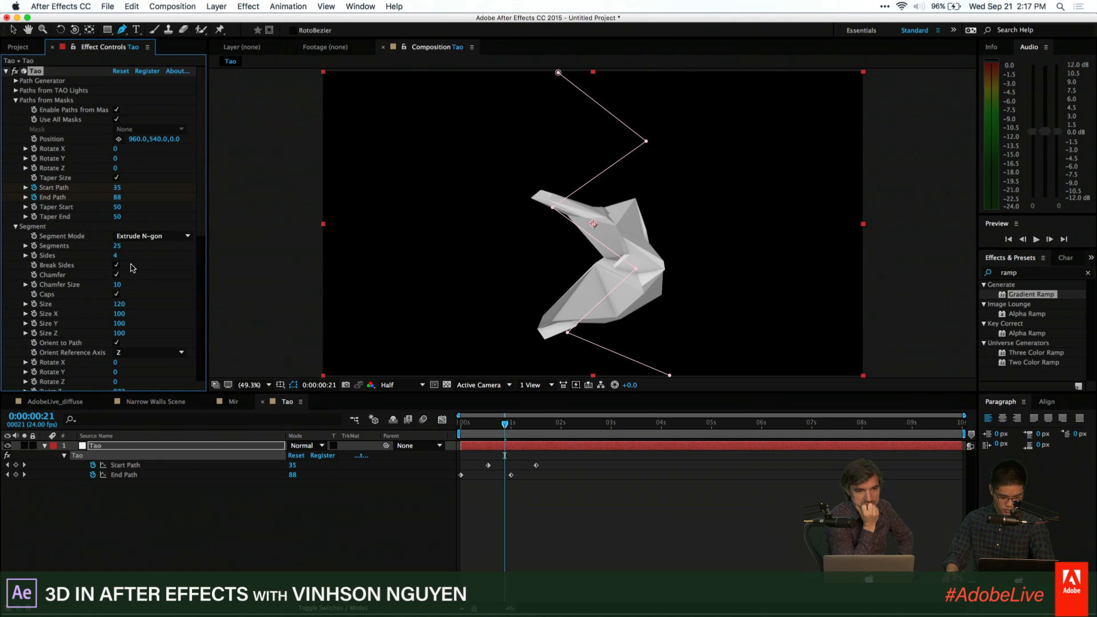
pyautogui.moveTo(123, 242); pyautogui.dragTo(138, 240)
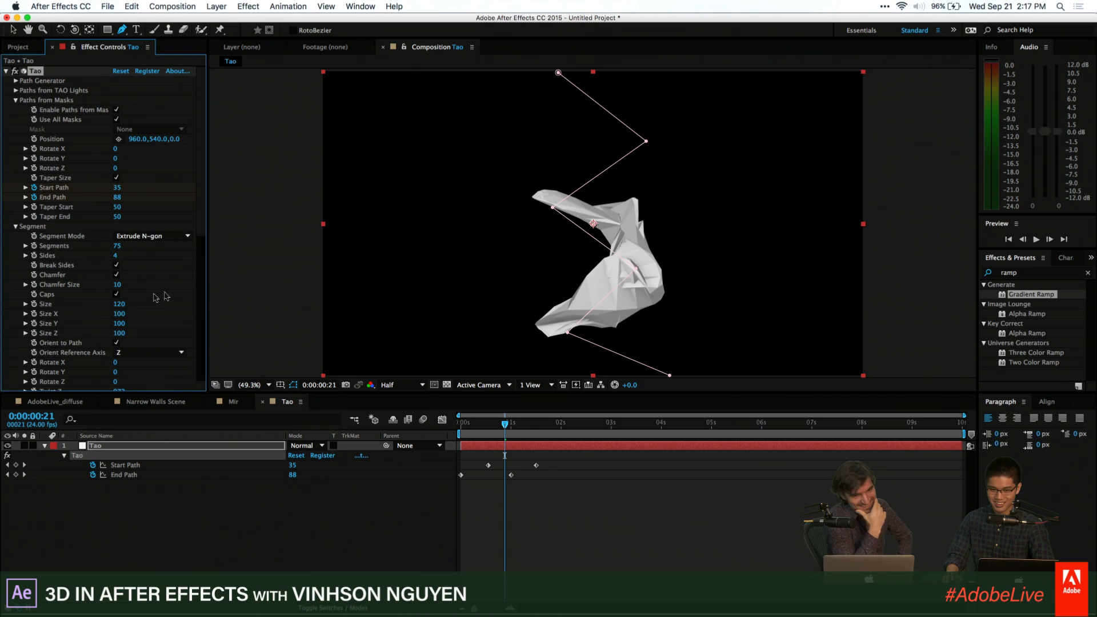
# Set the Fractal Displacement Amplitude to 240 and Frequency to 268
pyautogui.scroll(-10, 98, 307)
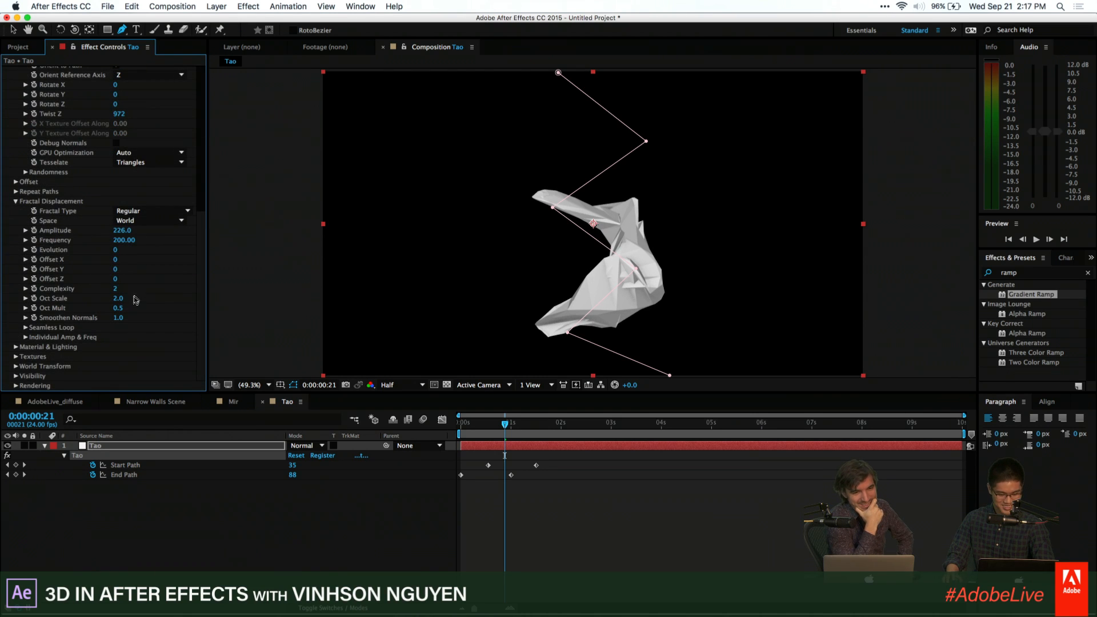
pyautogui.moveTo(123, 231); pyautogui.dragTo(273, 203)
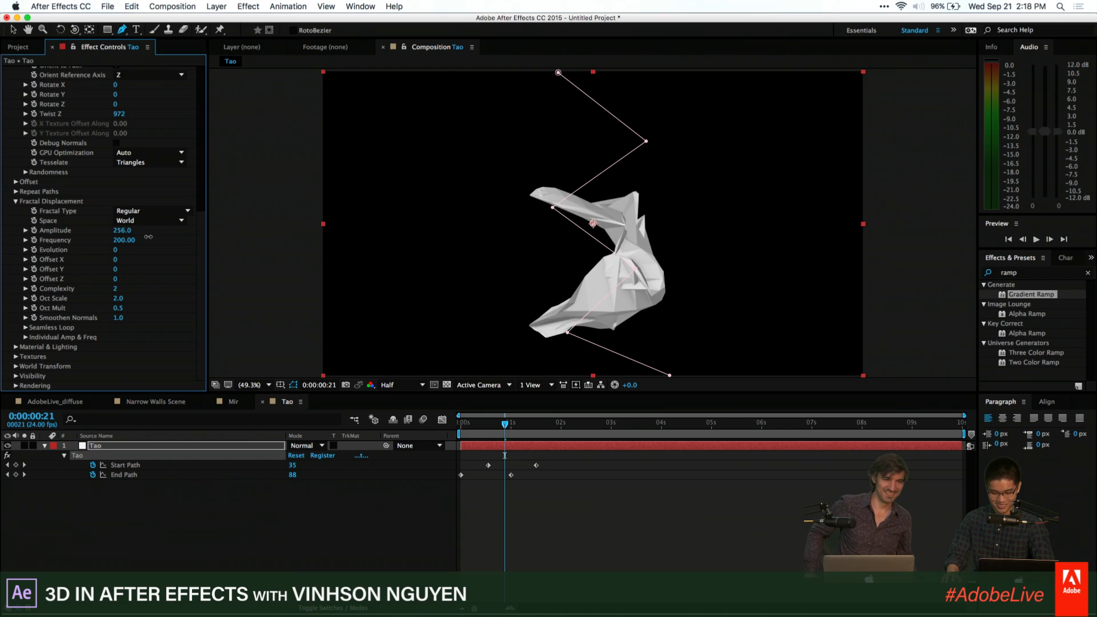
pyautogui.moveTo(148, 237); pyautogui.dragTo(179, 220)
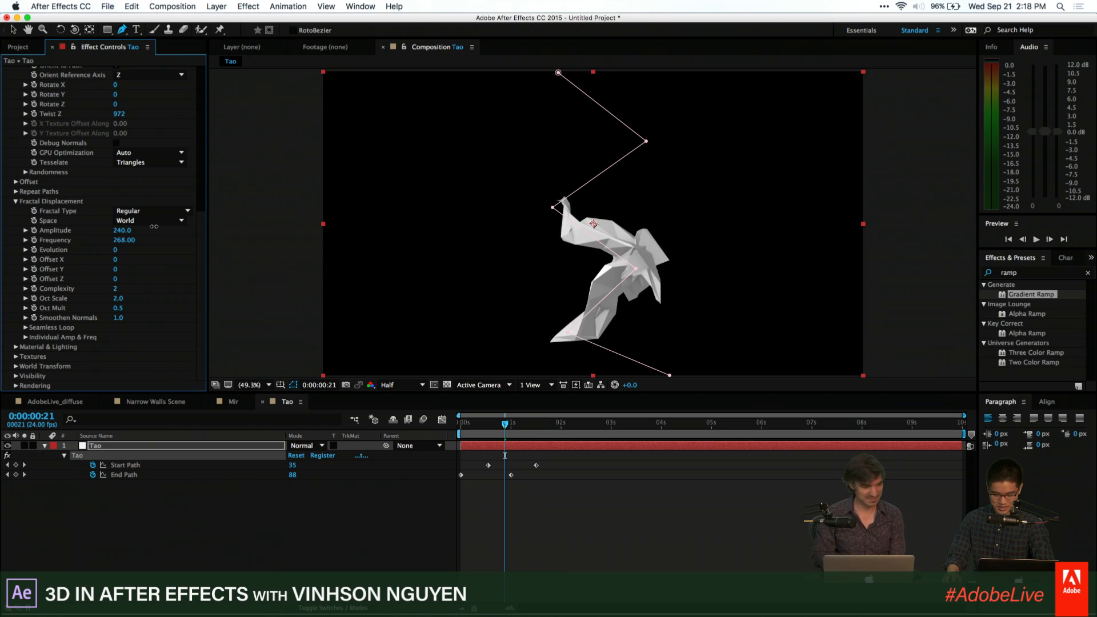
# Lower the Fractal Displacement Amplitude to 100 and Frequency to 180, checking the shape at frame 15
pyautogui.moveTo(182, 217); pyautogui.dragTo(106, 234)
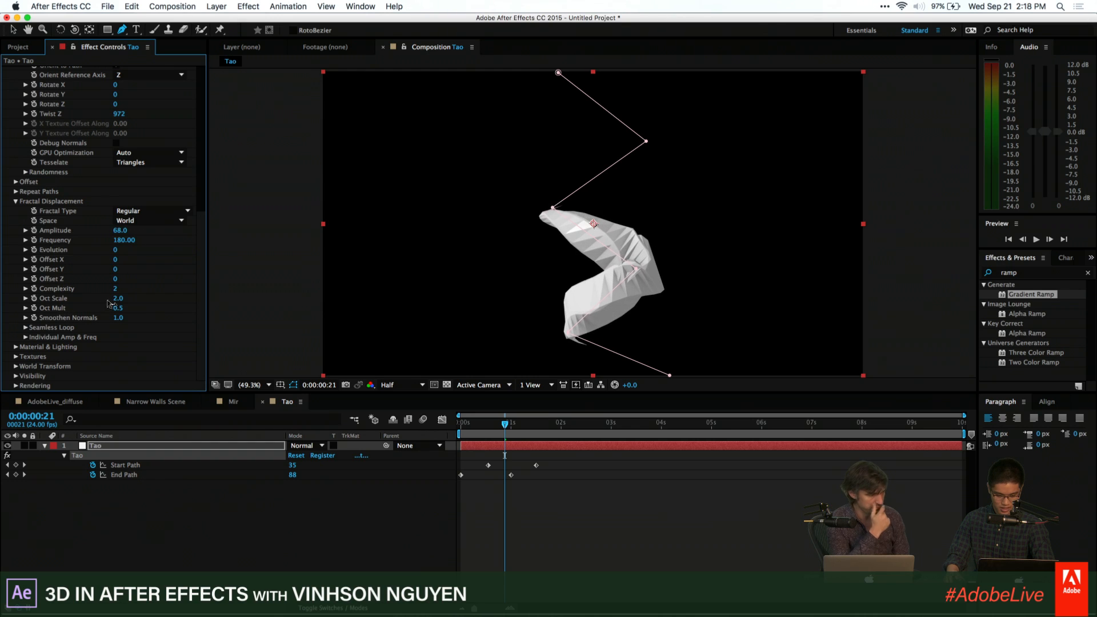
pyautogui.moveTo(12, 273); pyautogui.dragTo(131, 237)
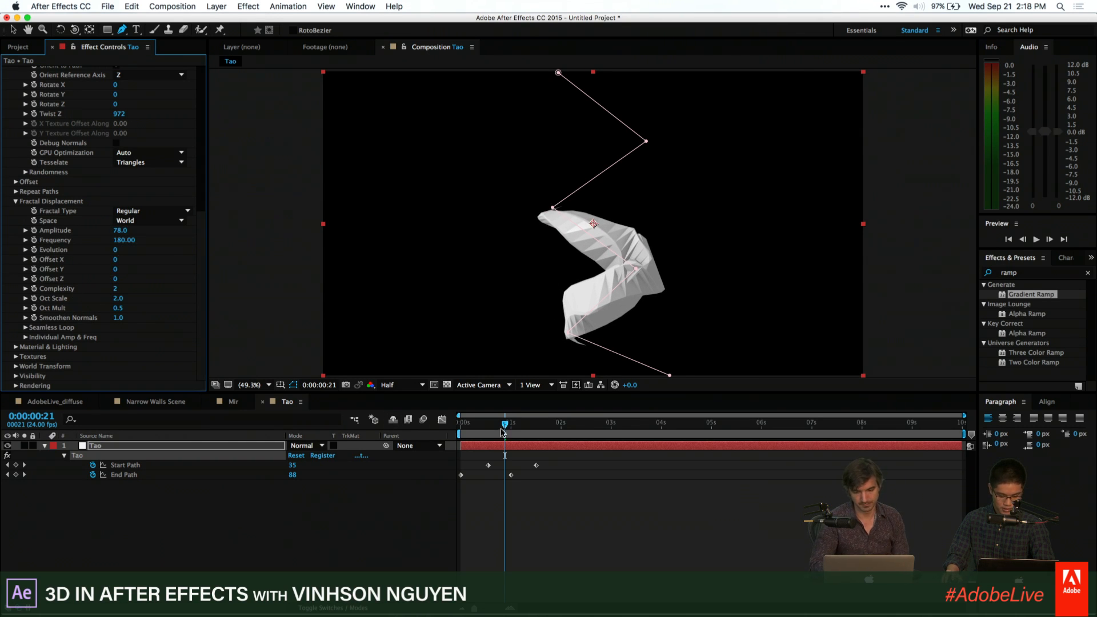
pyautogui.moveTo(505, 424)
pyautogui.mouseDown()
pyautogui.moveTo(463, 426)
pyautogui.moveTo(516, 421)
pyautogui.moveTo(492, 418)
pyautogui.mouseUp()
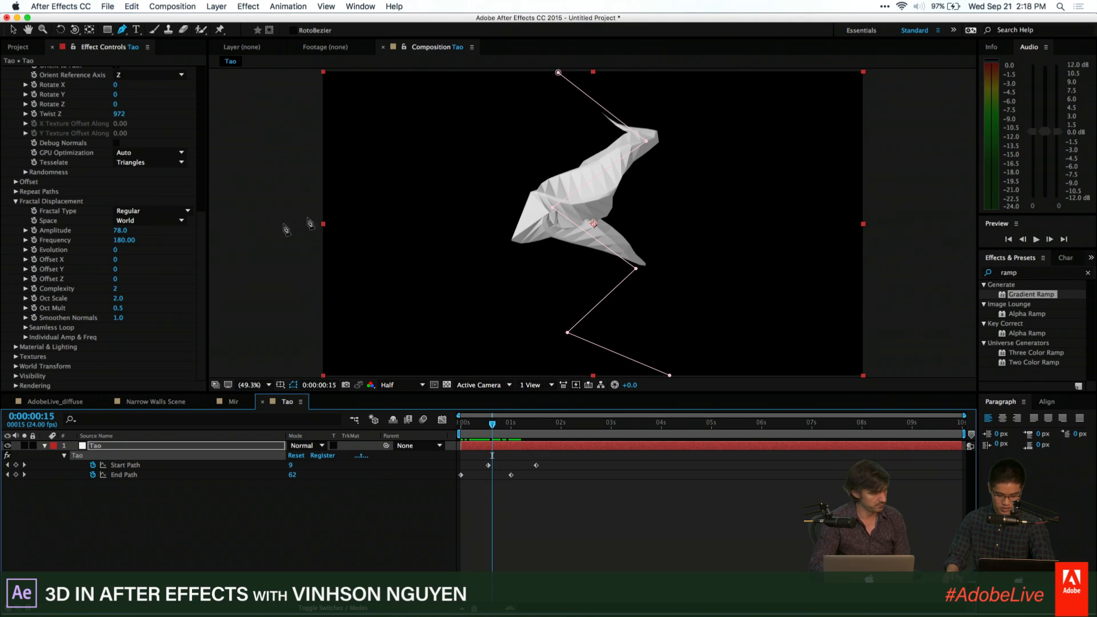
pyautogui.moveTo(121, 232); pyautogui.dragTo(126, 229)
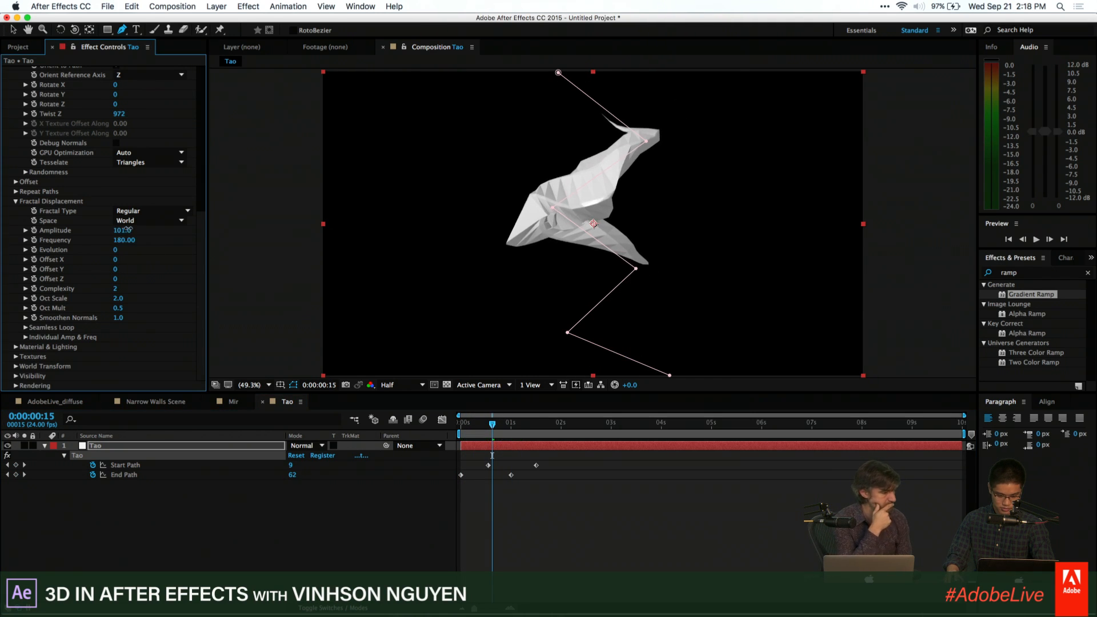
# Reduce the Tao segment's Size to 39 and scrub the timeline to frame 19
pyautogui.scroll(6, 67, 263)
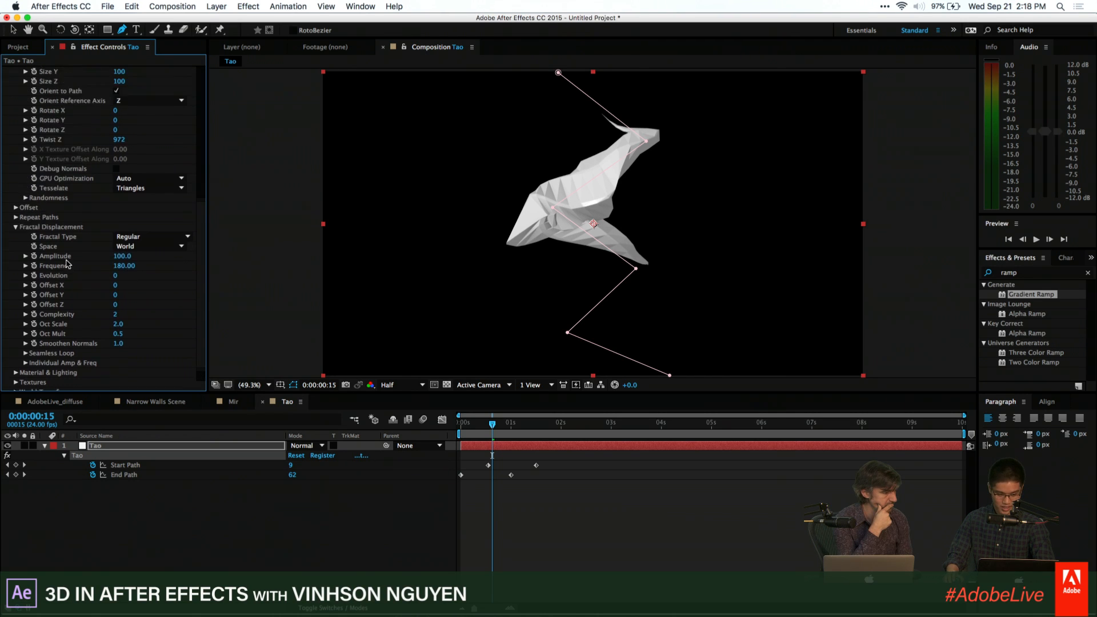
pyautogui.scroll(4, 67, 263)
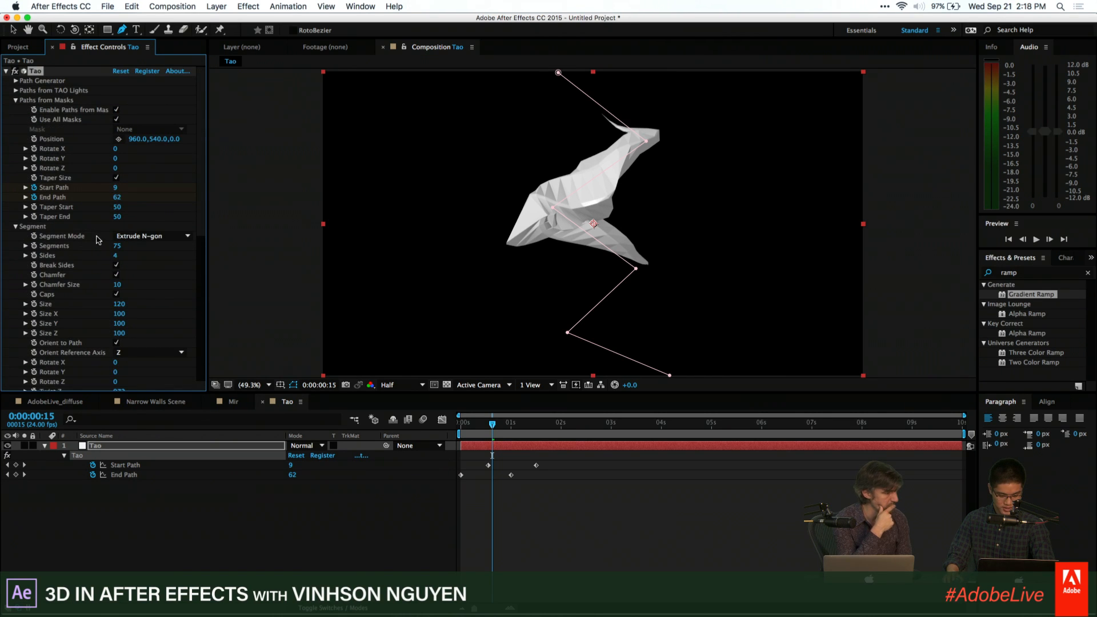
pyautogui.moveTo(122, 310); pyautogui.dragTo(81, 315)
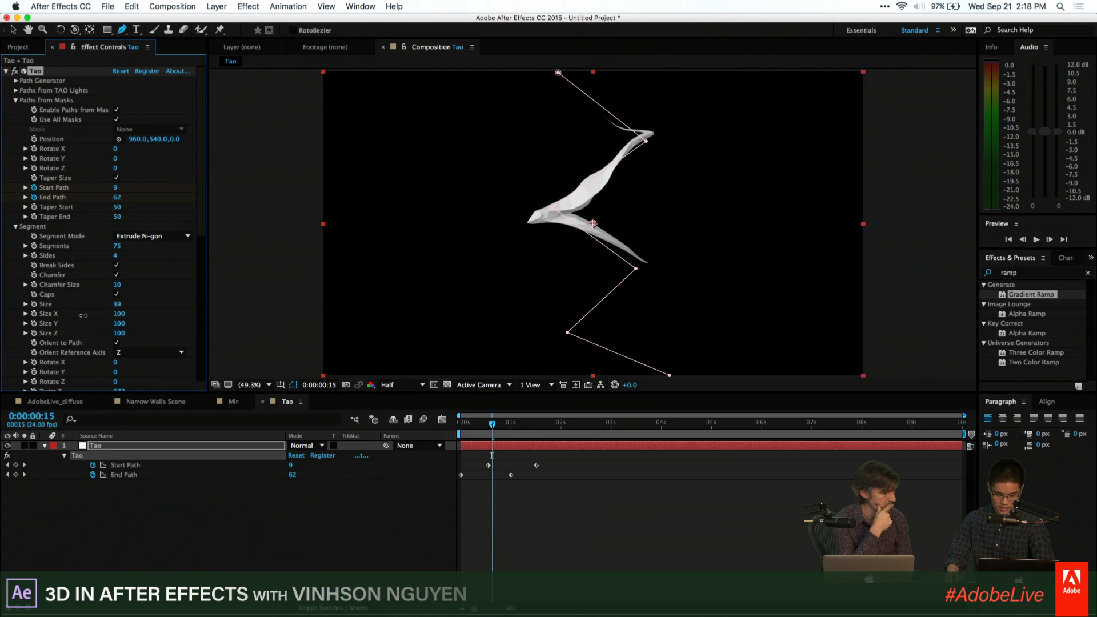
pyautogui.moveTo(472, 424); pyautogui.dragTo(499, 421)
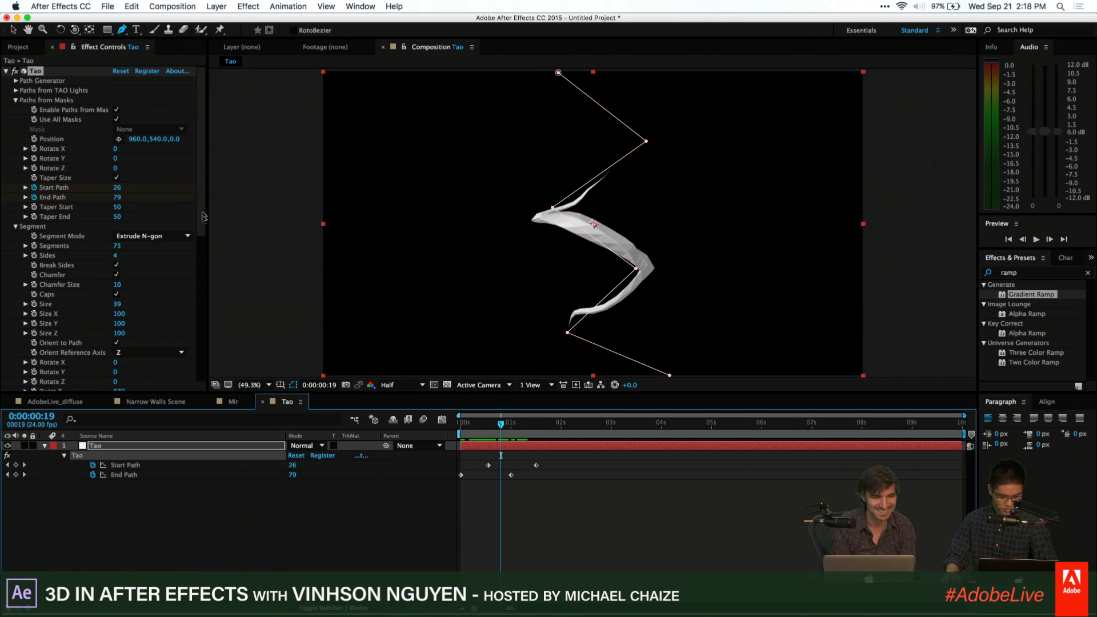
# Change the Tao material's Color to the blue 75A1DC
pyautogui.moveTo(204, 212); pyautogui.dragTo(204, 289)
pyautogui.scroll(-5, 204, 289)
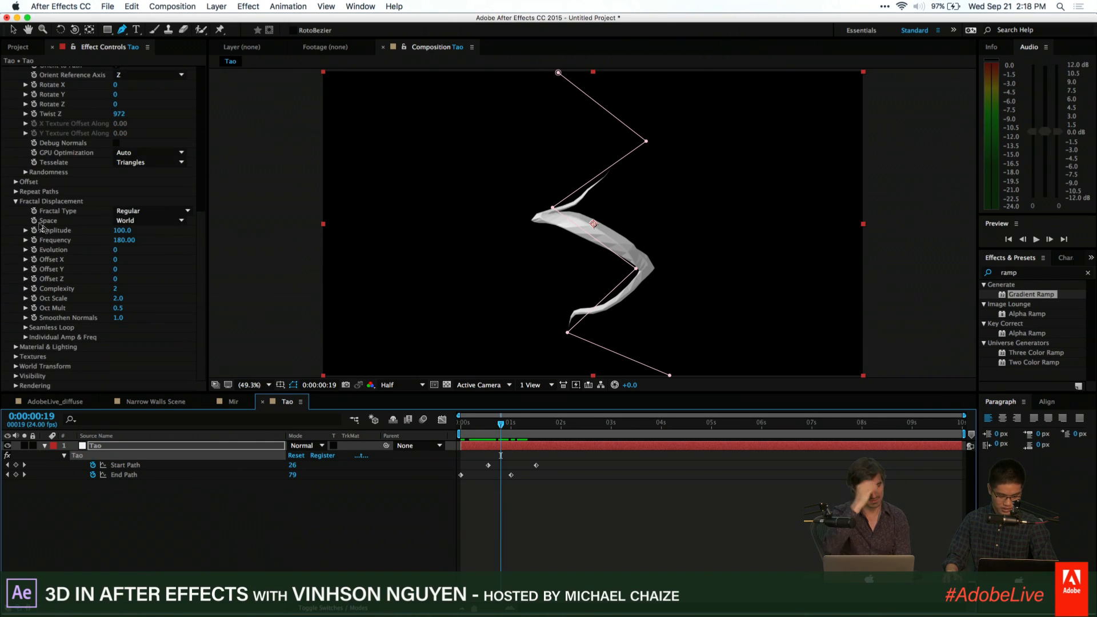
pyautogui.click(16, 202)
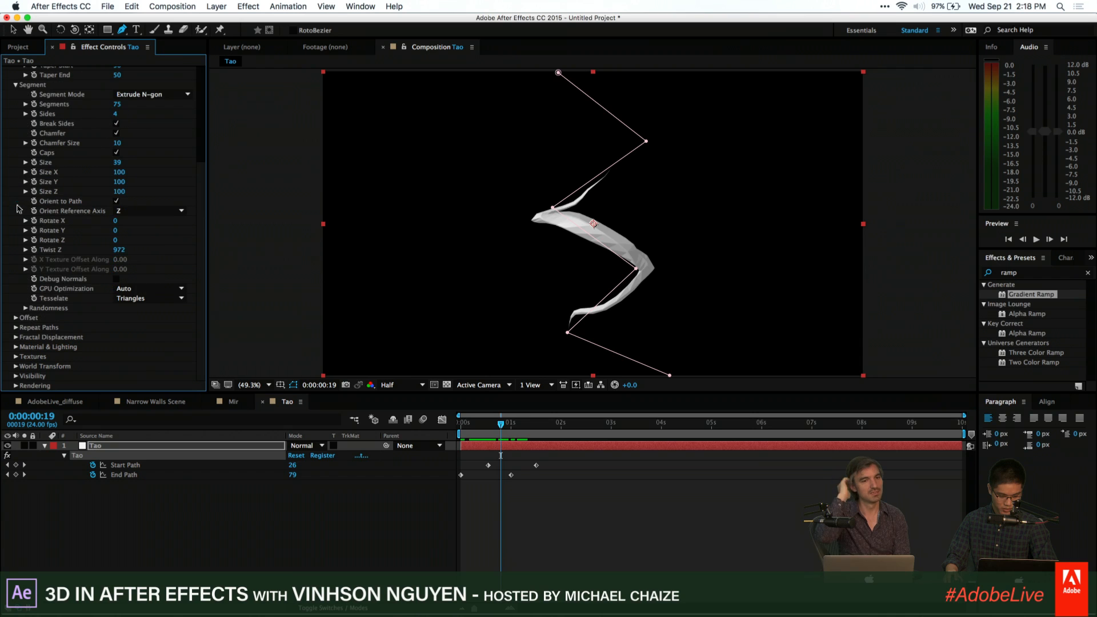
pyautogui.click(16, 347)
pyautogui.scroll(-2, 25, 328)
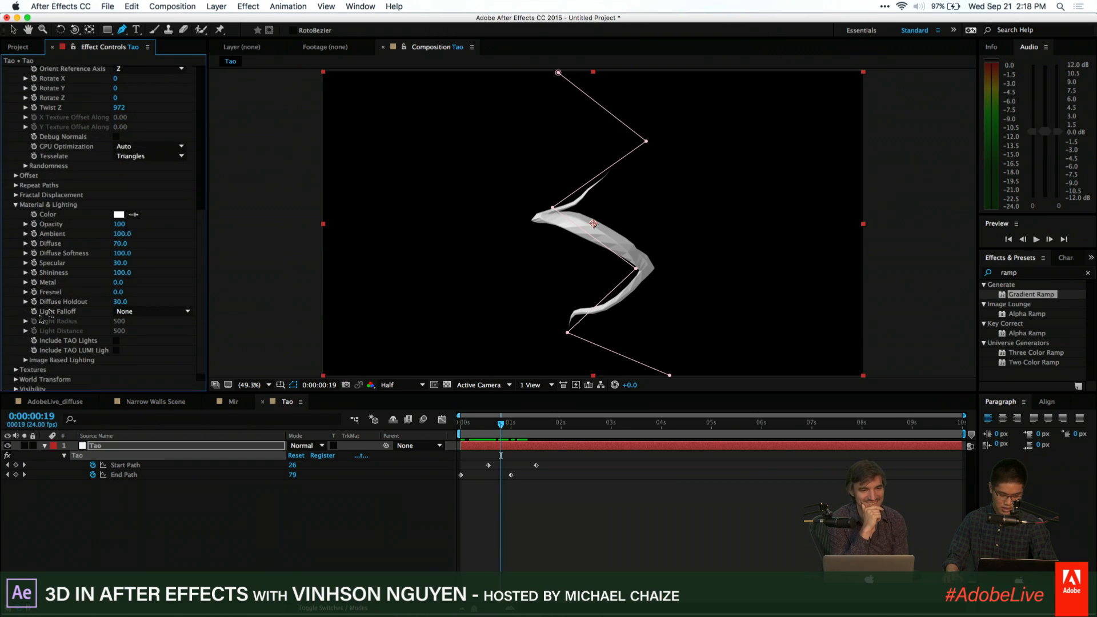
pyautogui.click(118, 215)
pyautogui.moveTo(333, 182); pyautogui.dragTo(333, 192)
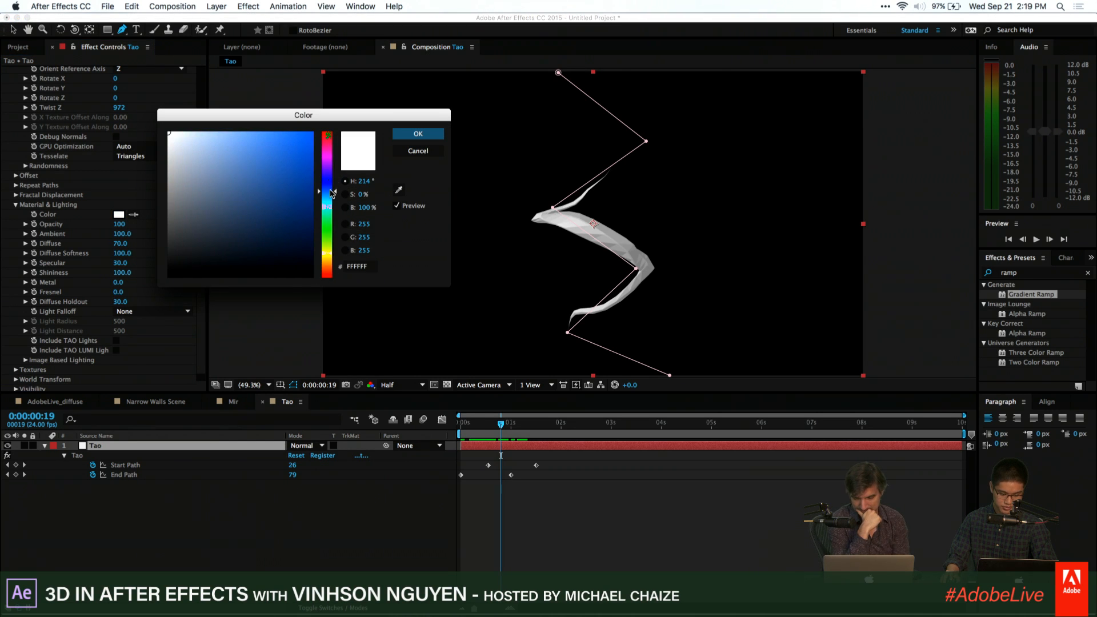
pyautogui.moveTo(226, 176); pyautogui.dragTo(234, 152)
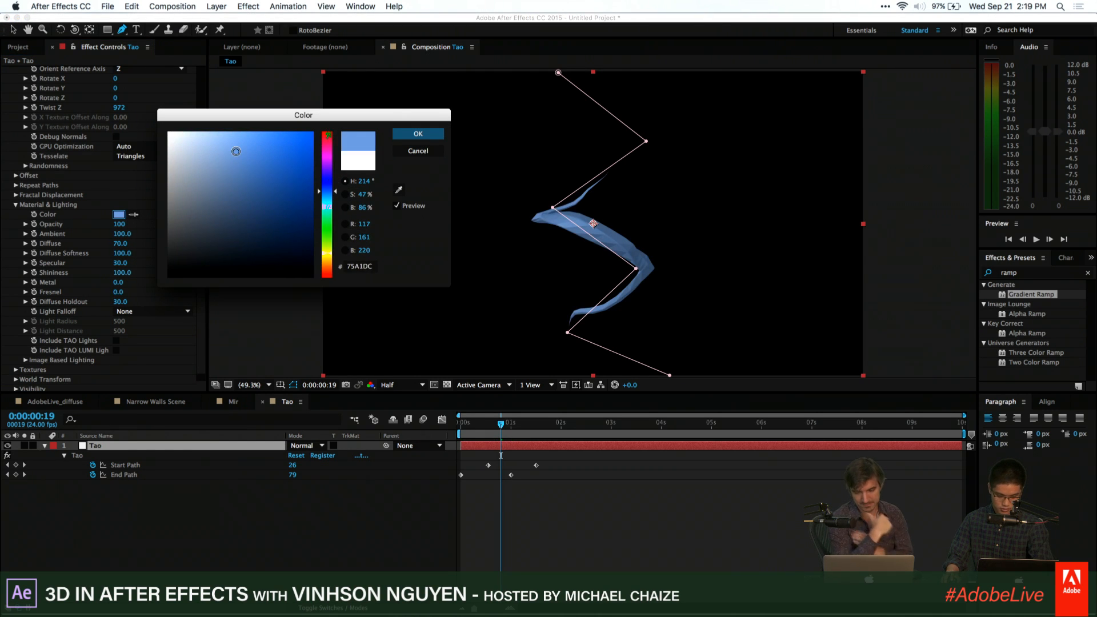
pyautogui.press('Return')
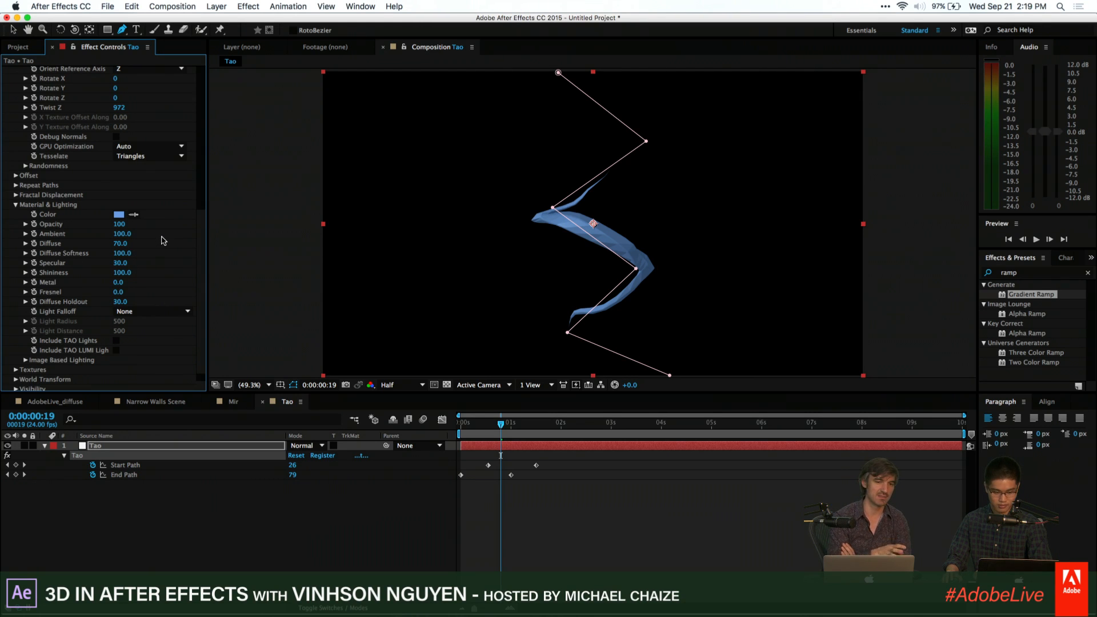
# Set the material's Diffuse to 162 and Fresnel to 30
pyautogui.moveTo(123, 247); pyautogui.dragTo(163, 232)
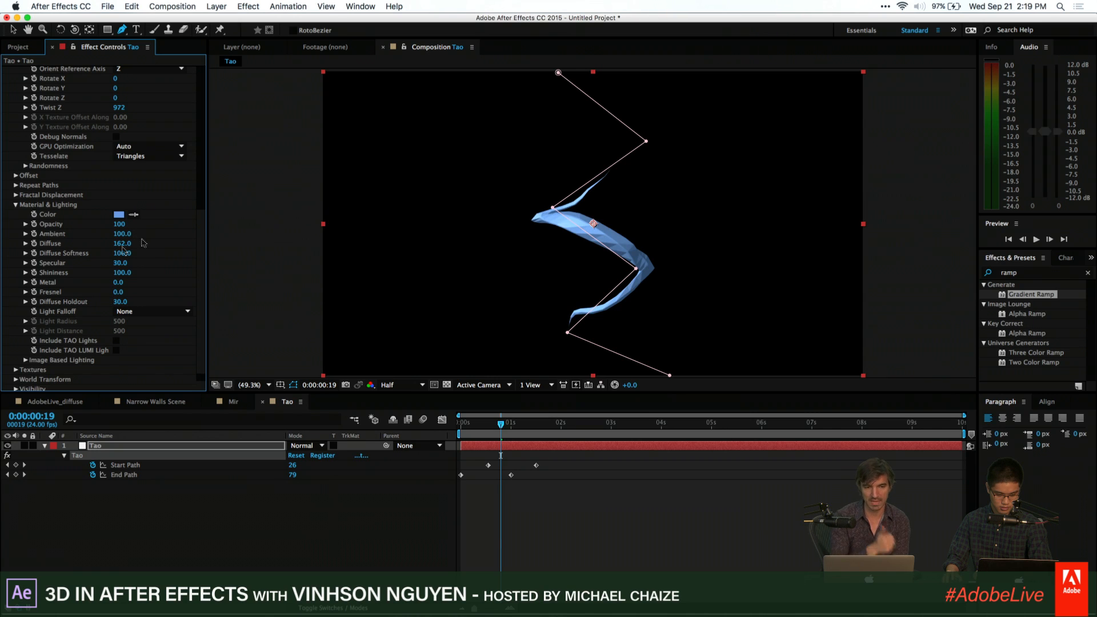
pyautogui.moveTo(118, 292)
pyautogui.mouseDown()
pyautogui.moveTo(152, 286)
pyautogui.moveTo(135, 293)
pyautogui.mouseUp()
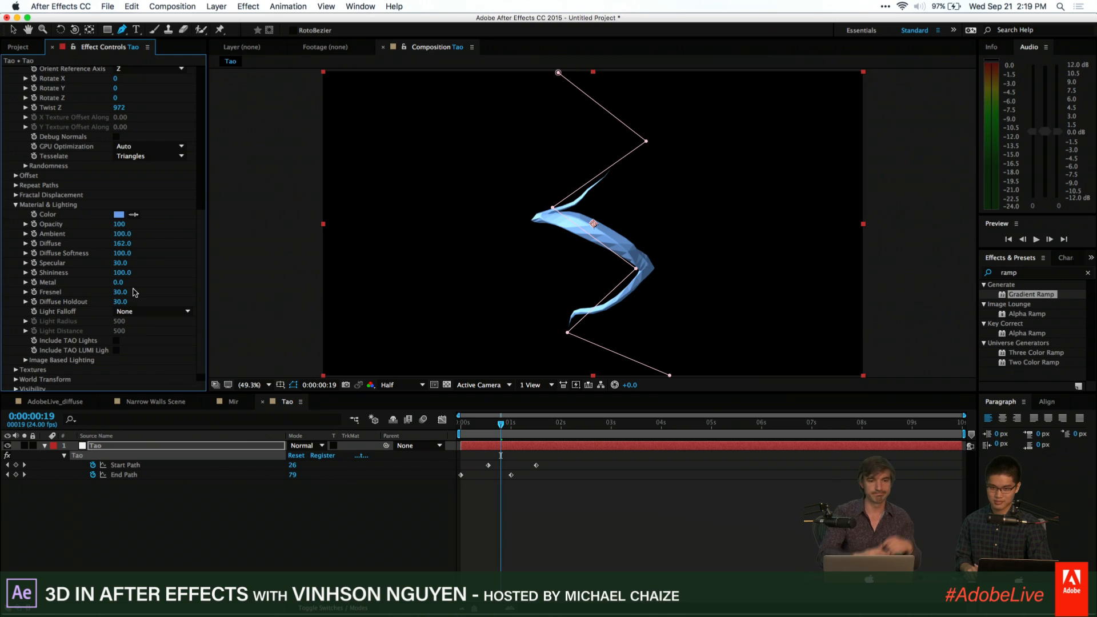
pyautogui.scroll(-1, 29, 283)
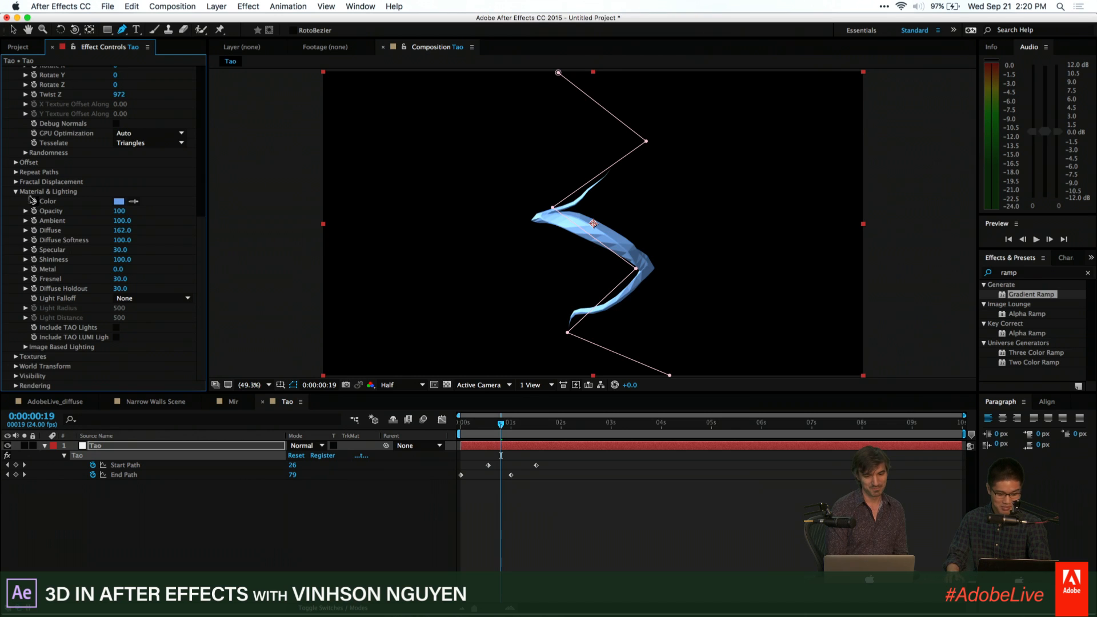
pyautogui.click(15, 357)
pyautogui.scroll(-1, 19, 345)
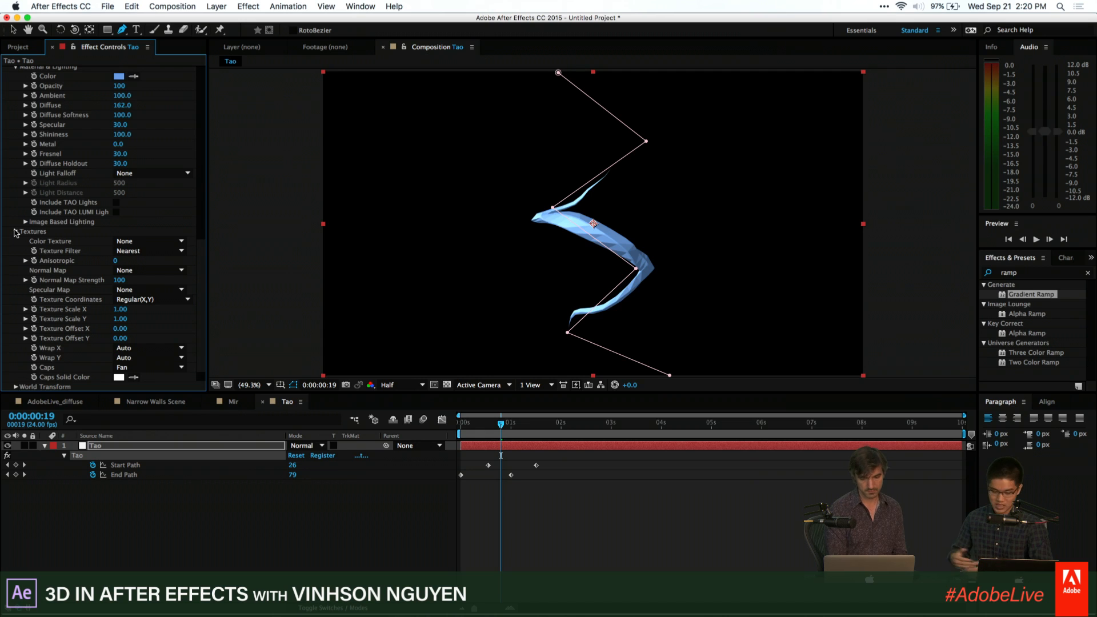
pyautogui.click(16, 232)
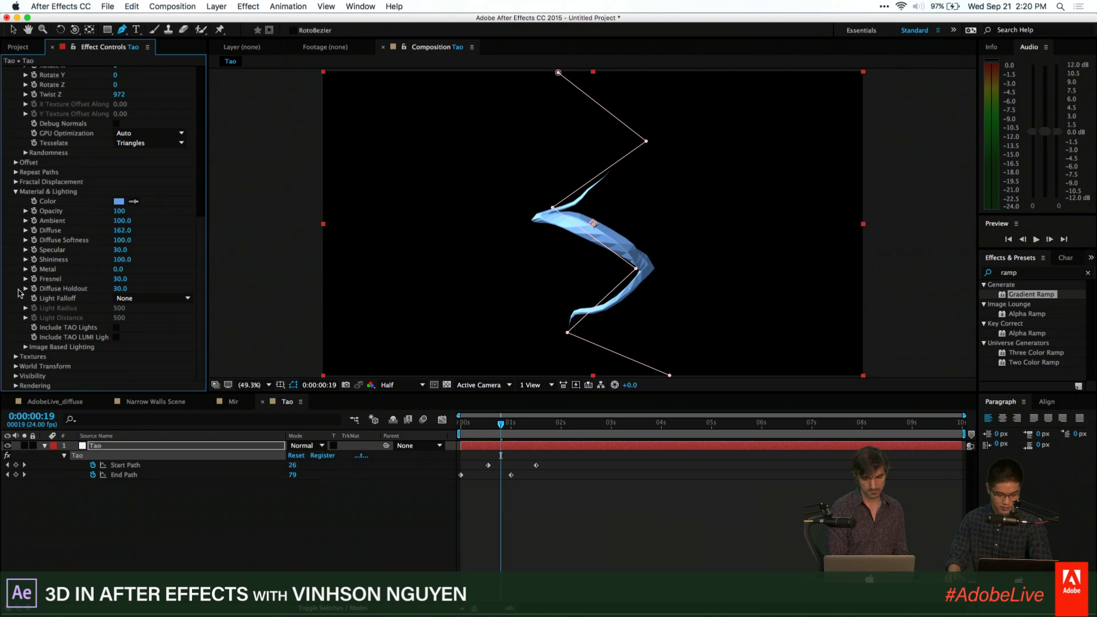
pyautogui.scroll(3, 19, 294)
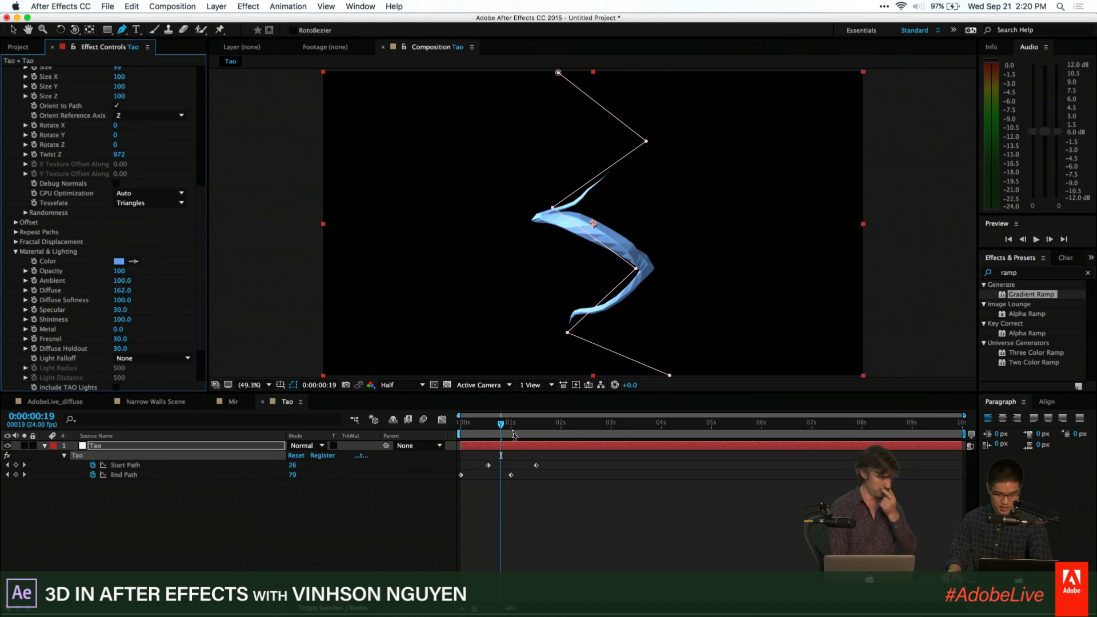
# Scrub to frame 16, search the effects for "turbulen" and apply Turbulent Displace to the Tao layer
pyautogui.moveTo(500, 423)
pyautogui.mouseDown()
pyautogui.moveTo(474, 423)
pyautogui.moveTo(547, 423)
pyautogui.moveTo(497, 414)
pyautogui.mouseUp()
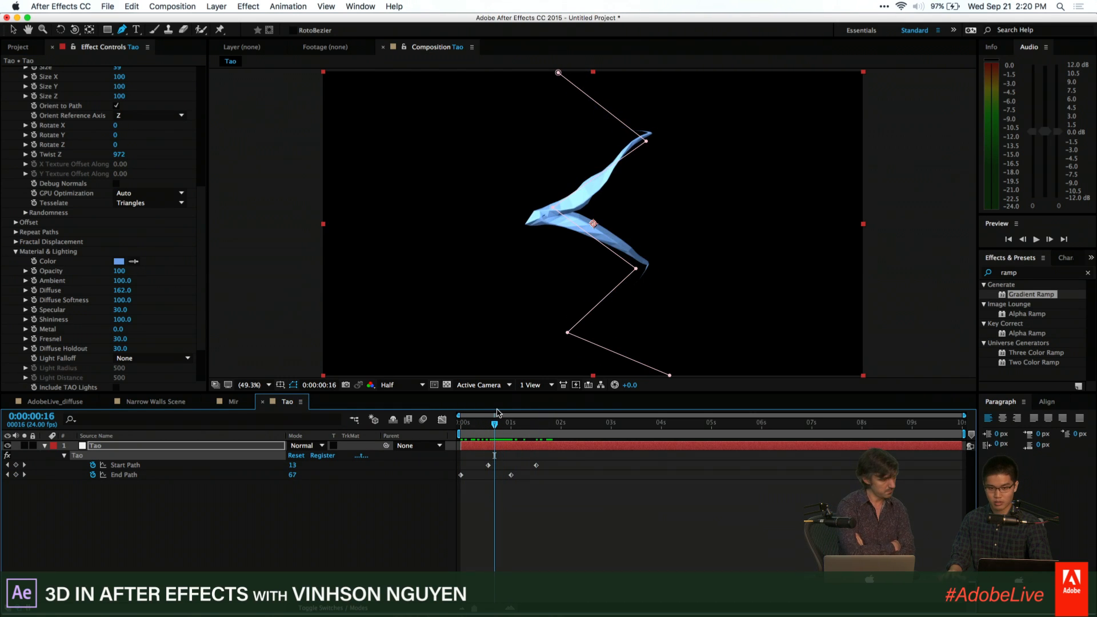
pyautogui.click(248, 6)
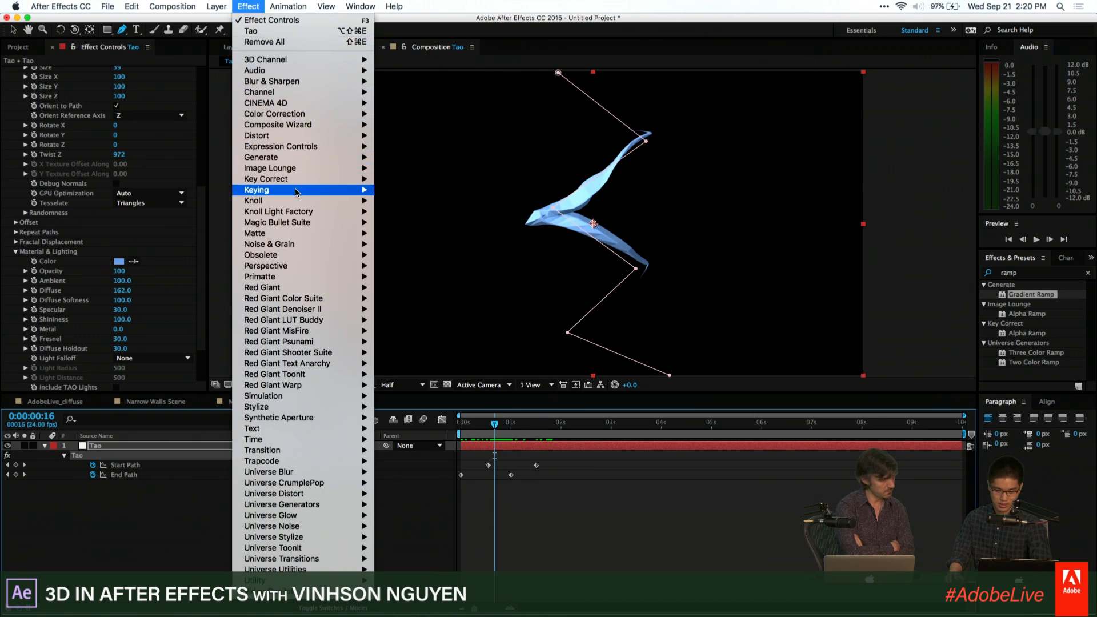
pyautogui.moveTo(296, 193)
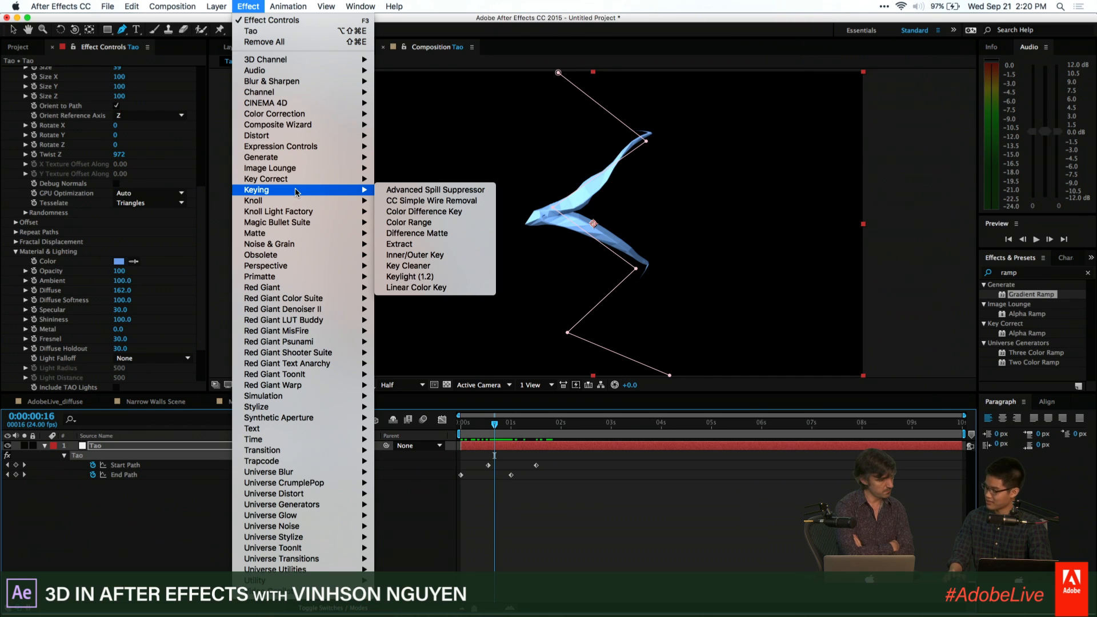
pyautogui.click(1024, 272)
pyautogui.write('turbul')
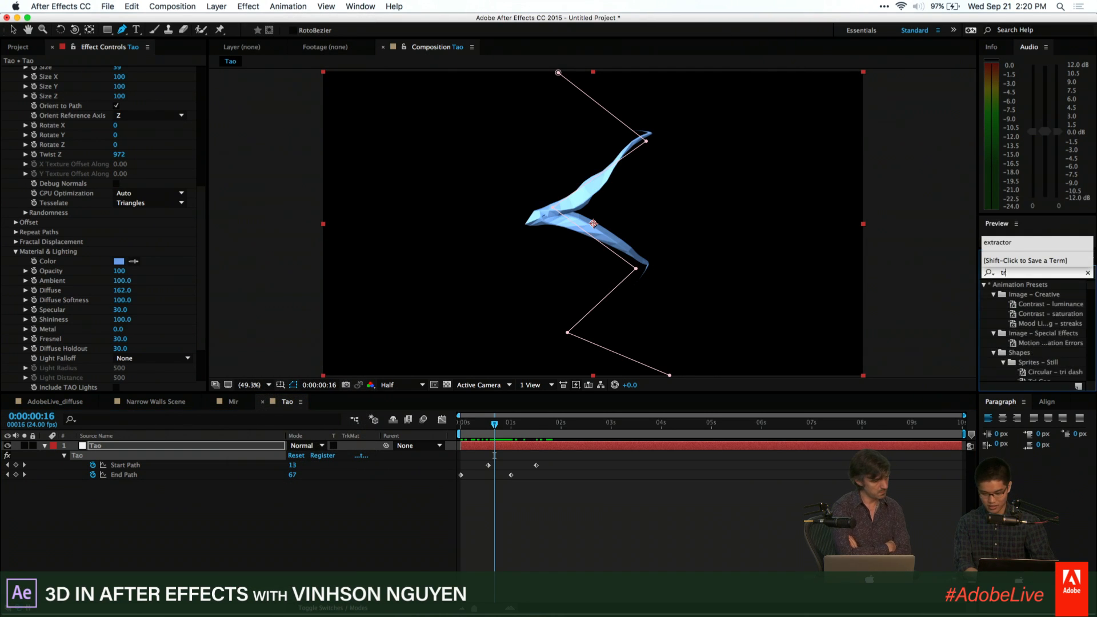
pyautogui.write('en')
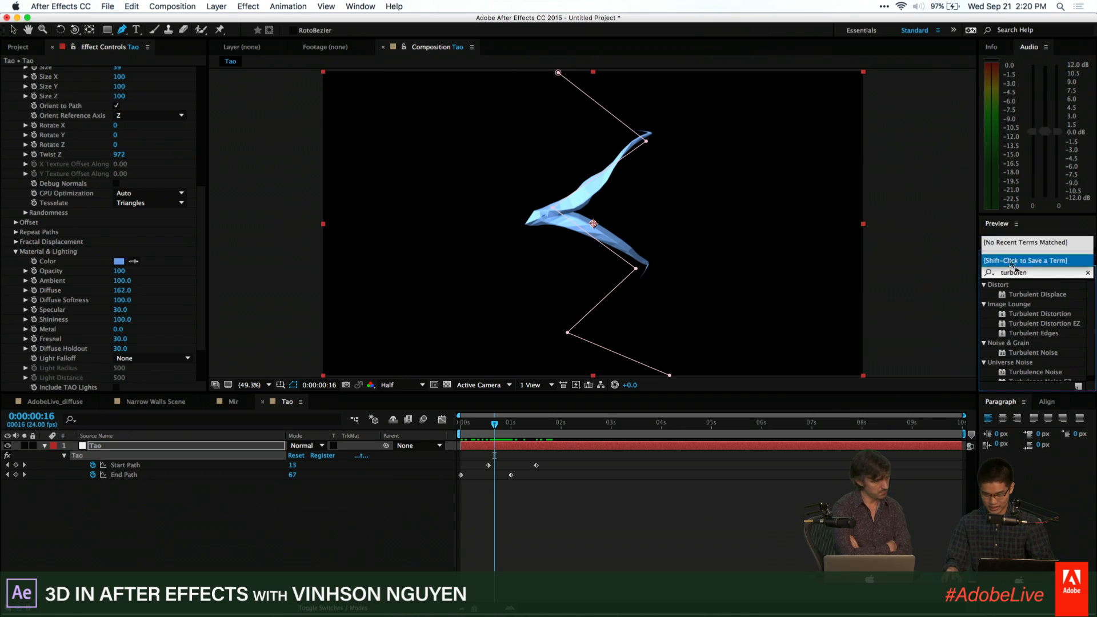
pyautogui.moveTo(1036, 294); pyautogui.dragTo(121, 366)
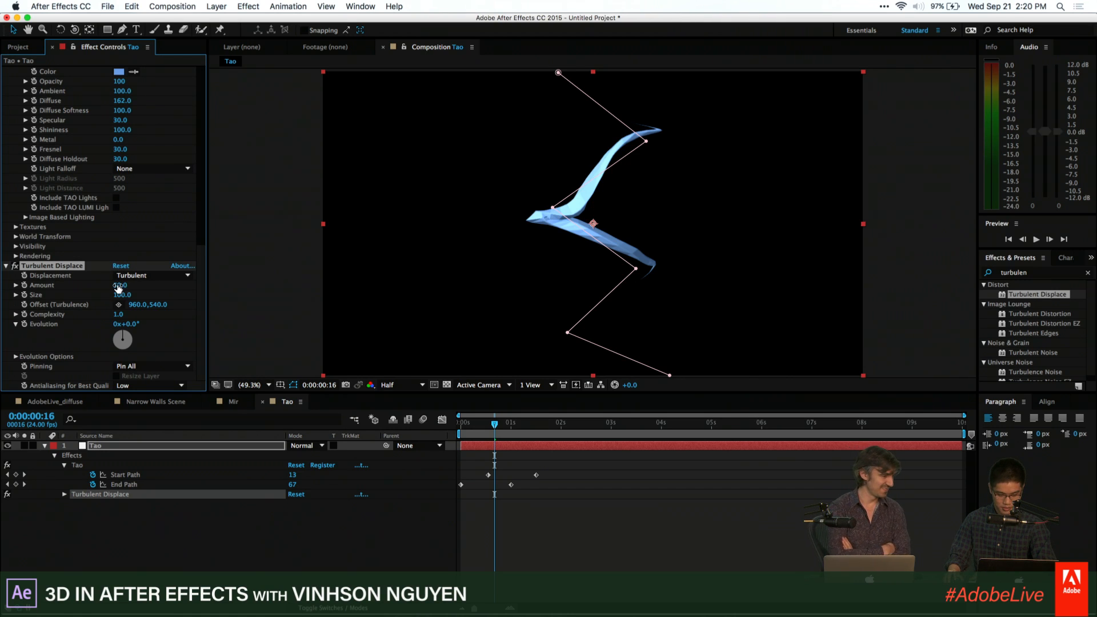
# Set Turbulent Displace's Size to 5 and Amount to 54, checking the distortion up to frame 19
pyautogui.moveTo(121, 285); pyautogui.dragTo(17, 313)
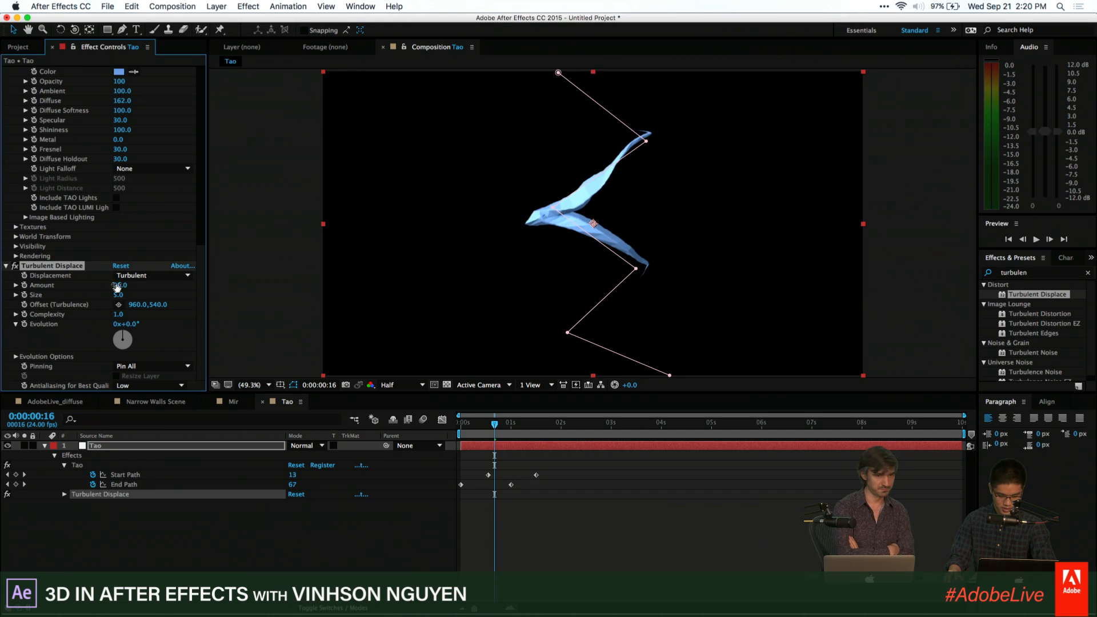
pyautogui.moveTo(120, 285); pyautogui.dragTo(150, 275)
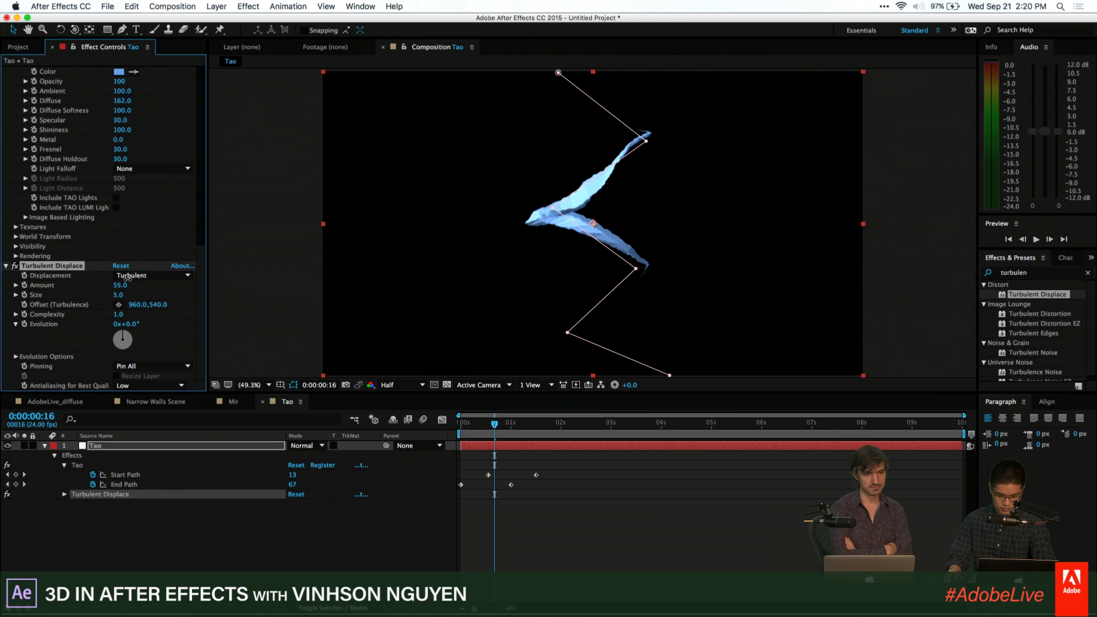
pyautogui.moveTo(128, 279); pyautogui.dragTo(127, 279)
pyautogui.moveTo(479, 424)
pyautogui.mouseDown()
pyautogui.moveTo(470, 424)
pyautogui.moveTo(501, 422)
pyautogui.mouseUp()
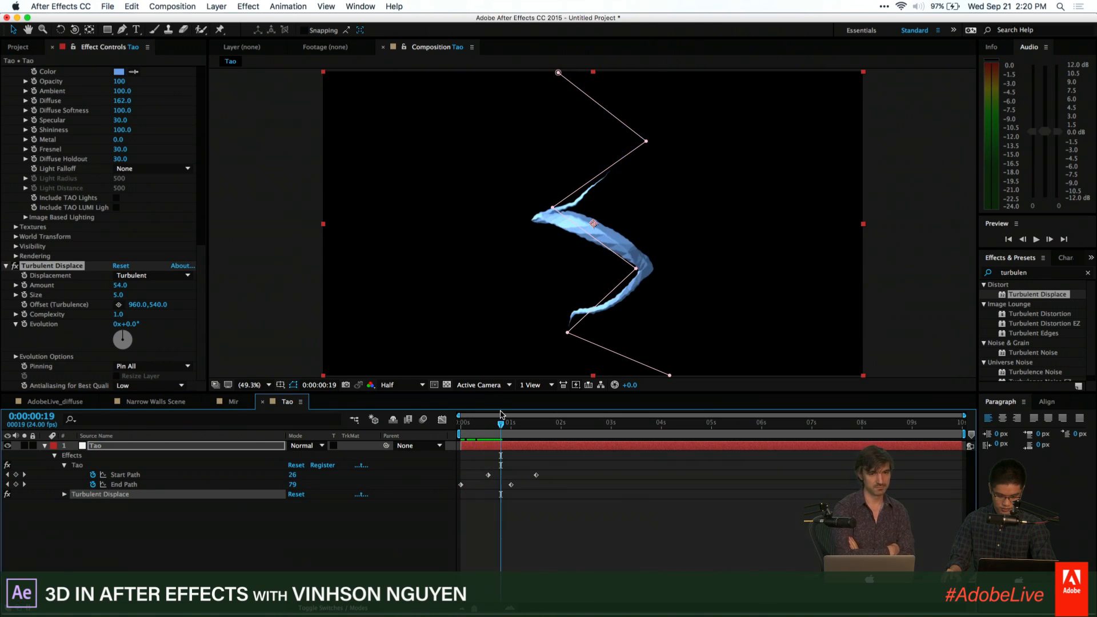
# Raise the Turbulent Displace Size to 14 and Complexity to 2
pyautogui.moveTo(117, 295); pyautogui.dragTo(120, 294)
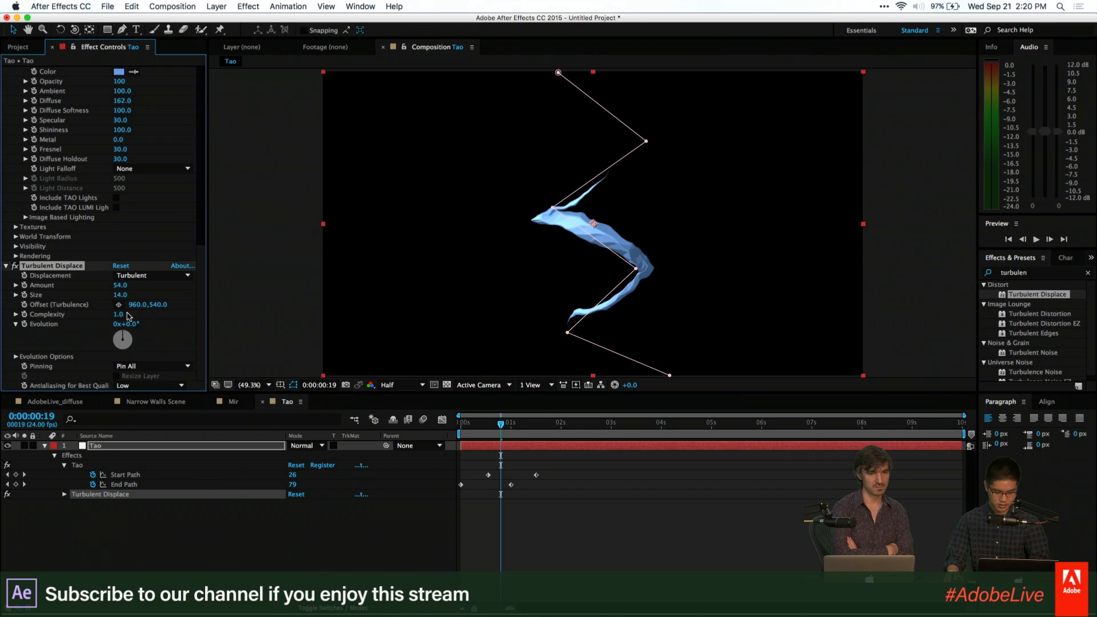
pyautogui.moveTo(127, 315); pyautogui.dragTo(147, 311)
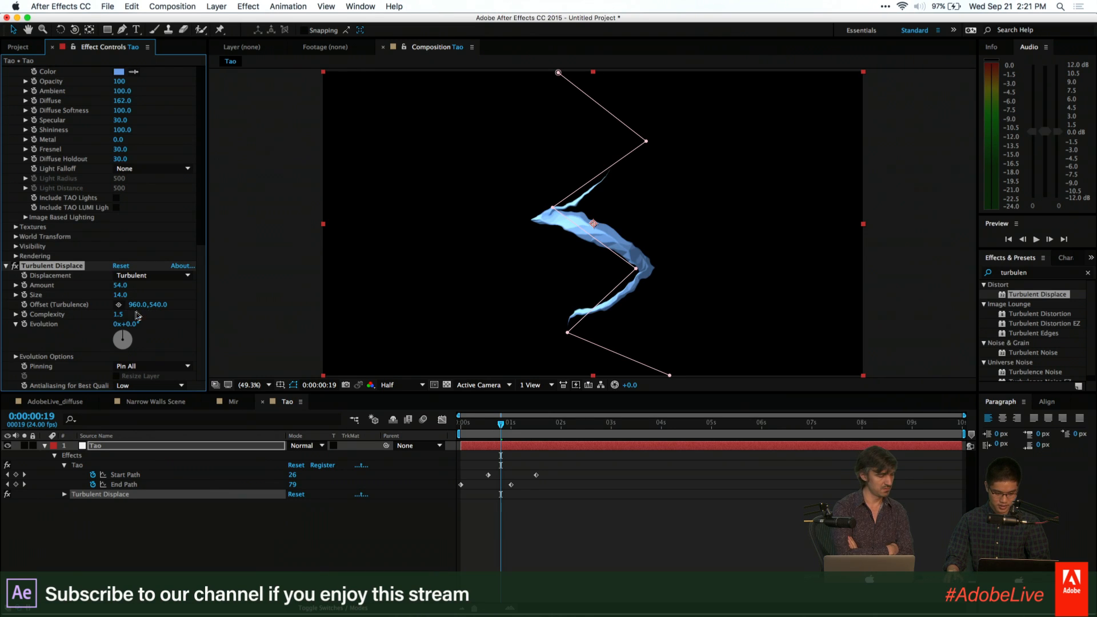
pyautogui.click(119, 314)
pyautogui.write('2')
pyautogui.press('Return')
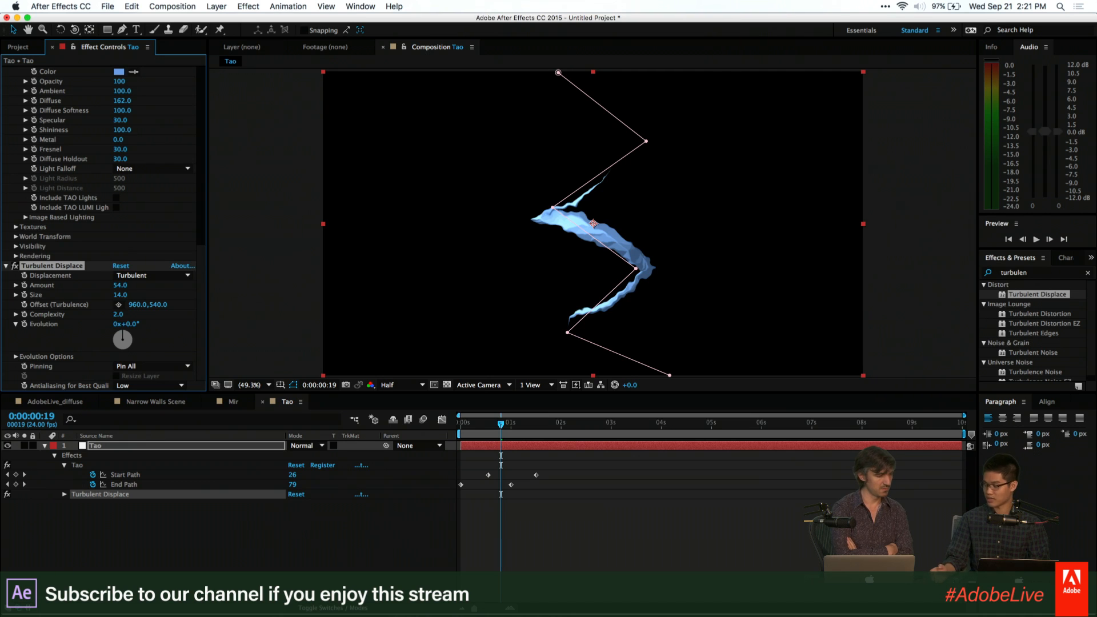
# Animate Turbulent Displace's Evolution with the expression time*80 and scrub the timeline to check the motion
pyautogui.moveTo(114, 323); pyautogui.dragTo(150, 314)
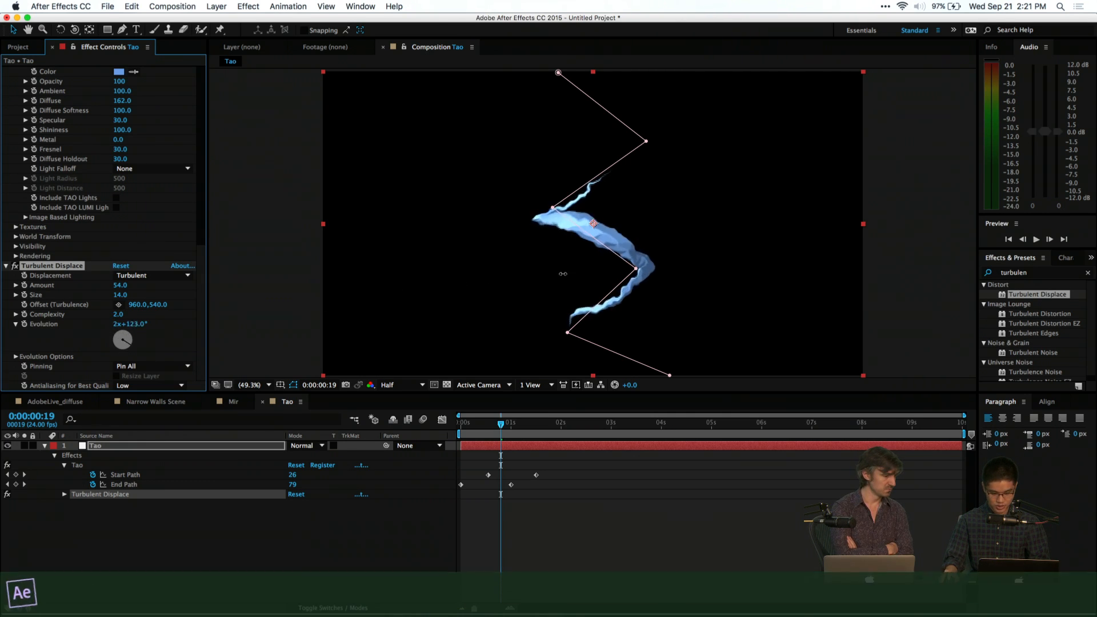
pyautogui.keyDown('alt'); pyautogui.click(25, 325); pyautogui.keyUp('alt')
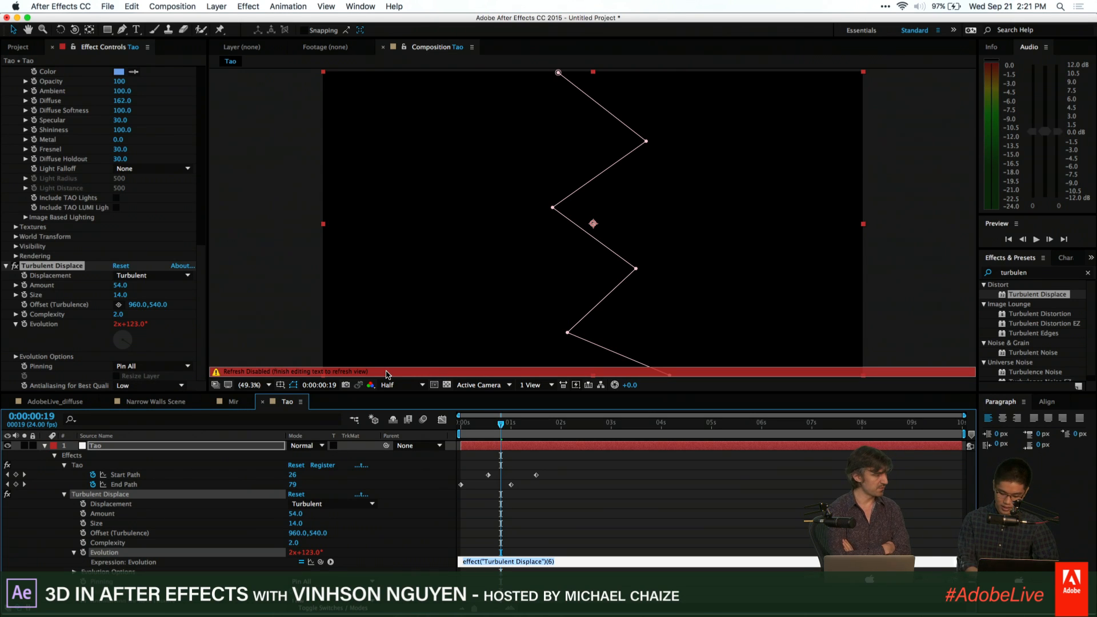
pyautogui.write('time*')
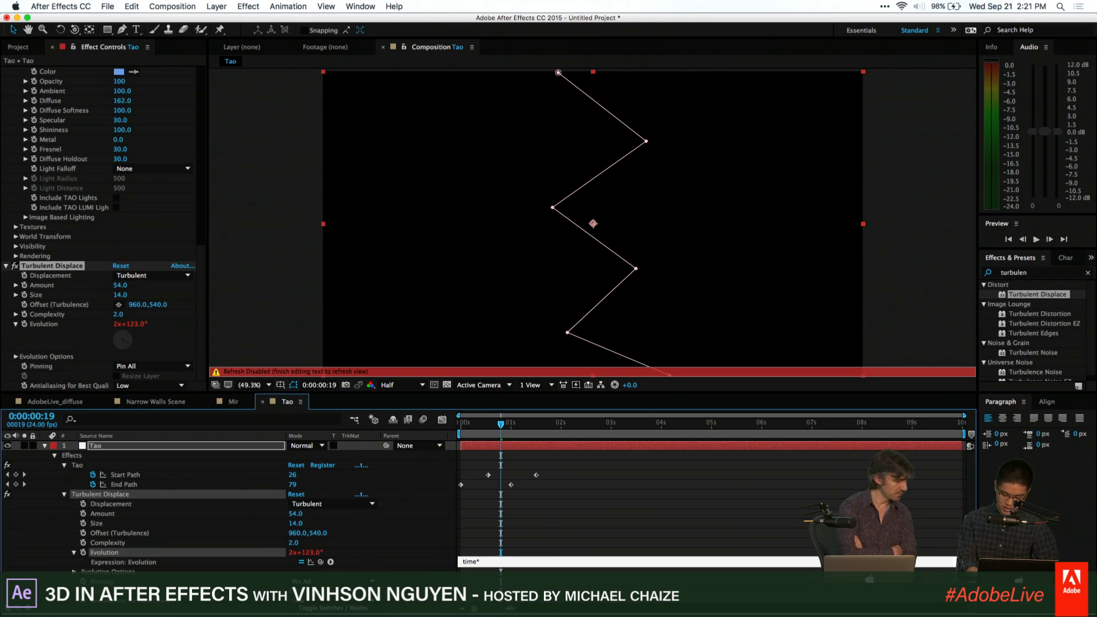
pyautogui.write('80')
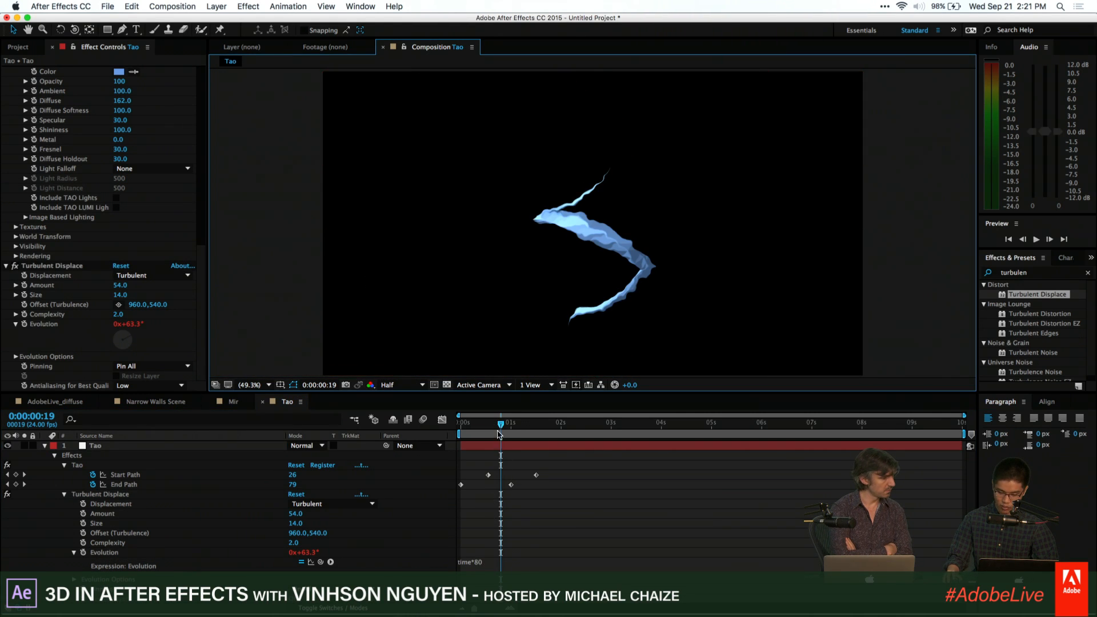
pyautogui.moveTo(502, 425)
pyautogui.mouseDown()
pyautogui.moveTo(523, 426)
pyautogui.moveTo(473, 427)
pyautogui.moveTo(502, 420)
pyautogui.mouseUp()
# Duplicate Turbulent Displace, set the copy's Amount to -119 and Size to 13, and check the distortion up to 0:00:01:01
pyautogui.click(51, 267)
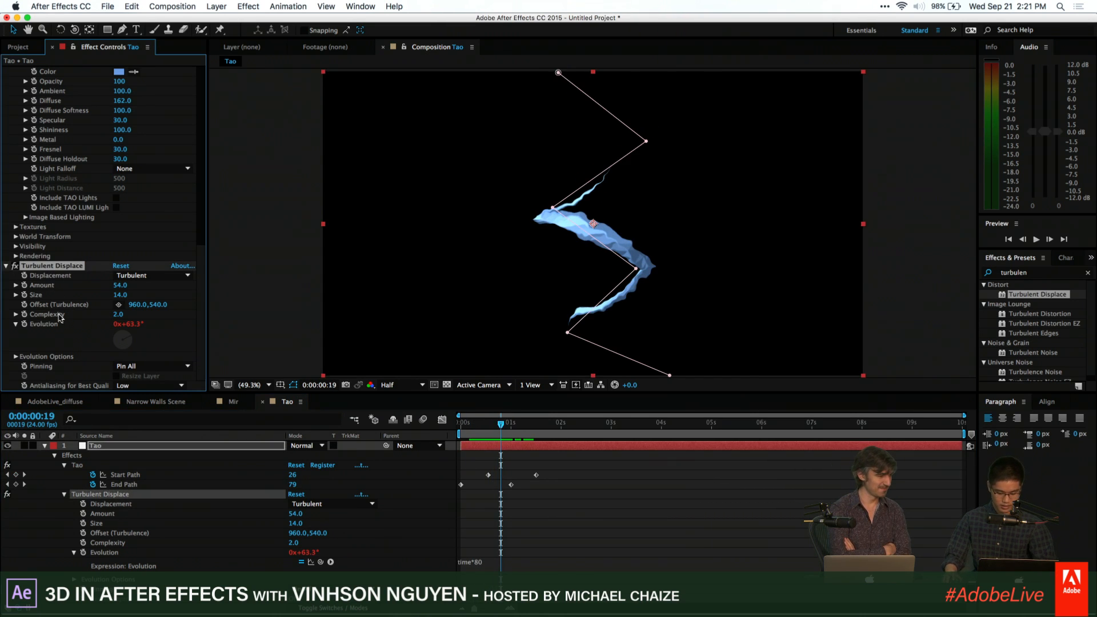
pyautogui.press('super+d')
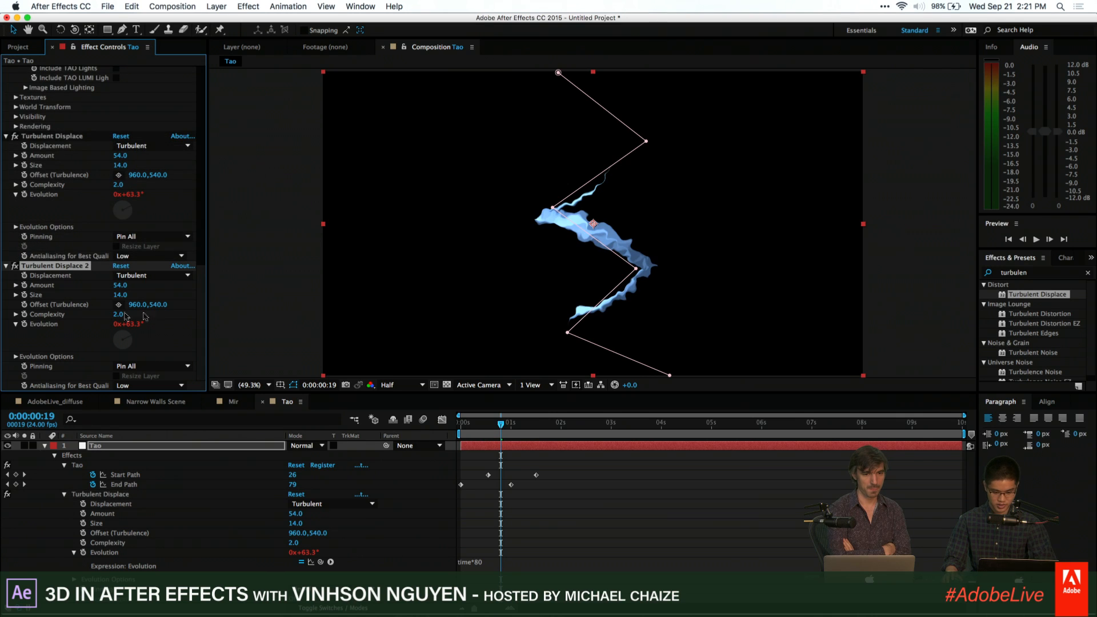
pyautogui.moveTo(122, 291); pyautogui.dragTo(50, 292)
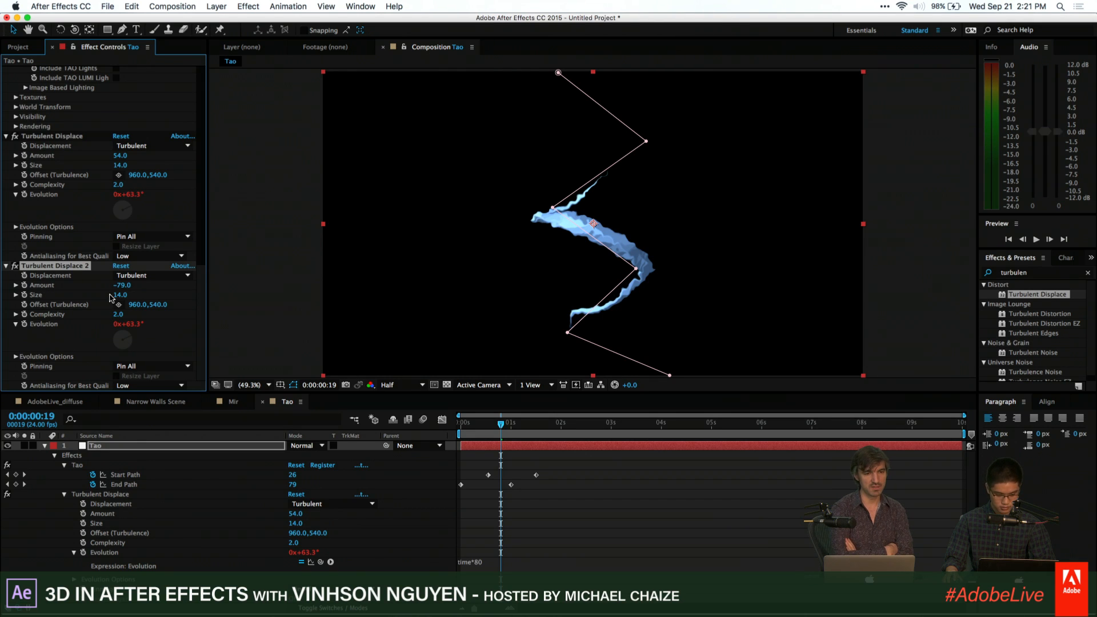
pyautogui.moveTo(124, 295)
pyautogui.mouseDown()
pyautogui.moveTo(142, 291)
pyautogui.moveTo(118, 295)
pyautogui.mouseUp()
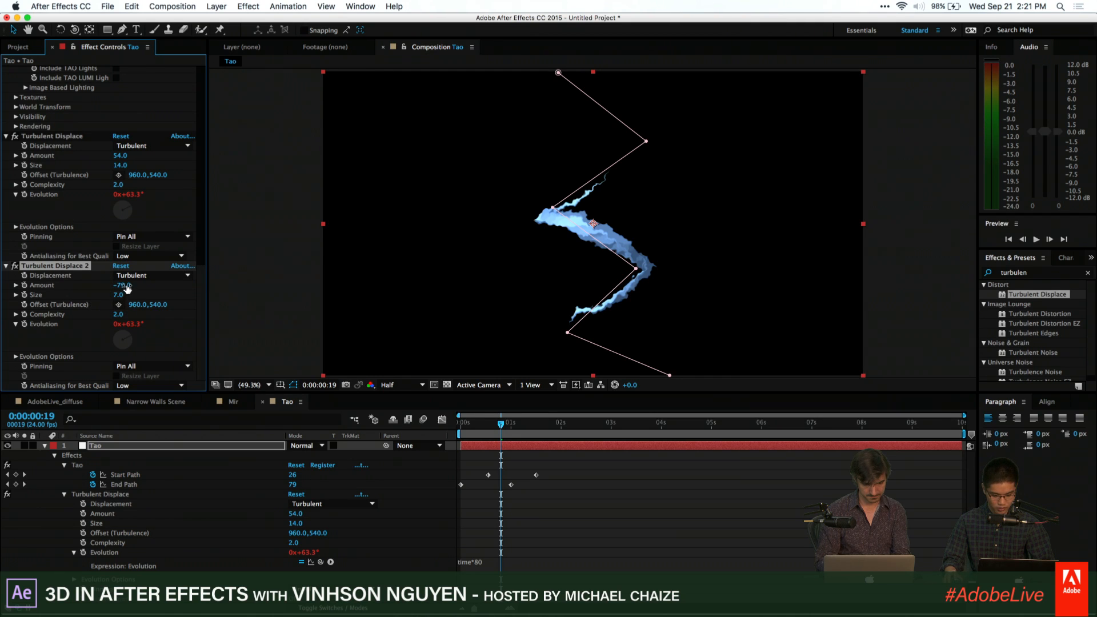
pyautogui.moveTo(113, 291); pyautogui.dragTo(103, 294)
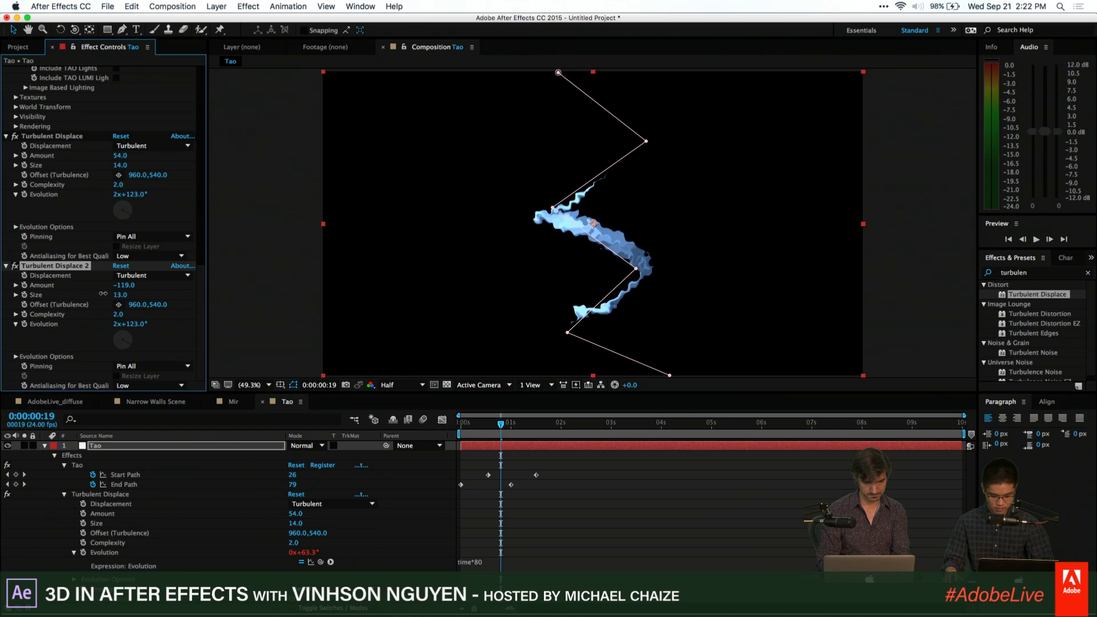
pyautogui.moveTo(495, 423)
pyautogui.mouseDown()
pyautogui.moveTo(463, 423)
pyautogui.moveTo(512, 423)
pyautogui.mouseUp()
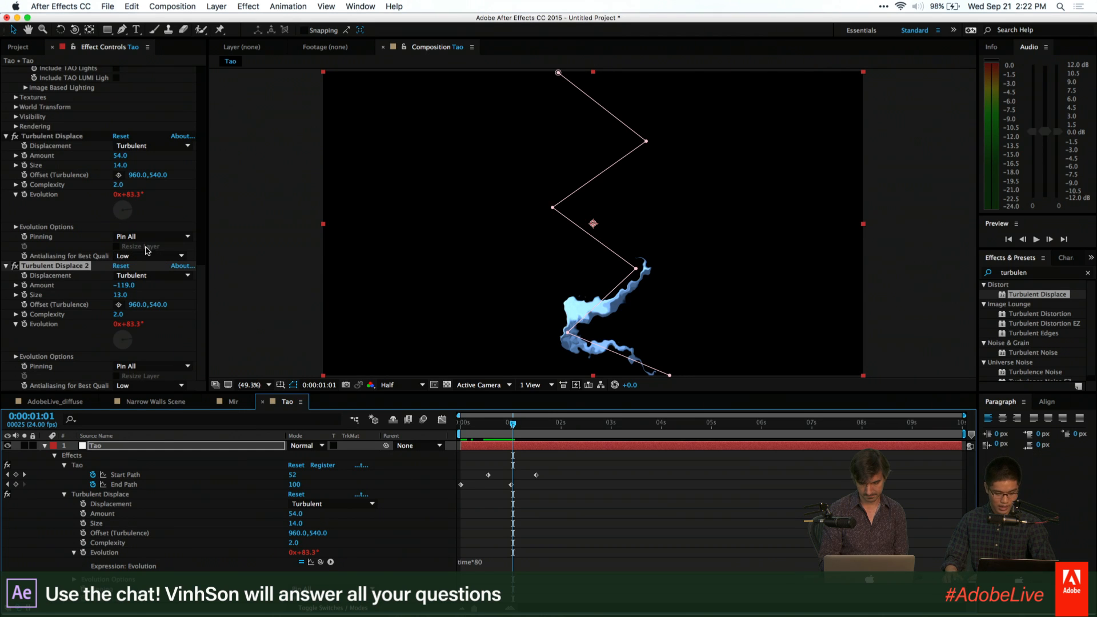
# Set the Shader in Tao's Rendering settings to Density
pyautogui.moveTo(200, 305); pyautogui.dragTo(195, 208)
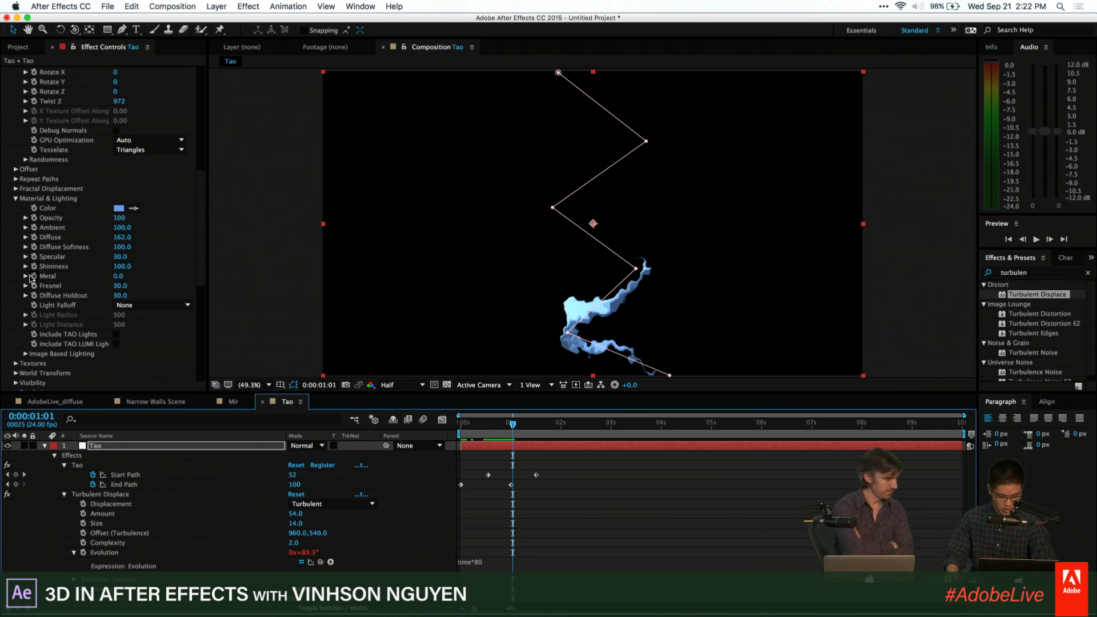
pyautogui.scroll(-3, 31, 282)
pyautogui.click(16, 340)
pyautogui.scroll(-8, 19, 327)
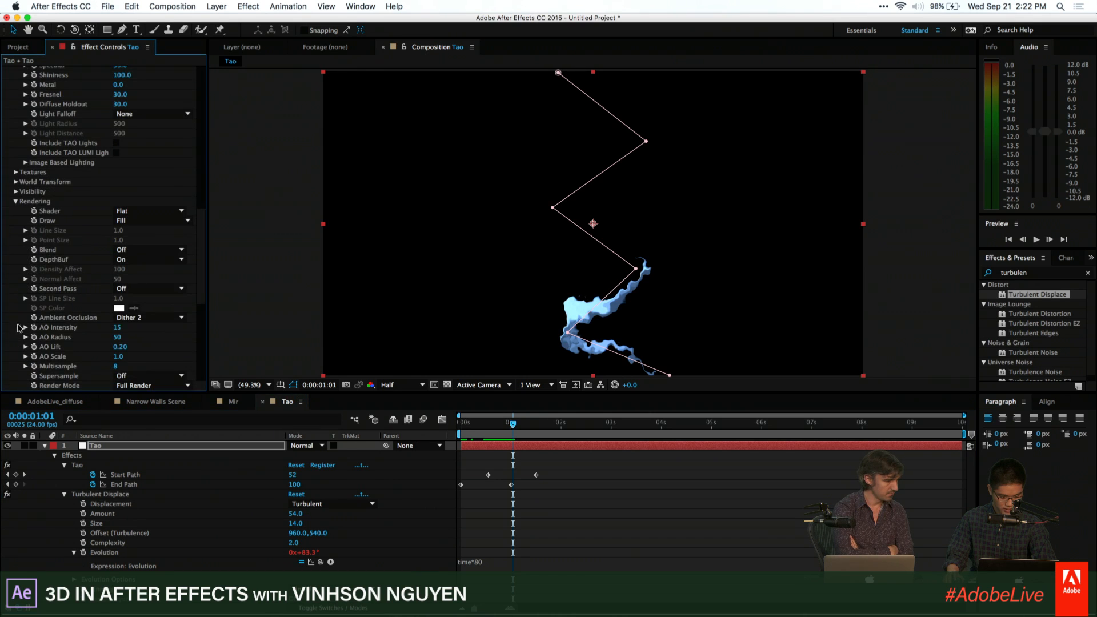
pyautogui.click(149, 212)
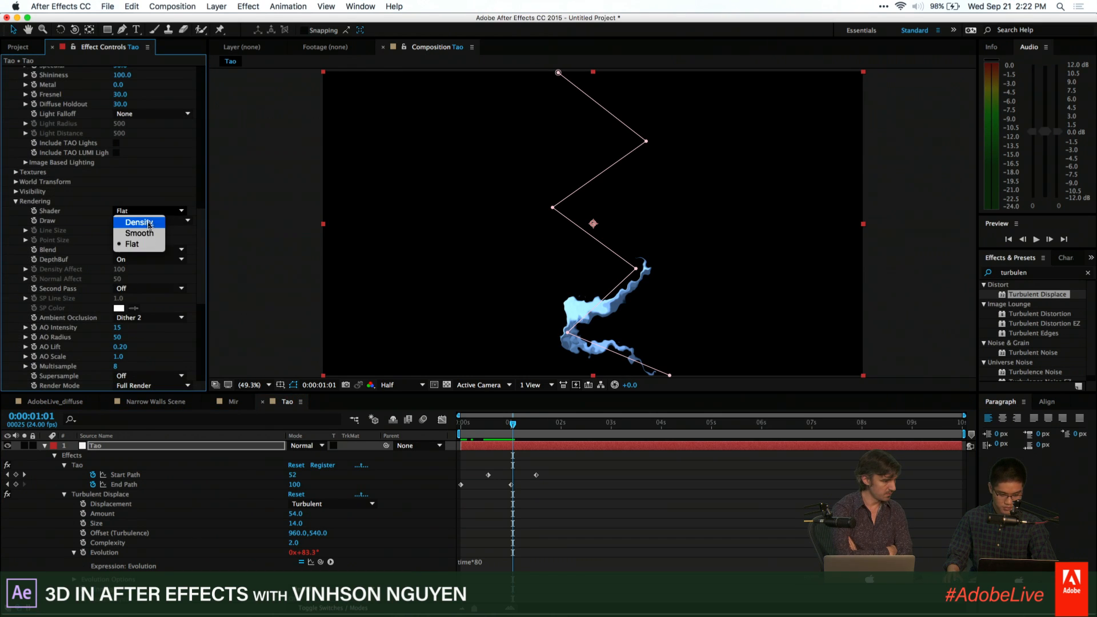
pyautogui.click(148, 223)
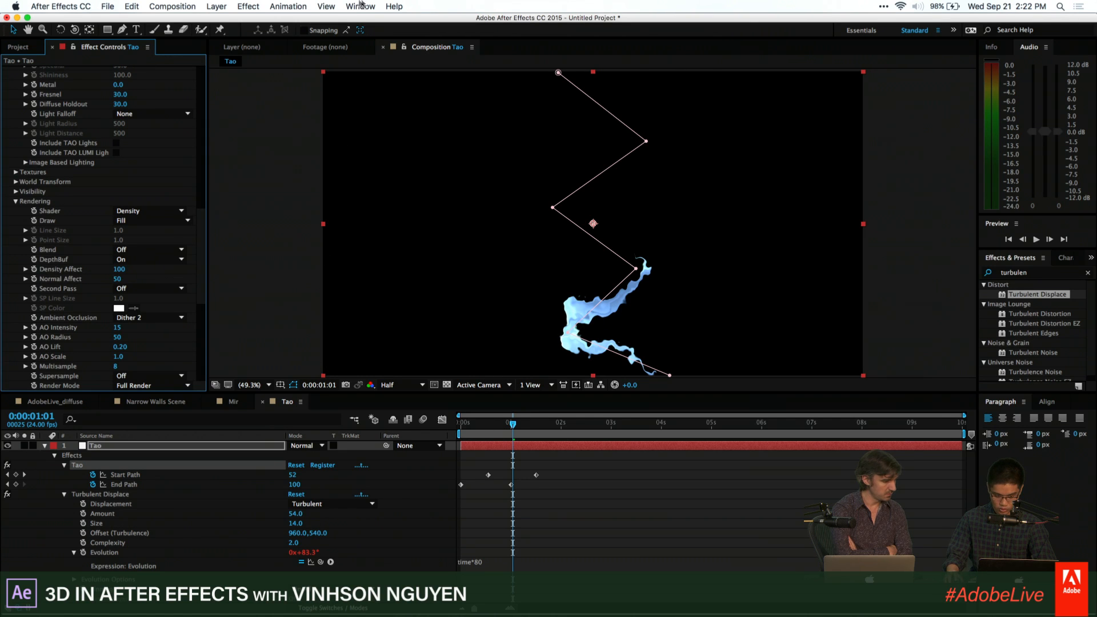
# Hide the layer controls in the composition view and move the current time to frame 13
pyautogui.click(326, 7)
pyautogui.click(394, 219)
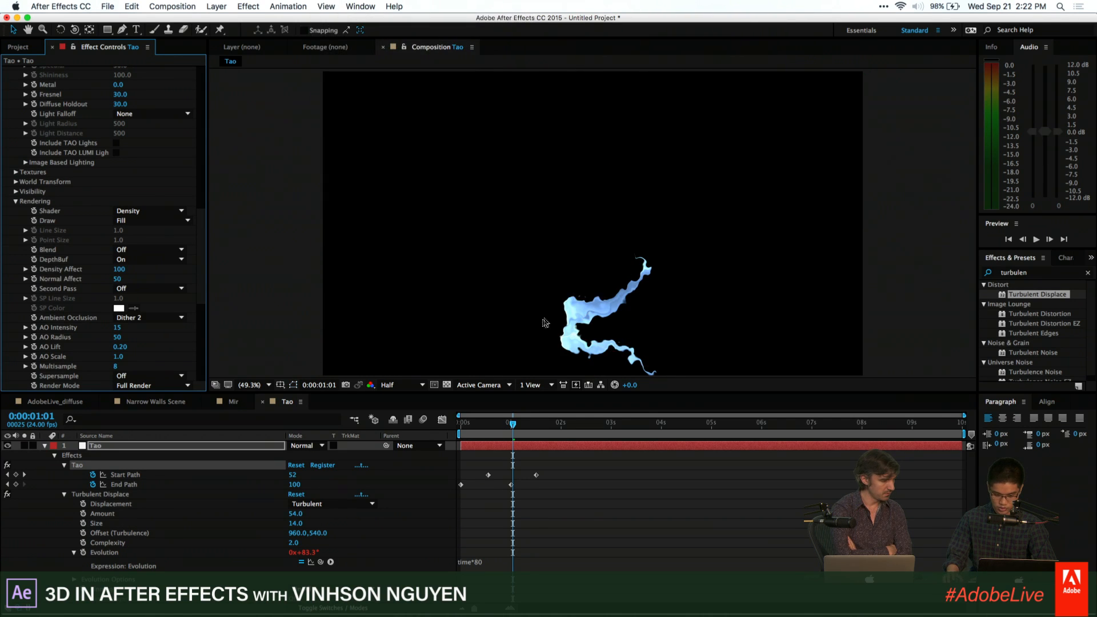
pyautogui.moveTo(512, 424); pyautogui.dragTo(488, 428)
# Try the Smooth and Flat shaders on the Tao shape
pyautogui.click(158, 213)
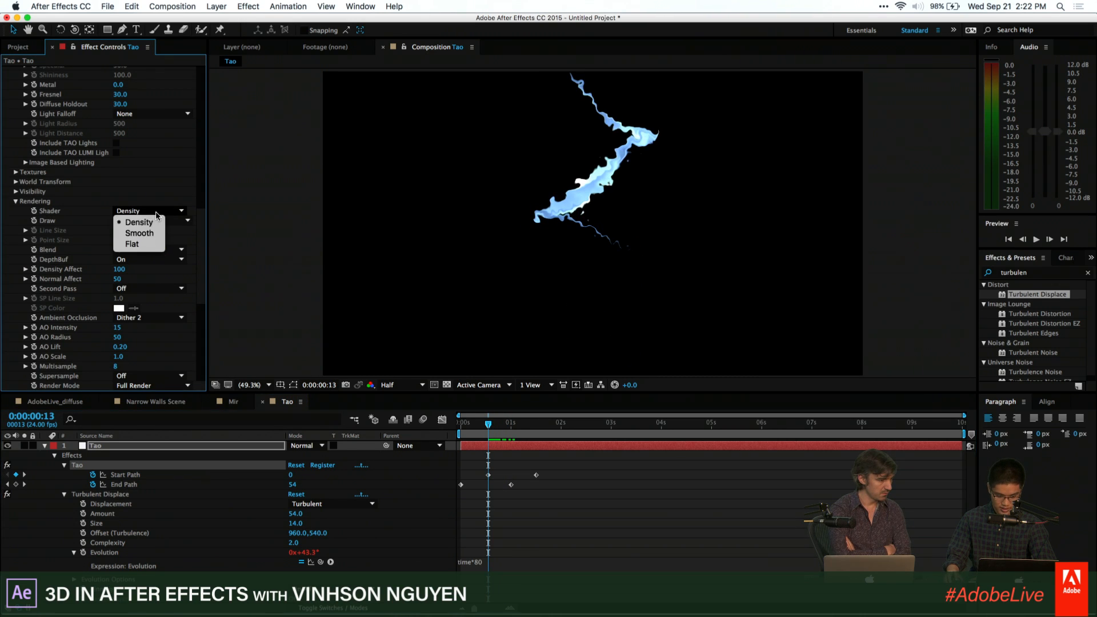
pyautogui.click(156, 230)
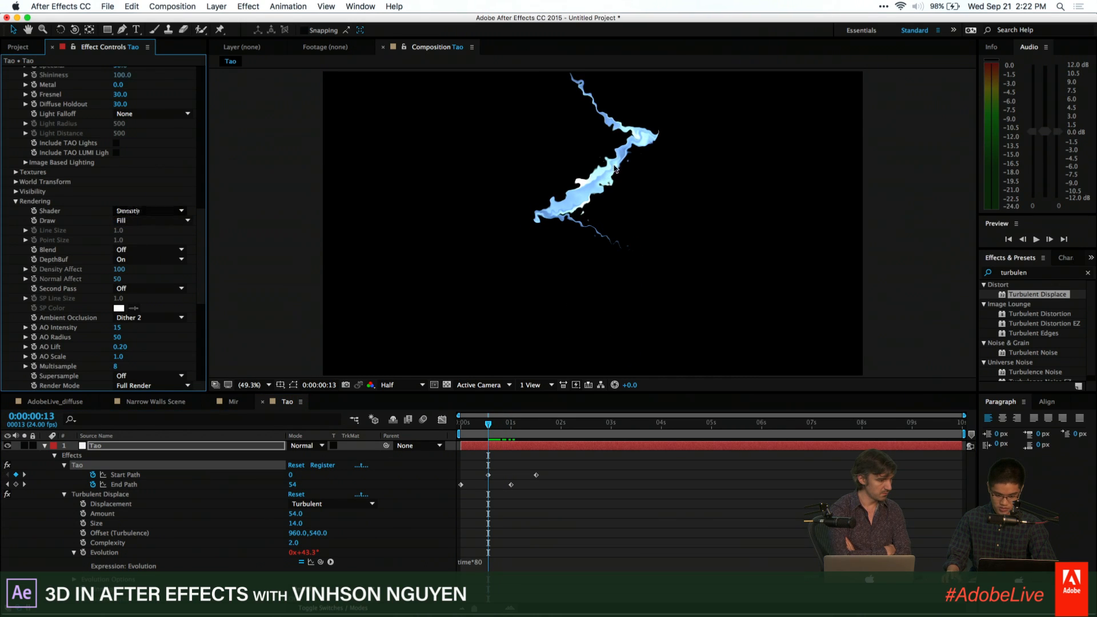
pyautogui.click(128, 211)
pyautogui.click(143, 241)
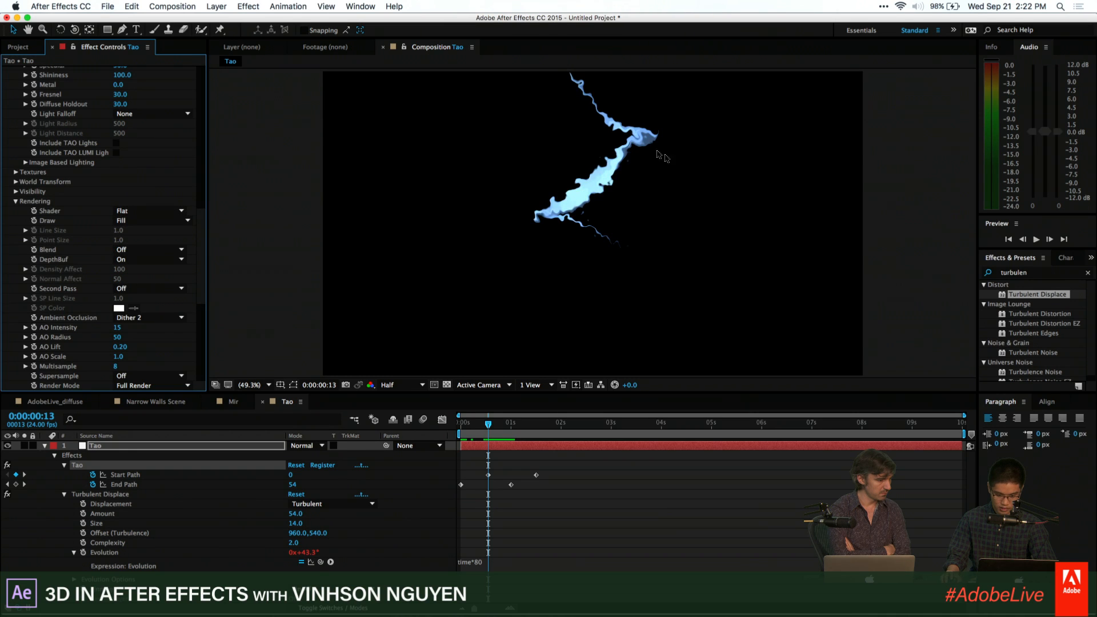
# Try Tao's Draw modes Front Fill, Back Wire, then Front Fill, Back Cull, and then Wireframe
pyautogui.click(135, 222)
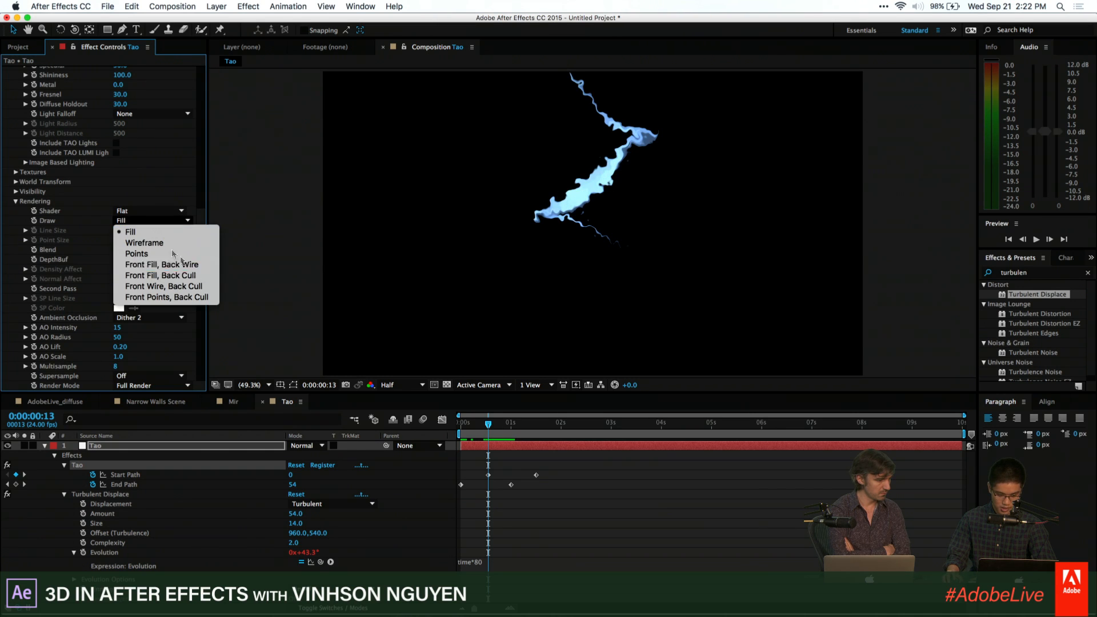
pyautogui.click(149, 266)
pyautogui.click(156, 222)
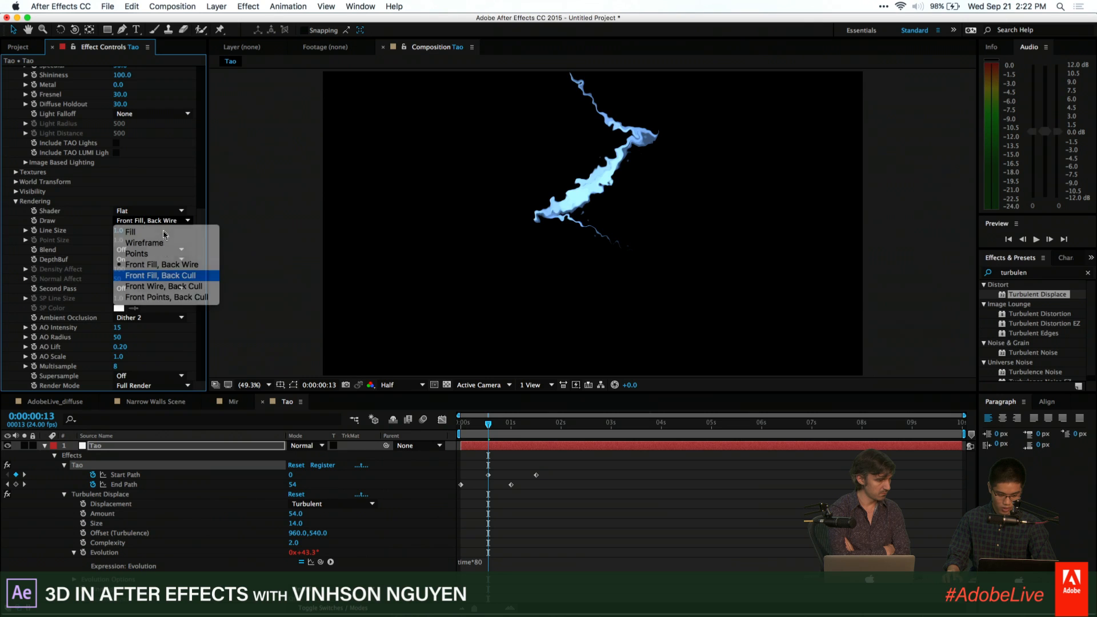
pyautogui.click(163, 275)
pyautogui.click(163, 224)
pyautogui.click(159, 241)
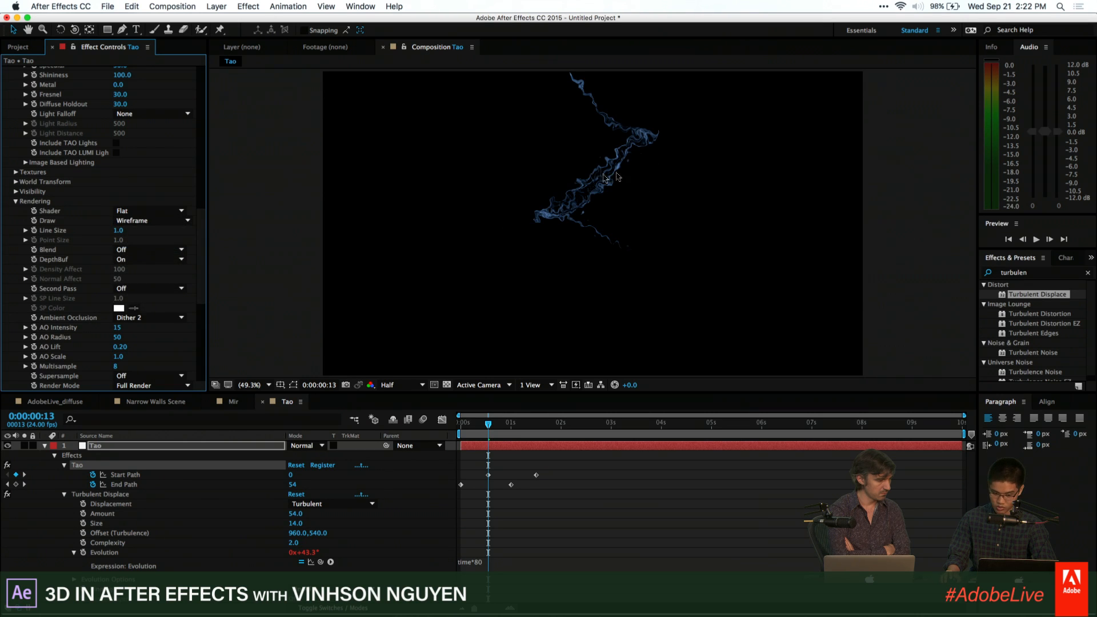
# Set Tao's Shader to Density and its Draw mode to Fill
pyautogui.click(149, 210)
pyautogui.click(140, 240)
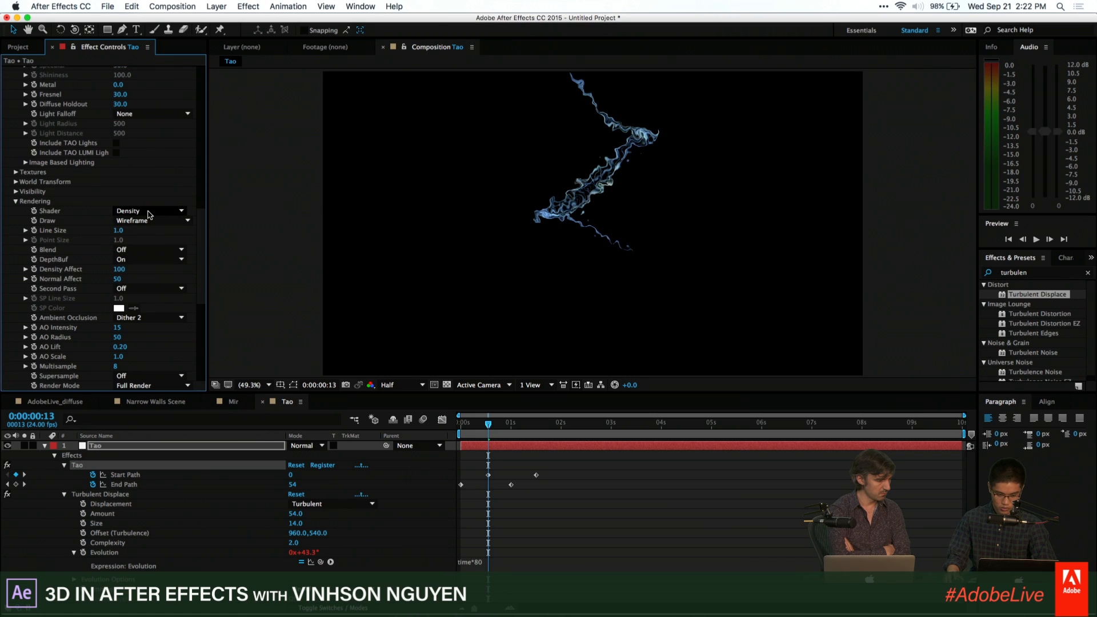
pyautogui.click(160, 221)
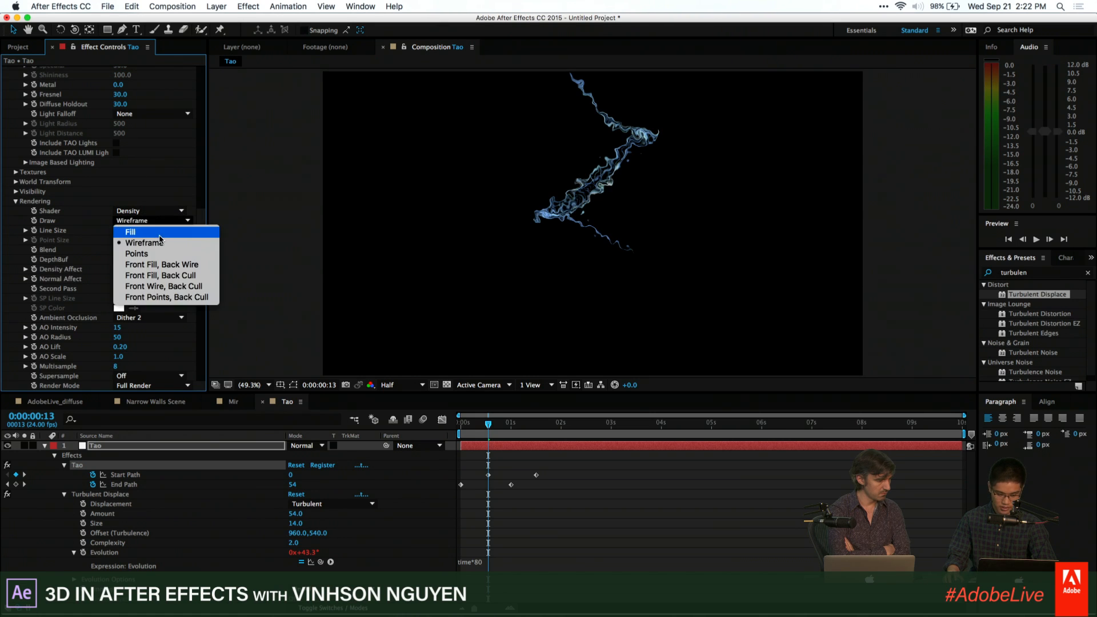
pyautogui.click(160, 232)
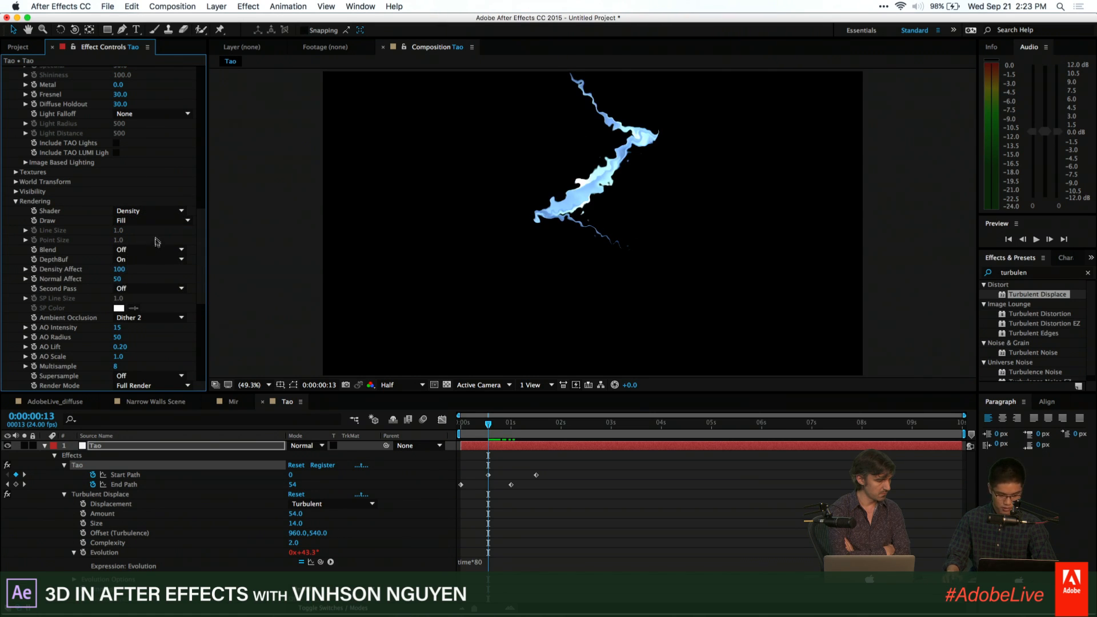
# Compare the Add and Super Add blends, then set Tao's Blend to Normal and Normal Affect to 66
pyautogui.click(139, 250)
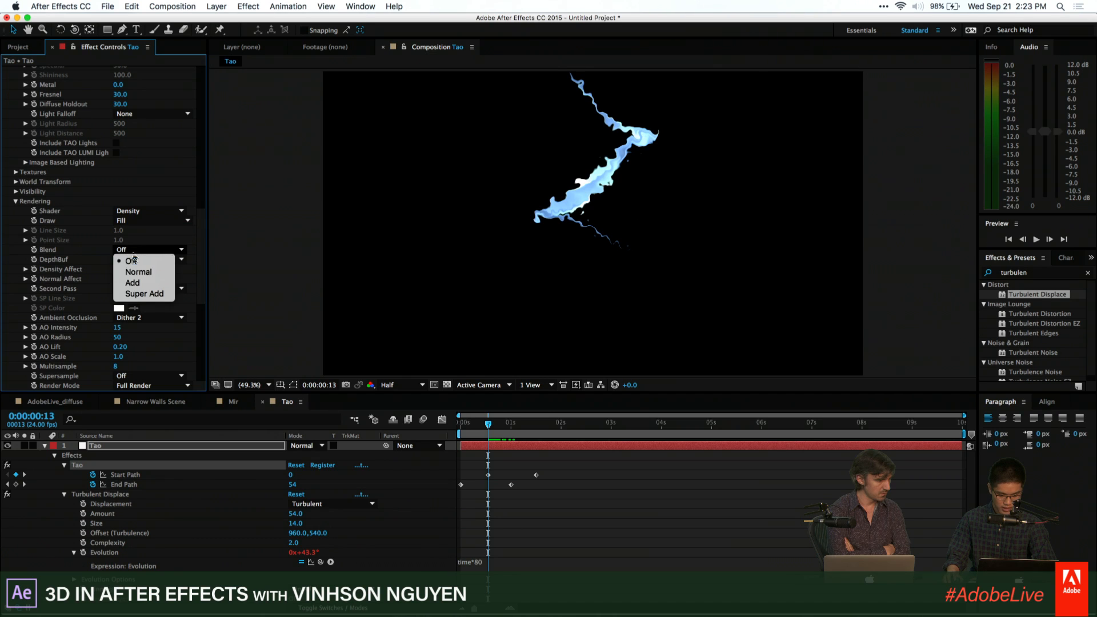
pyautogui.click(136, 283)
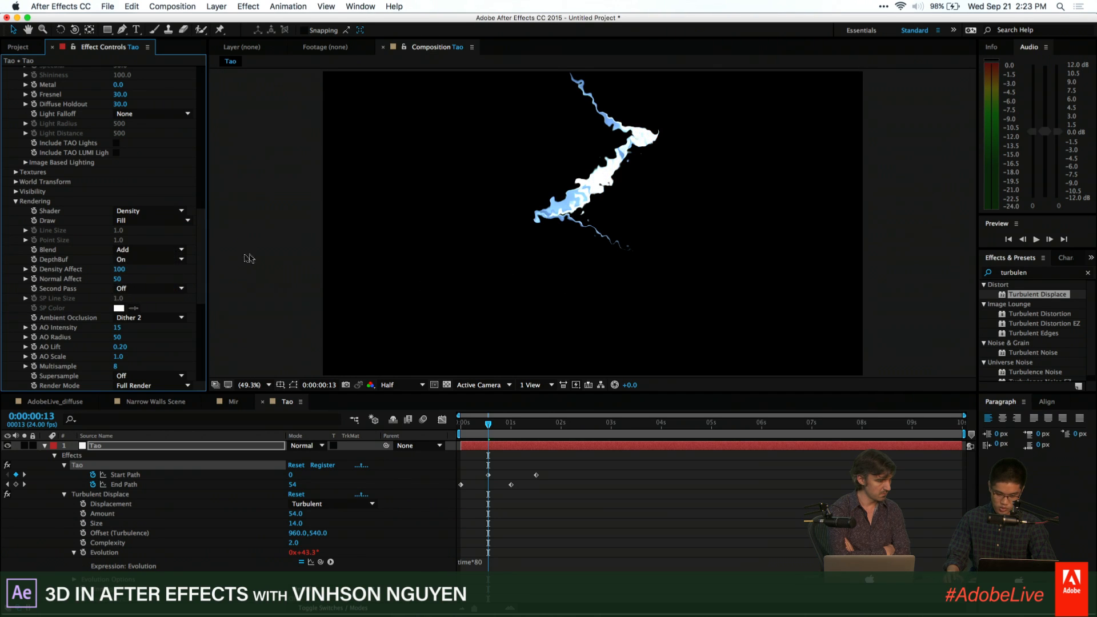
pyautogui.click(171, 252)
pyautogui.click(153, 294)
pyautogui.click(153, 253)
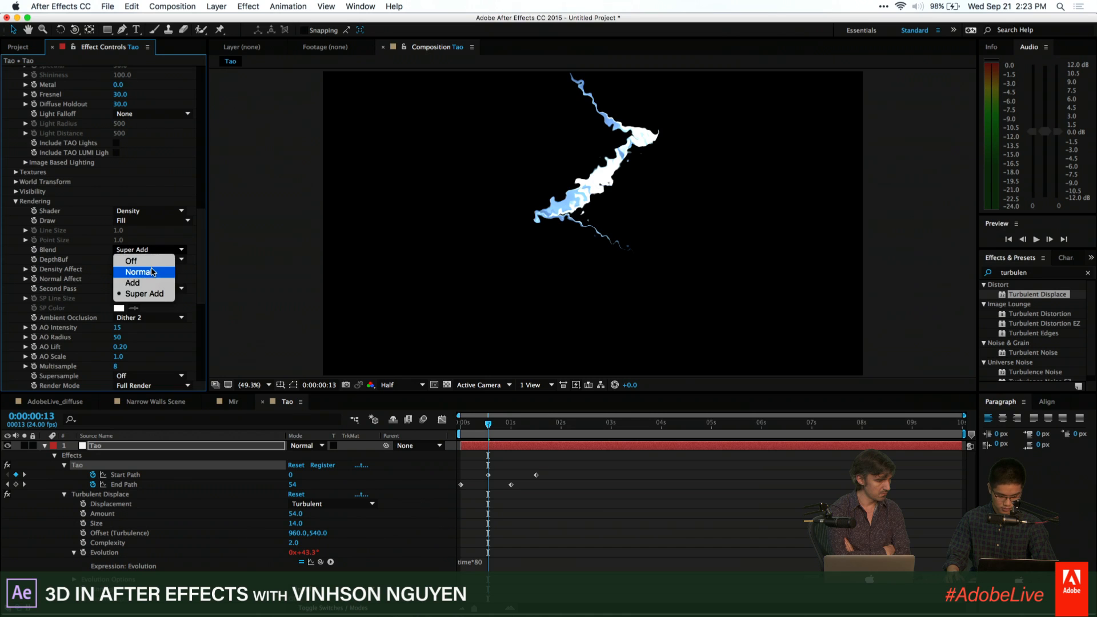
pyautogui.click(121, 270)
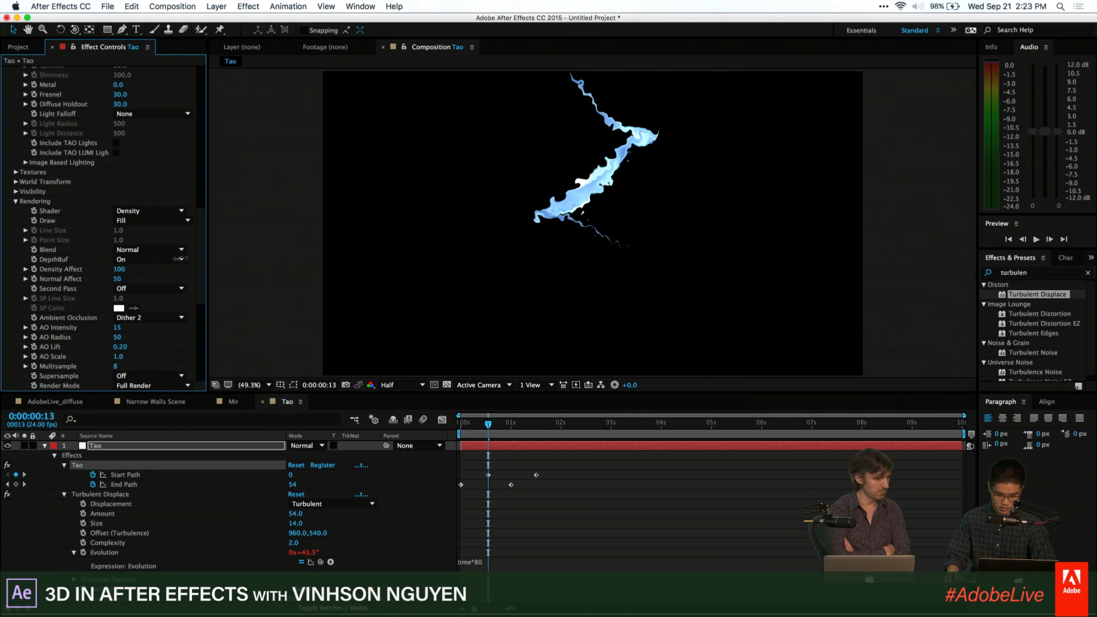
pyautogui.moveTo(118, 279); pyautogui.dragTo(154, 264)
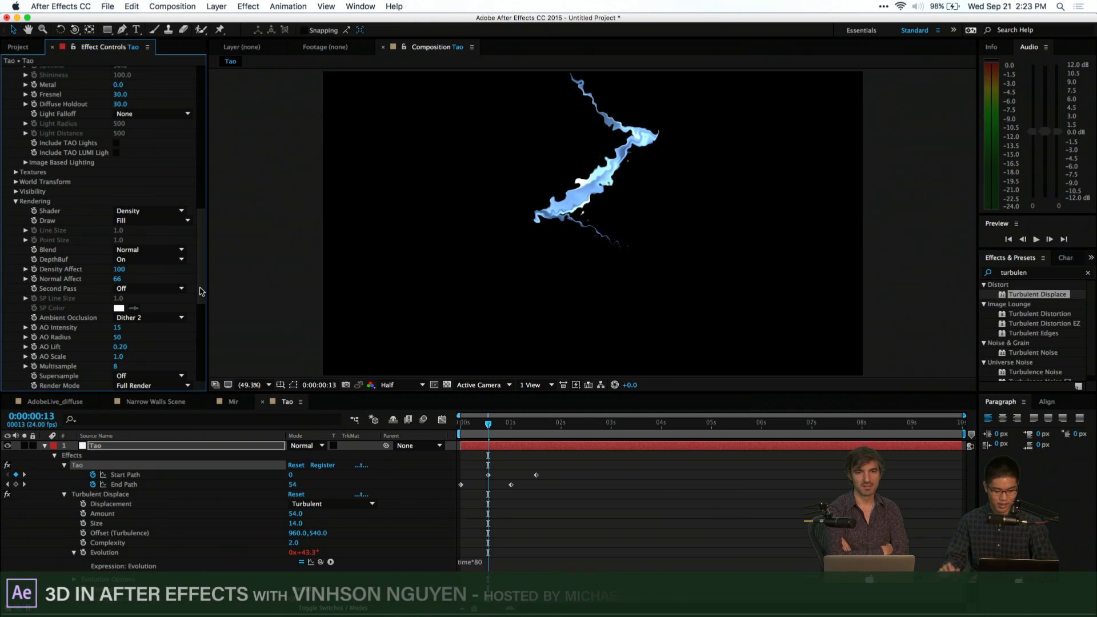
# Search the effects for "glow", apply Glow to the Tao layer, and set Threshold to 90.2%, Radius to 34 and Intensity to 0.8
pyautogui.moveTo(202, 291); pyautogui.dragTo(201, 301)
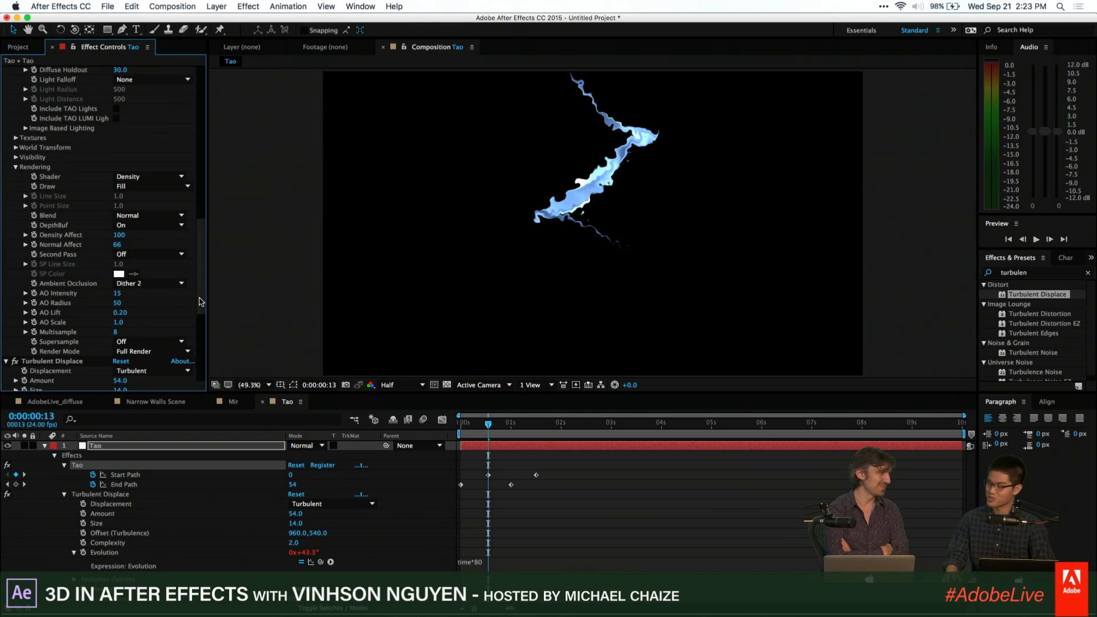
pyautogui.moveTo(202, 302); pyautogui.dragTo(201, 306)
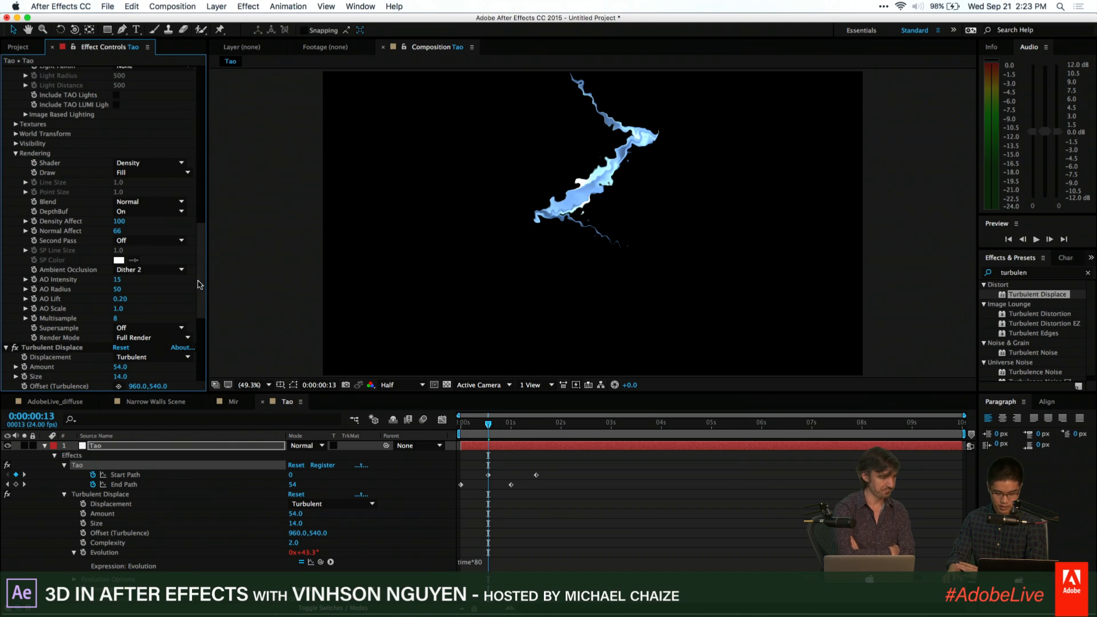
pyautogui.scroll(-2, 200, 289)
pyautogui.click(1048, 274)
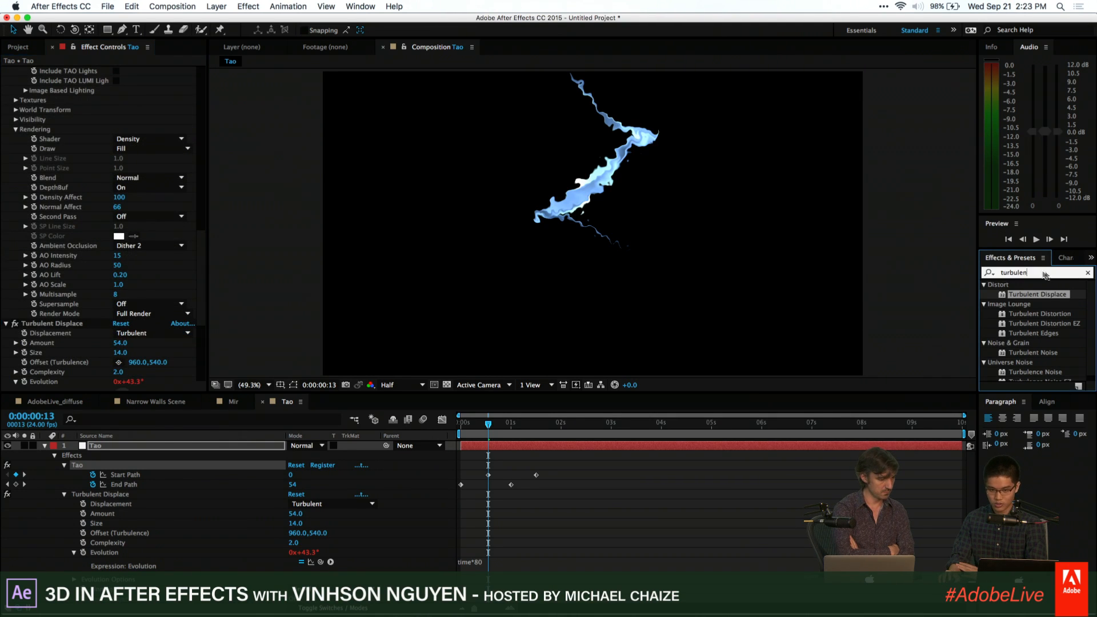
pyautogui.write('glow')
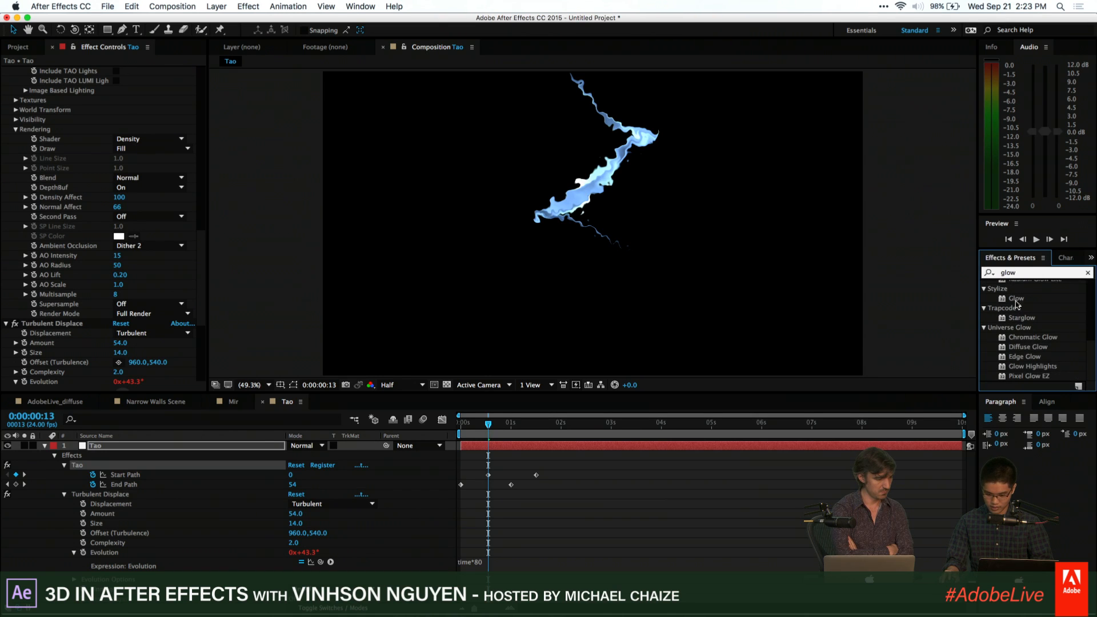
pyautogui.moveTo(1016, 298); pyautogui.dragTo(207, 439)
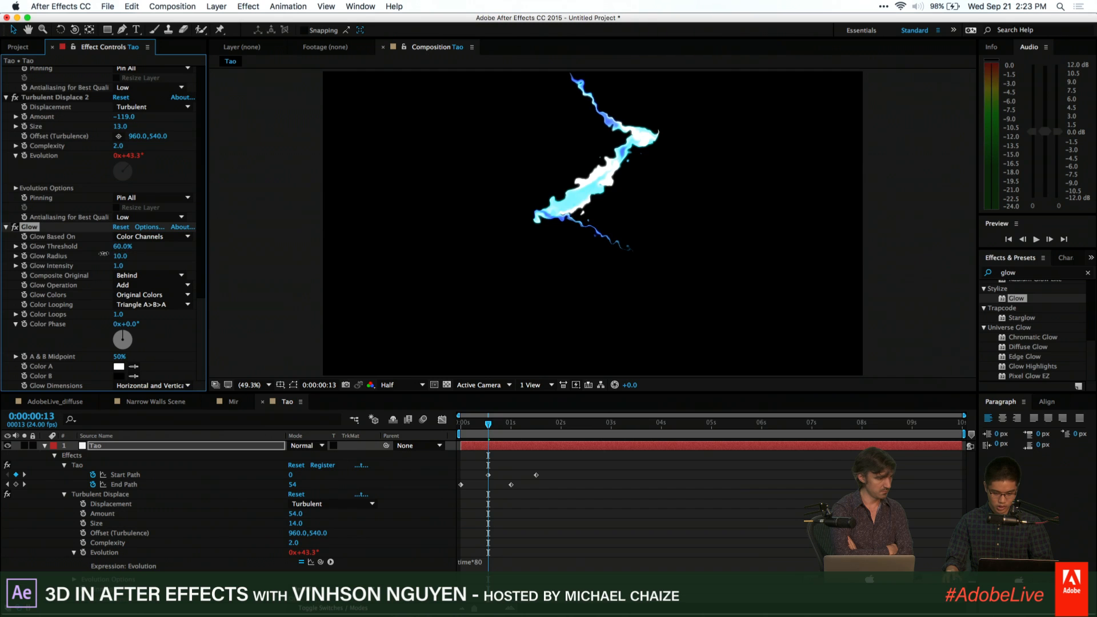
pyautogui.moveTo(103, 253)
pyautogui.mouseDown()
pyautogui.moveTo(78, 257)
pyautogui.moveTo(124, 239)
pyautogui.moveTo(159, 249)
pyautogui.moveTo(99, 253)
pyautogui.moveTo(135, 244)
pyautogui.moveTo(109, 269)
pyautogui.mouseUp()
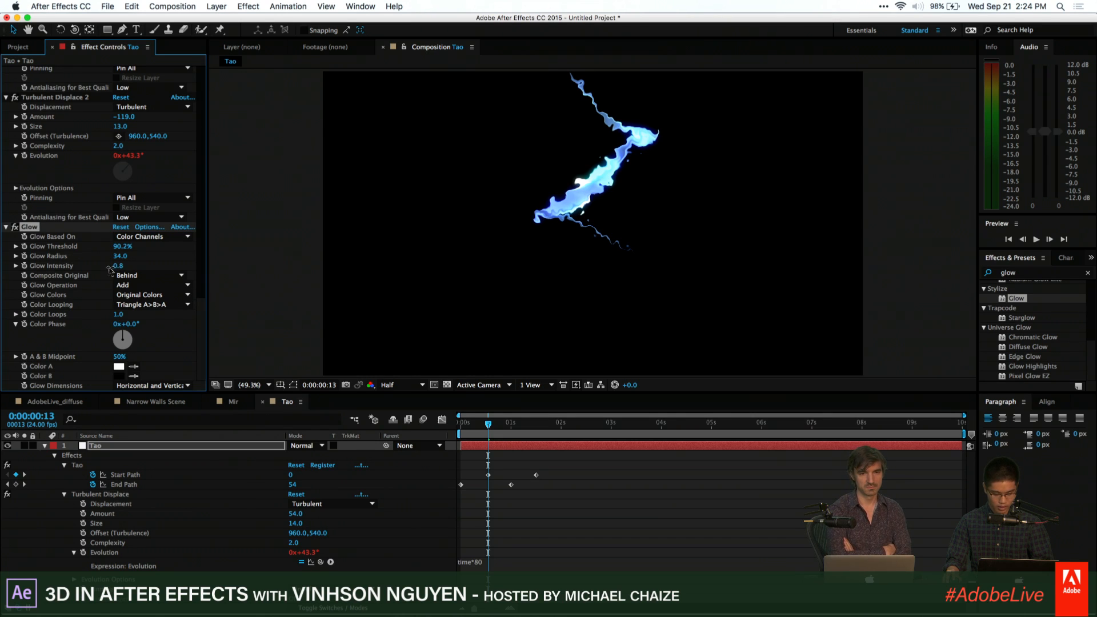
# Duplicate the Glow effect, set the copy's Threshold to 100%, Radius to 185 and Intensity to 1.0, and preview the animation
pyautogui.press('super+d')
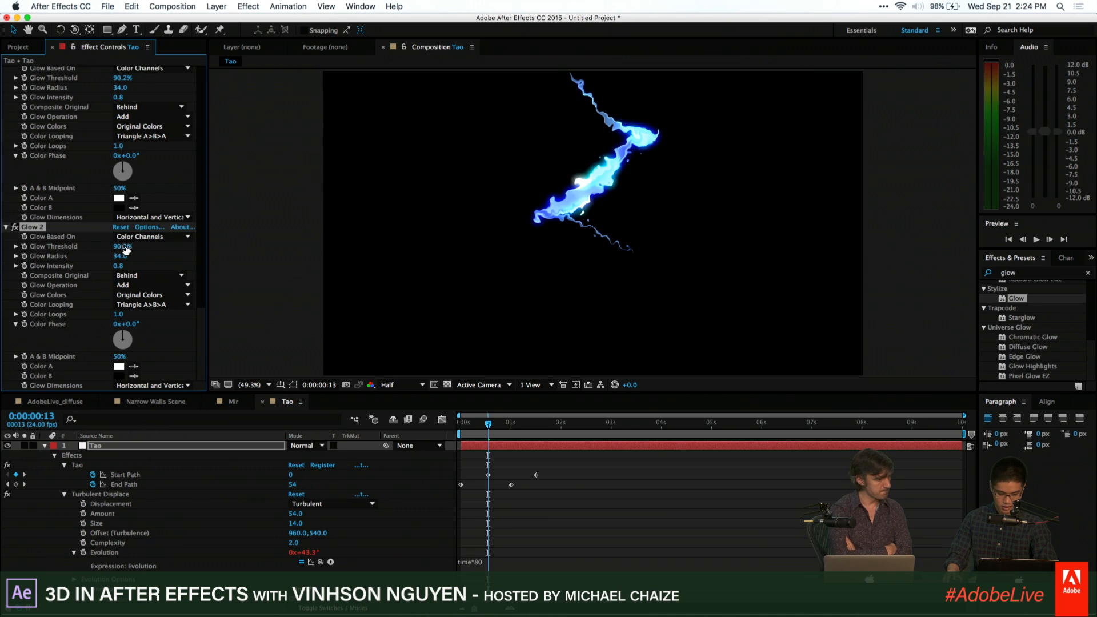
pyautogui.moveTo(128, 256); pyautogui.dragTo(167, 240)
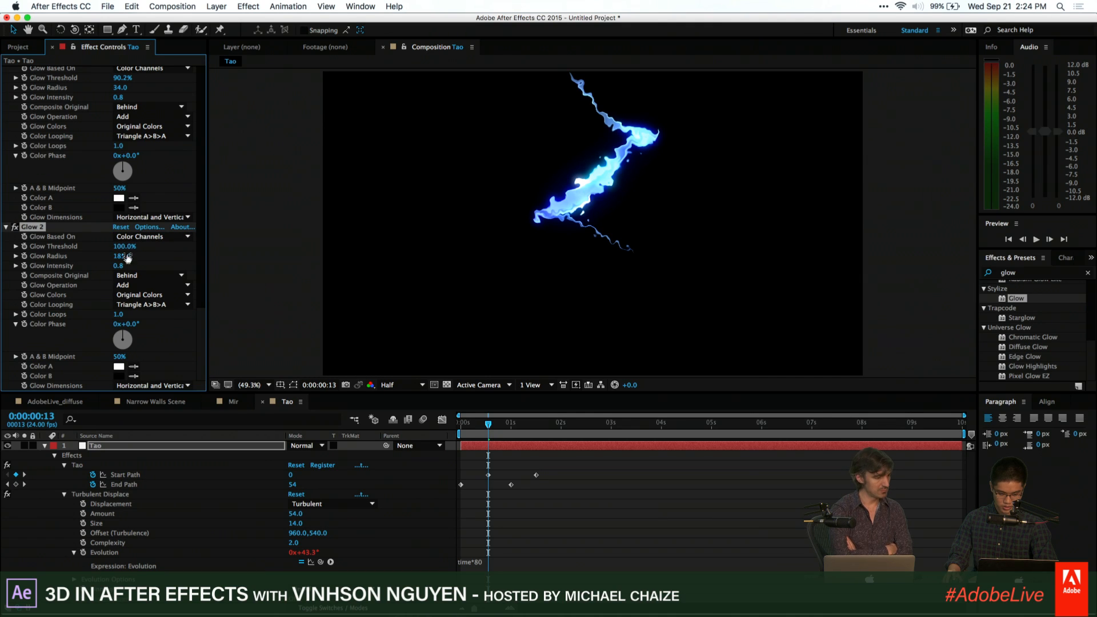
pyautogui.moveTo(119, 267)
pyautogui.mouseDown()
pyautogui.moveTo(94, 271)
pyautogui.moveTo(127, 258)
pyautogui.mouseUp()
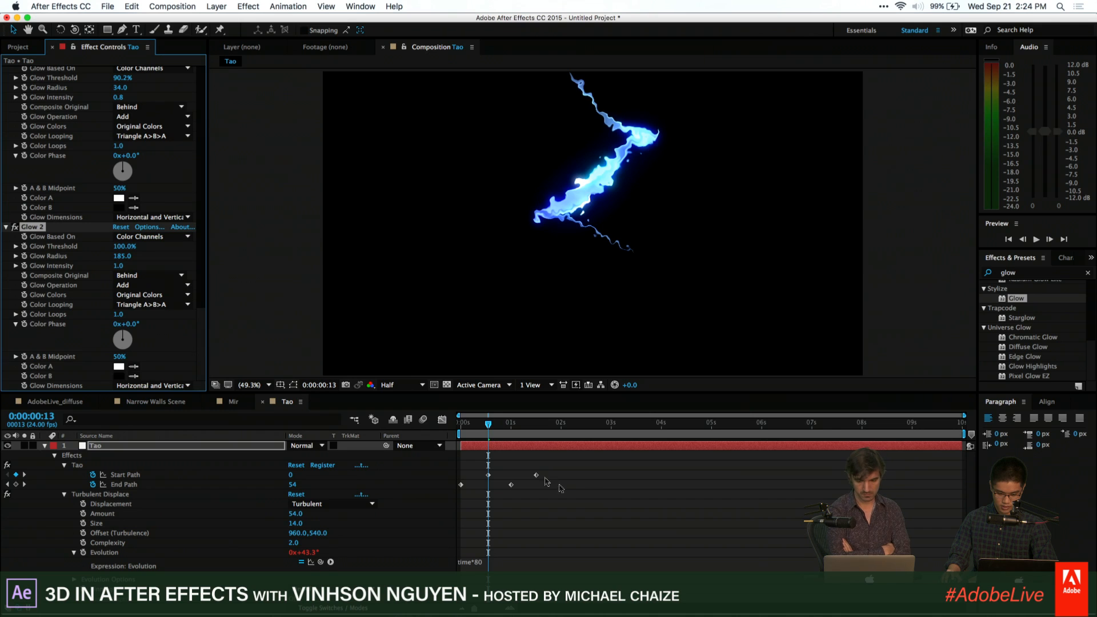
pyautogui.moveTo(488, 423)
pyautogui.mouseDown()
pyautogui.moveTo(465, 421)
pyautogui.moveTo(518, 420)
pyautogui.moveTo(483, 422)
pyautogui.mouseUp()
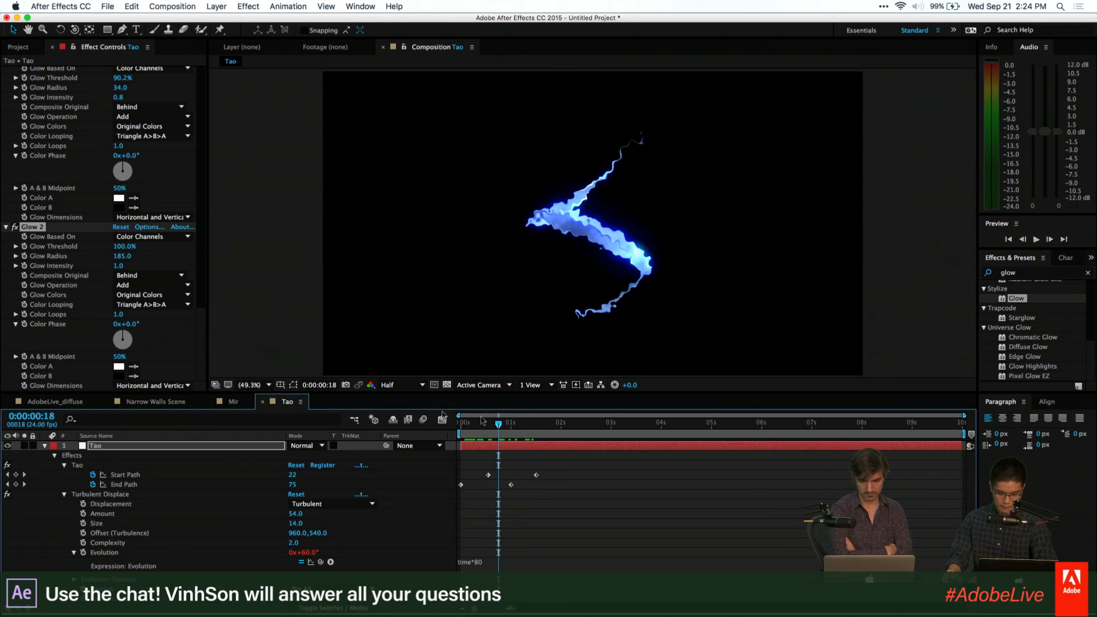
# Expand the First Repeater in Tao's Repeat Paths settings and set R1 Repetitions to 1
pyautogui.moveTo(203, 313); pyautogui.dragTo(211, 76)
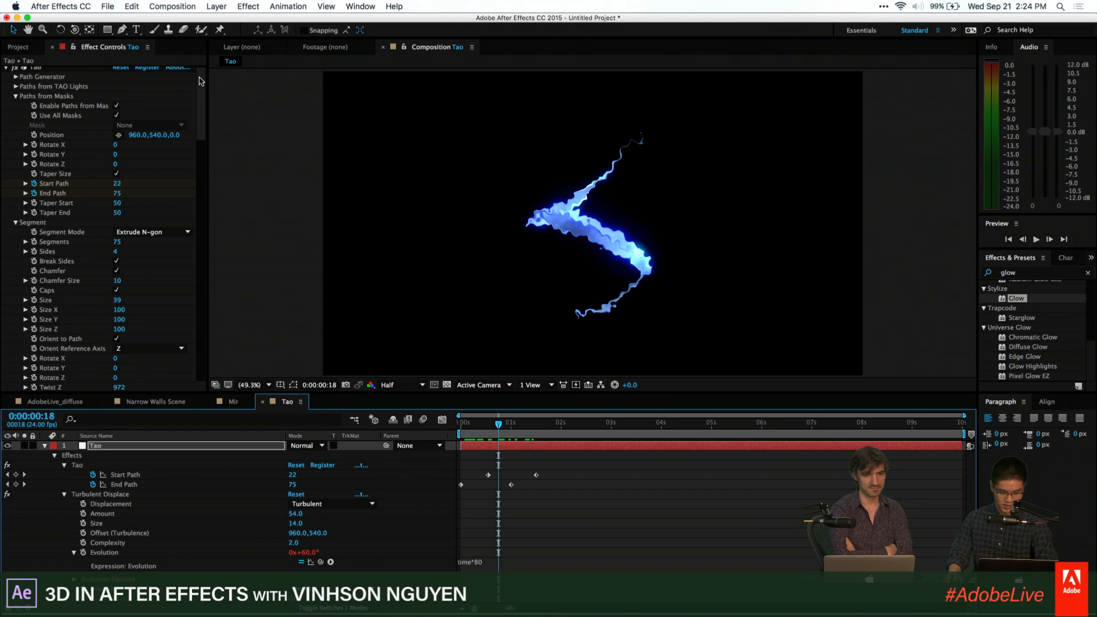
pyautogui.moveTo(199, 81); pyautogui.dragTo(207, 121)
pyautogui.click(16, 269)
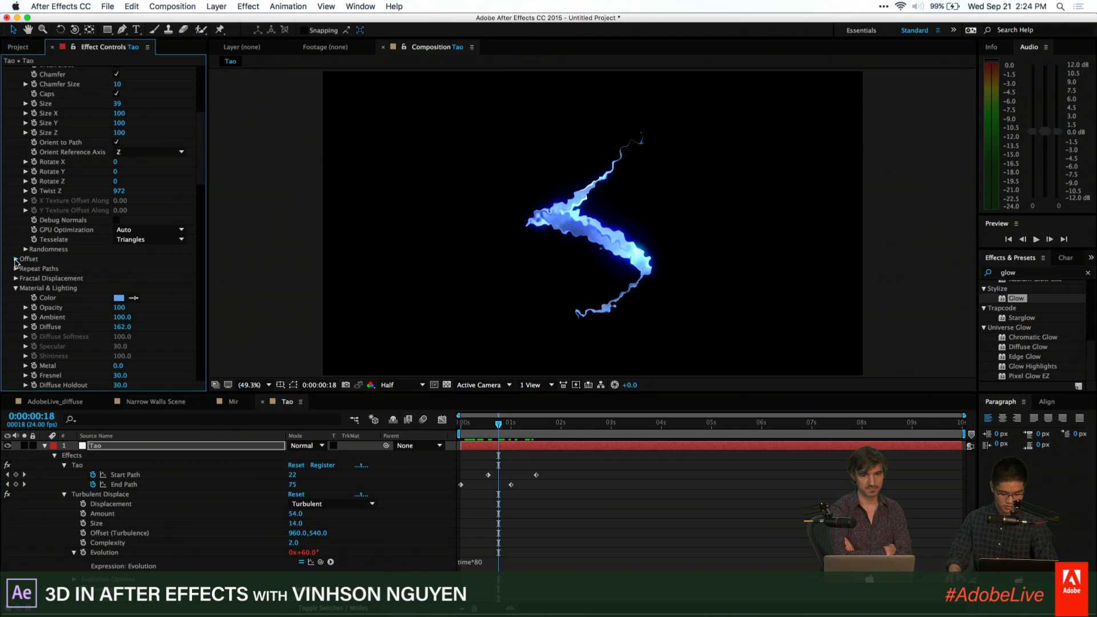
pyautogui.click(17, 269)
pyautogui.click(16, 269)
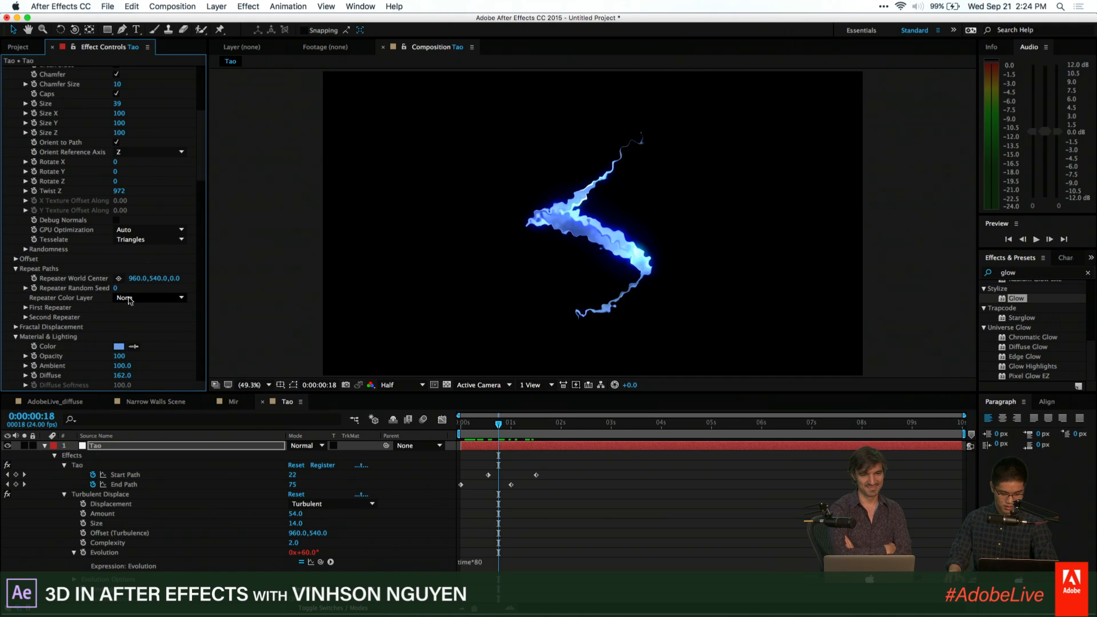
pyautogui.click(25, 307)
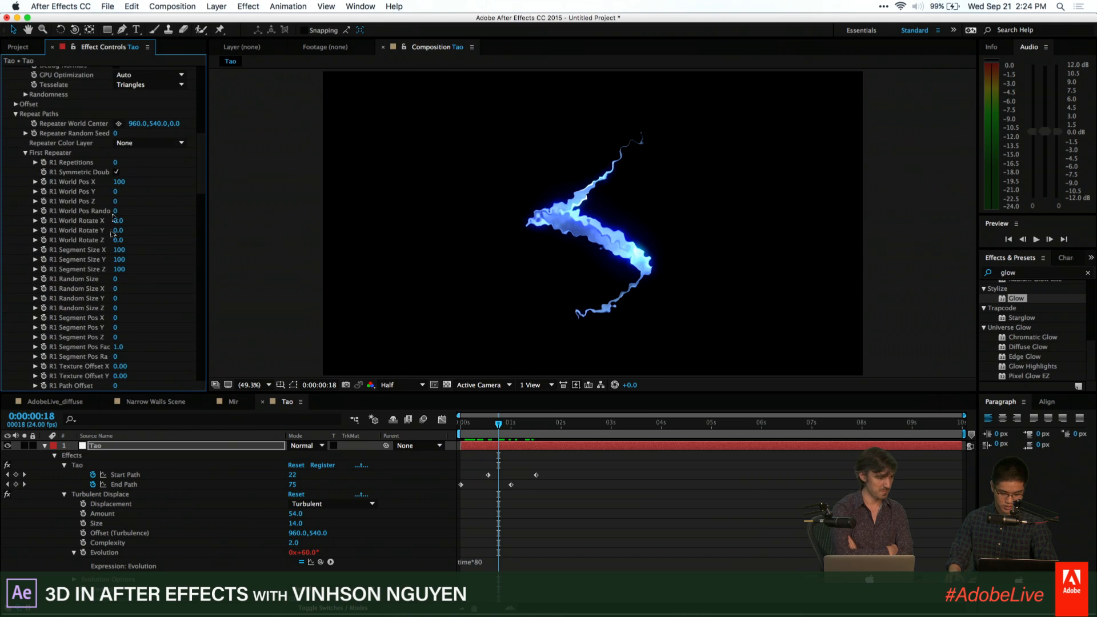
pyautogui.click(116, 170)
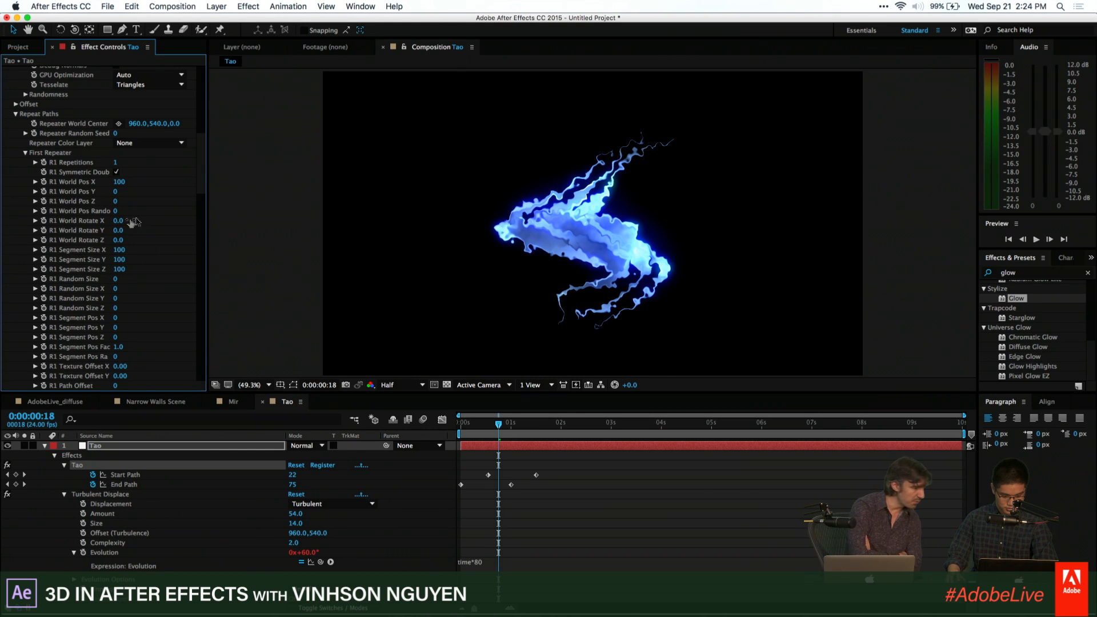
# Set the first repeater's R1 Random Size X to 100 and R1 Segment Pos Z to 315, and check the motion
pyautogui.moveTo(207, 213); pyautogui.dragTo(312, 191)
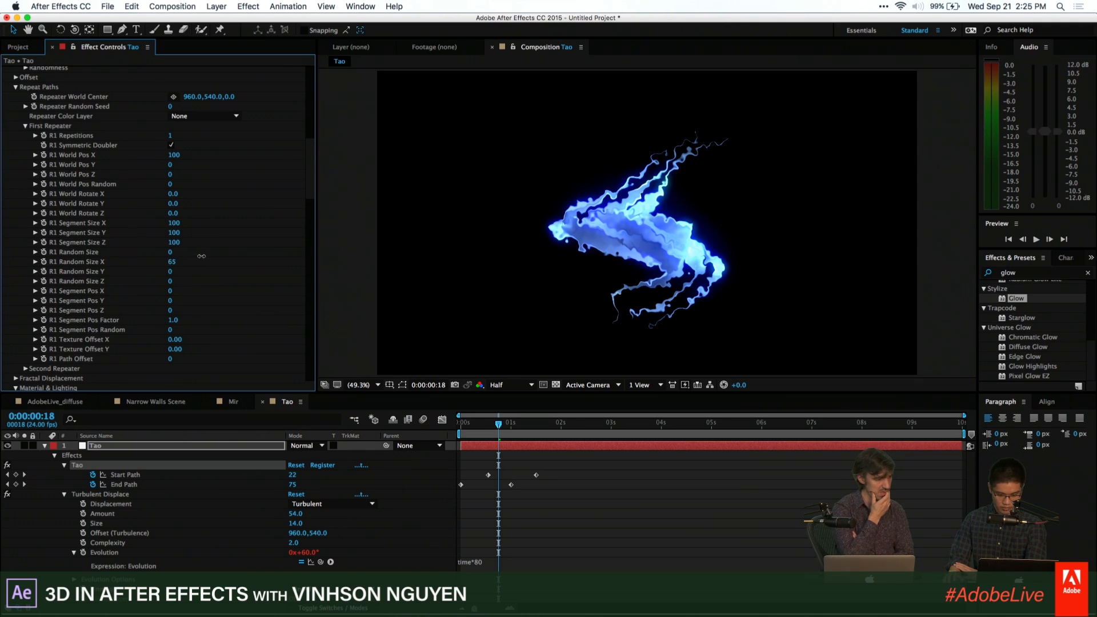
pyautogui.moveTo(201, 256); pyautogui.dragTo(275, 240)
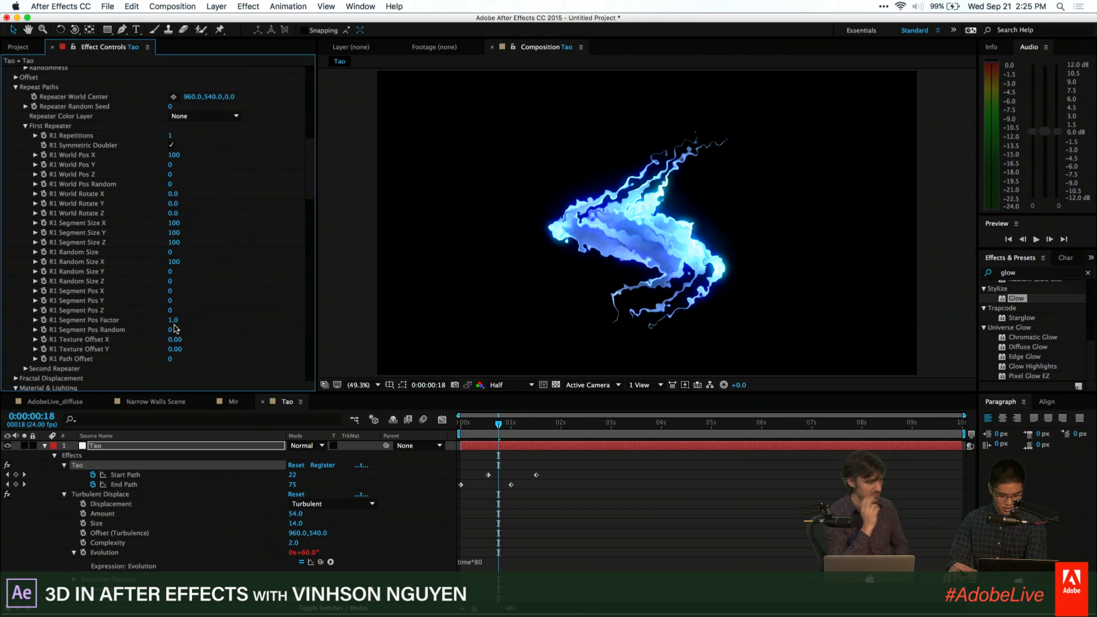
pyautogui.moveTo(170, 311); pyautogui.dragTo(308, 267)
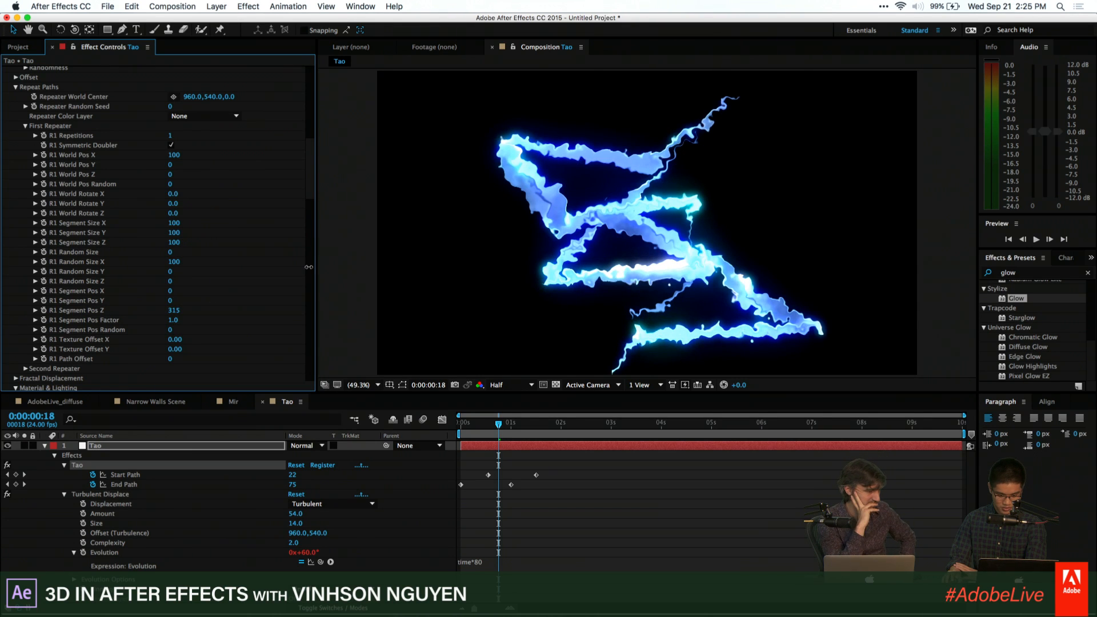
pyautogui.moveTo(501, 423)
pyautogui.mouseDown()
pyautogui.moveTo(461, 428)
pyautogui.moveTo(498, 423)
pyautogui.moveTo(504, 411)
pyautogui.mouseUp()
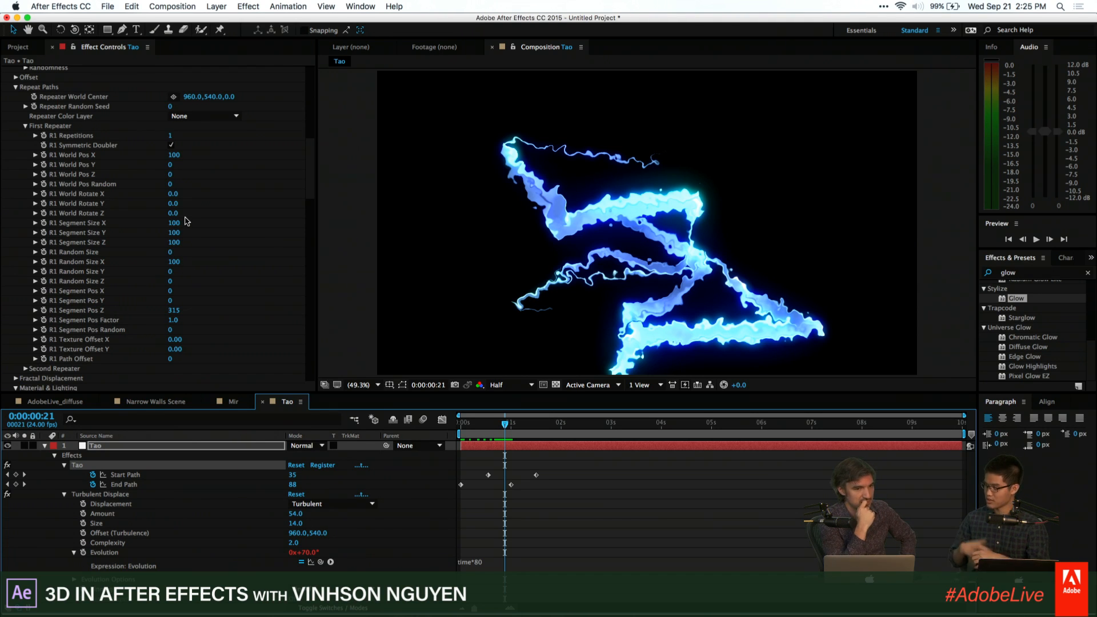
# Set Tao's Offset to -6 and check the repeated paths up to 0:00:00:23
pyautogui.scroll(2, 72, 205)
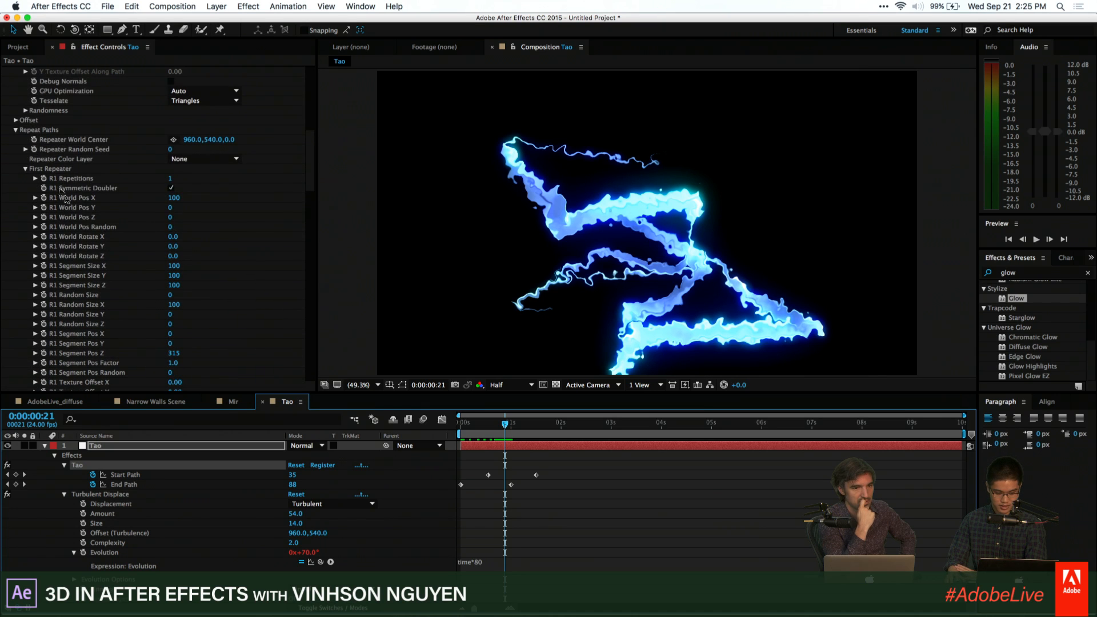
pyautogui.click(16, 120)
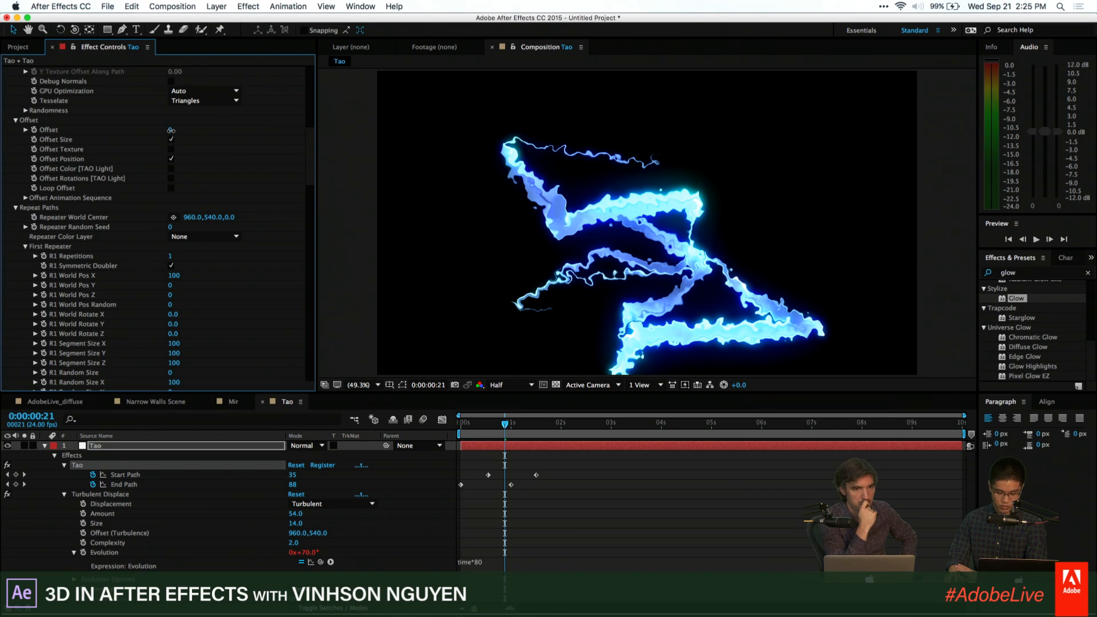
pyautogui.moveTo(173, 130); pyautogui.dragTo(168, 131)
pyautogui.moveTo(505, 425)
pyautogui.mouseDown()
pyautogui.moveTo(462, 426)
pyautogui.moveTo(508, 408)
pyautogui.mouseUp()
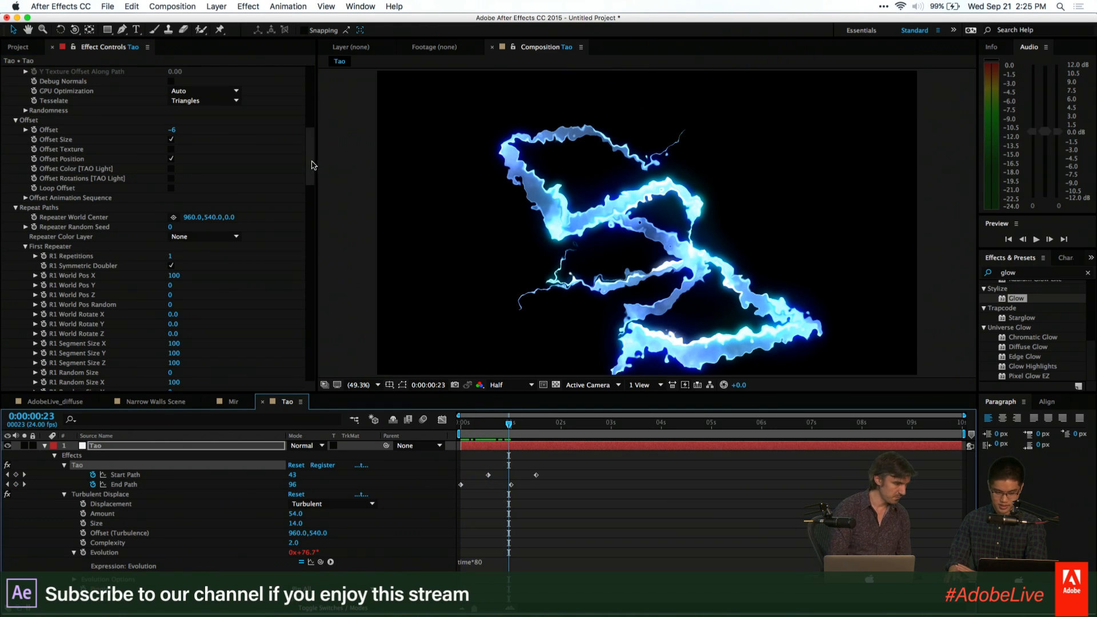
# Set Tao's material to Ambient 43, Diffuse 246, Metal 54 and Fresnel 53
pyautogui.moveTo(311, 165); pyautogui.dragTo(310, 207)
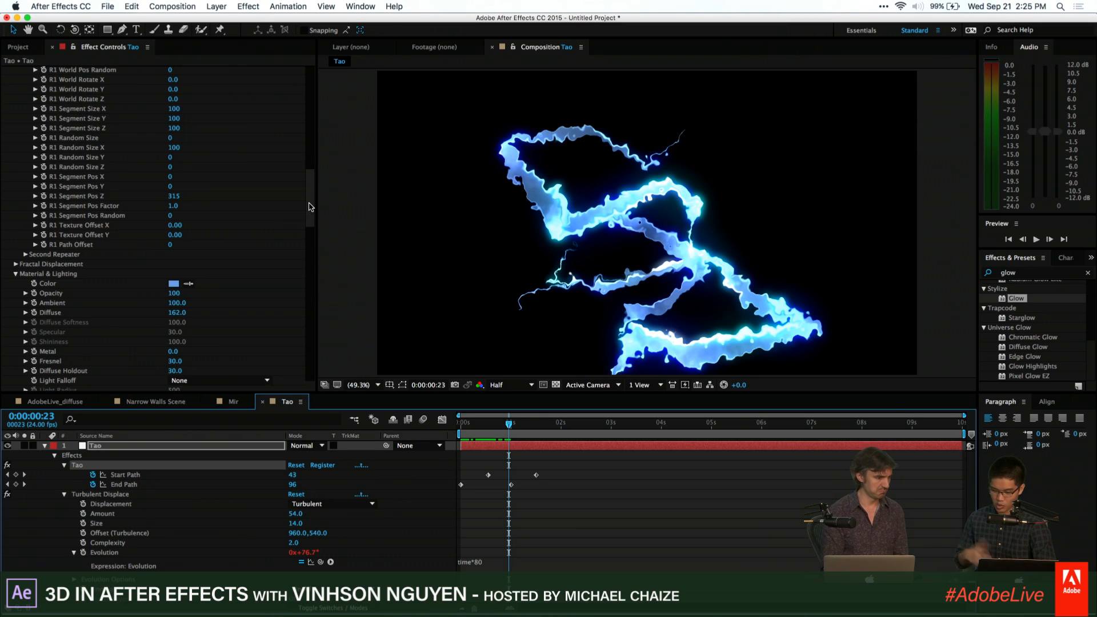
pyautogui.moveTo(312, 186); pyautogui.dragTo(313, 206)
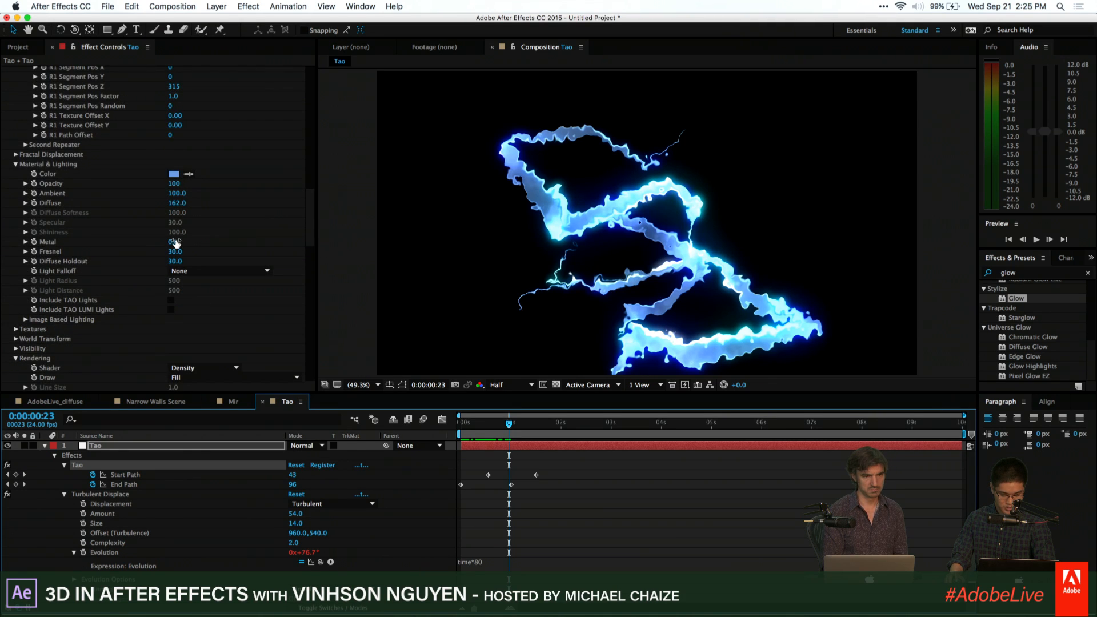
pyautogui.moveTo(176, 243); pyautogui.dragTo(218, 236)
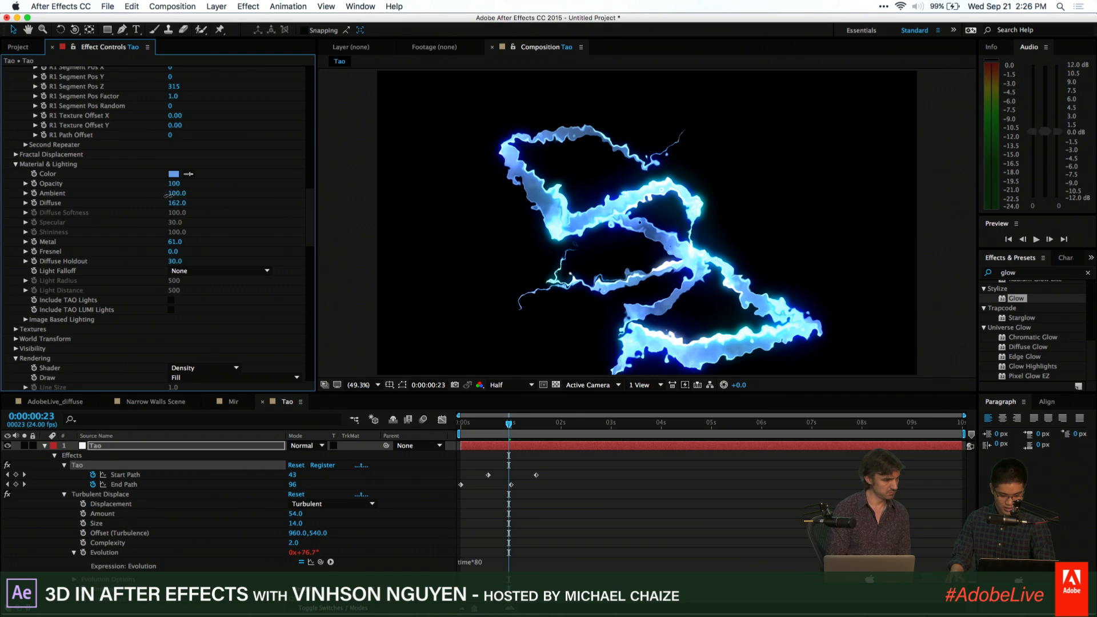
pyautogui.moveTo(168, 194); pyautogui.dragTo(230, 207)
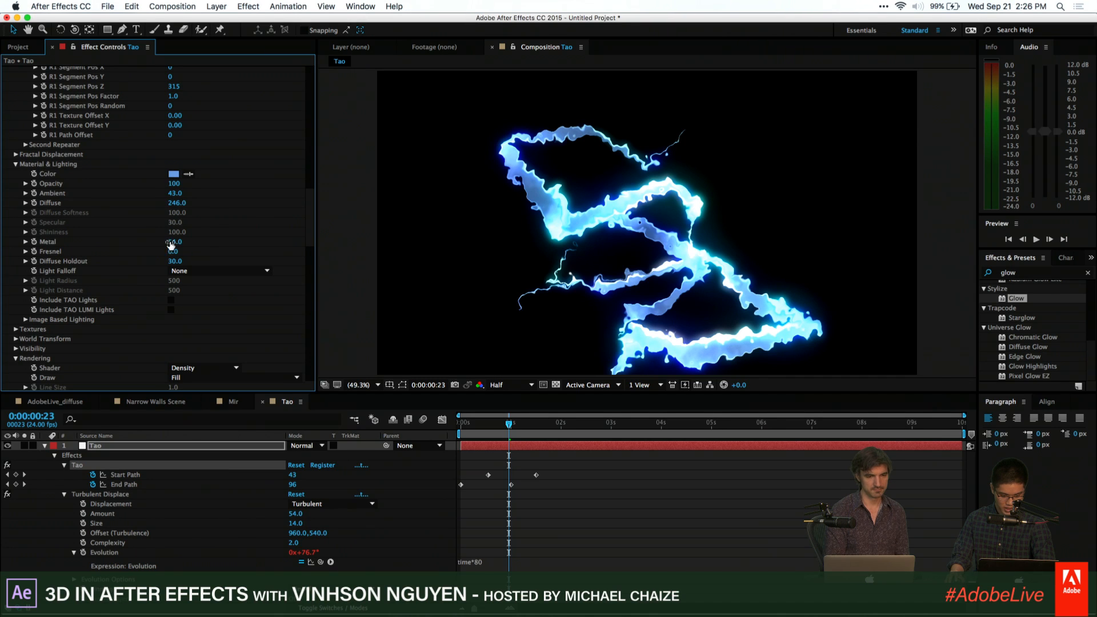
# Set Tao's Light Falloff to Smooth with Light Radius 1550 and Light Distance 580
pyautogui.click(186, 273)
pyautogui.click(200, 281)
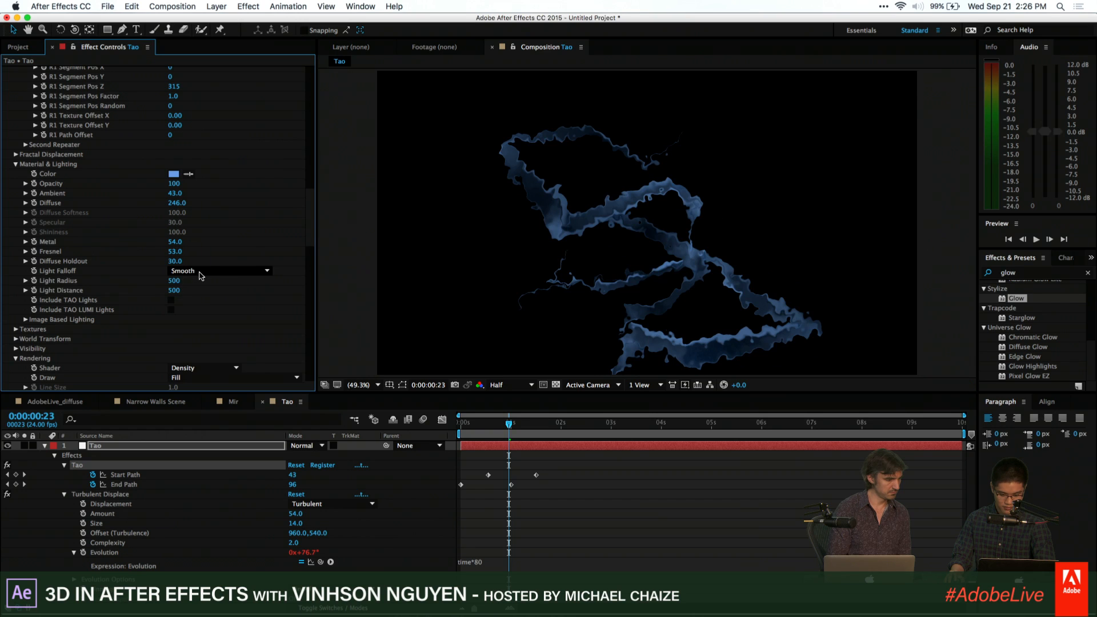
pyautogui.moveTo(187, 281); pyautogui.dragTo(229, 275)
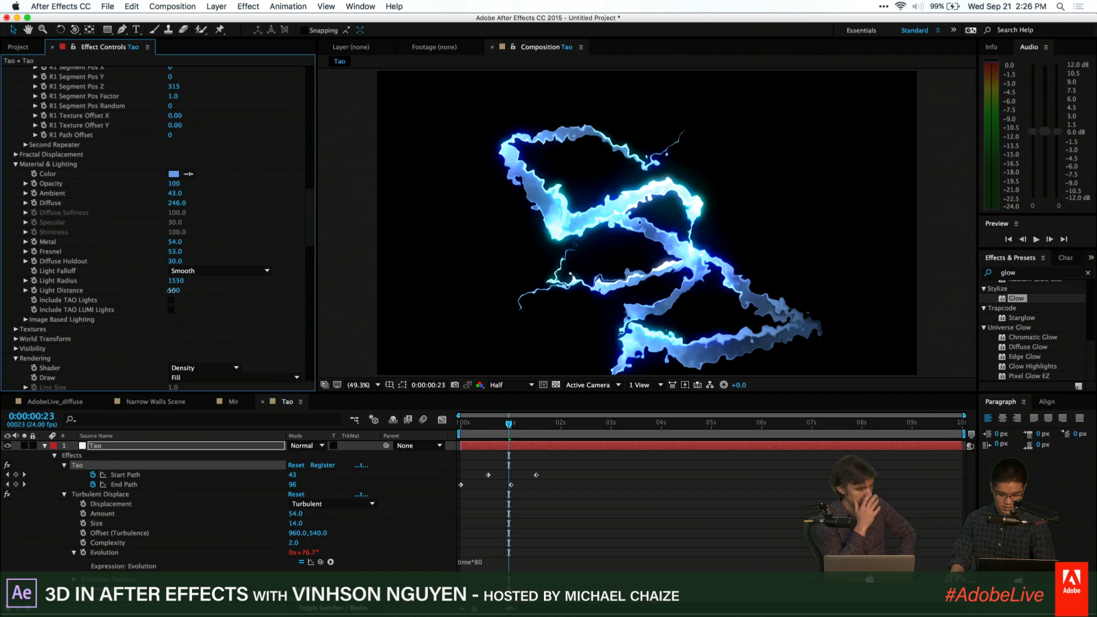
# Try the Distance Squared light falloff on Tao with the Light Radius reduced to 540
pyautogui.click(239, 270)
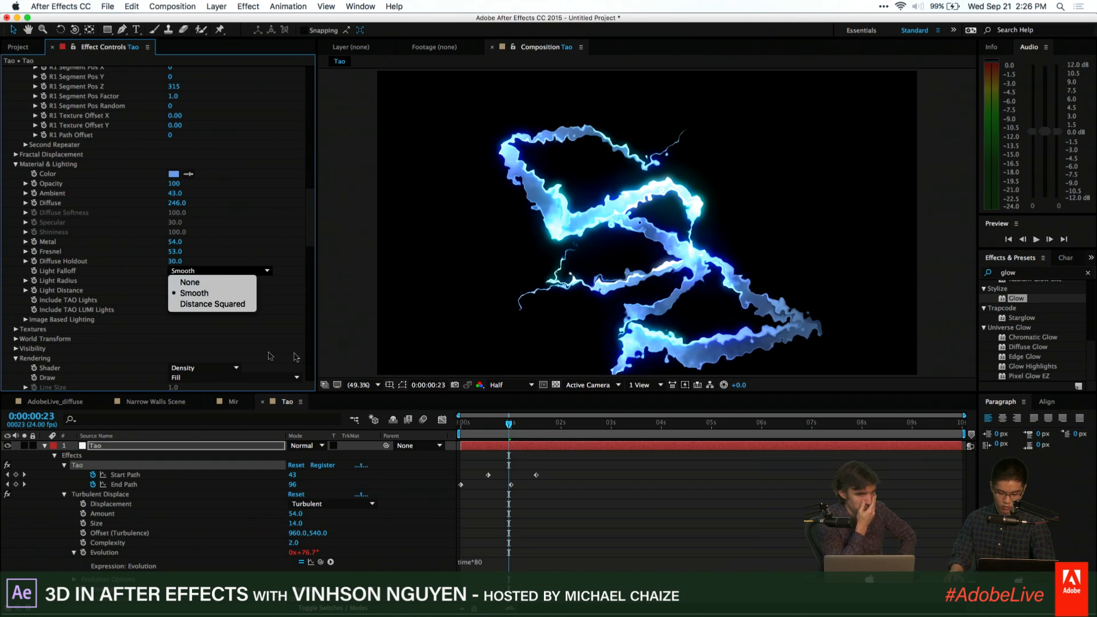
pyautogui.click(213, 304)
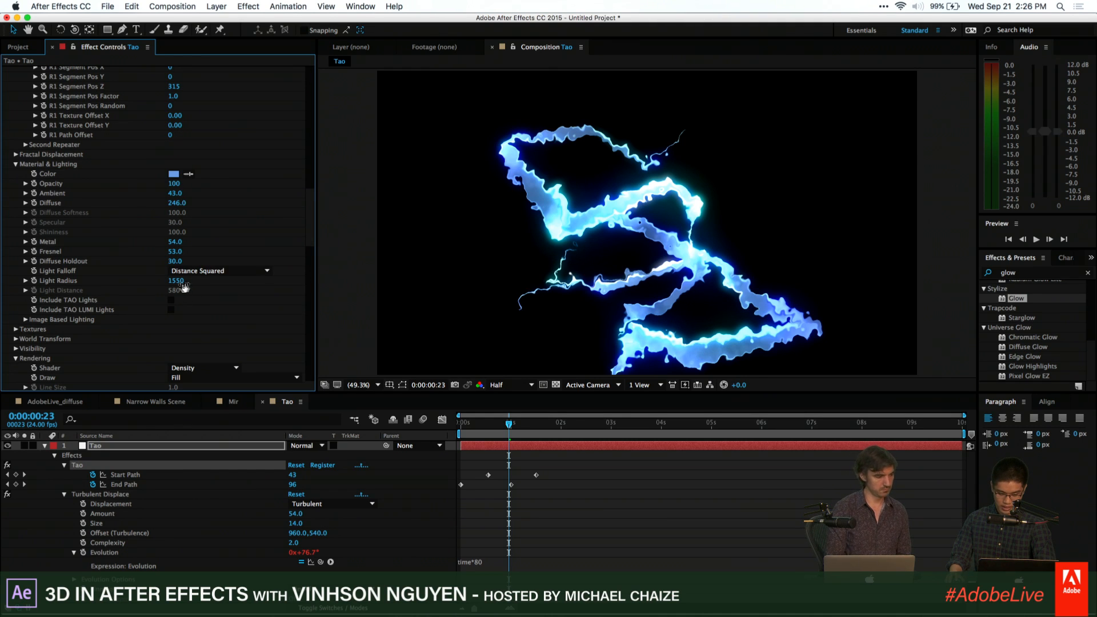
pyautogui.moveTo(165, 286); pyautogui.dragTo(152, 287)
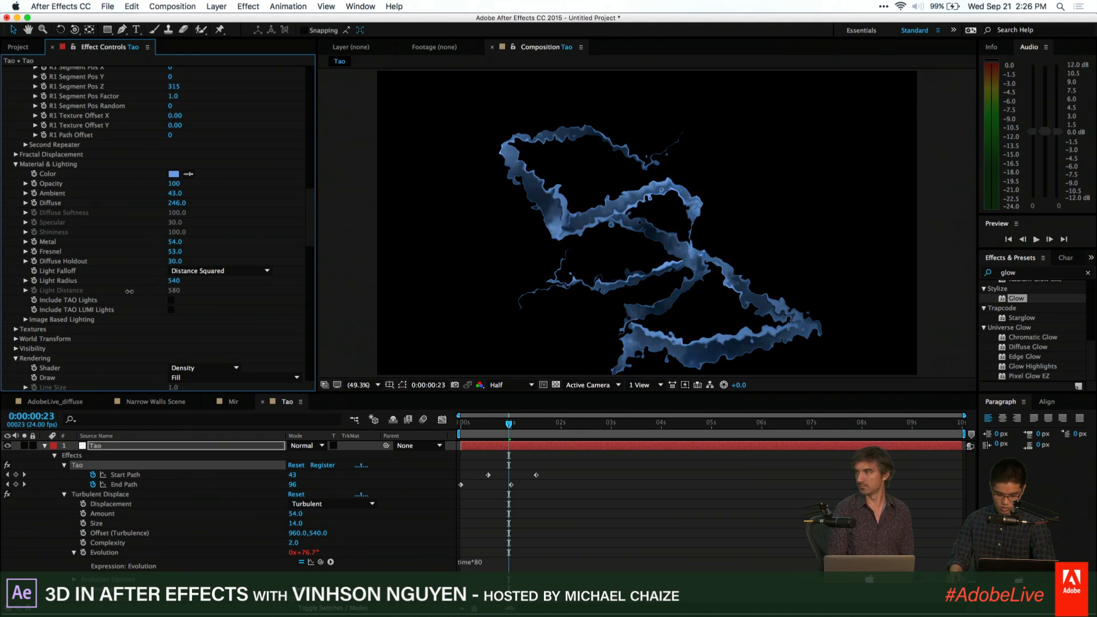
# Set Tao's Light Falloff back to Smooth with Light Radius 1290 and check the animation up to 0:00:01:04
pyautogui.click(197, 271)
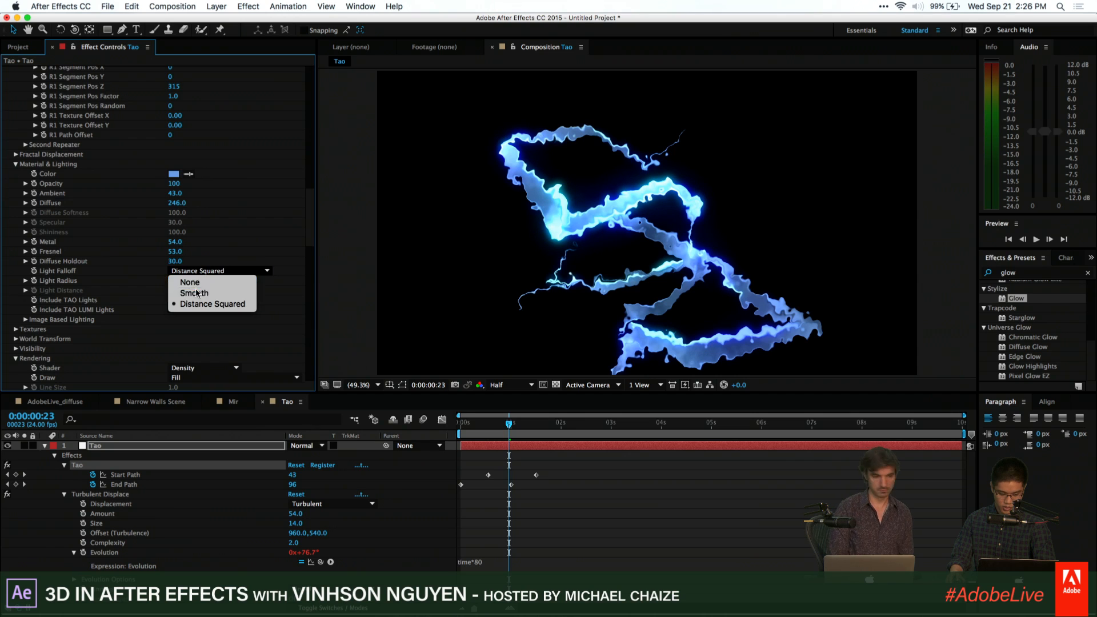
pyautogui.click(194, 294)
pyautogui.moveTo(174, 281); pyautogui.dragTo(177, 280)
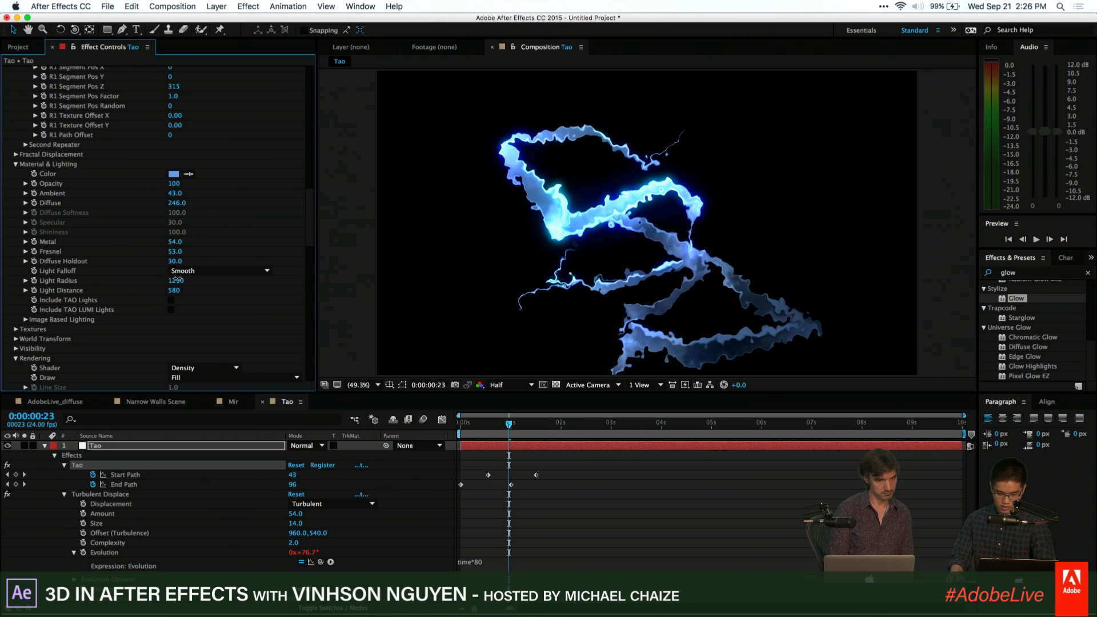
pyautogui.moveTo(508, 424)
pyautogui.mouseDown()
pyautogui.moveTo(464, 423)
pyautogui.moveTo(520, 416)
pyautogui.mouseUp()
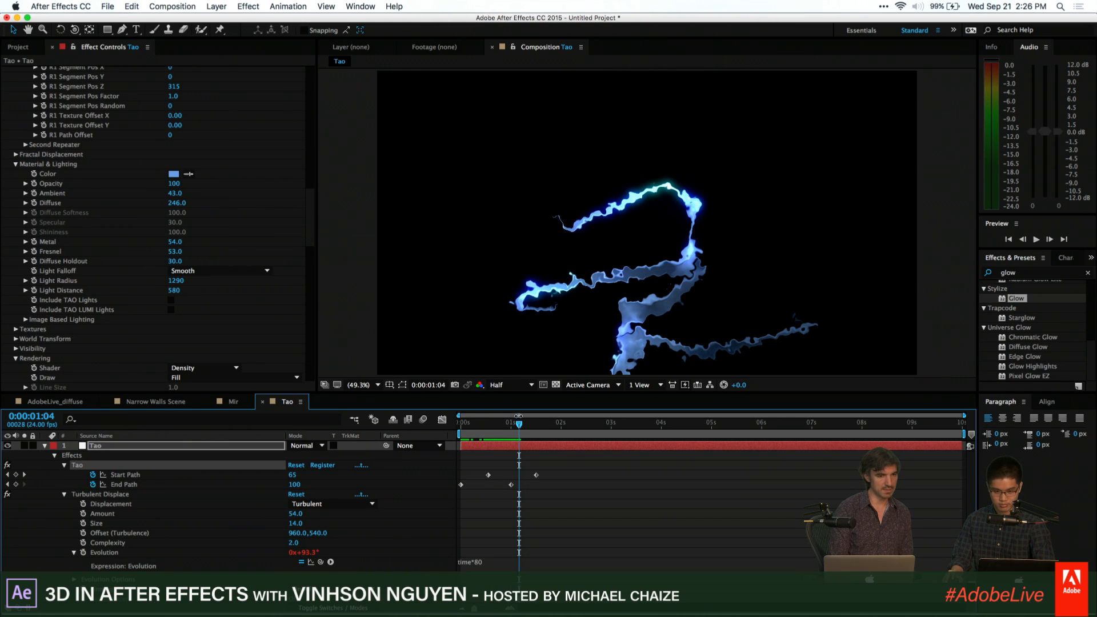
# Add a two-node camera with the 50mm preset to the composition
pyautogui.click(245, 6)
pyautogui.moveTo(217, 7)
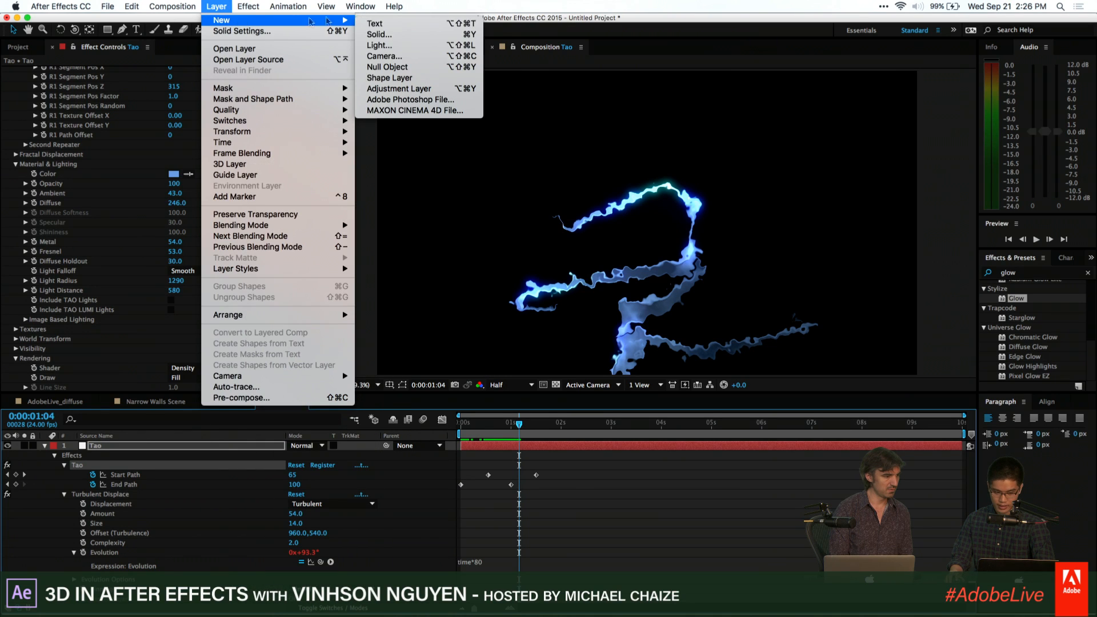
pyautogui.click(406, 57)
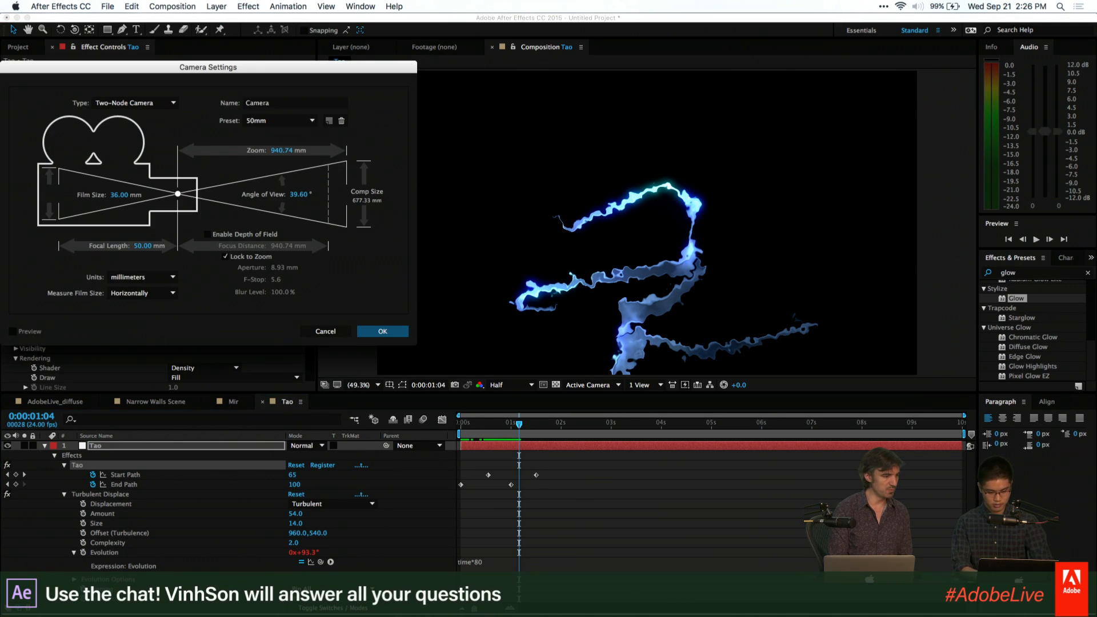
pyautogui.press('Return')
# Orbit and shift the camera to reframe the energy shape, previewing the animation and viewing it at 0:00:01:01
pyautogui.press('c')
pyautogui.moveTo(626, 252)
pyautogui.mouseDown()
pyautogui.moveTo(574, 176)
pyautogui.moveTo(554, 181)
pyautogui.mouseUp()
pyautogui.press('space')
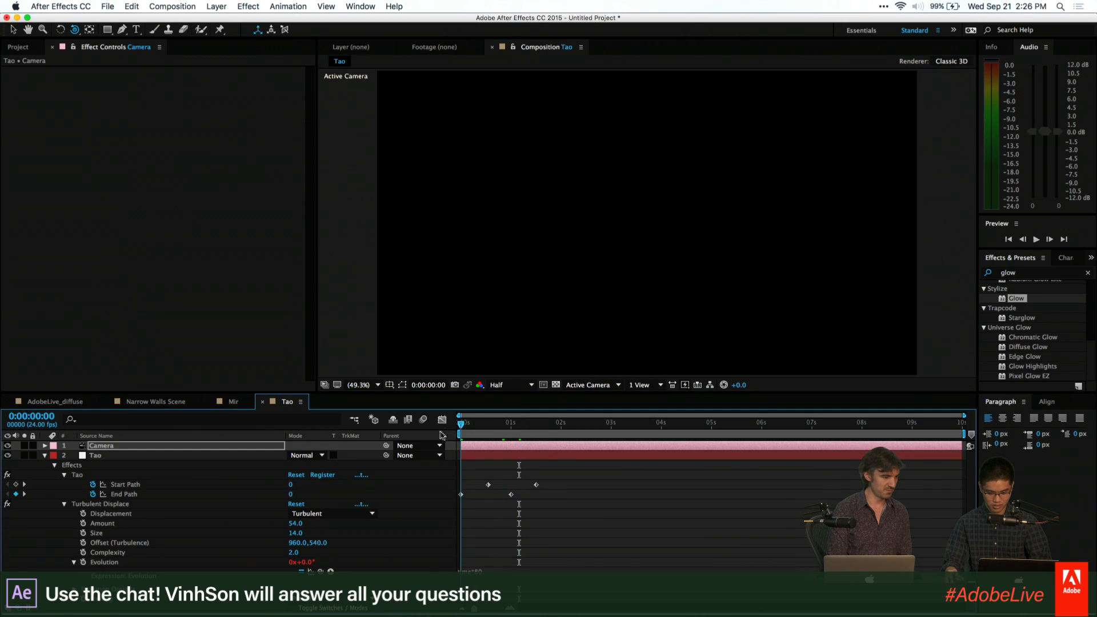
pyautogui.moveTo(497, 411); pyautogui.dragTo(513, 411)
pyautogui.moveTo(550, 285)
pyautogui.mouseDown()
pyautogui.moveTo(585, 262)
pyautogui.moveTo(599, 293)
pyautogui.moveTo(674, 292)
pyautogui.moveTo(666, 305)
pyautogui.moveTo(610, 319)
pyautogui.moveTo(658, 333)
pyautogui.mouseUp()
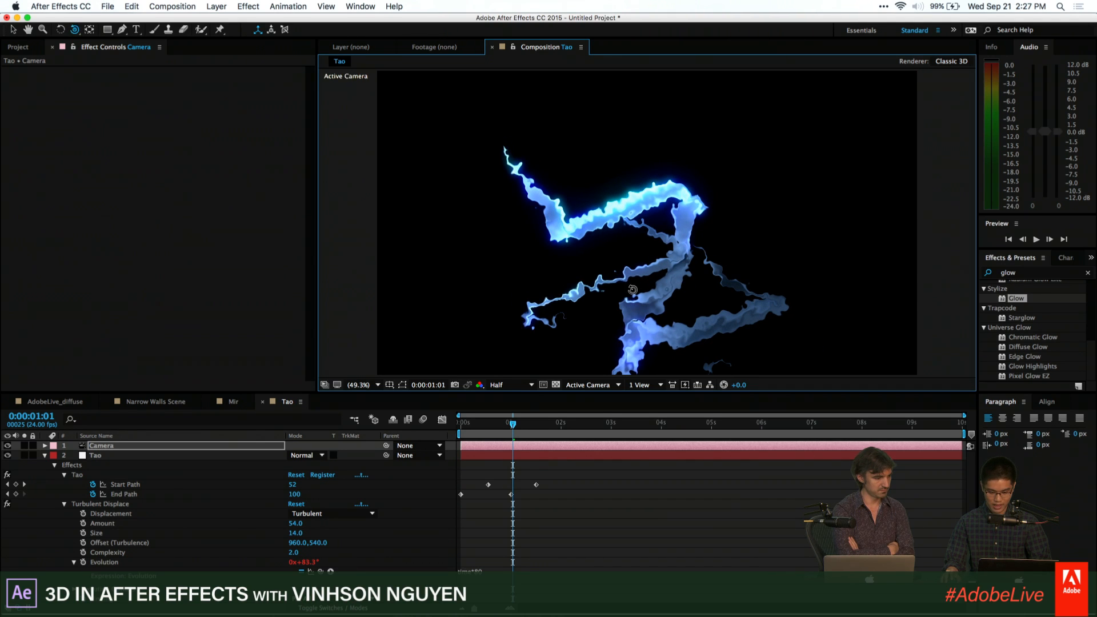
pyautogui.moveTo(634, 289); pyautogui.dragTo(618, 235)
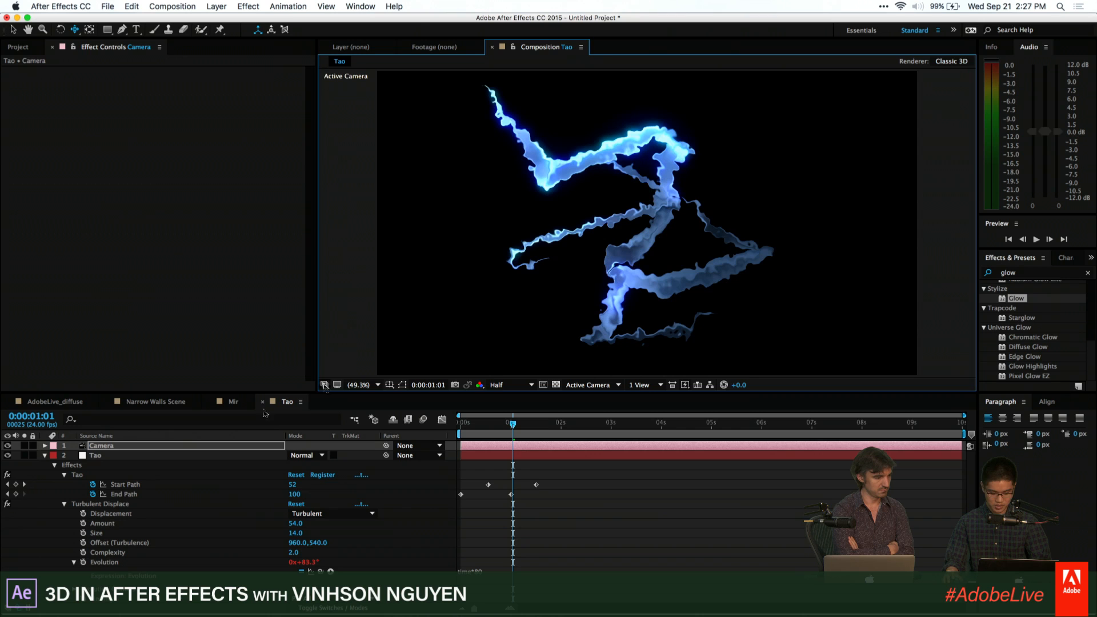
# Select the Tao layer and turn on the display of layer controls in the composition
pyautogui.click(164, 455)
pyautogui.click(327, 6)
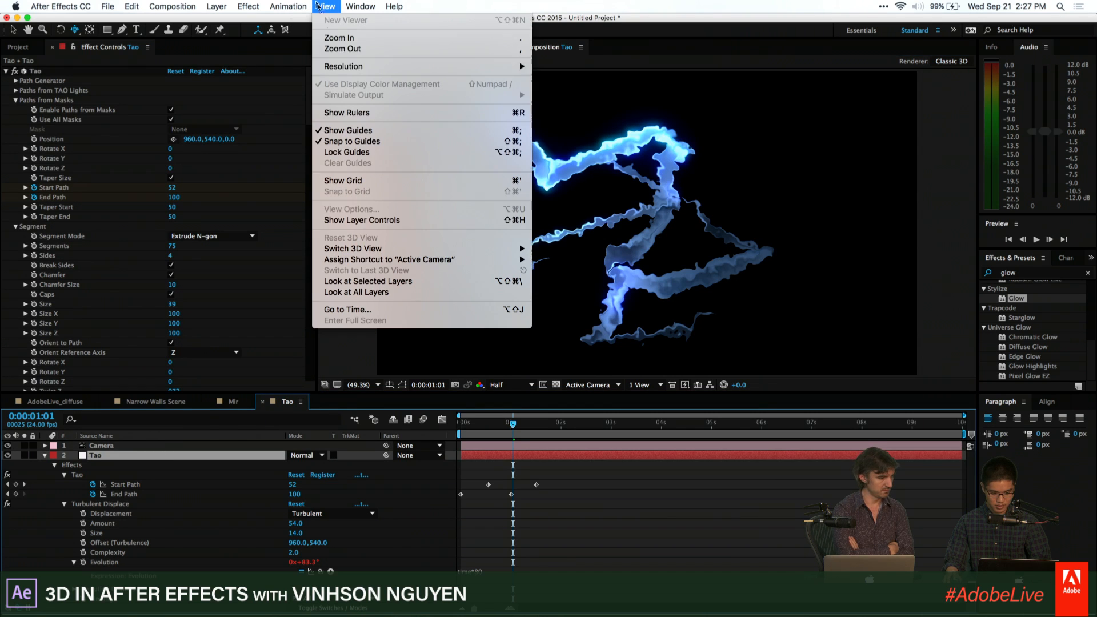
pyautogui.click(374, 222)
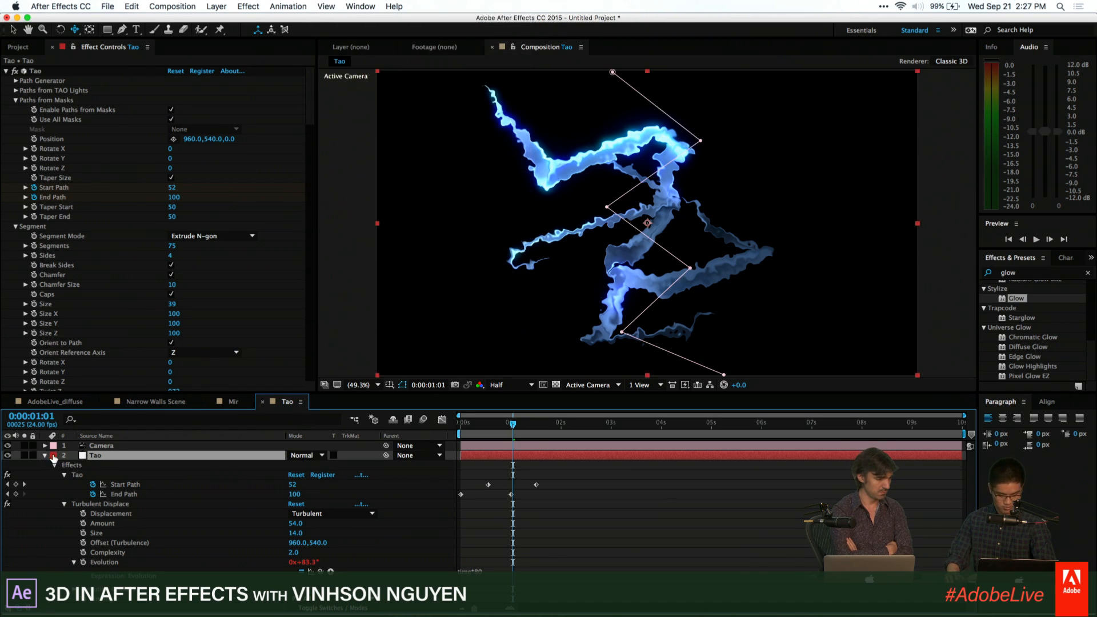
# Reshape the zigzag mask path by moving its lower end point and three of its corner points to spread the bends wider apart
pyautogui.click(44, 455)
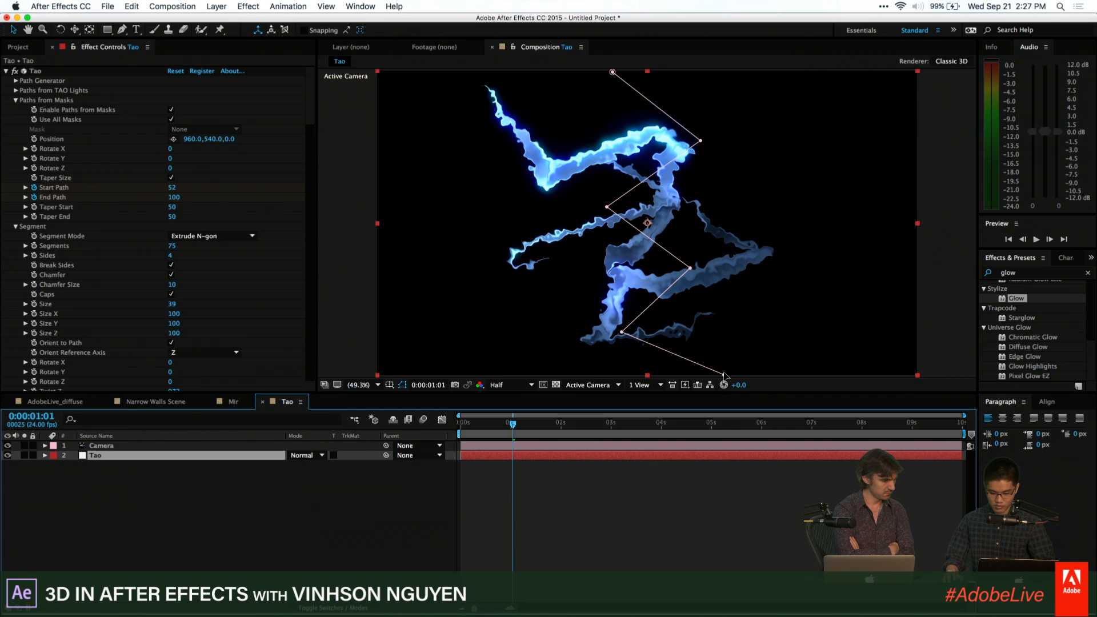
pyautogui.moveTo(725, 374); pyautogui.dragTo(466, 347)
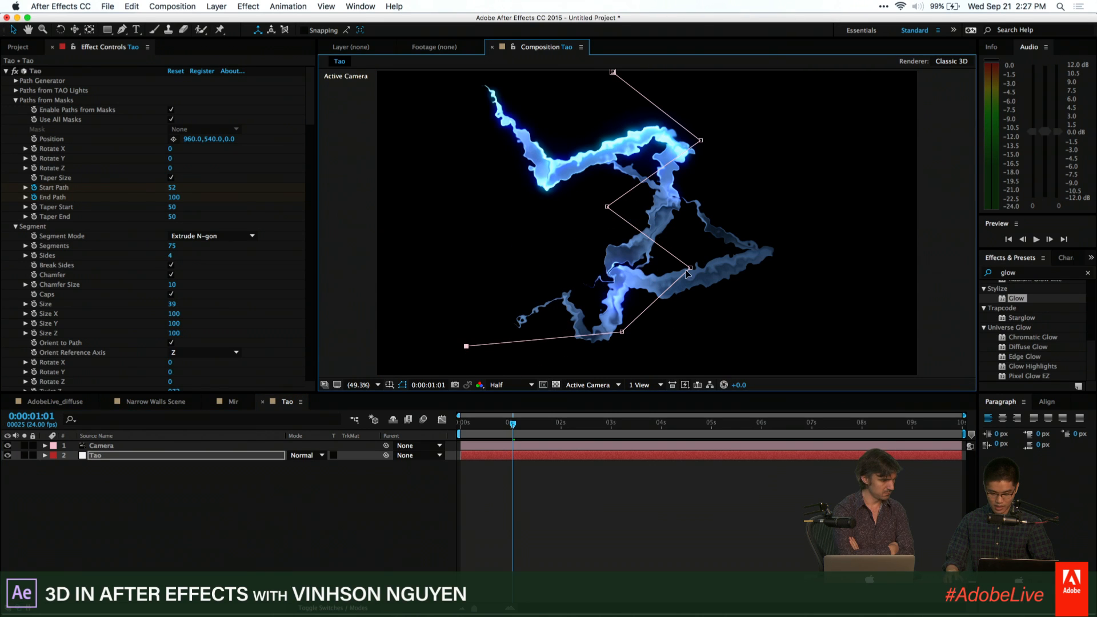
pyautogui.moveTo(691, 268); pyautogui.dragTo(508, 256)
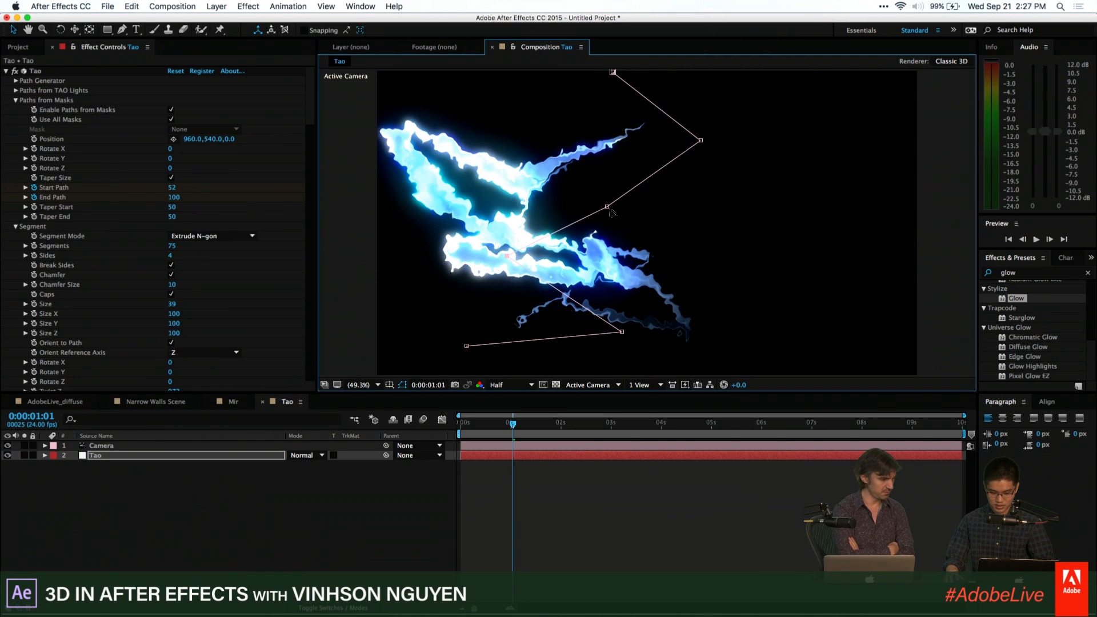
pyautogui.moveTo(607, 206); pyautogui.dragTo(802, 196)
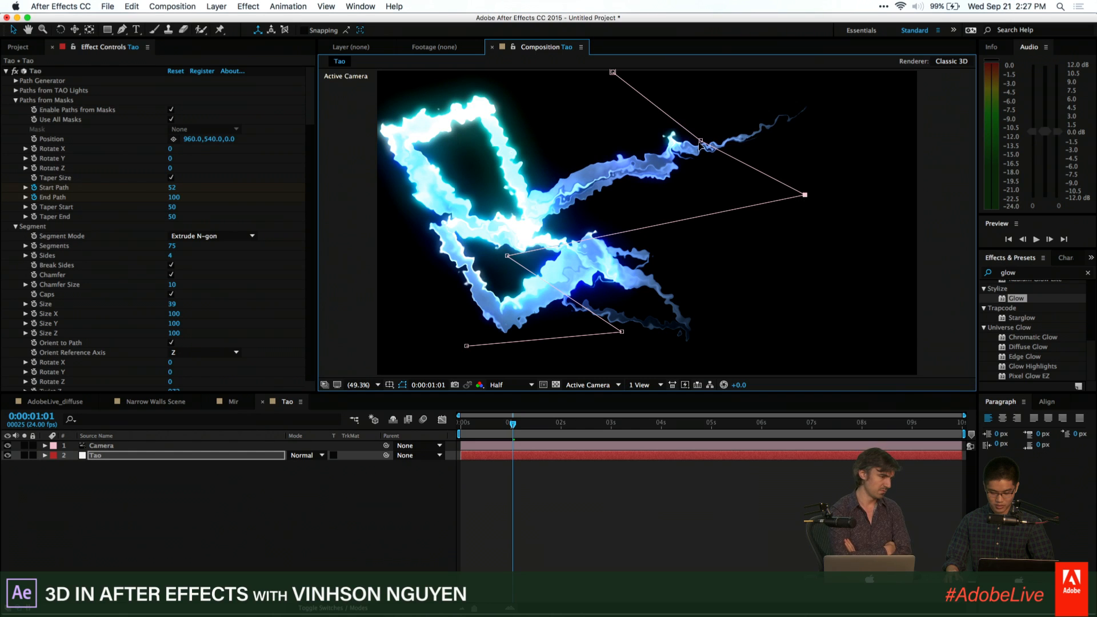
pyautogui.moveTo(701, 141); pyautogui.dragTo(780, 102)
# Scrub through the start of the animation to check how the energy shape travels along the reshaped path
pyautogui.click(513, 418)
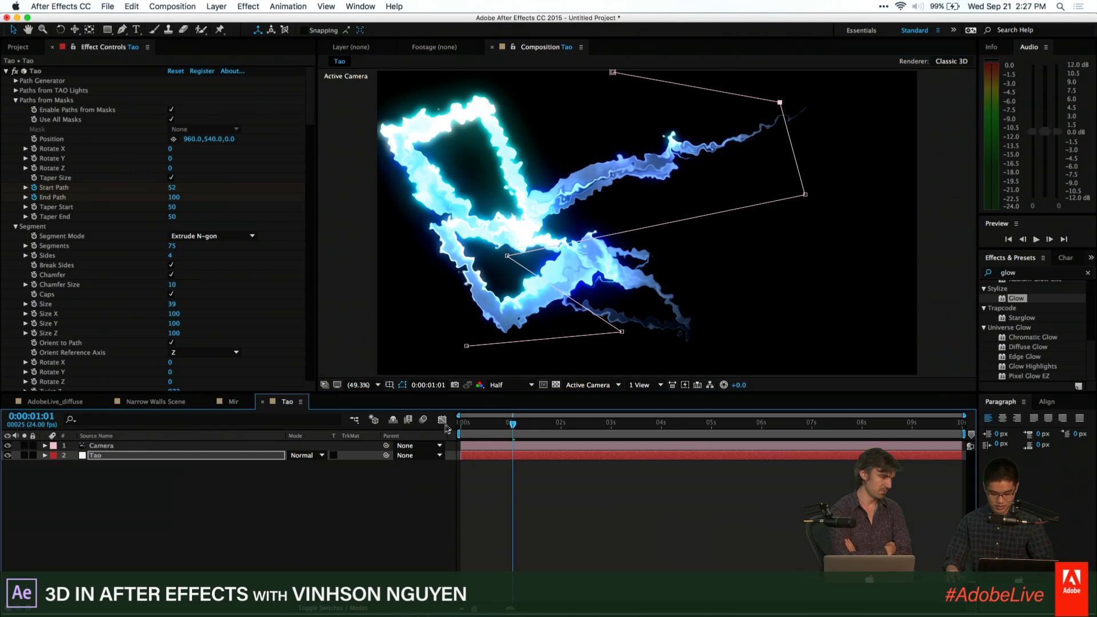
pyautogui.moveTo(480, 432); pyautogui.dragTo(503, 393)
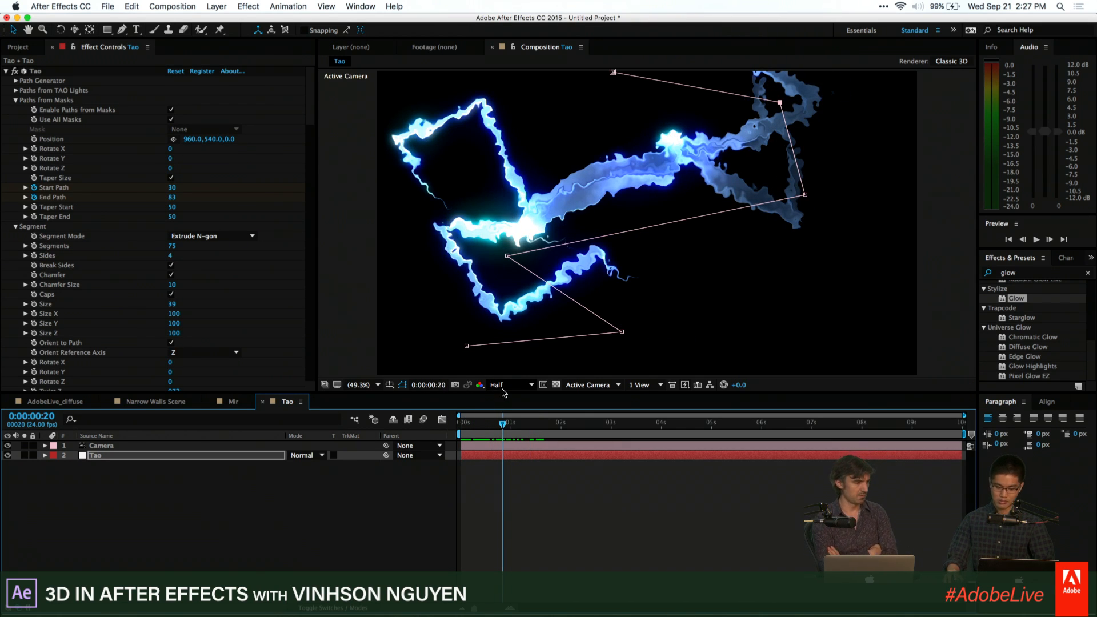
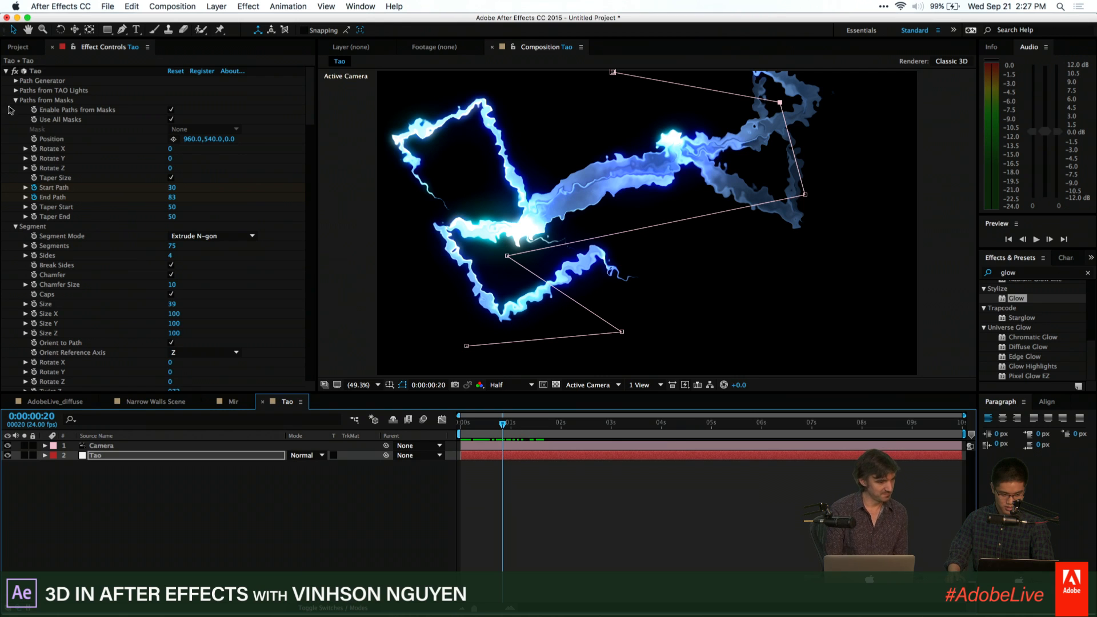
pyautogui.click(524, 422)
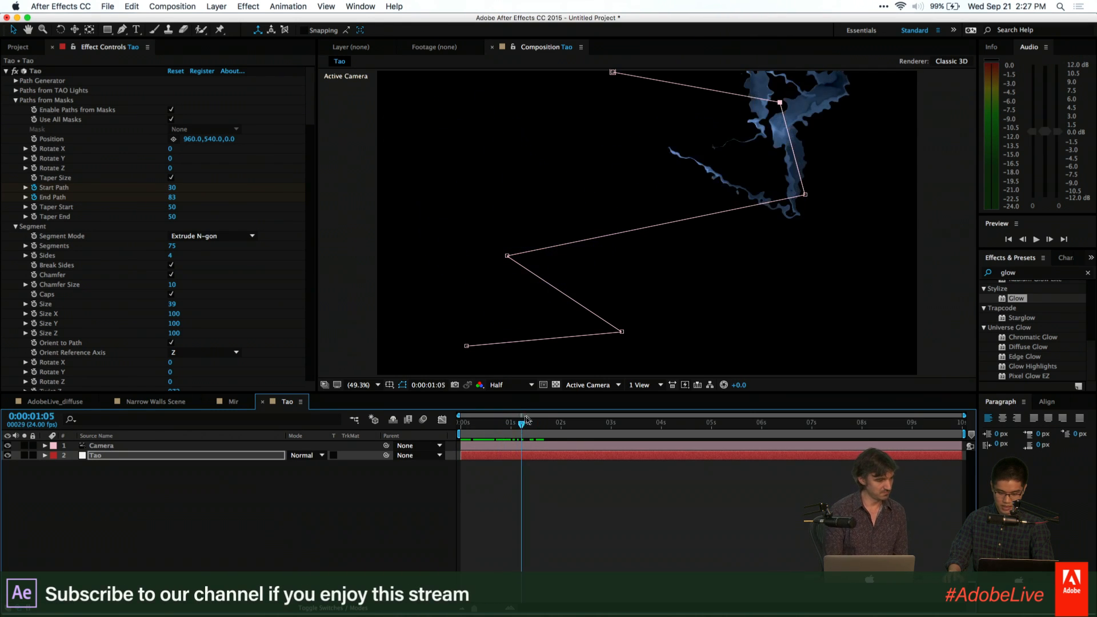
pyautogui.moveTo(526, 420); pyautogui.dragTo(486, 415)
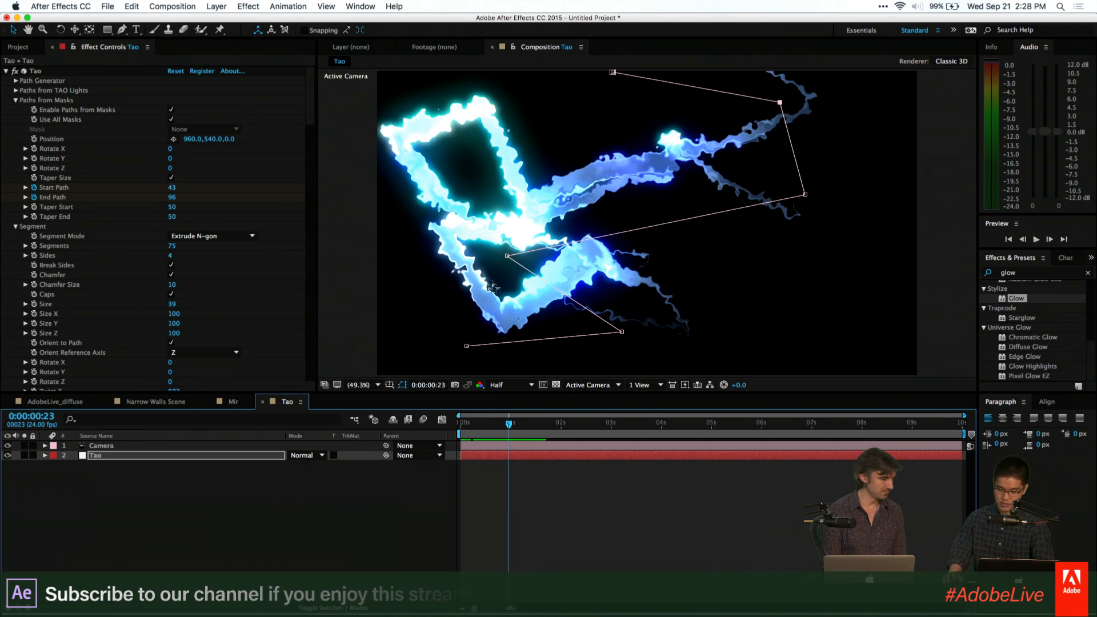
# Review Tao's Paths from TAO Lights settings and reduce the Segment Size to 17
pyautogui.click(15, 90)
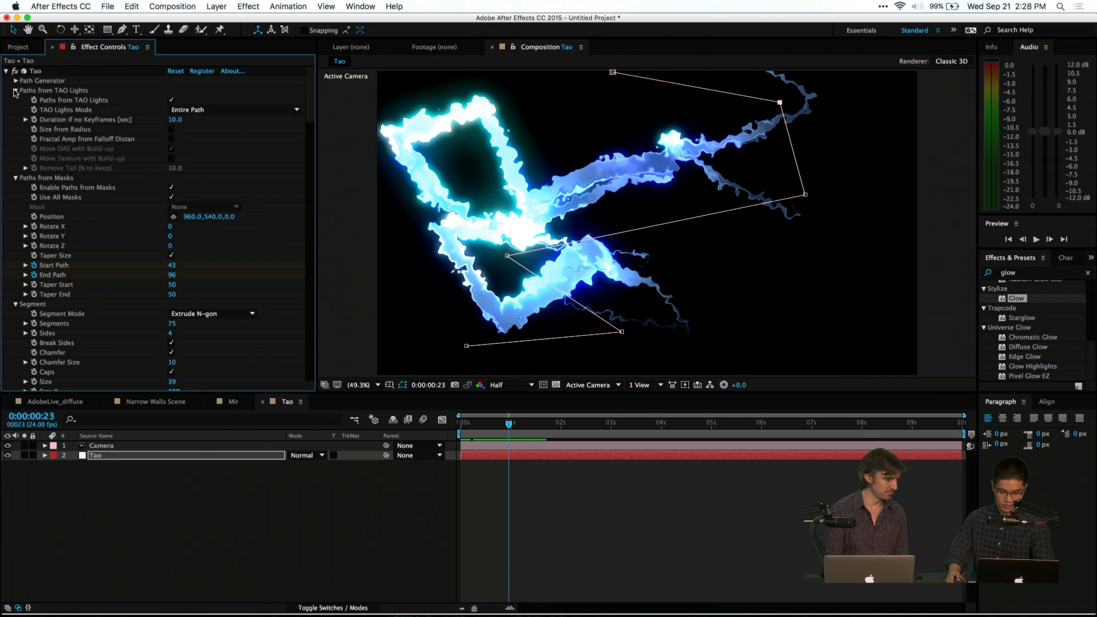
pyautogui.click(15, 91)
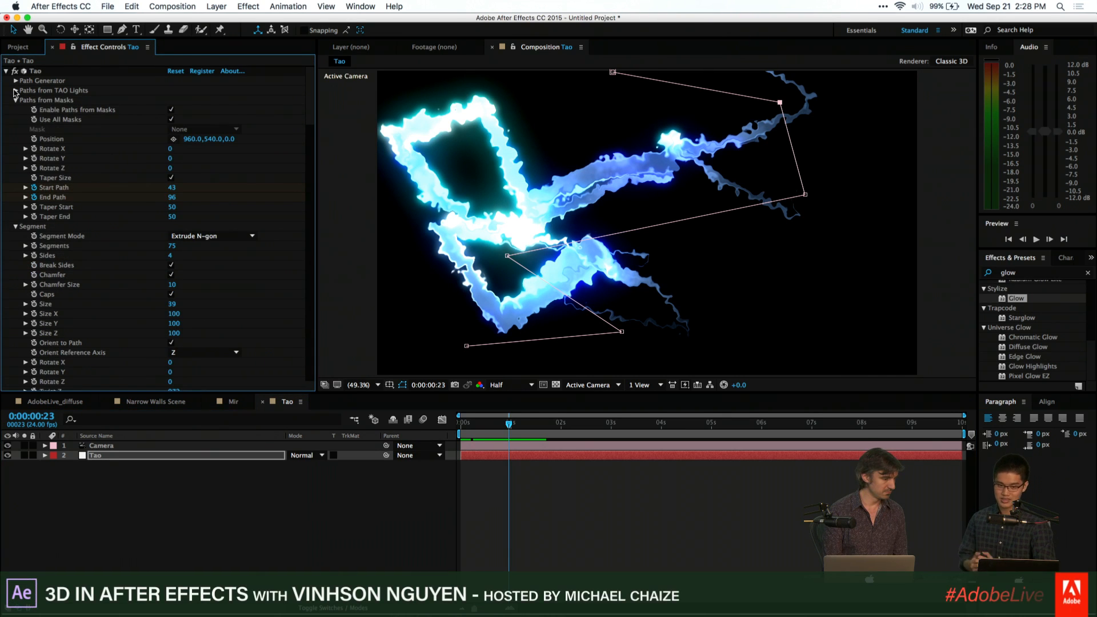
pyautogui.click(15, 91)
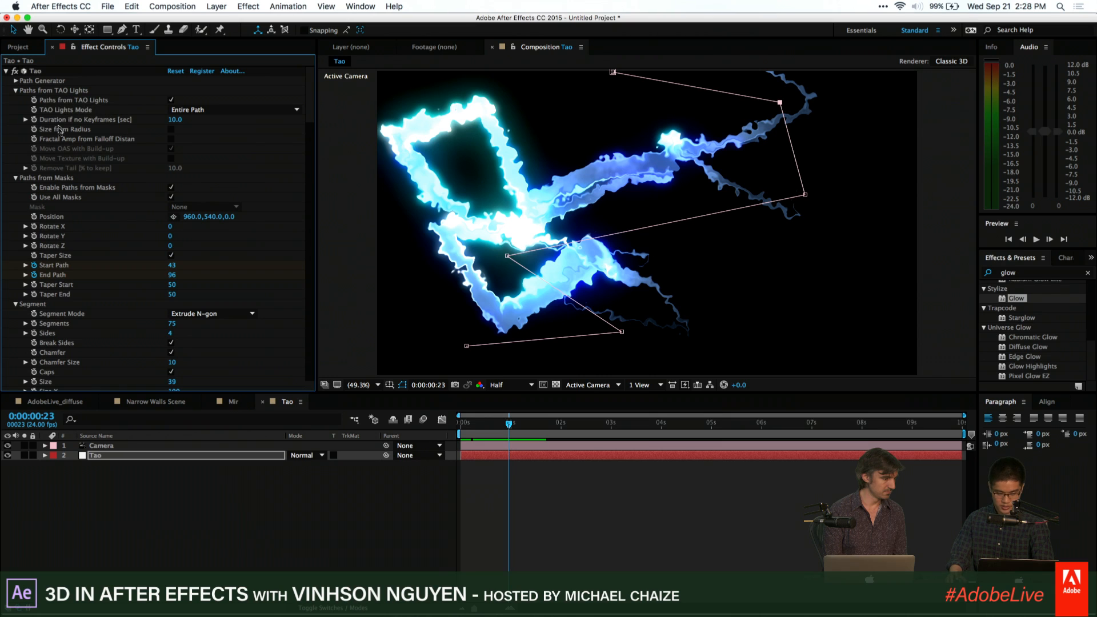
pyautogui.scroll(-3, 69, 197)
pyautogui.scroll(-6, 85, 189)
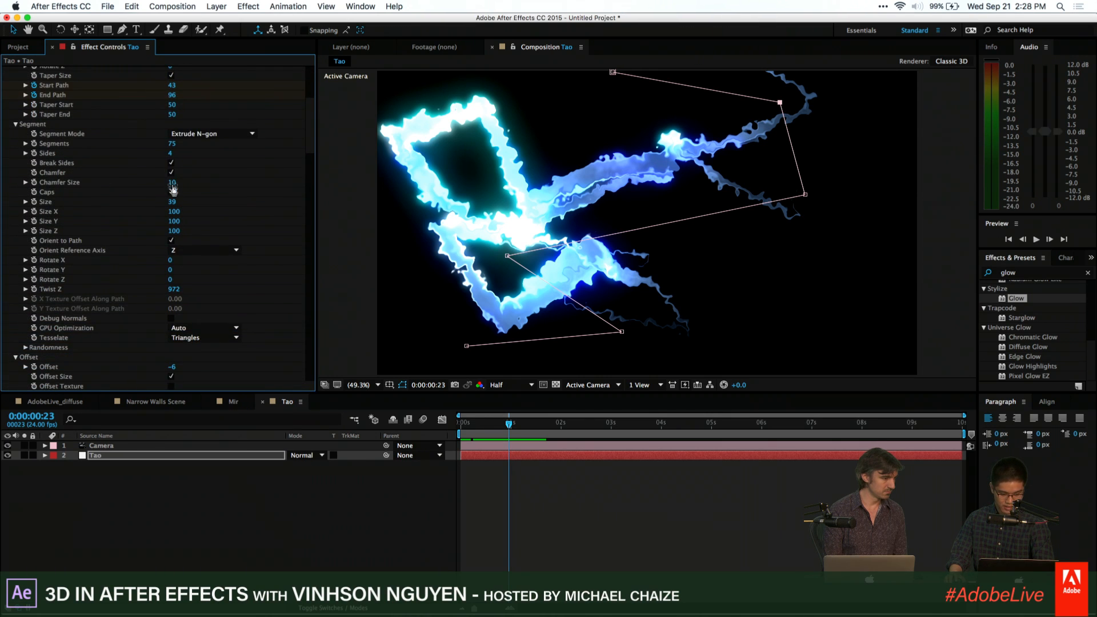
pyautogui.moveTo(171, 204)
pyautogui.mouseDown()
pyautogui.moveTo(184, 206)
pyautogui.moveTo(158, 203)
pyautogui.mouseUp()
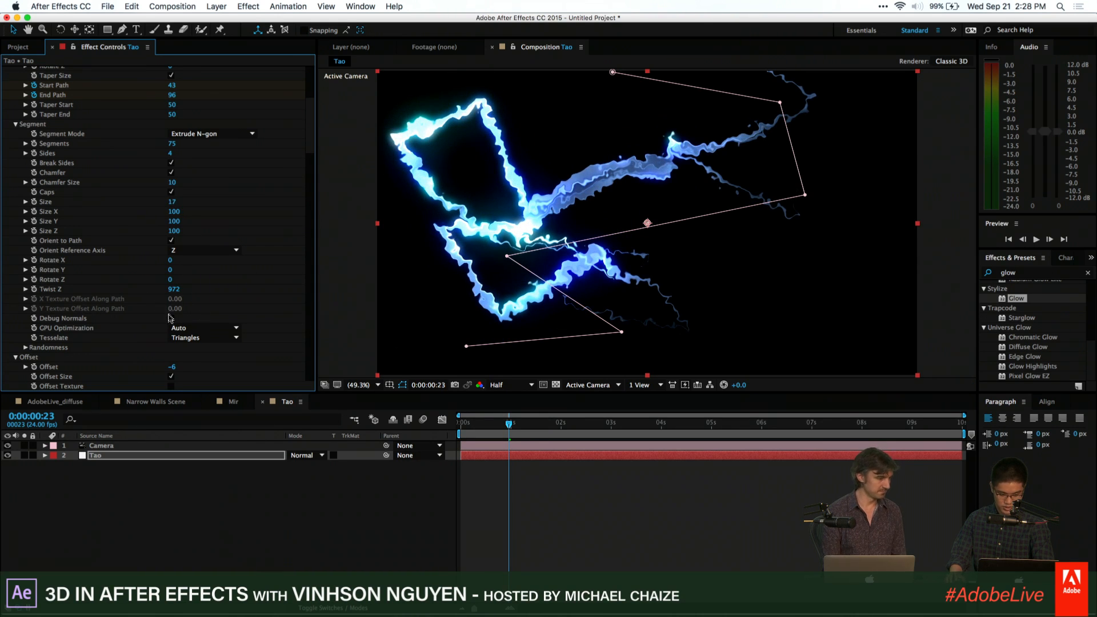
# Check the thinner energy shape from the start of the composition up to 0:00:01:04
pyautogui.moveTo(462, 423)
pyautogui.mouseDown()
pyautogui.moveTo(635, 425)
pyautogui.moveTo(460, 424)
pyautogui.mouseUp()
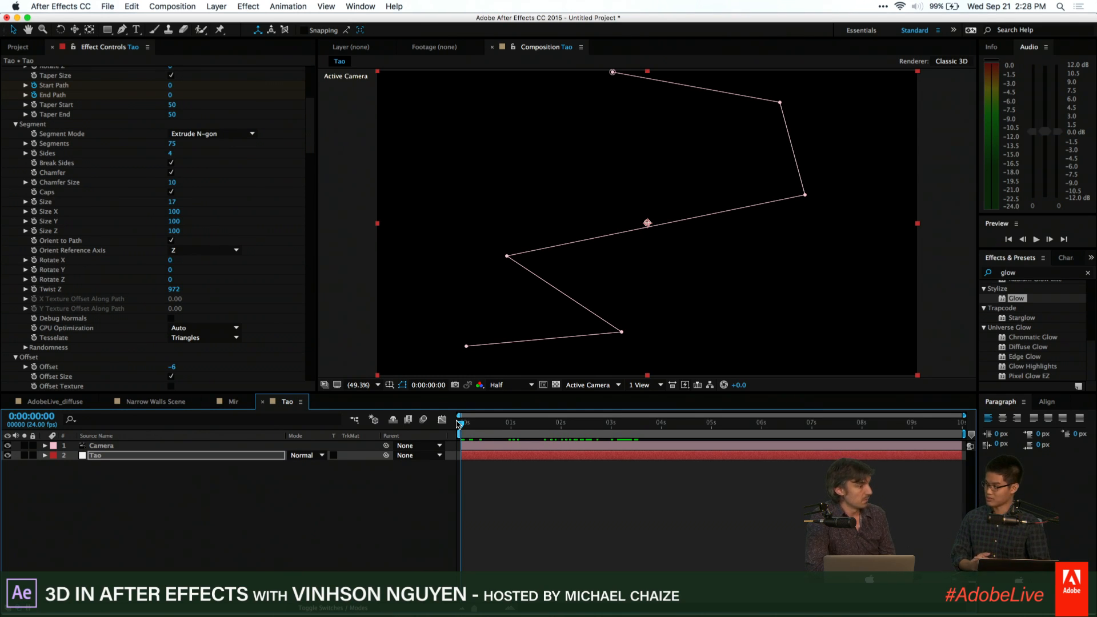
pyautogui.click(488, 424)
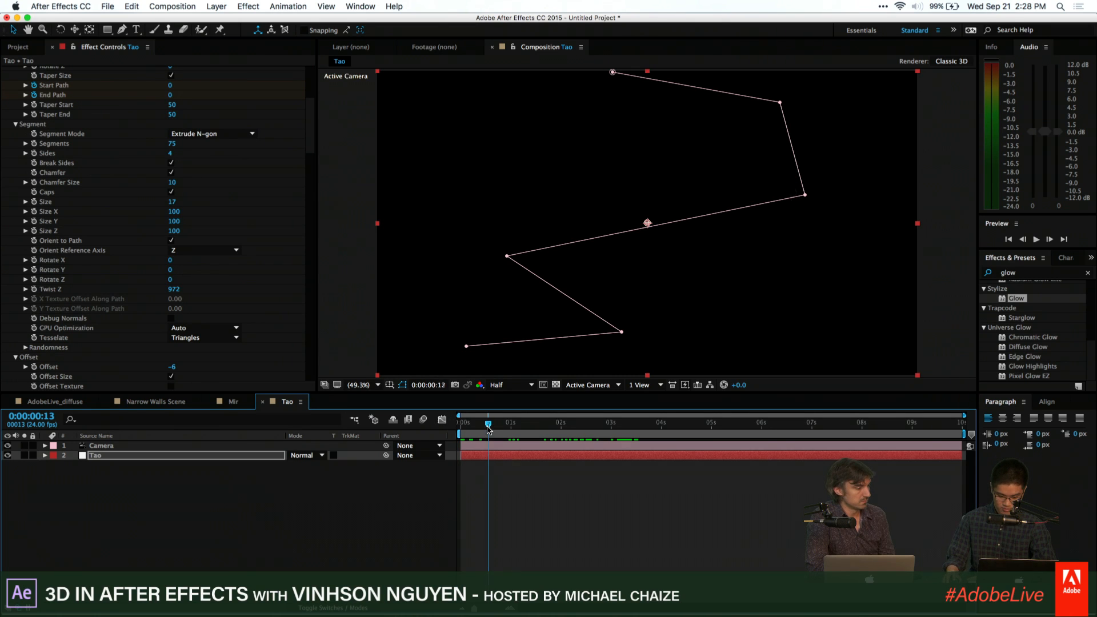
pyautogui.moveTo(508, 425)
pyautogui.mouseDown()
pyautogui.moveTo(574, 424)
pyautogui.moveTo(519, 423)
pyautogui.mouseUp()
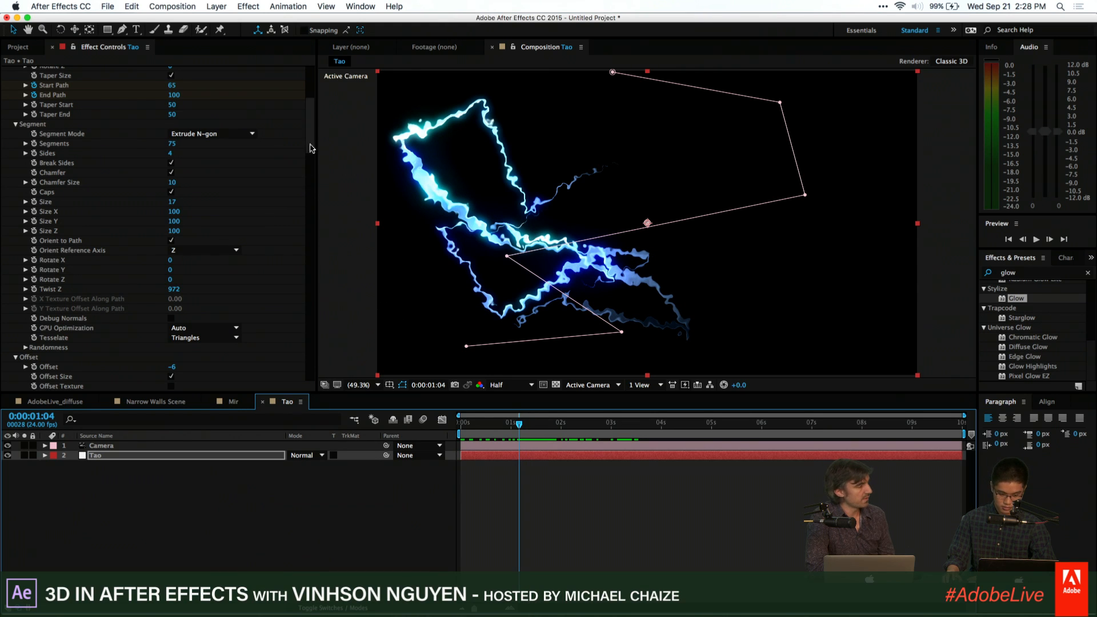
# Try resetting the whole Tao effect to its default settings and undo the reset
pyautogui.moveTo(312, 148); pyautogui.dragTo(309, 77)
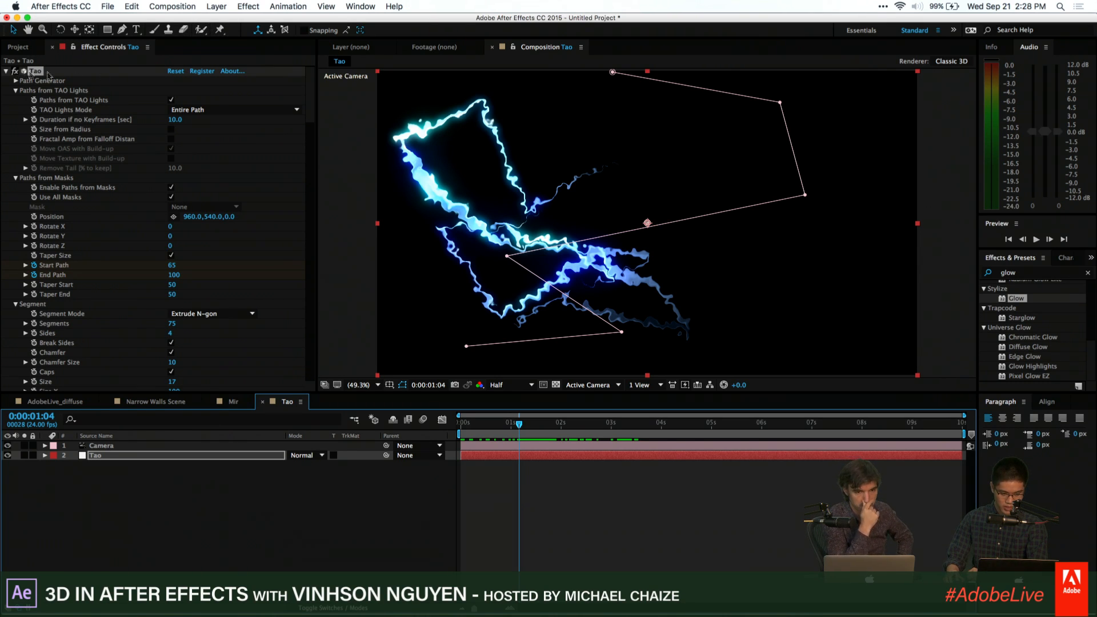
pyautogui.click(174, 71)
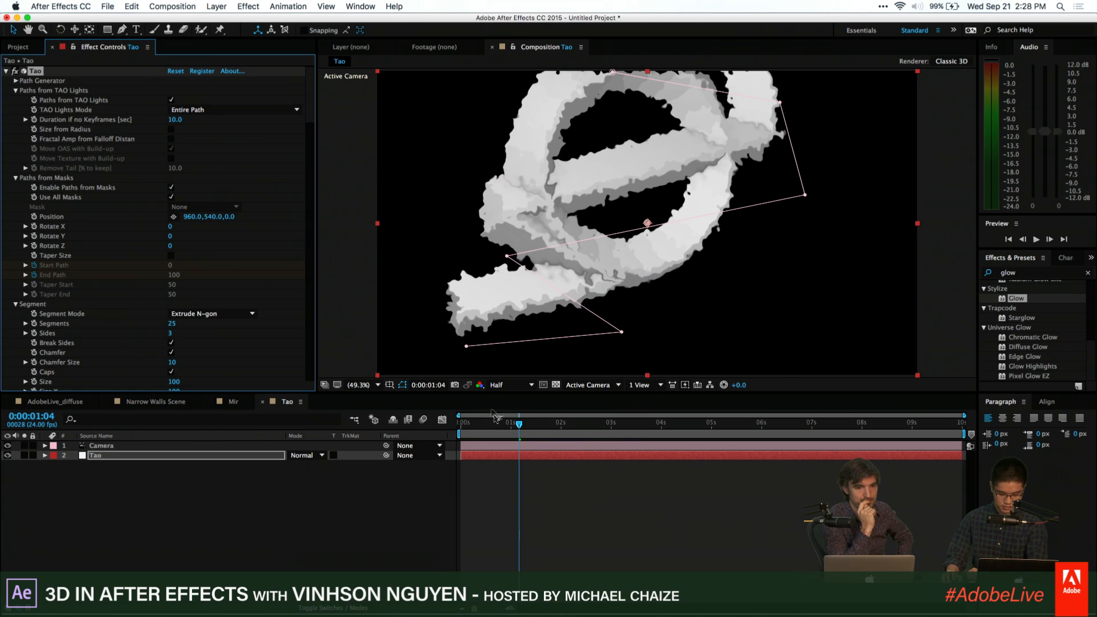
pyautogui.moveTo(500, 426)
pyautogui.mouseDown()
pyautogui.moveTo(475, 425)
pyautogui.moveTo(578, 425)
pyautogui.moveTo(483, 428)
pyautogui.moveTo(520, 428)
pyautogui.mouseUp()
pyautogui.press('cmd+z')
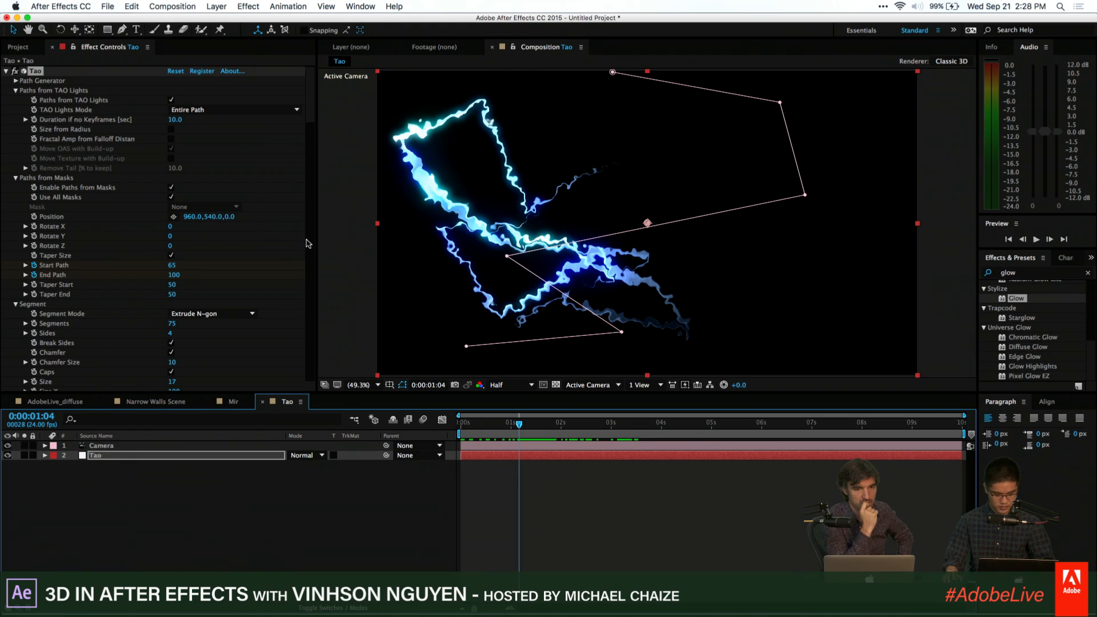
# Collapse Tao's expanded property groups above Material & Lighting and change the material color from blue to a neutral light grey
pyautogui.click(16, 90)
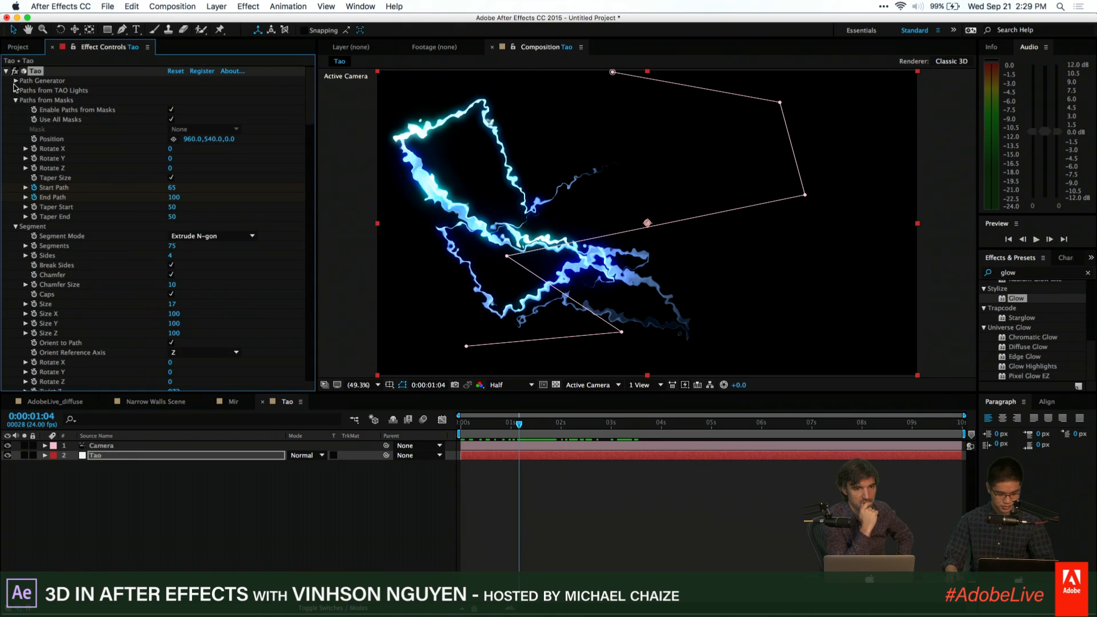
pyautogui.click(16, 100)
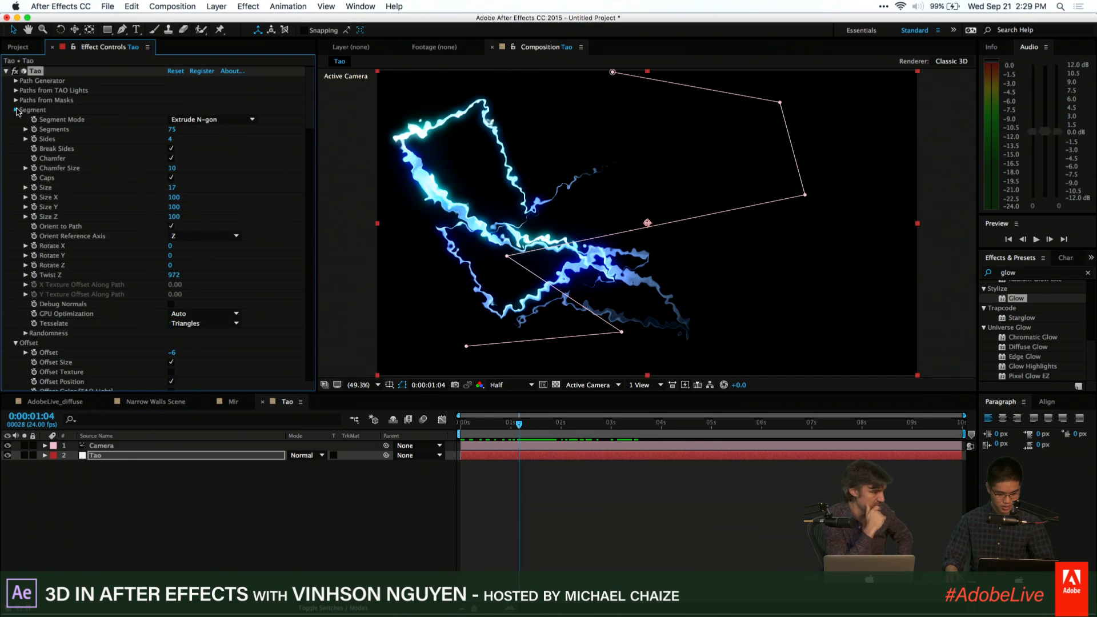
pyautogui.click(16, 109)
pyautogui.click(16, 120)
pyautogui.click(16, 129)
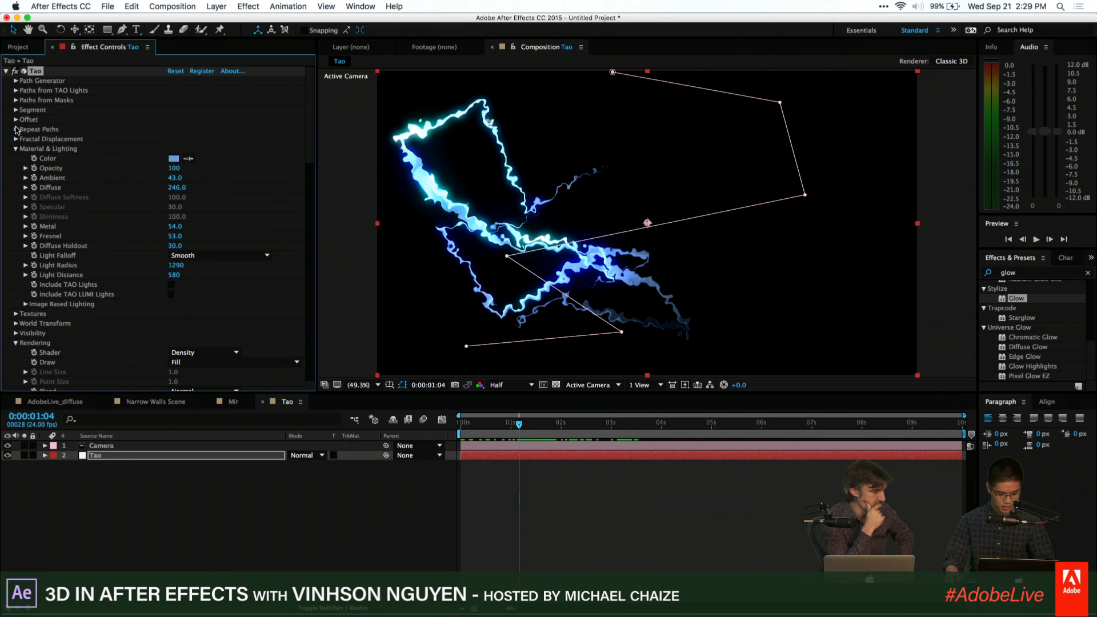
pyautogui.click(174, 158)
pyautogui.moveTo(238, 152)
pyautogui.mouseDown()
pyautogui.moveTo(169, 166)
pyautogui.moveTo(155, 191)
pyautogui.moveTo(161, 170)
pyautogui.mouseUp()
pyautogui.click(394, 133)
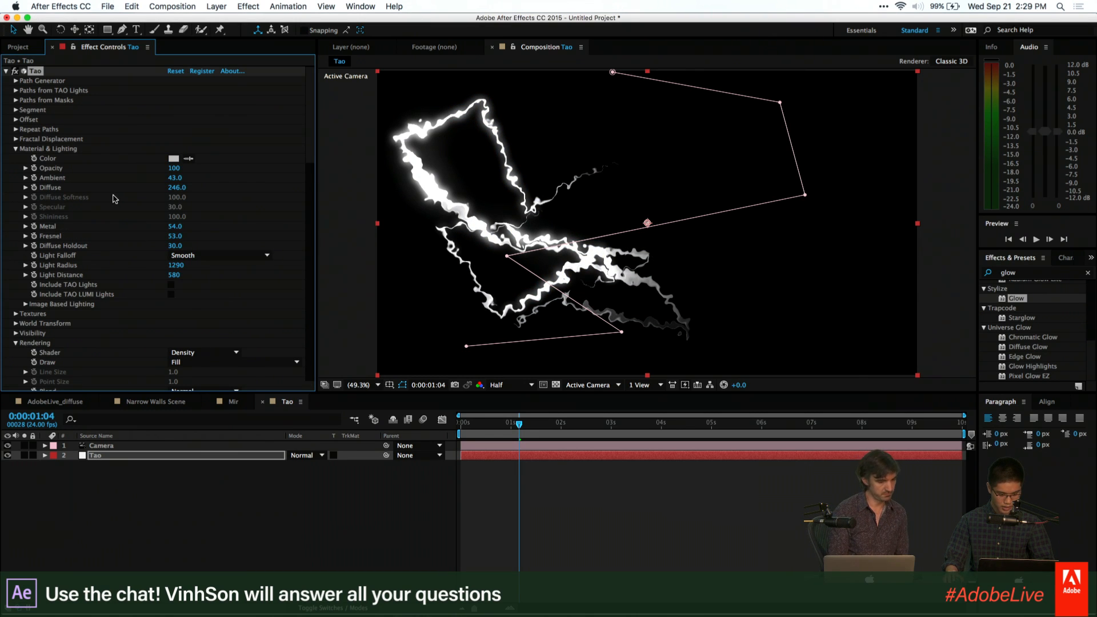
# Disable both Turbulent Displace effects and both Glow effects on the Tao layer to leave only the plain Tao geometry
pyautogui.scroll(-10, 115, 199)
pyautogui.scroll(-10, 18, 299)
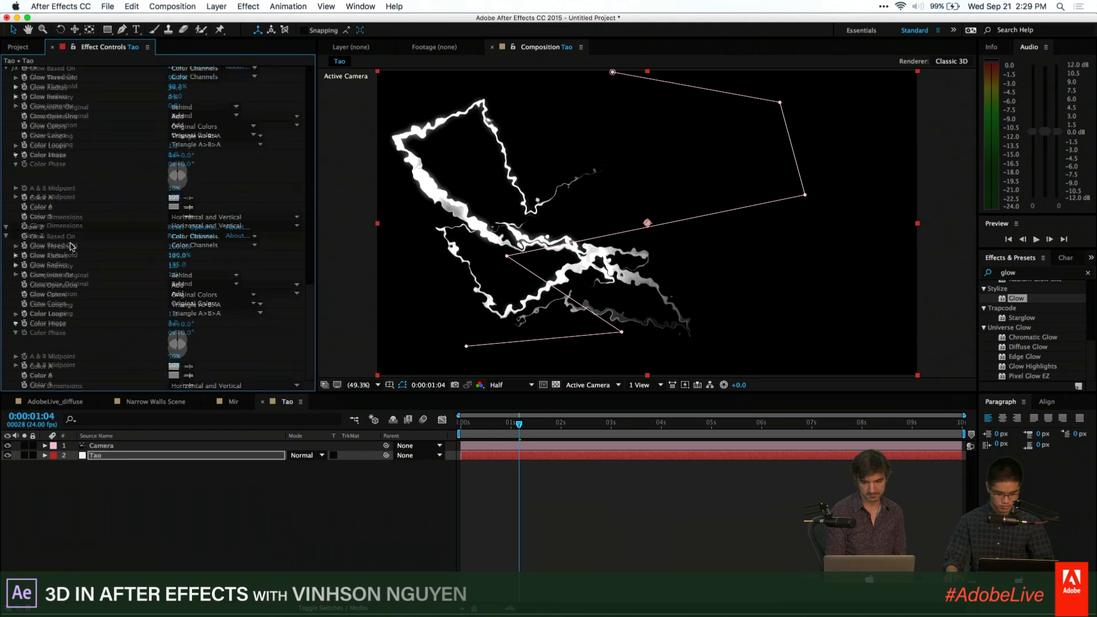
pyautogui.scroll(10, 23, 228)
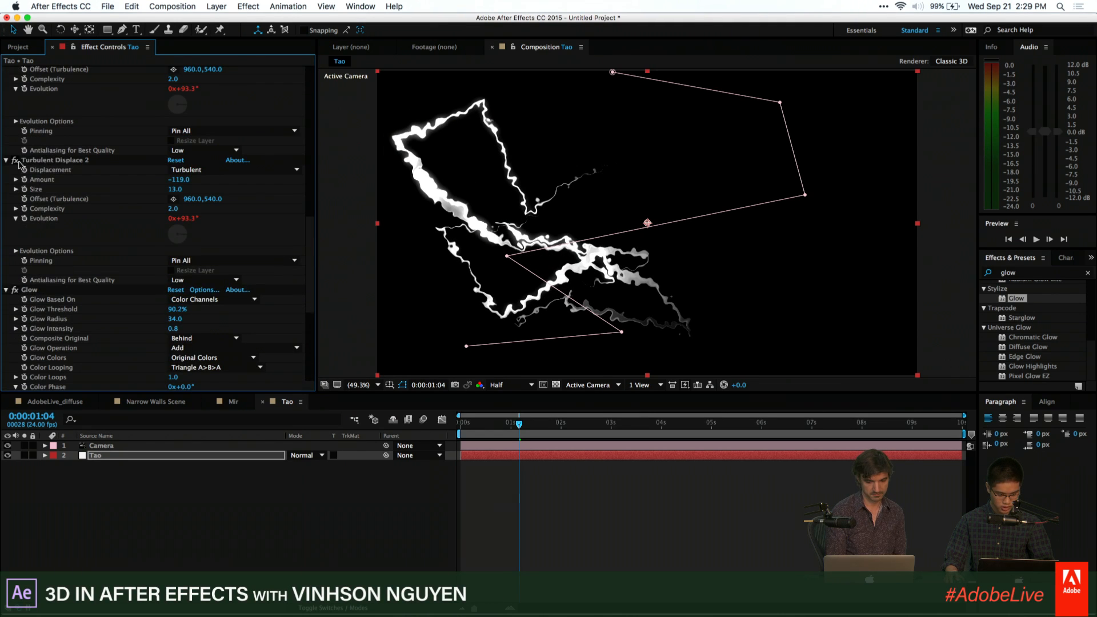
pyautogui.click(14, 161)
pyautogui.scroll(5, 19, 199)
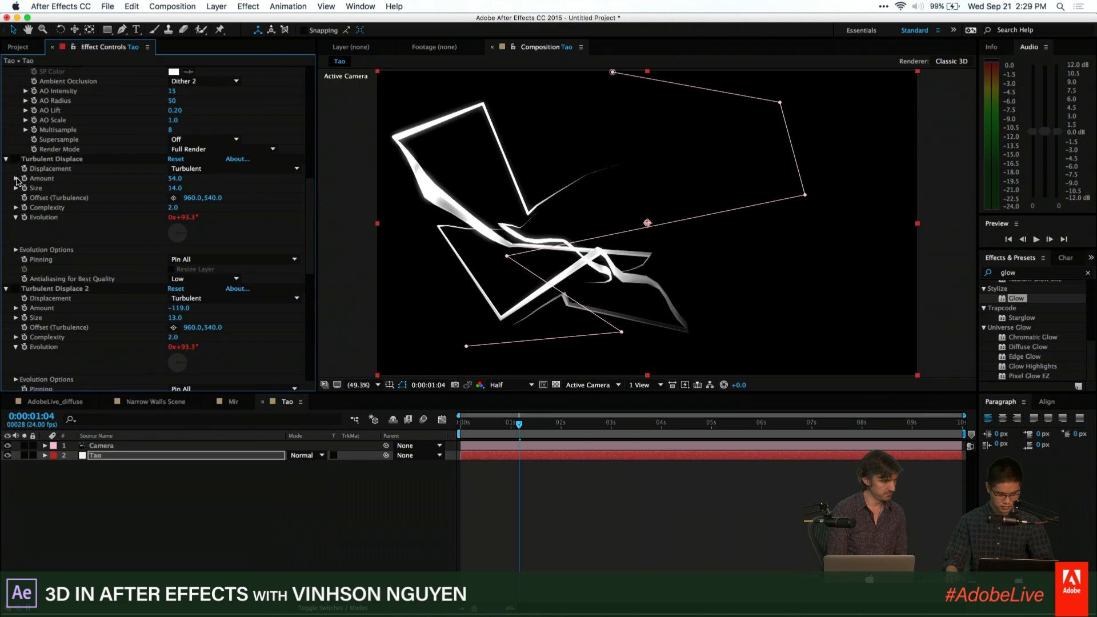
pyautogui.scroll(-15, 17, 182)
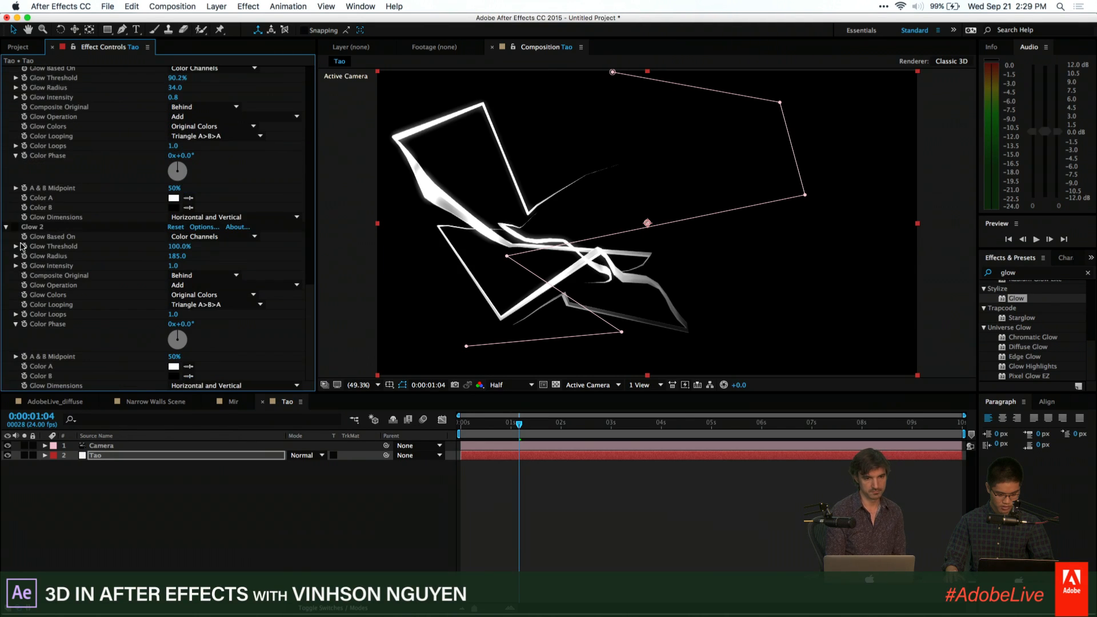
pyautogui.scroll(5, 19, 232)
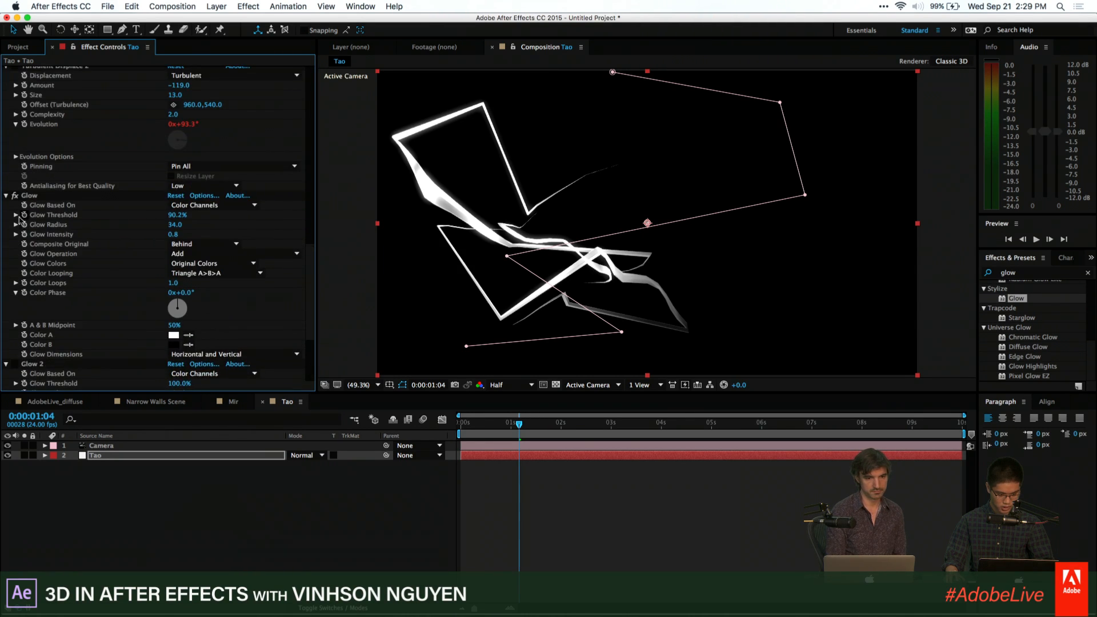
pyautogui.click(15, 195)
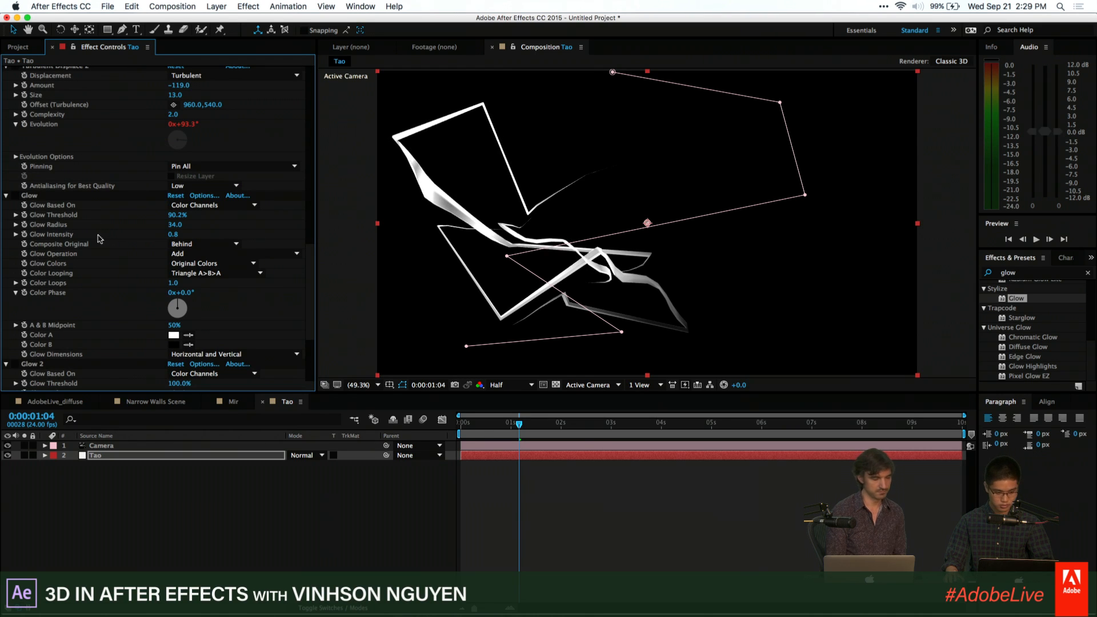
pyautogui.scroll(15, 86, 235)
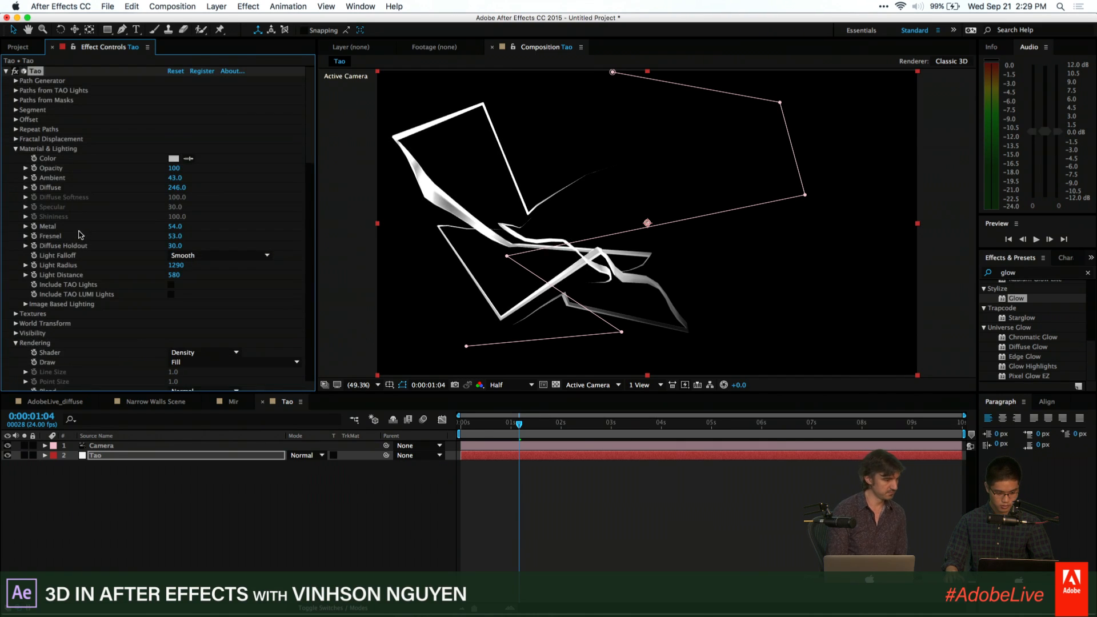
# Set Tao's Taper End to 81 and enlarge the Segment Size to 107
pyautogui.click(16, 100)
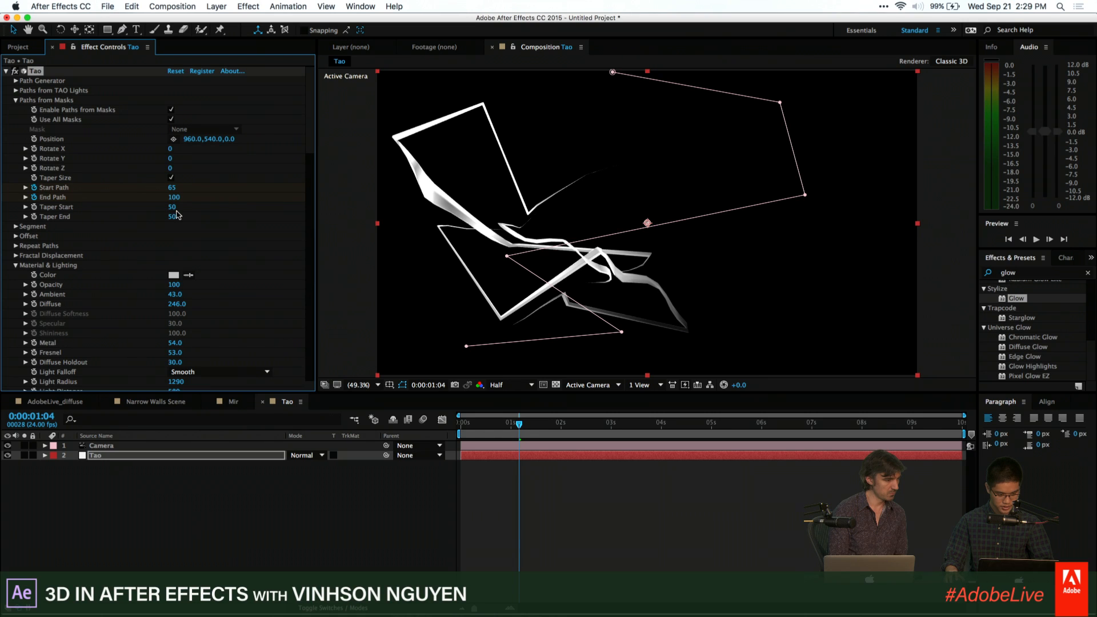
pyautogui.moveTo(177, 216); pyautogui.dragTo(186, 212)
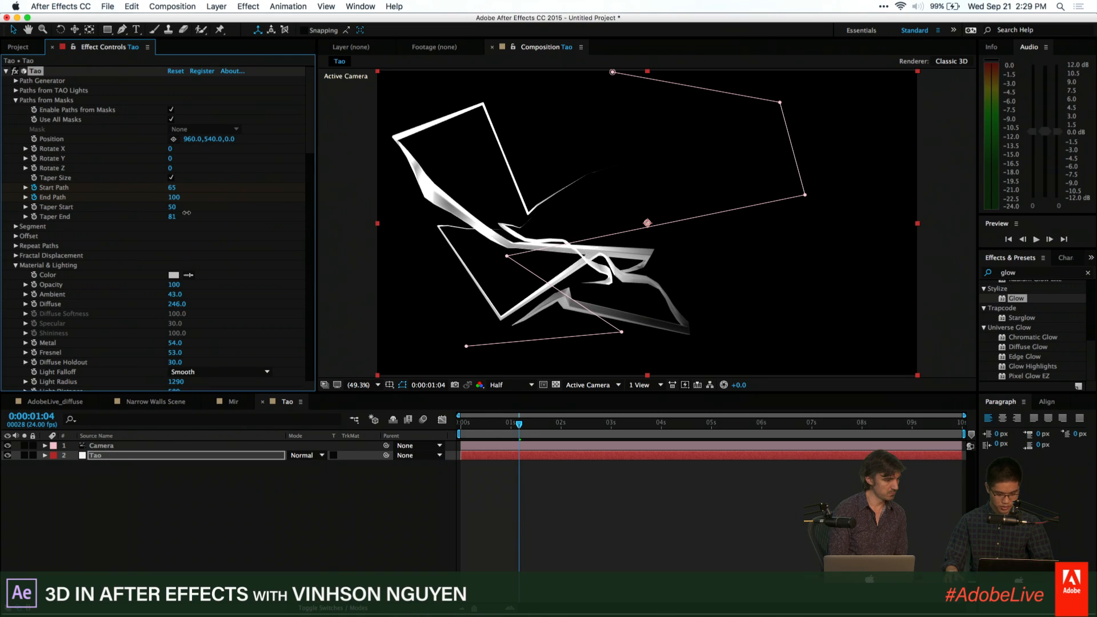
pyautogui.click(16, 227)
pyautogui.scroll(-2, 86, 222)
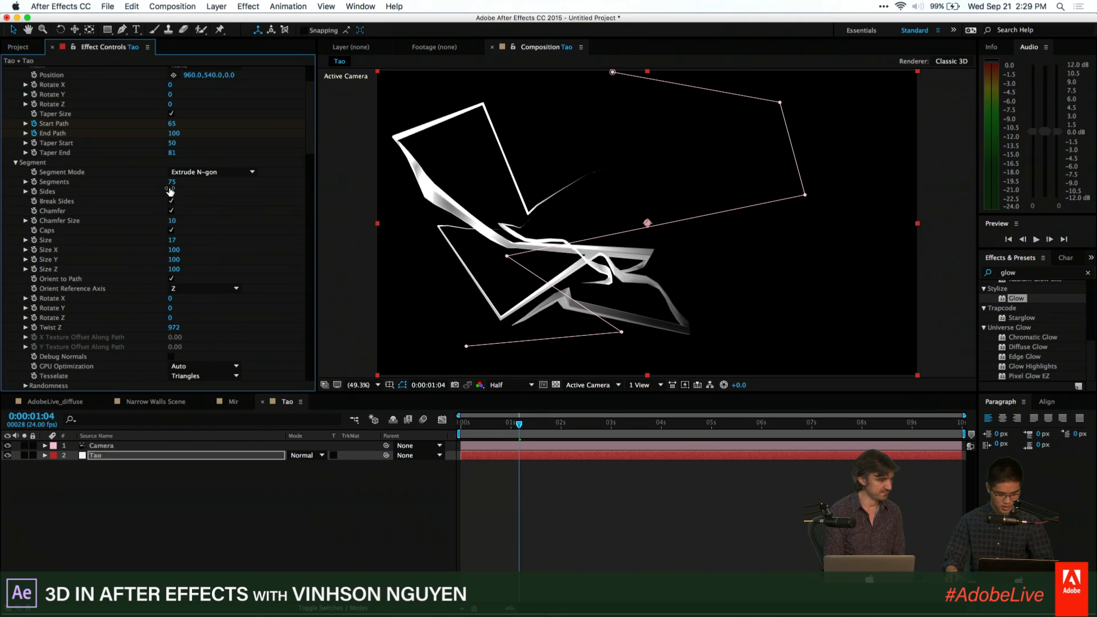
pyautogui.moveTo(170, 245); pyautogui.dragTo(206, 228)
# Try Tao's Repeat N-gon segment mode and switch the Segment Mode to Repeat Sphere
pyautogui.click(217, 176)
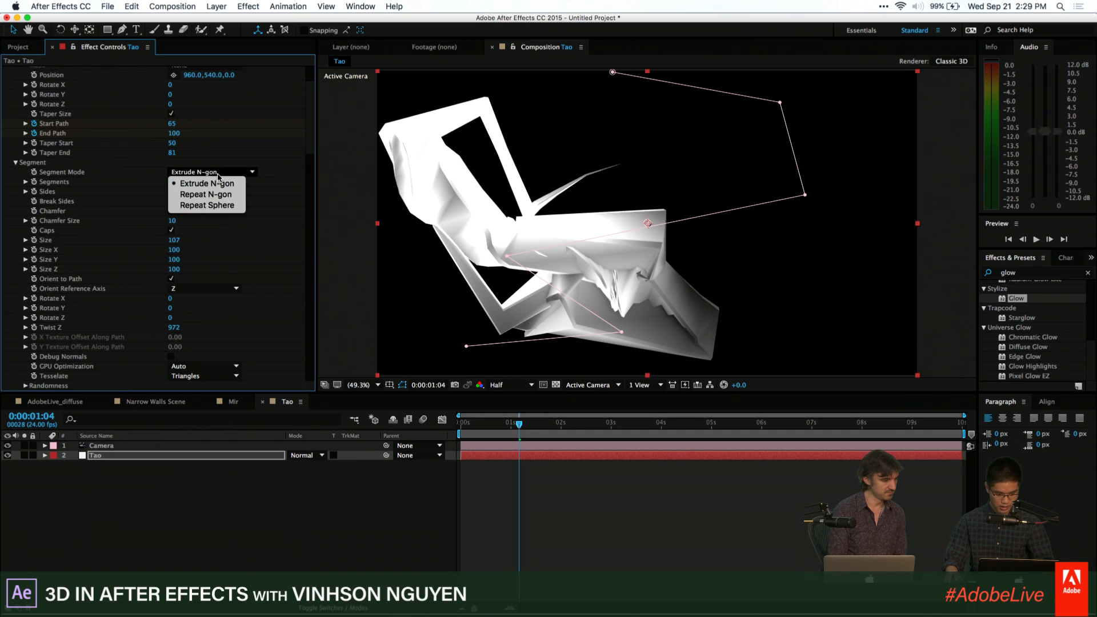
pyautogui.click(277, 176)
pyautogui.scroll(-1, 212, 289)
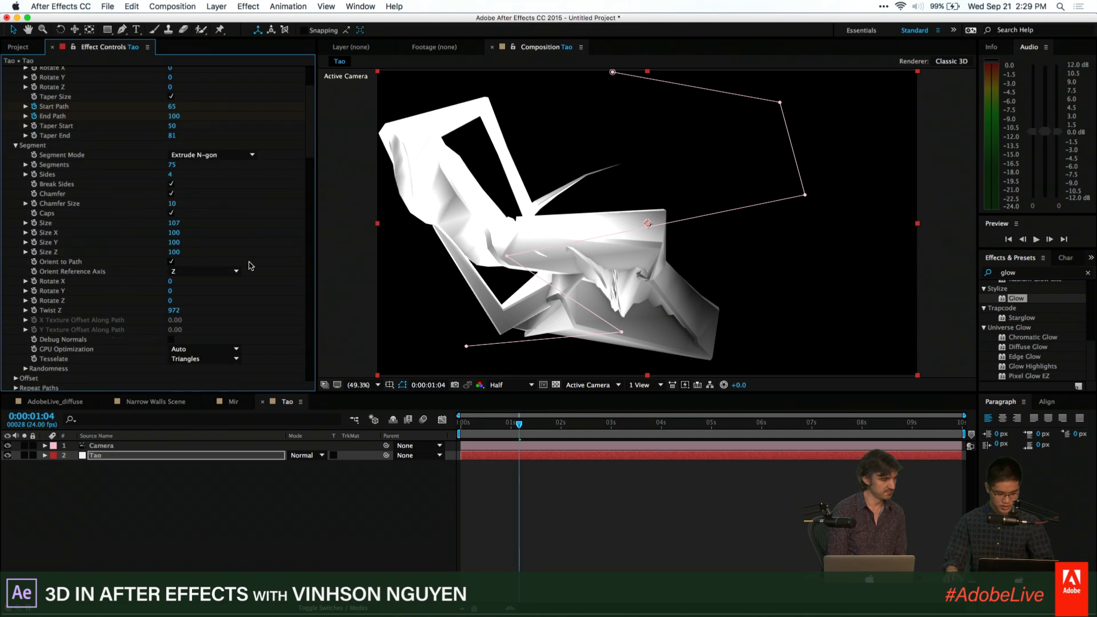
pyautogui.scroll(5, 249, 265)
pyautogui.scroll(-1, 296, 253)
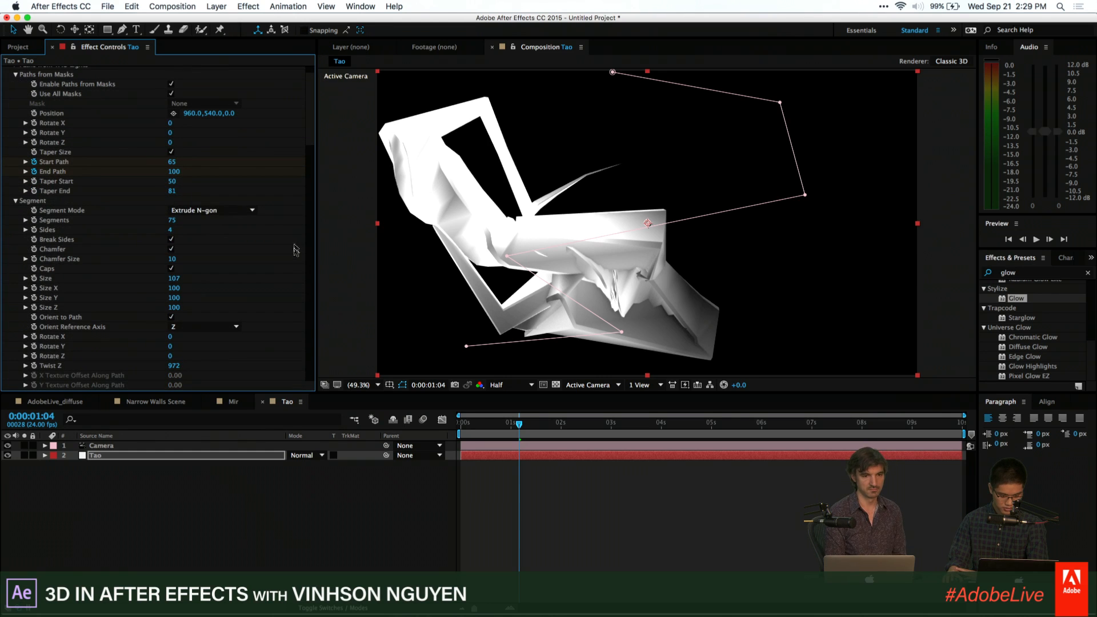
pyautogui.click(212, 211)
pyautogui.click(220, 233)
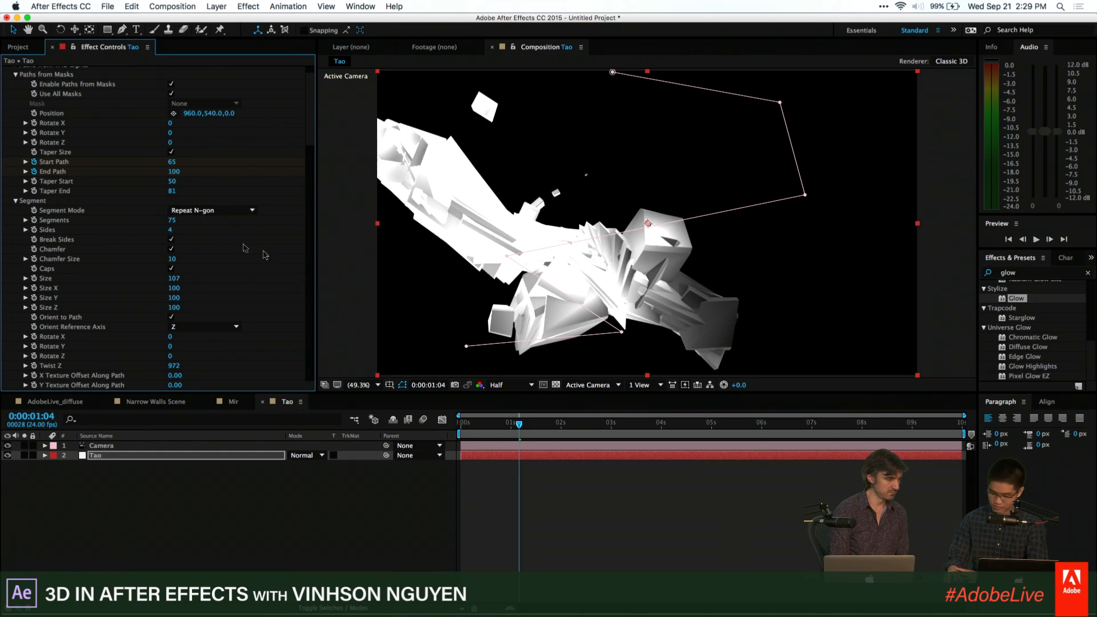
pyautogui.click(197, 212)
pyautogui.click(203, 245)
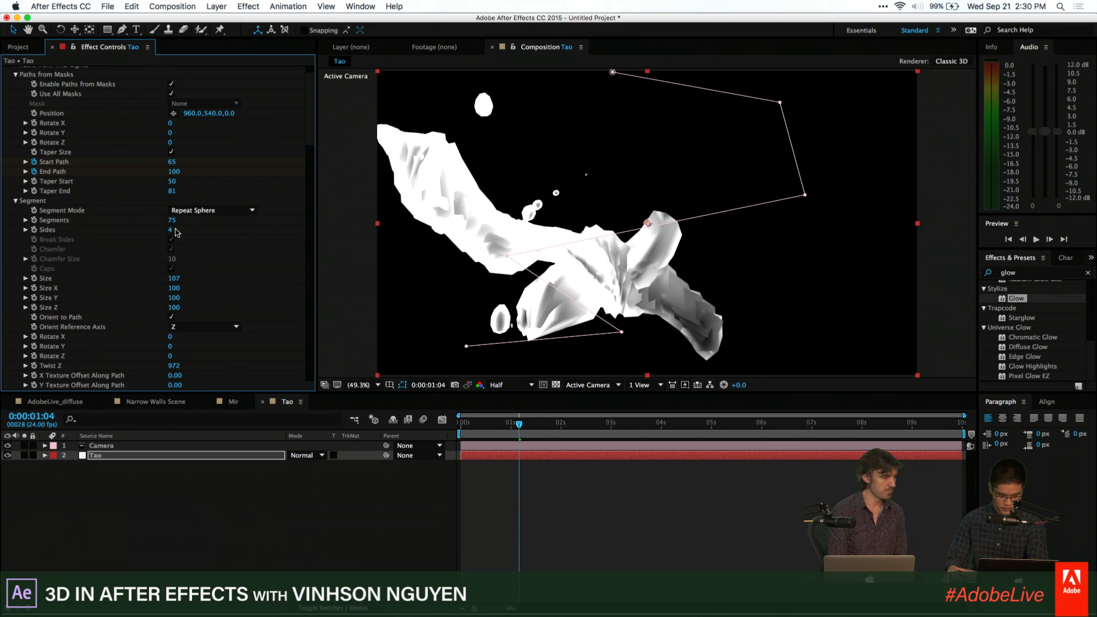
# Expand Tao's Fractal Displacement settings and adjust the displacement to distort the repeated-sphere shape further
pyautogui.scroll(-10, 177, 232)
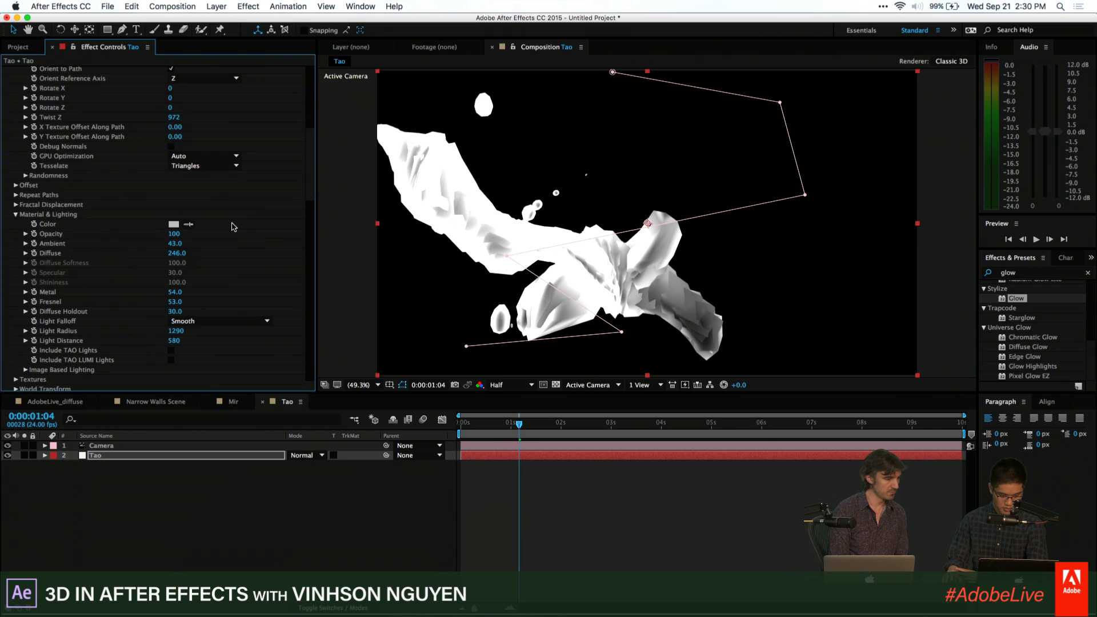
pyautogui.click(16, 205)
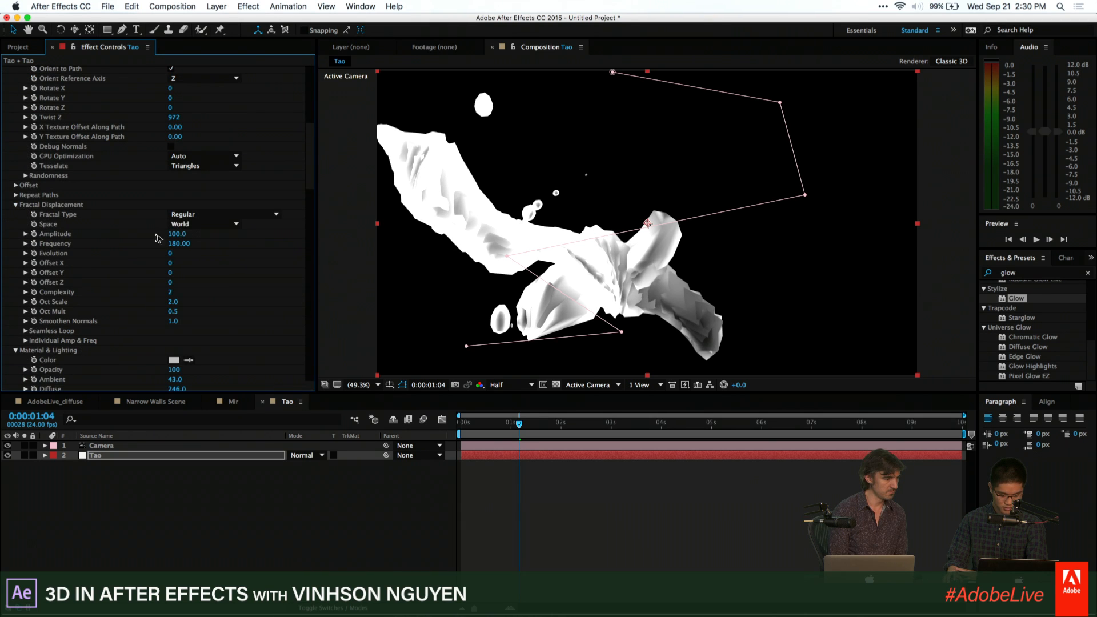
pyautogui.moveTo(186, 239); pyautogui.dragTo(211, 218)
# Track the camera sideways so the Tao shape sits closer to the centre of the frame
pyautogui.scroll(-10, 229, 223)
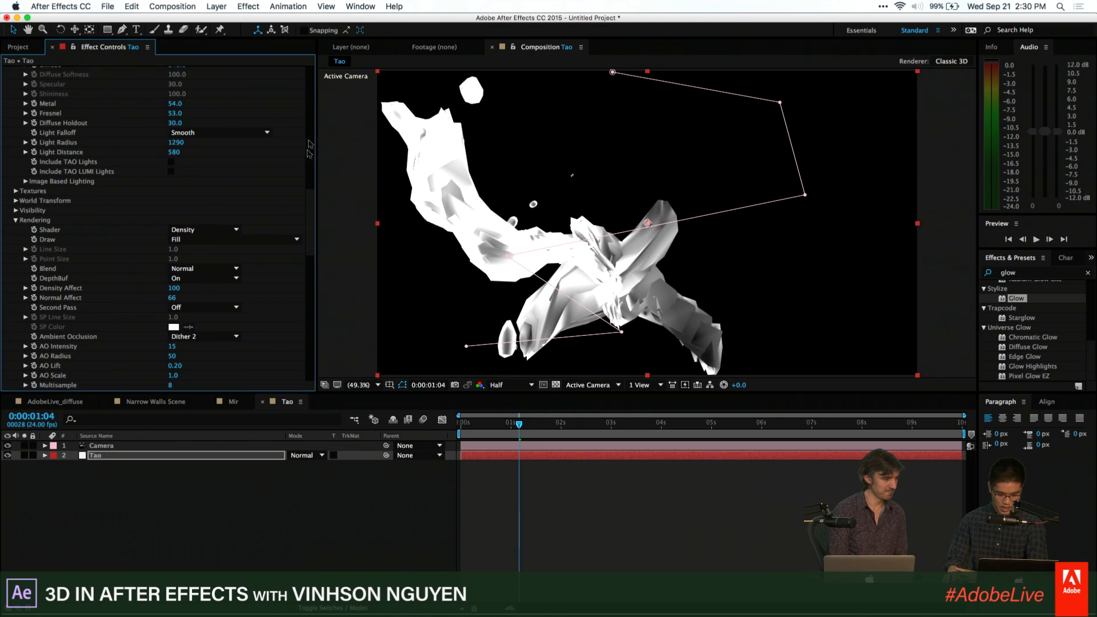
pyautogui.press('c')
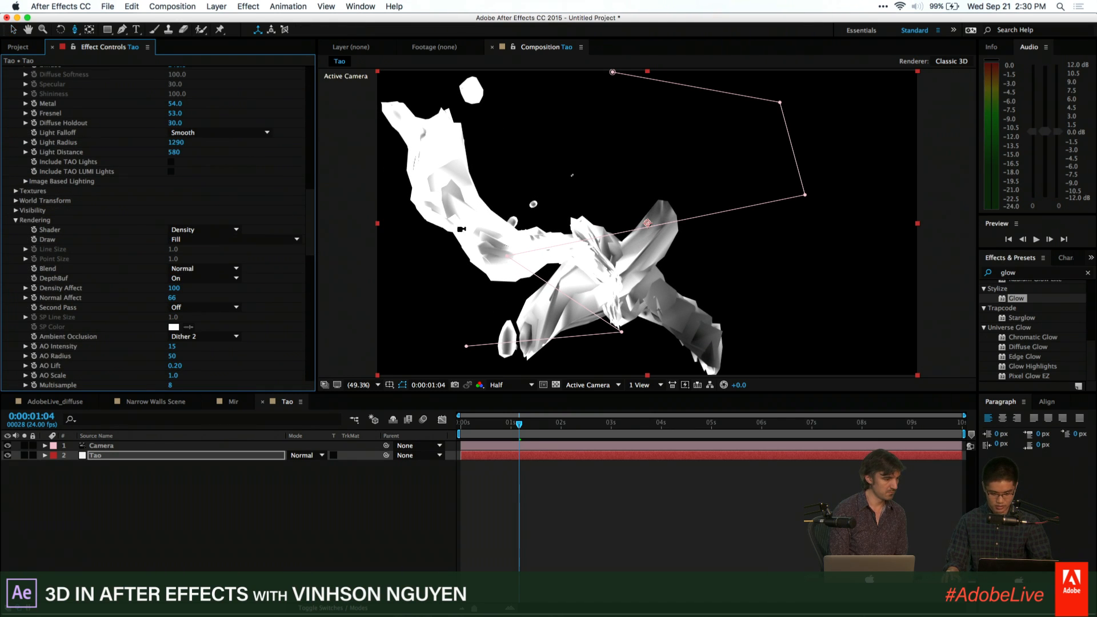
pyautogui.moveTo(459, 229); pyautogui.dragTo(541, 215)
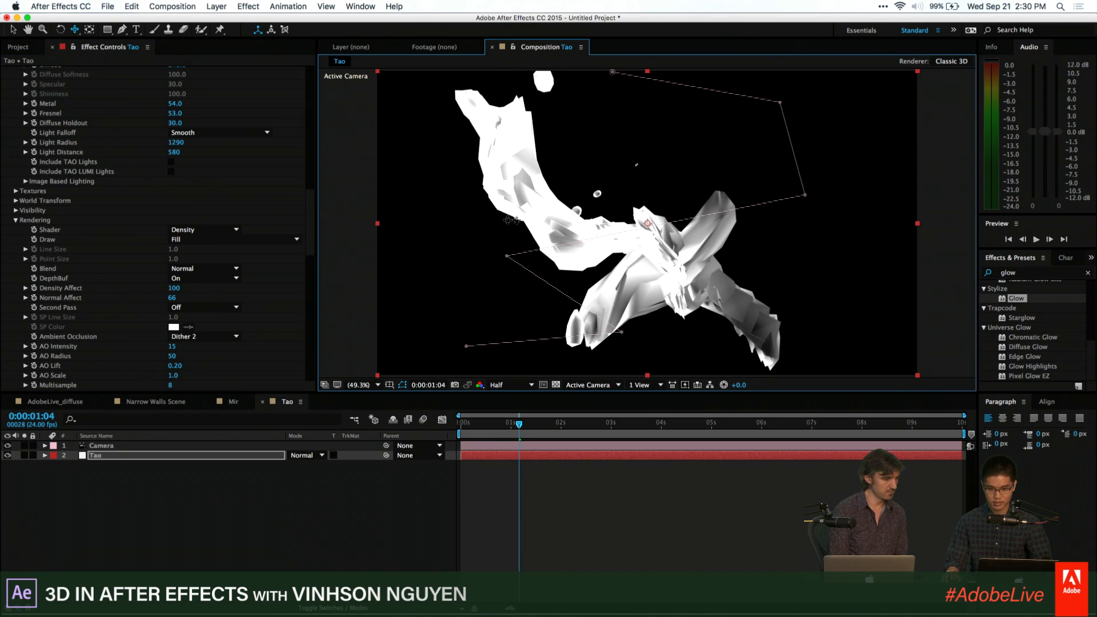
pyautogui.scroll(-15, 76, 262)
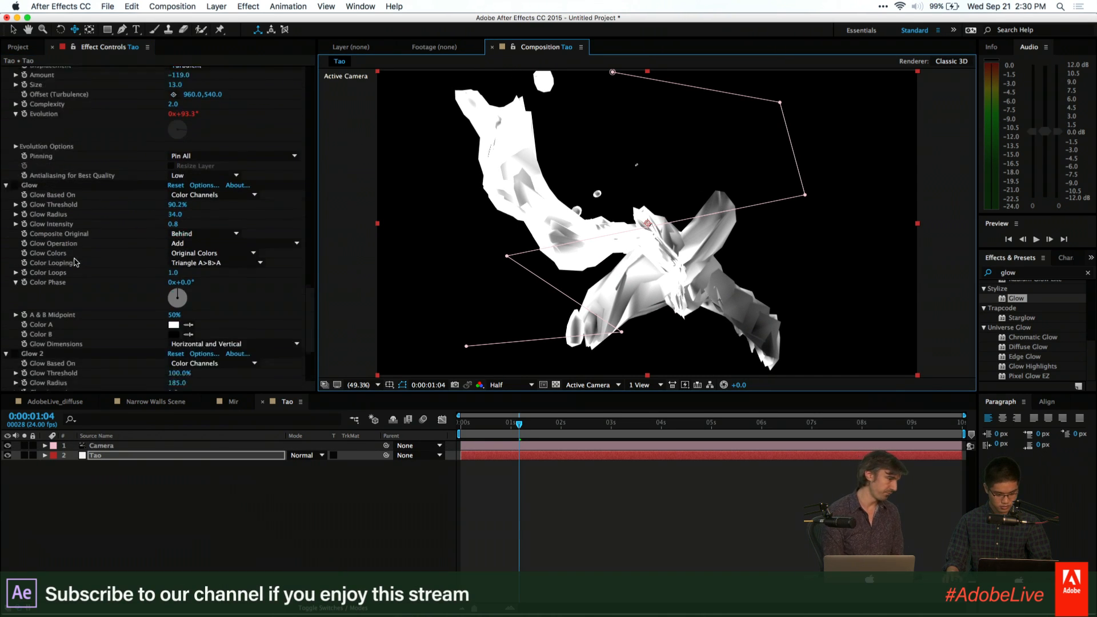
# Start a footage import and browse to the BackLight_4K folder in VideoCopilot's Materials, Environment, BackLight_Environments directory under Documents
pyautogui.click(17, 46)
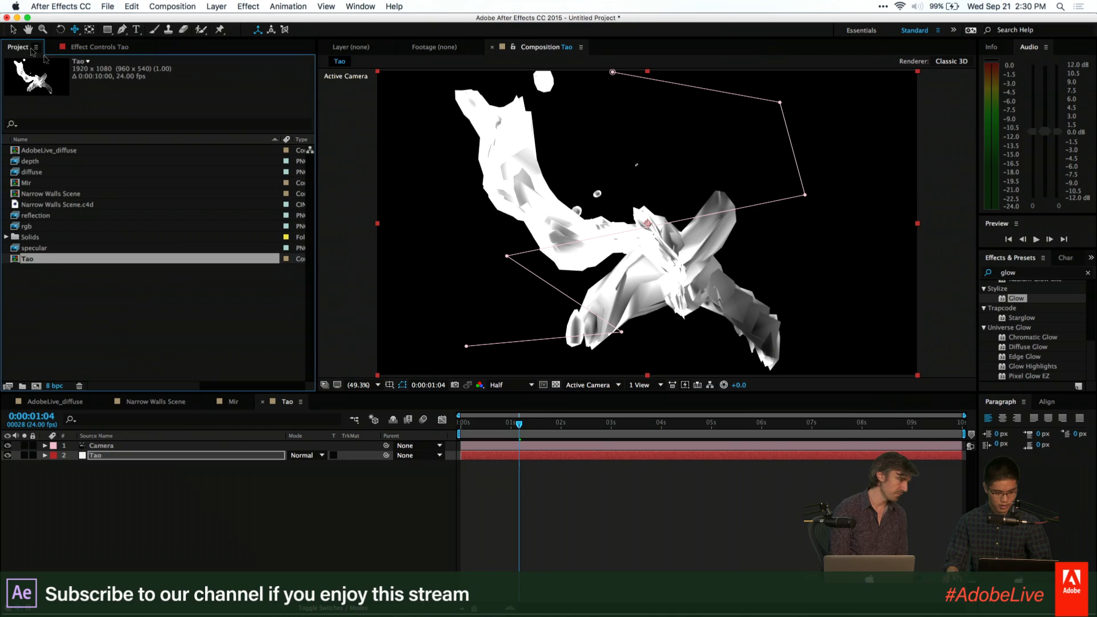
pyautogui.doubleClick(92, 287)
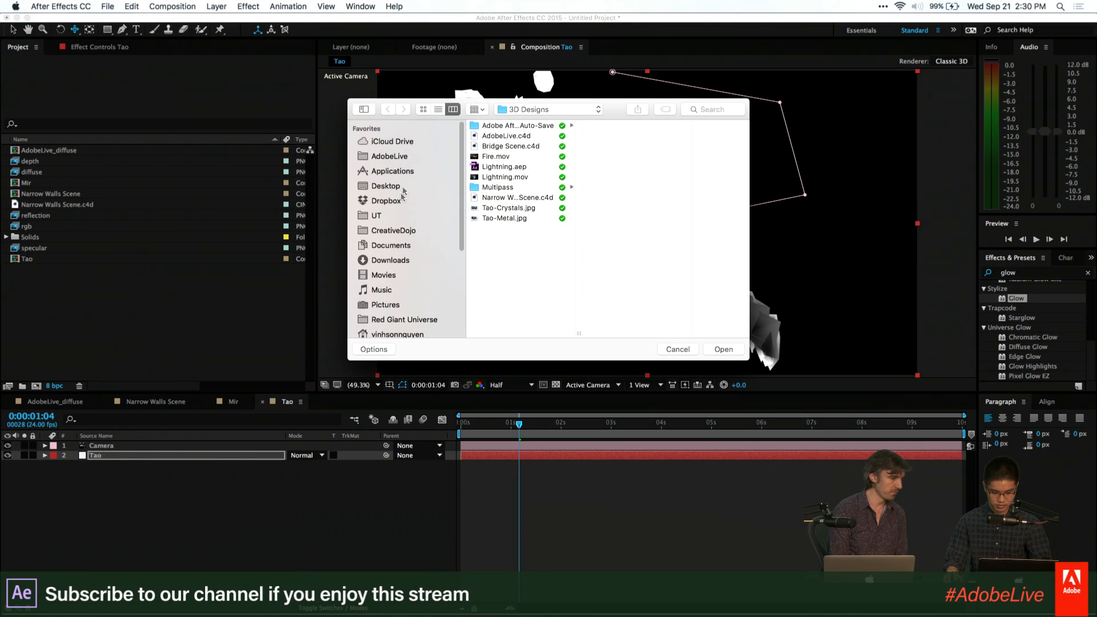
pyautogui.click(402, 245)
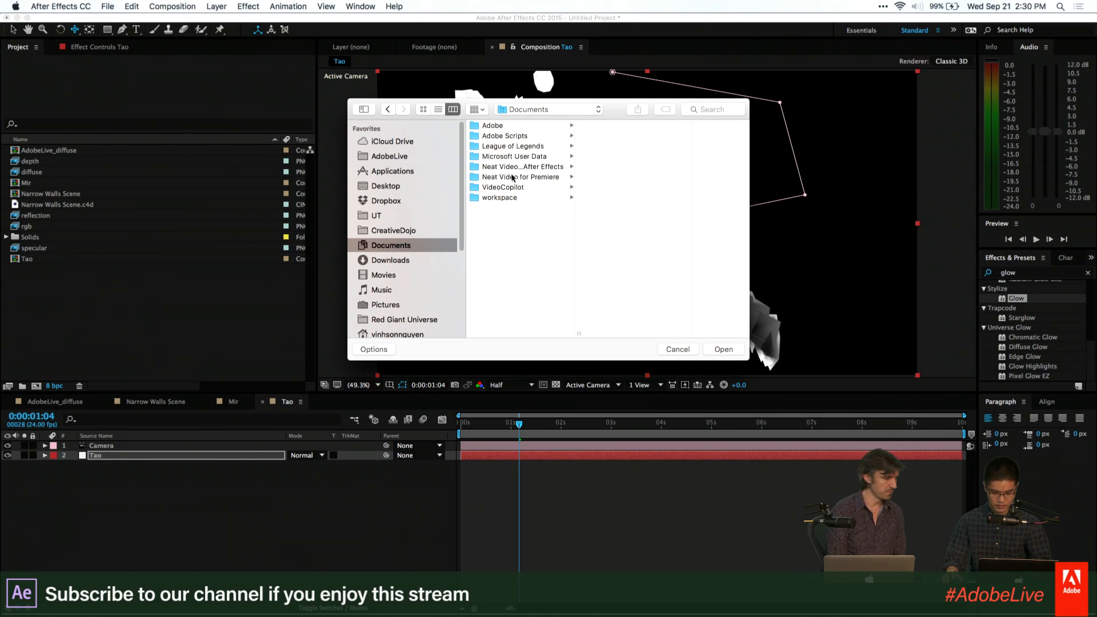
pyautogui.click(538, 187)
pyautogui.click(629, 135)
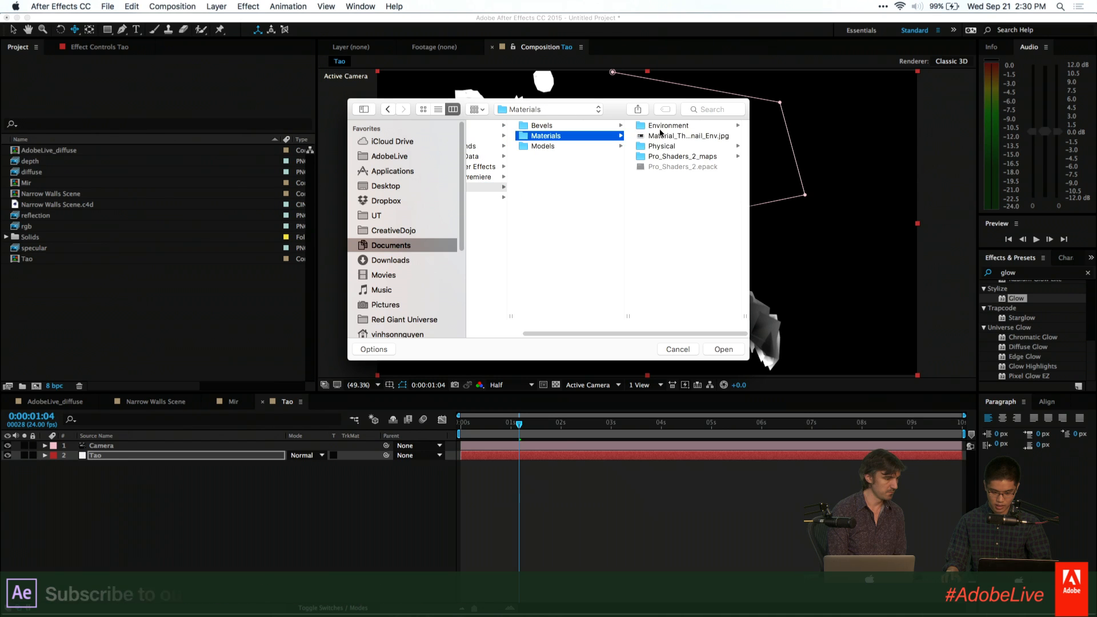
pyautogui.click(657, 125)
pyautogui.click(694, 127)
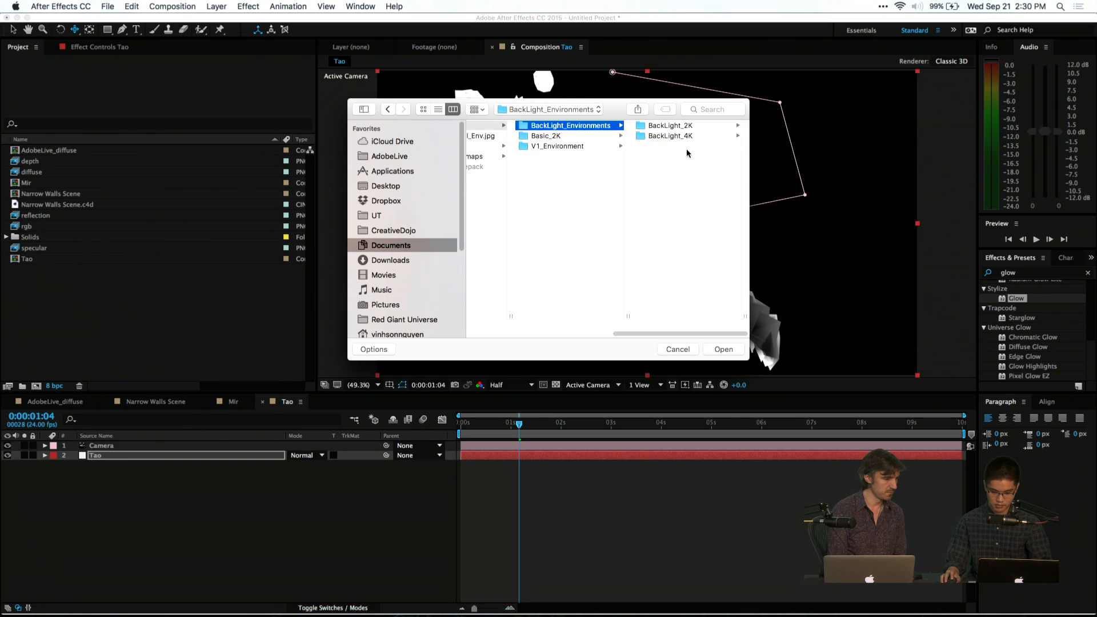
pyautogui.click(693, 136)
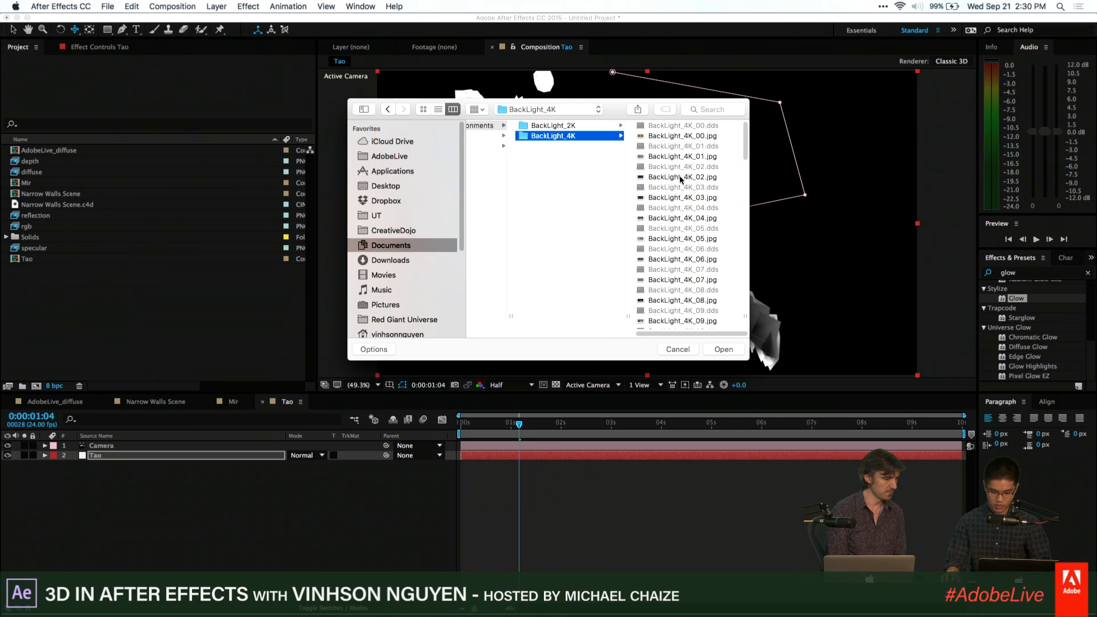
# Import the BackLight_4K images as a JPEG sequence and delete that footage item from the project
pyautogui.click(677, 178)
pyautogui.press('Return')
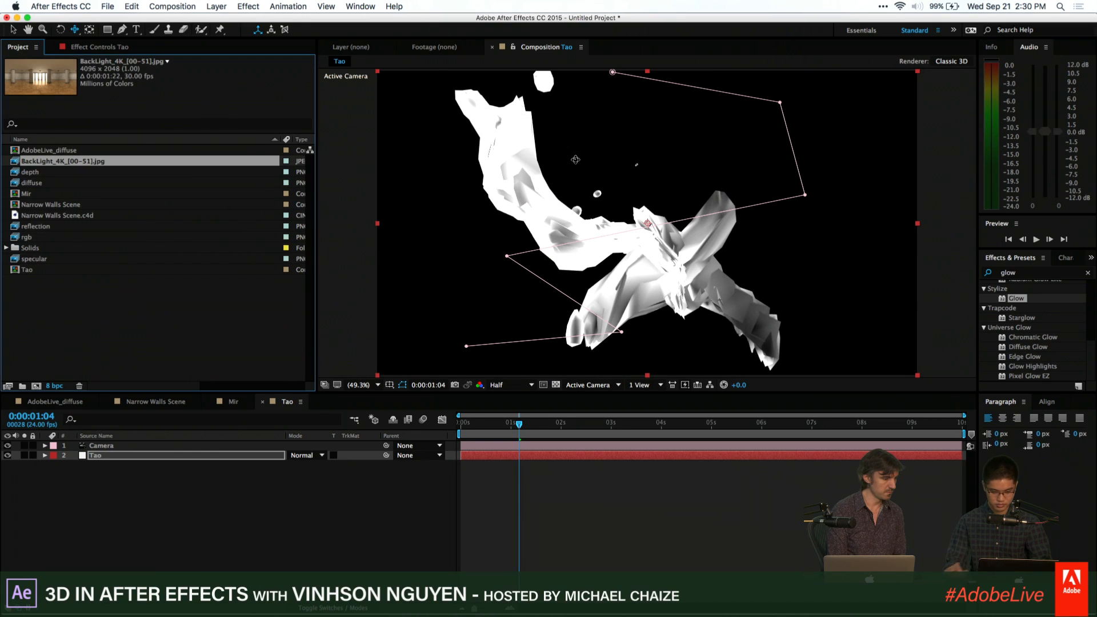
pyautogui.press('Delete')
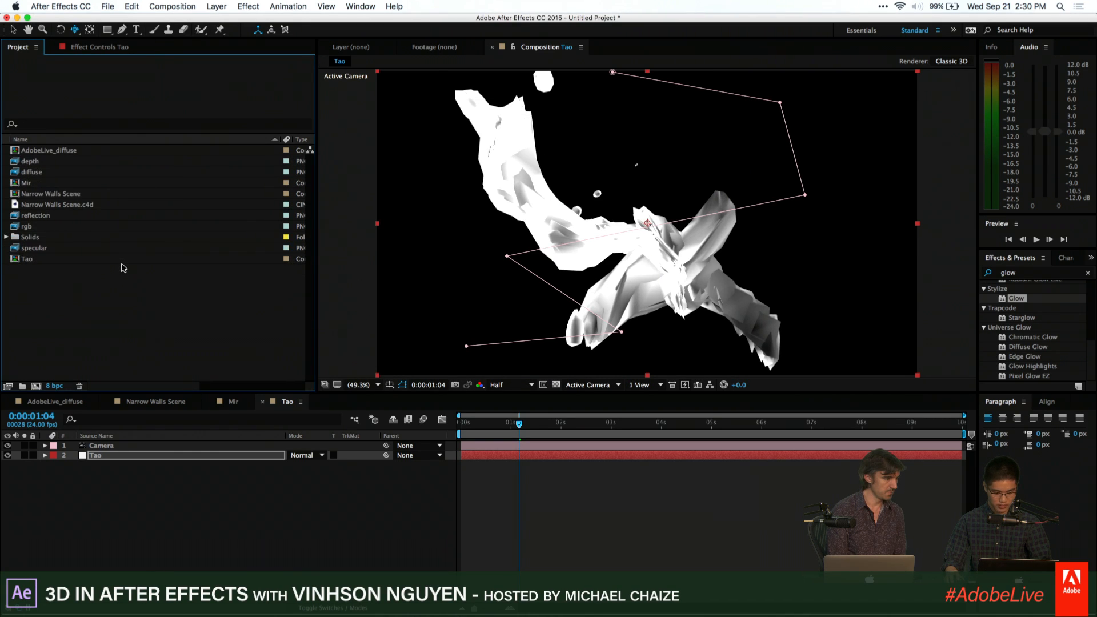
# Import BackLight_4K_02.jpg as a single still image with the JPEG Sequence option off
pyautogui.doubleClick(121, 268)
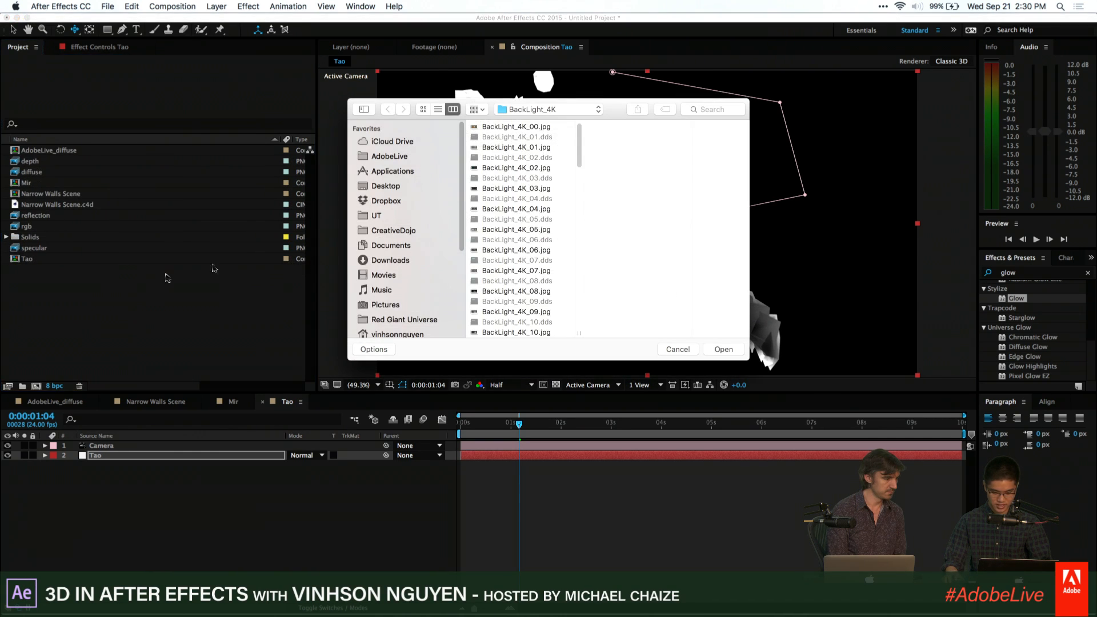
pyautogui.click(536, 169)
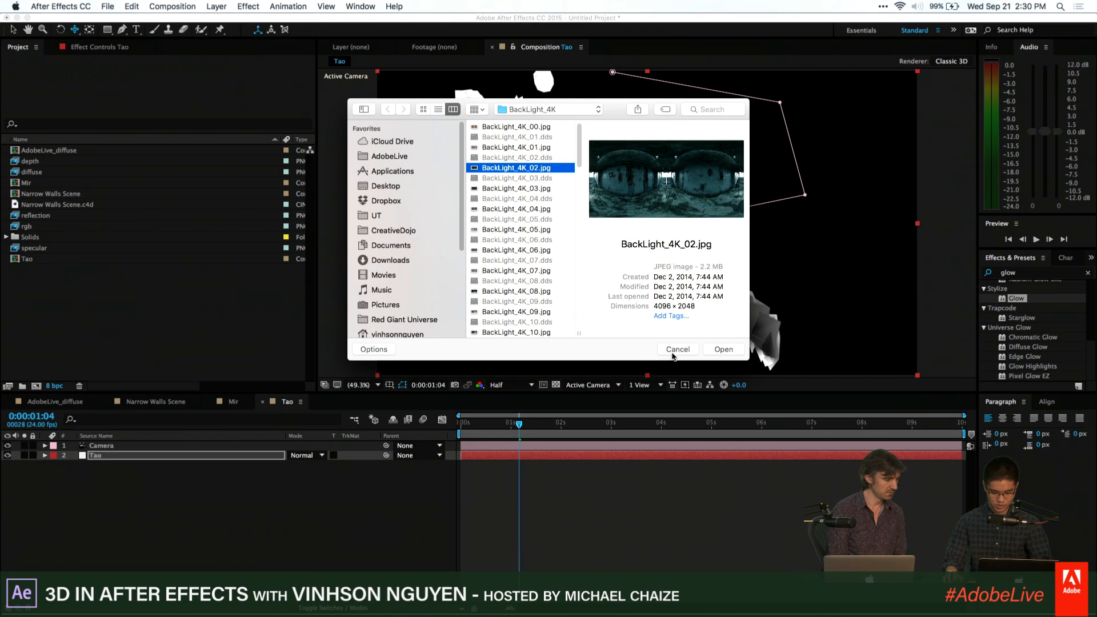
pyautogui.click(384, 349)
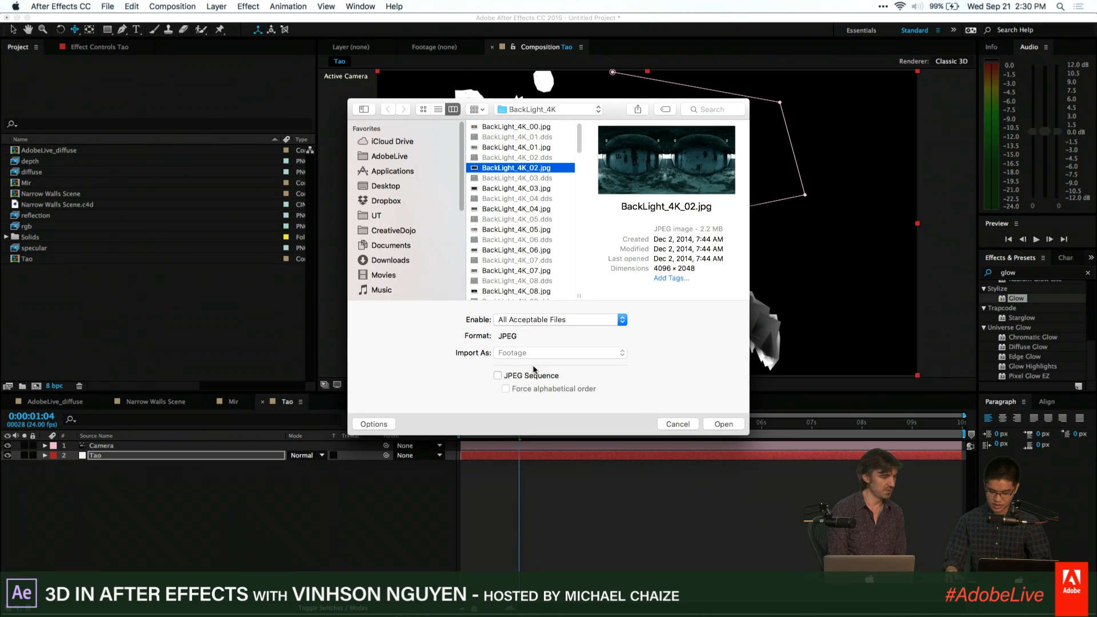
pyautogui.click(724, 424)
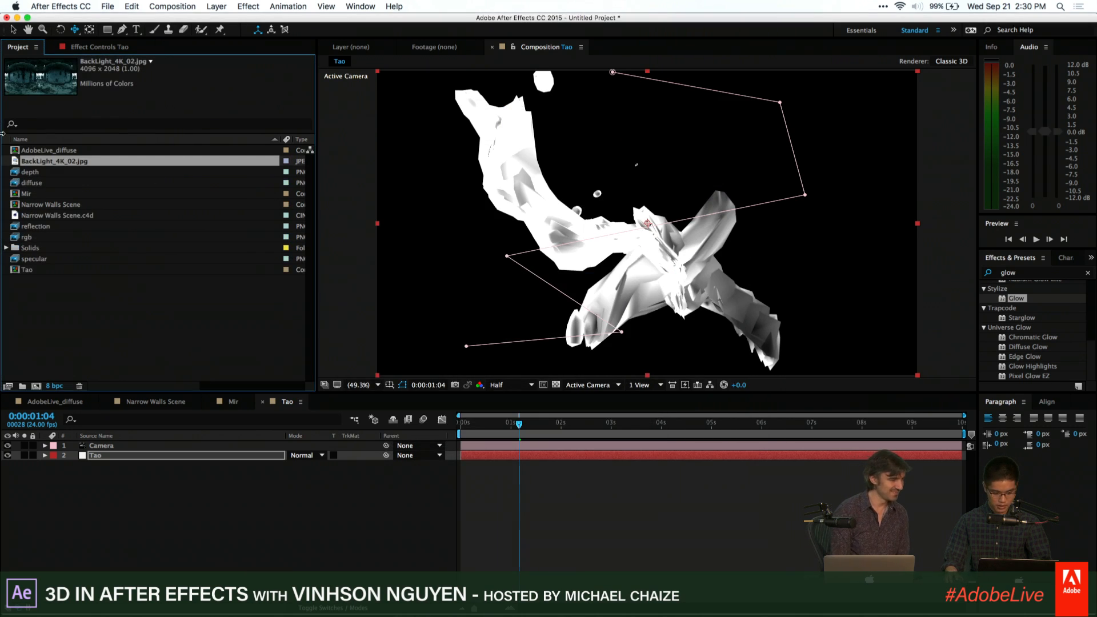
# Add BackLight_4K_02.jpg to the Tao composition as the lowest layer and hide it
pyautogui.moveTo(44, 165); pyautogui.dragTo(52, 480)
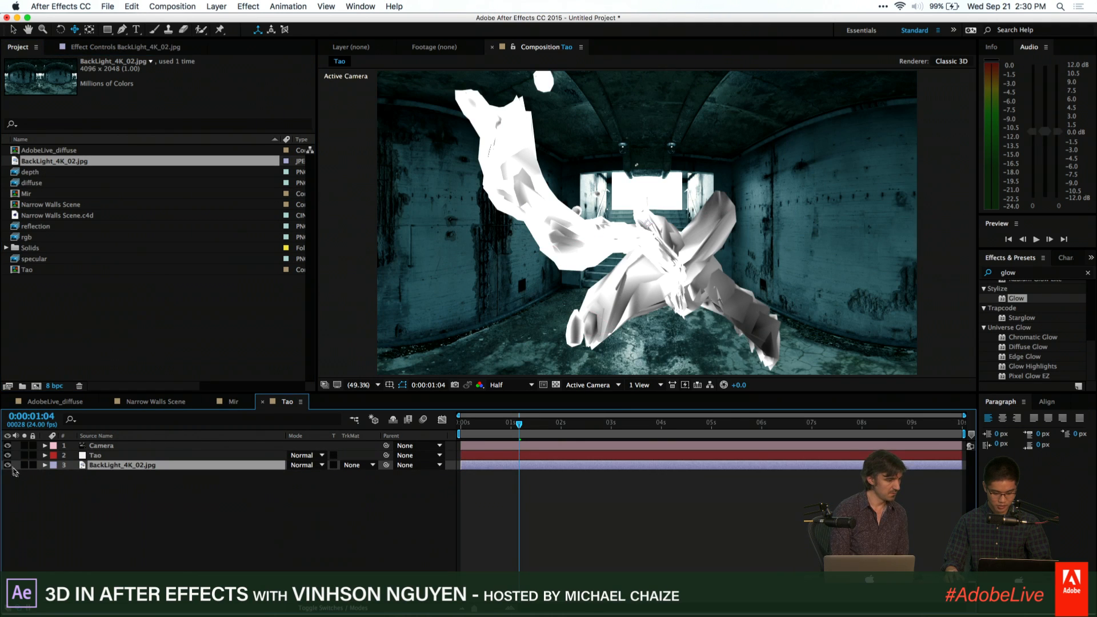
pyautogui.click(8, 465)
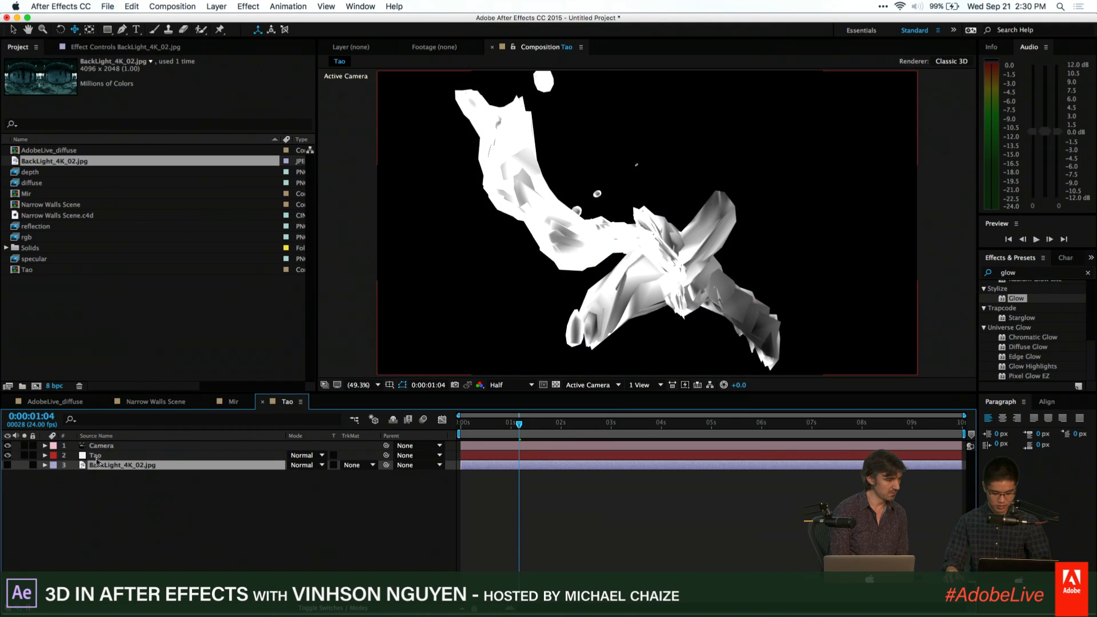
# Set the Tao effect's Color Texture to the BackLight_4K_02.jpg layer in its Textures settings
pyautogui.click(98, 455)
pyautogui.click(104, 48)
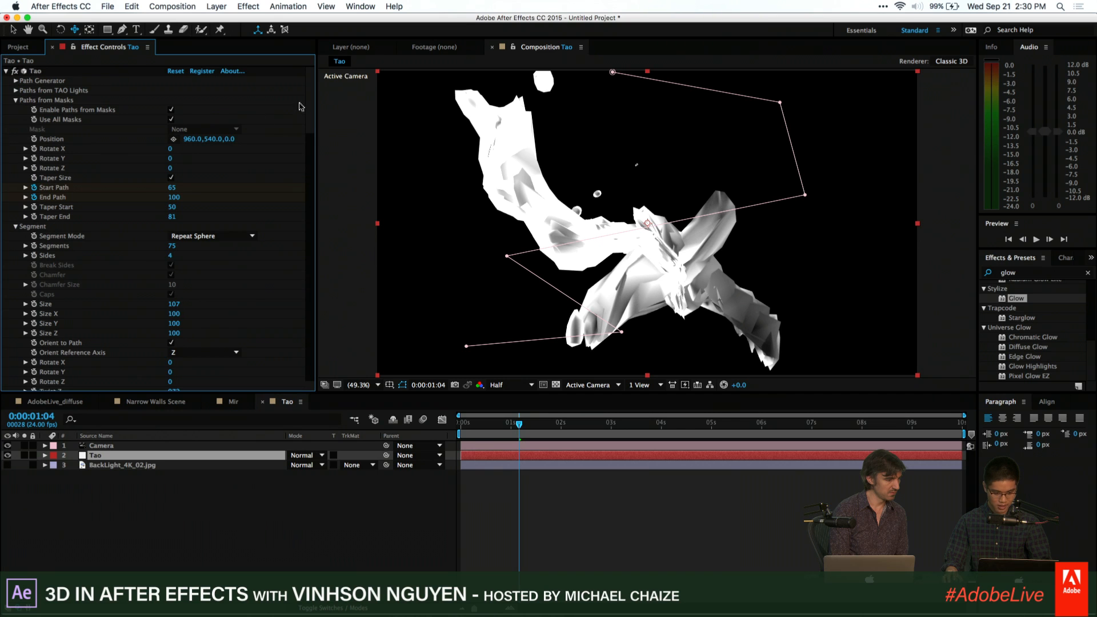
pyautogui.moveTo(306, 102); pyautogui.dragTo(303, 217)
pyautogui.click(16, 194)
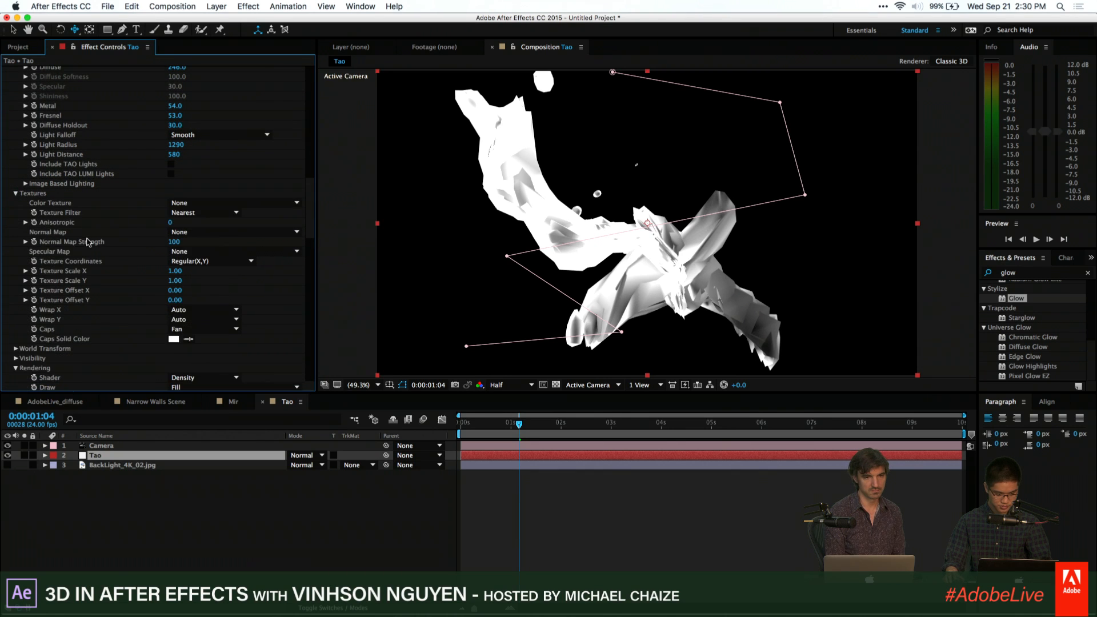
pyautogui.scroll(-2, 171, 188)
pyautogui.click(216, 181)
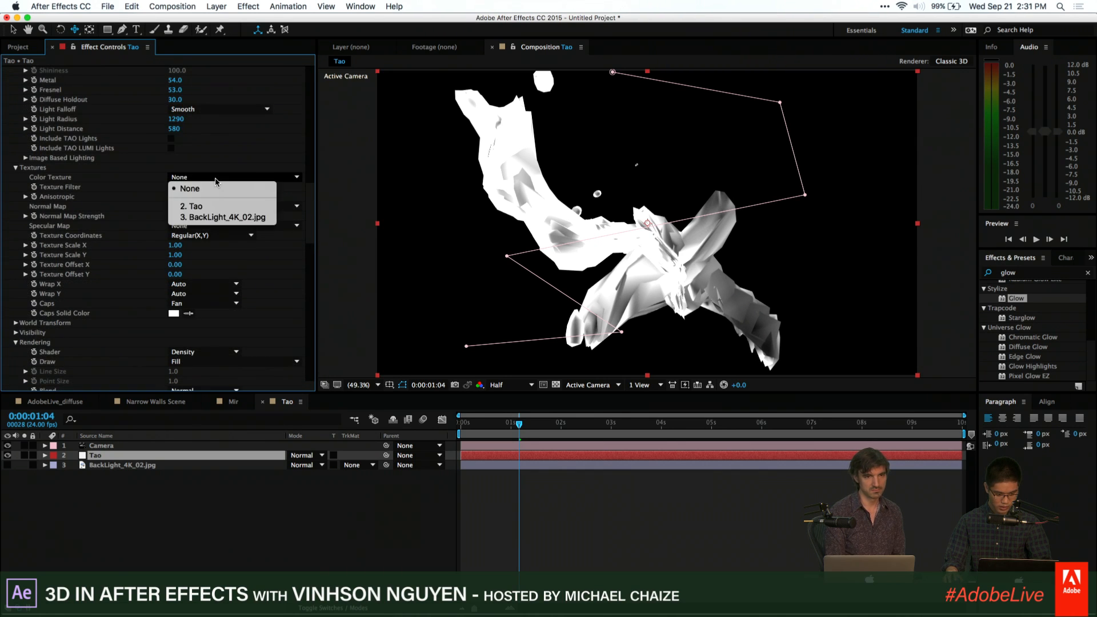
pyautogui.click(273, 218)
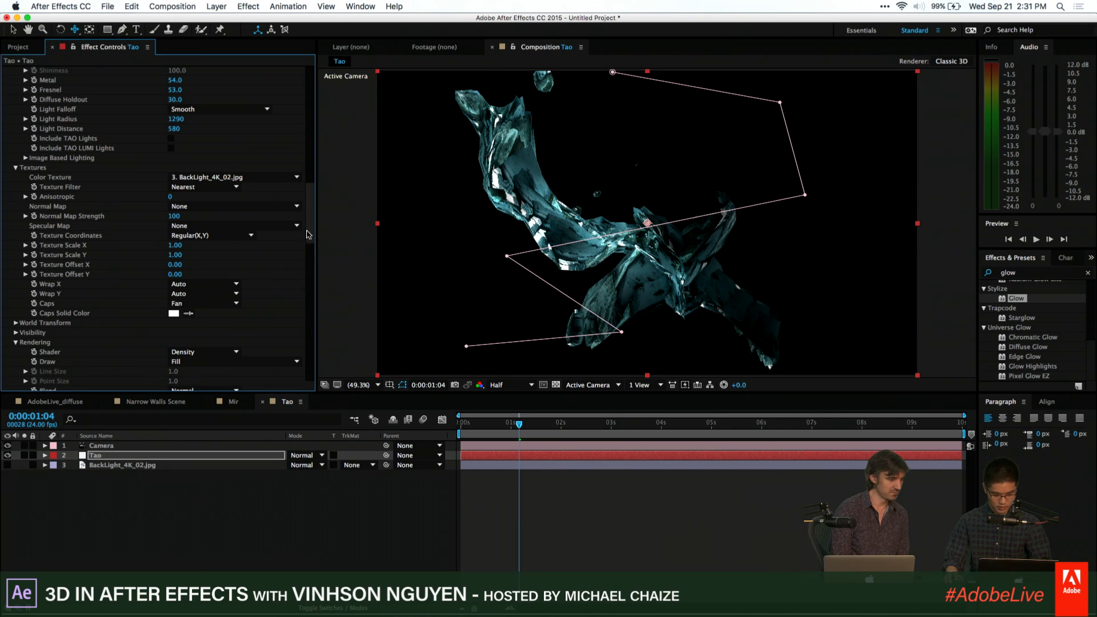
# Set Tao's Fresnel to 93 in the Material & Lighting settings
pyautogui.scroll(-1, 307, 235)
pyautogui.scroll(1, 307, 233)
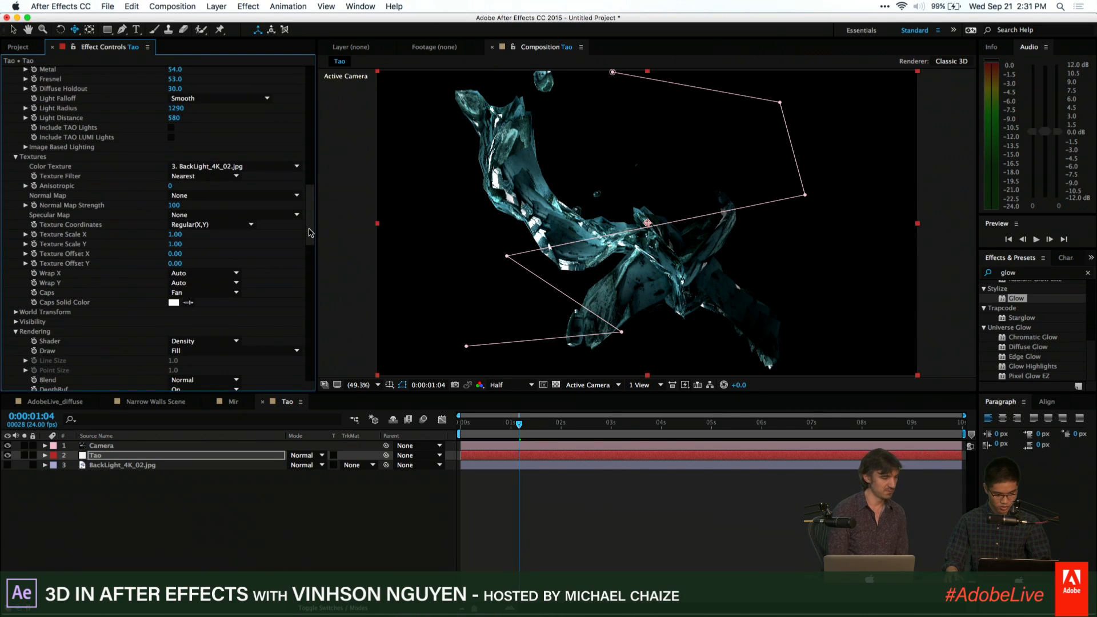
pyautogui.scroll(5, 308, 231)
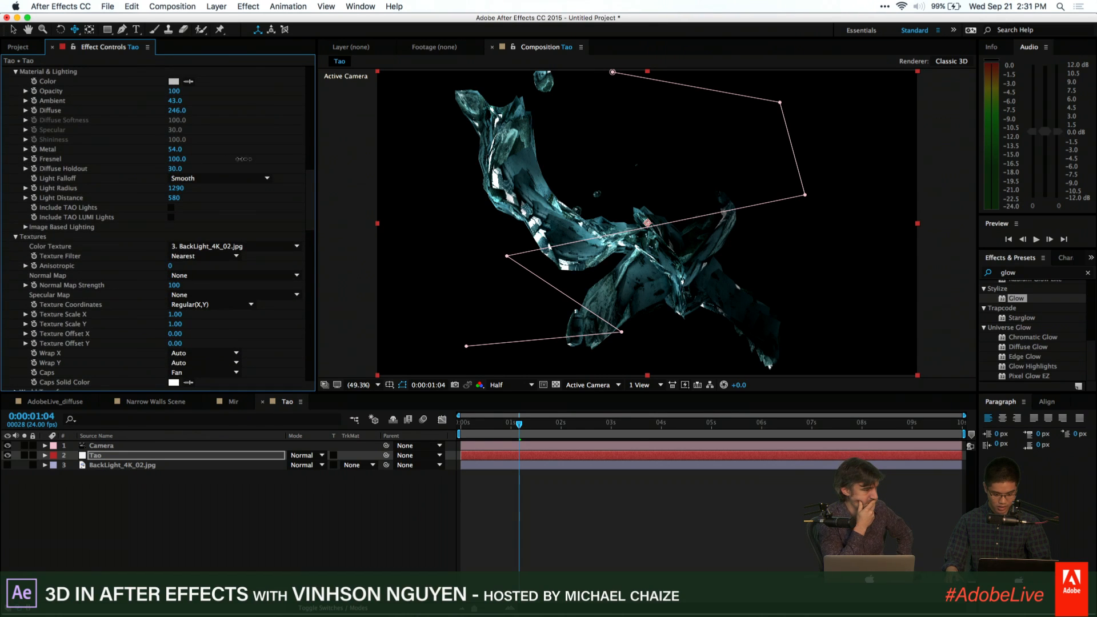
# Create a point light named Light with Smooth falloff and 100% intensity, and reveal its Position property
pyautogui.click(221, 5)
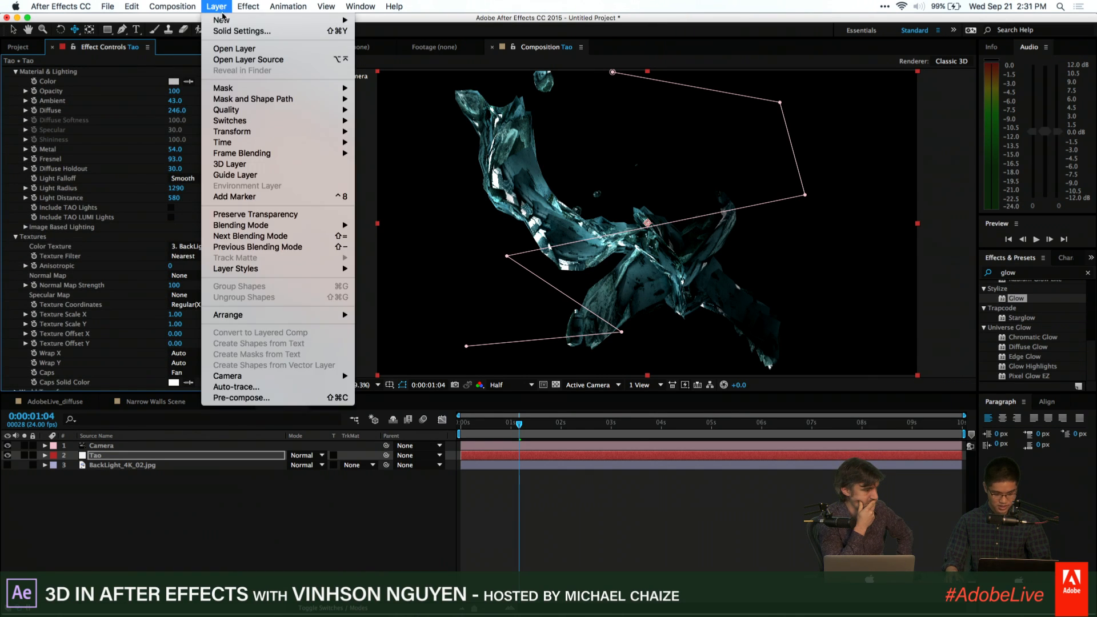
pyautogui.moveTo(229, 32)
pyautogui.click(388, 45)
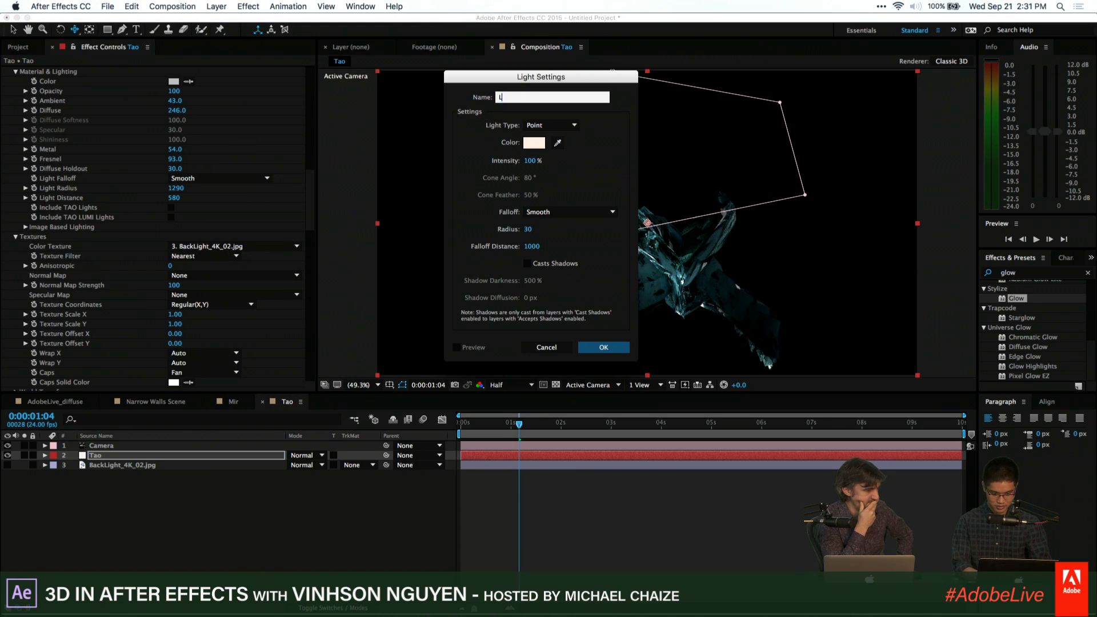
pyautogui.click(603, 348)
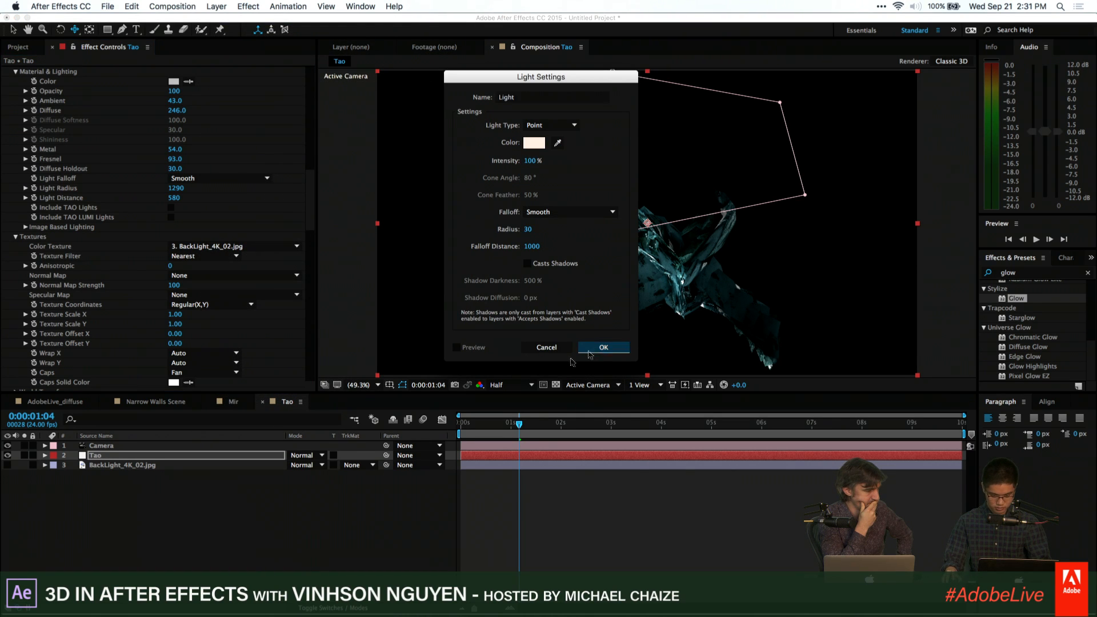
pyautogui.press('p')
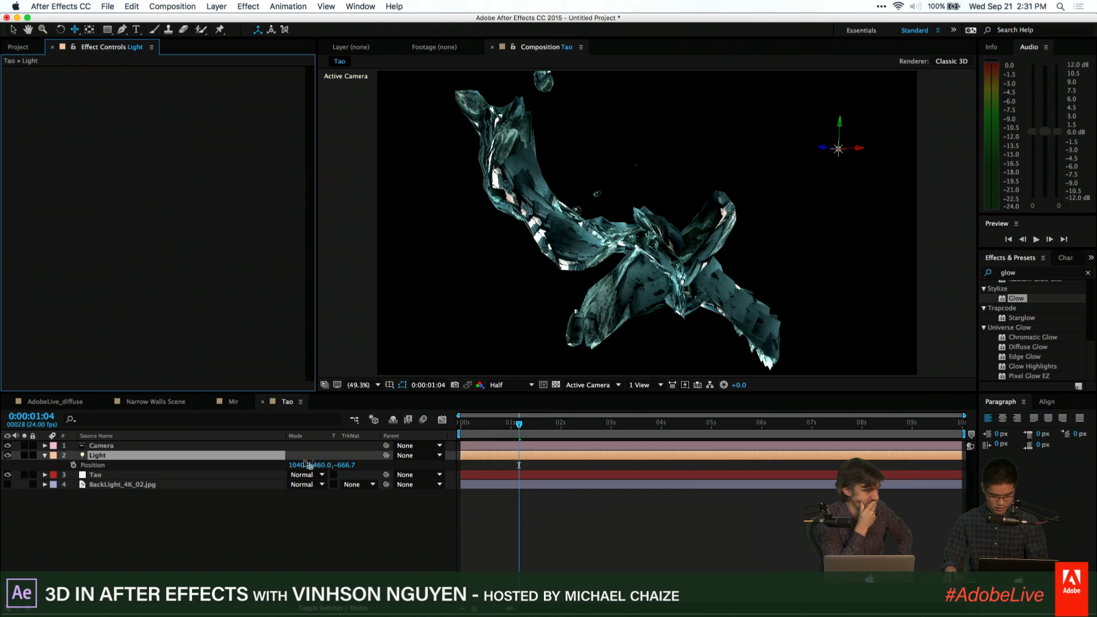
# Set the Light's Position to 1040.0, 460.0, 1023.3
pyautogui.moveTo(344, 465); pyautogui.dragTo(424, 449)
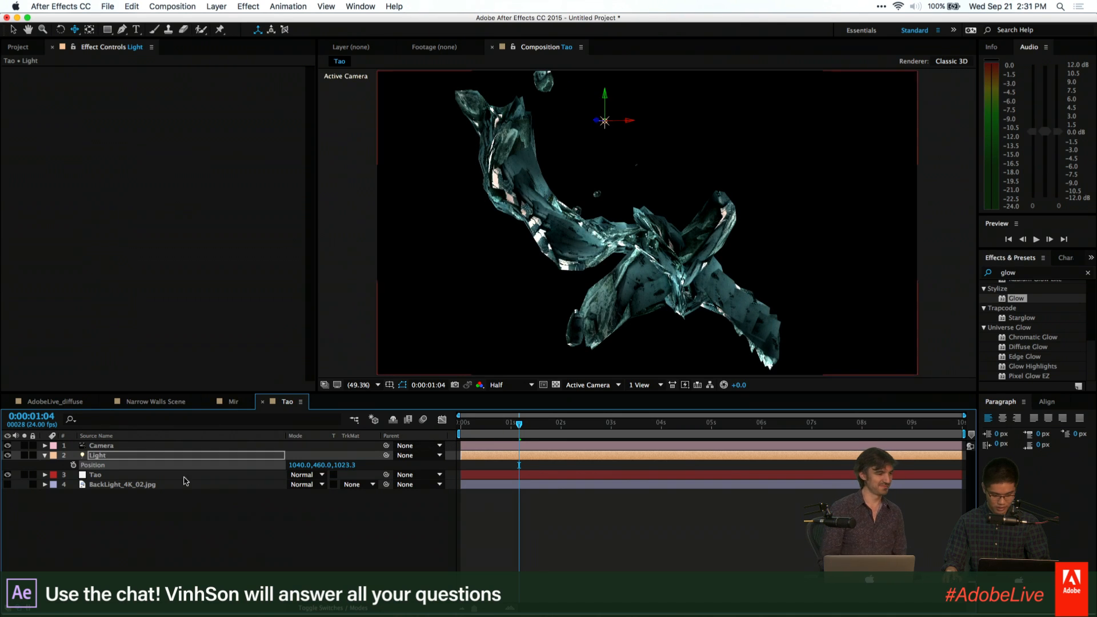
# Set the Tao effect's Ambient Occlusion to On with an AO Intensity of 42 in its Rendering settings
pyautogui.click(147, 484)
pyautogui.click(145, 478)
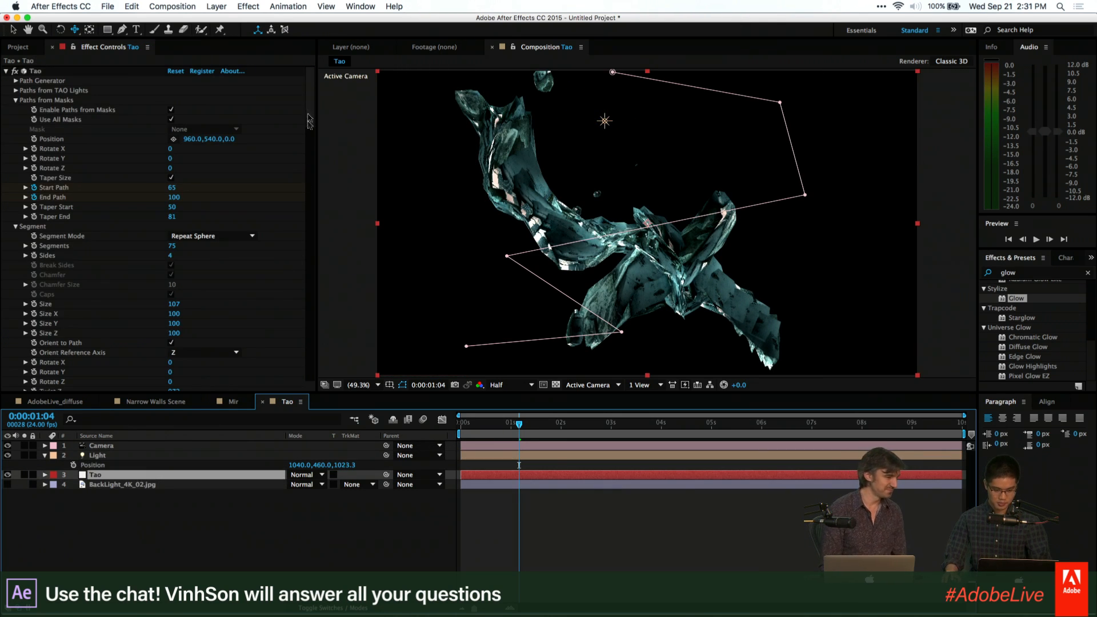
pyautogui.moveTo(309, 122); pyautogui.dragTo(322, 262)
pyautogui.click(194, 268)
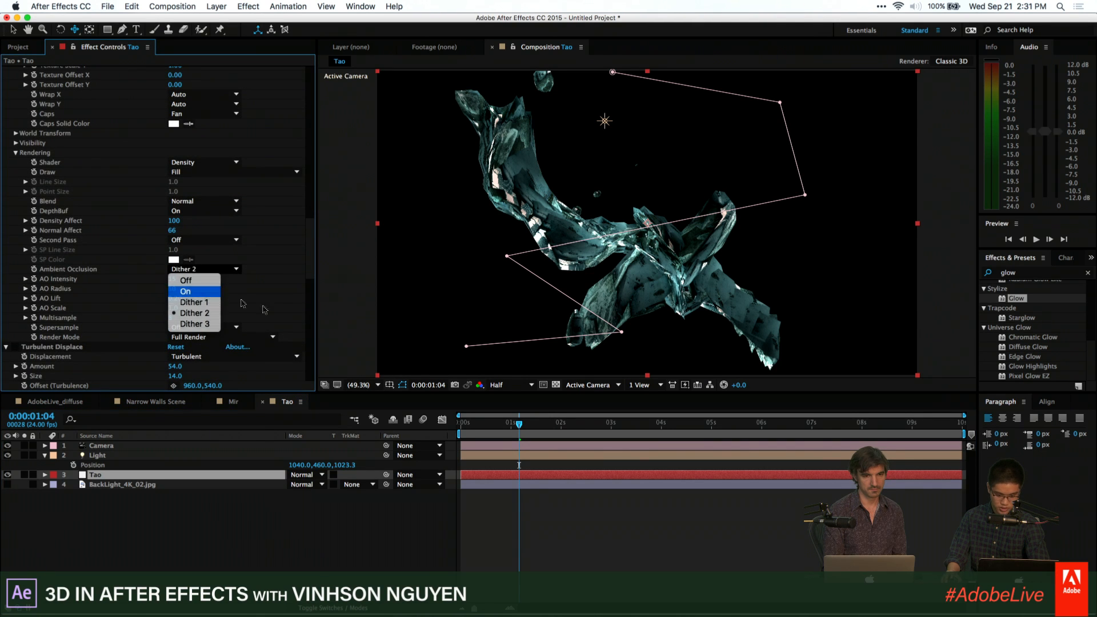
pyautogui.click(194, 291)
pyautogui.moveTo(171, 280)
pyautogui.mouseDown()
pyautogui.moveTo(226, 272)
pyautogui.moveTo(164, 289)
pyautogui.mouseUp()
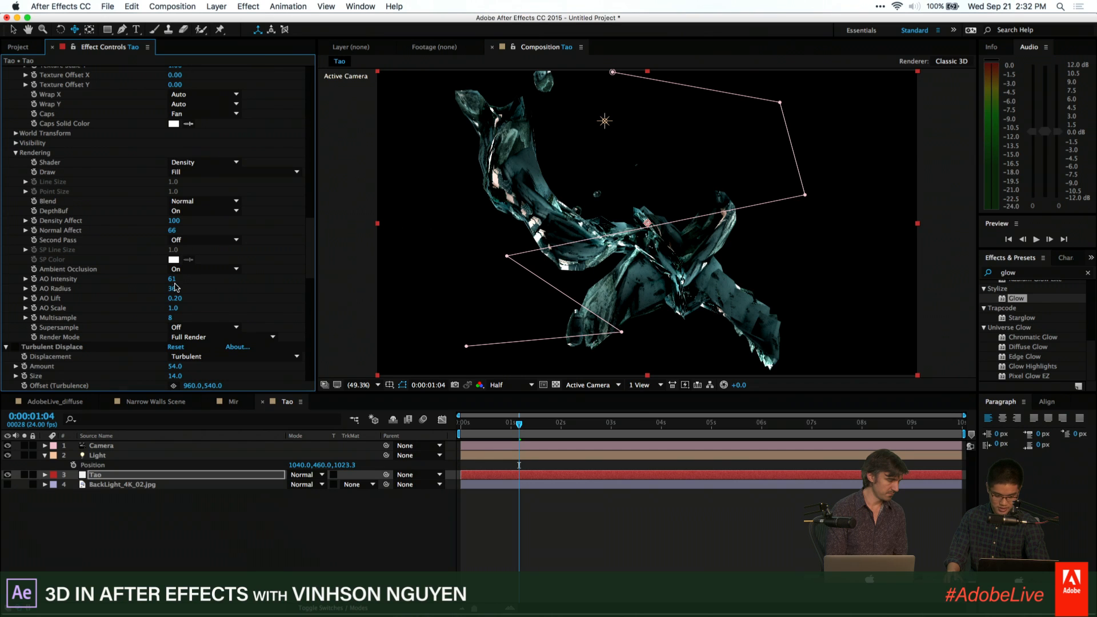
pyautogui.moveTo(172, 279); pyautogui.dragTo(163, 278)
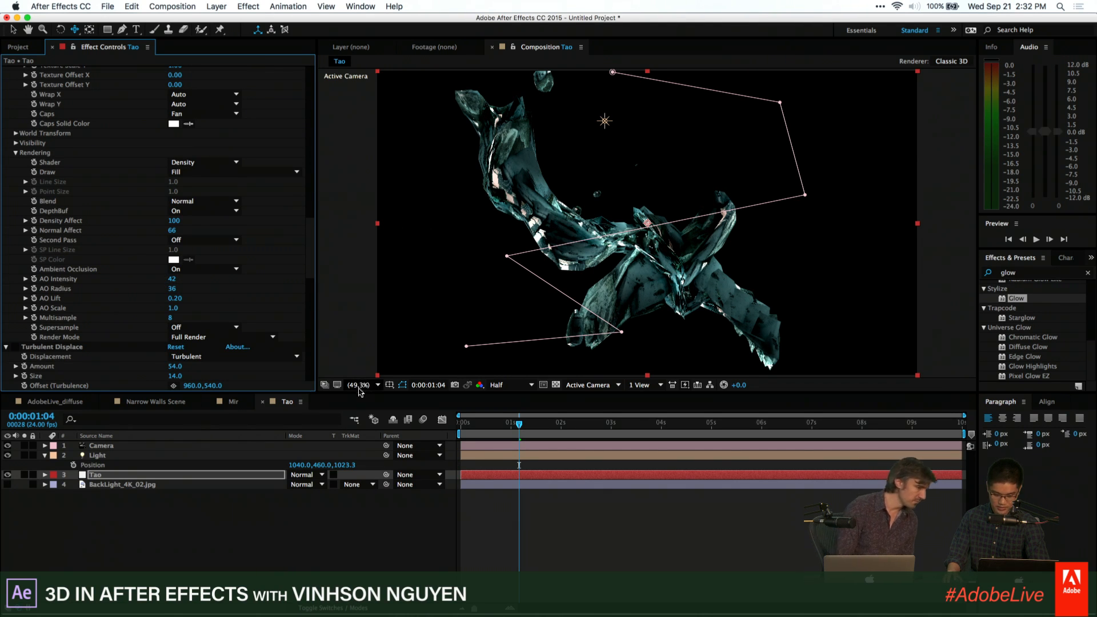
# Enlarge the composition view and turn Tao's Ambient Occlusion off and back on to compare the shading
pyautogui.moveTo(357, 392); pyautogui.dragTo(357, 472)
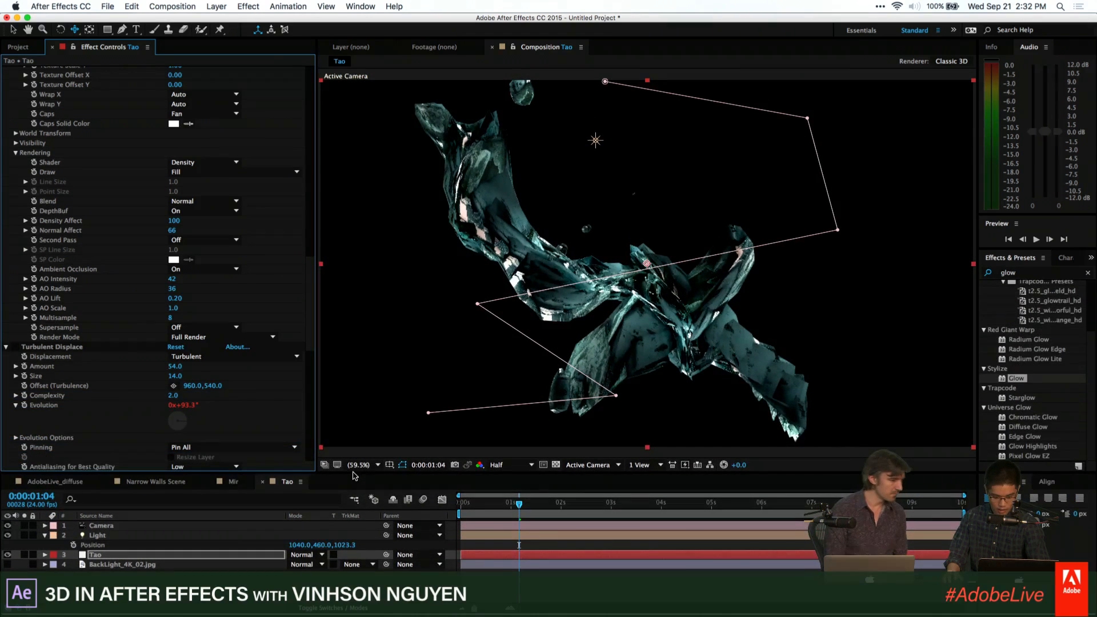
pyautogui.click(203, 269)
pyautogui.click(211, 272)
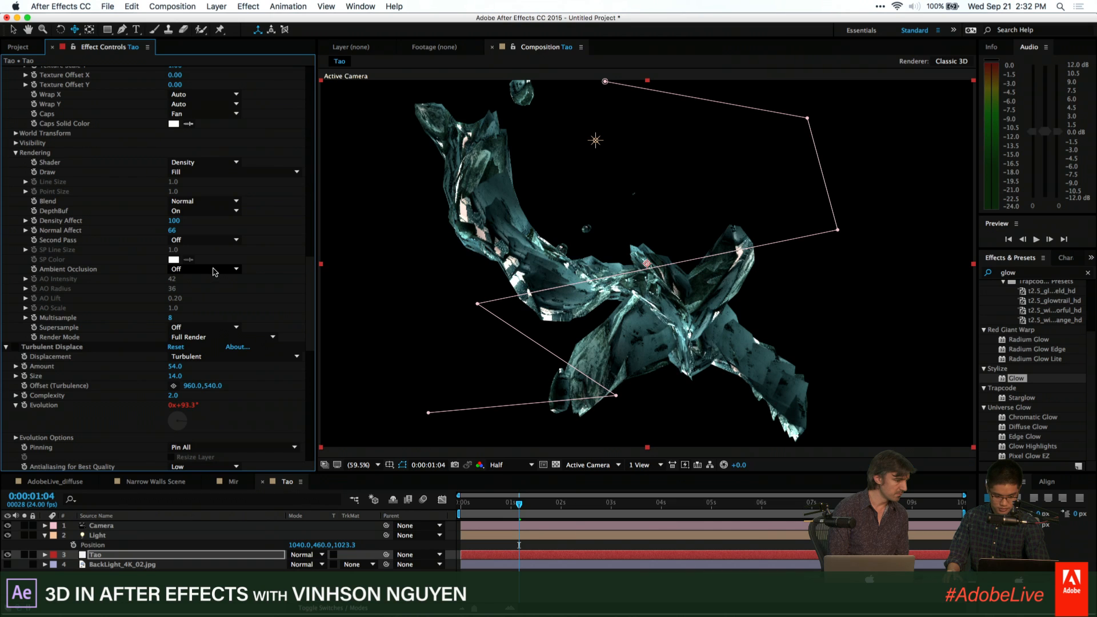
pyautogui.click(212, 273)
pyautogui.click(213, 291)
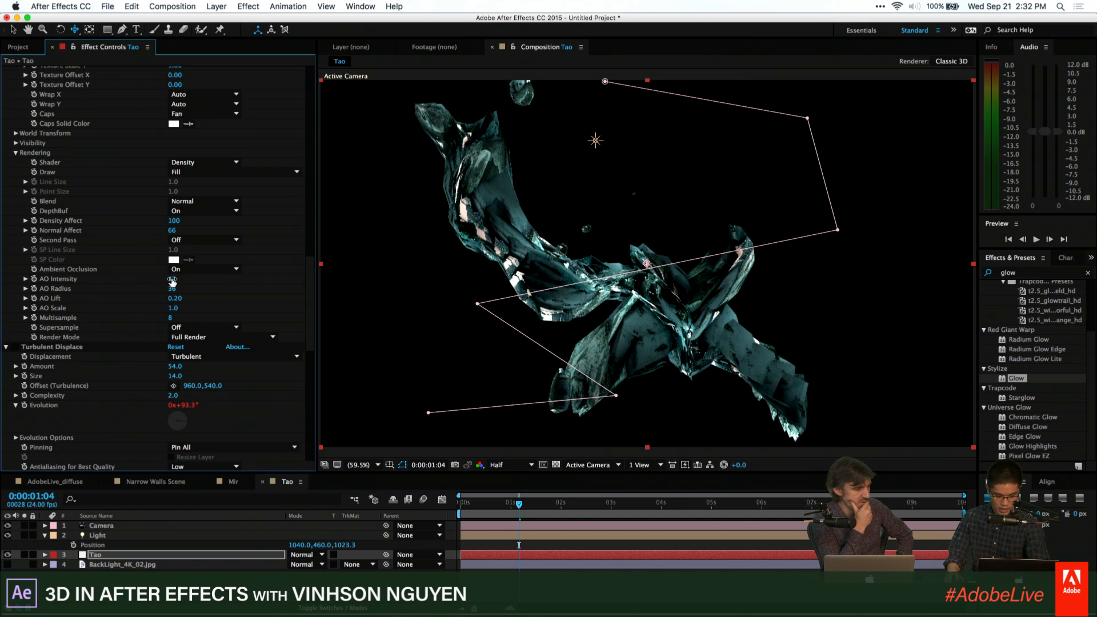
# Set Tao's AO Intensity to 19 and its Ambient Occlusion mode to Dither 1
pyautogui.moveTo(172, 281); pyautogui.dragTo(146, 284)
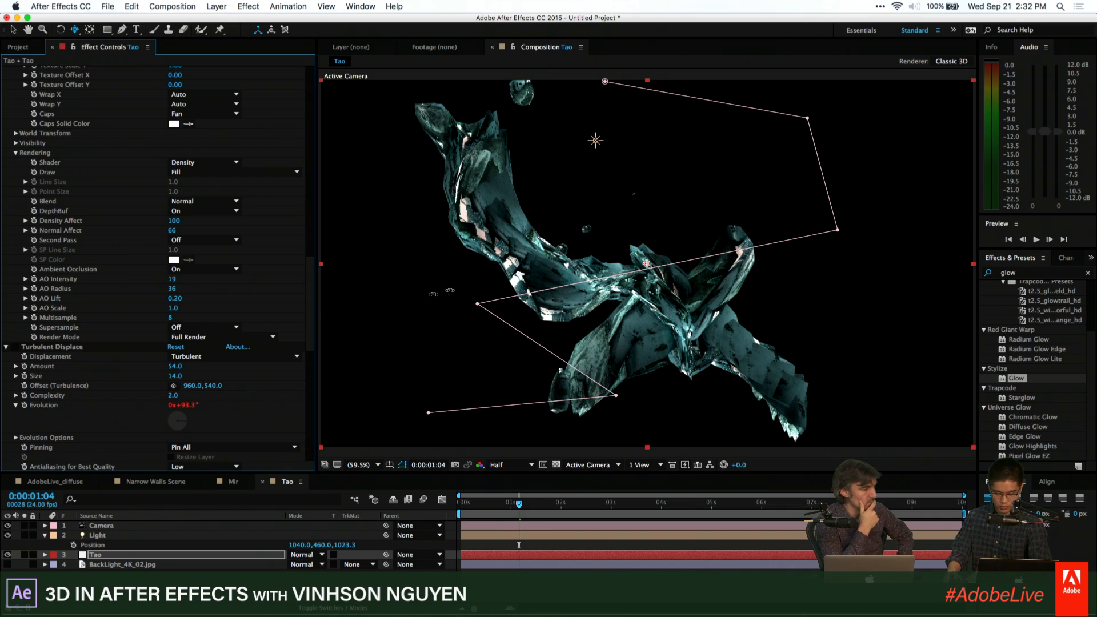
pyautogui.click(233, 269)
pyautogui.click(213, 303)
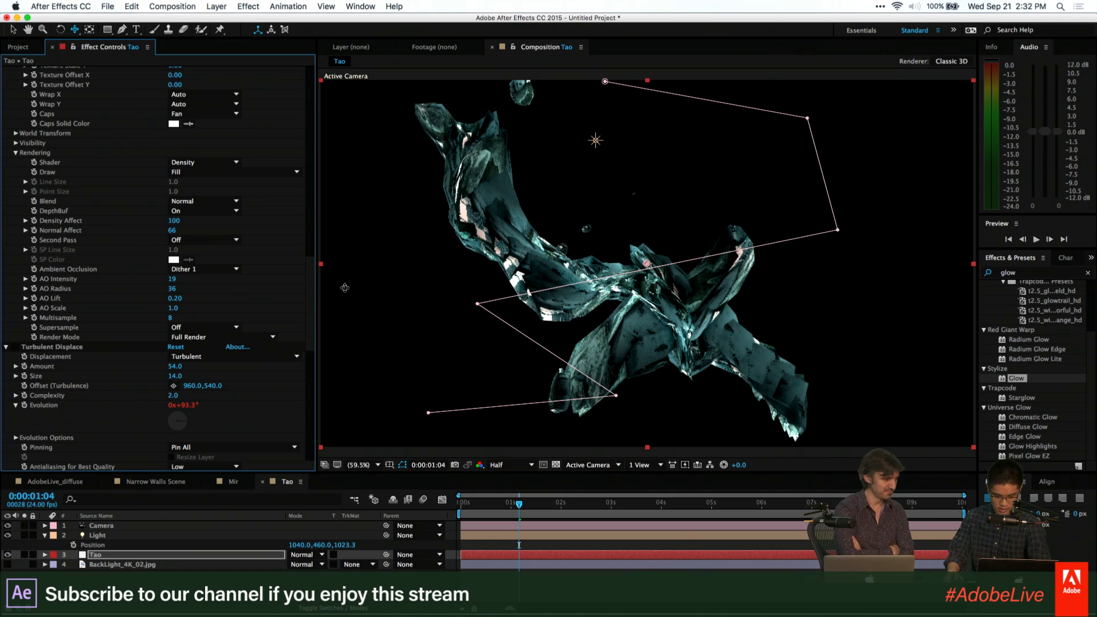
# Show the BackLight_4K_02.jpg layer as the background behind the Tao form
pyautogui.scroll(-2, 308, 281)
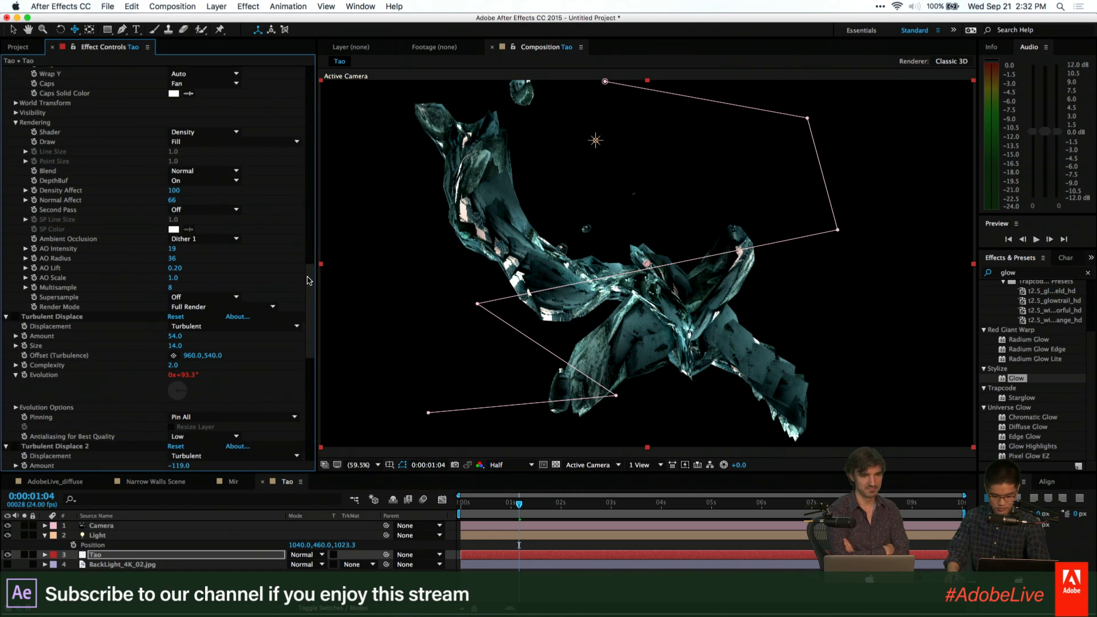
pyautogui.scroll(-1, 309, 283)
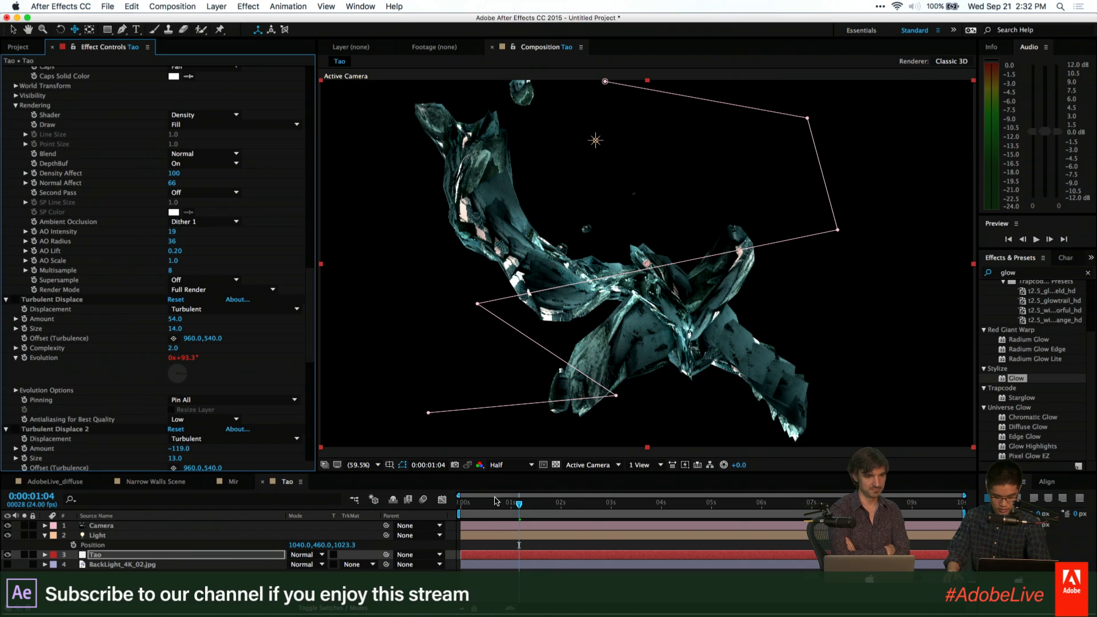
pyautogui.scroll(10, 98, 264)
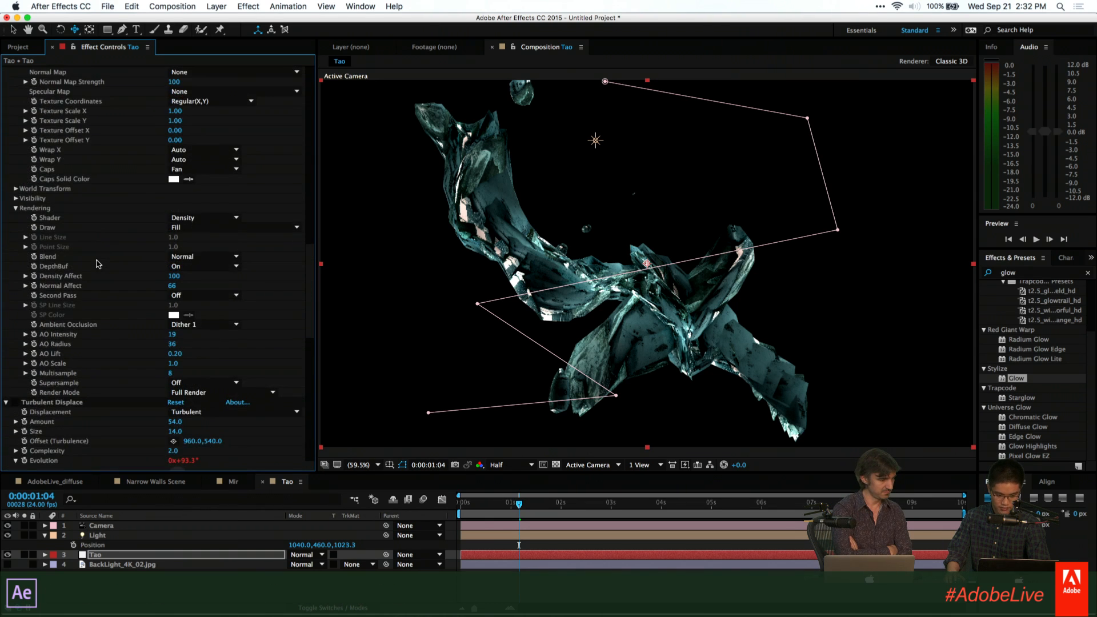
pyautogui.scroll(4, 98, 264)
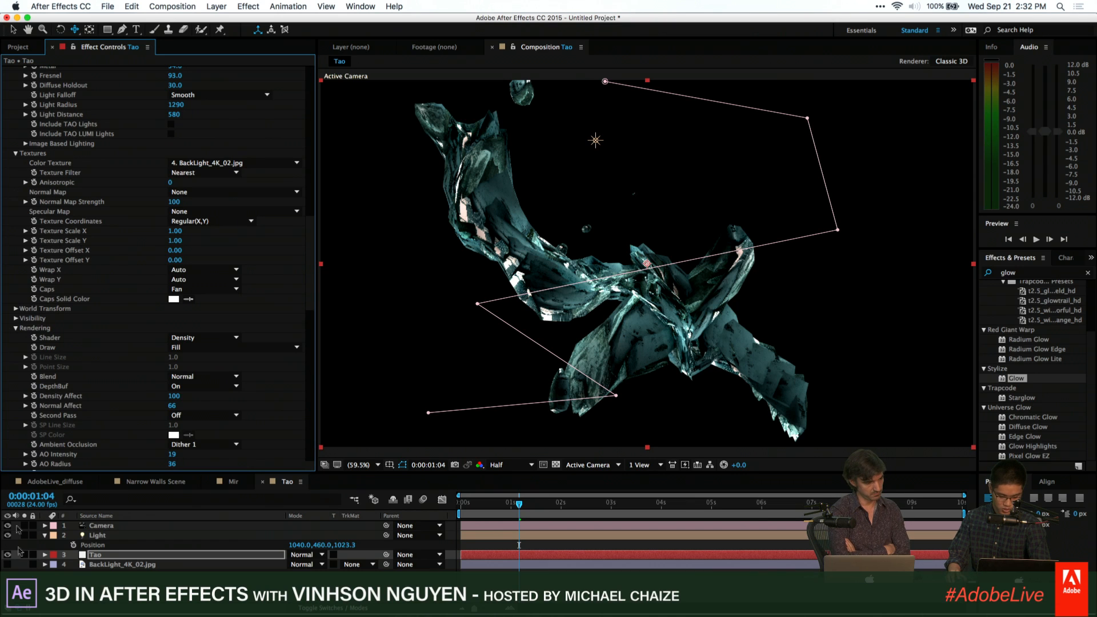
pyautogui.click(7, 564)
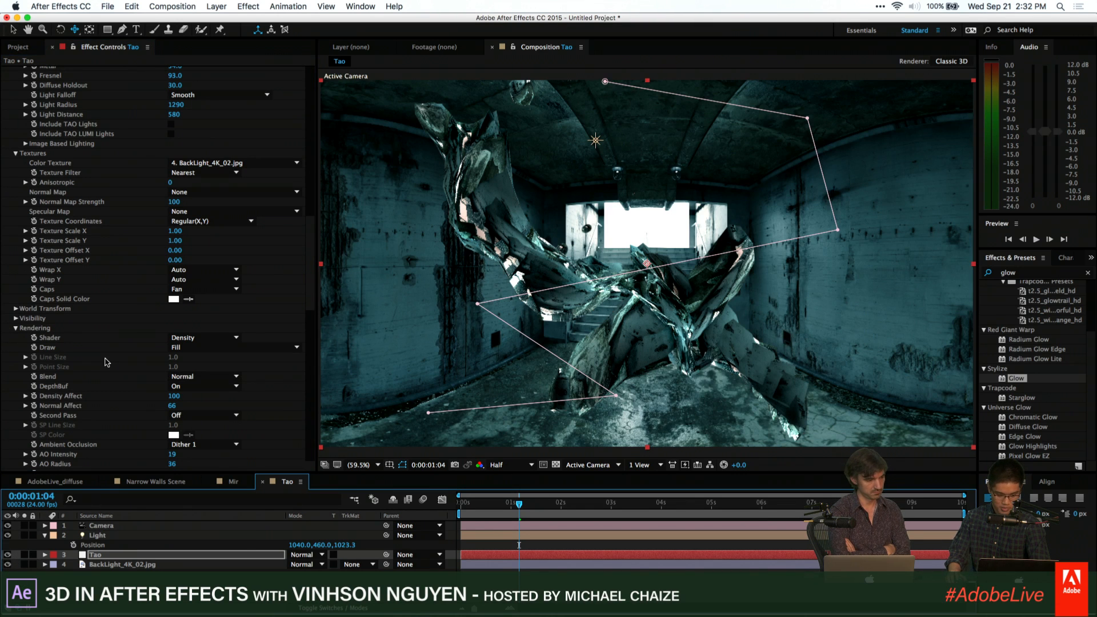
# In Tao's Material & Lighting settings, set Ambient to 287, Diffuse to 254, Metal to 100, Fresnel to 0 and Light Radius to 2370
pyautogui.scroll(15, 106, 361)
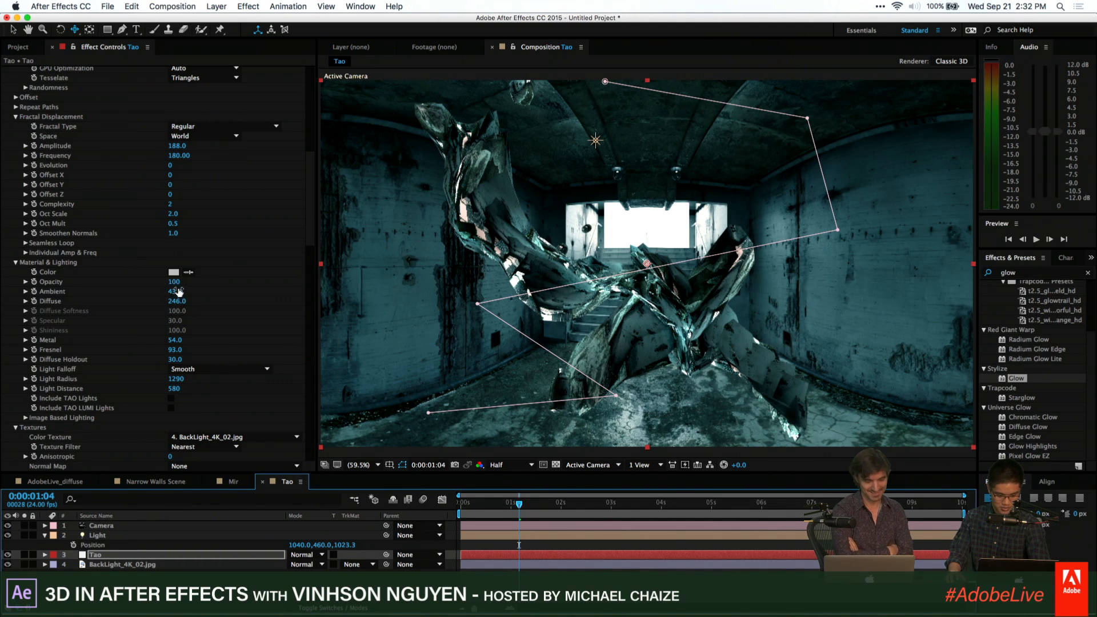
pyautogui.moveTo(174, 293)
pyautogui.mouseDown()
pyautogui.moveTo(133, 300)
pyautogui.moveTo(384, 281)
pyautogui.moveTo(166, 314)
pyautogui.mouseUp()
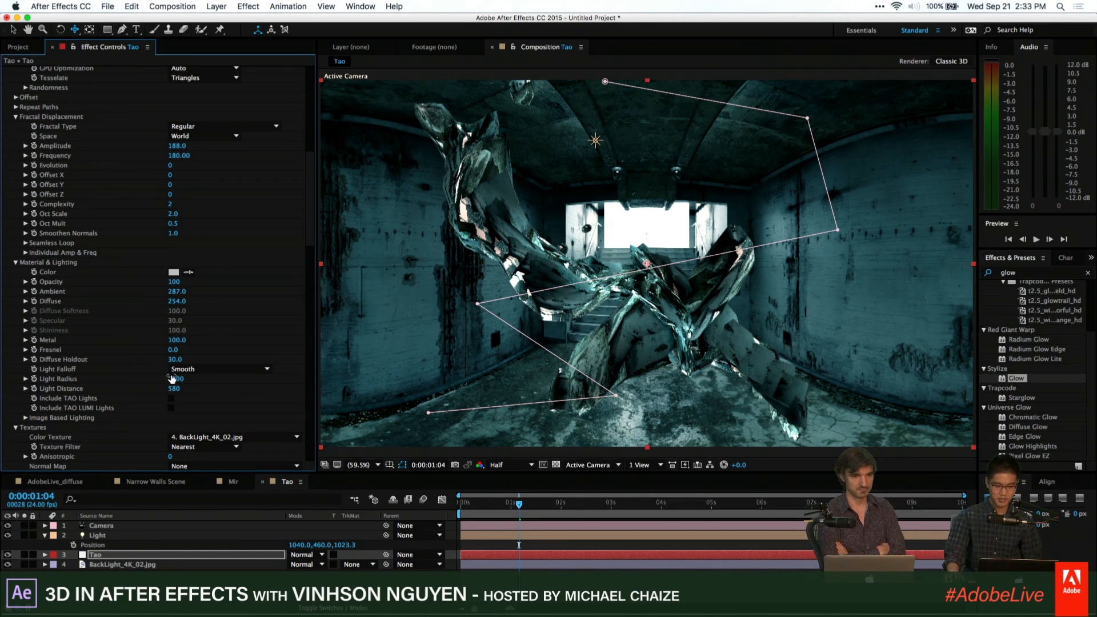
pyautogui.moveTo(178, 379); pyautogui.dragTo(194, 365)
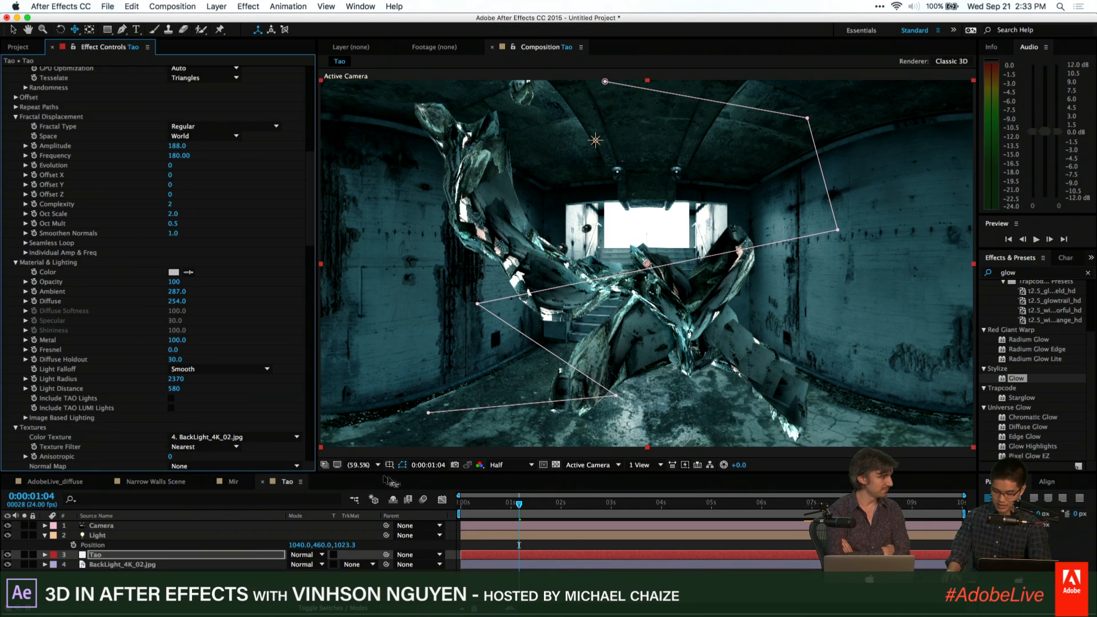
# At 0:00:01:00, set Tao's Fractal Displacement type to SmoothRidge and its Amplitude to 37
pyautogui.moveTo(518, 507)
pyautogui.mouseDown()
pyautogui.moveTo(552, 507)
pyautogui.moveTo(490, 503)
pyautogui.moveTo(511, 502)
pyautogui.mouseUp()
pyautogui.scroll(5, 236, 194)
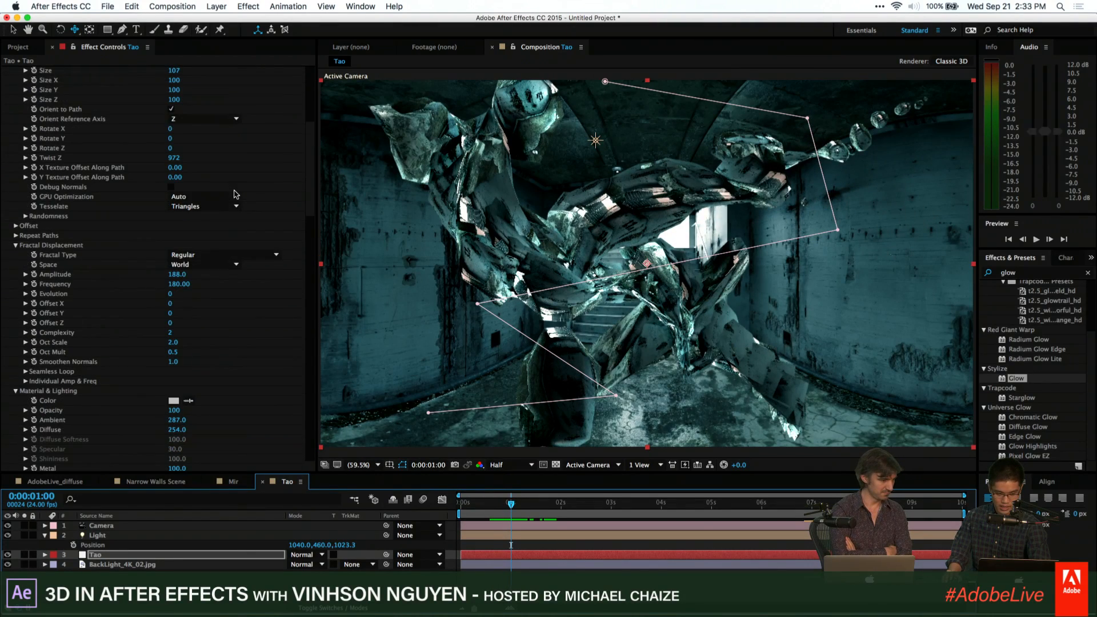
pyautogui.click(242, 255)
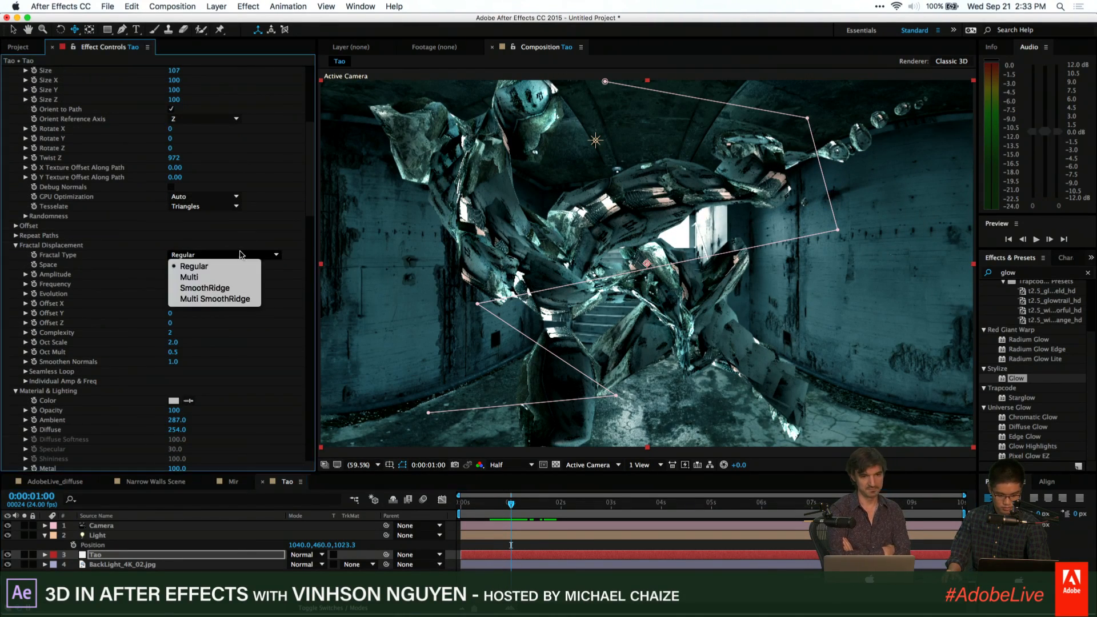
pyautogui.click(282, 215)
pyautogui.click(240, 253)
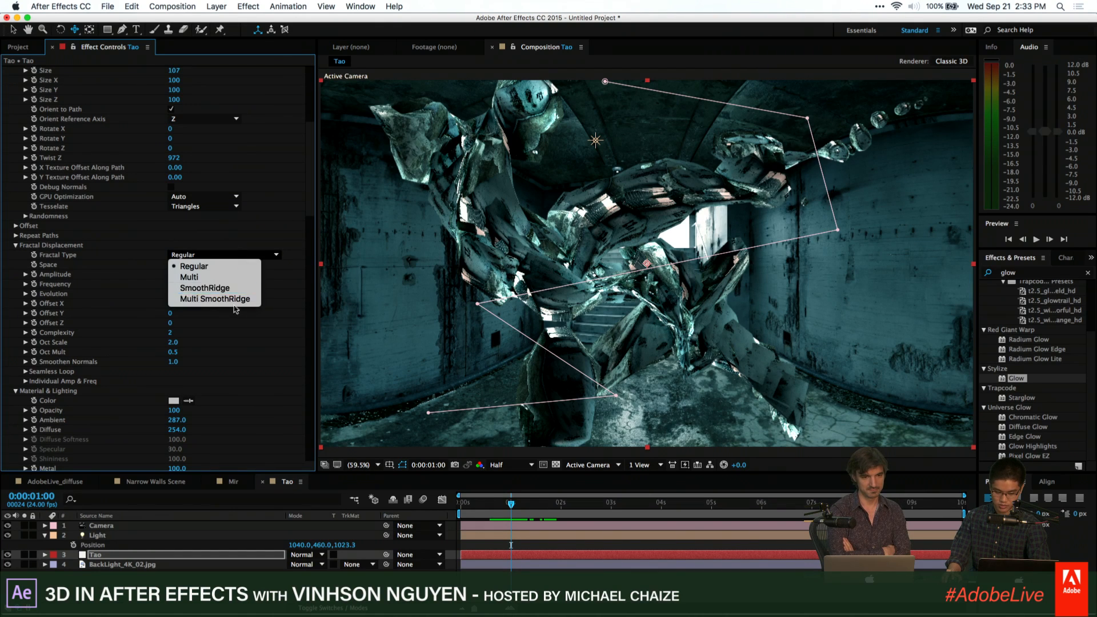
pyautogui.click(234, 291)
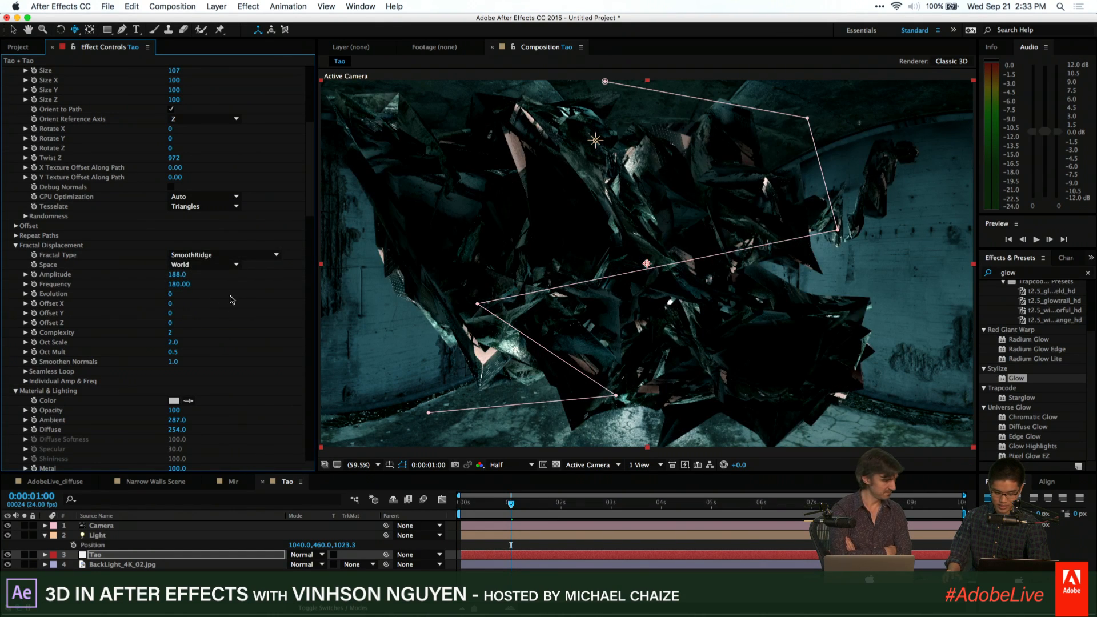
pyautogui.moveTo(175, 274); pyautogui.dragTo(99, 284)
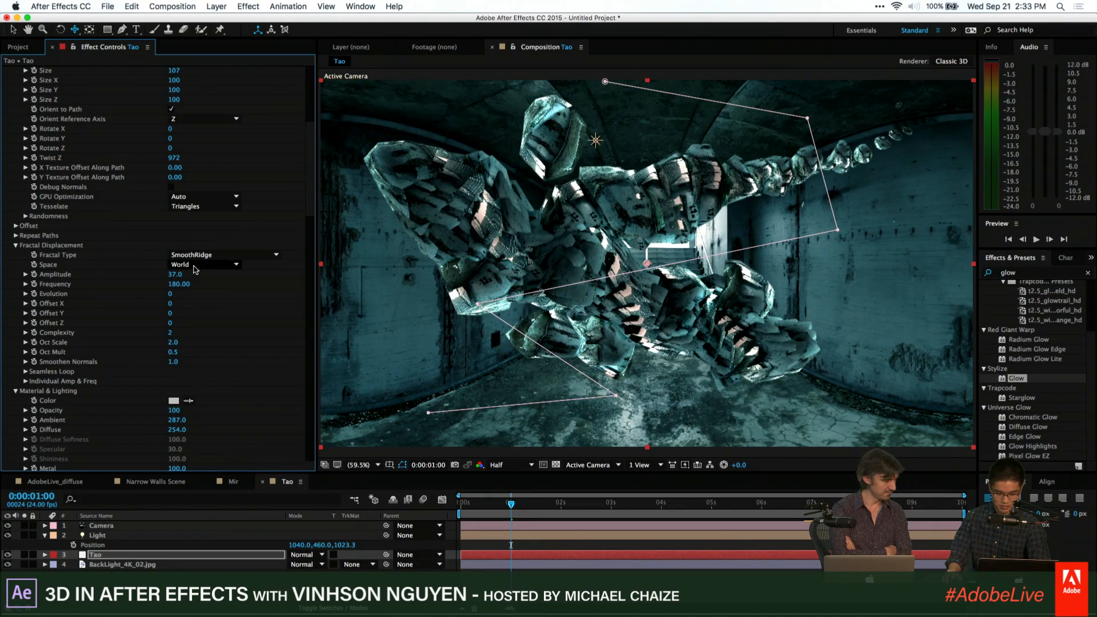
# Change Tao's Segment Mode to Repeat N-gon
pyautogui.scroll(5, 256, 242)
pyautogui.click(239, 150)
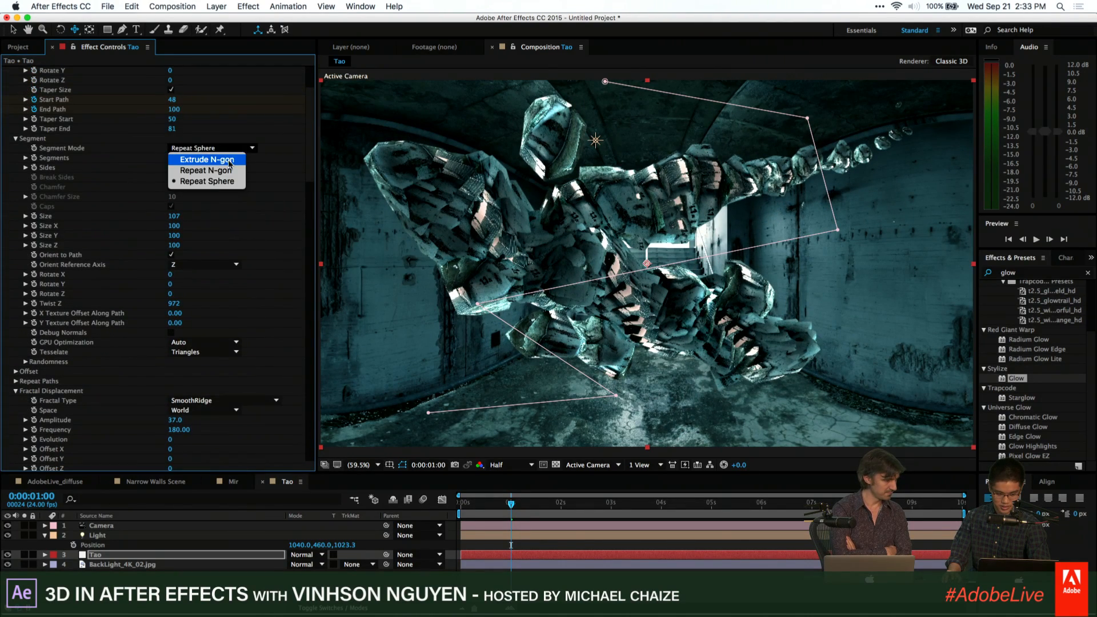
pyautogui.click(195, 182)
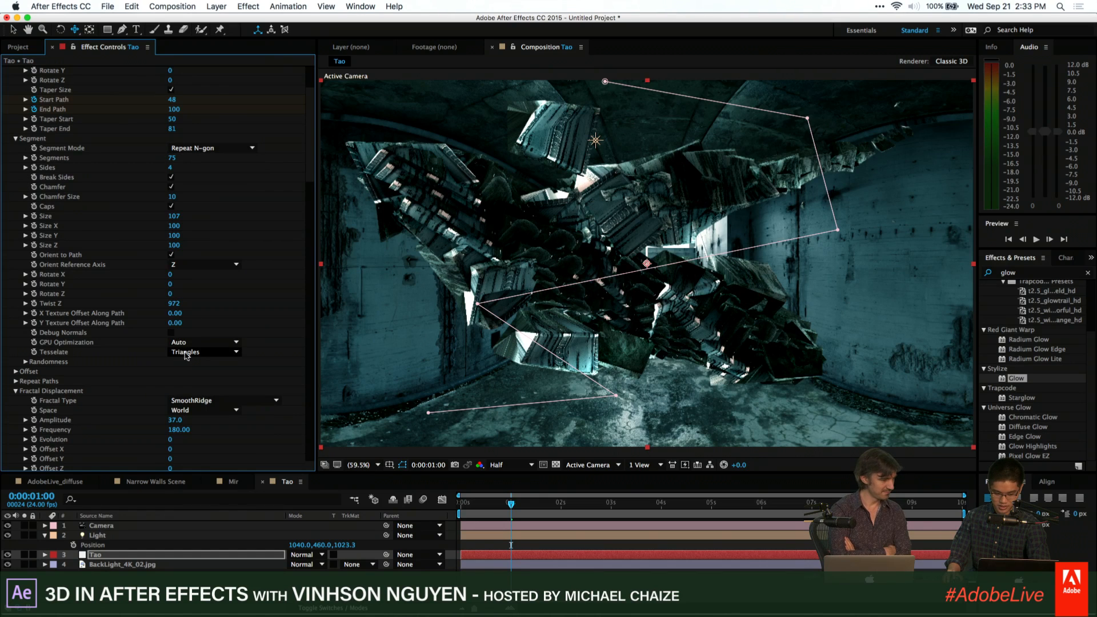
# Scrub the animation back to 0:00:00:21 and orbit the camera slightly to inspect the displaced form
pyautogui.scroll(3, 166, 301)
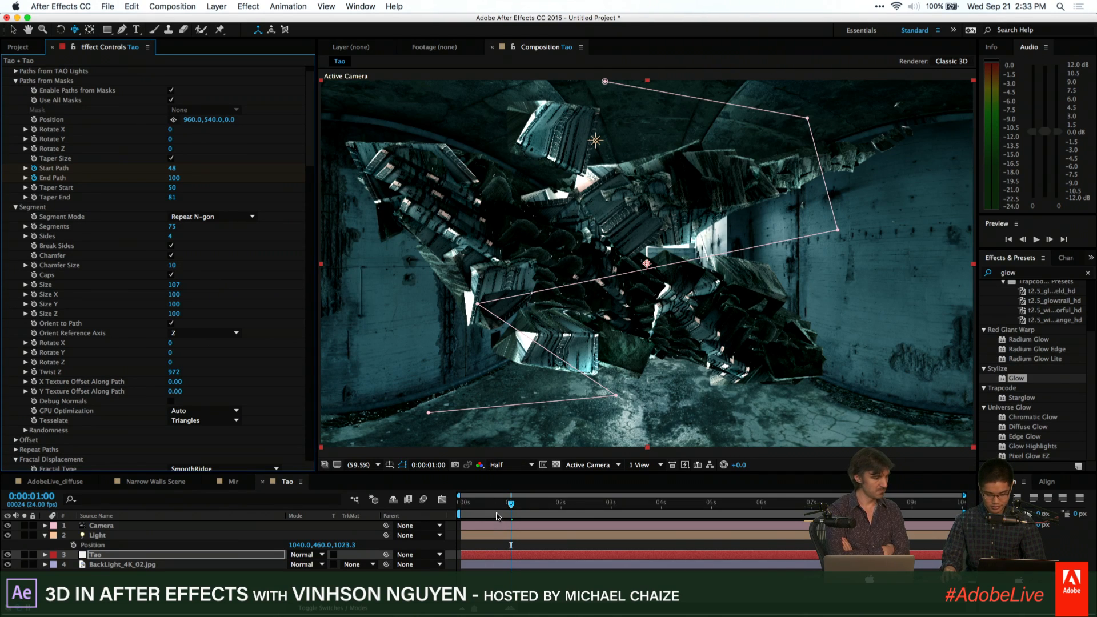
pyautogui.click(512, 501)
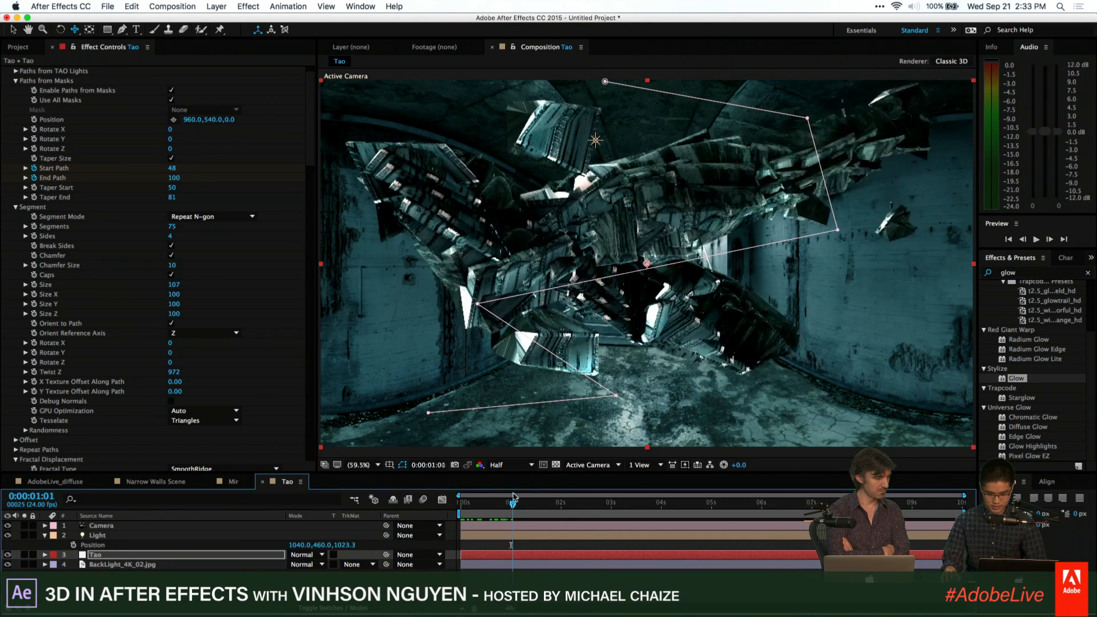
pyautogui.moveTo(513, 501)
pyautogui.mouseDown()
pyautogui.moveTo(483, 502)
pyautogui.moveTo(505, 491)
pyautogui.mouseUp()
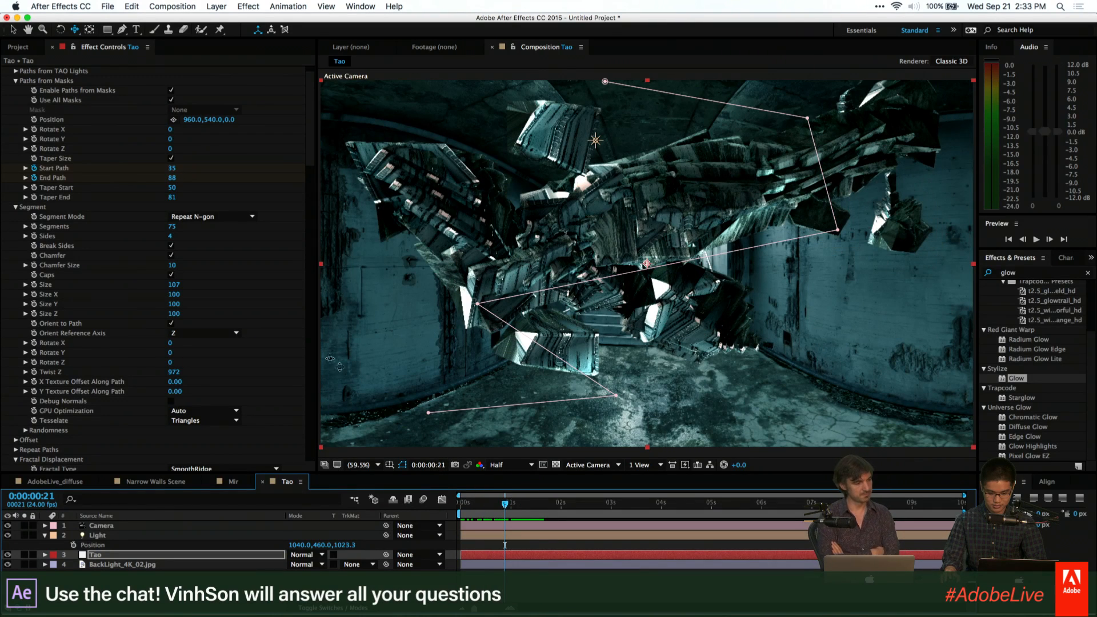
pyautogui.scroll(2, 120, 231)
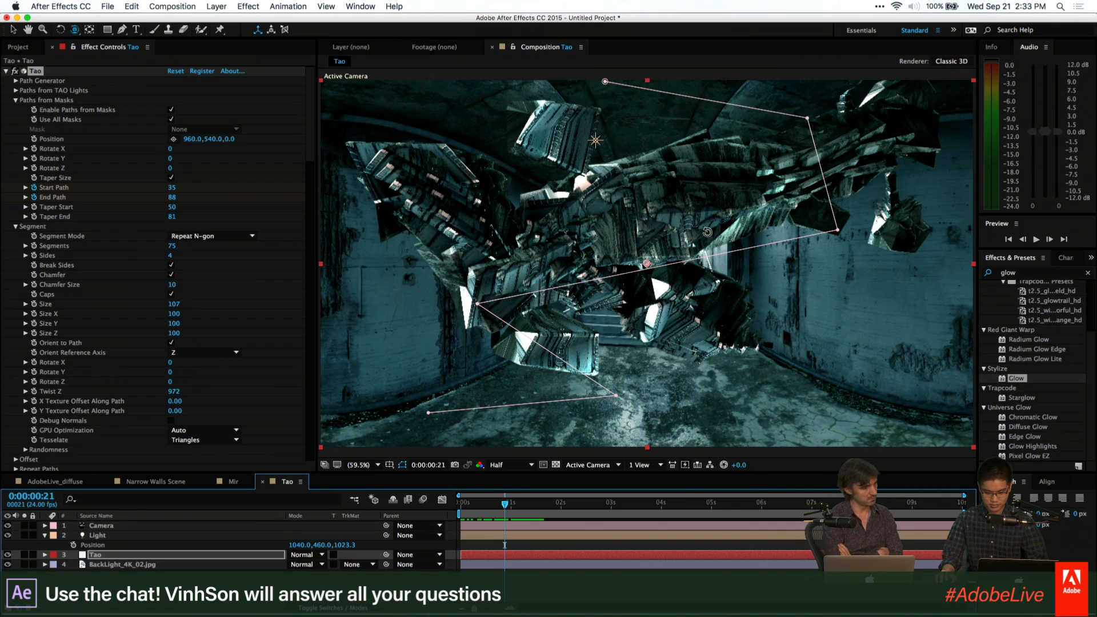
pyautogui.moveTo(708, 232); pyautogui.dragTo(716, 232)
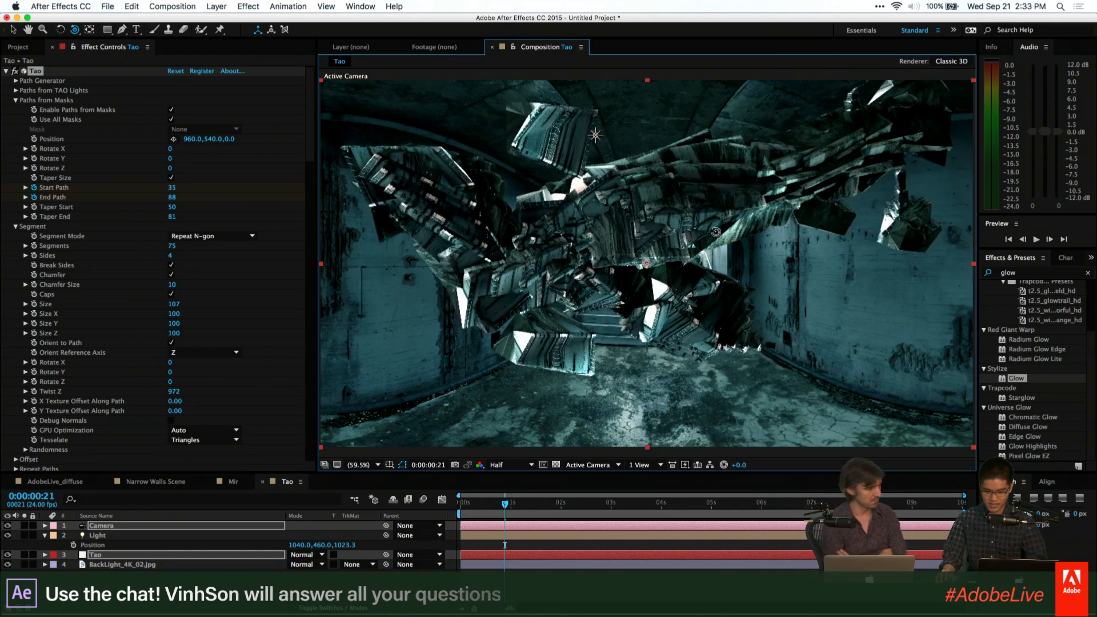
# Reset the Tao effect to its default settings
pyautogui.click(37, 72)
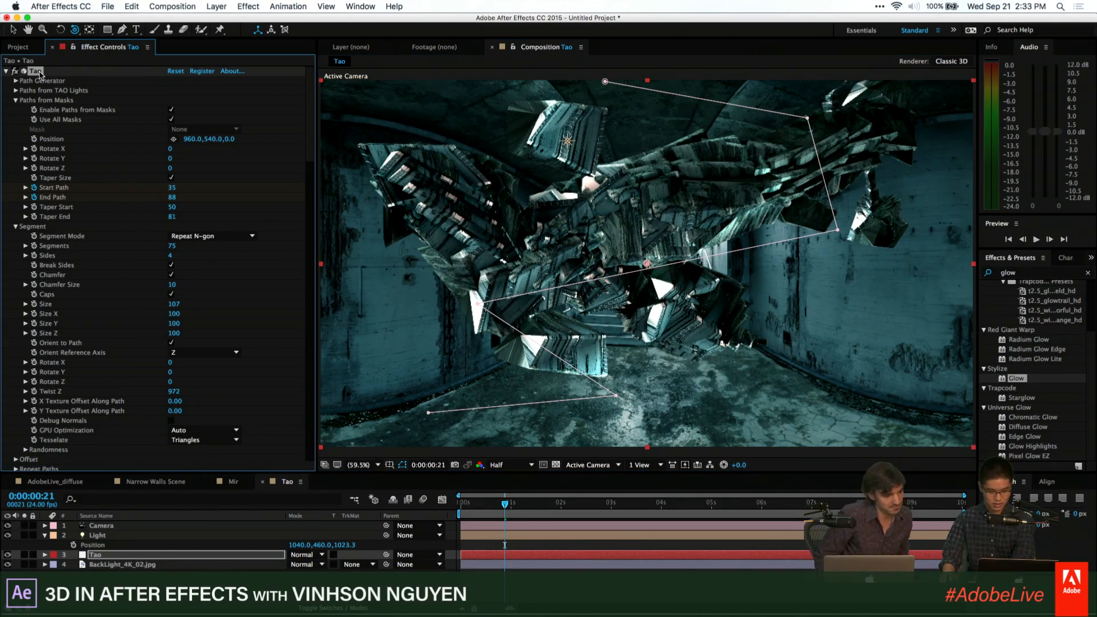
pyautogui.click(173, 72)
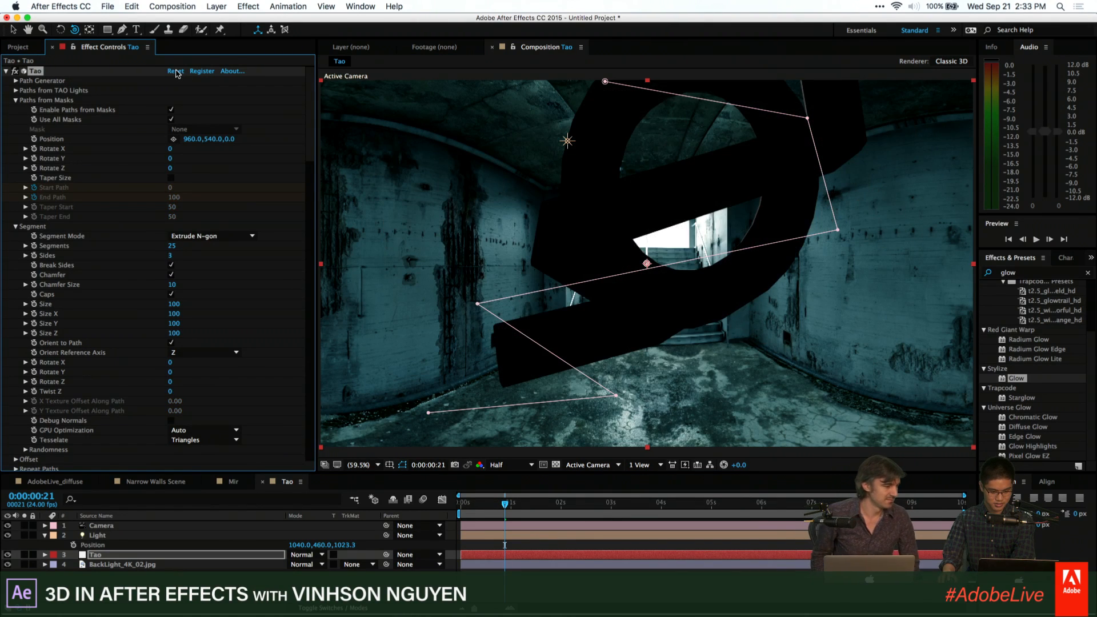
pyautogui.scroll(-10, 127, 84)
# Delete the Tao, Light and Camera layers and hide the BackLight_4K_02.jpg layer
pyautogui.click(118, 558)
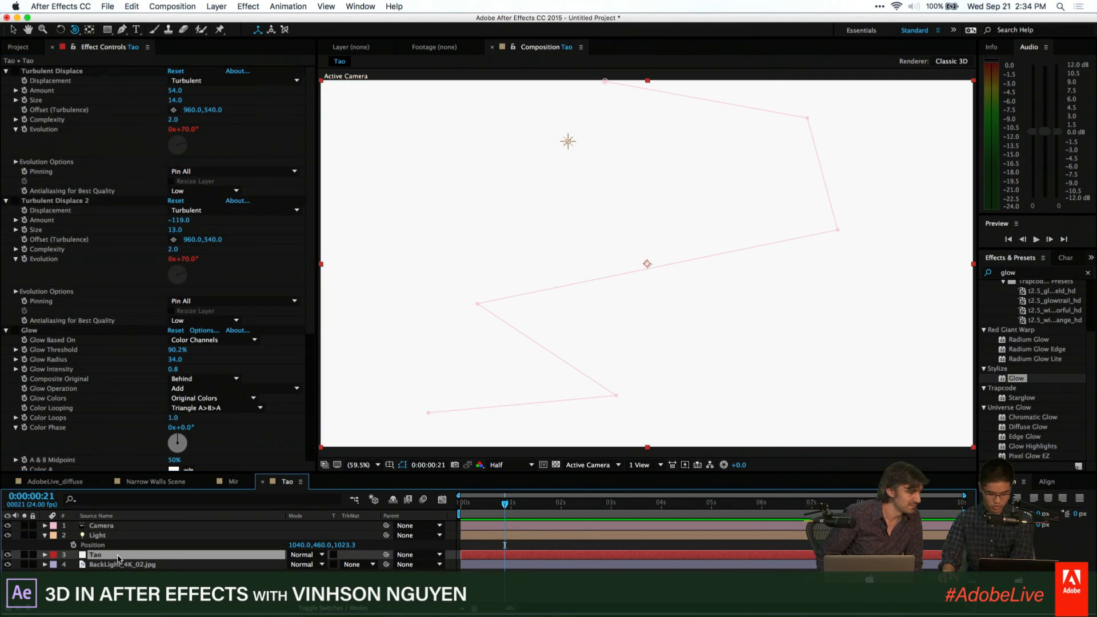
pyautogui.press('Delete')
pyautogui.click(8, 555)
pyautogui.click(106, 535)
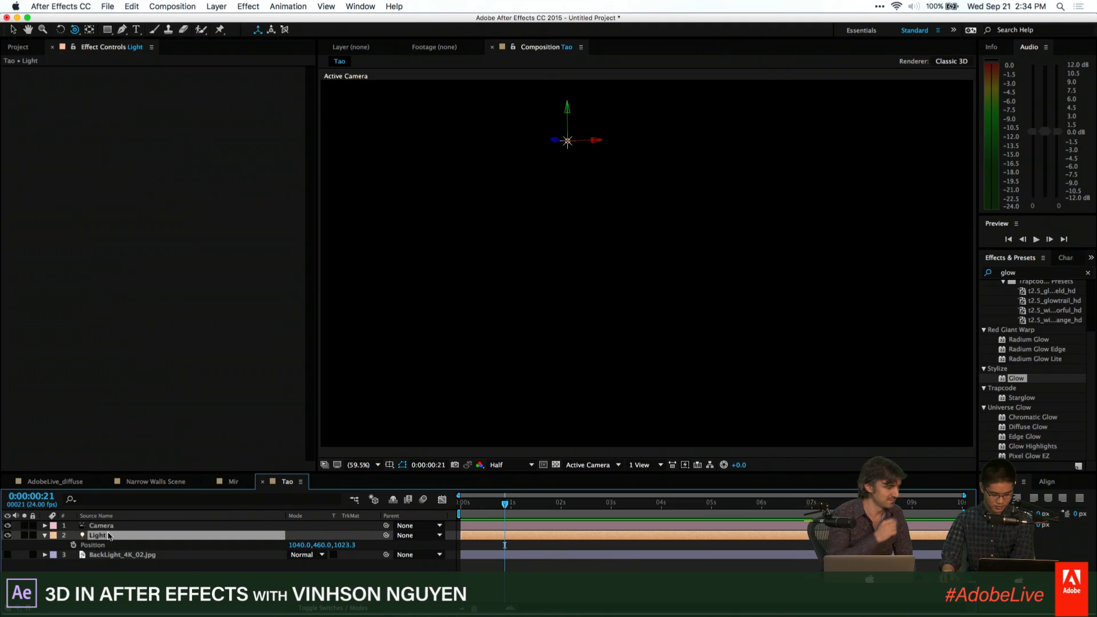
pyautogui.press('Delete')
pyautogui.click(105, 526)
pyautogui.press('Delete')
# Add a text layer reading ADOBELIVE to the Tao composition
pyautogui.click(216, 5)
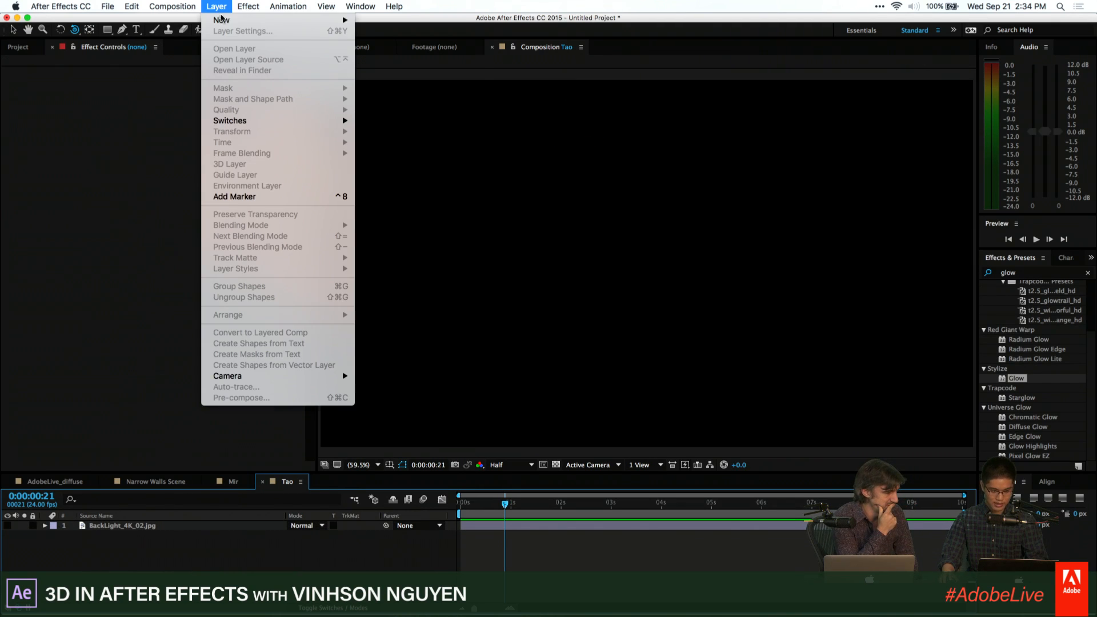
pyautogui.moveTo(232, 21)
pyautogui.click(377, 30)
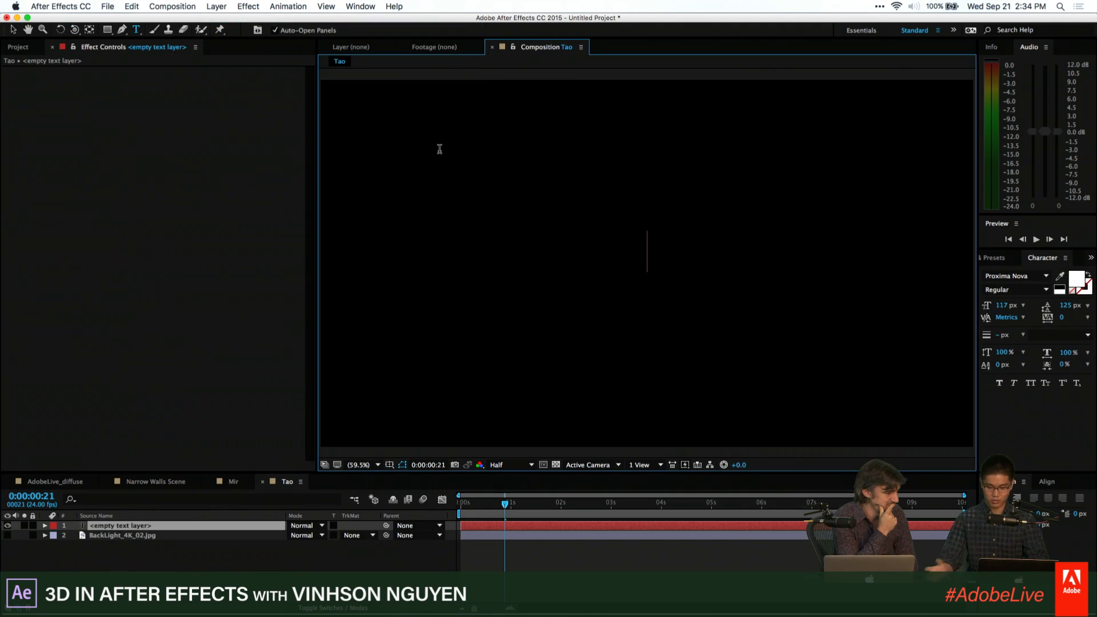
pyautogui.write('ADOBELIVE')
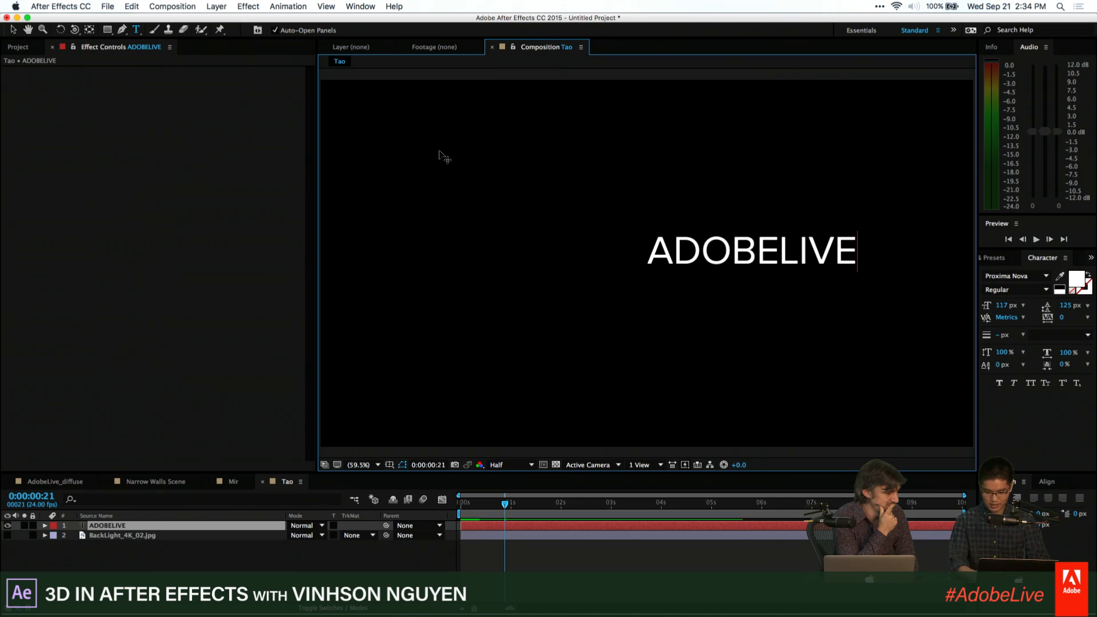
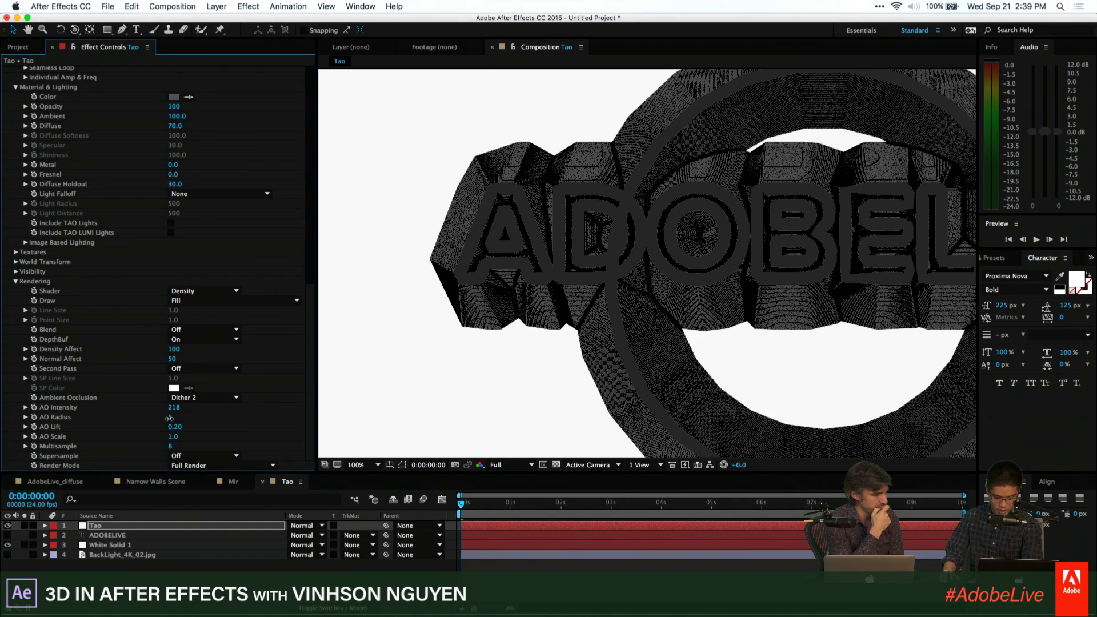
# Set Tao's AO Radius to 6 and switch its Ambient Occlusion to Off
pyautogui.moveTo(169, 418); pyautogui.dragTo(166, 417)
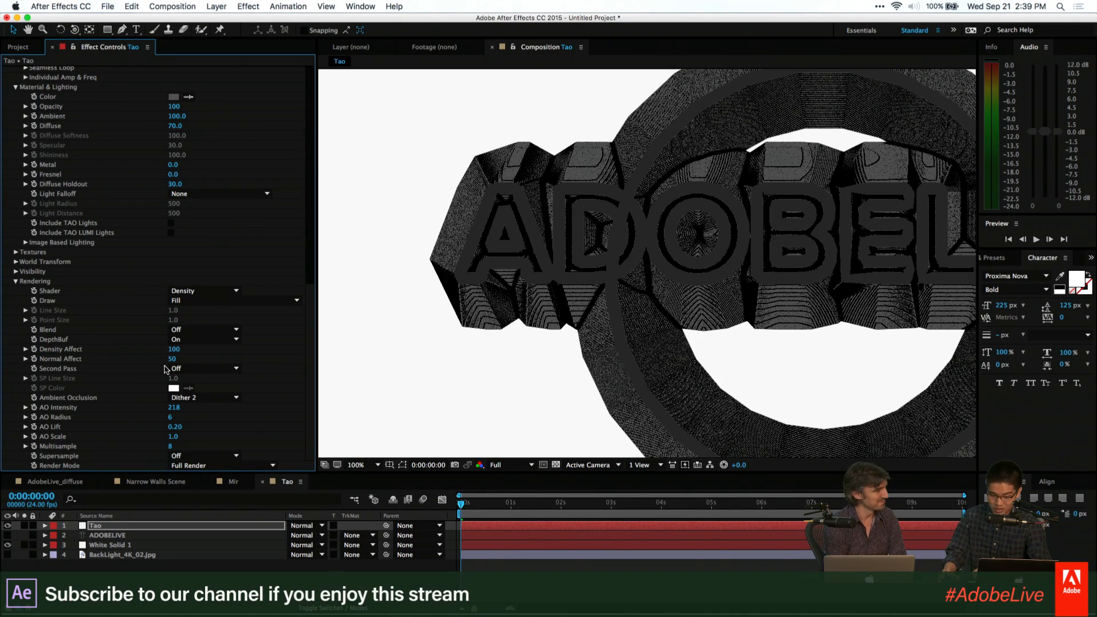
pyautogui.click(179, 395)
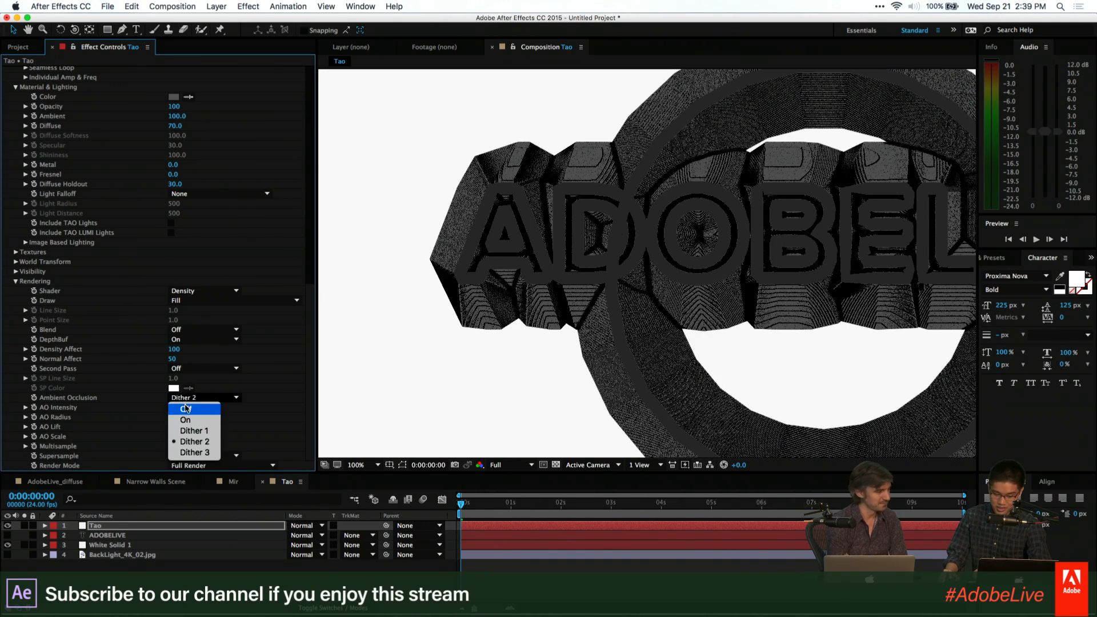
pyautogui.click(186, 408)
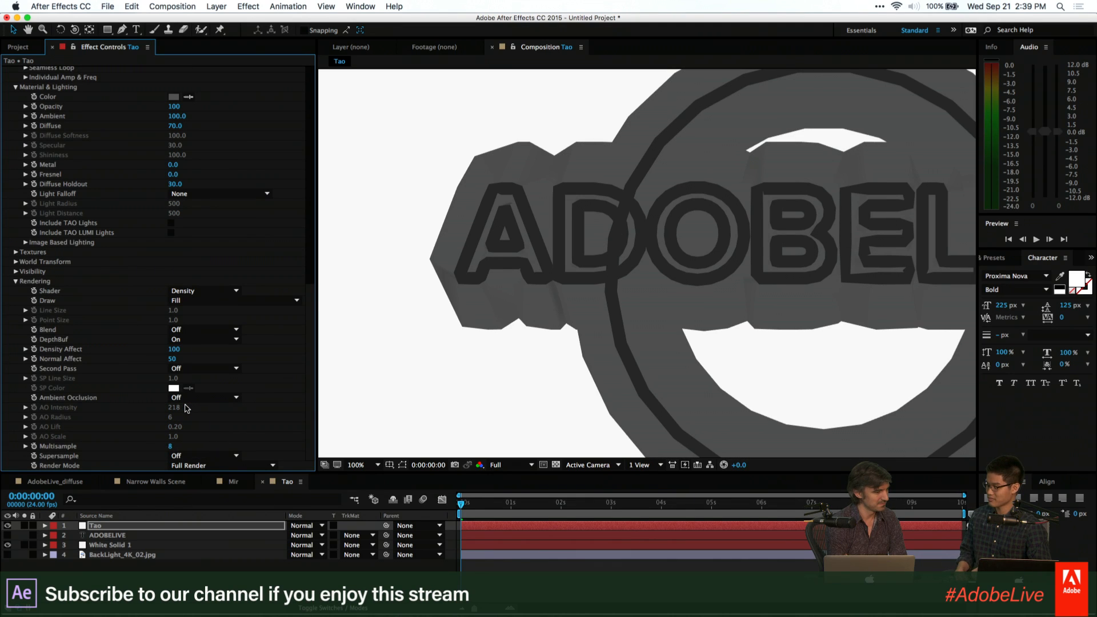
# Review the AdobeLive_diffuse, Narrow Walls Scene and Mir compositions, ending back in the Tao composition
pyautogui.click(57, 483)
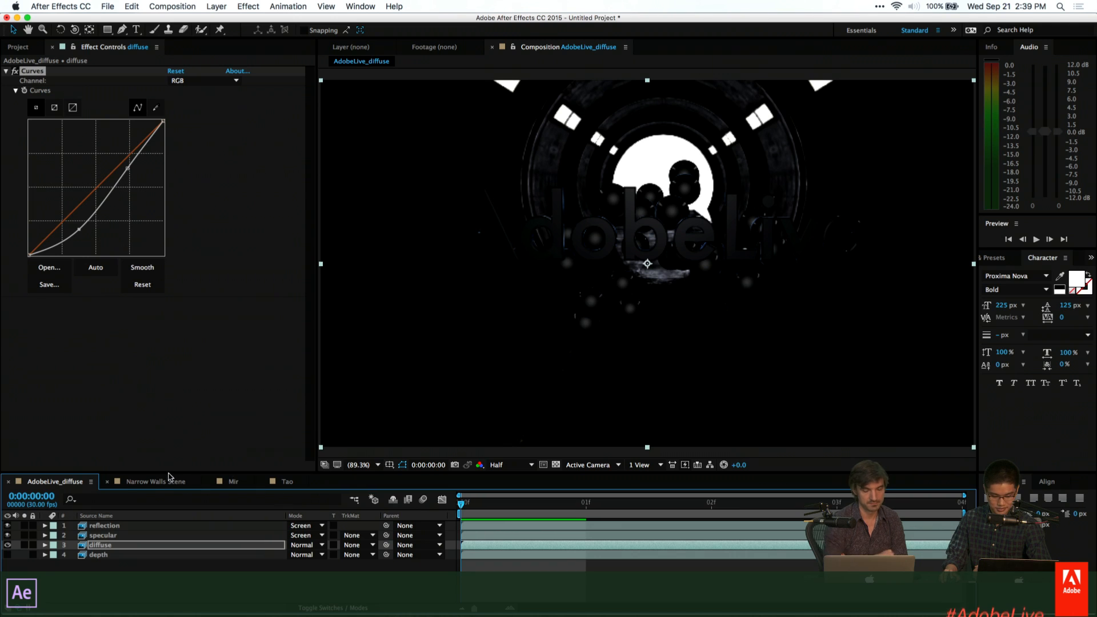
pyautogui.click(153, 482)
pyautogui.click(67, 483)
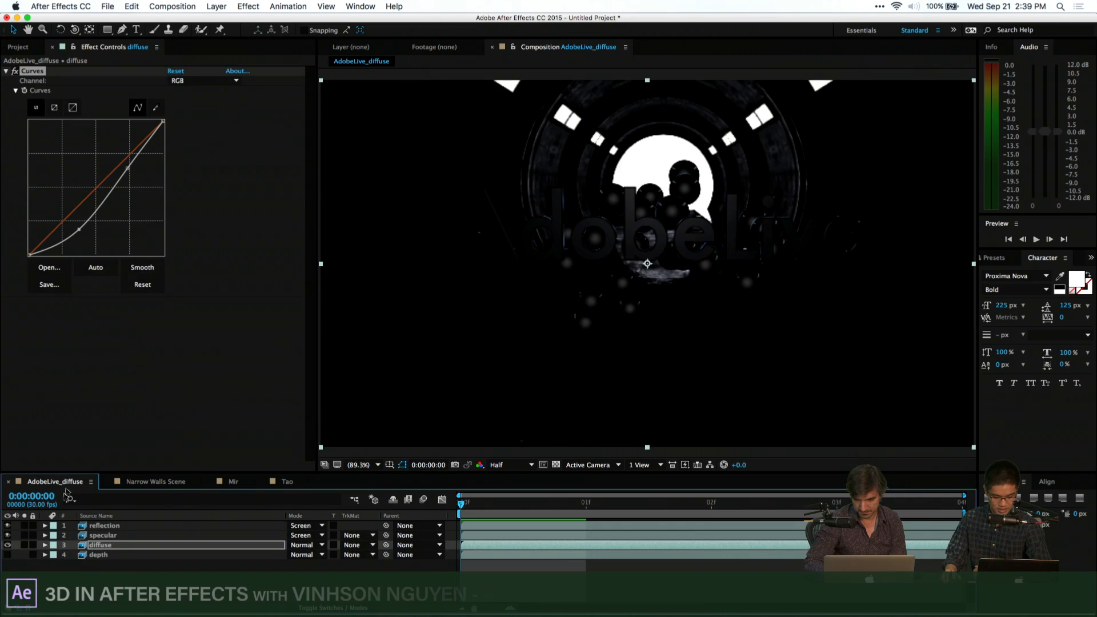
pyautogui.press('pagedown')
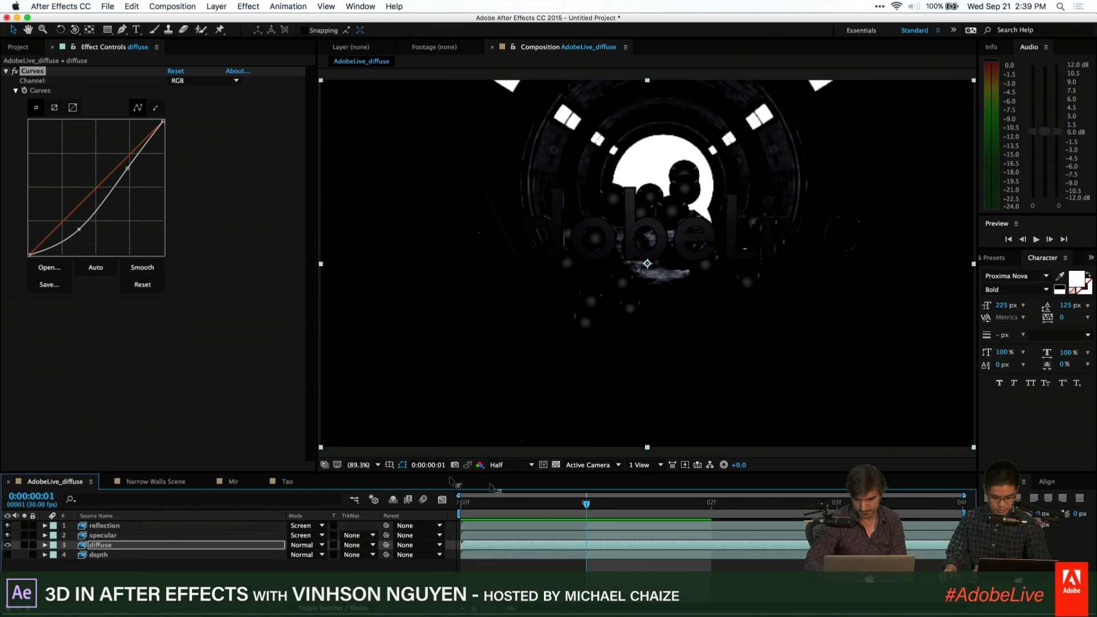
pyautogui.click(150, 481)
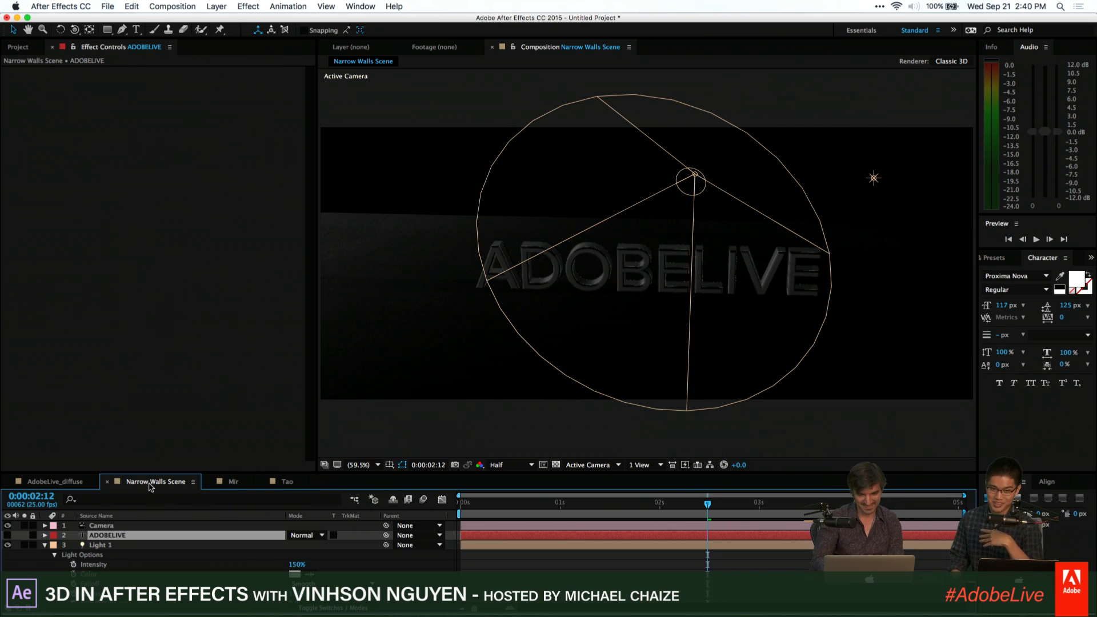
pyautogui.click(229, 482)
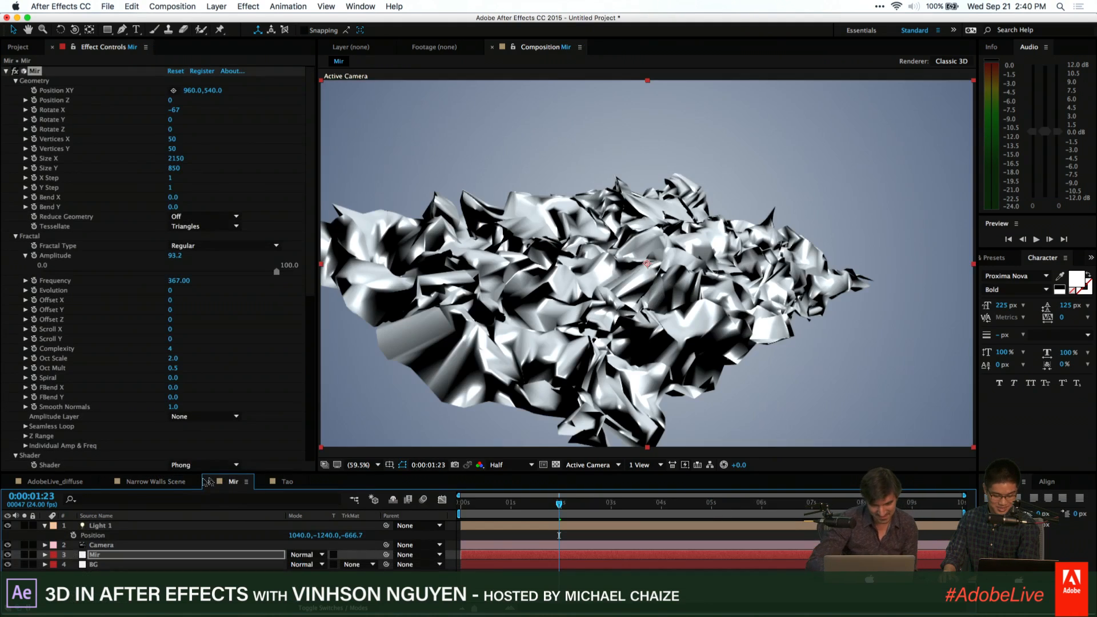
pyautogui.click(83, 486)
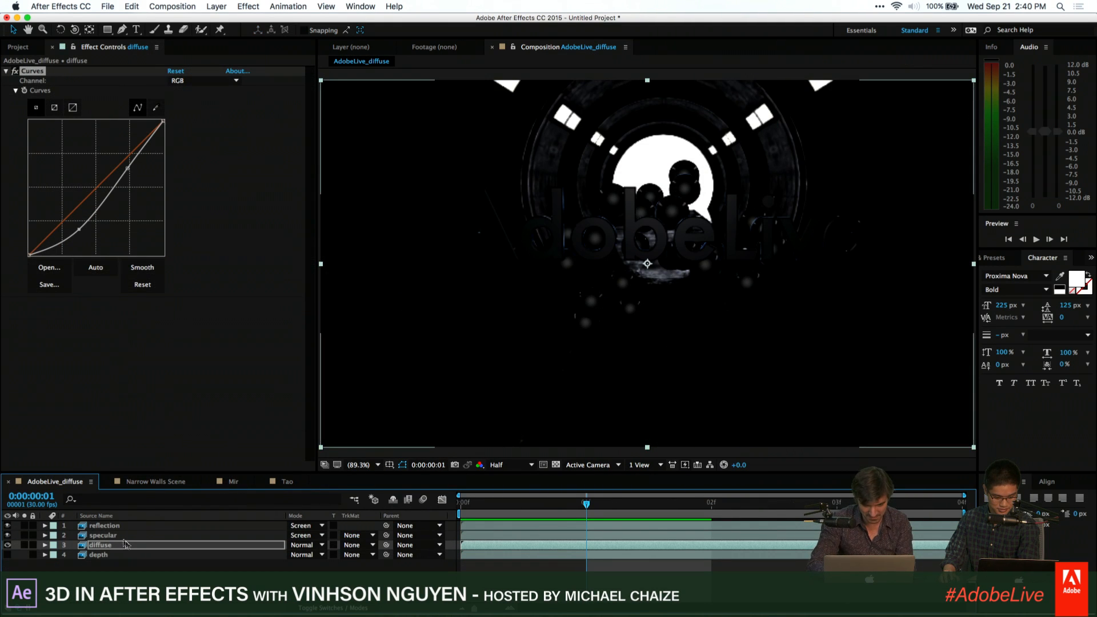
pyautogui.click(123, 555)
pyautogui.click(243, 481)
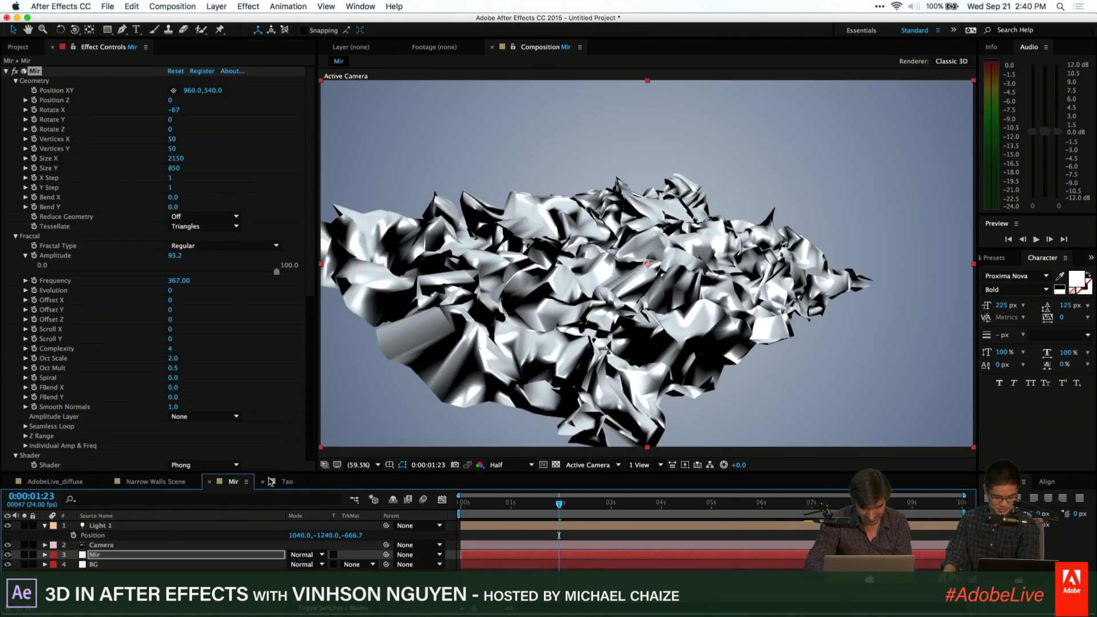
pyautogui.click(271, 482)
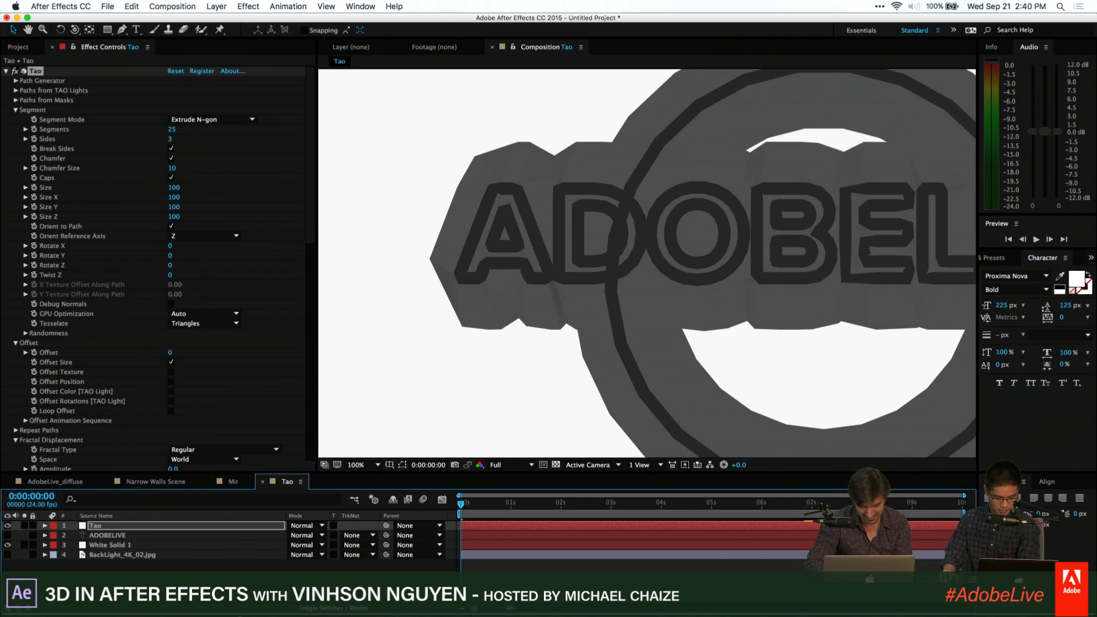
# Switch to Cinema 4D and create a new empty project
pyautogui.click(345, 604)
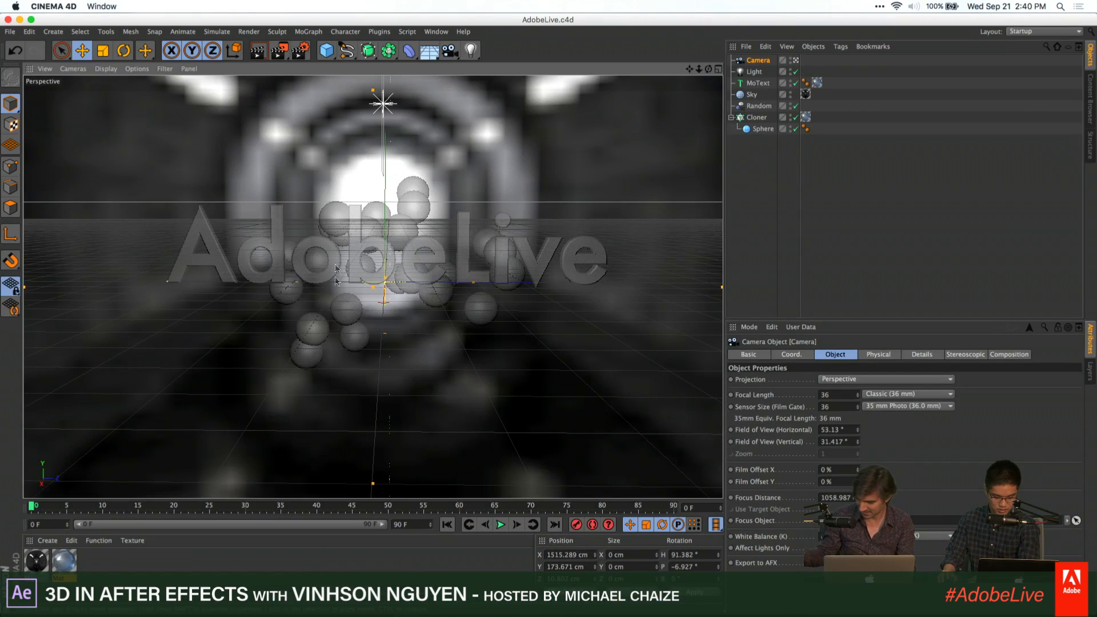
pyautogui.click(781, 209)
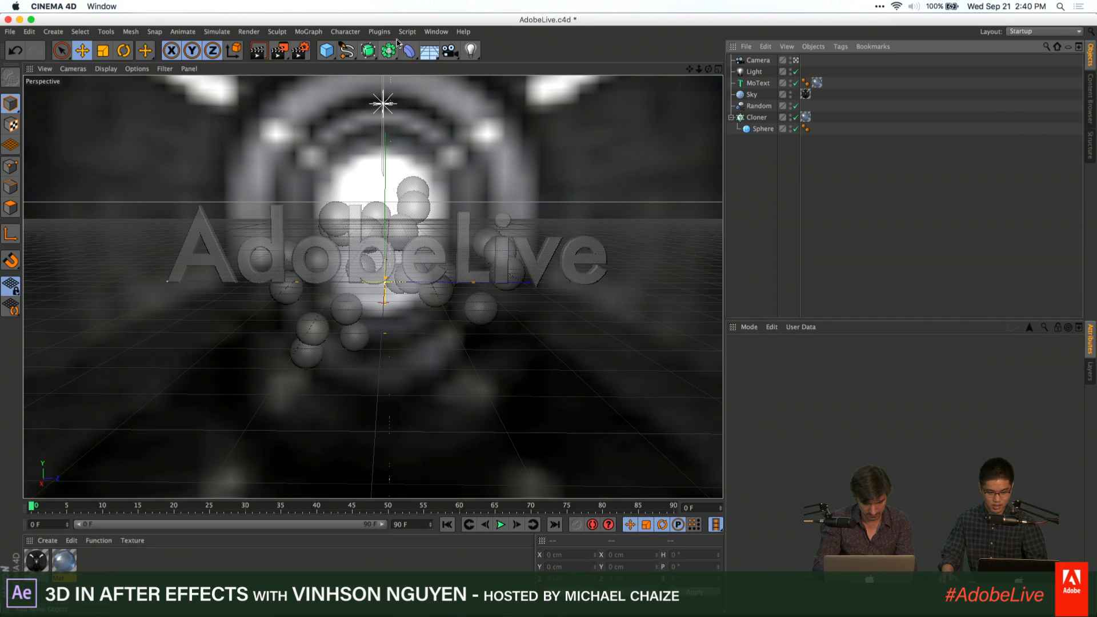
pyautogui.click(11, 32)
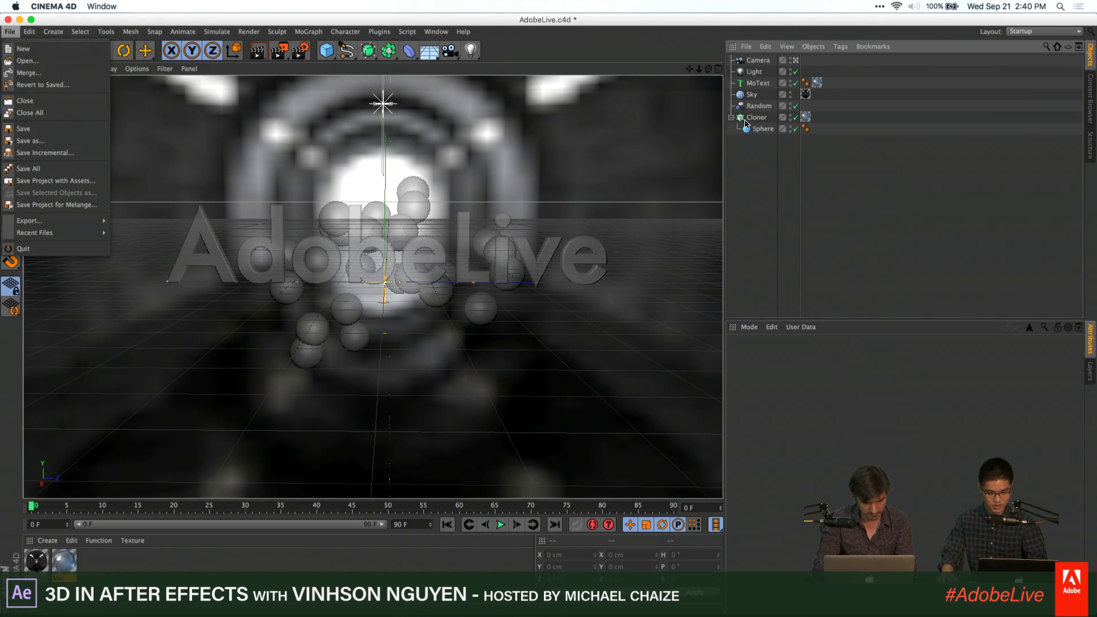
pyautogui.click(10, 32)
pyautogui.click(11, 32)
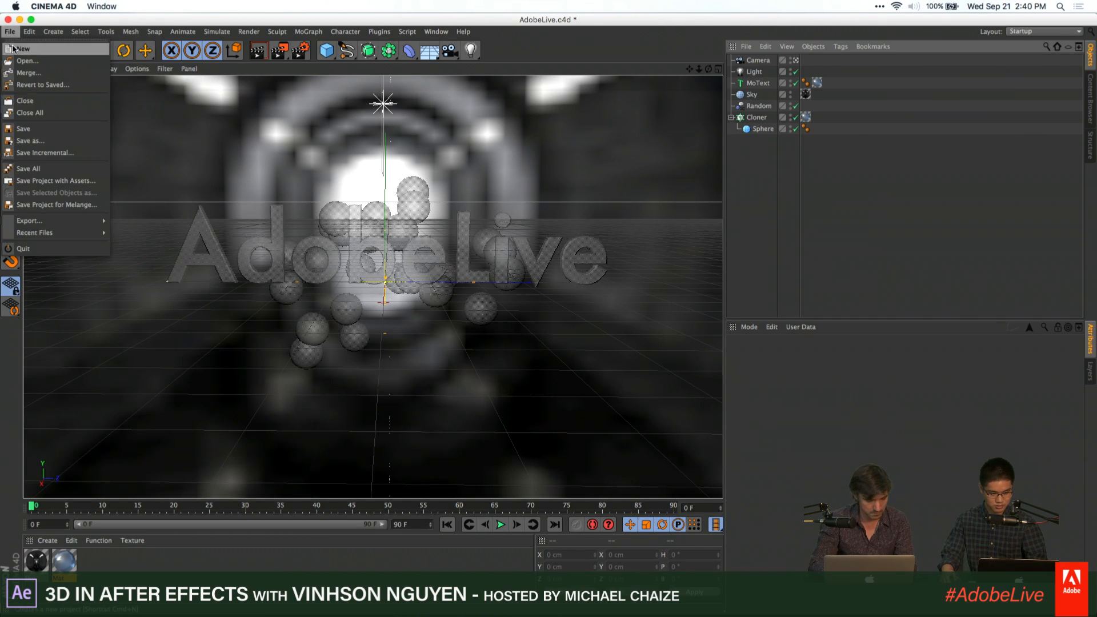
pyautogui.click(23, 49)
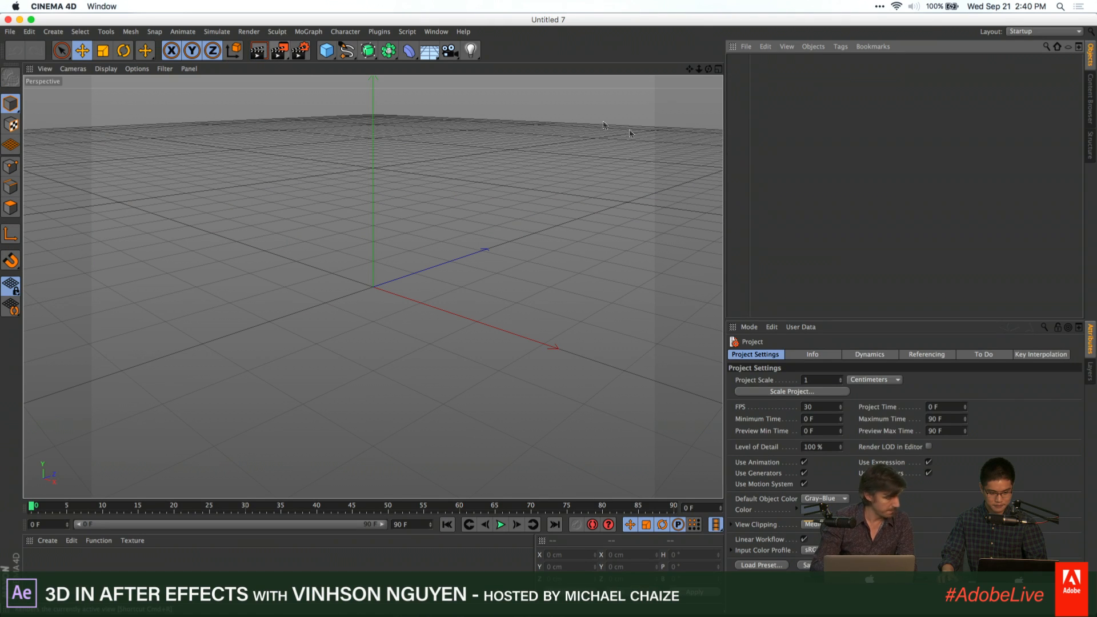
# Add a Circle spline and set its radius to 56 cm
pyautogui.click(410, 52)
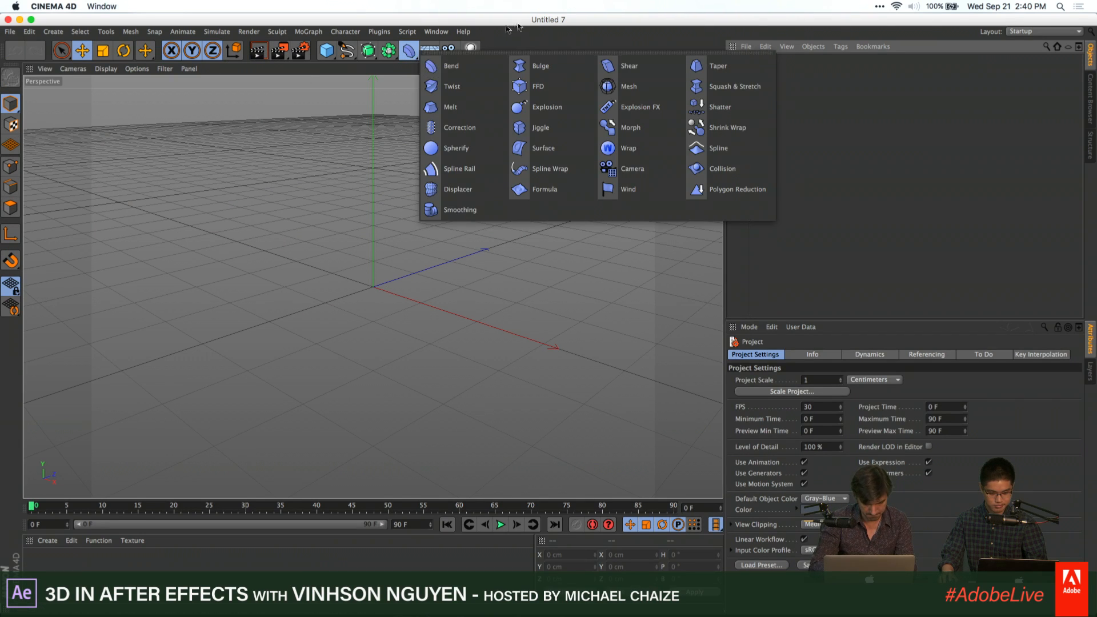
pyautogui.click(368, 51)
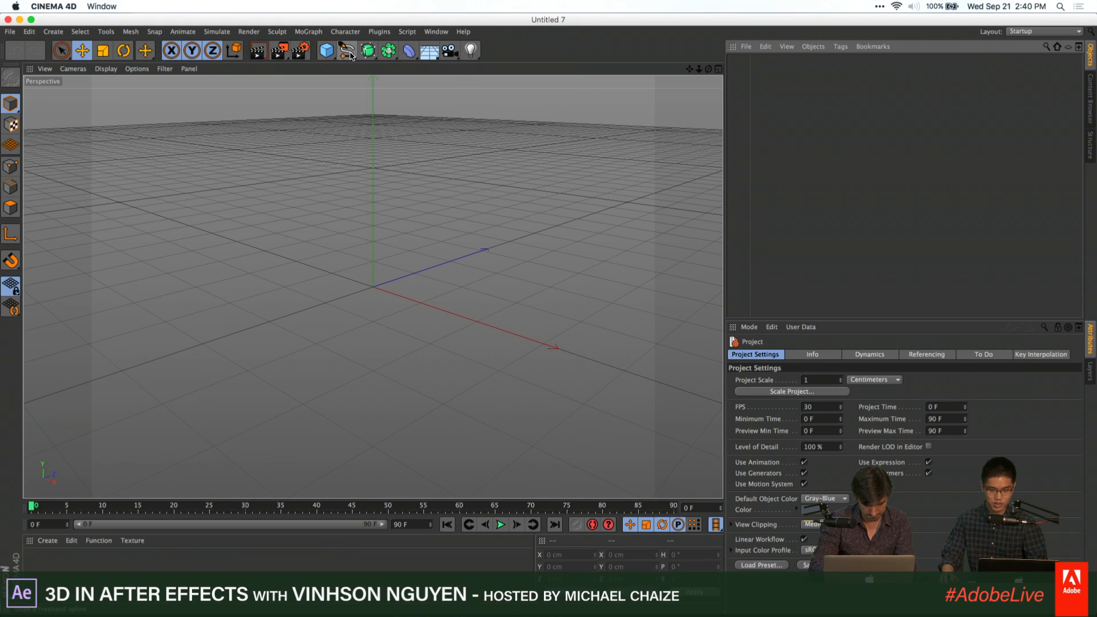
pyautogui.click(347, 51)
pyautogui.click(447, 113)
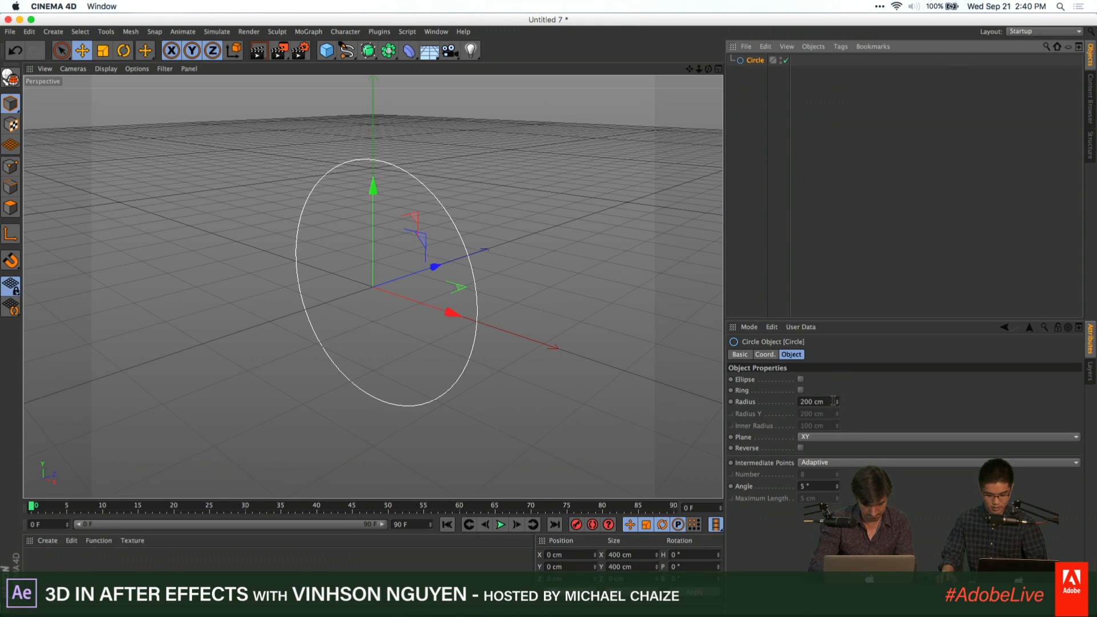
pyautogui.moveTo(834, 401); pyautogui.dragTo(838, 404)
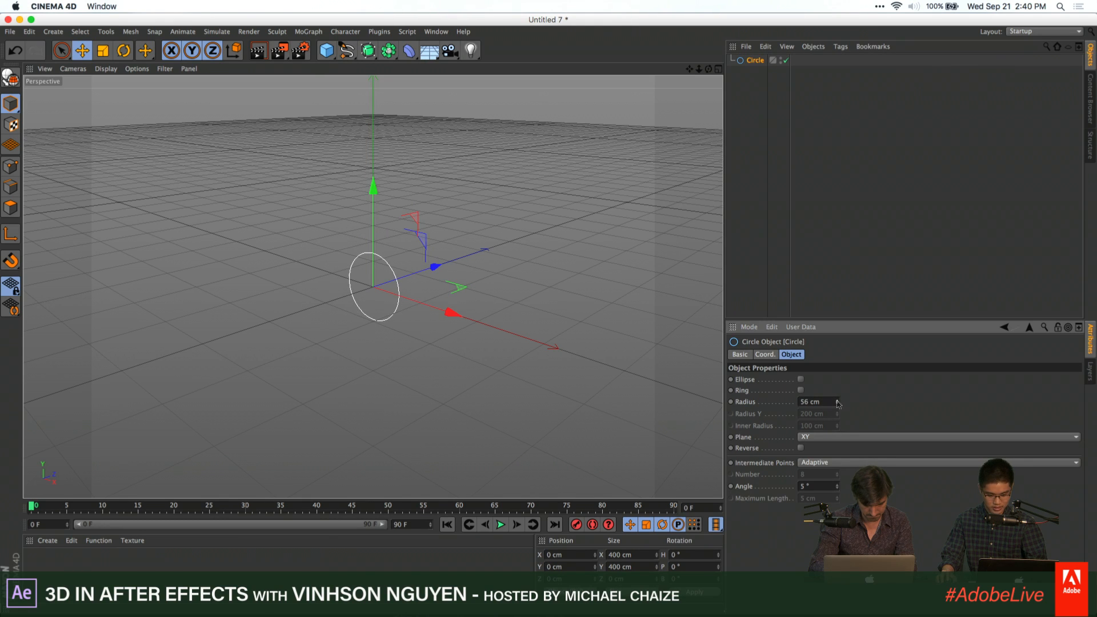
# Add a Helix spline and set its plane to XZ
pyautogui.click(343, 58)
pyautogui.click(512, 125)
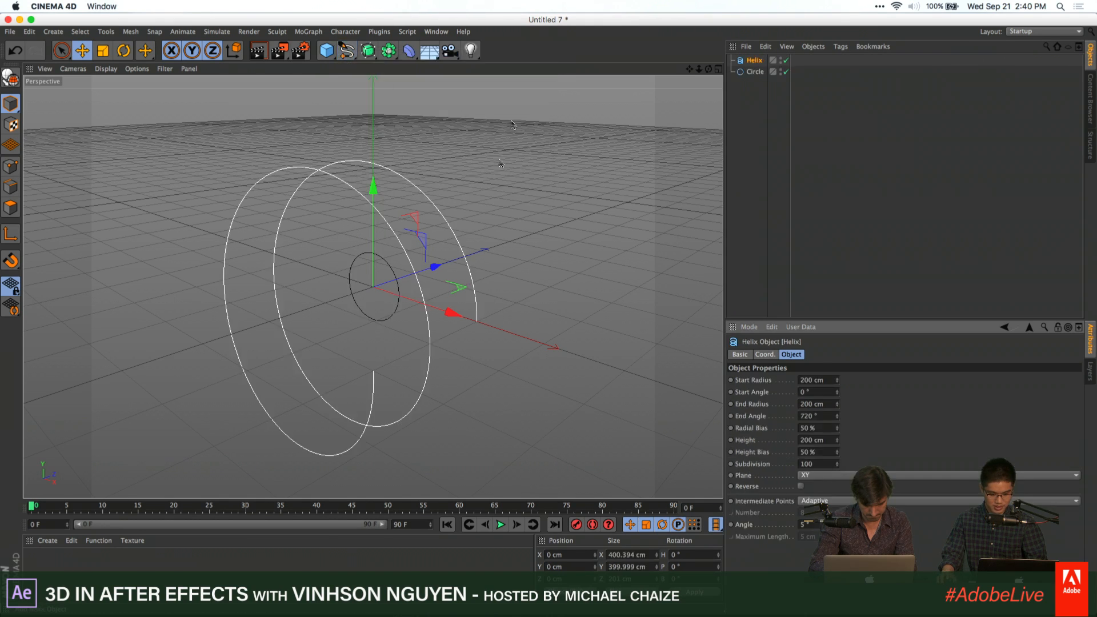
pyautogui.click(840, 475)
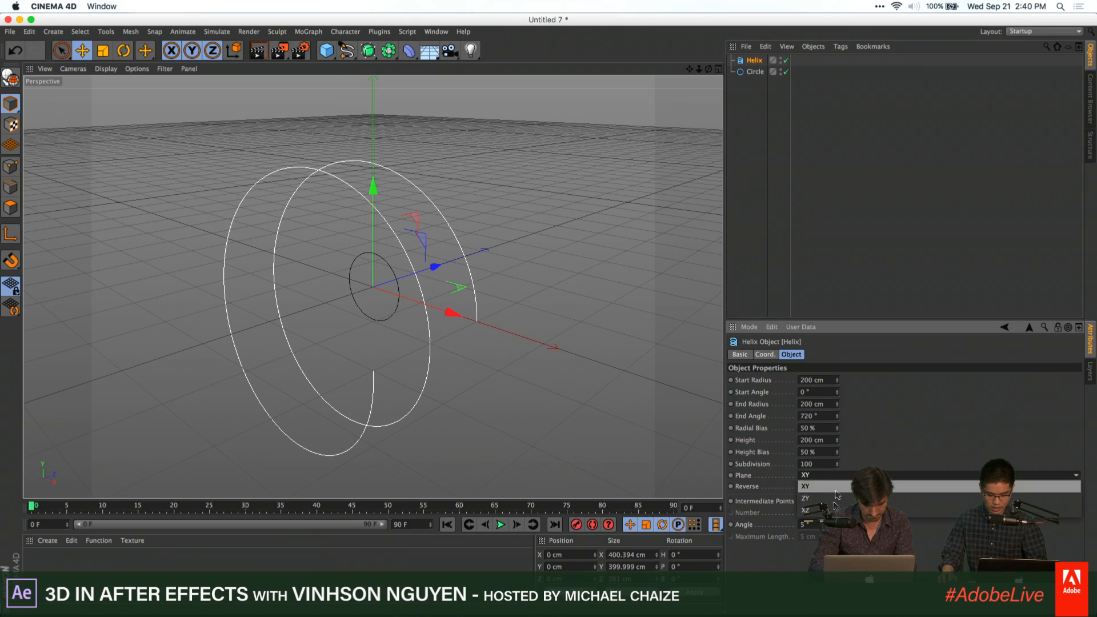
pyautogui.click(840, 500)
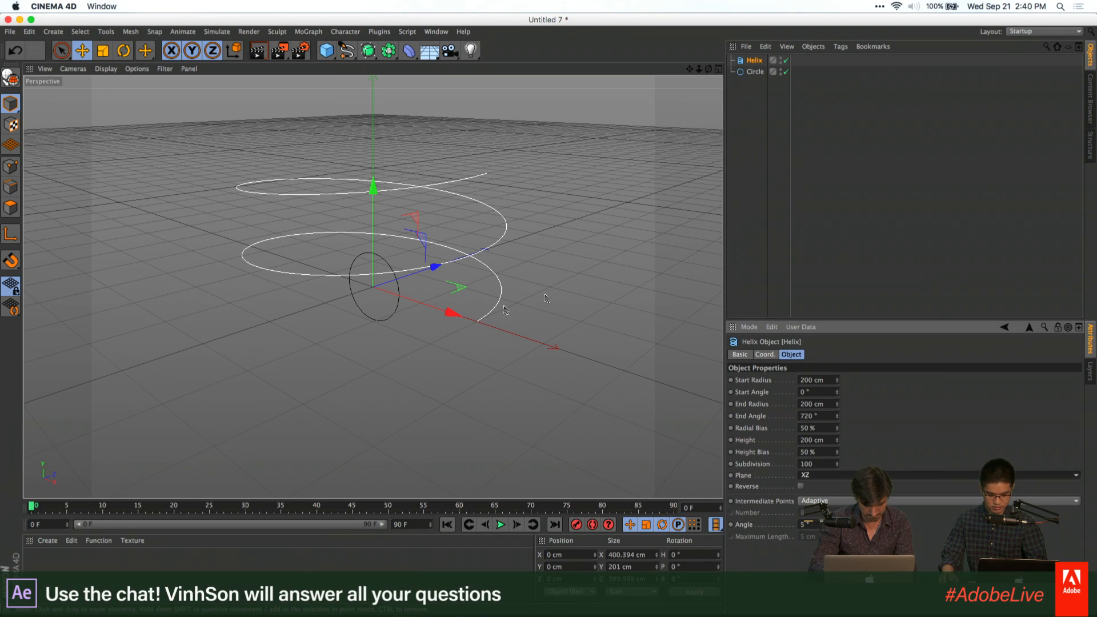
# Sweep the circle along the helix with a Sweep object and set the circle's radius to 14 cm
pyautogui.click(752, 72)
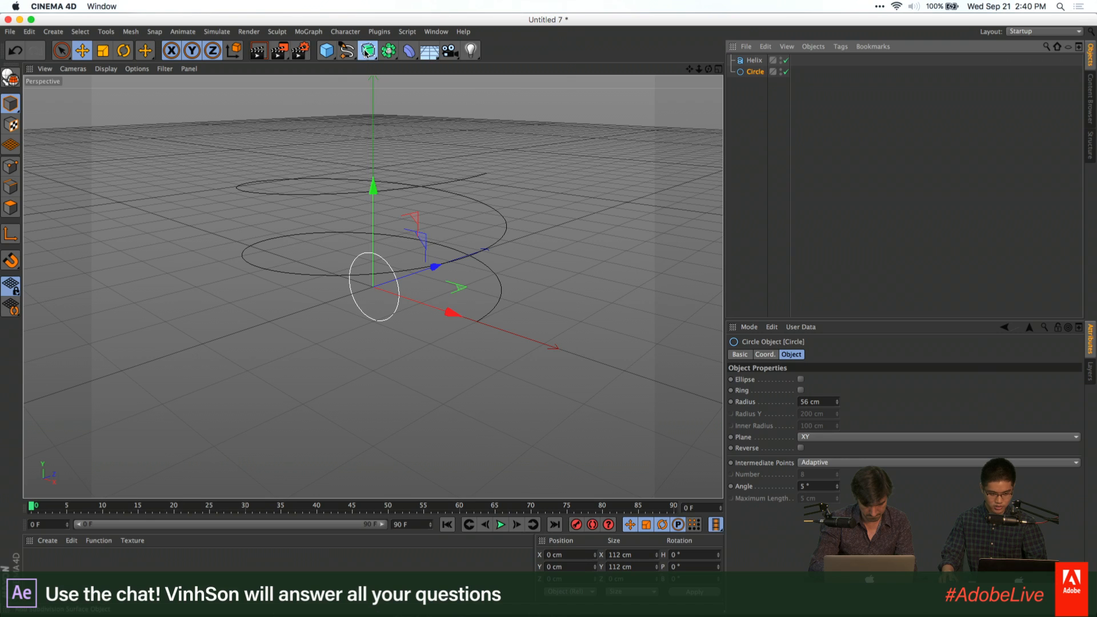
pyautogui.moveTo(365, 53); pyautogui.dragTo(409, 106)
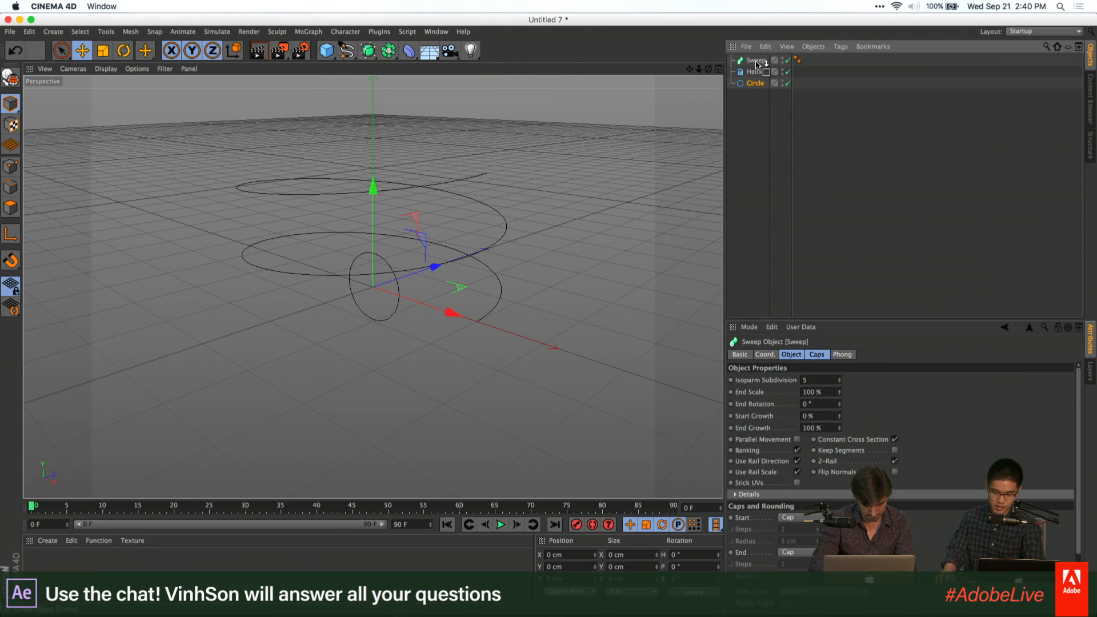
pyautogui.moveTo(756, 65); pyautogui.dragTo(762, 78)
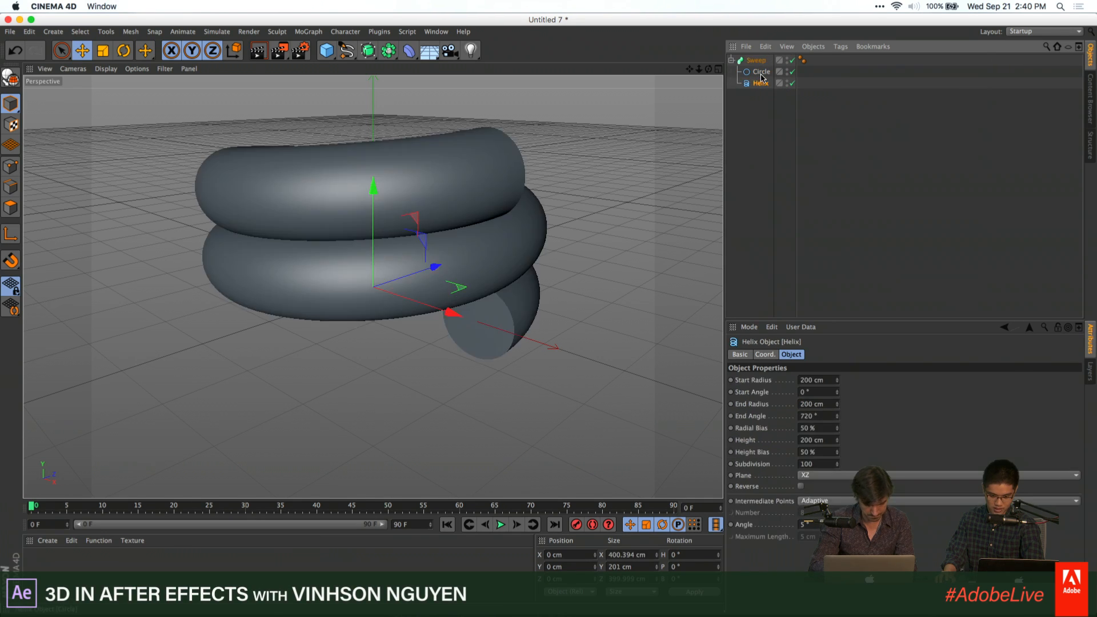
pyautogui.click(761, 72)
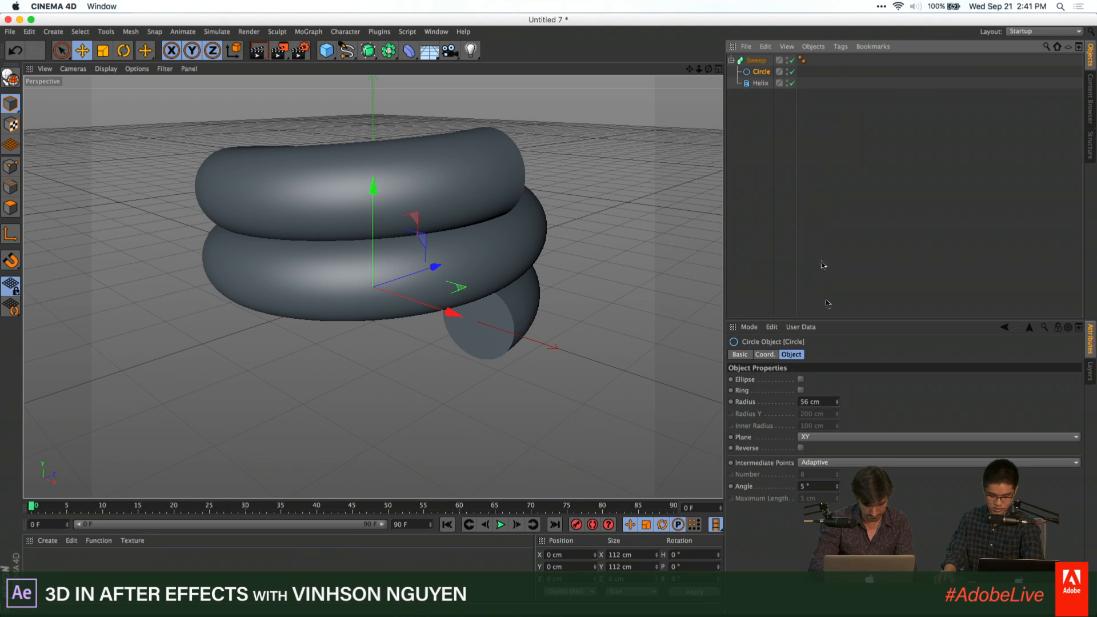
pyautogui.moveTo(837, 404); pyautogui.dragTo(837, 428)
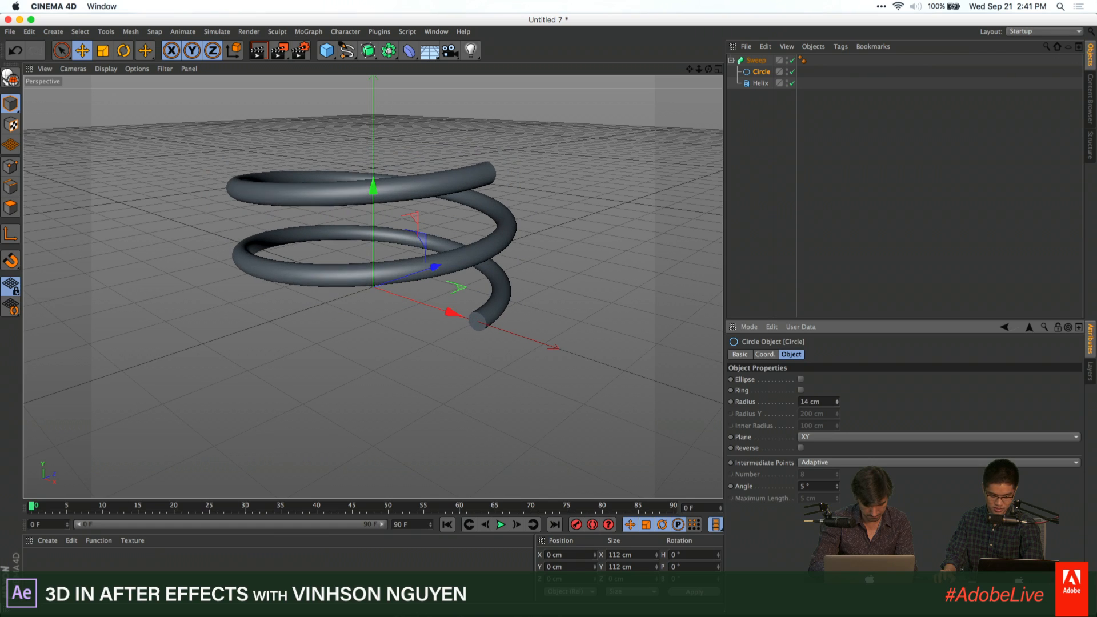
# Delete the circle from the Sweep object and add a Platonic primitive to the scene
pyautogui.click(756, 74)
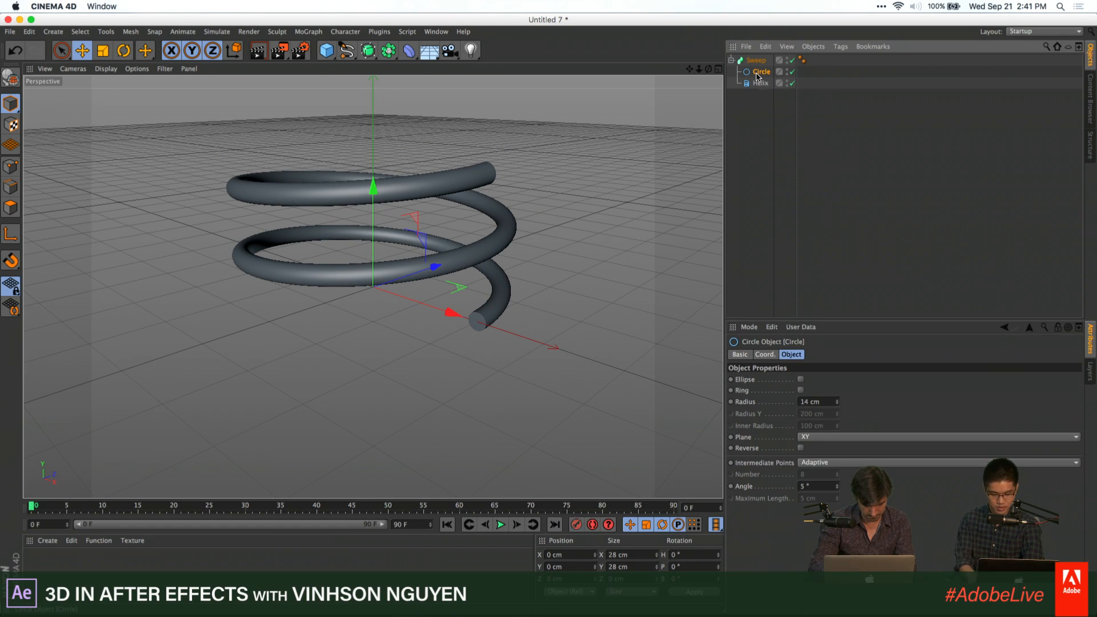
pyautogui.press('Delete')
pyautogui.click(331, 50)
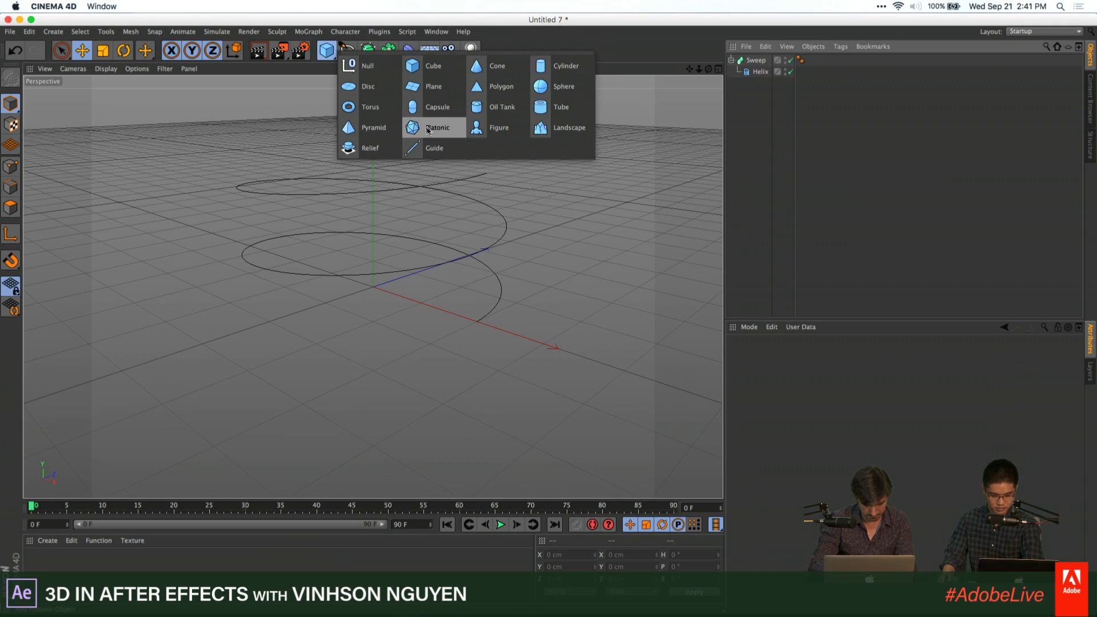
pyautogui.click(412, 127)
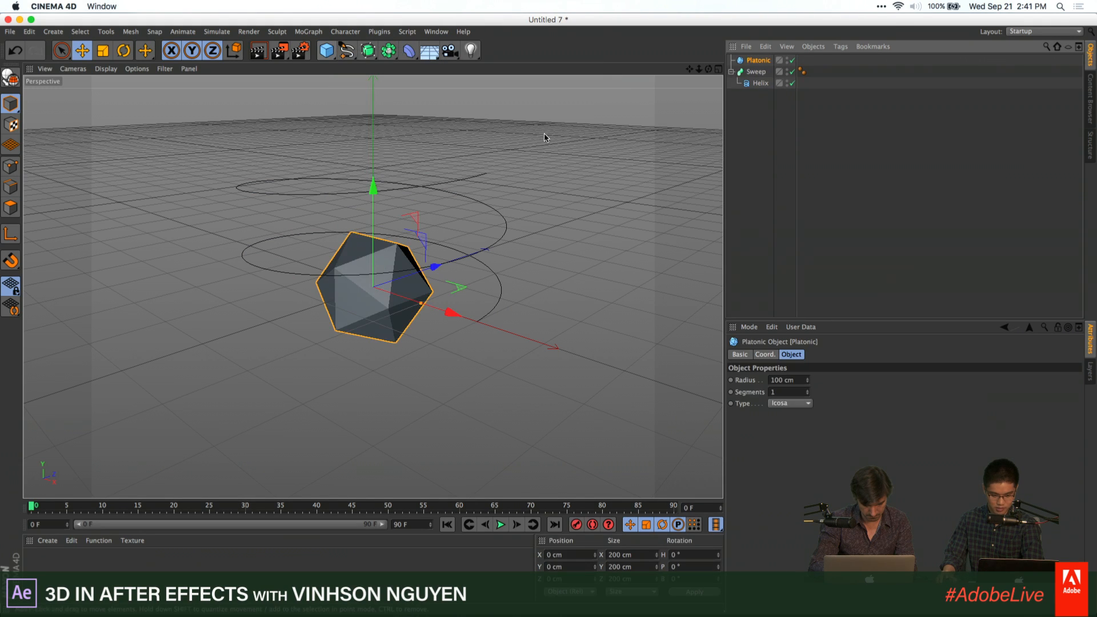
pyautogui.moveTo(758, 77); pyautogui.dragTo(760, 81)
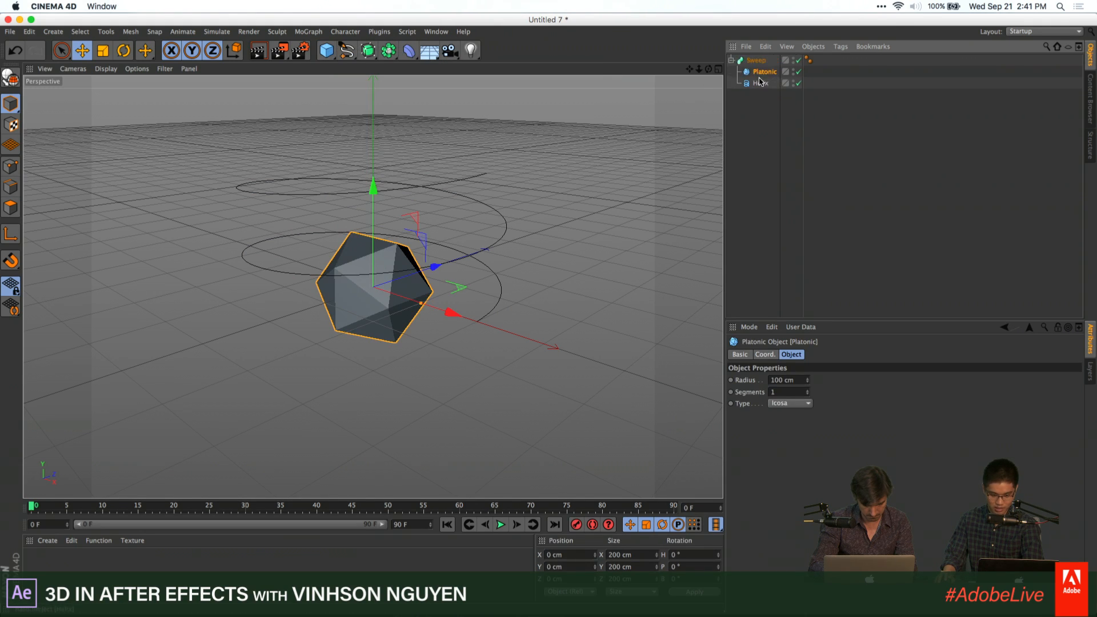
pyautogui.click(758, 62)
pyautogui.click(764, 75)
pyautogui.moveTo(773, 160); pyautogui.dragTo(761, 130)
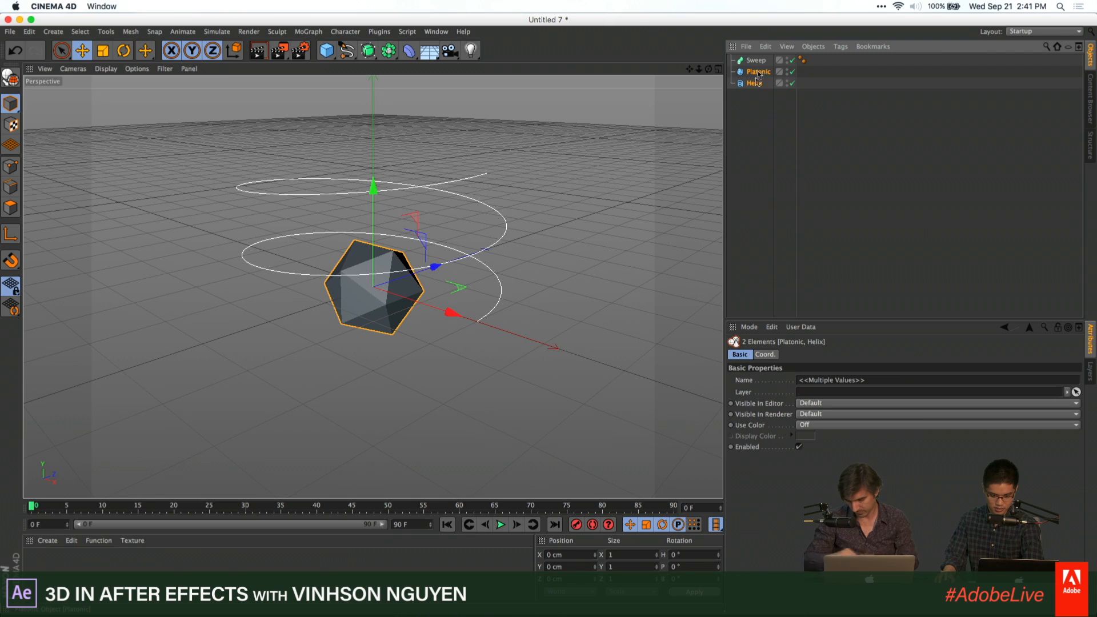
# Delete the Platonic primitive from the scene
pyautogui.press('super+shift+a')
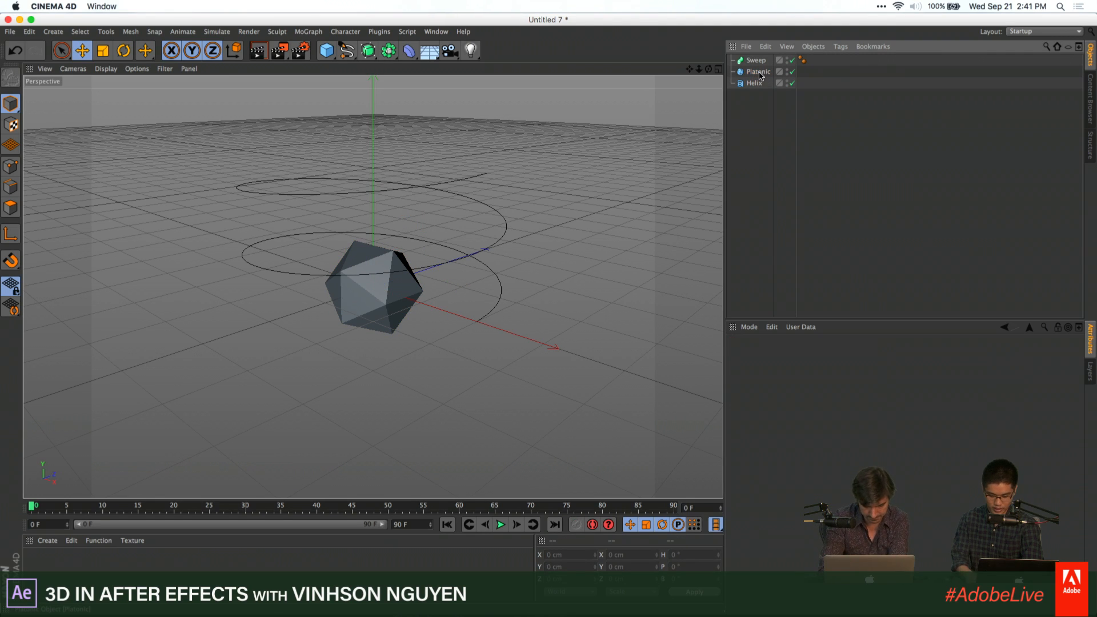
pyautogui.click(759, 72)
pyautogui.press('Delete')
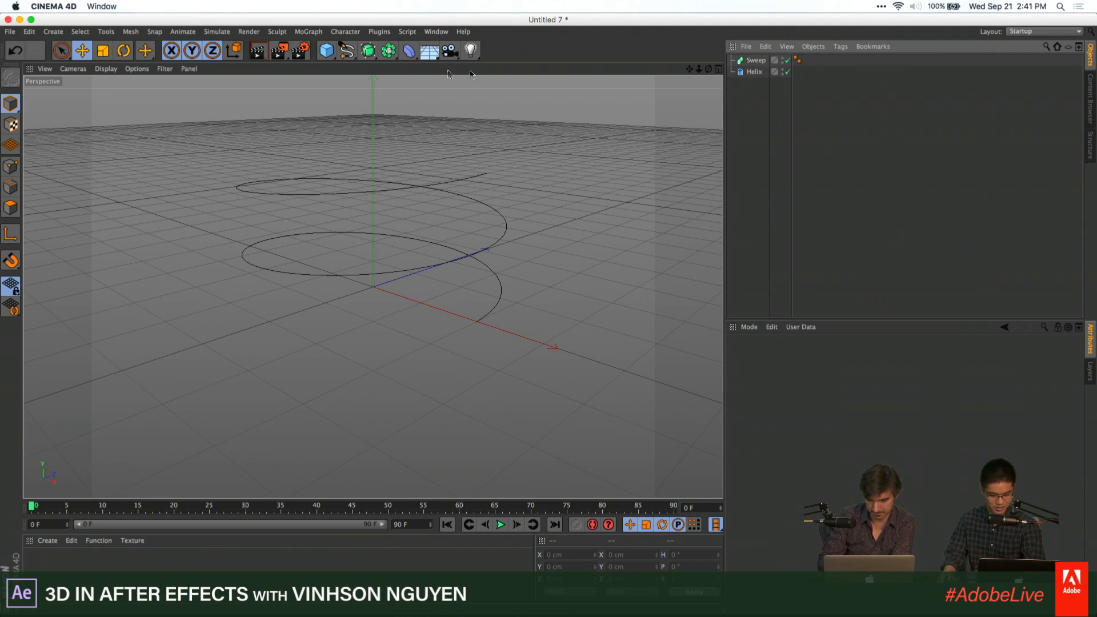
# Add a Profile spline with the H Shape type and list it between the Sweep and the Helix
pyautogui.click(347, 51)
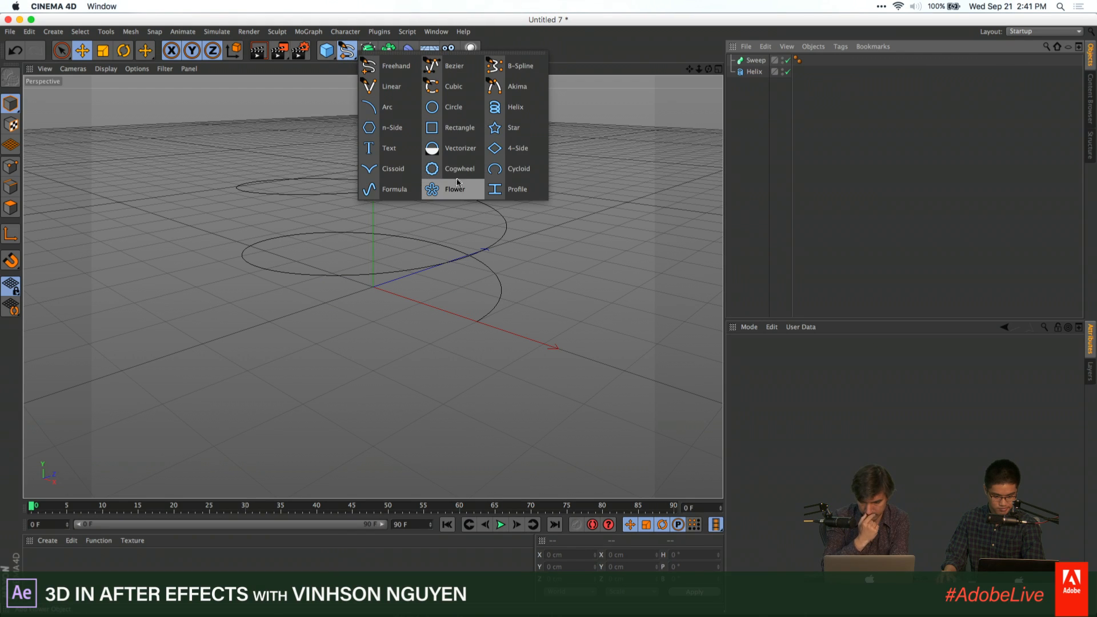
pyautogui.click(515, 189)
pyautogui.moveTo(756, 69); pyautogui.dragTo(755, 78)
pyautogui.click(754, 83)
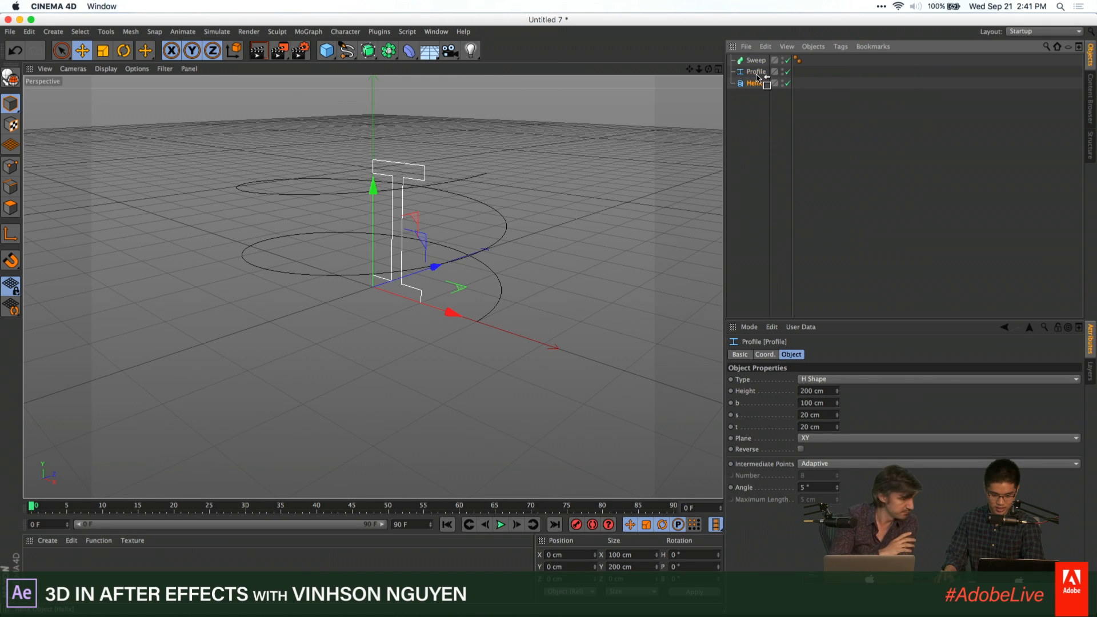
pyautogui.click(755, 72)
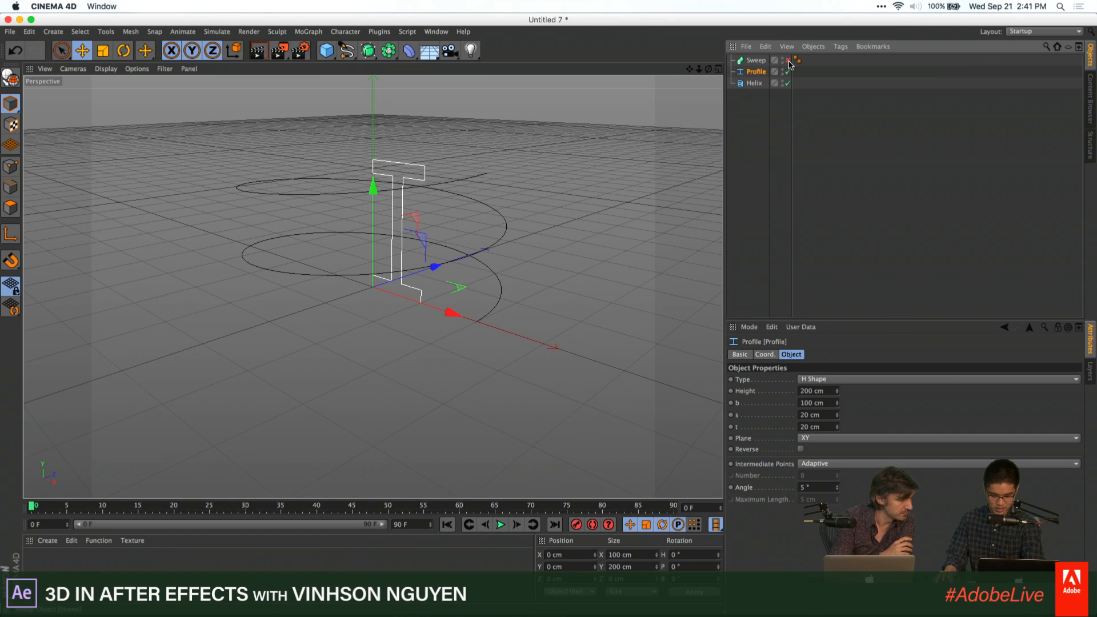
pyautogui.click(754, 83)
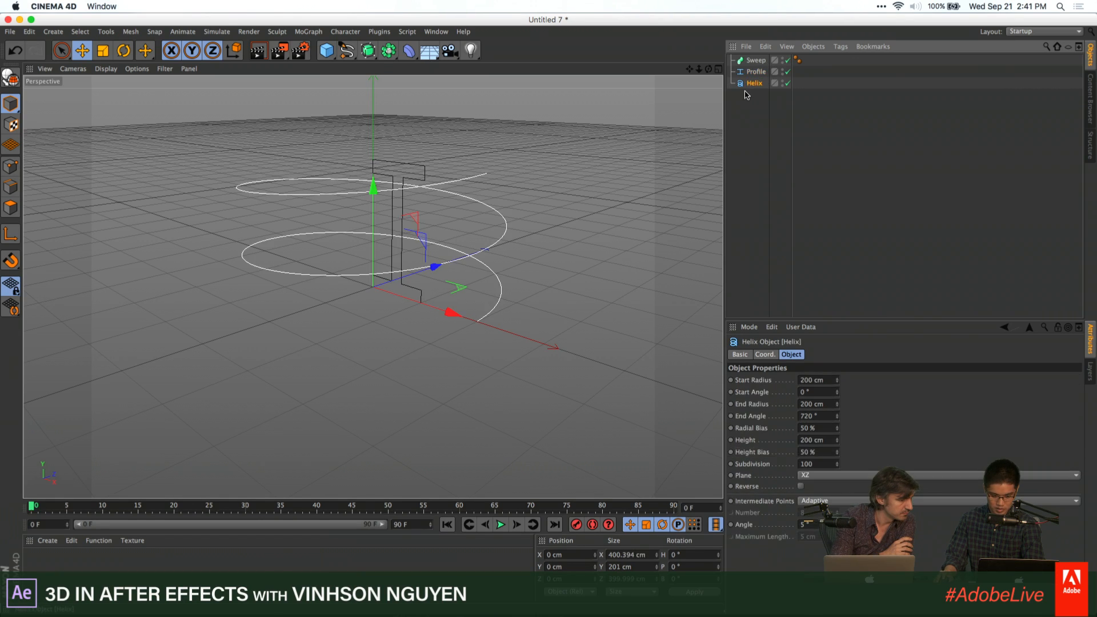
pyautogui.click(755, 71)
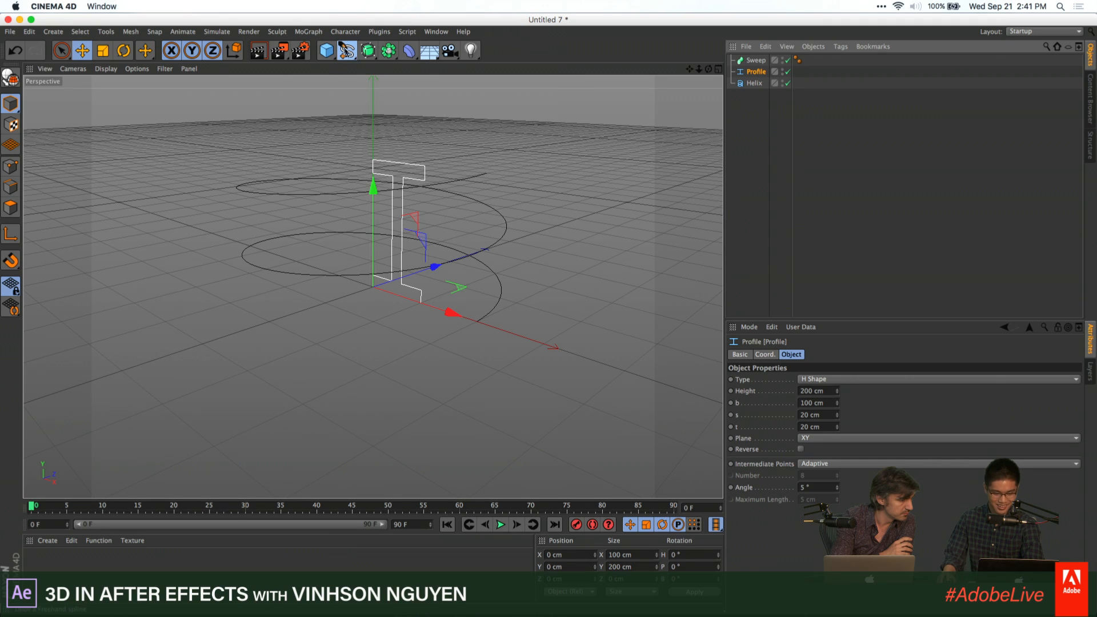
# Delete the Profile, the Helix and the Sweep object to empty the scene
pyautogui.click(347, 51)
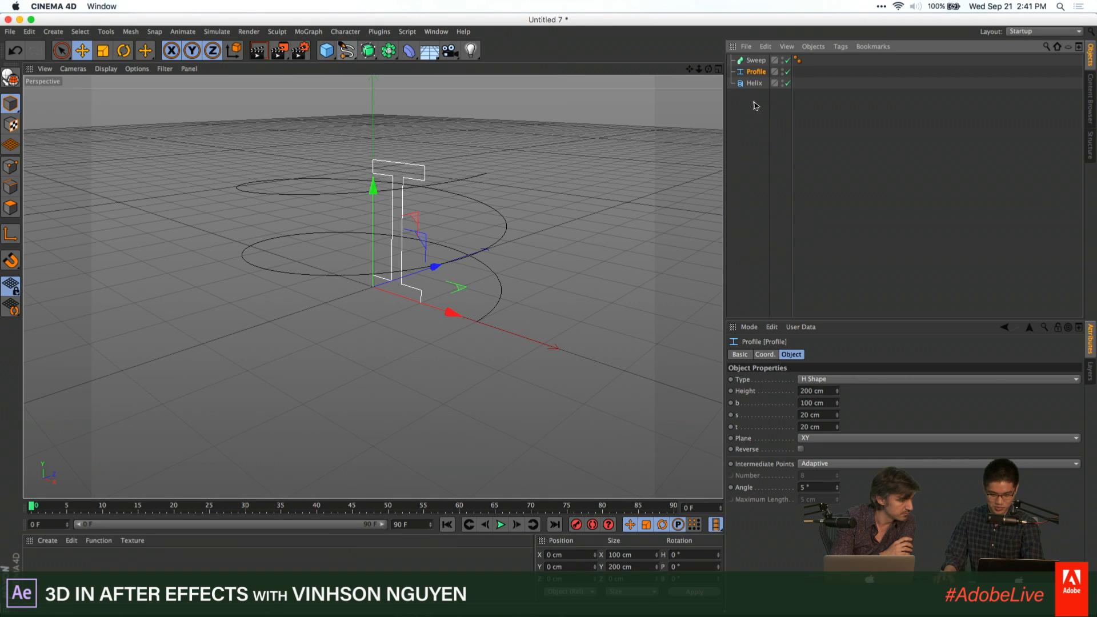
pyautogui.click(754, 83)
pyautogui.click(755, 61)
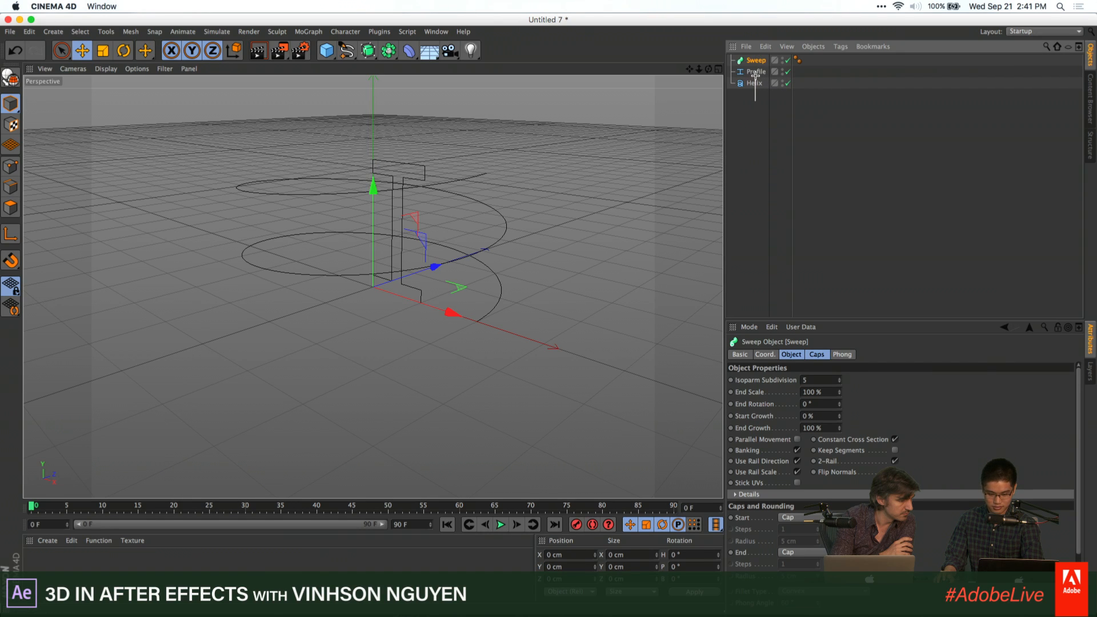
pyautogui.moveTo(756, 75); pyautogui.dragTo(755, 72)
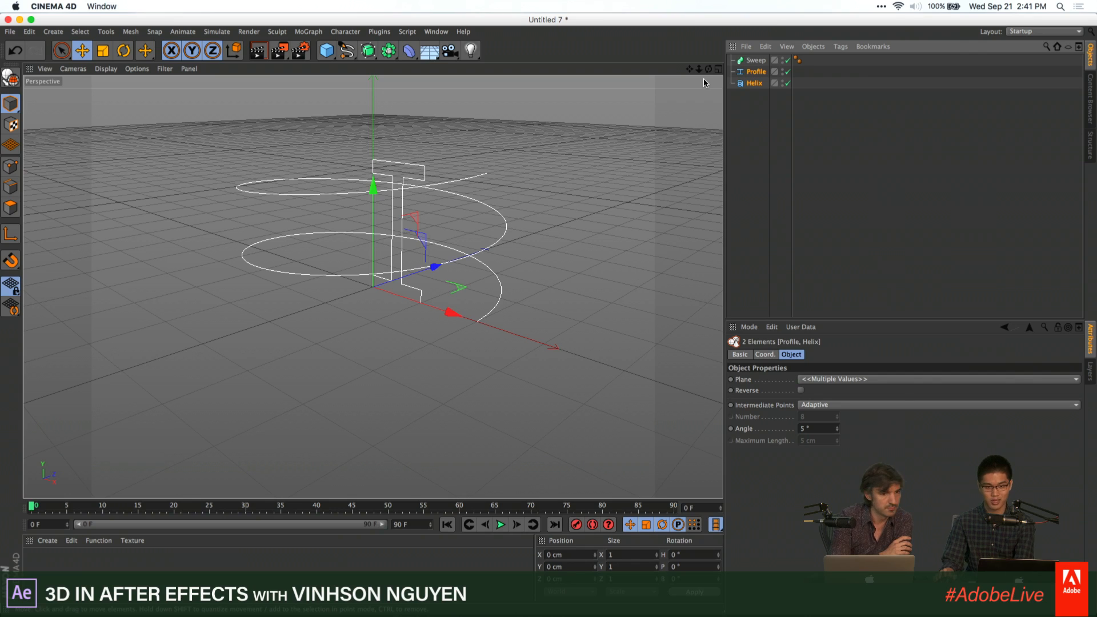
pyautogui.press('Delete')
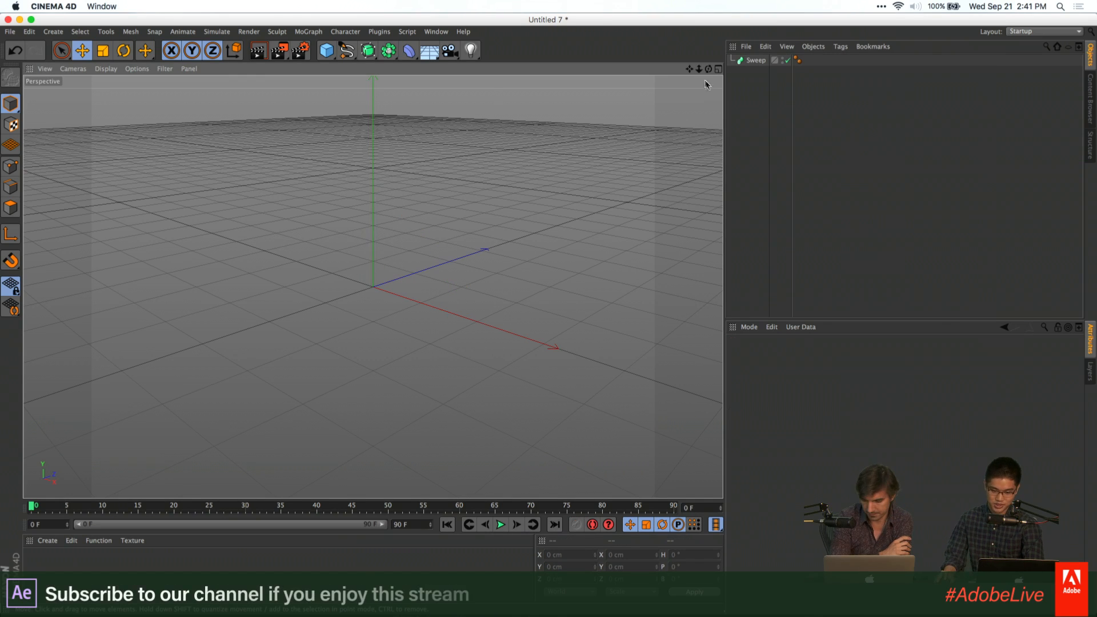
pyautogui.press('Delete')
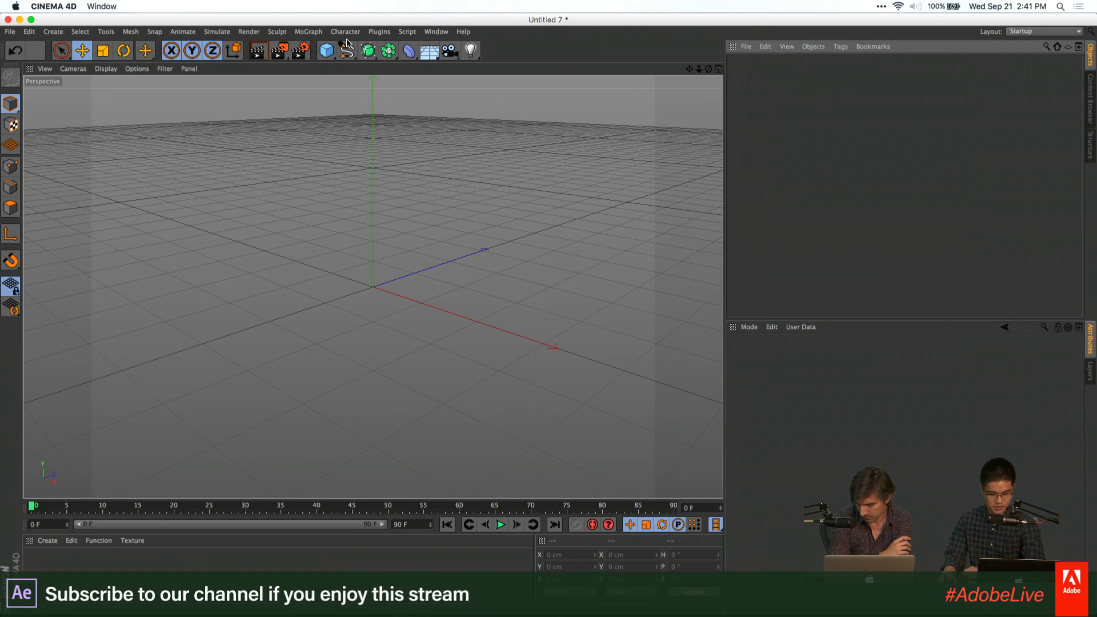
# Add a Plane primitive and enlarge it to 1252 cm wide and 1244 cm high
pyautogui.click(426, 52)
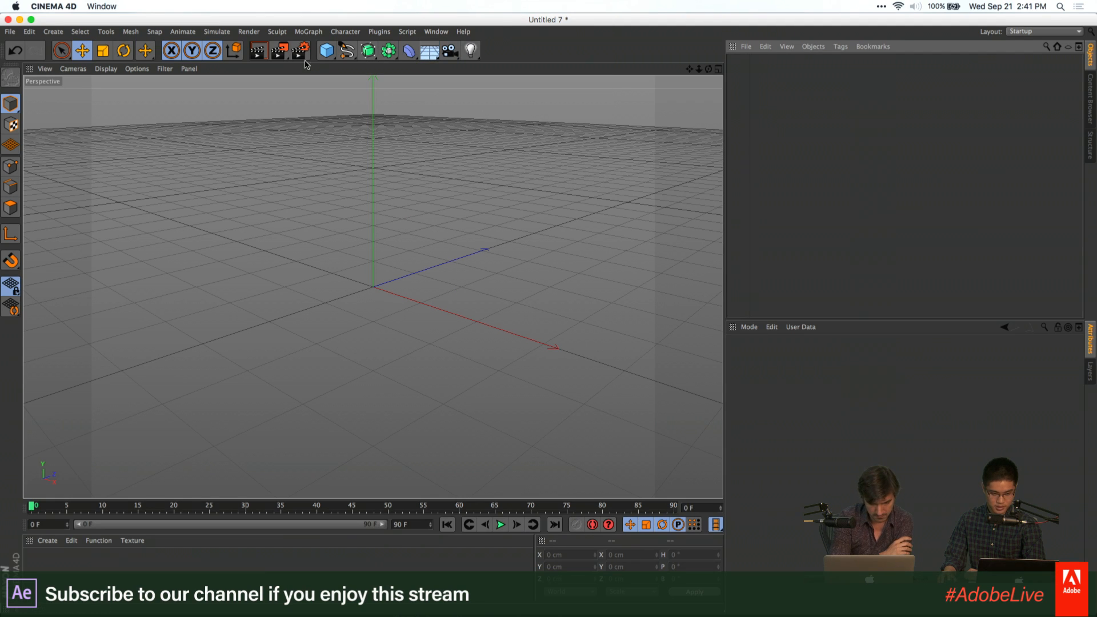
pyautogui.click(328, 50)
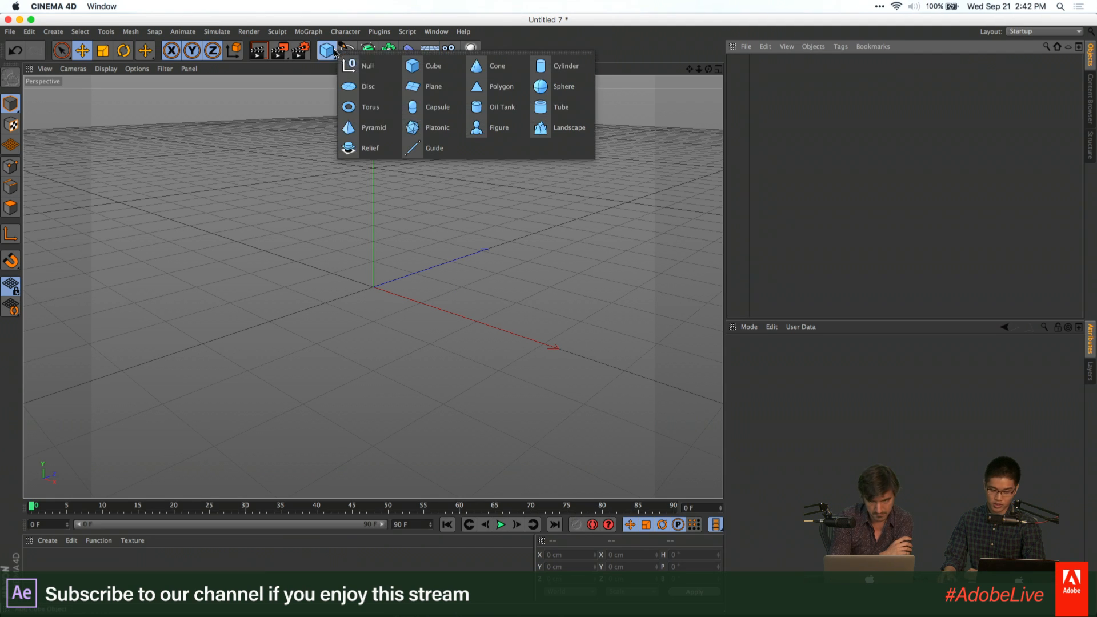
pyautogui.click(430, 85)
pyautogui.moveTo(830, 380); pyautogui.dragTo(828, 455)
pyautogui.moveTo(833, 396); pyautogui.dragTo(831, 457)
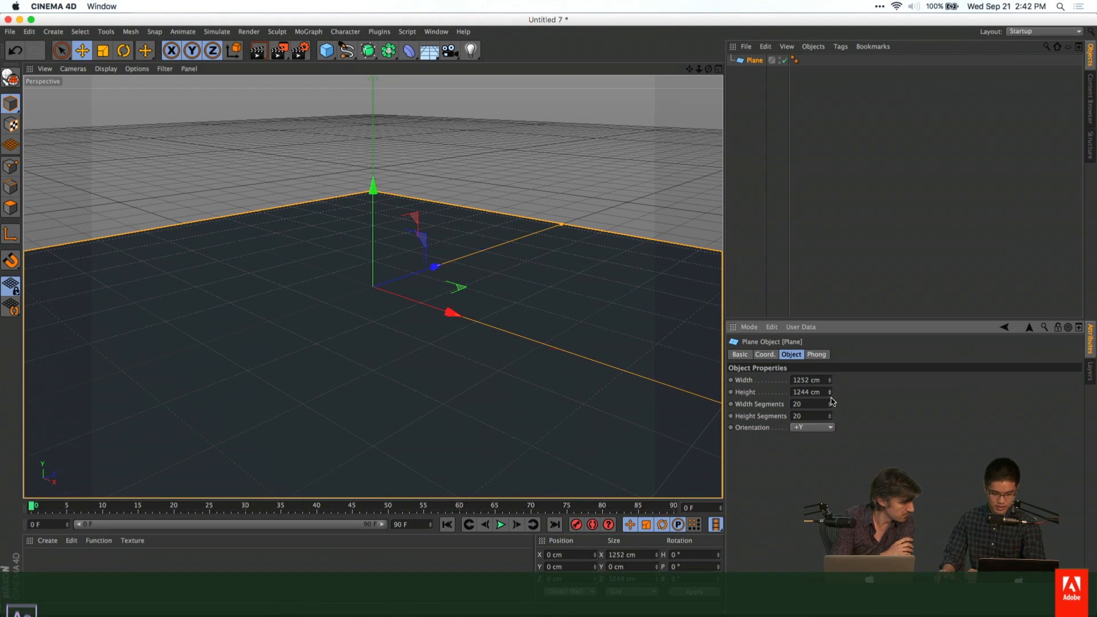
# Add a Sphere primitive and raise it above the plane to a Y position of about 846 cm
pyautogui.click(321, 51)
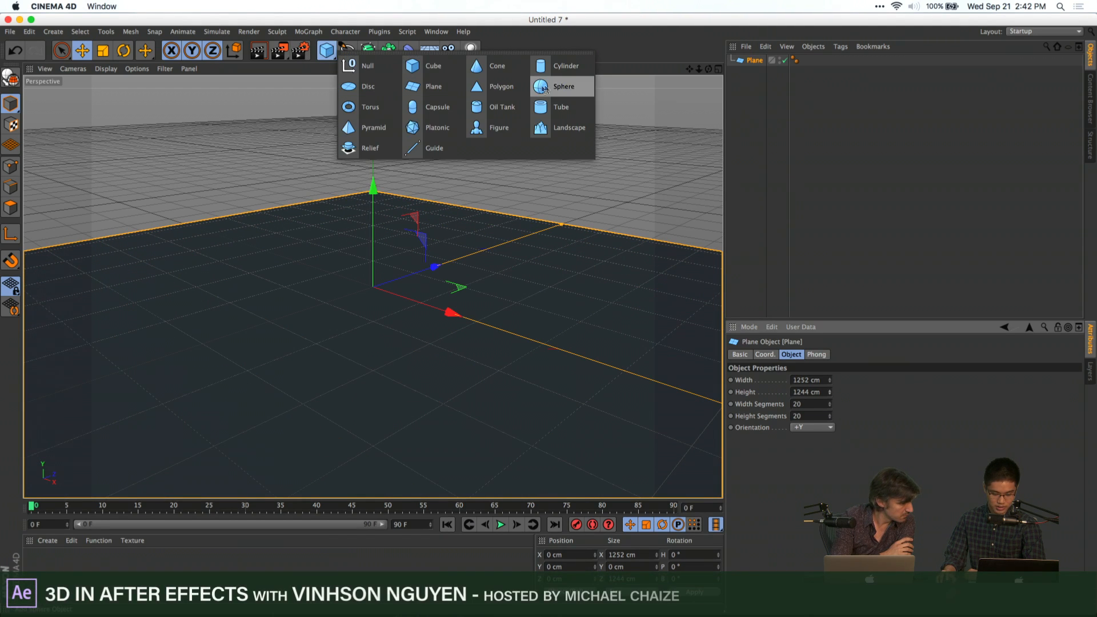
pyautogui.click(563, 84)
pyautogui.moveTo(375, 187); pyautogui.dragTo(381, 52)
pyautogui.scroll(-3, 398, 324)
pyautogui.scroll(-3, 398, 323)
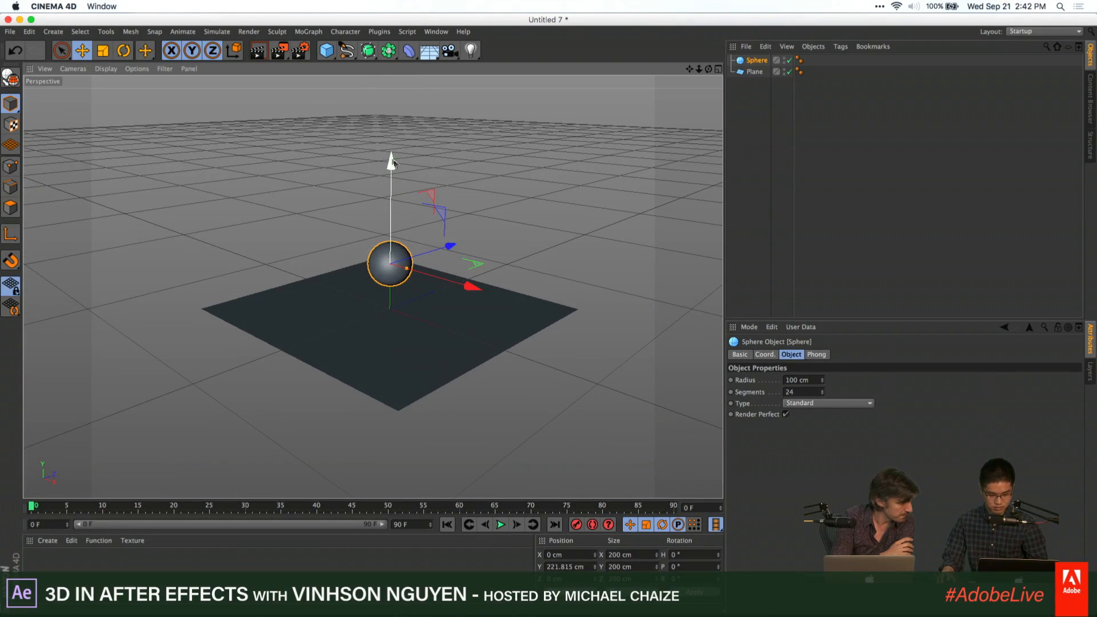
pyautogui.moveTo(392, 161); pyautogui.dragTo(392, 12)
pyautogui.moveTo(402, 189); pyautogui.dragTo(402, 195)
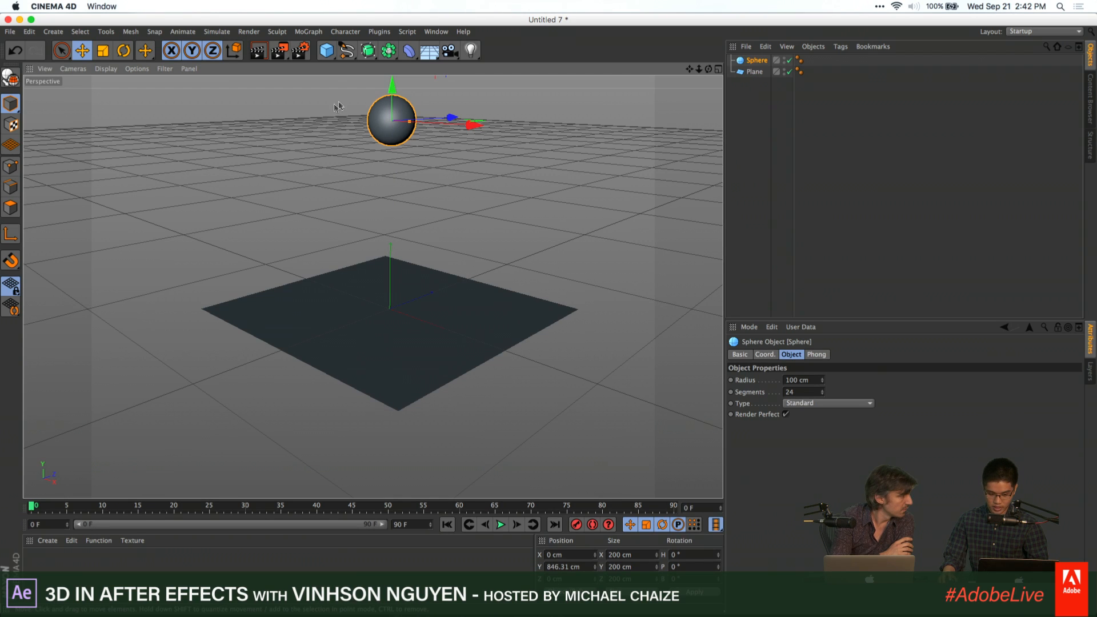
# Apply a Rigid Body simulation tag to the sphere
pyautogui.rightClick(378, 109)
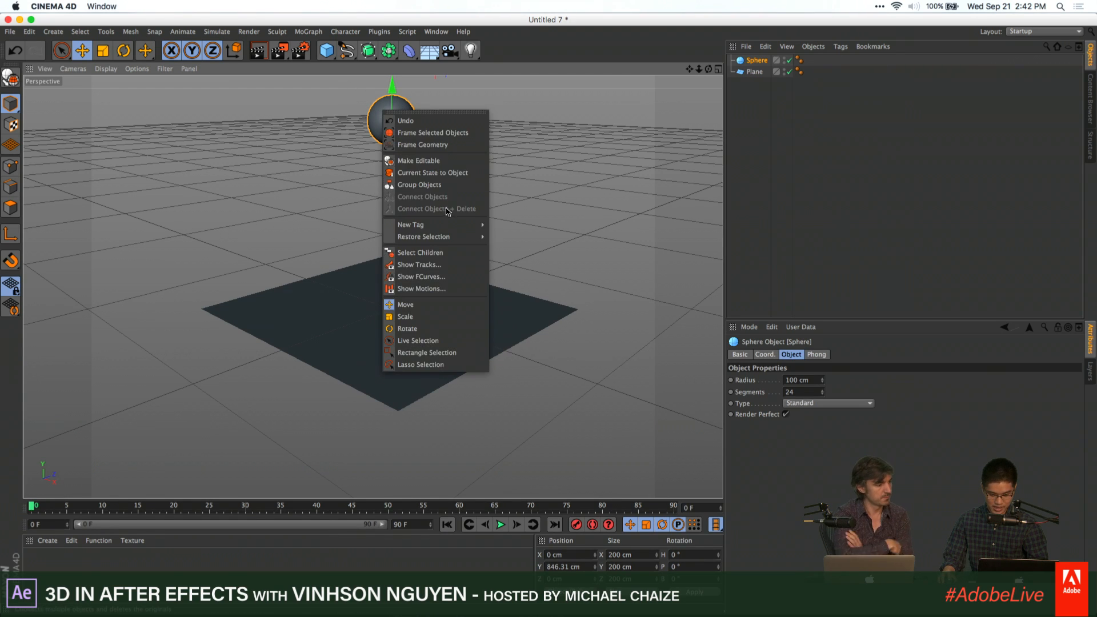
pyautogui.click(758, 61)
pyautogui.rightClick(759, 63)
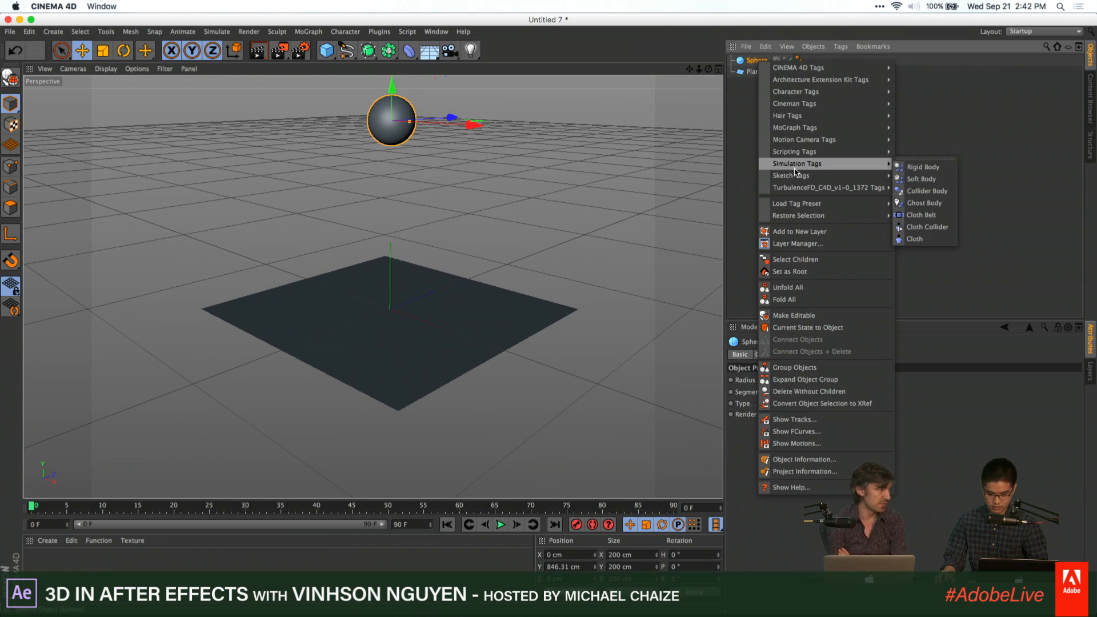
pyautogui.moveTo(809, 143)
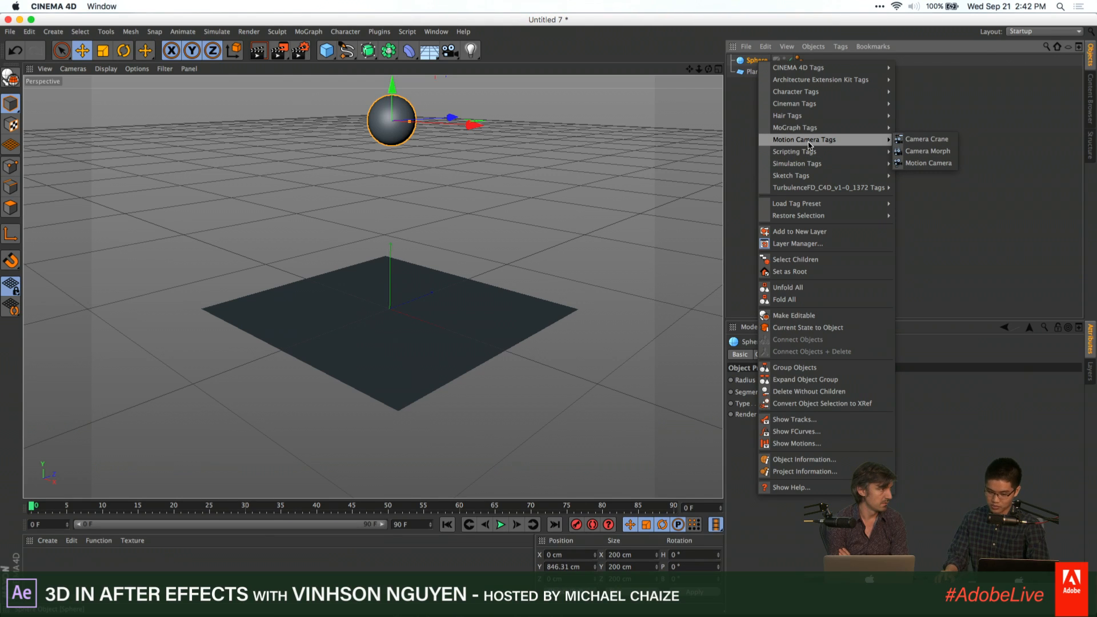
pyautogui.moveTo(811, 164)
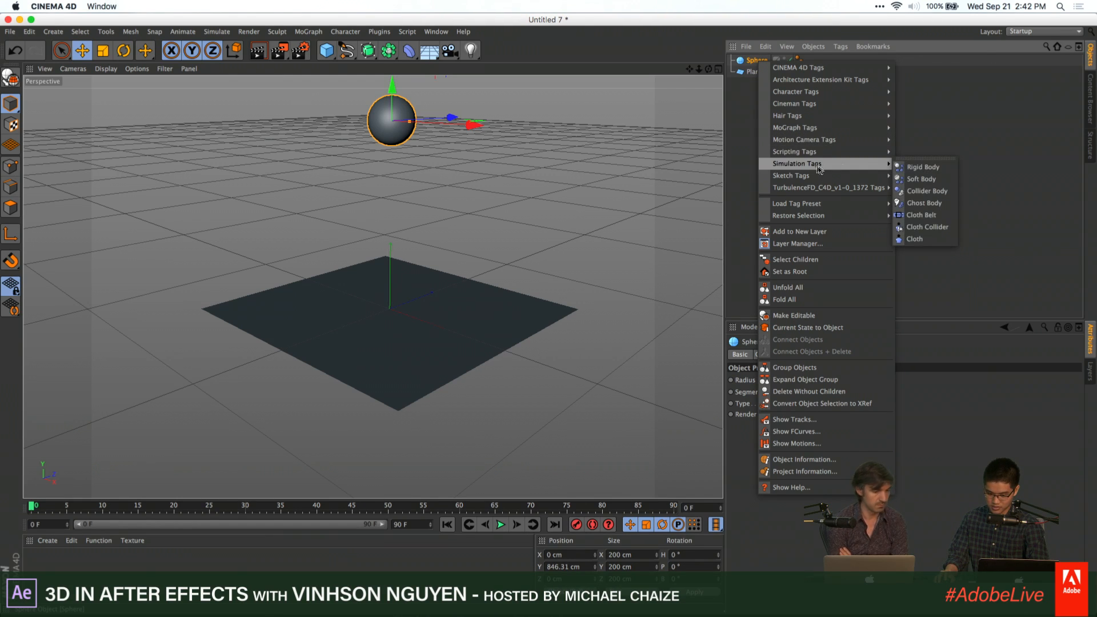
pyautogui.click(931, 168)
# Apply a Rigid Body simulation tag to the plane
pyautogui.rightClick(755, 73)
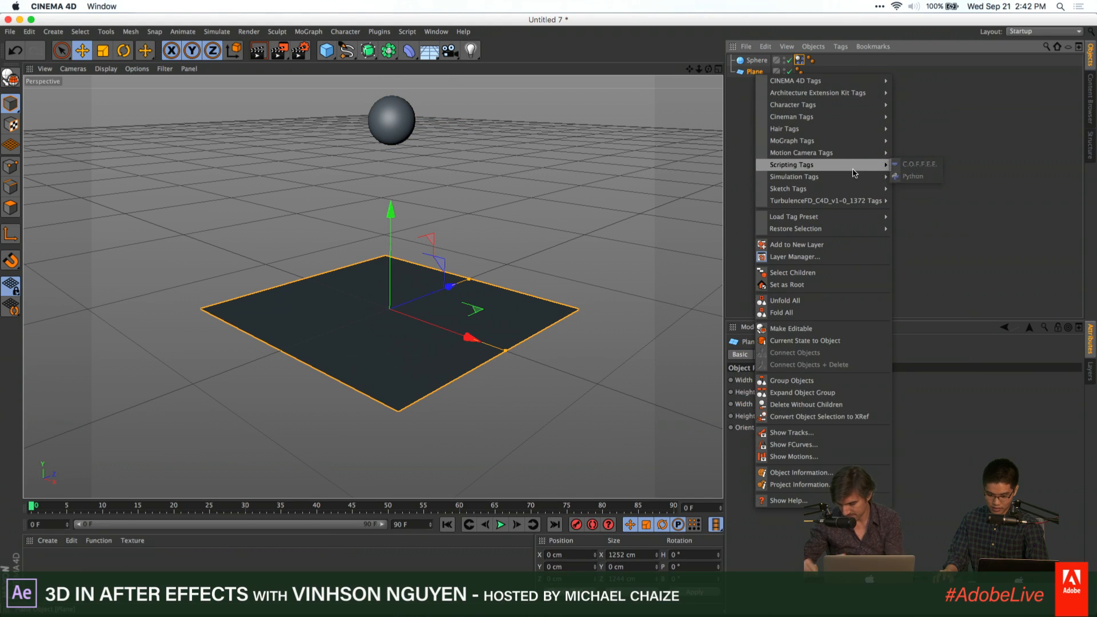
pyautogui.moveTo(847, 182)
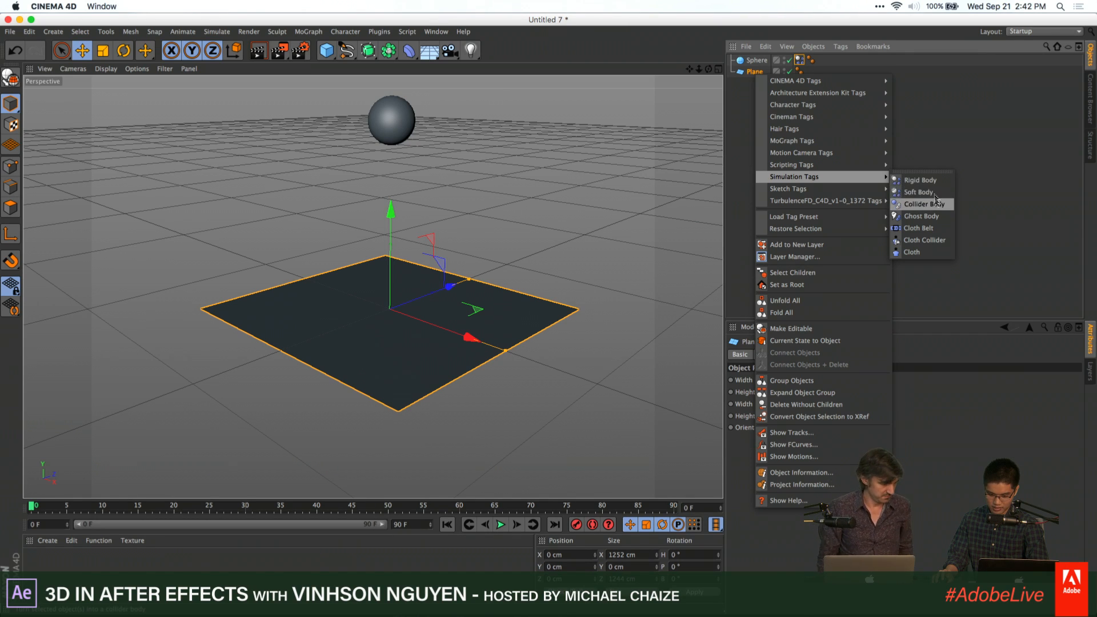
pyautogui.click(921, 180)
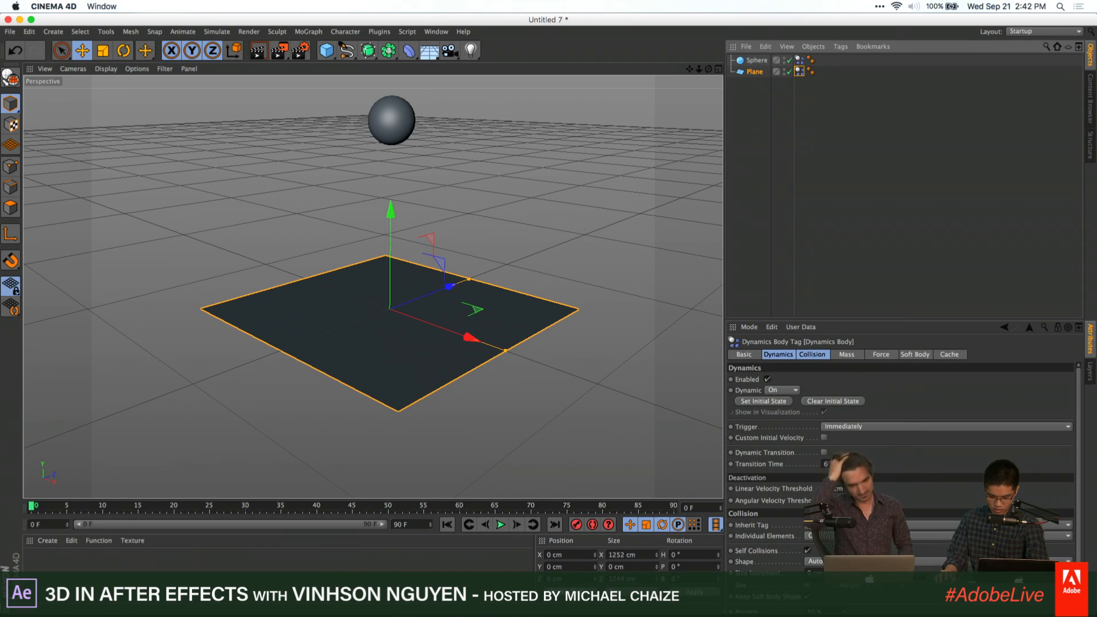
# Turn Dynamic to Off in the plane's Dynamics Body tag and play the simulation
pyautogui.click(757, 60)
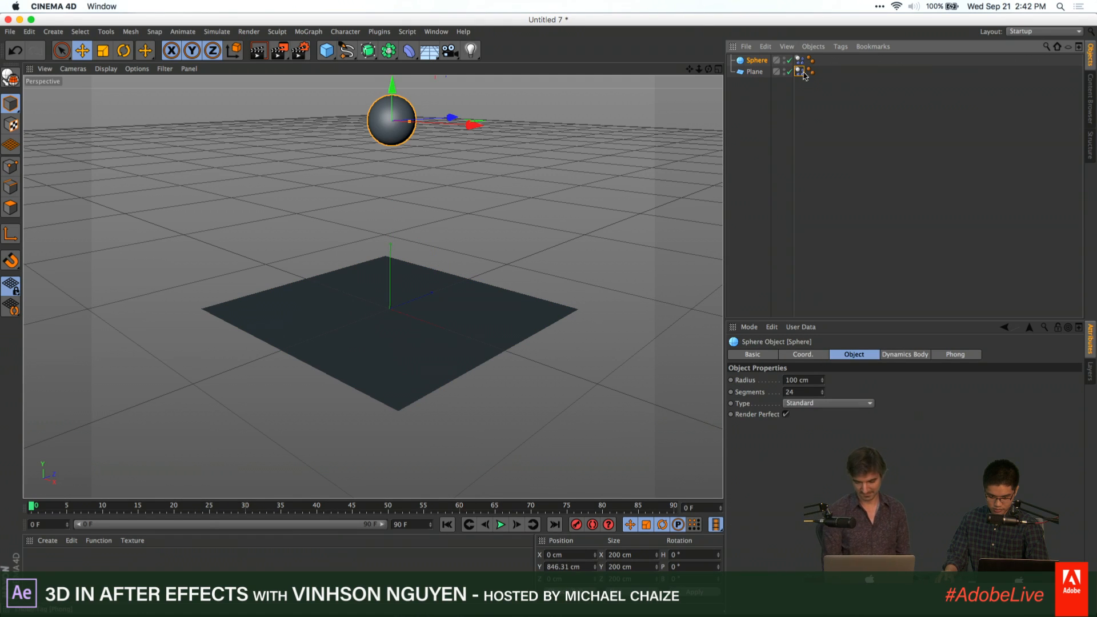
pyautogui.click(799, 71)
pyautogui.click(790, 390)
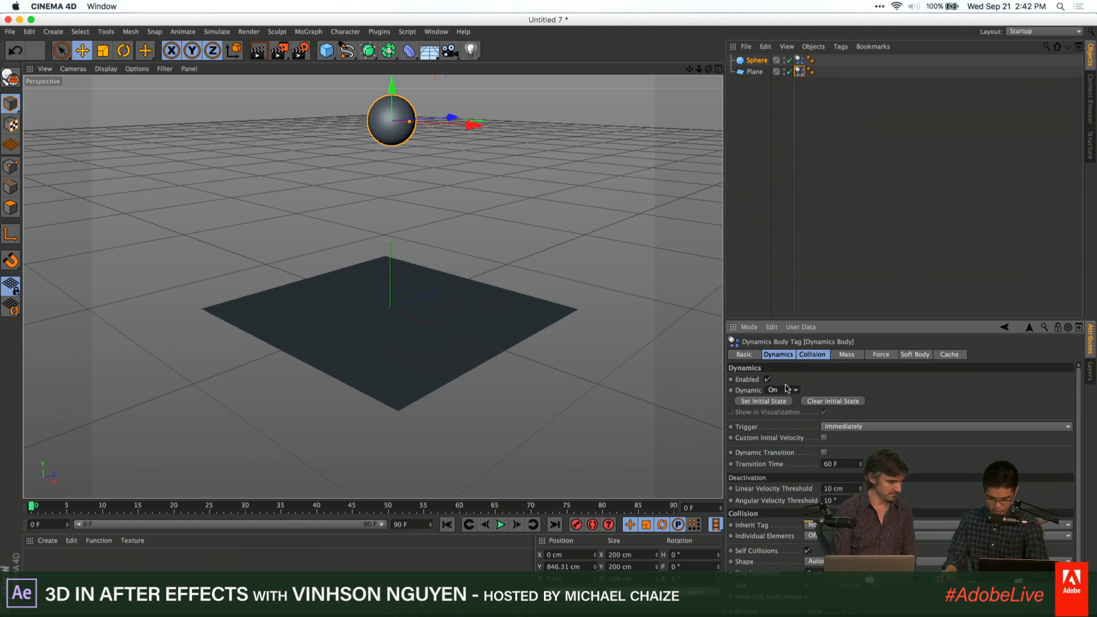
pyautogui.scroll(-2, 1078, 386)
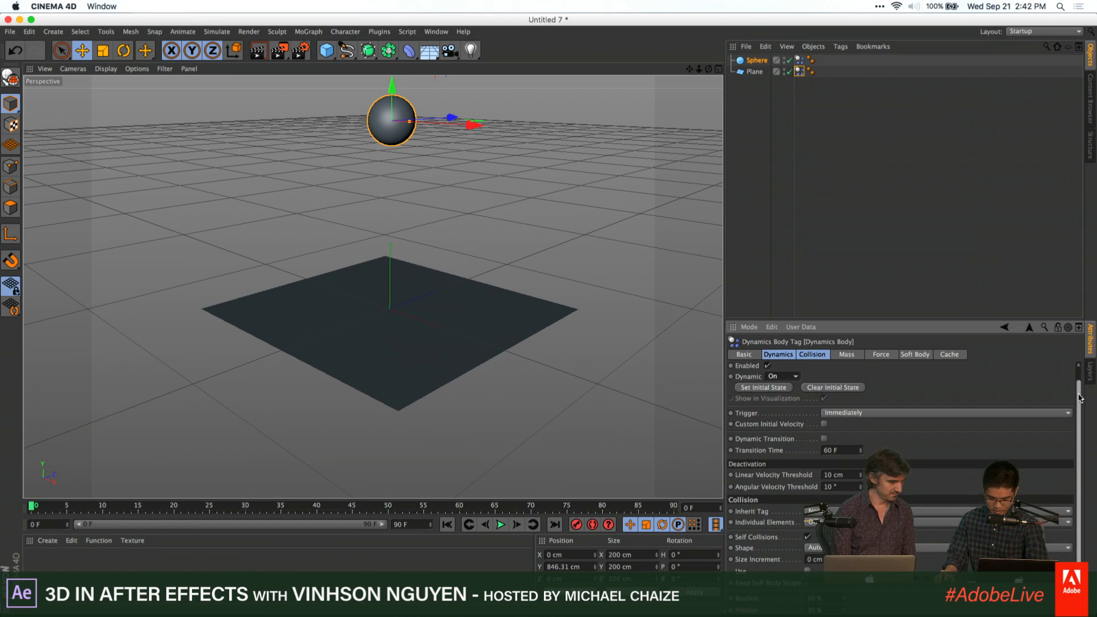
pyautogui.click(933, 409)
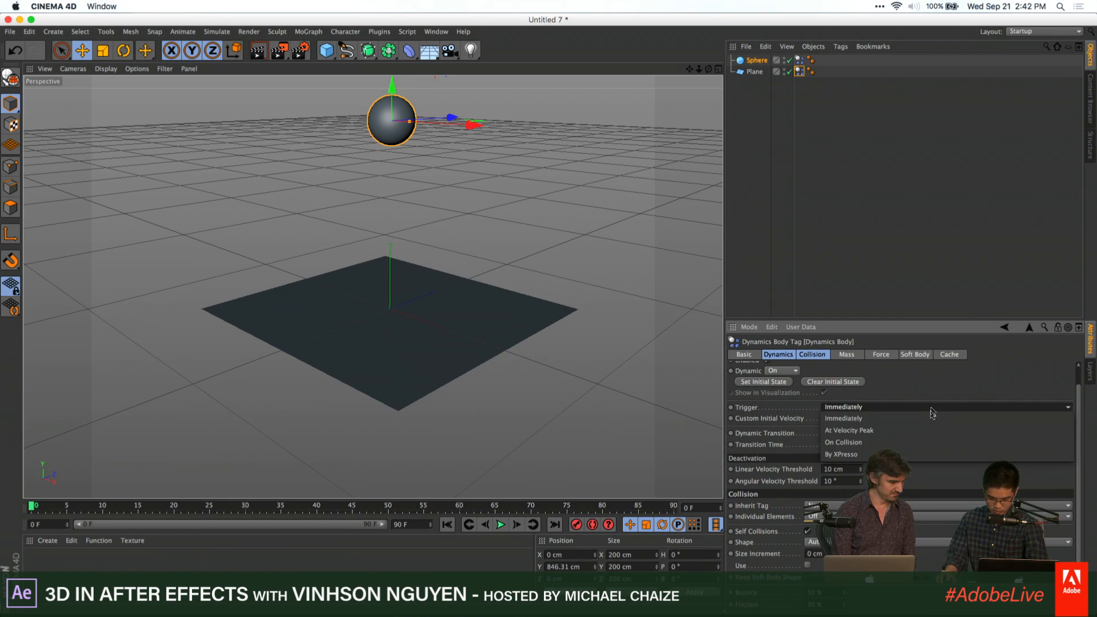
pyautogui.click(948, 367)
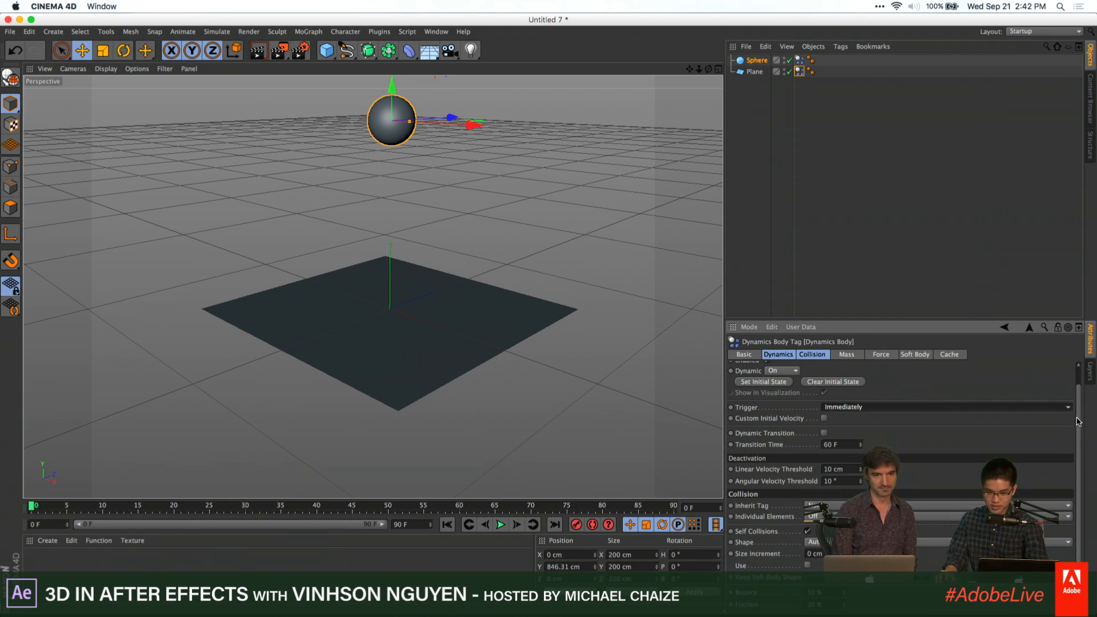
pyautogui.scroll(-1, 1074, 423)
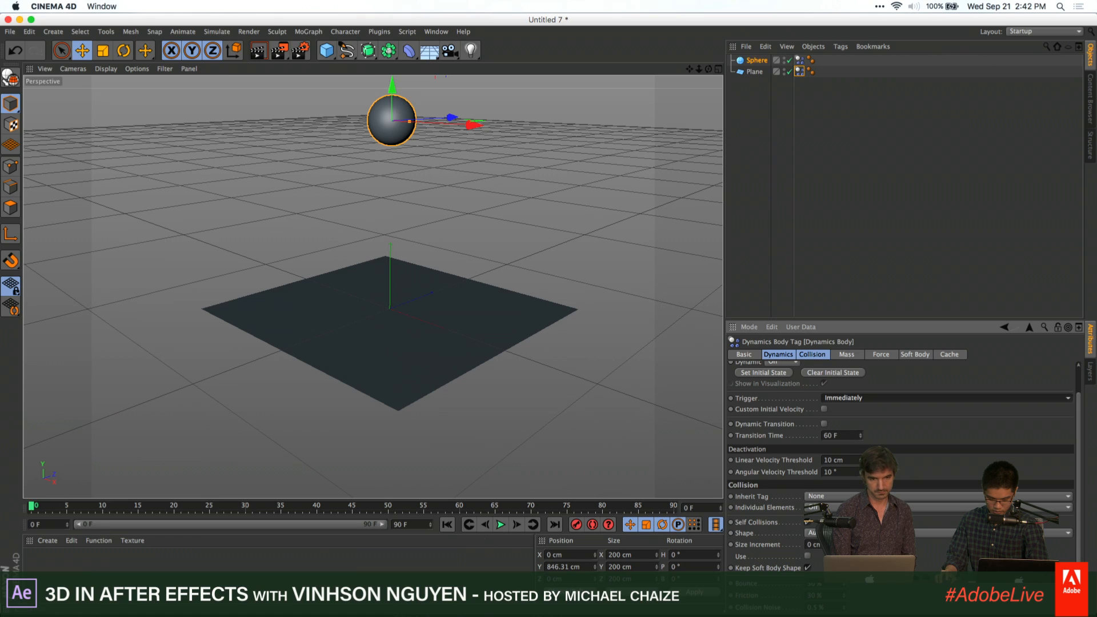
pyautogui.click(823, 355)
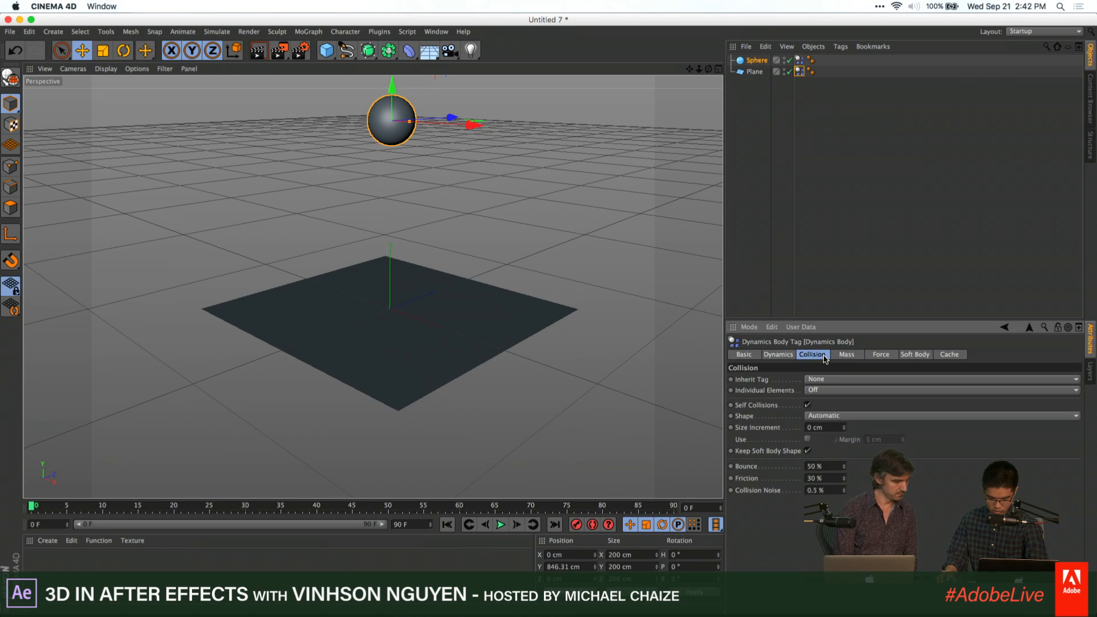
pyautogui.click(778, 354)
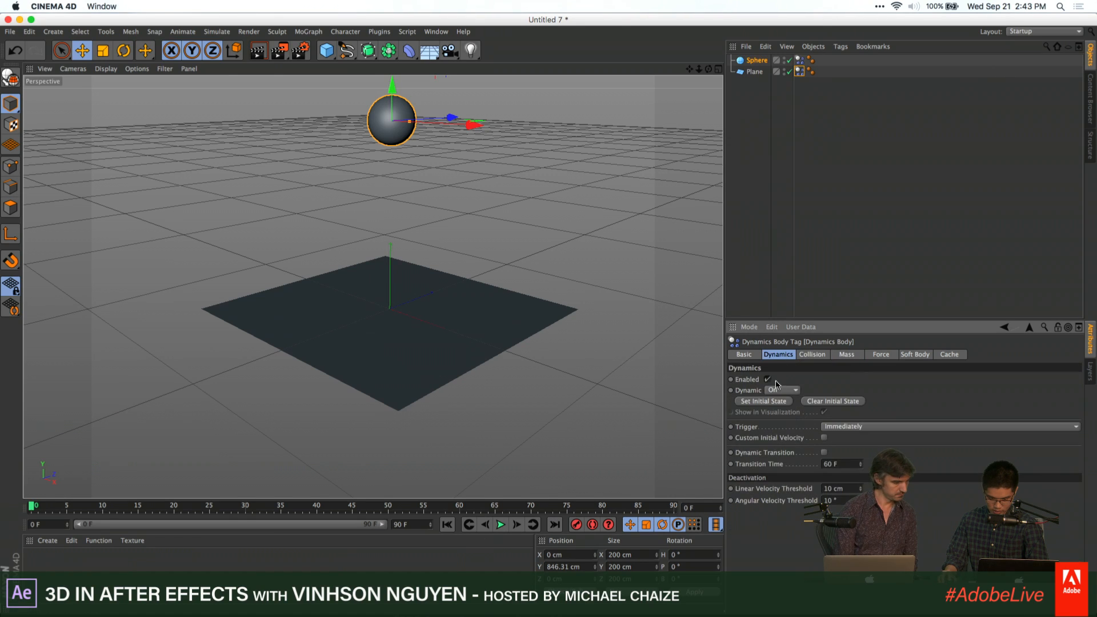
pyautogui.click(502, 525)
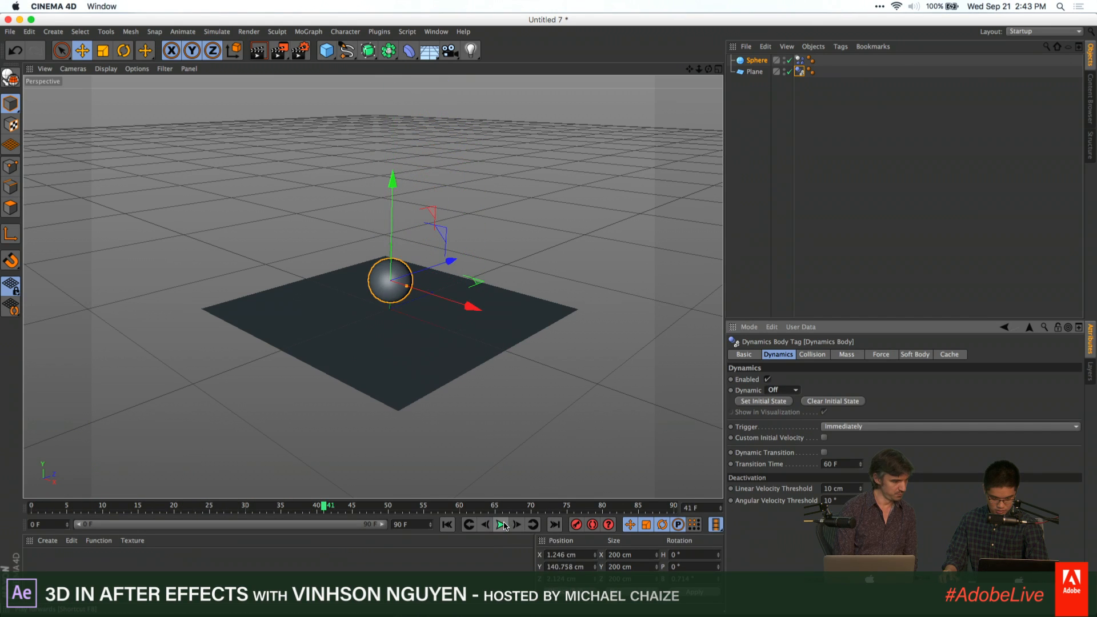
# Set the Bounce of the plane's Dynamics Body collision to 100%
pyautogui.click(754, 73)
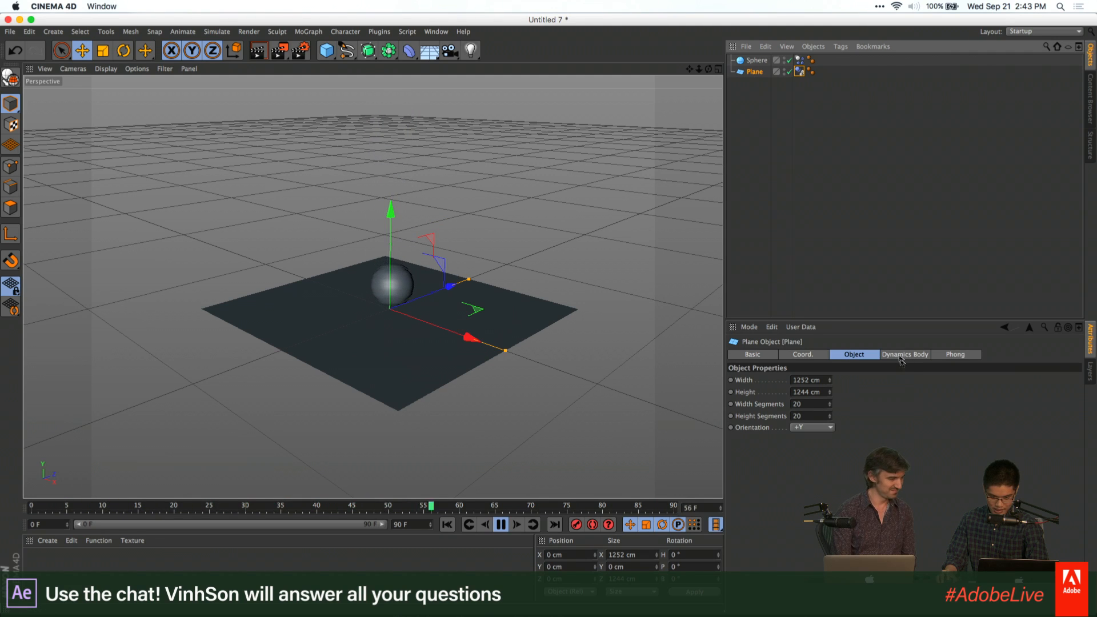
pyautogui.click(800, 71)
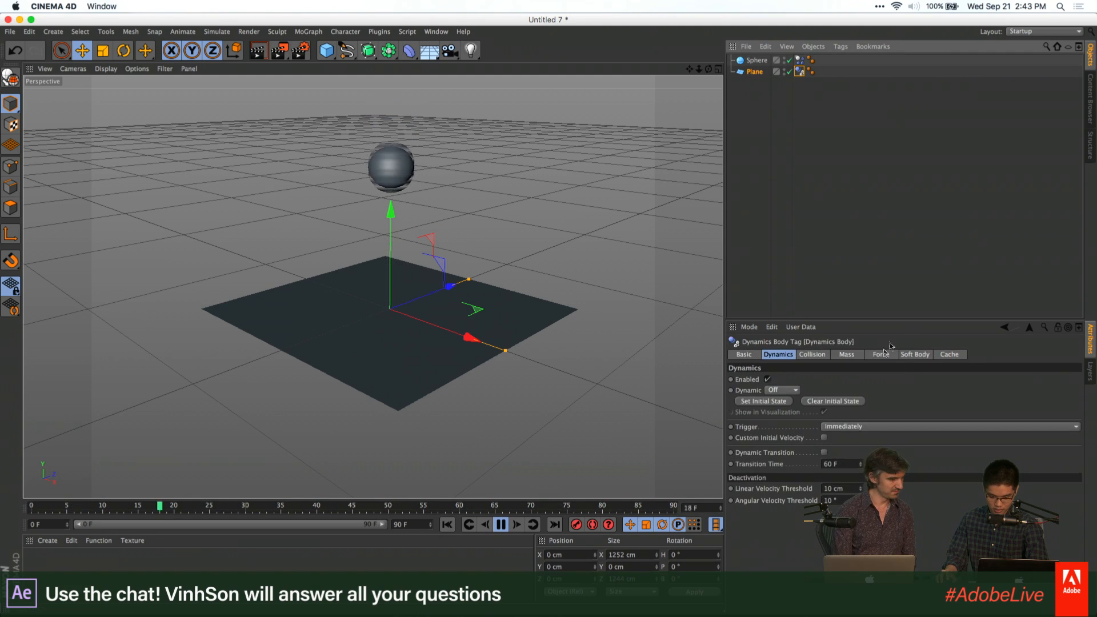
pyautogui.click(882, 355)
pyautogui.click(851, 355)
pyautogui.click(912, 355)
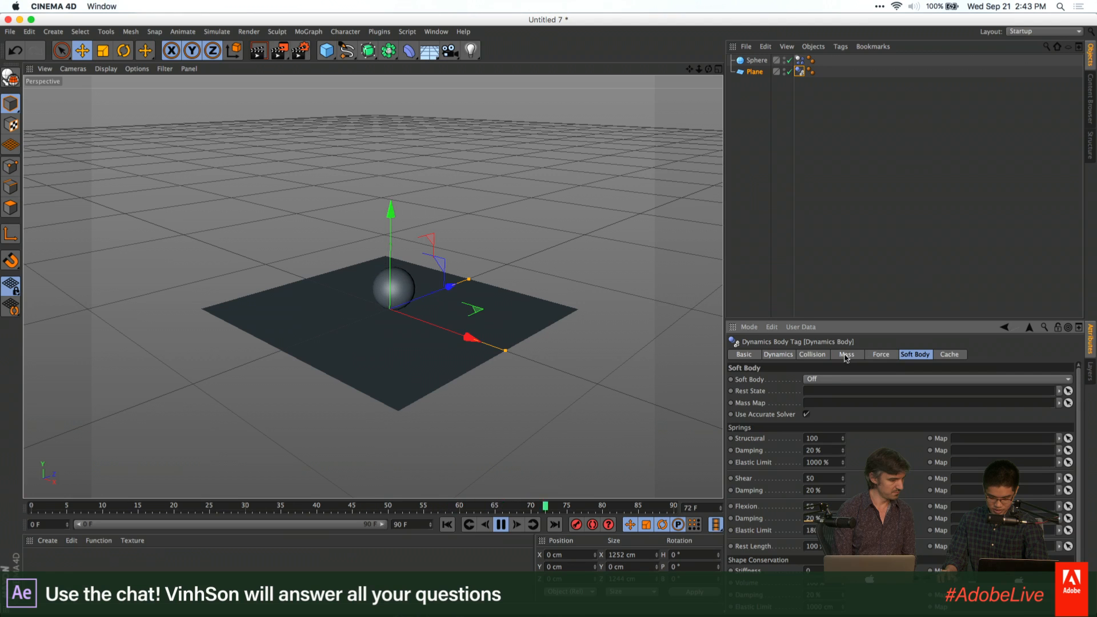
pyautogui.click(812, 354)
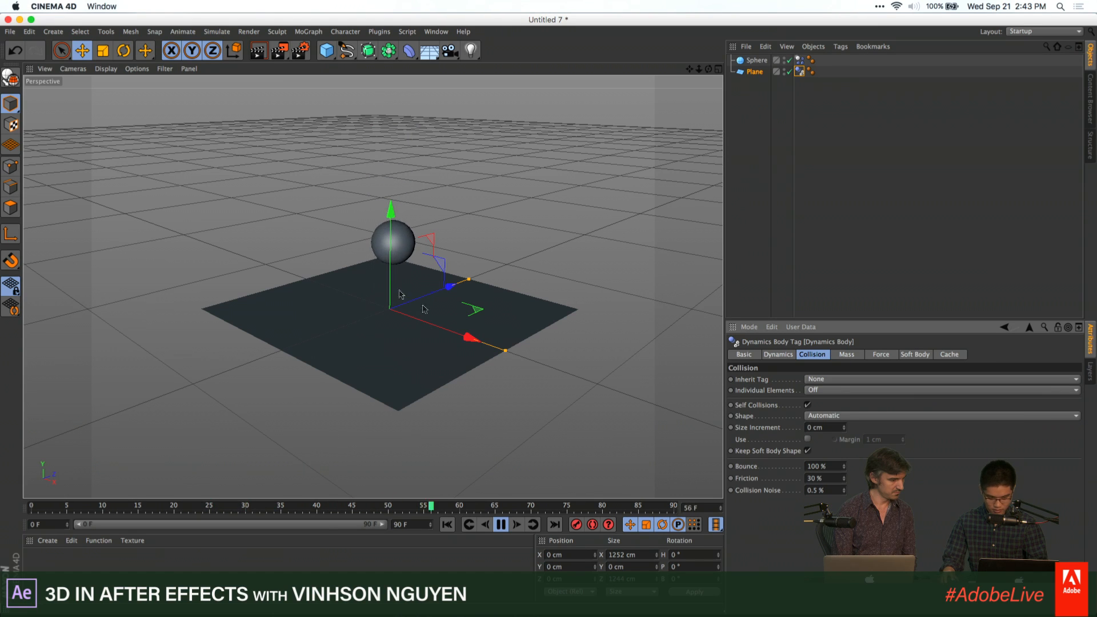
# Add a MoGraph Cloner, make the sphere its child, and rewind the simulation to the first frame
pyautogui.click(369, 51)
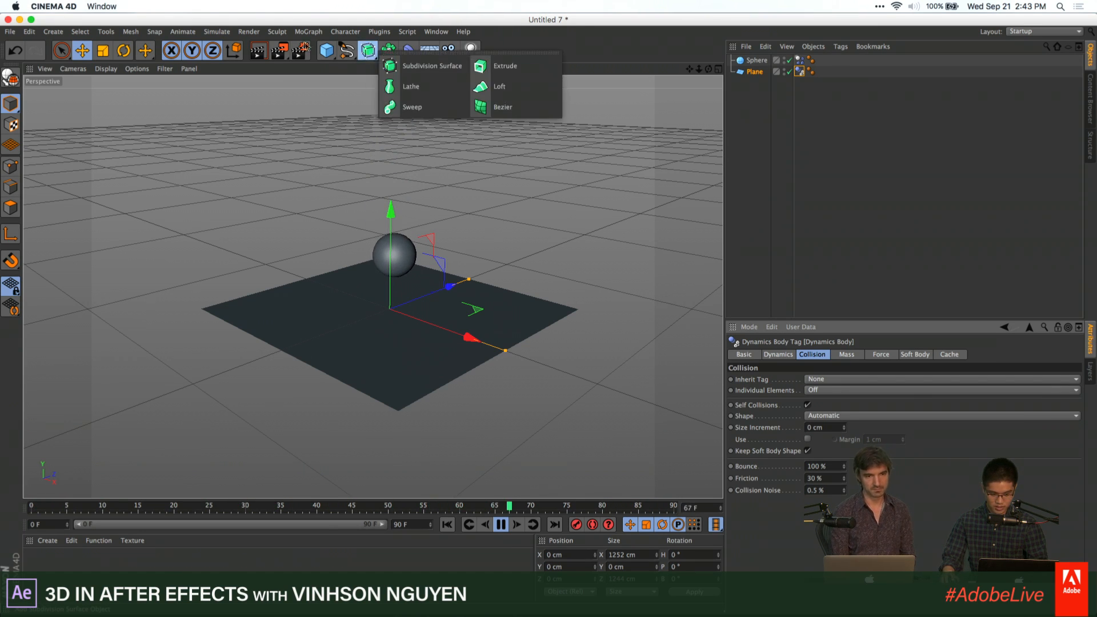
pyautogui.click(309, 31)
pyautogui.moveTo(337, 49)
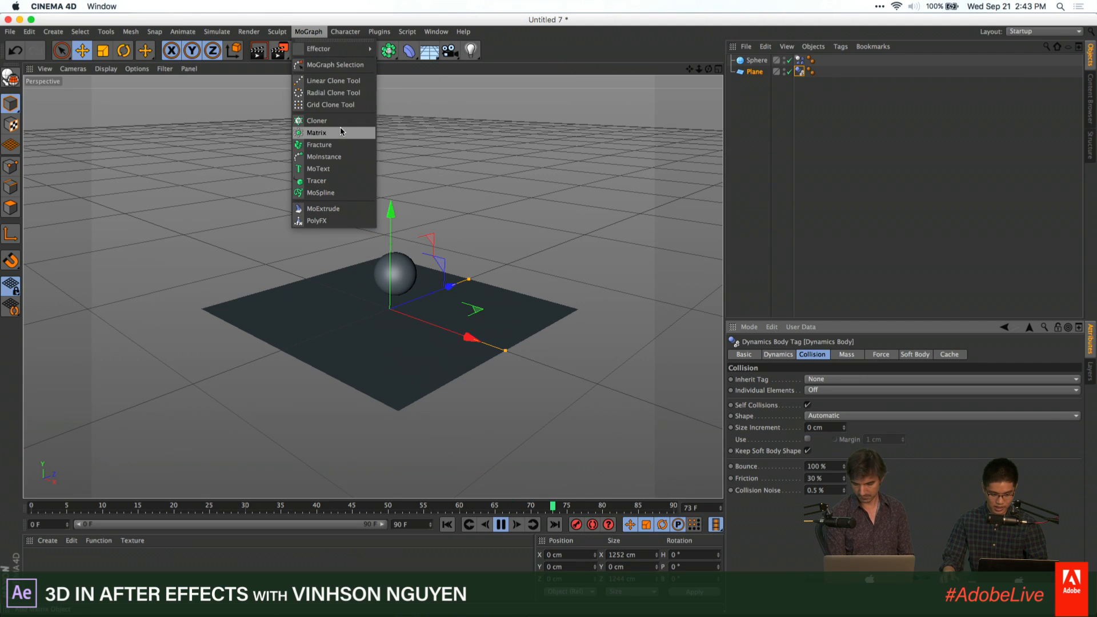
pyautogui.click(317, 120)
pyautogui.moveTo(755, 72); pyautogui.dragTo(761, 62)
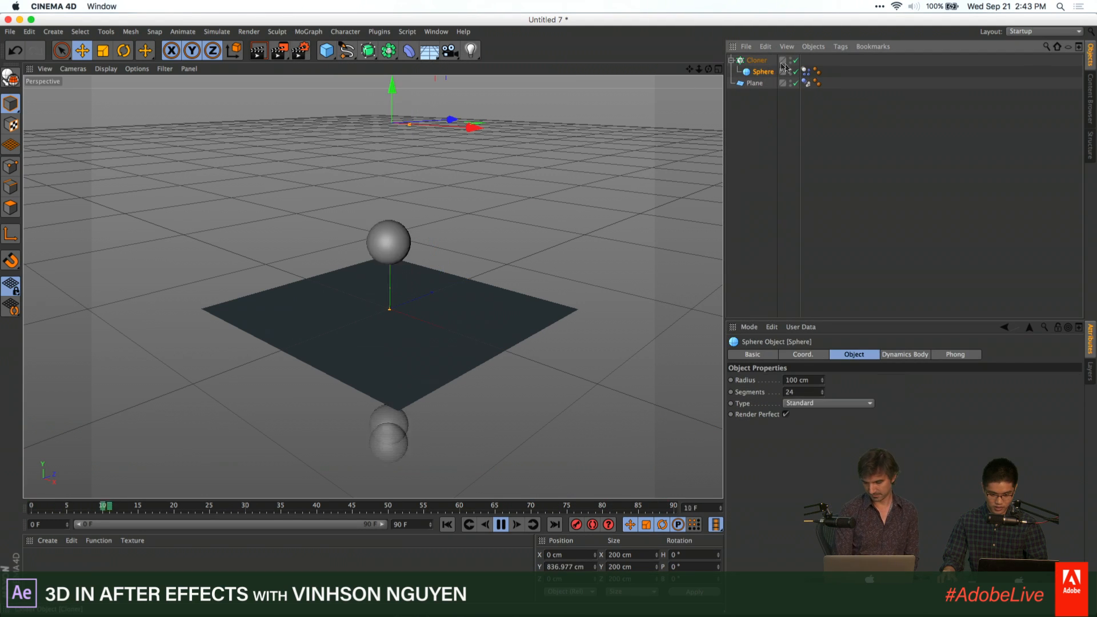
pyautogui.click(446, 524)
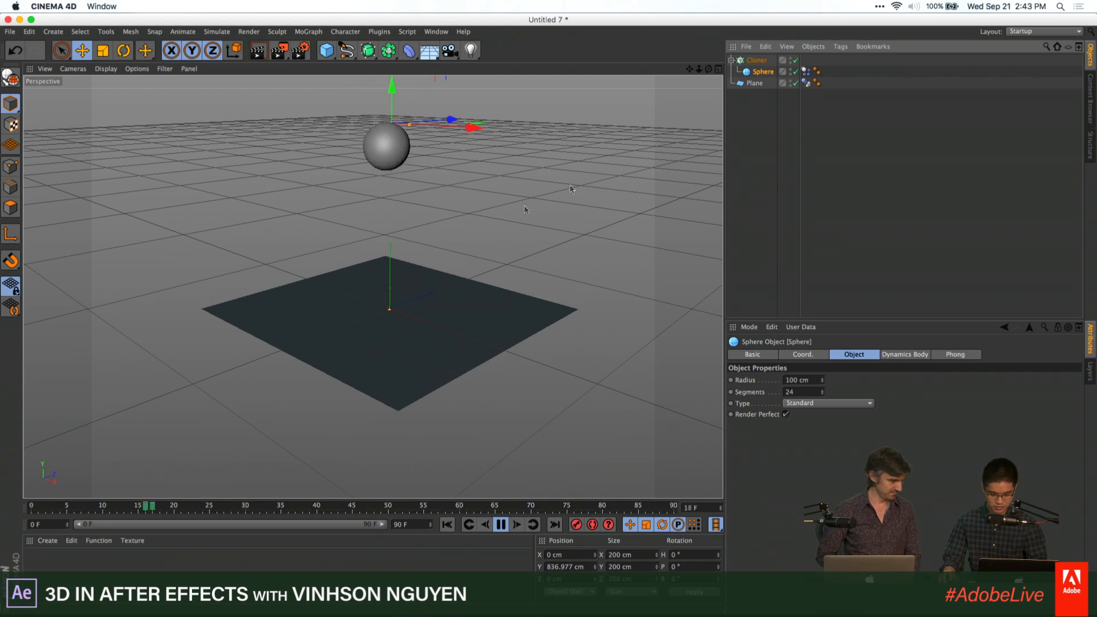
# Change the Cloner's mode to Grid Array
pyautogui.click(756, 60)
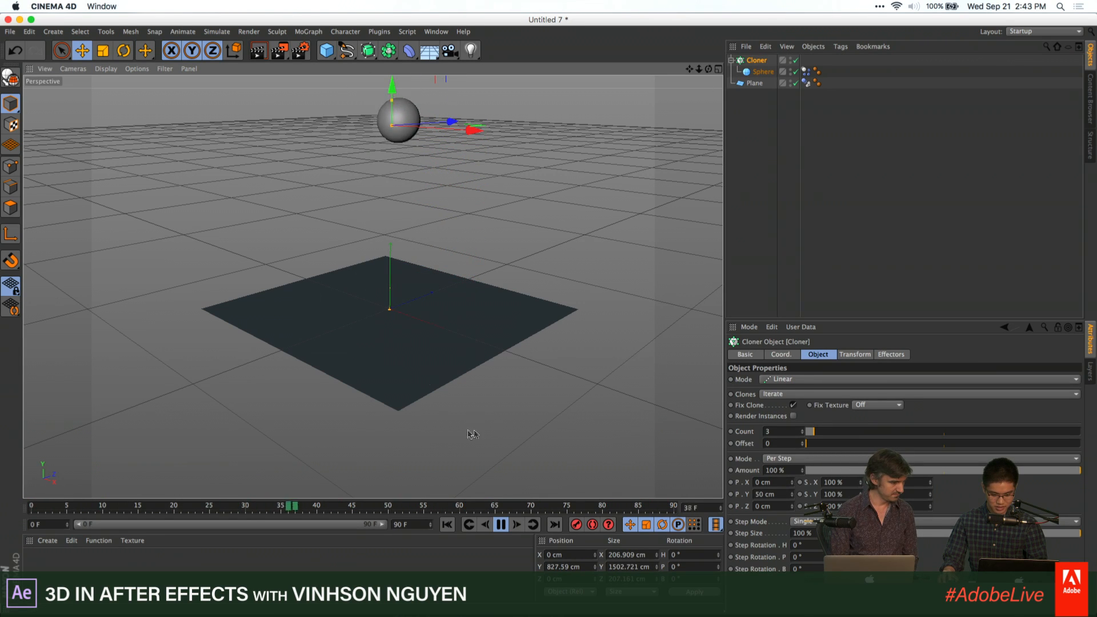
pyautogui.scroll(-5, 490, 421)
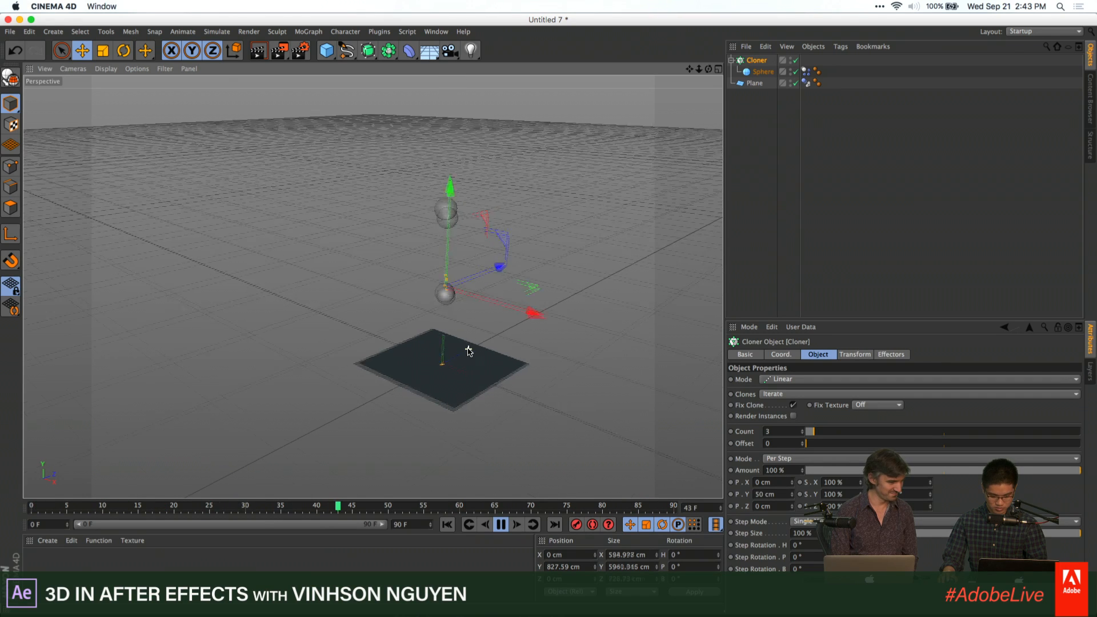
pyautogui.click(786, 381)
pyautogui.click(782, 421)
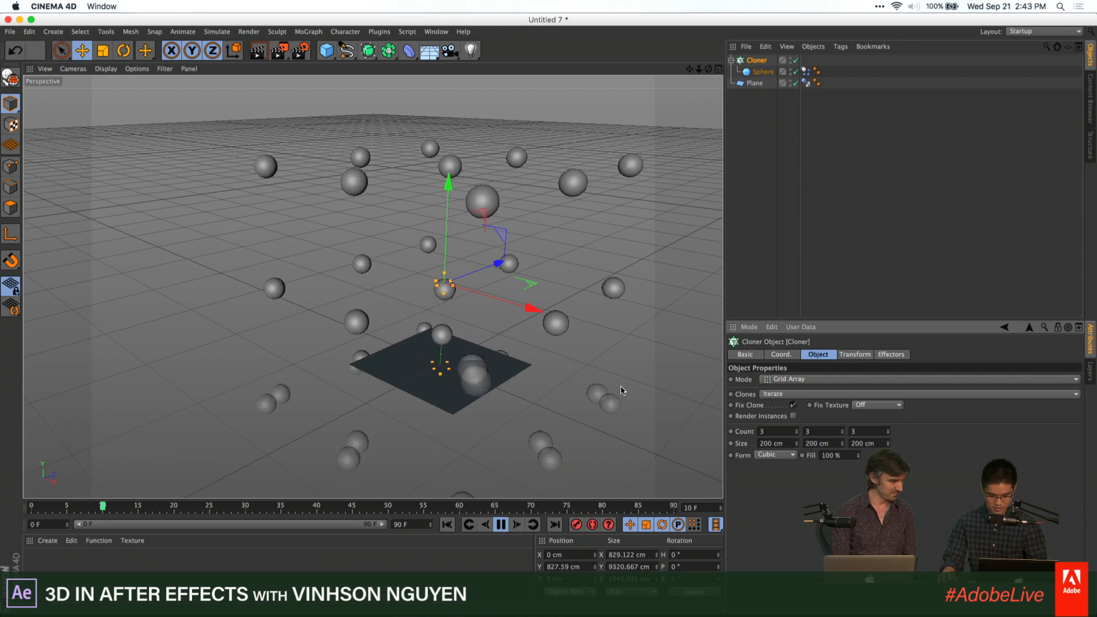
# Enlarge the plane to 7481 cm wide and 7774 cm high
pyautogui.click(755, 83)
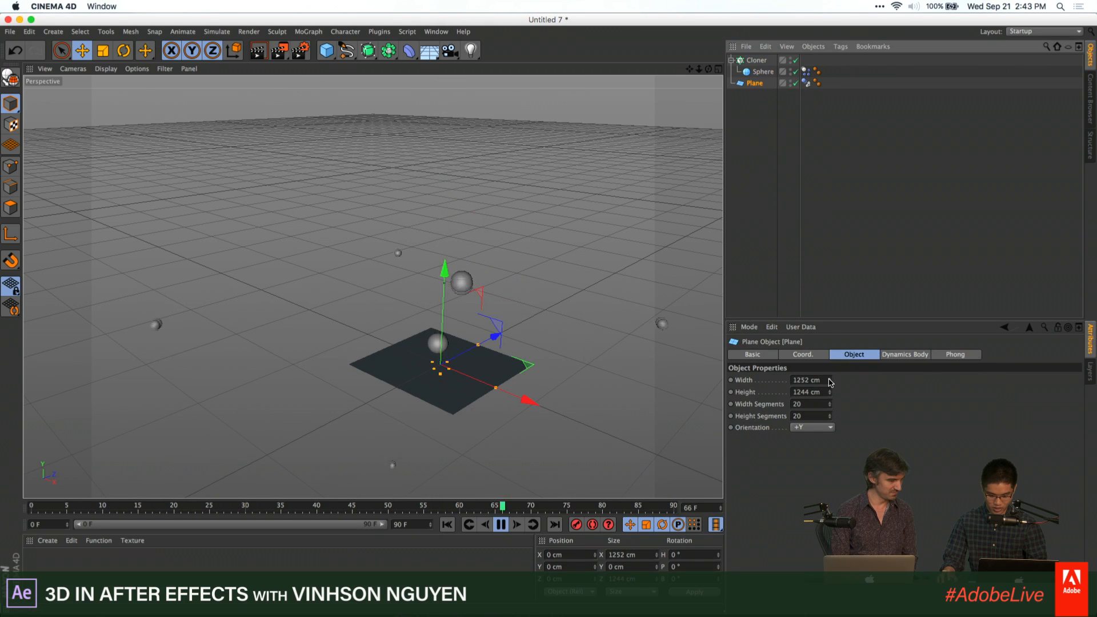
pyautogui.moveTo(831, 382)
pyautogui.mouseDown()
pyautogui.moveTo(830, 417)
pyautogui.moveTo(829, 389)
pyautogui.mouseUp()
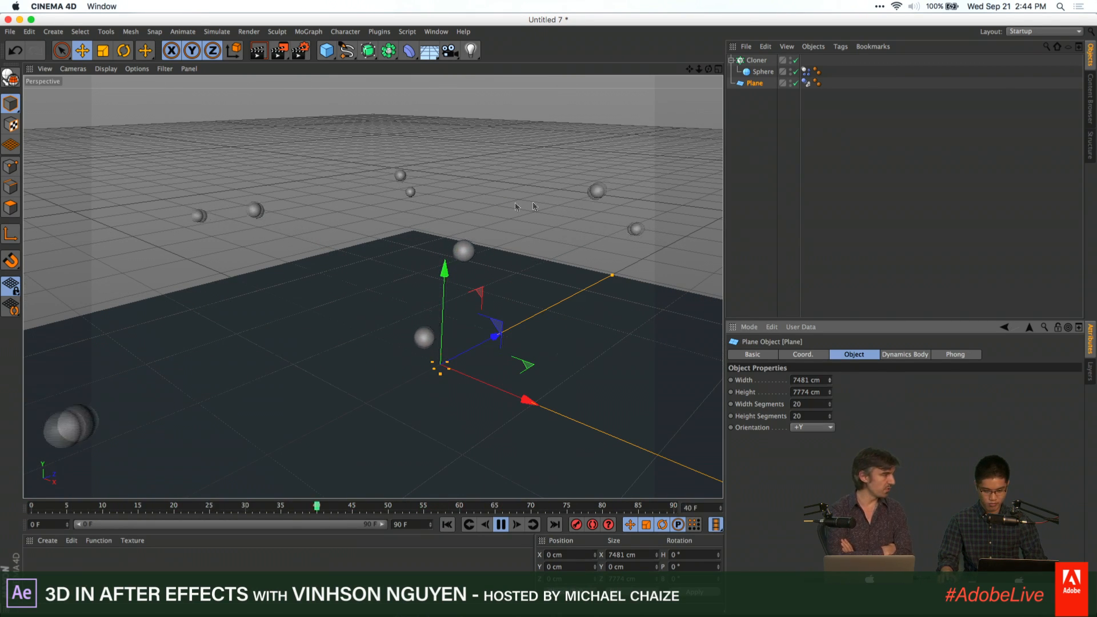
# Switch to Chrome and look through the After Effects and Cinema 4D tutorials on the CreativeDojo tutorials page
pyautogui.moveTo(309, 608)
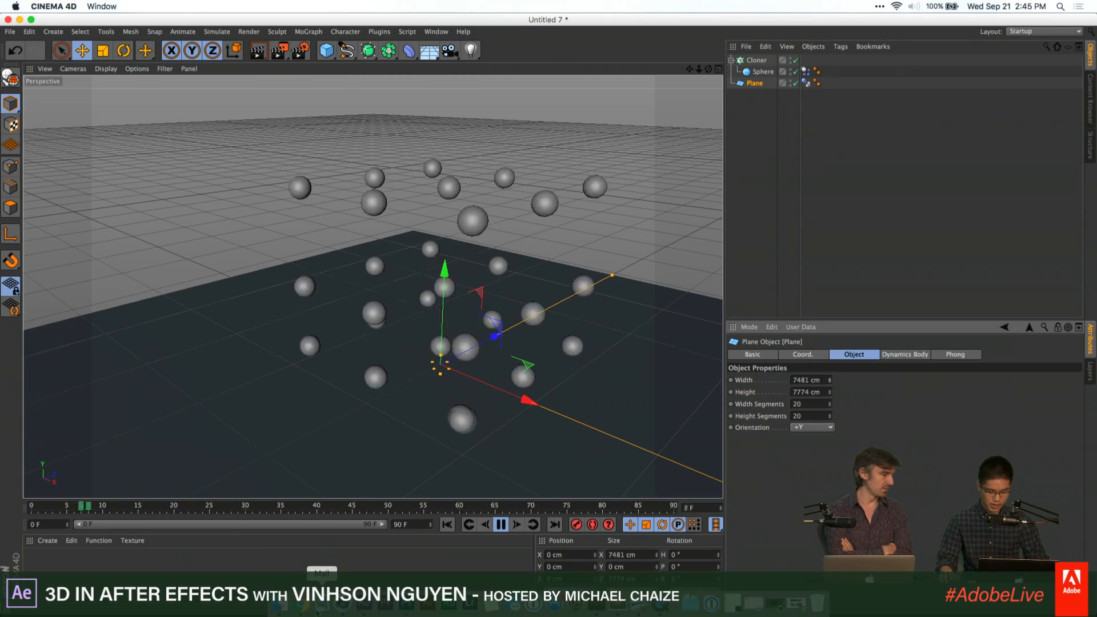
pyautogui.click(309, 609)
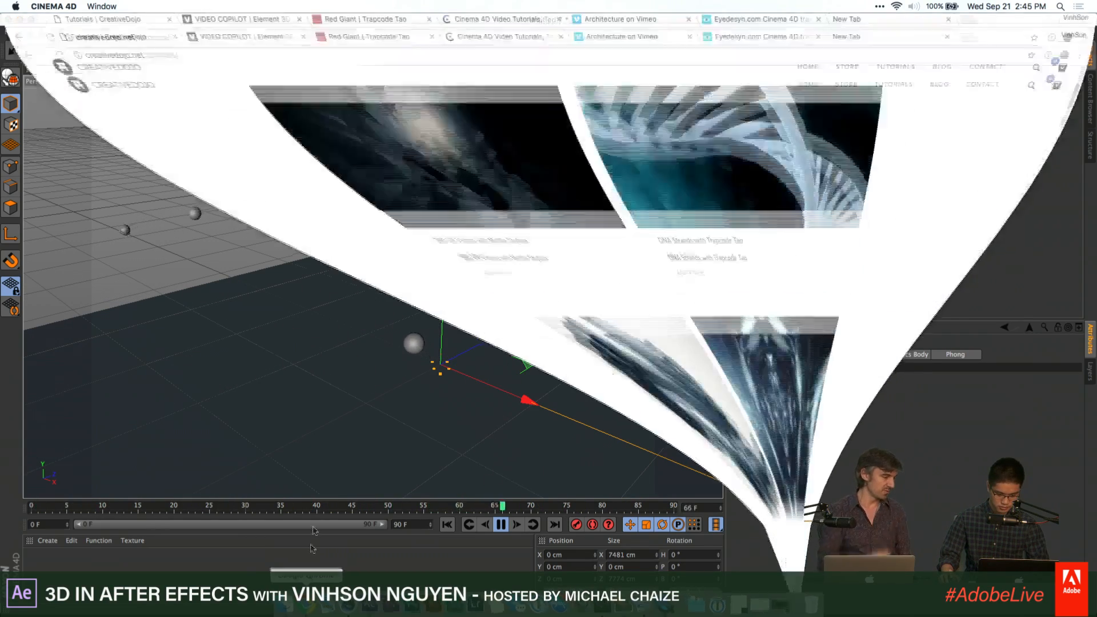
pyautogui.scroll(3, 128, 286)
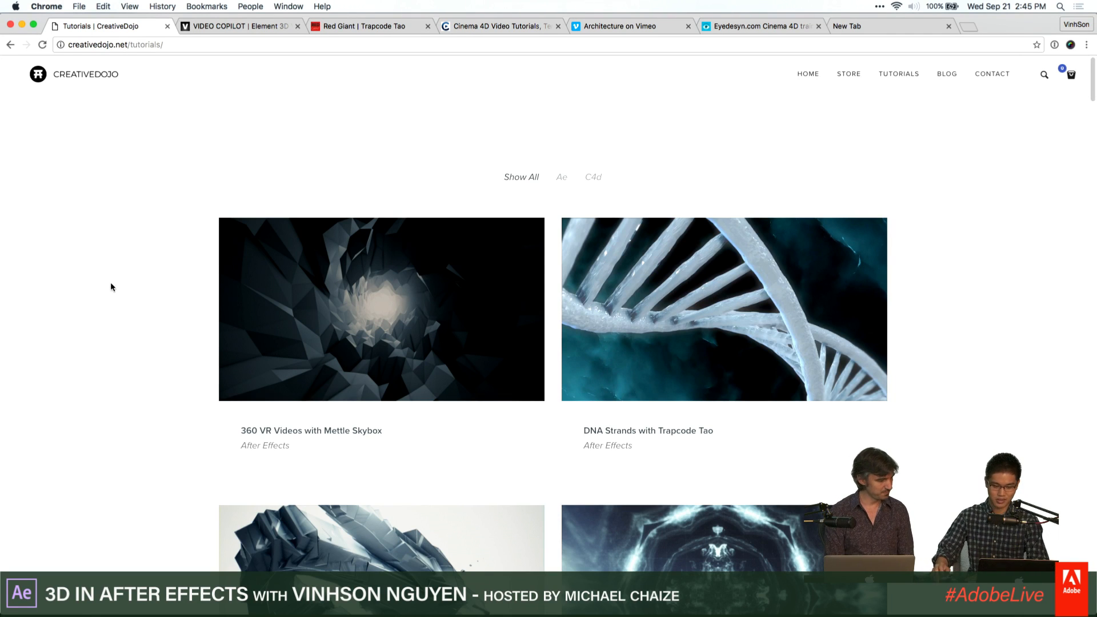
pyautogui.scroll(-2, 142, 409)
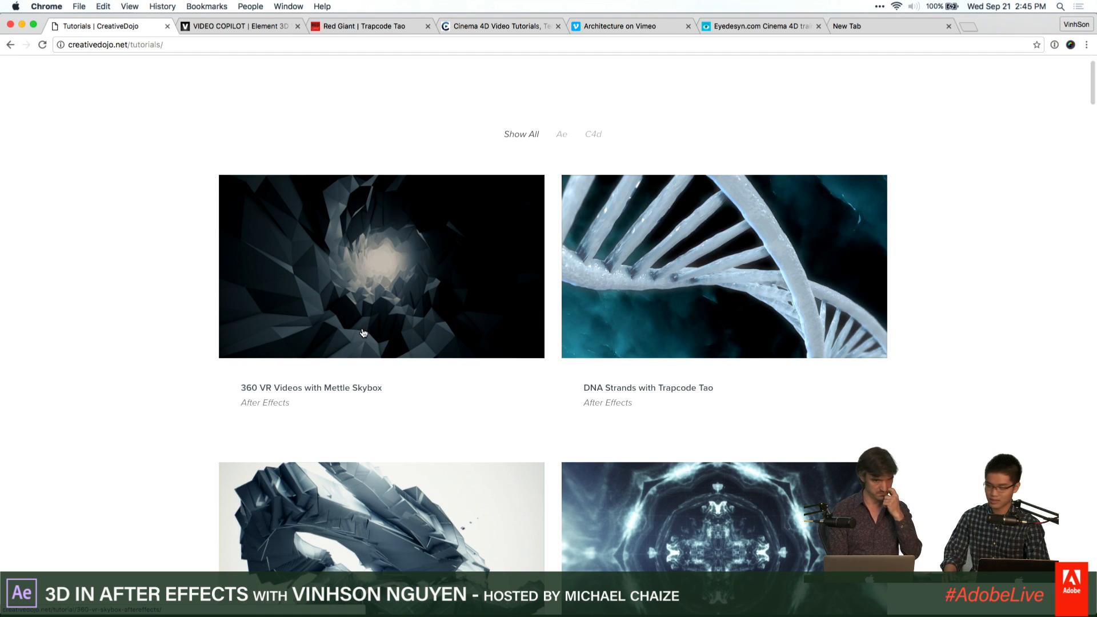
pyautogui.scroll(-5, 371, 343)
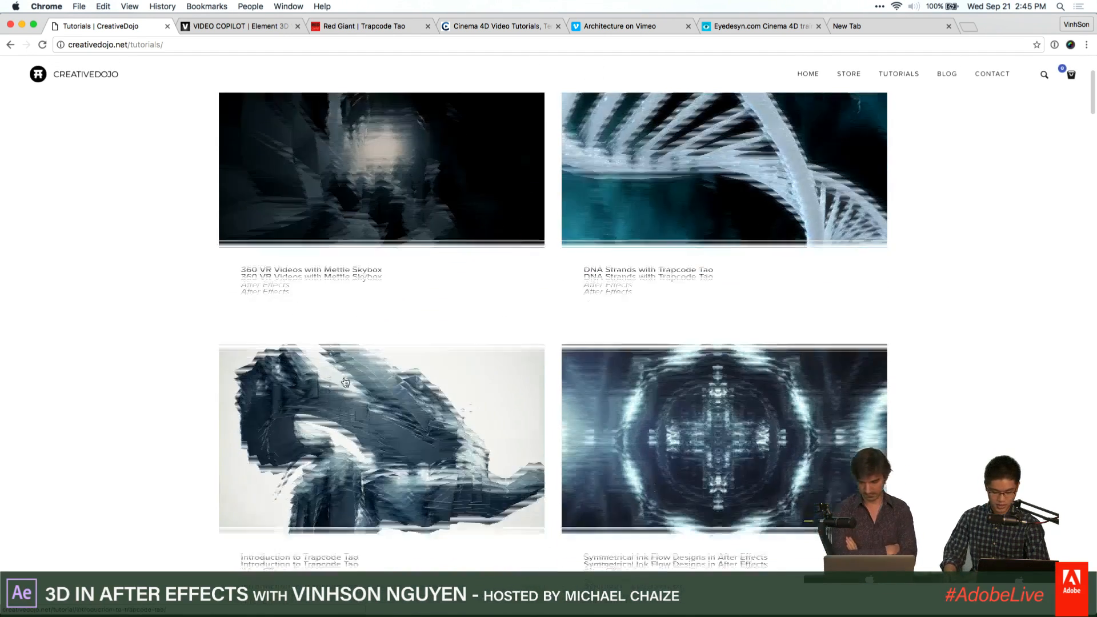
pyautogui.scroll(-10, 404, 401)
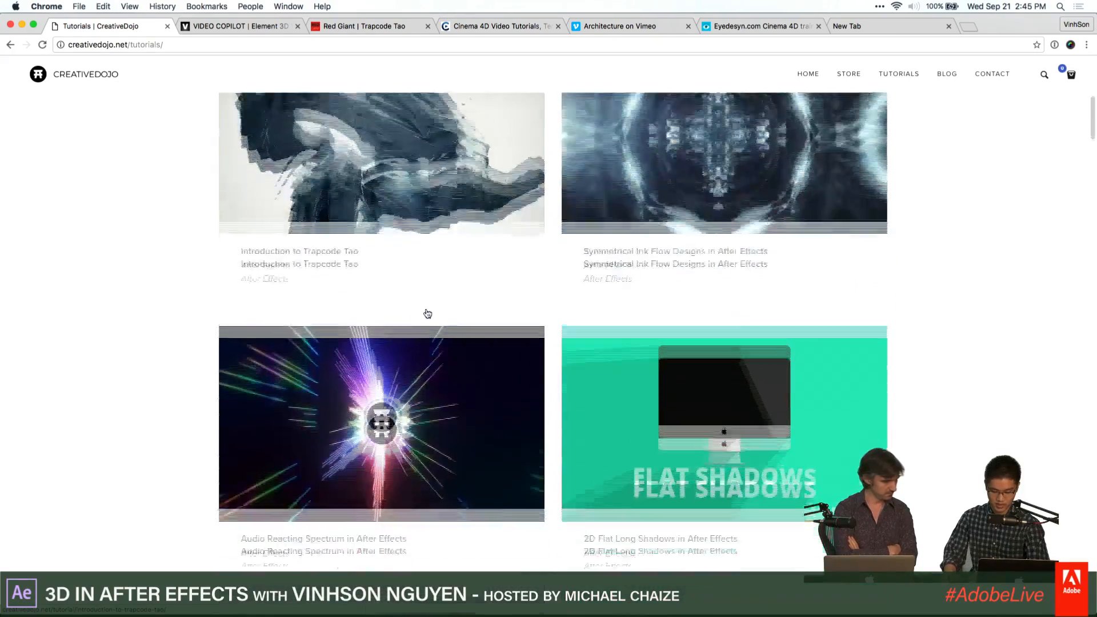
pyautogui.scroll(-3, 428, 314)
pyautogui.scroll(-2, 405, 342)
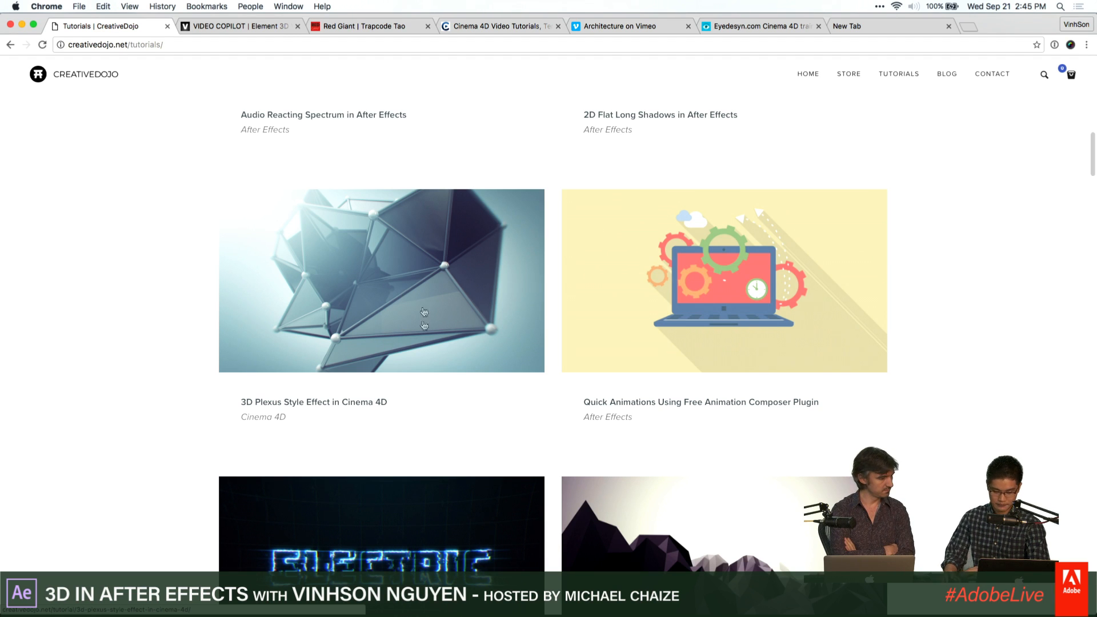
pyautogui.scroll(-4, 438, 316)
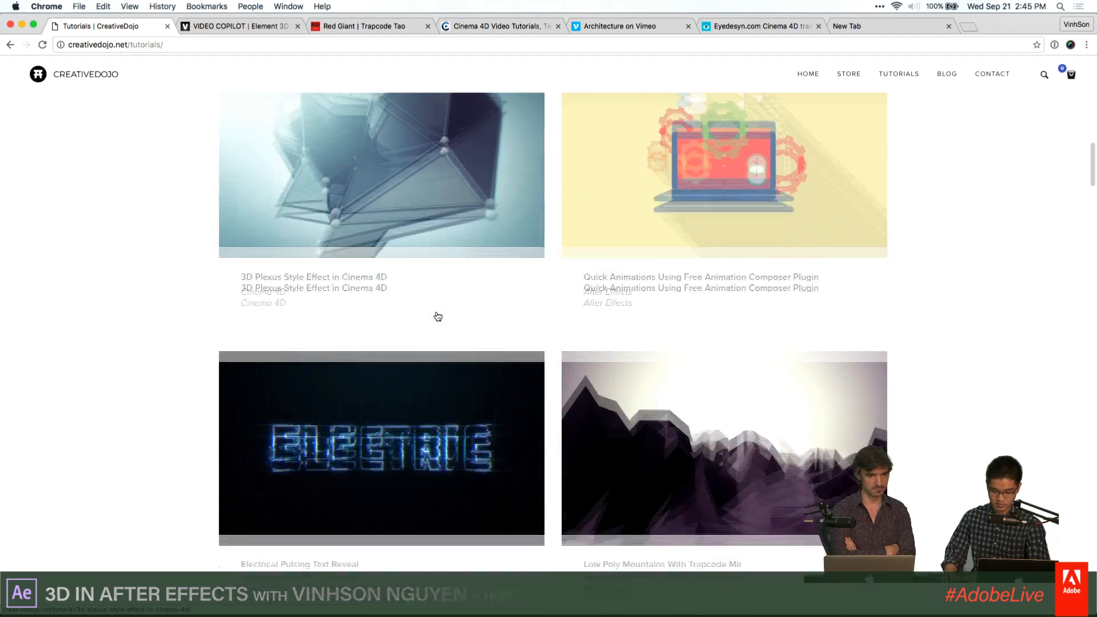
pyautogui.scroll(-3, 658, 337)
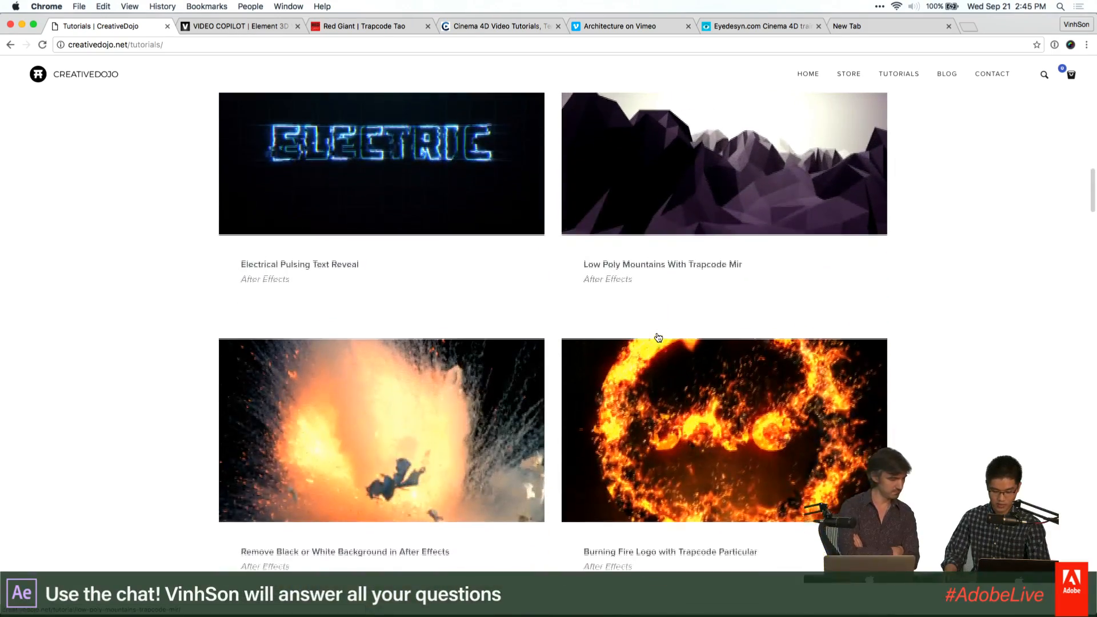
pyautogui.scroll(15, 658, 337)
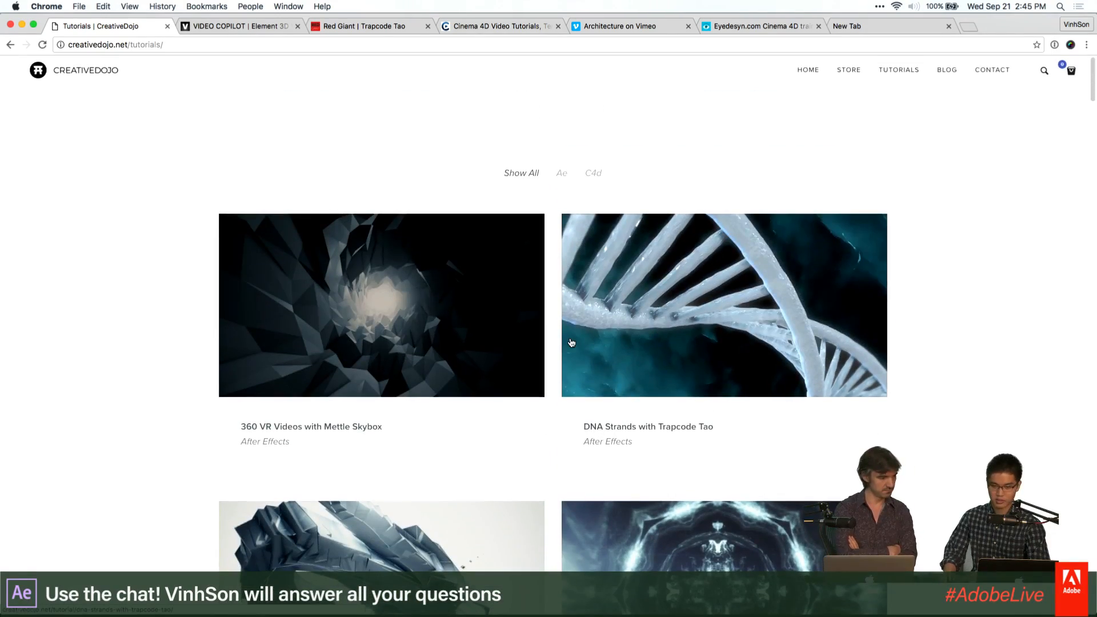